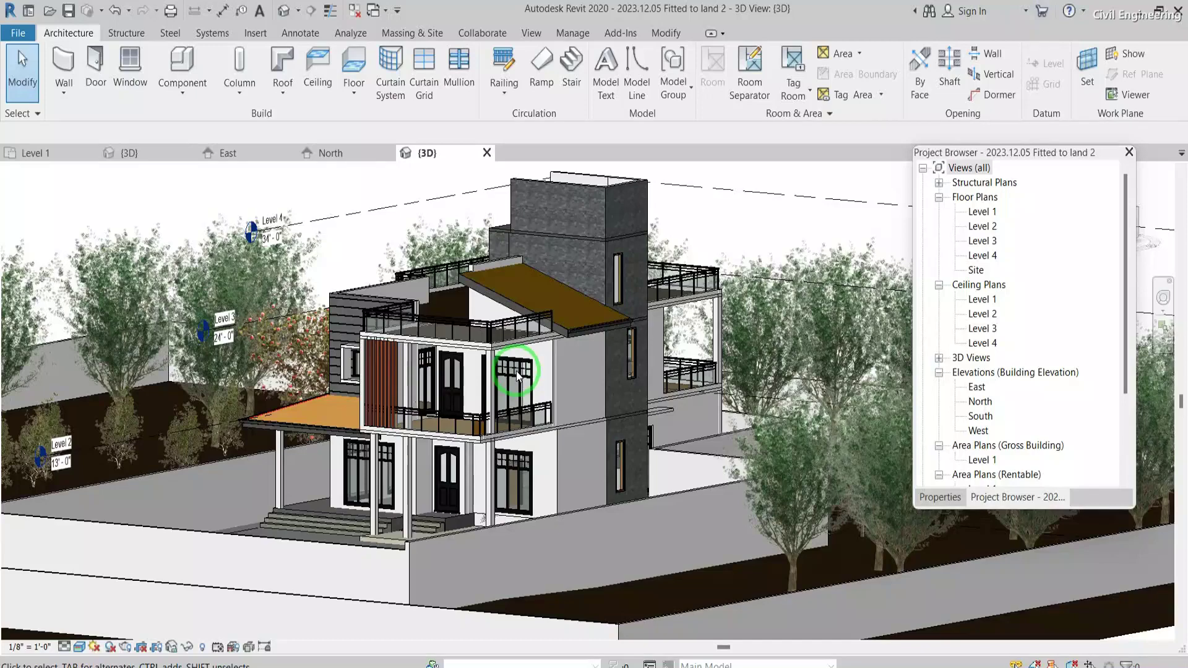
Inspect the upper-floor walls, the hidden stair and the ground-floor wall in 3D, then clear the selection
{"action": "left_click", "coordinate": [362, 237]}
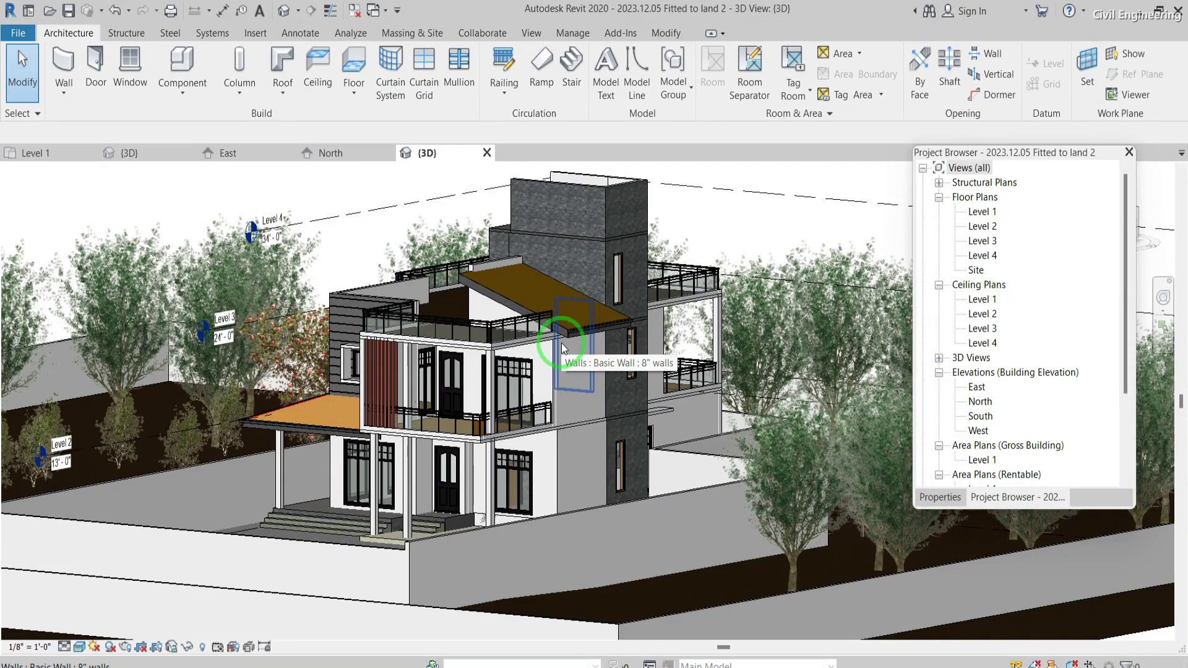
{"action": "left_click", "coordinate": [551, 380]}
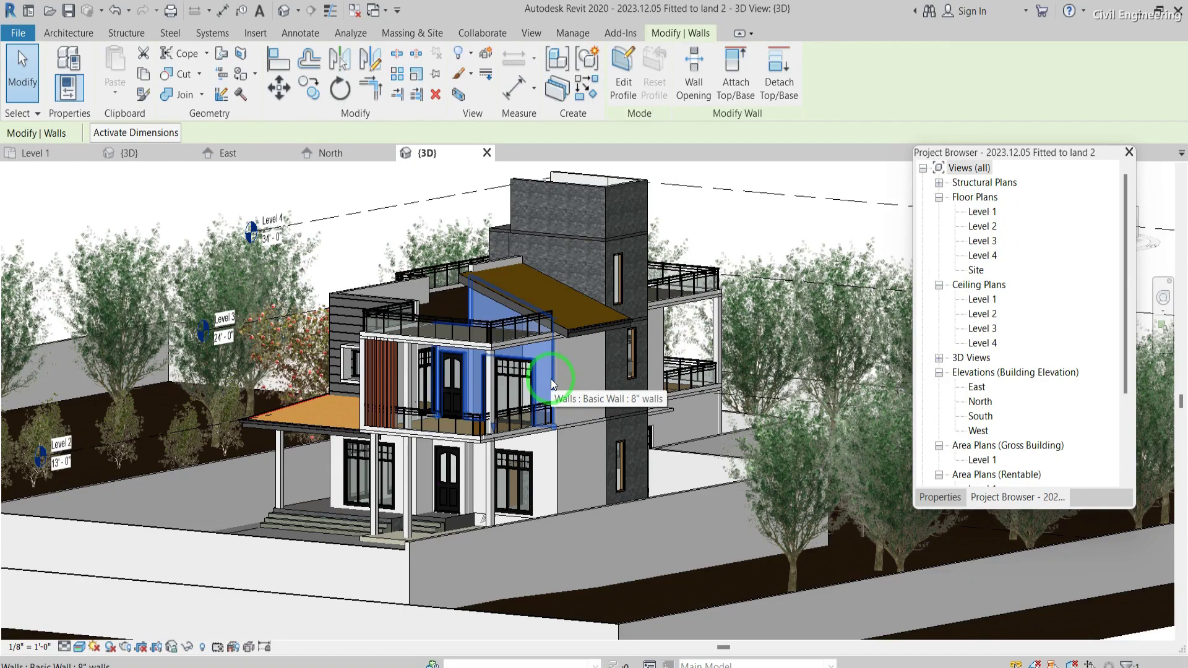
{"action": "key", "text": "Escape"}
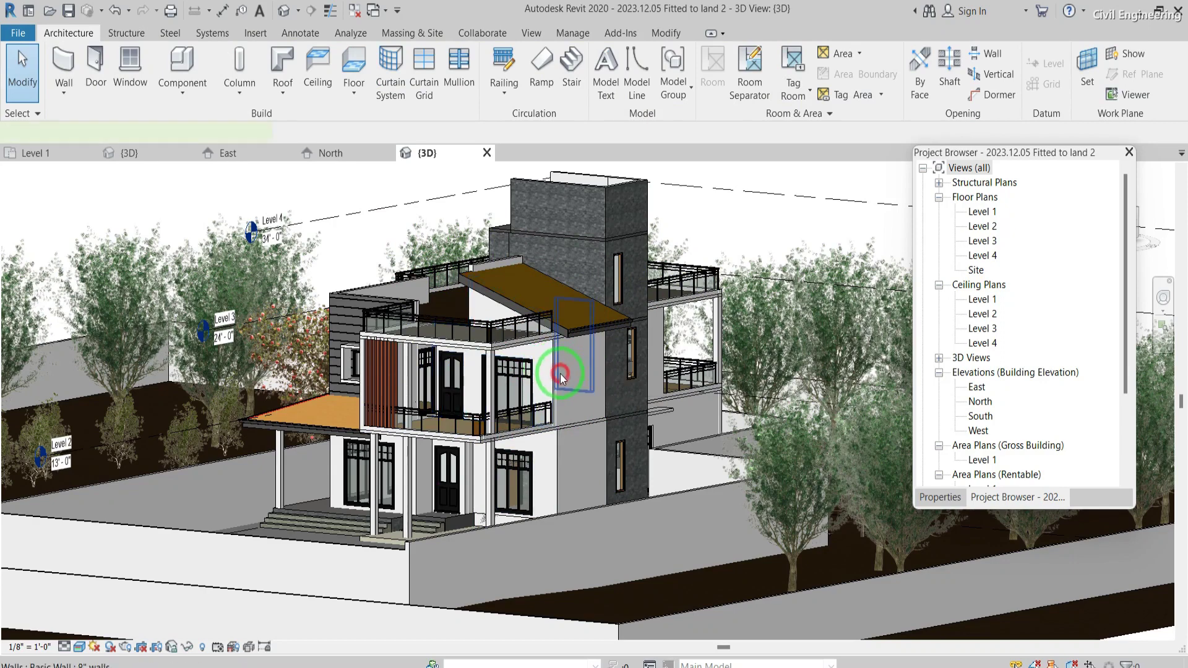
{"action": "left_click", "coordinate": [560, 399]}
{"action": "key", "text": "Tab"}
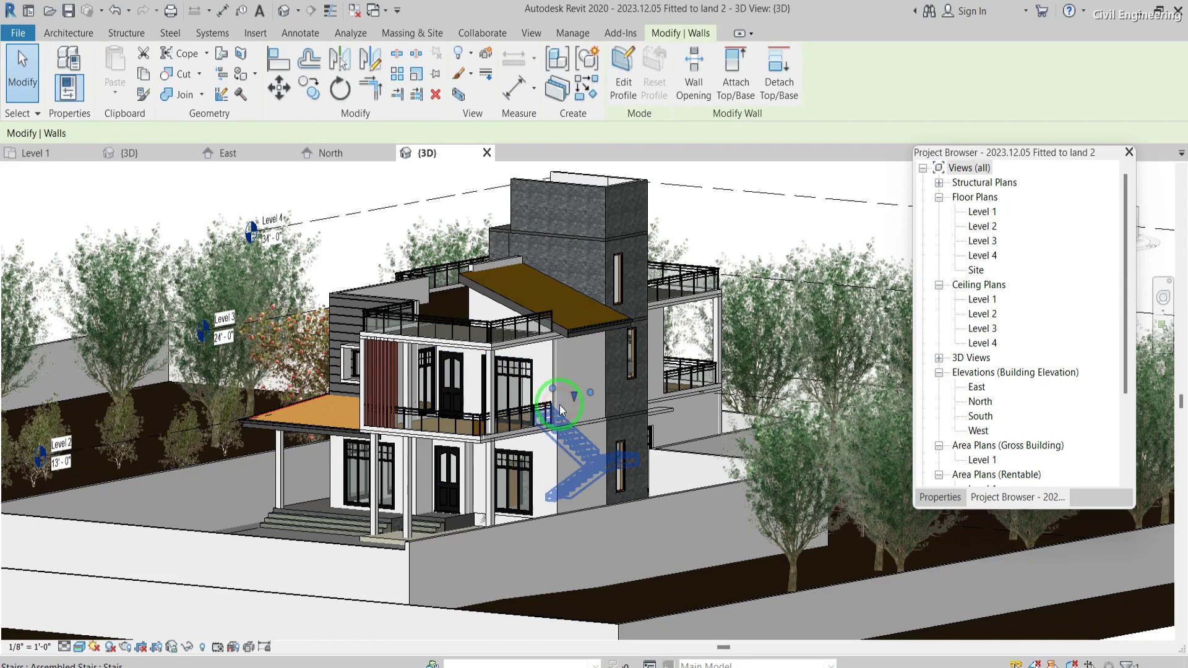
{"action": "left_click", "coordinate": [562, 410]}
{"action": "left_click", "coordinate": [555, 447]}
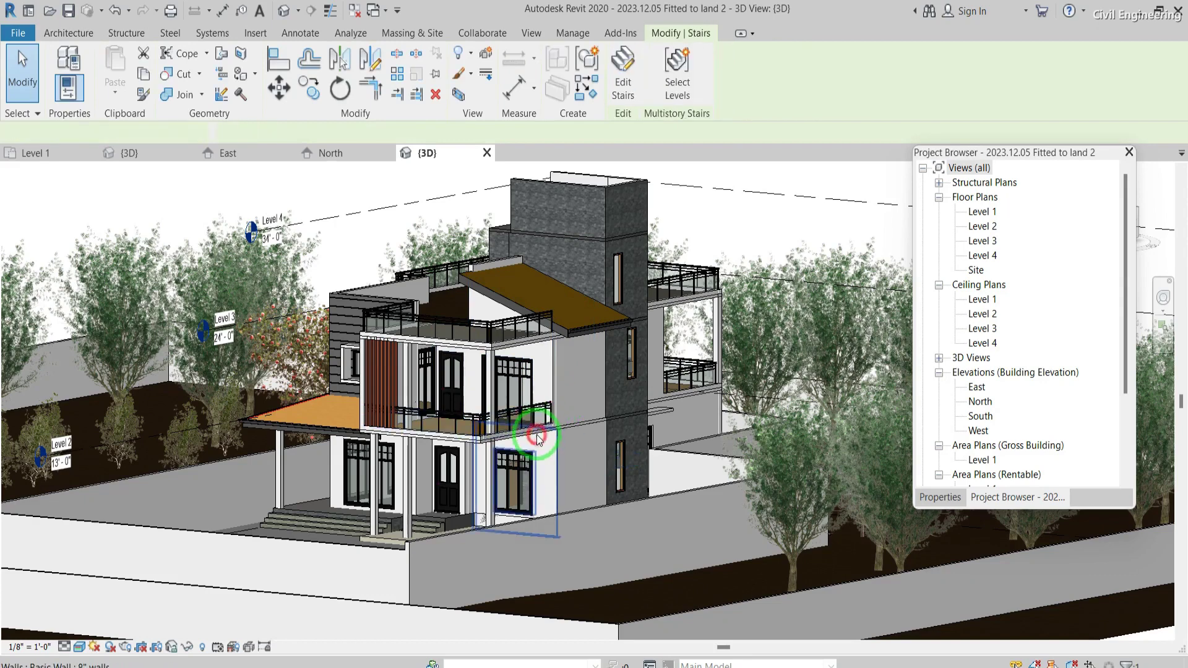
{"action": "left_click", "coordinate": [558, 446]}
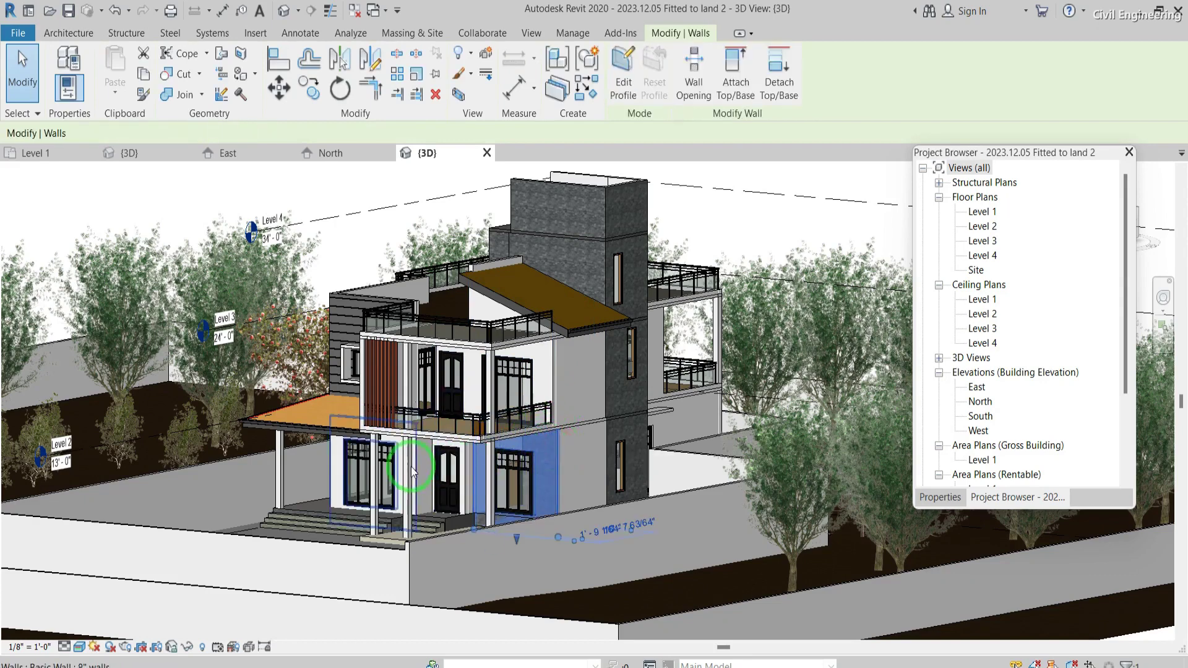
{"action": "left_click", "coordinate": [454, 463]}
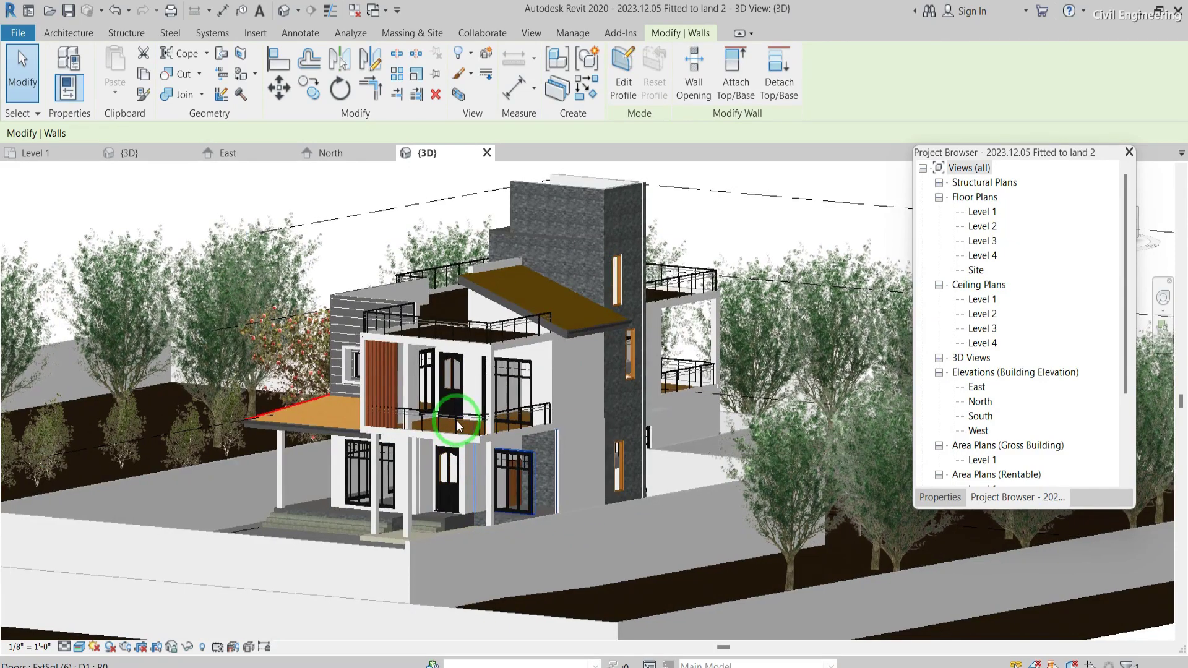
{"action": "scroll", "coordinate": [423, 195], "scroll_direction": "down", "scroll_amount": 2}
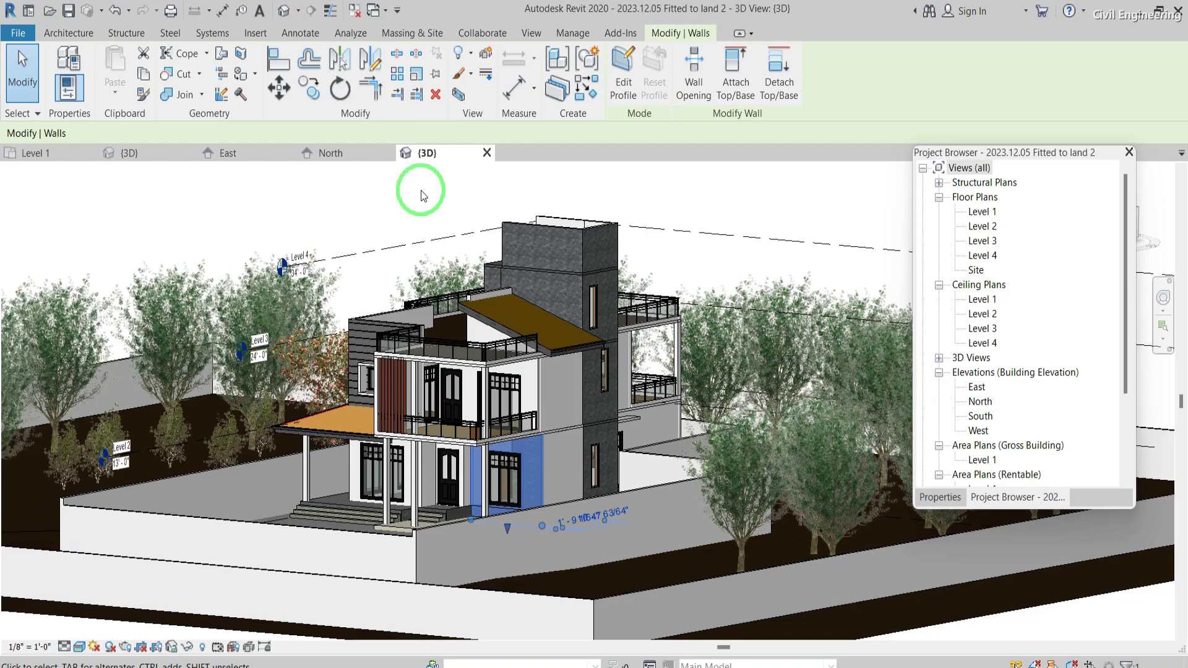
{"action": "left_click", "coordinate": [429, 221]}
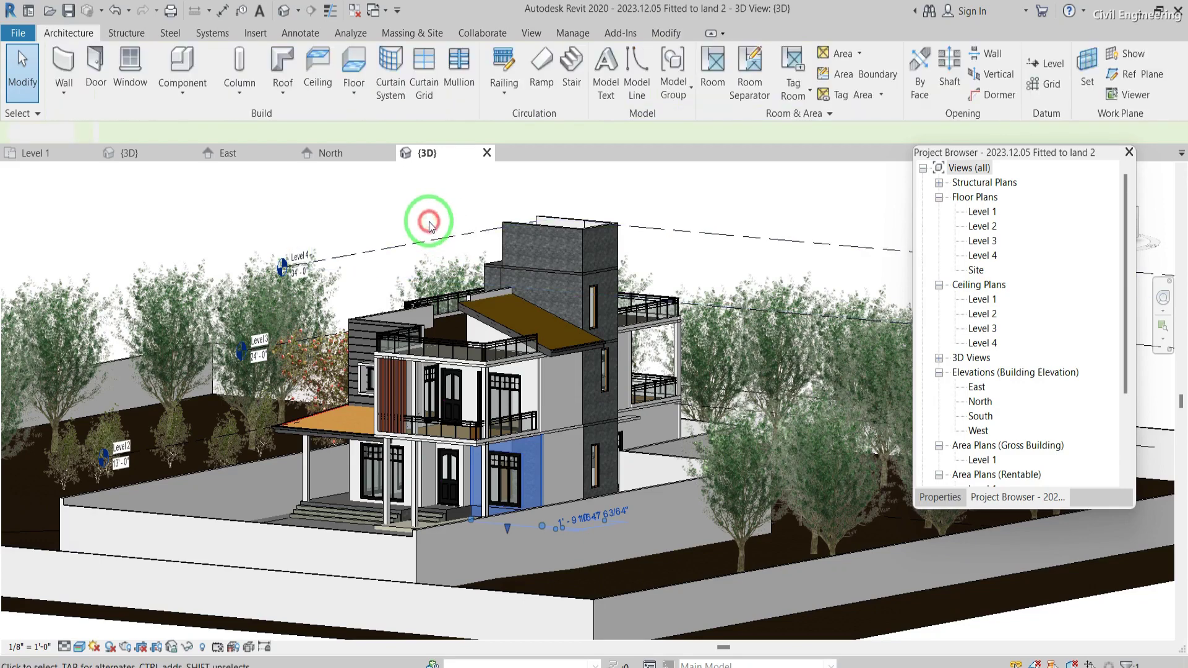
Close the house's 3D view without saving and dismiss the save reminder
{"action": "left_click", "coordinate": [487, 156]}
{"action": "left_click", "coordinate": [625, 355]}
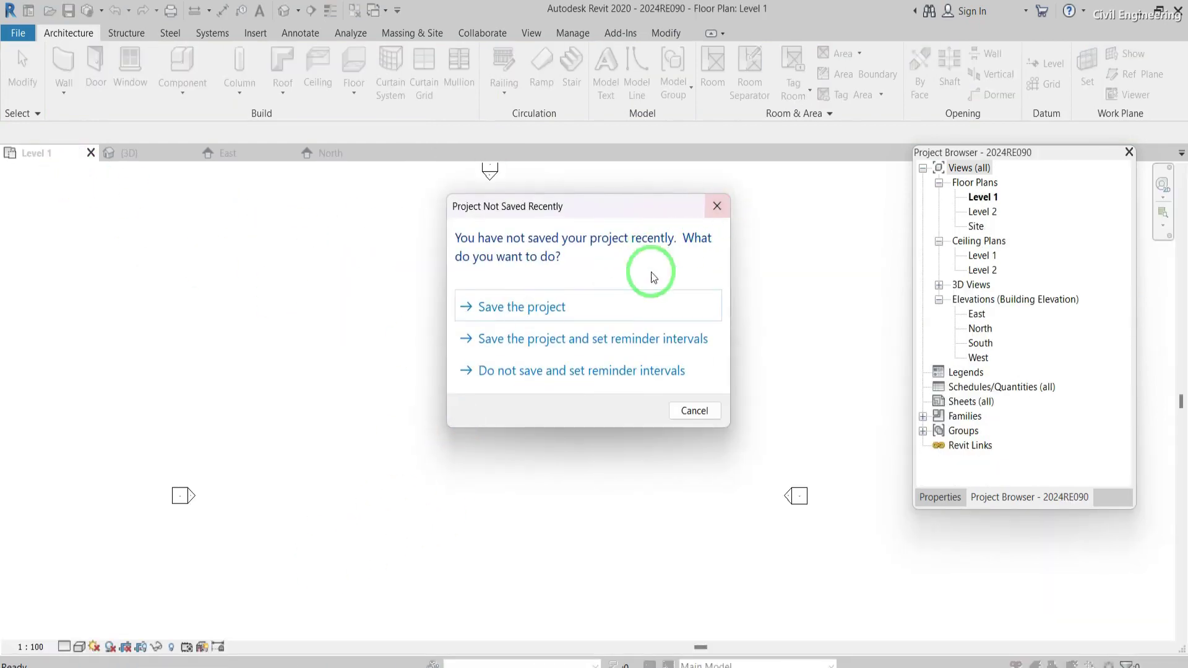
{"action": "left_click", "coordinate": [715, 206]}
{"action": "scroll", "coordinate": [453, 386], "scroll_direction": "down", "scroll_amount": 3}
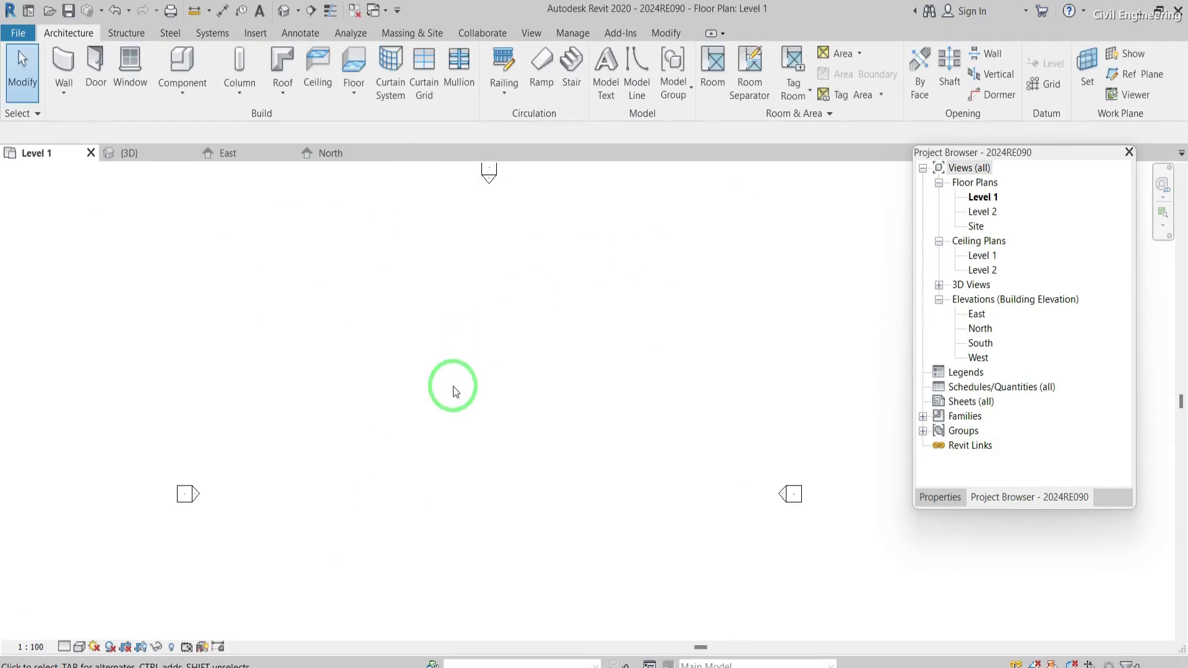
{"action": "scroll", "coordinate": [453, 386], "scroll_direction": "up", "scroll_amount": 2}
Start the Wall command on Level 1, cancel it, and start it again
{"action": "left_click", "coordinate": [471, 320]}
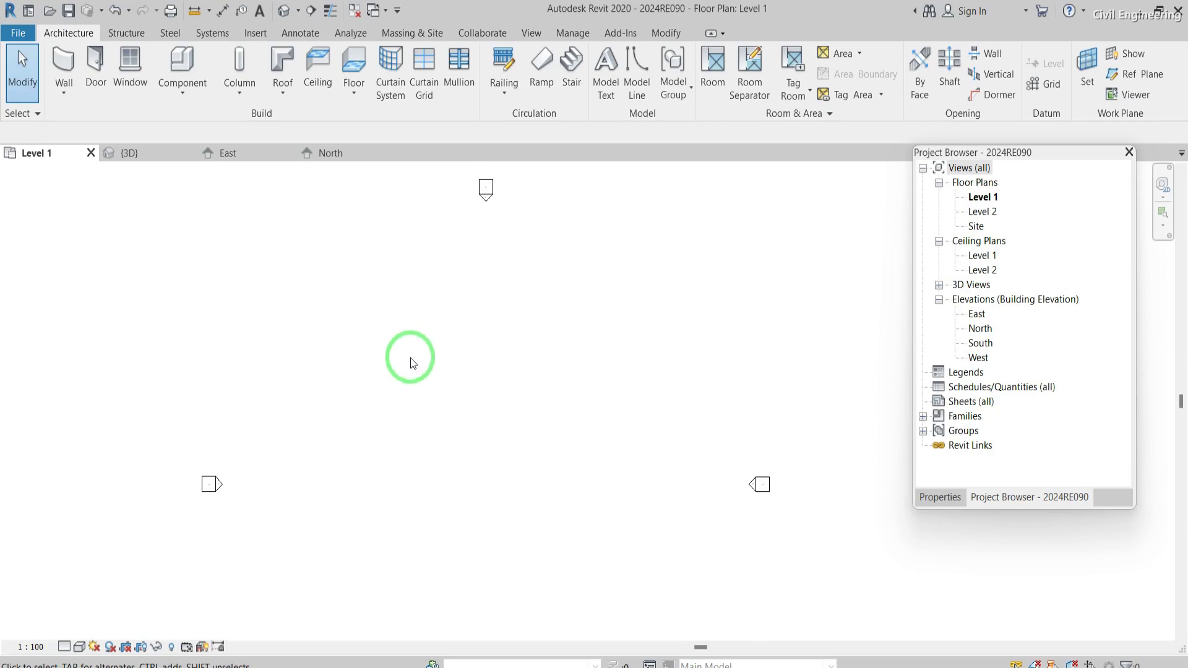
{"action": "left_click", "coordinate": [80, 32]}
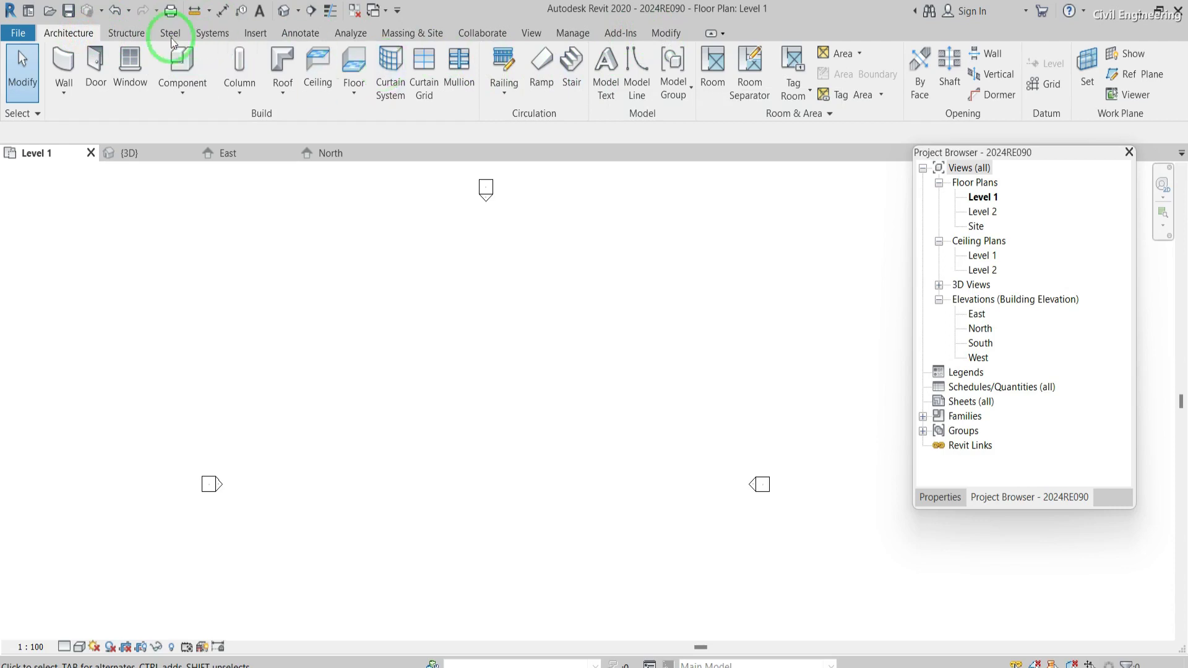
{"action": "left_click", "coordinate": [59, 64]}
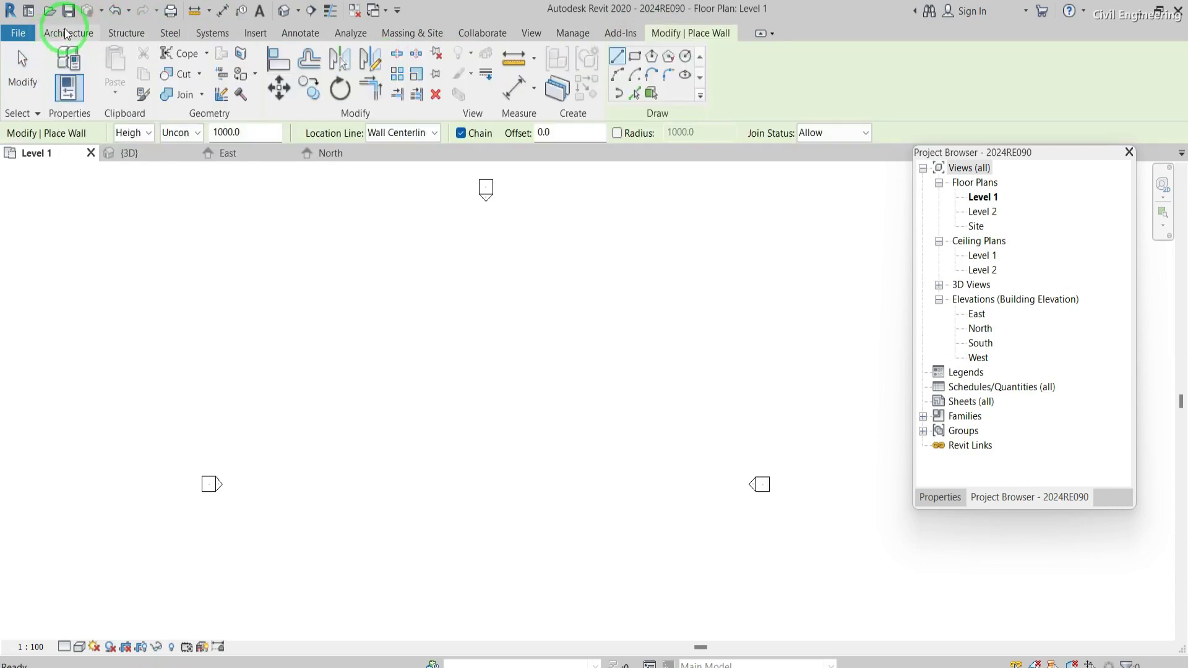
{"action": "left_click", "coordinate": [66, 34]}
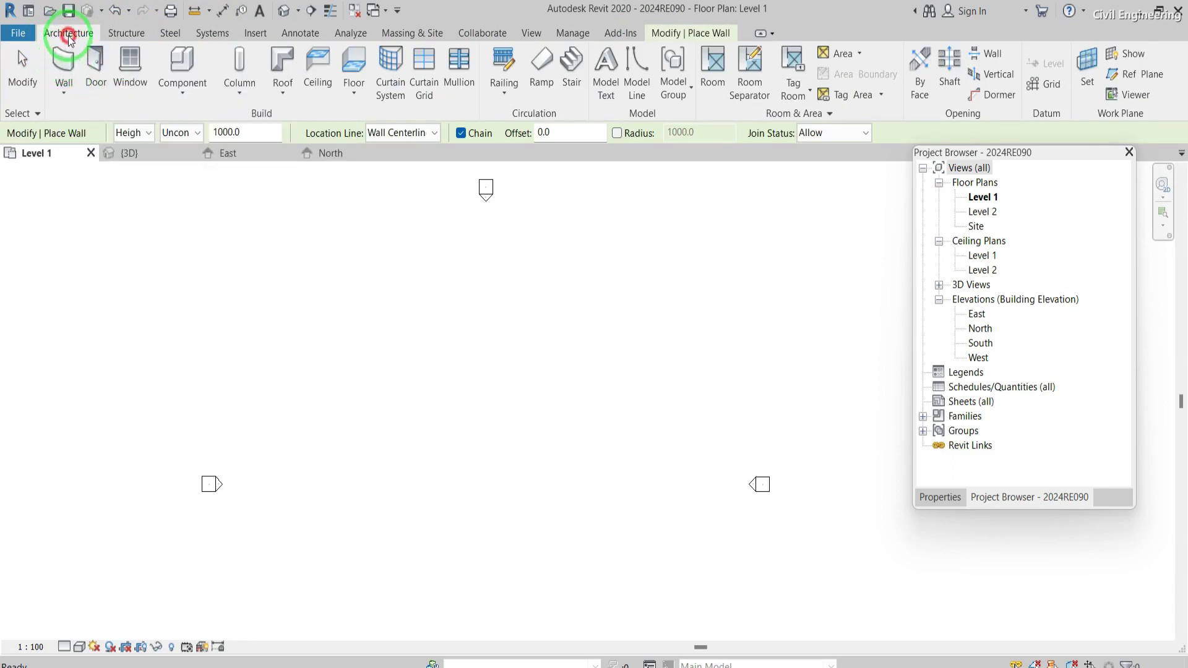
{"action": "left_click", "coordinate": [62, 71]}
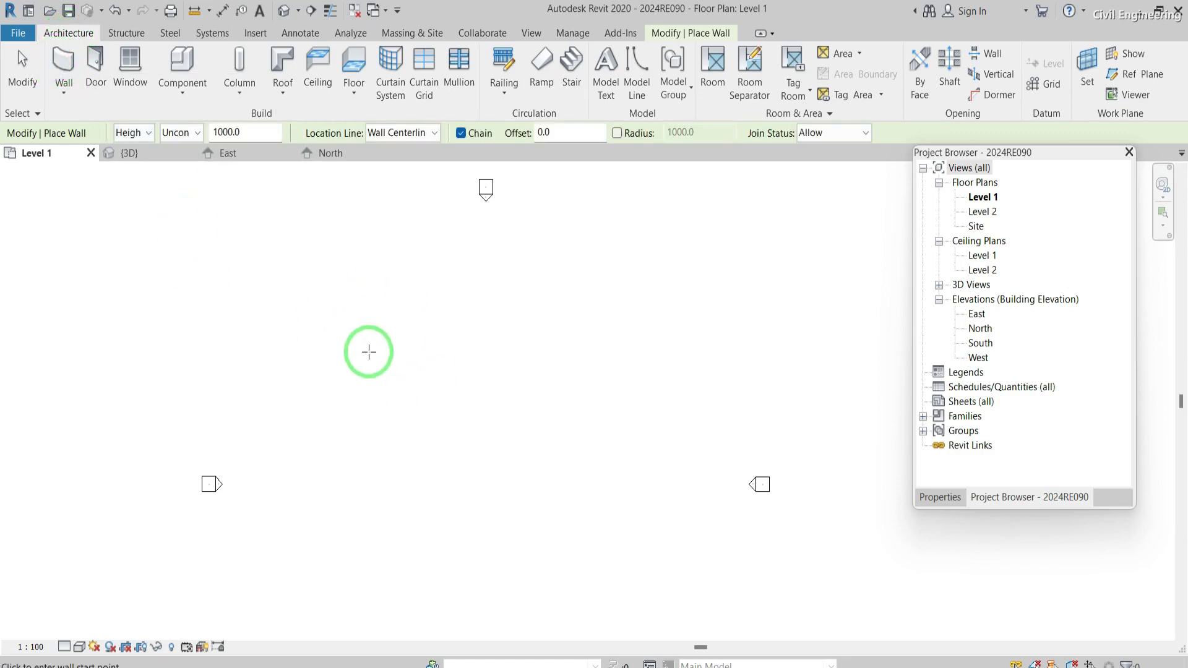
{"action": "left_click", "coordinate": [62, 69]}
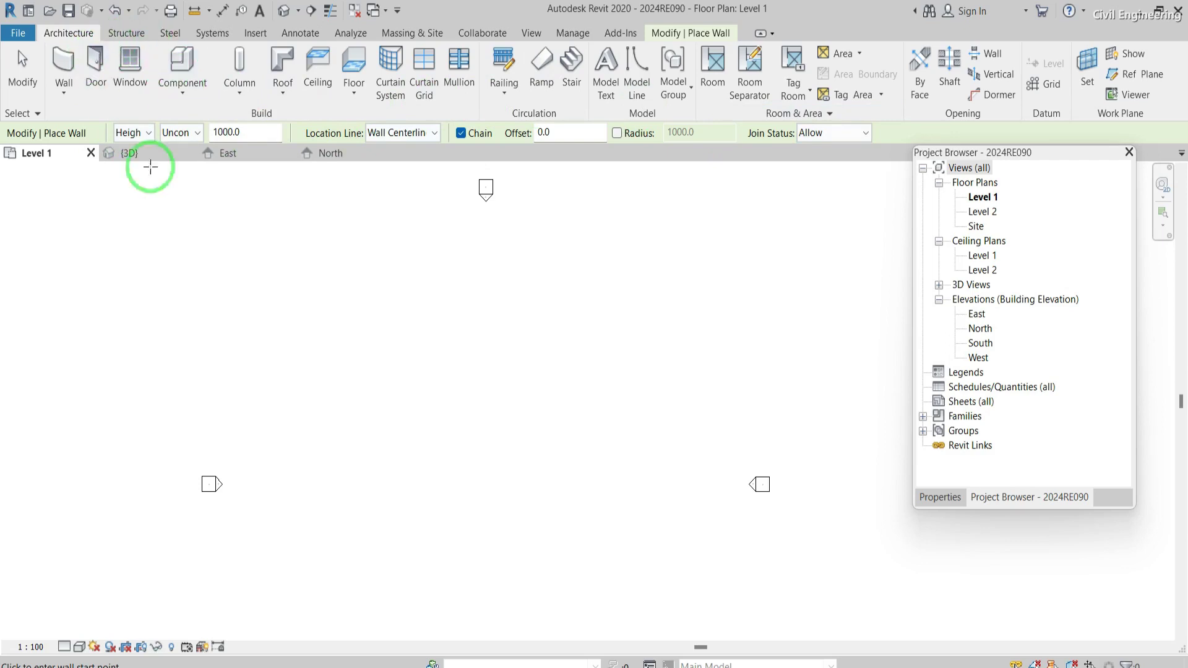
{"action": "key", "text": "Escape"}
{"action": "key", "text": "Escape"}
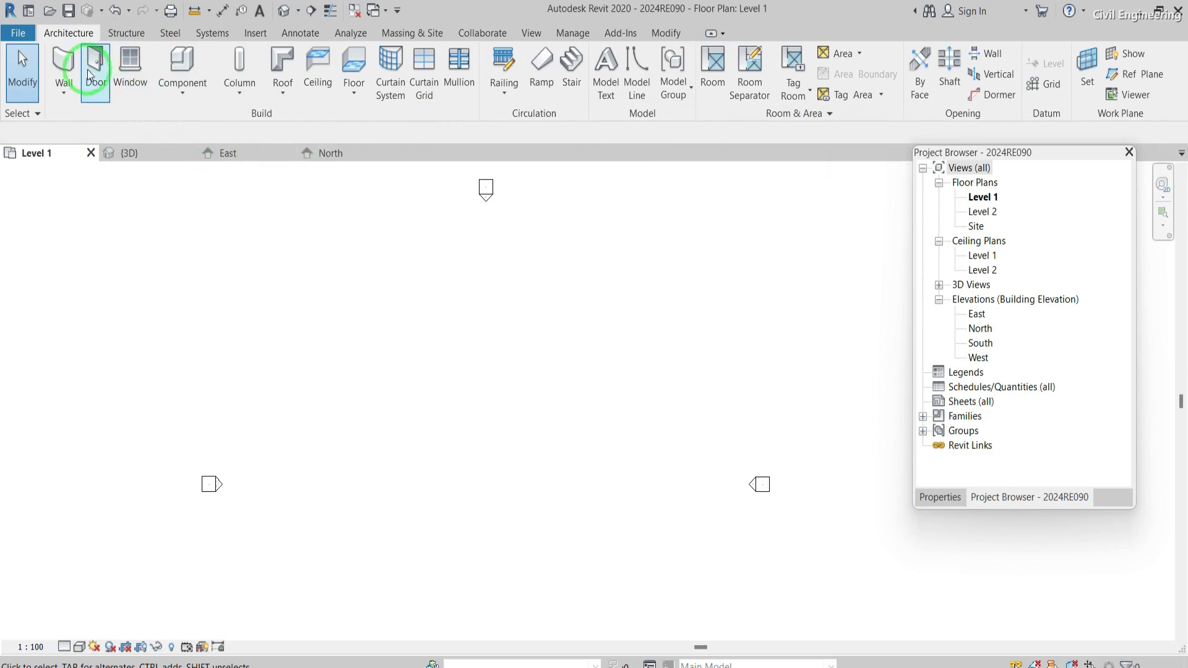
{"action": "left_click", "coordinate": [70, 62]}
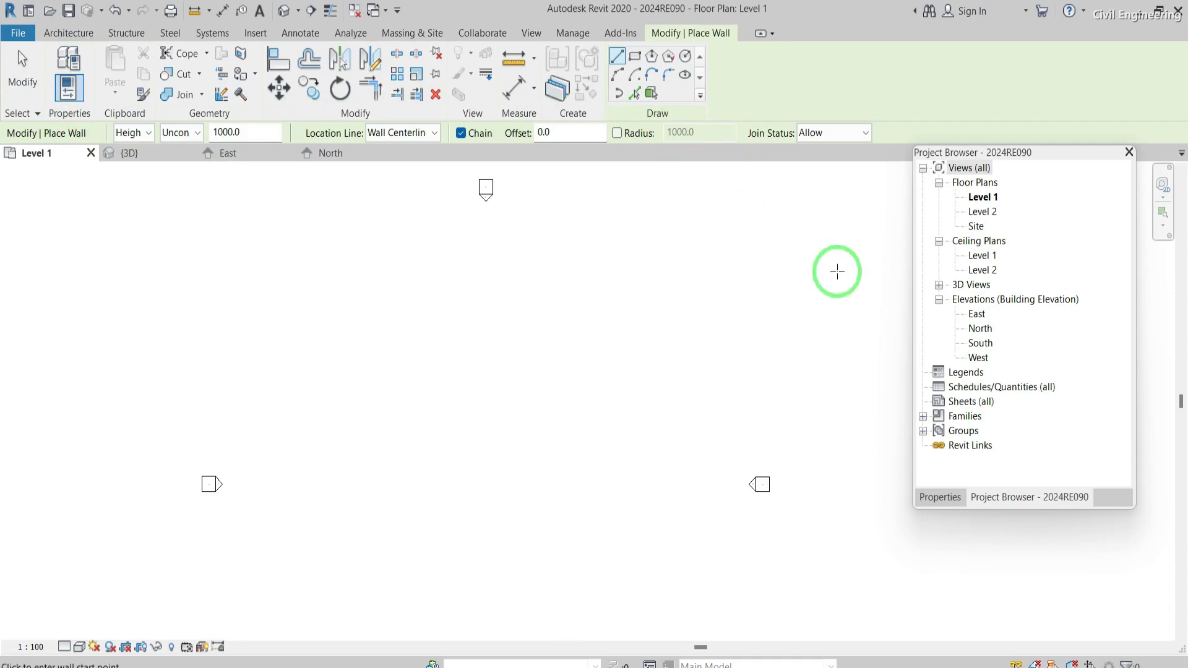
Show the '1m width wall' Basic Wall properties in a taller palette with wall placement active
{"action": "left_click", "coordinate": [957, 498]}
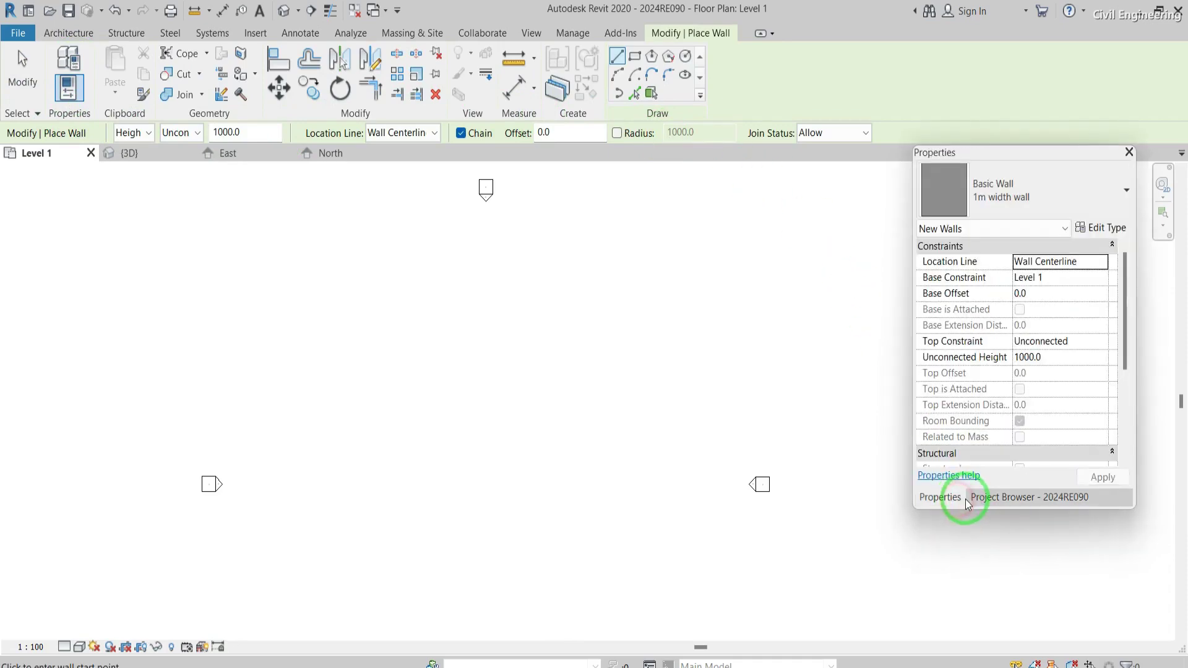
{"action": "left_click_drag", "start_coordinate": [1010, 509], "coordinate": [1003, 613]}
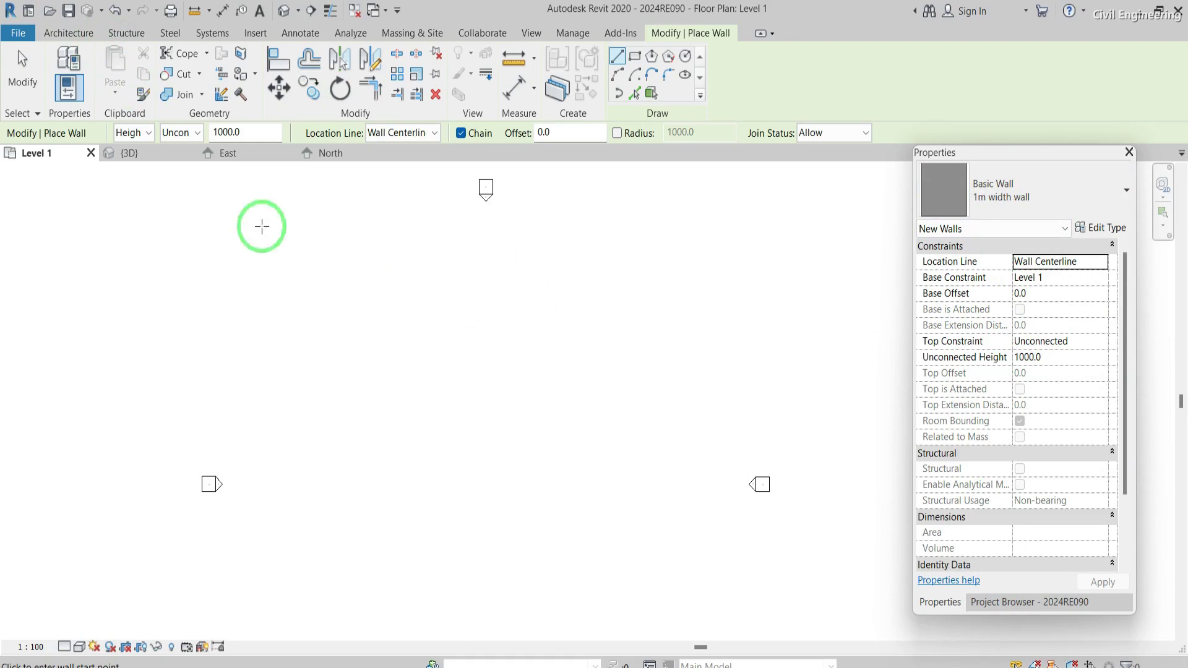
{"action": "left_click", "coordinate": [79, 35]}
{"action": "left_click", "coordinate": [62, 59]}
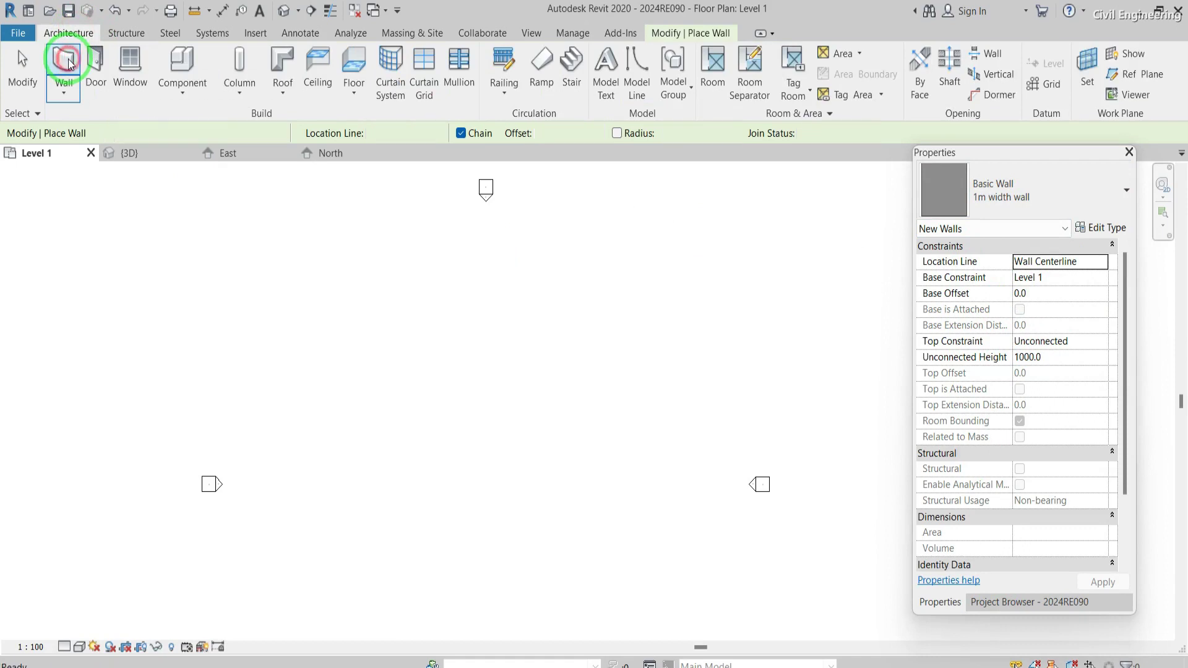
Draw a closed stepped wall loop with 12000, 19000, 7000 and 28000 segments
{"action": "left_click", "coordinate": [296, 344]}
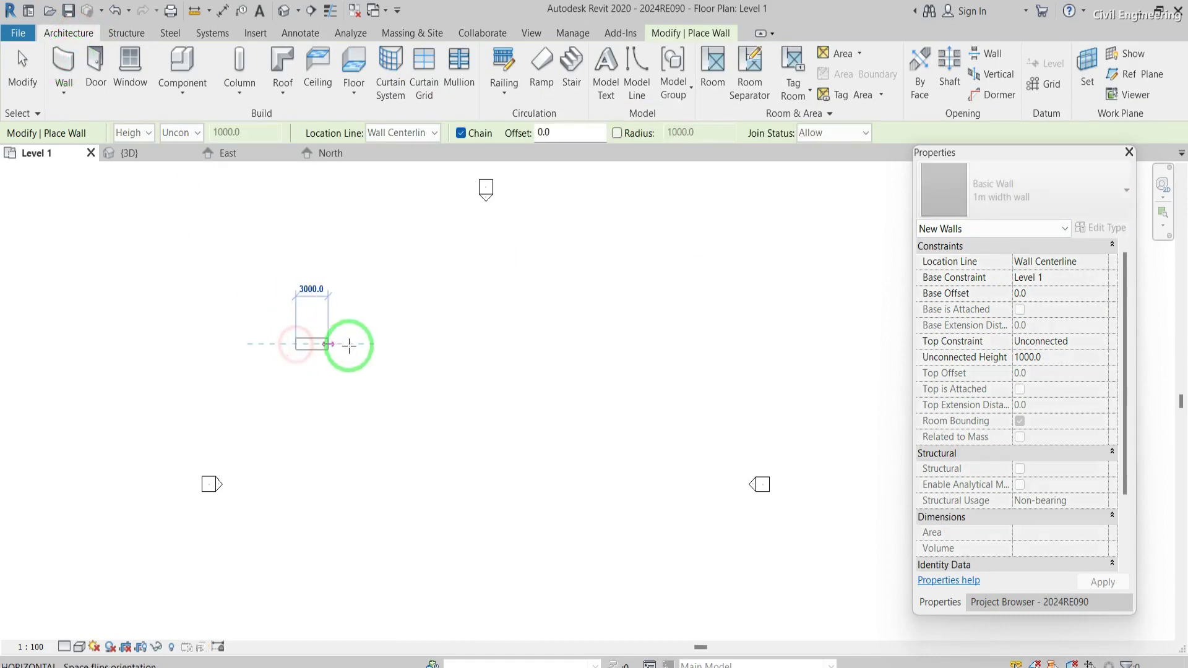
{"action": "left_click", "coordinate": [424, 344]}
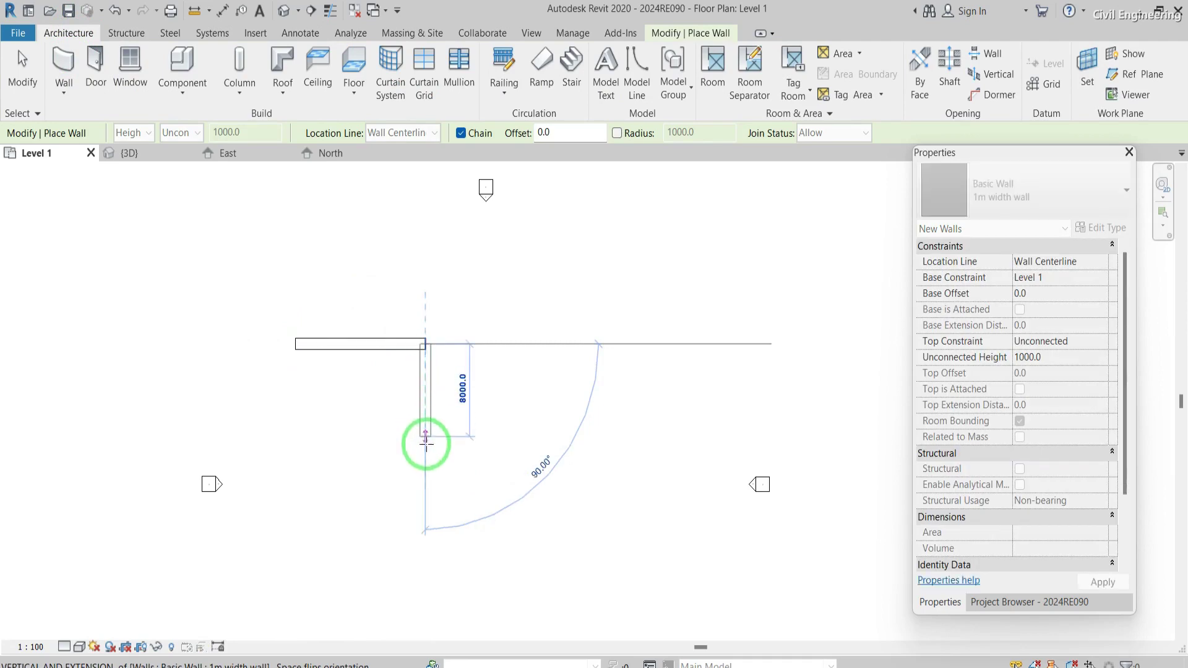
{"action": "left_click", "coordinate": [426, 448]}
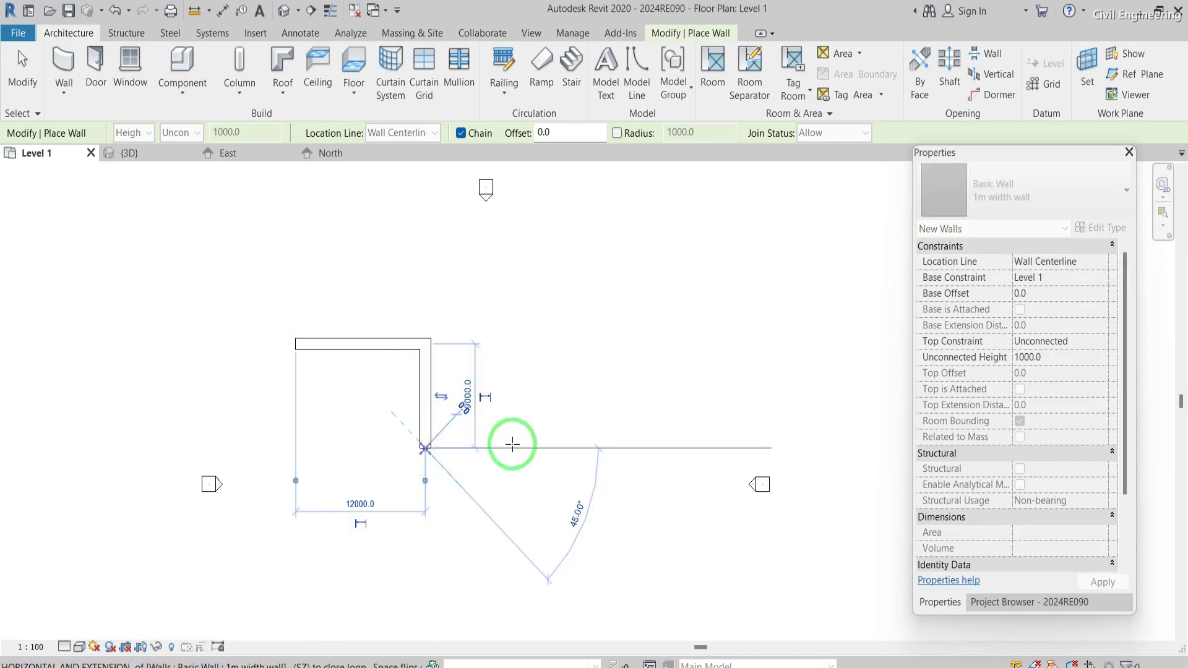
{"action": "left_click", "coordinate": [519, 444]}
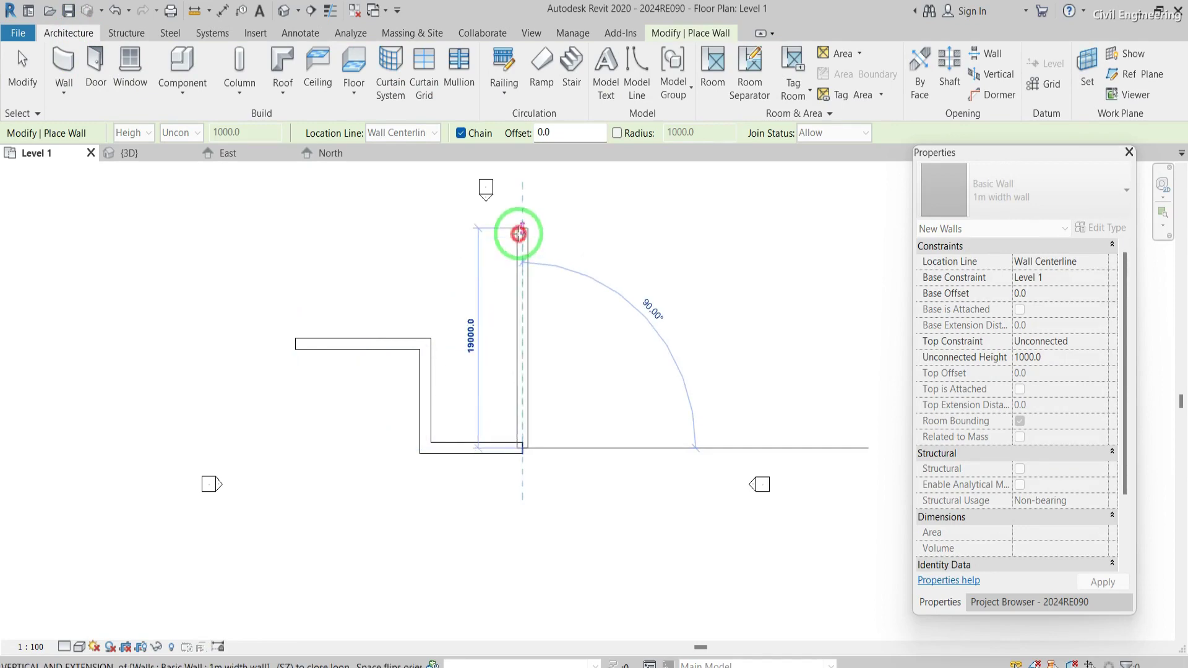
{"action": "left_click", "coordinate": [518, 233]}
{"action": "left_click", "coordinate": [598, 227]}
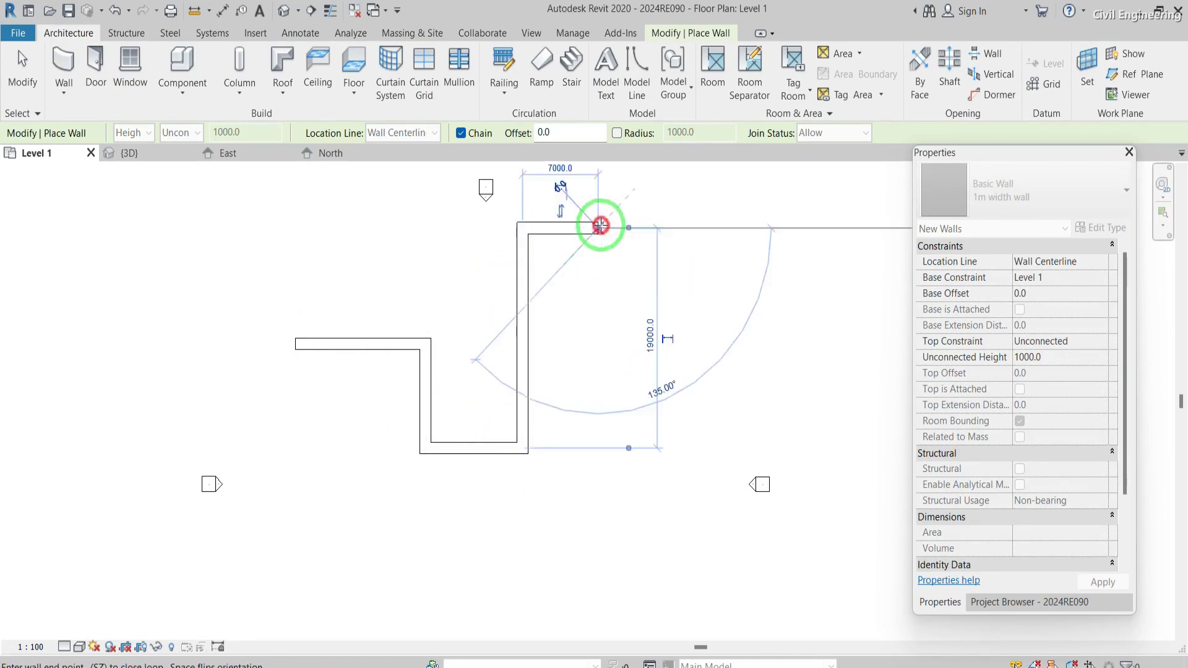
{"action": "left_click", "coordinate": [597, 540]}
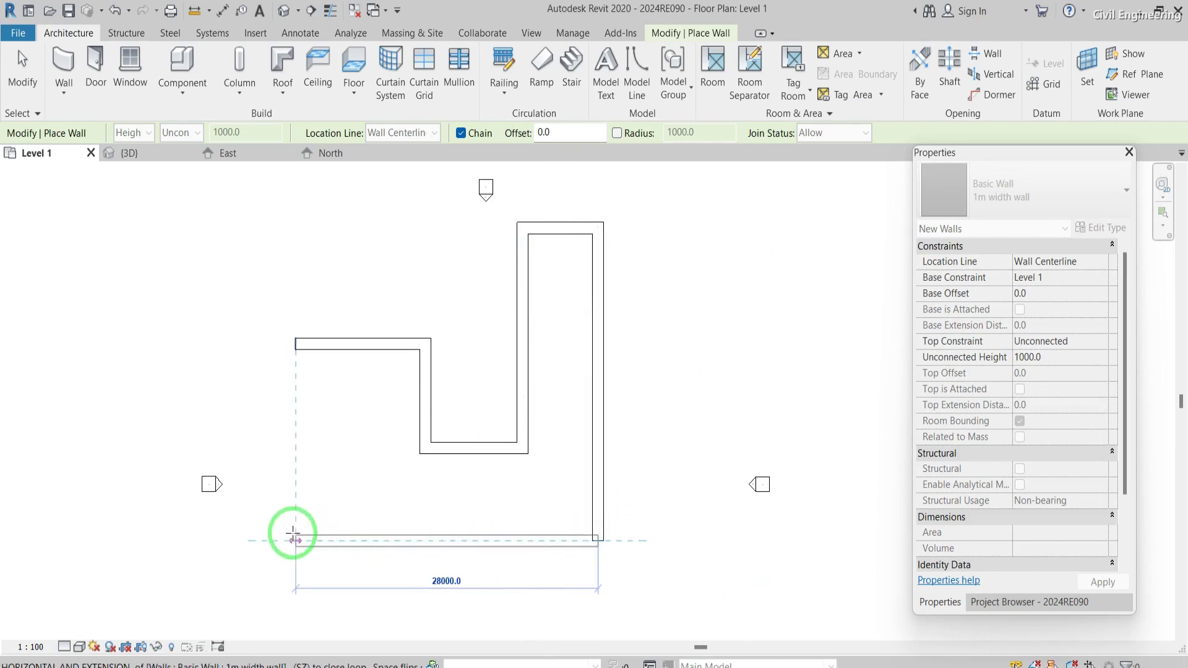
{"action": "left_click", "coordinate": [291, 538]}
{"action": "left_click", "coordinate": [295, 342]}
{"action": "key", "text": "Escape"}
{"action": "key", "text": "Escape"}
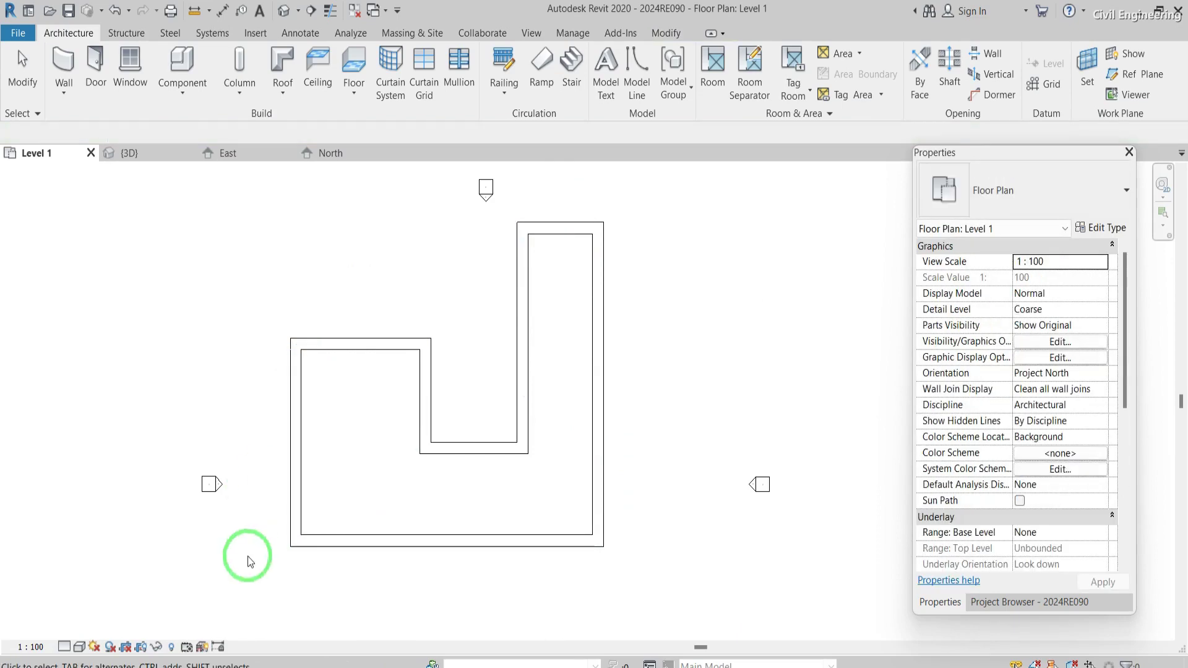
Select and deselect the top-left wall, then start the Wall command again
{"action": "left_click", "coordinate": [367, 346]}
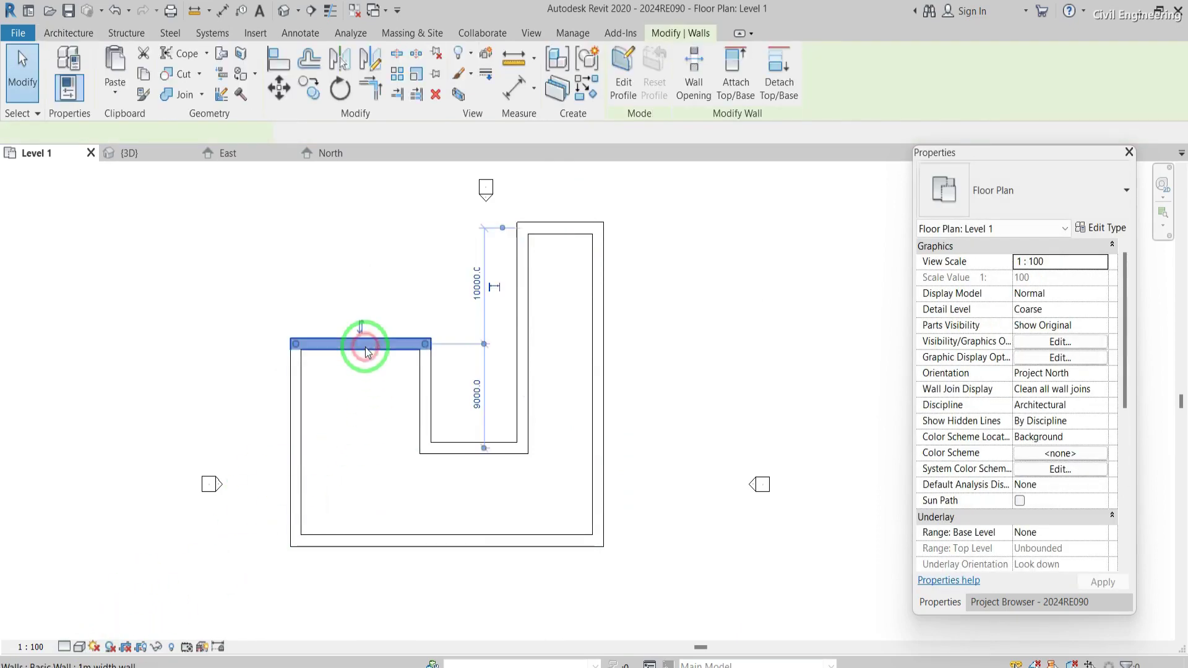
{"action": "left_click", "coordinate": [348, 385]}
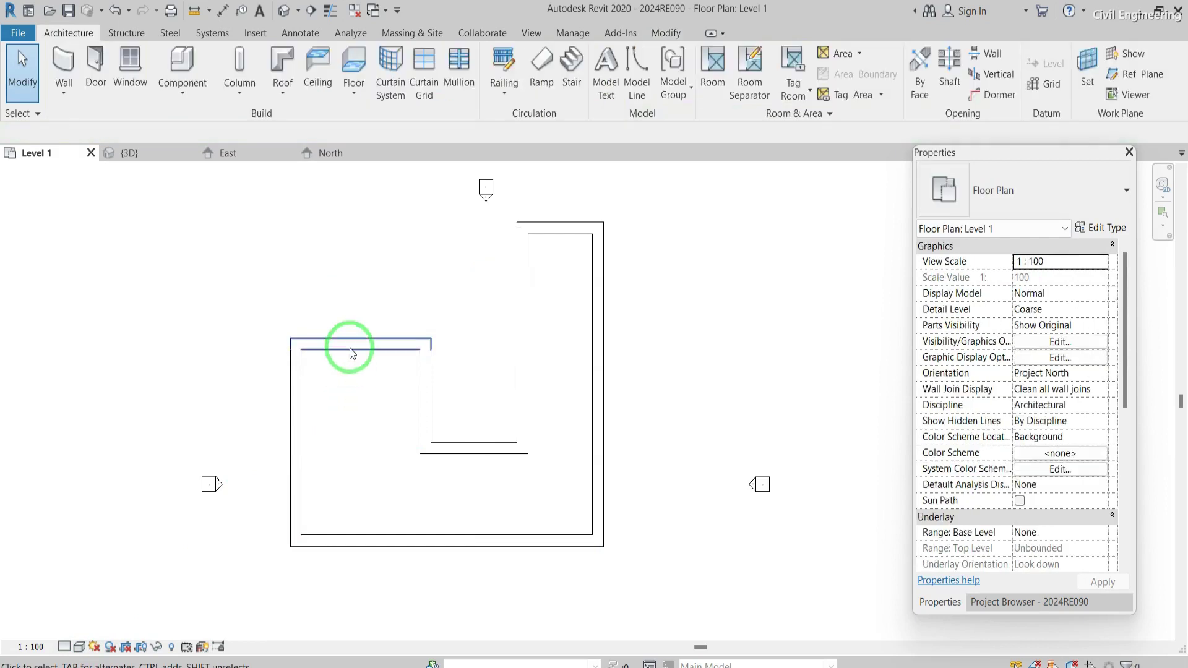
{"action": "left_click", "coordinate": [62, 54]}
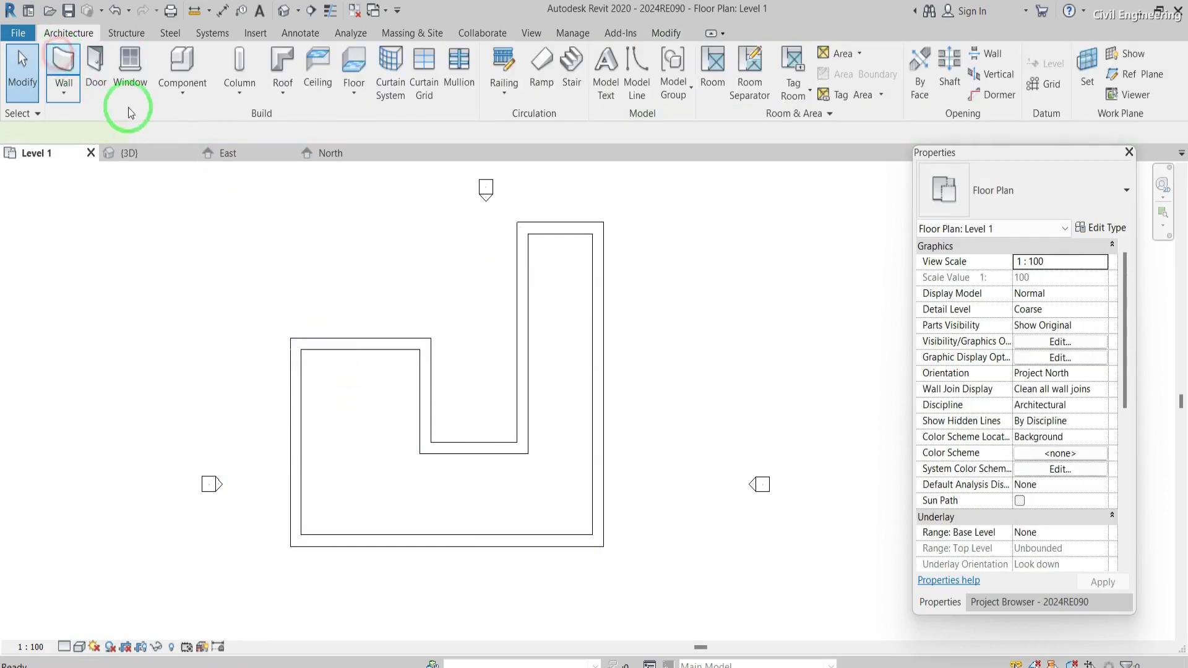
Draw three test walls, including a 24000 bottom wall, to the right, then delete them
{"action": "scroll", "coordinate": [288, 271], "scroll_direction": "down", "scroll_amount": 2}
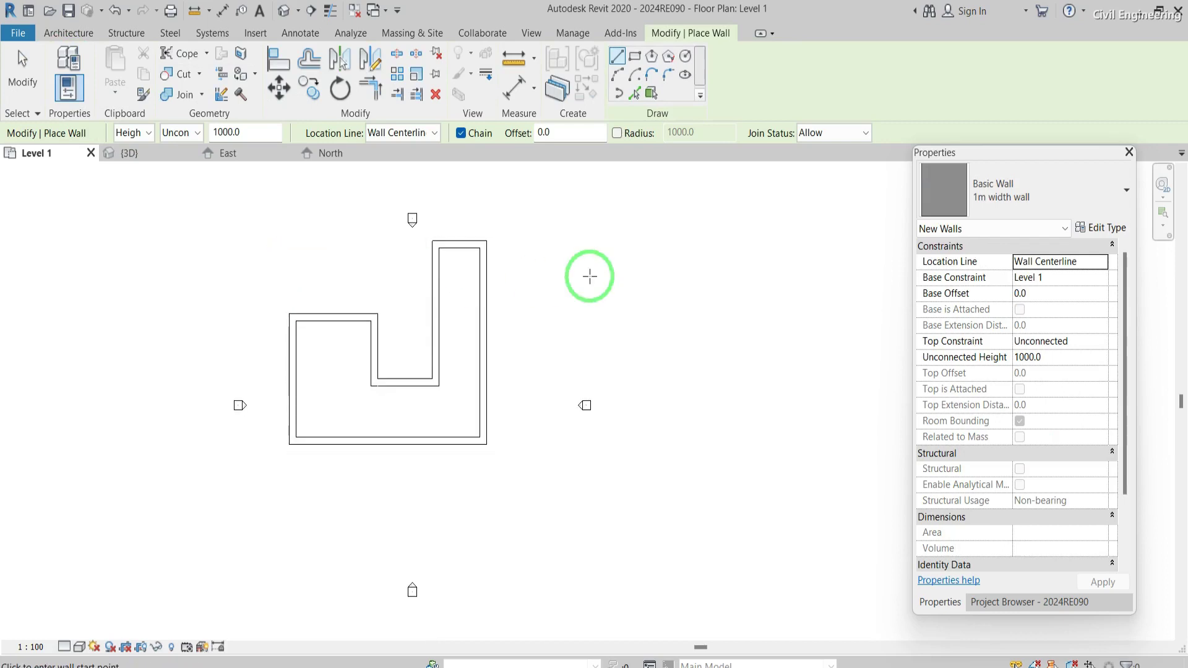
{"action": "left_click_drag", "start_coordinate": [620, 230], "coordinate": [746, 231]}
{"action": "left_click", "coordinate": [746, 231]}
{"action": "left_click", "coordinate": [749, 333]}
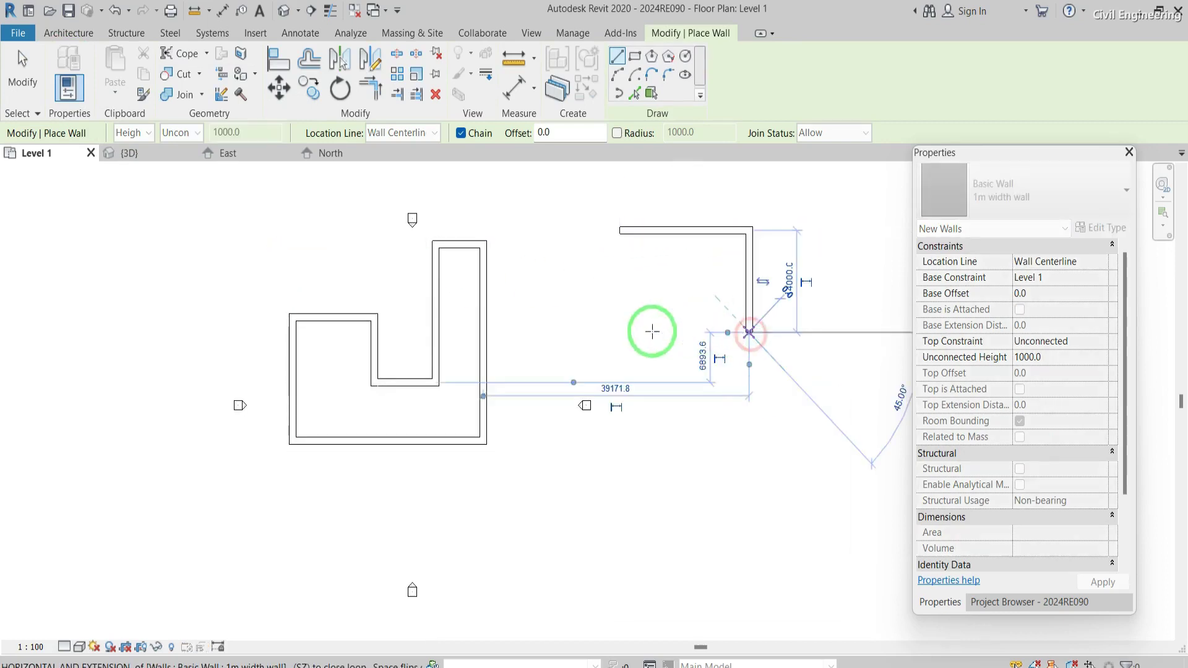
{"action": "left_click", "coordinate": [587, 332]}
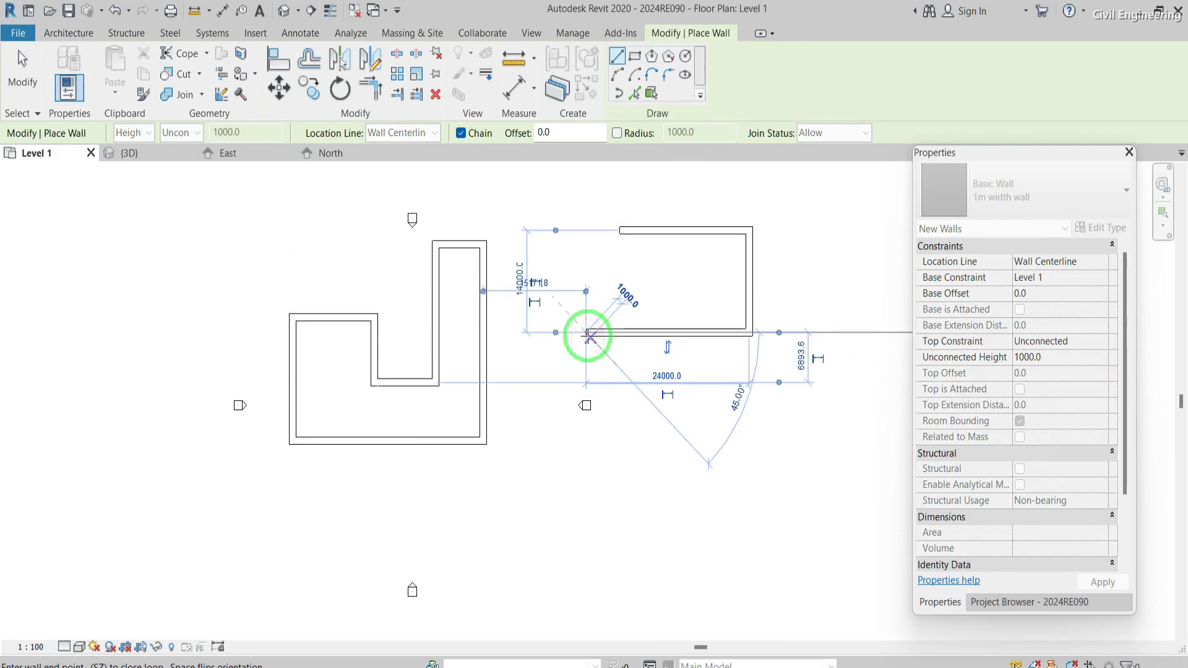
{"action": "key", "text": "Escape"}
{"action": "key", "text": "Escape"}
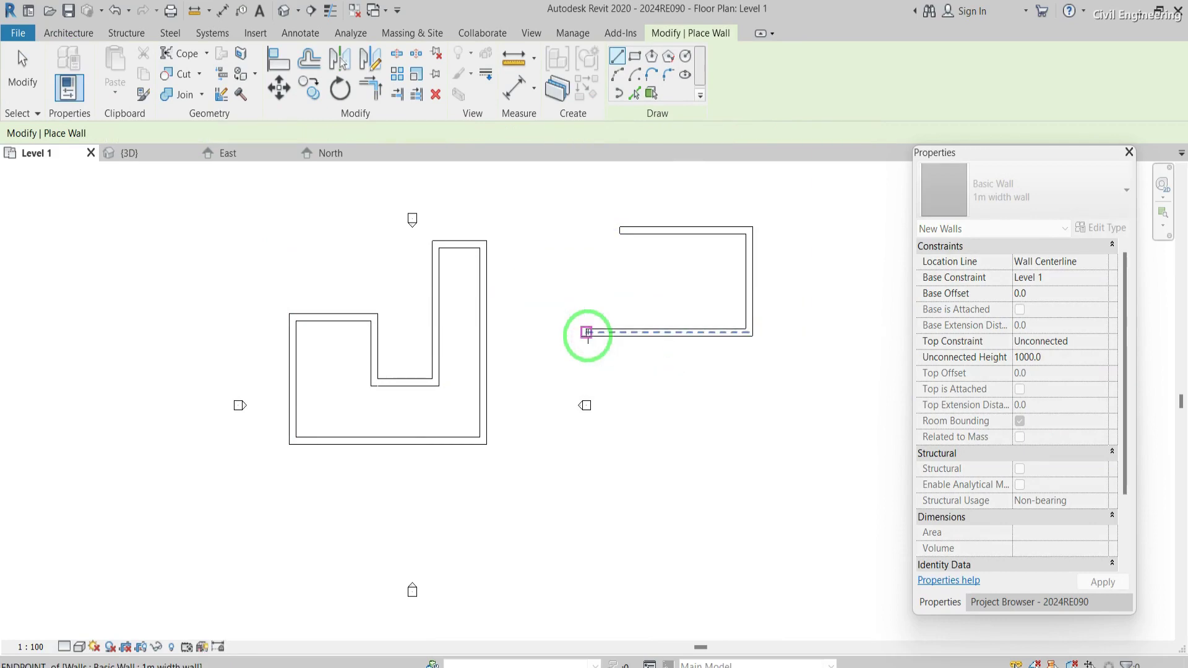
{"action": "left_click_drag", "start_coordinate": [783, 368], "coordinate": [596, 203]}
{"action": "key", "text": "Delete"}
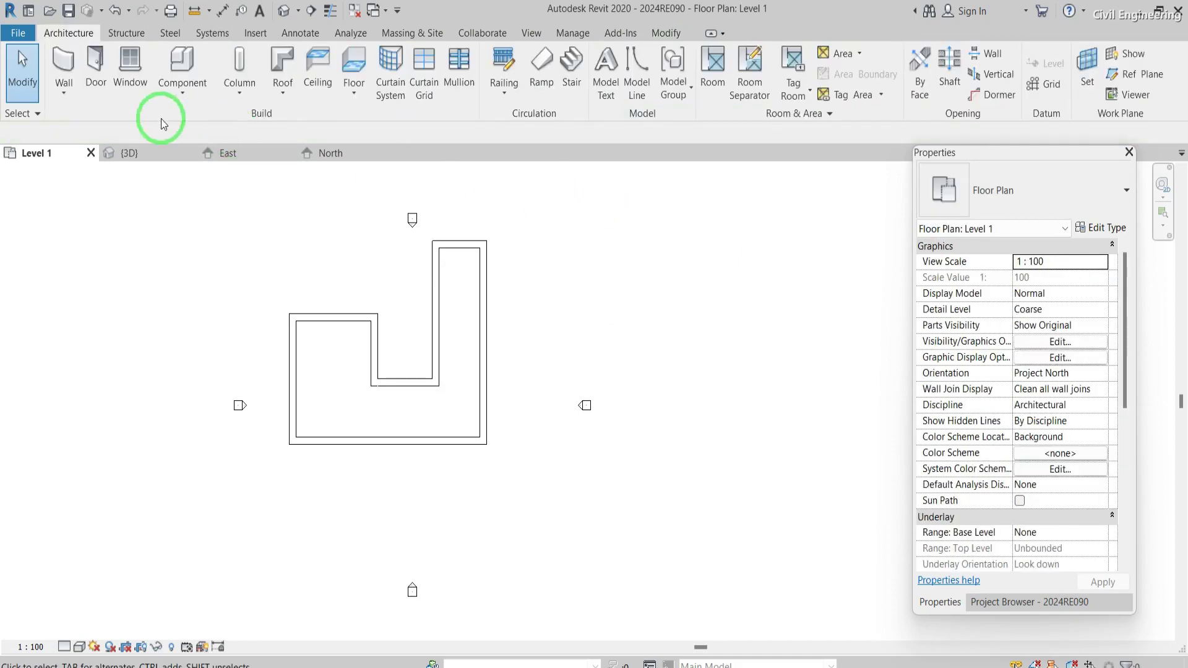
Draw a closed wall loop with a 17000 vertical wall and slanted sides, ending at its start point
{"action": "left_click", "coordinate": [68, 74]}
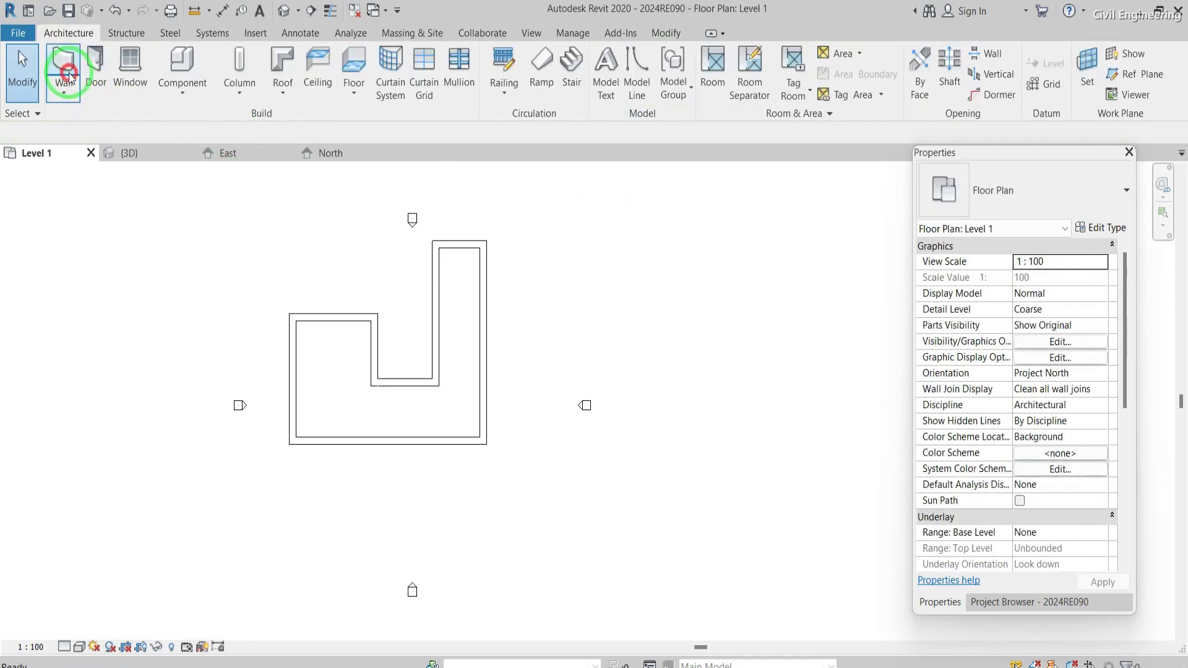
{"action": "left_click", "coordinate": [557, 244]}
{"action": "left_click", "coordinate": [672, 245]}
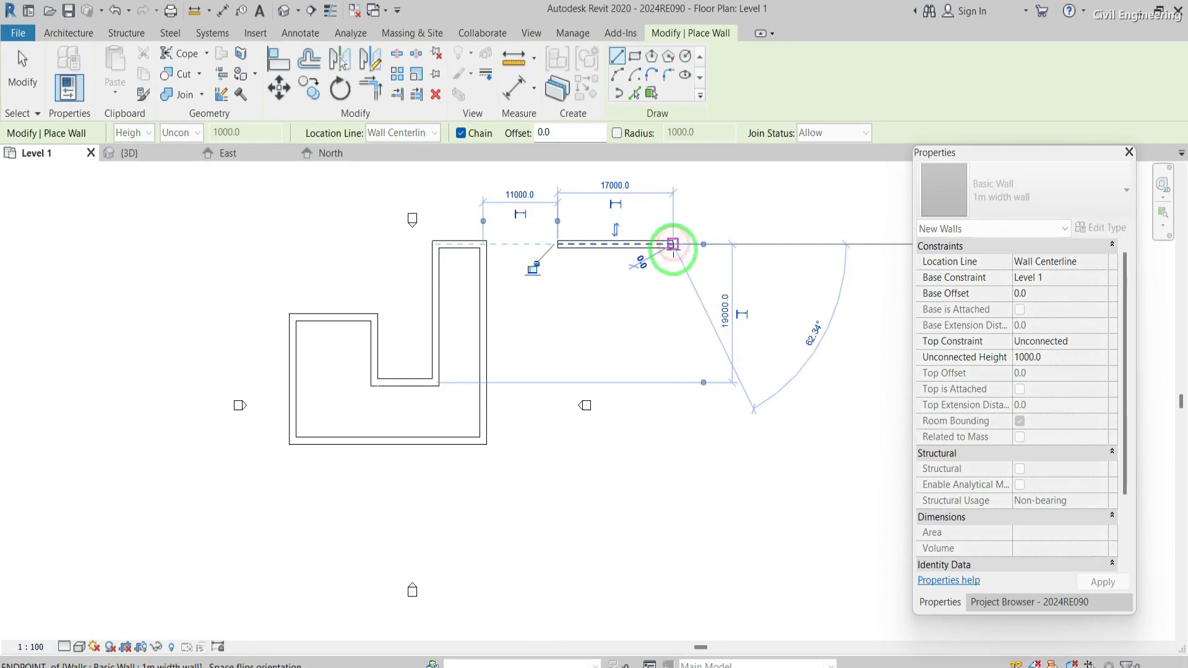
{"action": "left_click", "coordinate": [673, 317]}
{"action": "left_click", "coordinate": [747, 316]}
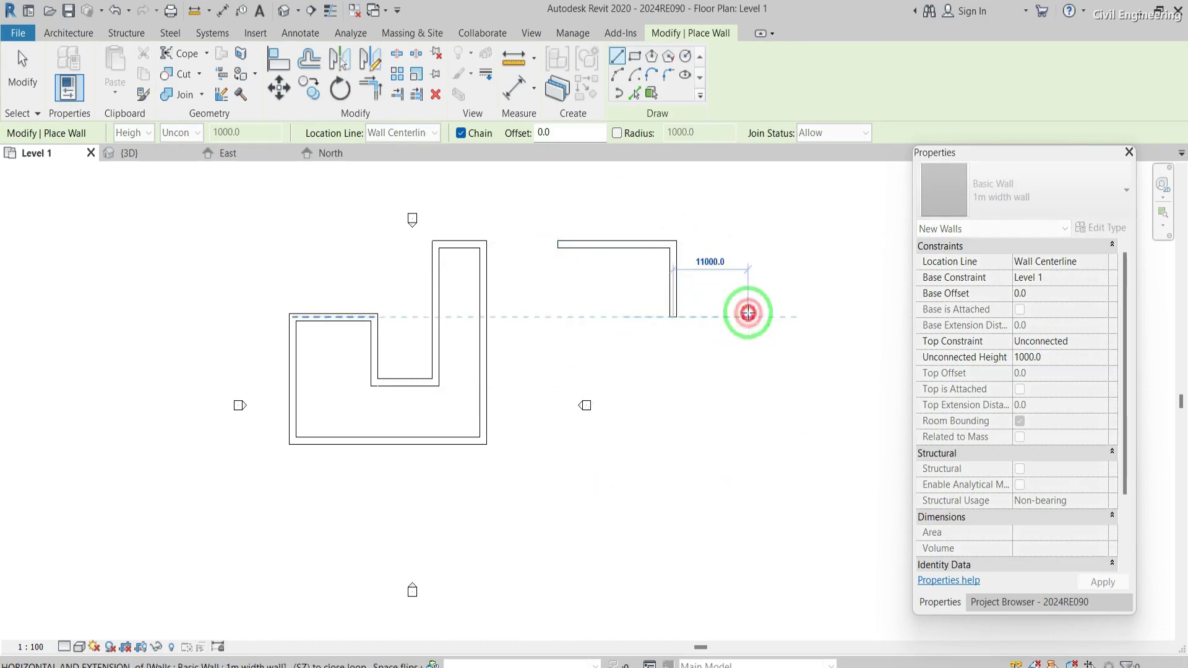
{"action": "left_click", "coordinate": [747, 194]}
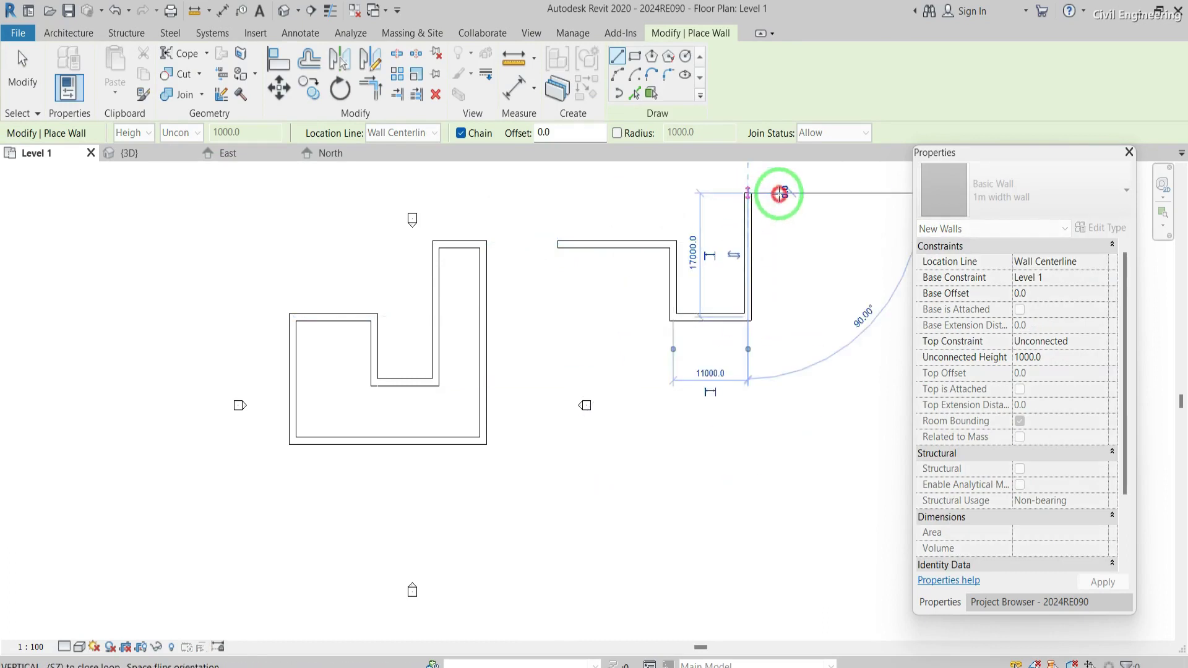
{"action": "left_click", "coordinate": [816, 192]}
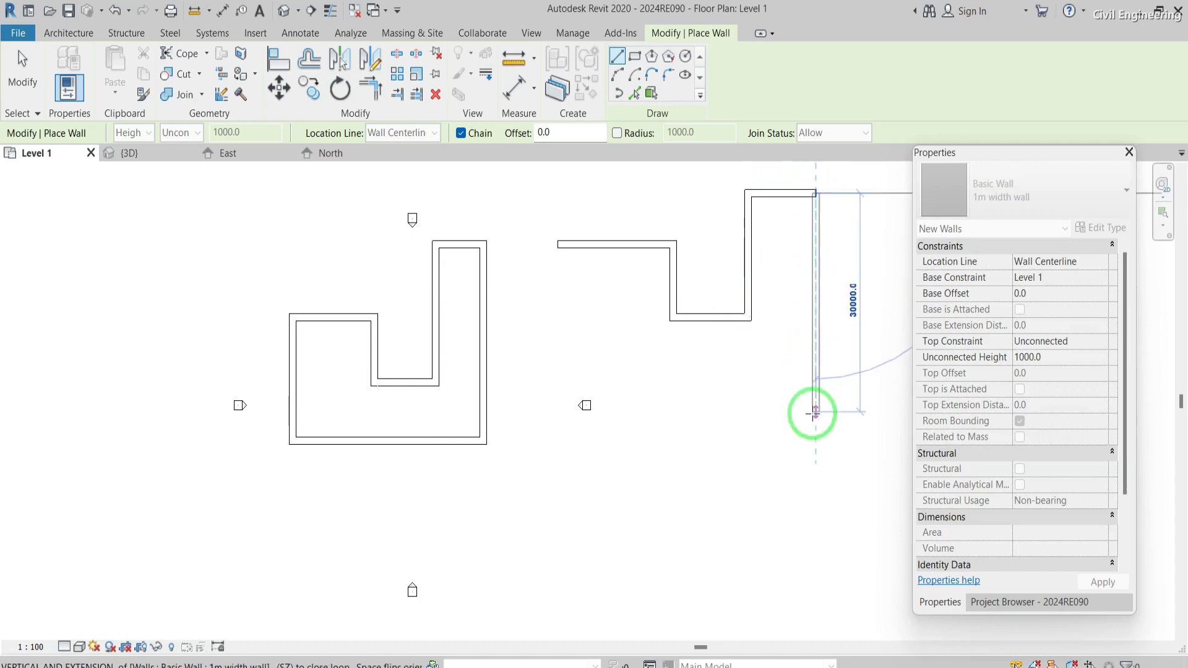
{"action": "left_click", "coordinate": [814, 412]}
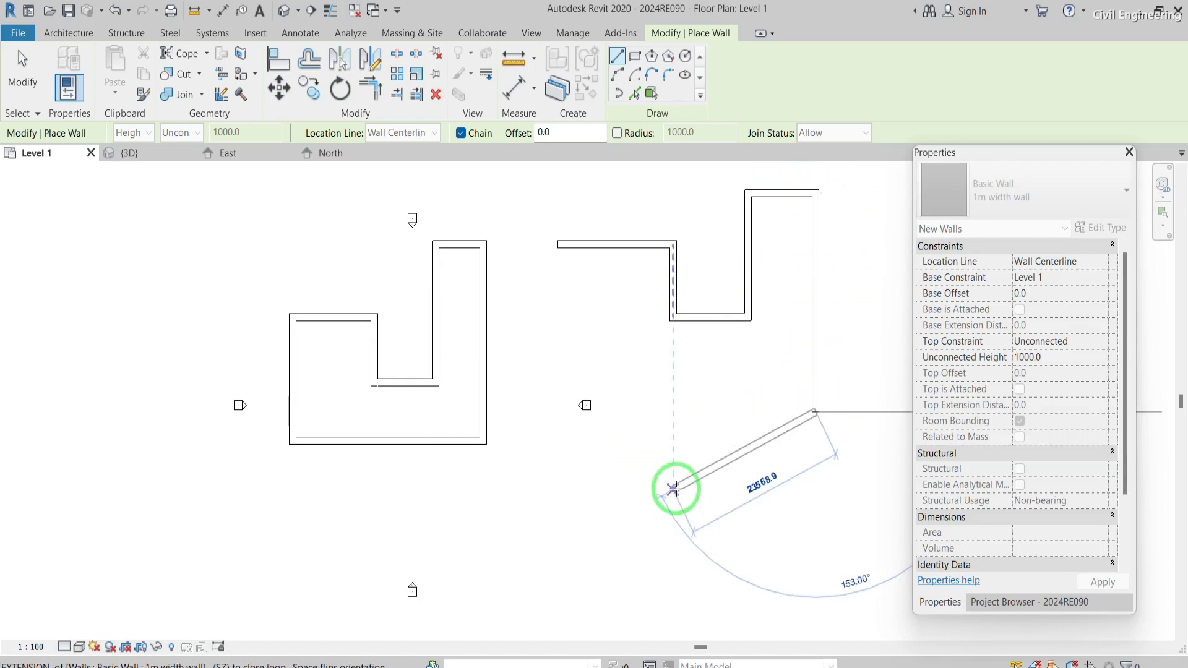
{"action": "left_click", "coordinate": [673, 486]}
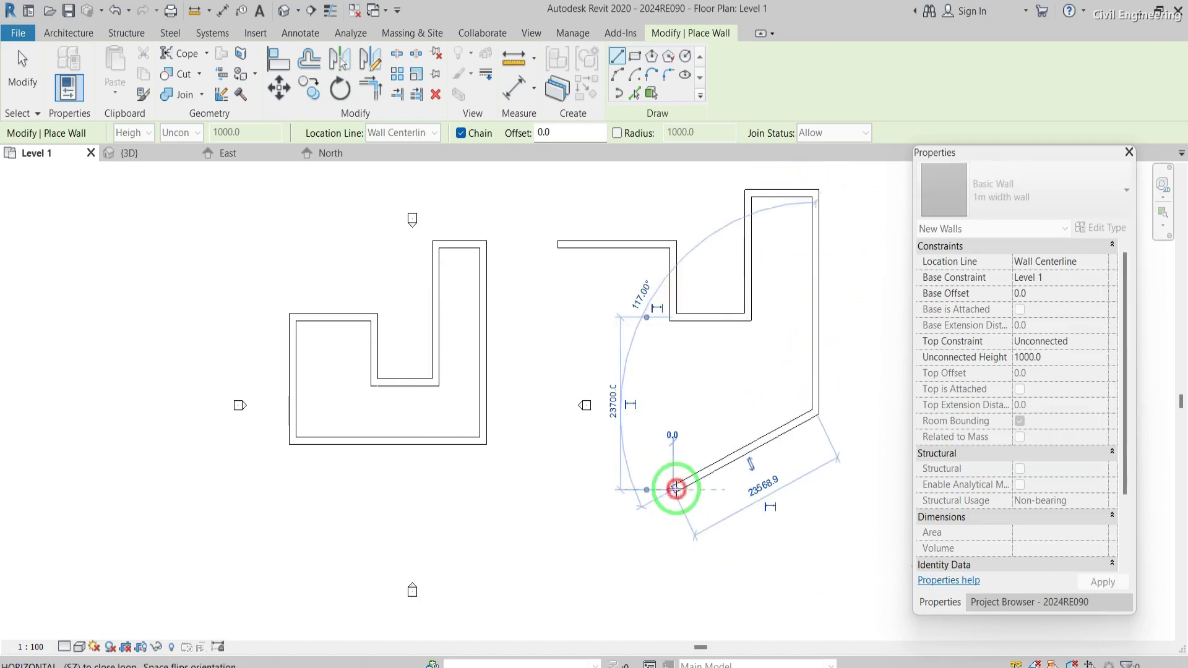
{"action": "left_click", "coordinate": [557, 245]}
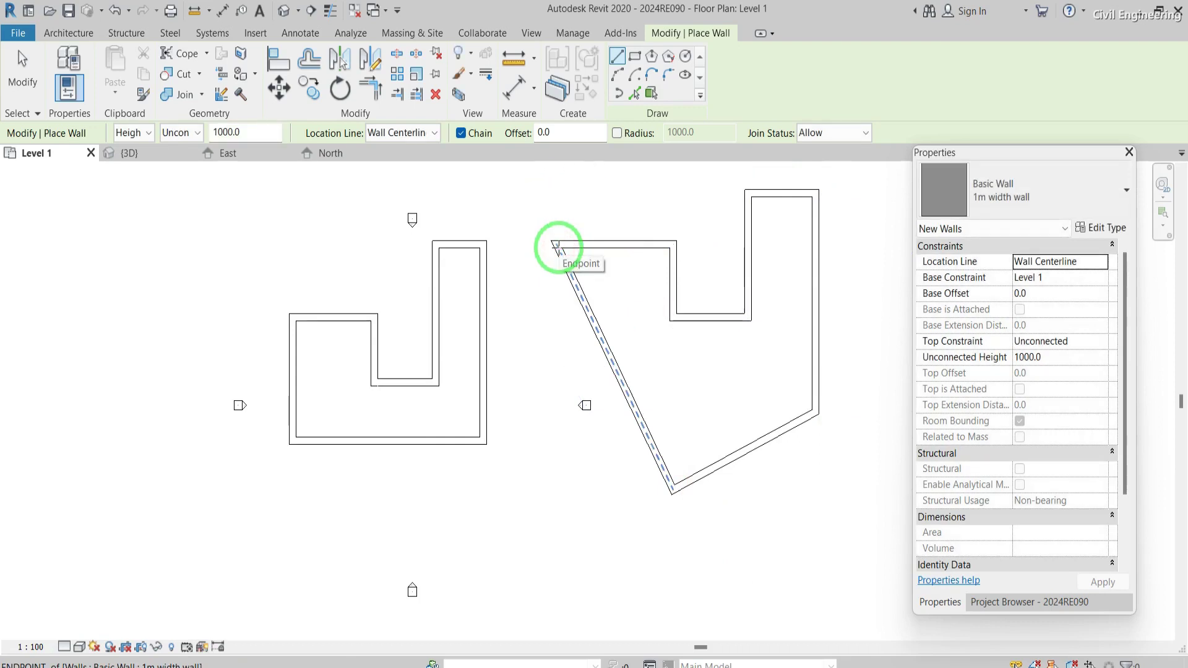
{"action": "left_click", "coordinate": [556, 245]}
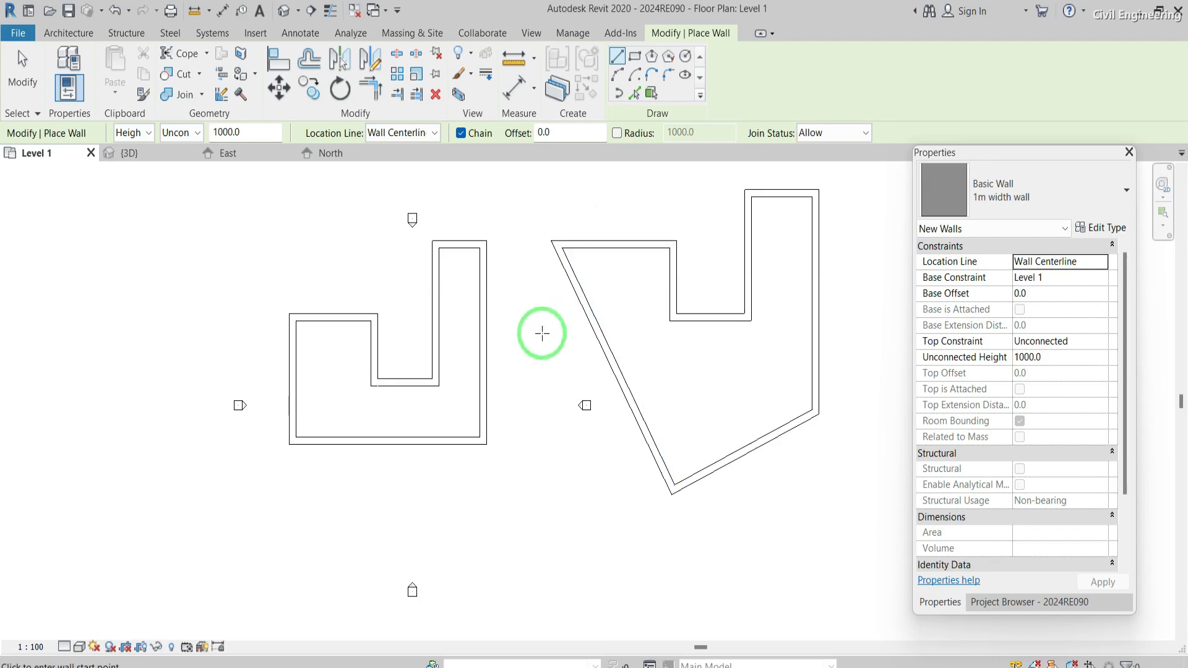
{"action": "scroll", "coordinate": [541, 332], "scroll_direction": "down", "scroll_amount": 2}
Crossing-select and delete the right loop and the L-shaped loop, then show the Project Browser
{"action": "key", "text": "Escape"}
{"action": "key", "text": "Escape"}
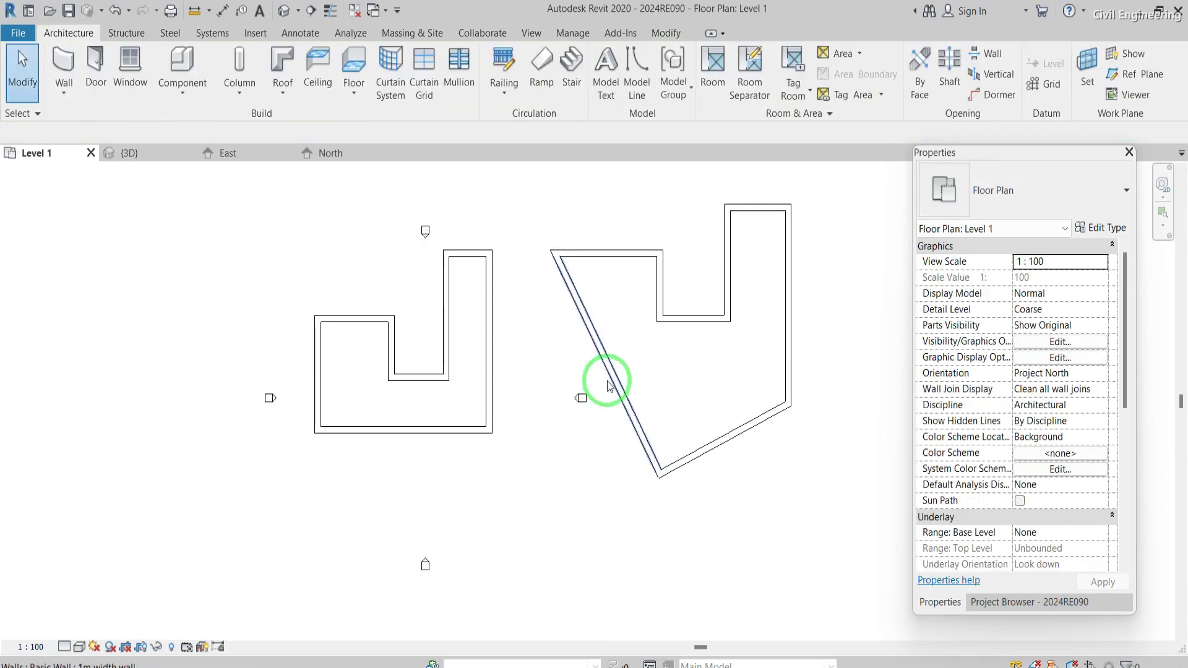
{"action": "left_click_drag", "start_coordinate": [837, 460], "coordinate": [618, 196]}
{"action": "key", "text": "Delete"}
{"action": "left_click_drag", "start_coordinate": [523, 453], "coordinate": [310, 253]}
{"action": "key", "text": "Delete"}
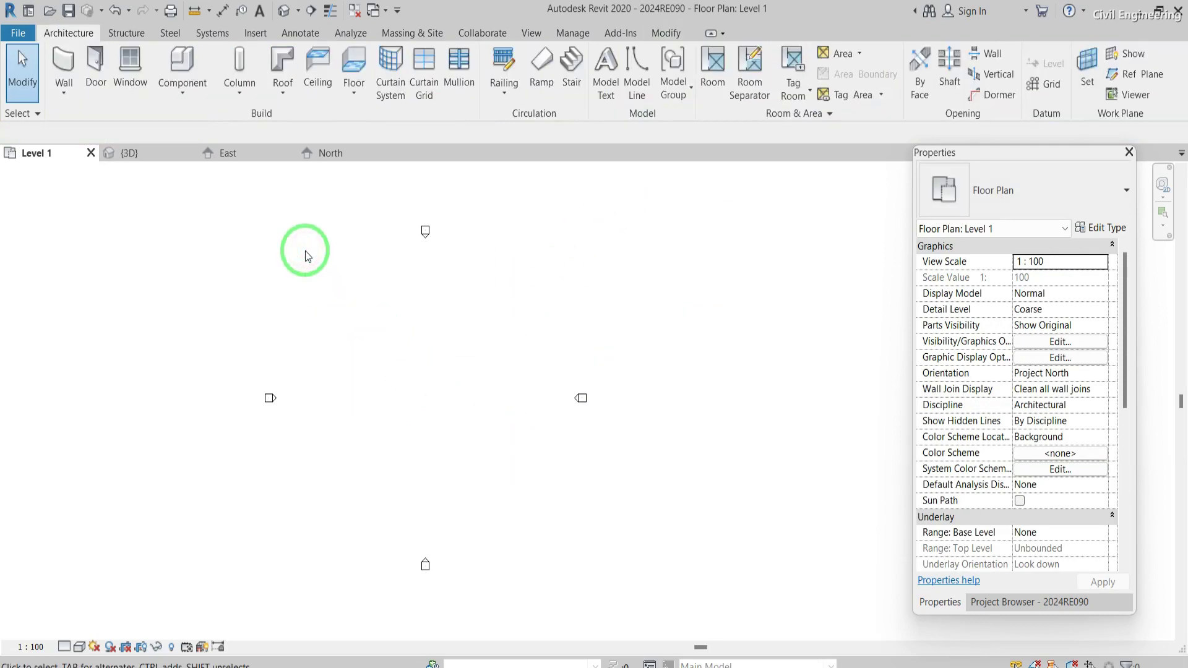
{"action": "left_click", "coordinate": [999, 602]}
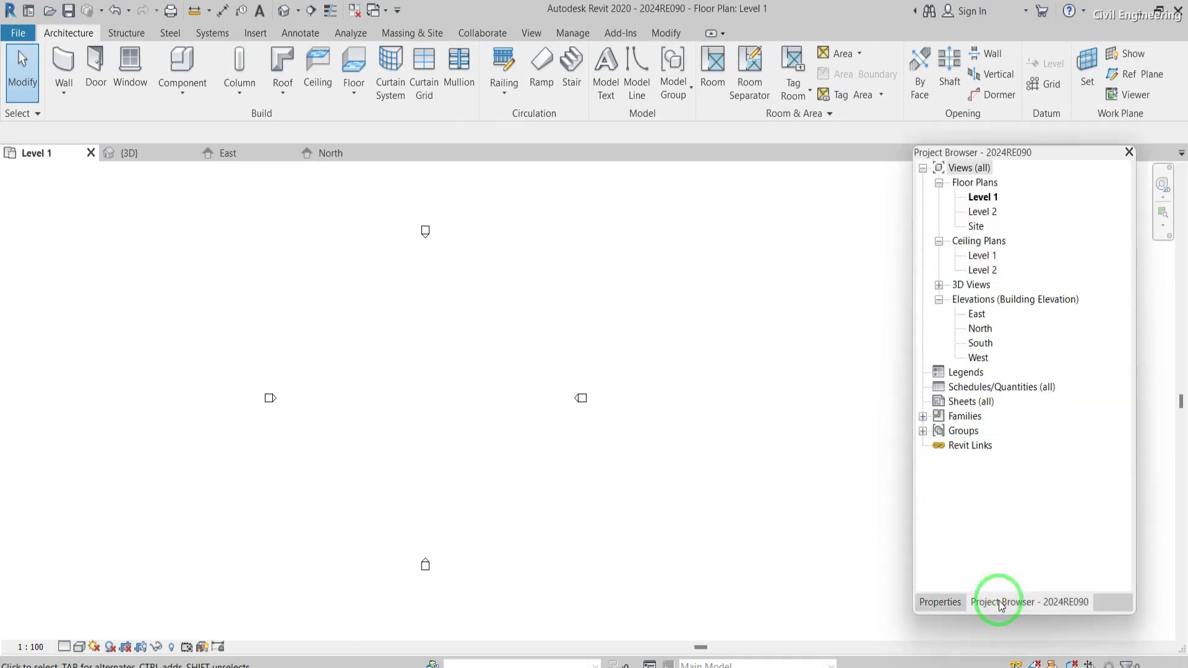
Open the Level 2 plan, return to Level 1, then open the East elevation
{"action": "left_click", "coordinate": [980, 214]}
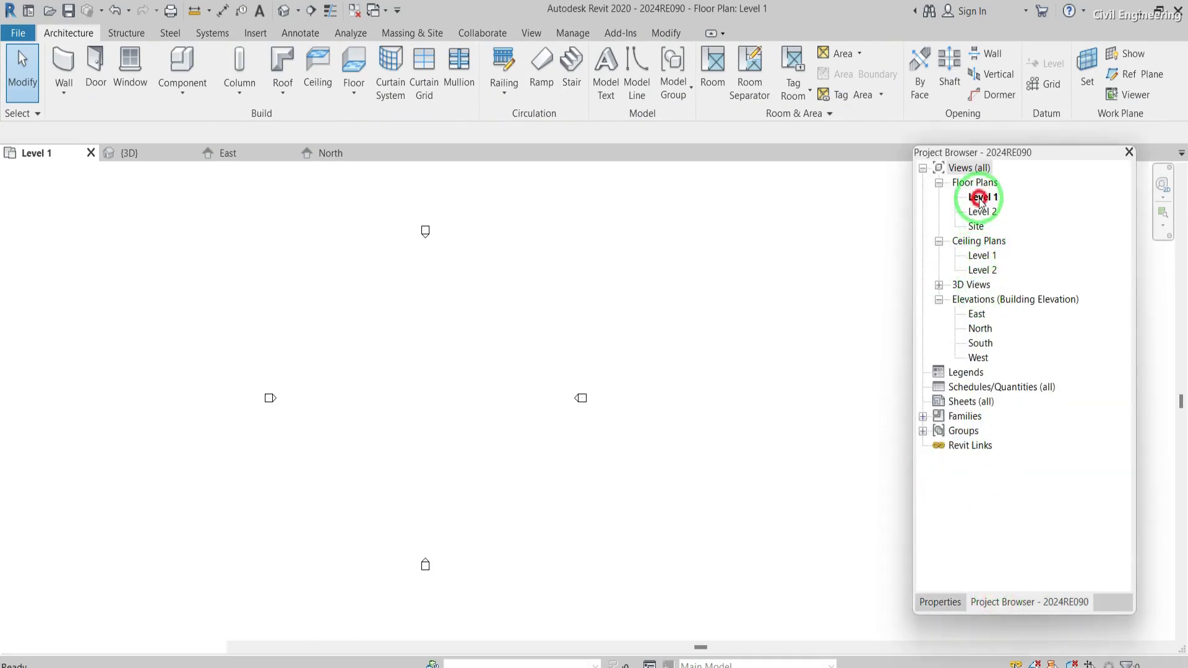
{"action": "double_click", "coordinate": [980, 214]}
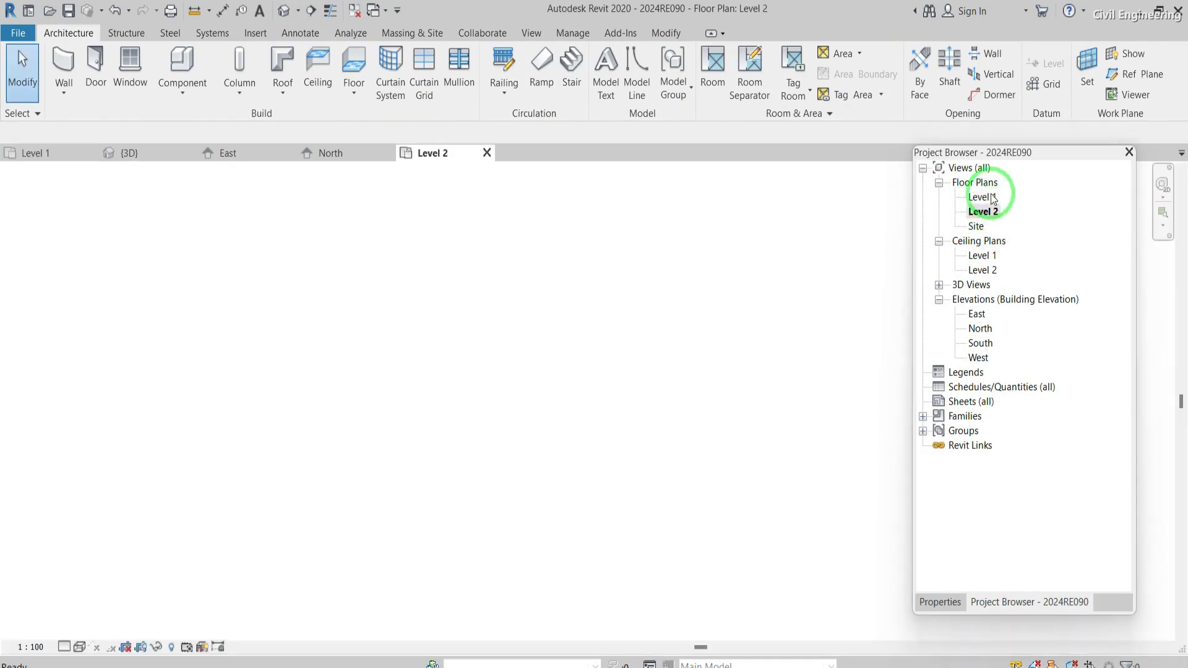
{"action": "double_click", "coordinate": [990, 198]}
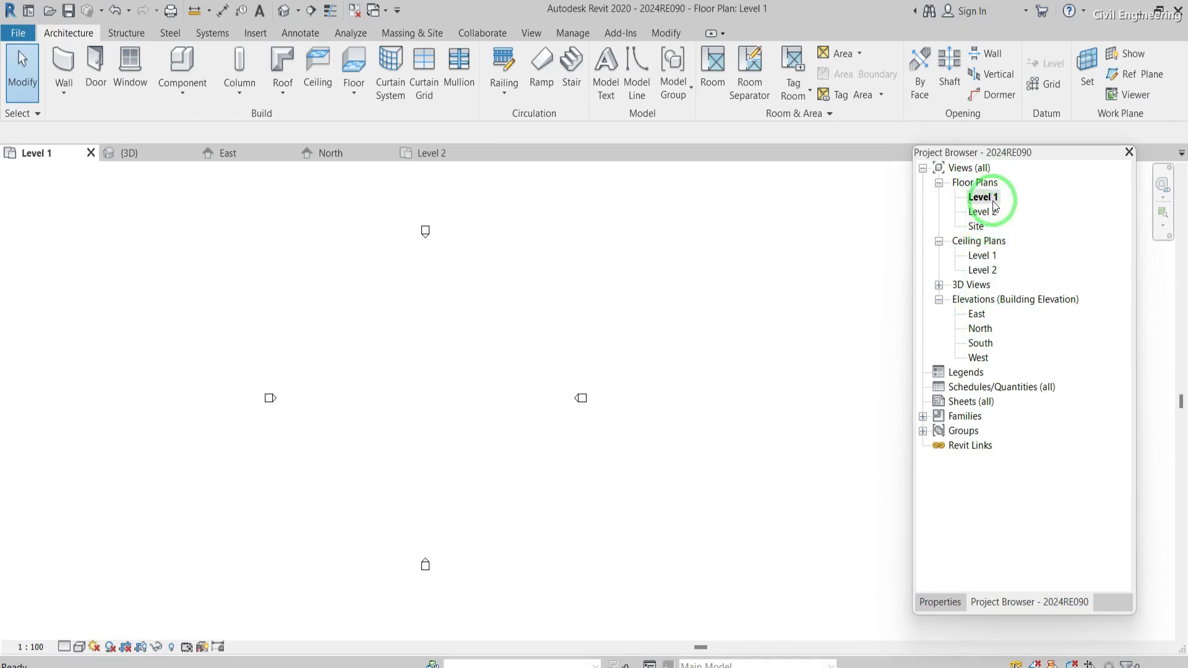
{"action": "double_click", "coordinate": [976, 315]}
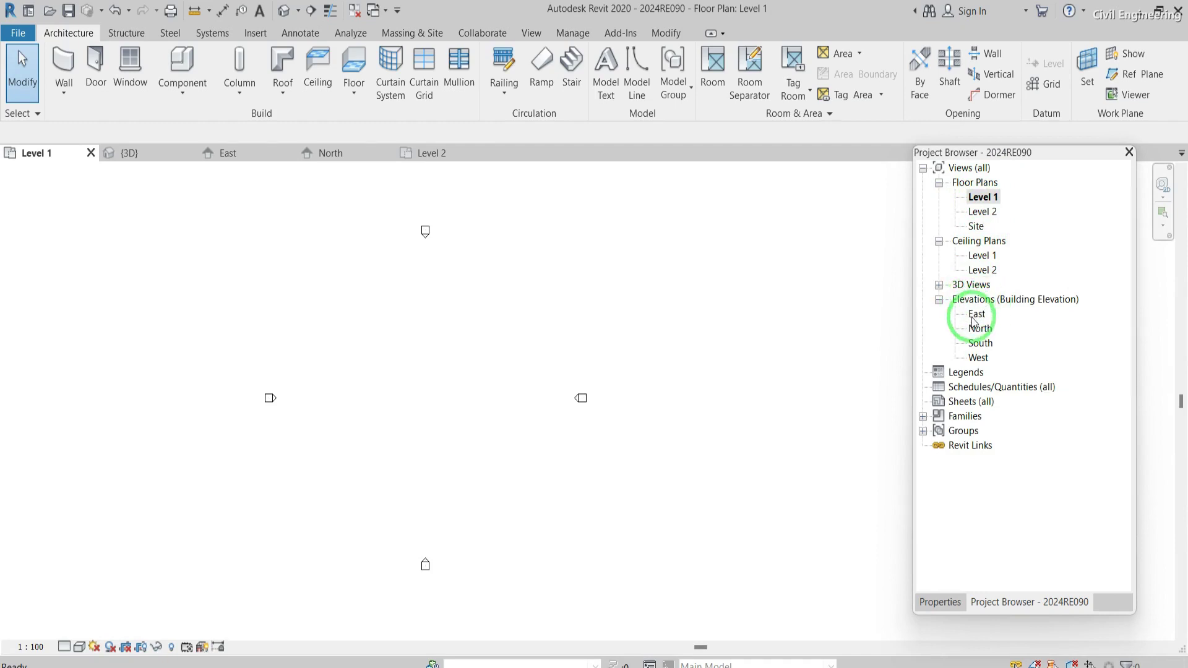
Inspect the Level 1 and Level 2 (4000) levels in the East elevation, then clear the selection
{"action": "scroll", "coordinate": [378, 440], "scroll_direction": "down", "scroll_amount": 4}
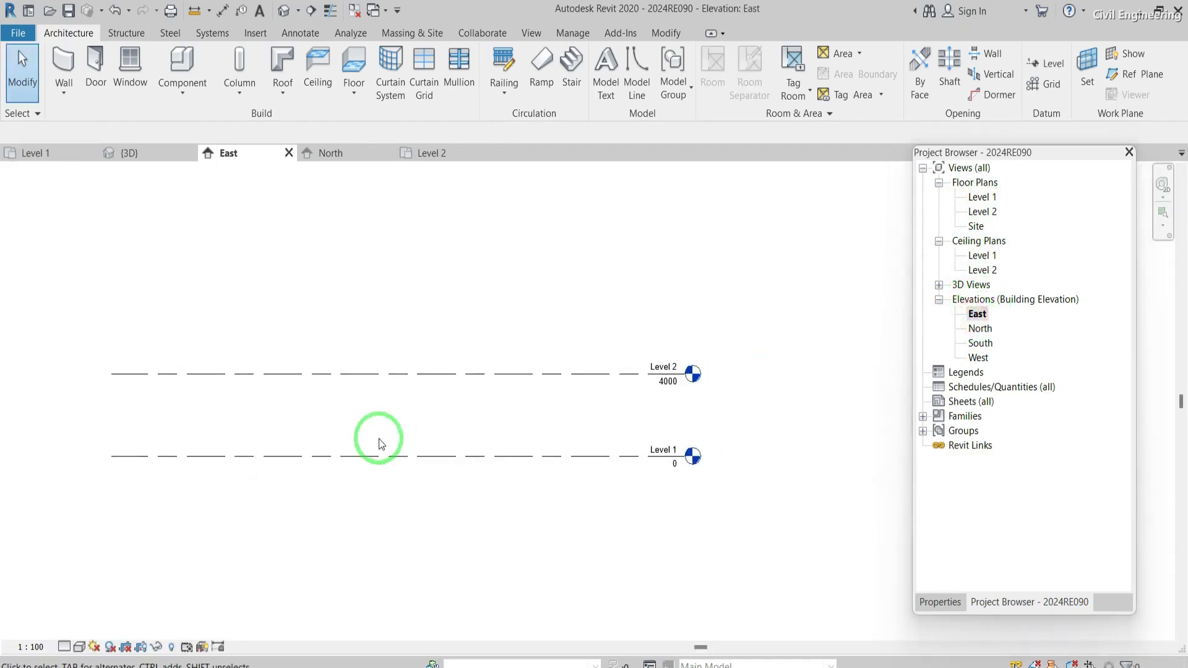
{"action": "scroll", "coordinate": [675, 477], "scroll_direction": "up", "scroll_amount": 3}
{"action": "left_click", "coordinate": [627, 417]}
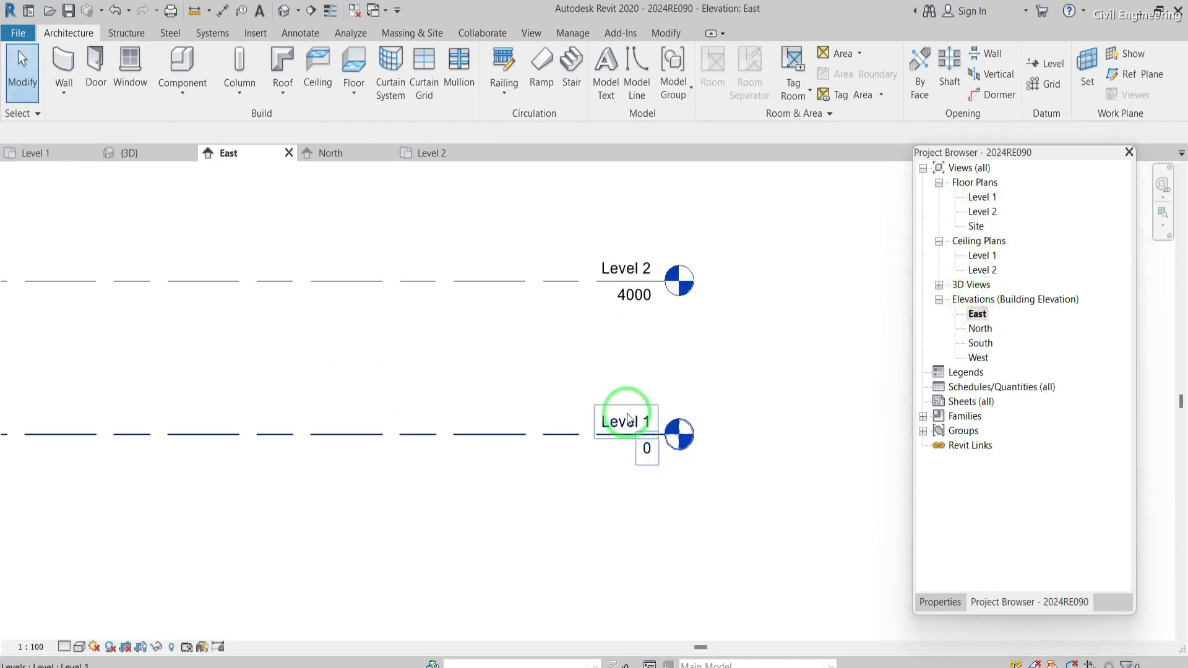
{"action": "scroll", "coordinate": [646, 448], "scroll_direction": "up", "scroll_amount": 2}
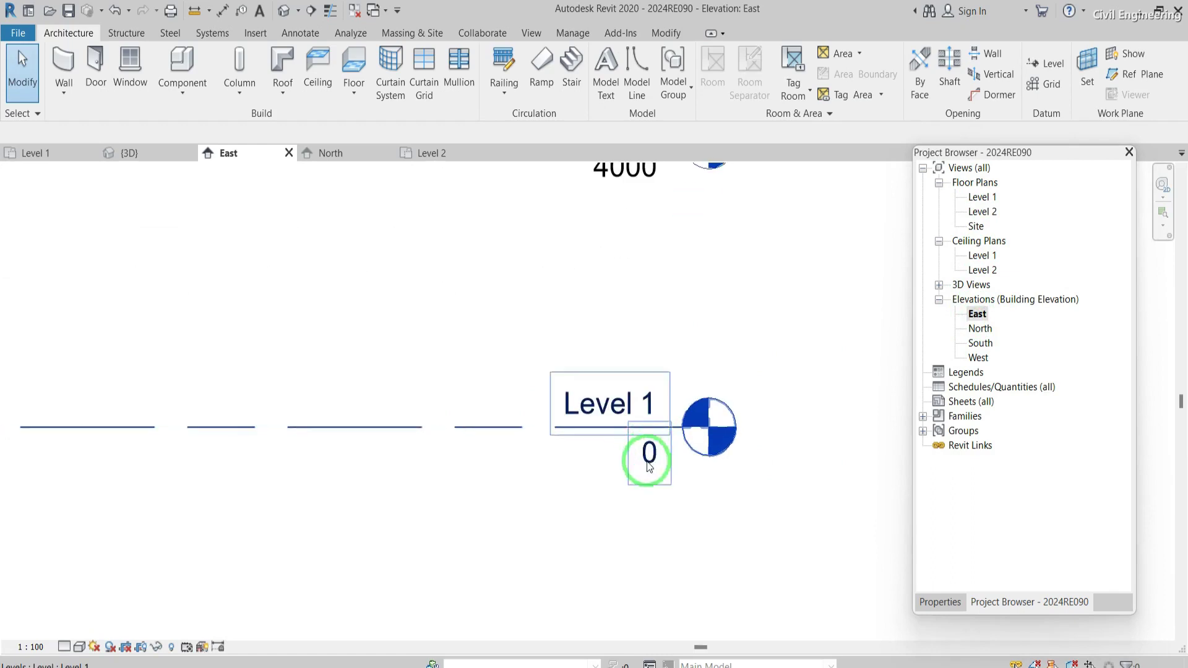
{"action": "scroll", "coordinate": [648, 460], "scroll_direction": "down", "scroll_amount": 1}
{"action": "left_click", "coordinate": [629, 241]}
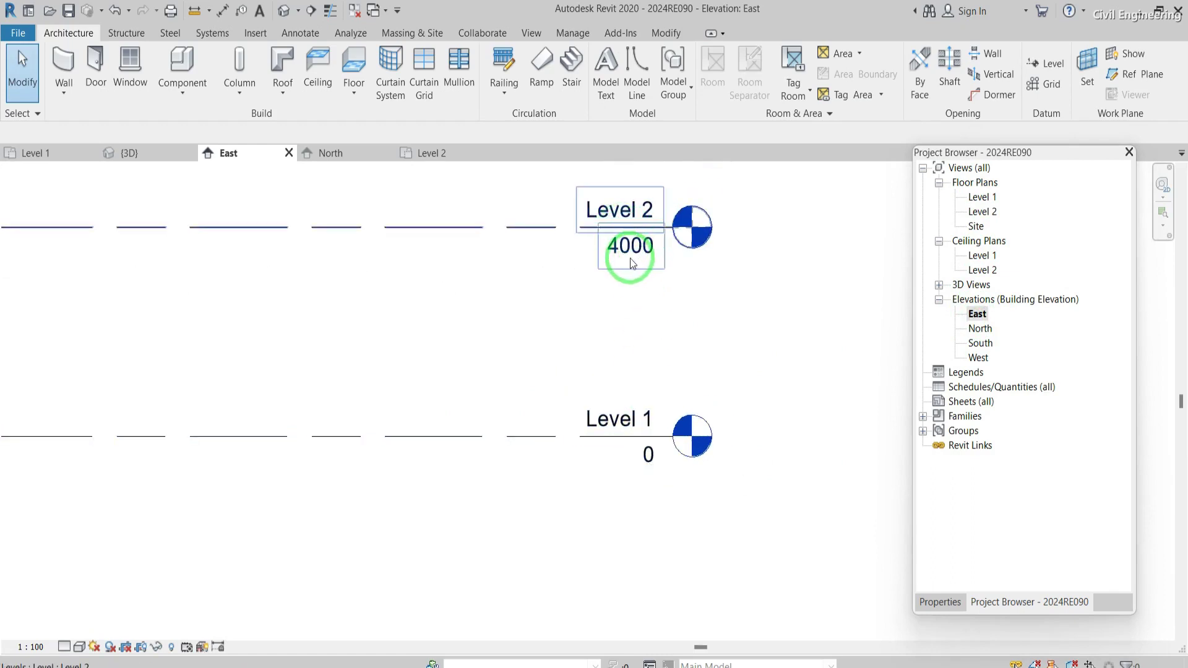
{"action": "left_click", "coordinate": [572, 270]}
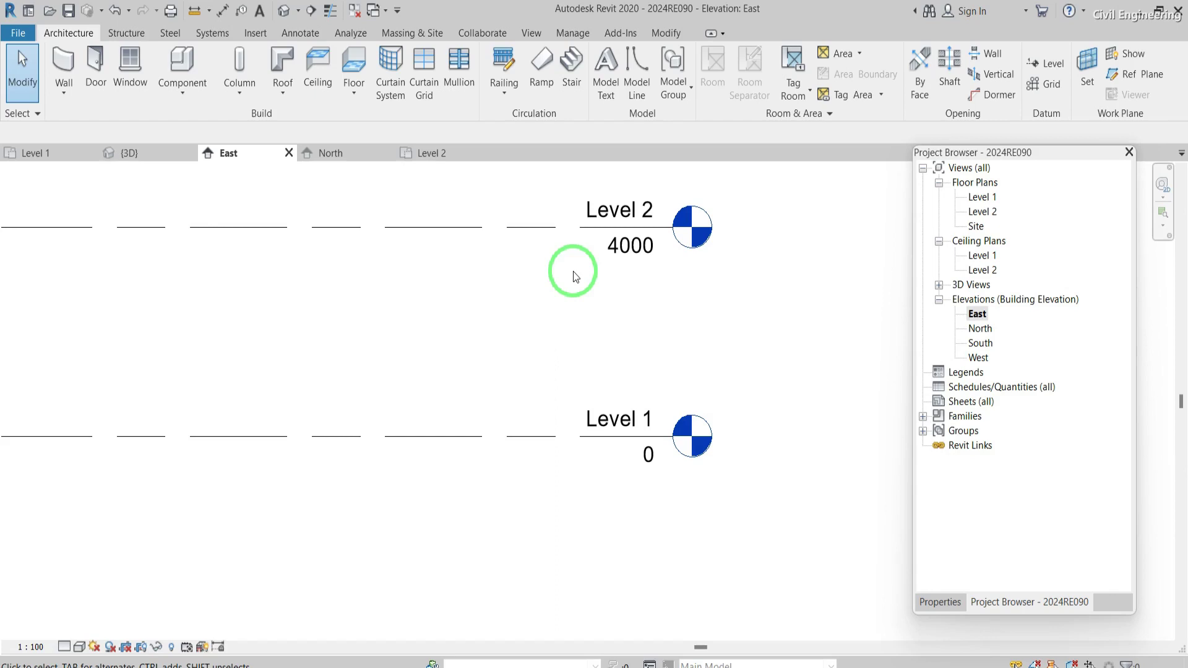
{"action": "left_click", "coordinate": [623, 257]}
{"action": "left_click", "coordinate": [637, 258]}
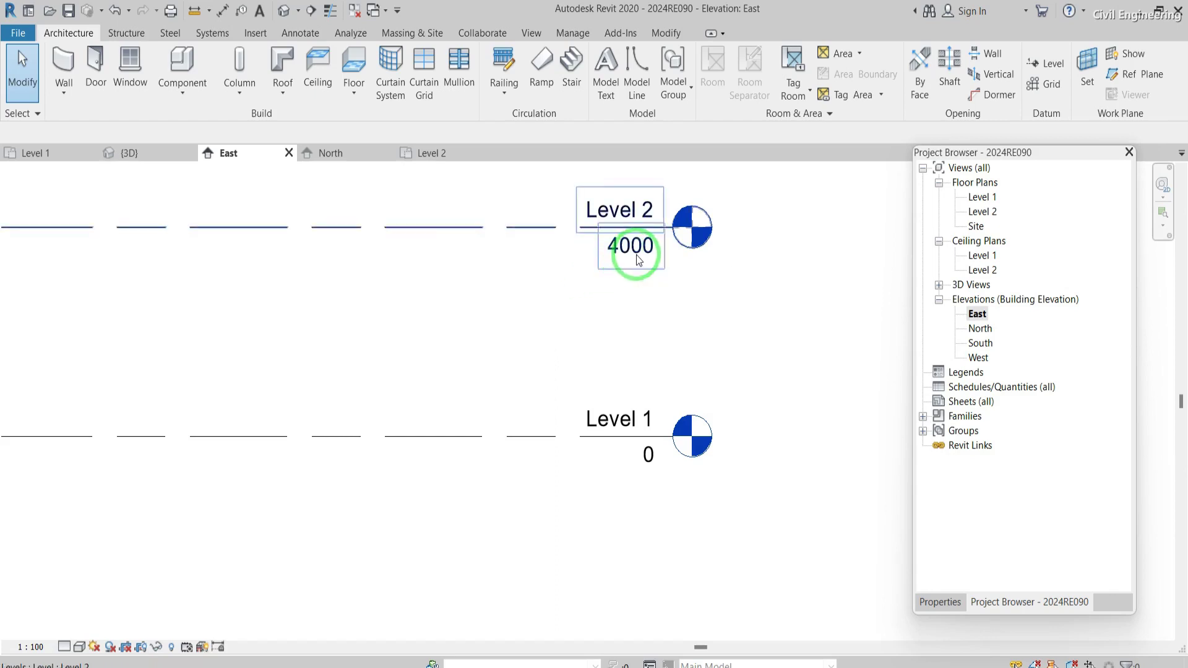
{"action": "left_click", "coordinate": [618, 335]}
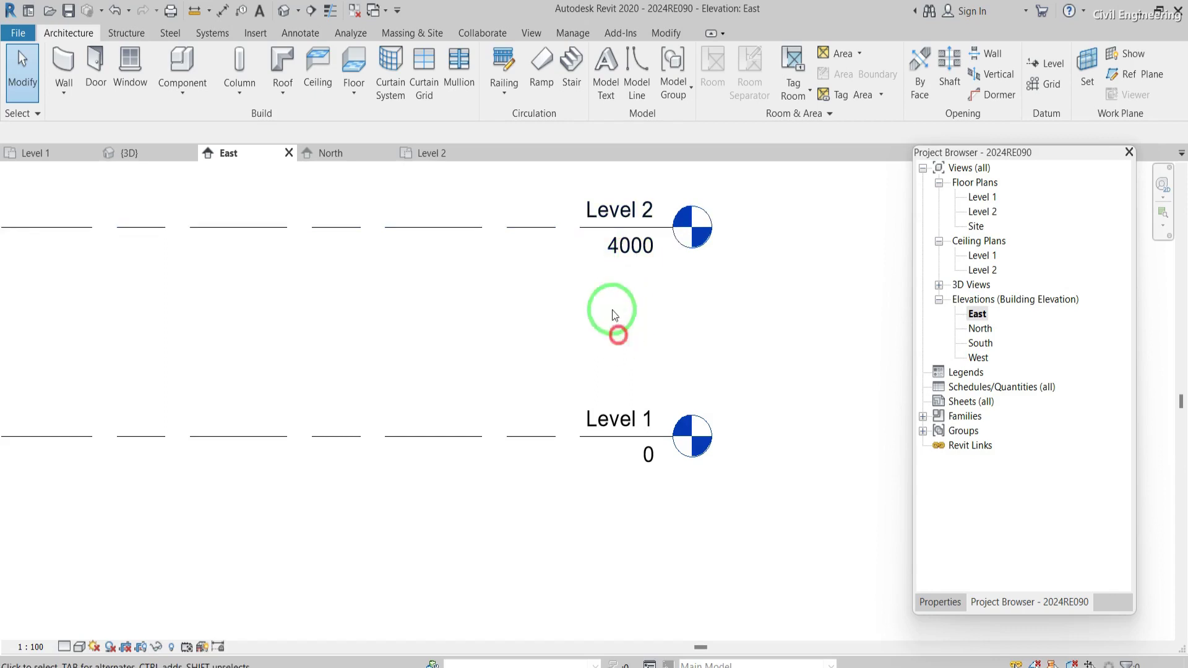
{"action": "left_click", "coordinate": [566, 33]}
Confirm Project Units with millimetre length, then reopen the Level 1 floor plan
{"action": "left_click", "coordinate": [337, 94]}
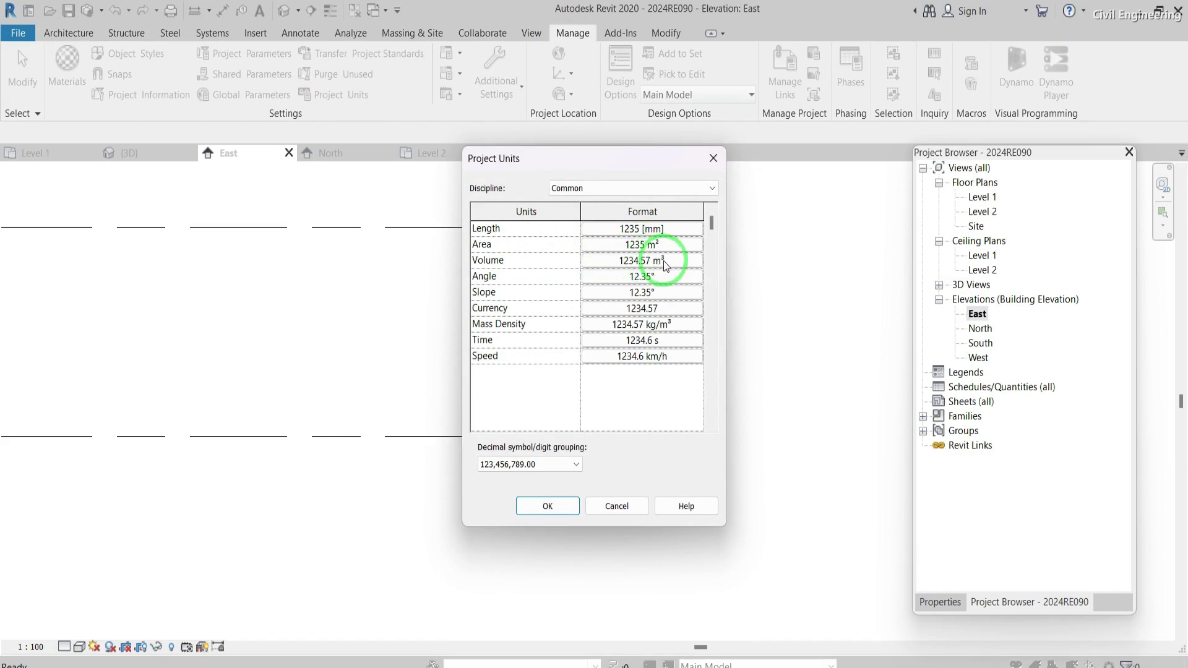
{"action": "left_click", "coordinate": [555, 506]}
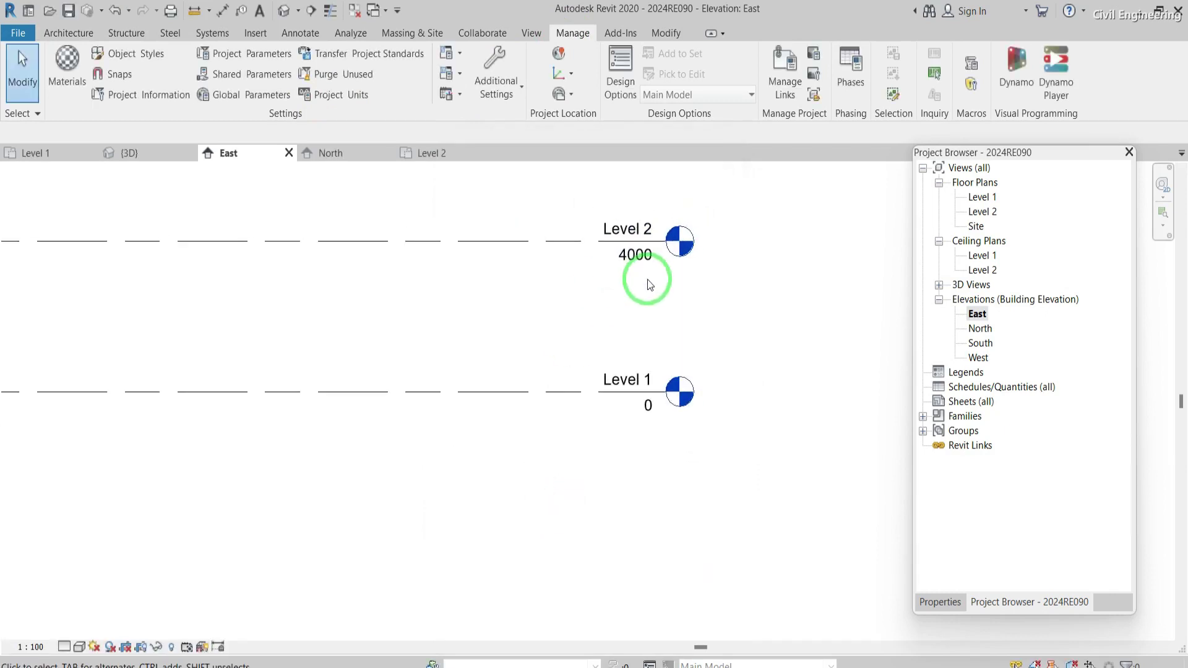
{"action": "double_click", "coordinate": [982, 198]}
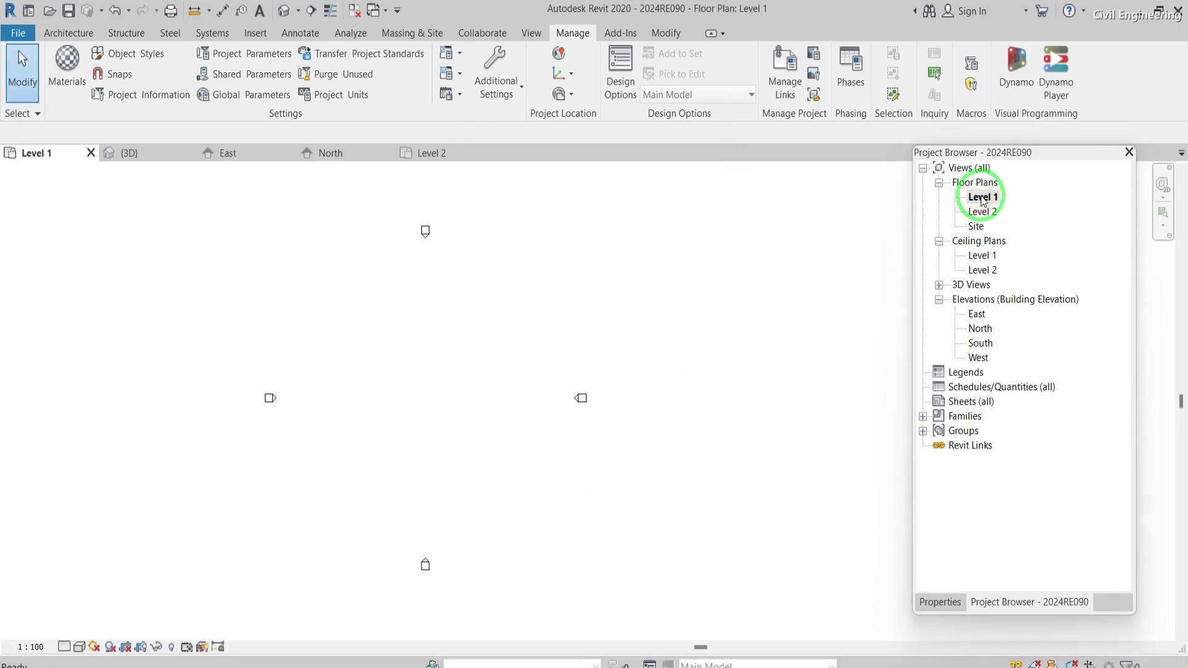
Start placing walls on the Level 1 plan from the Architecture tab
{"action": "left_click", "coordinate": [980, 199]}
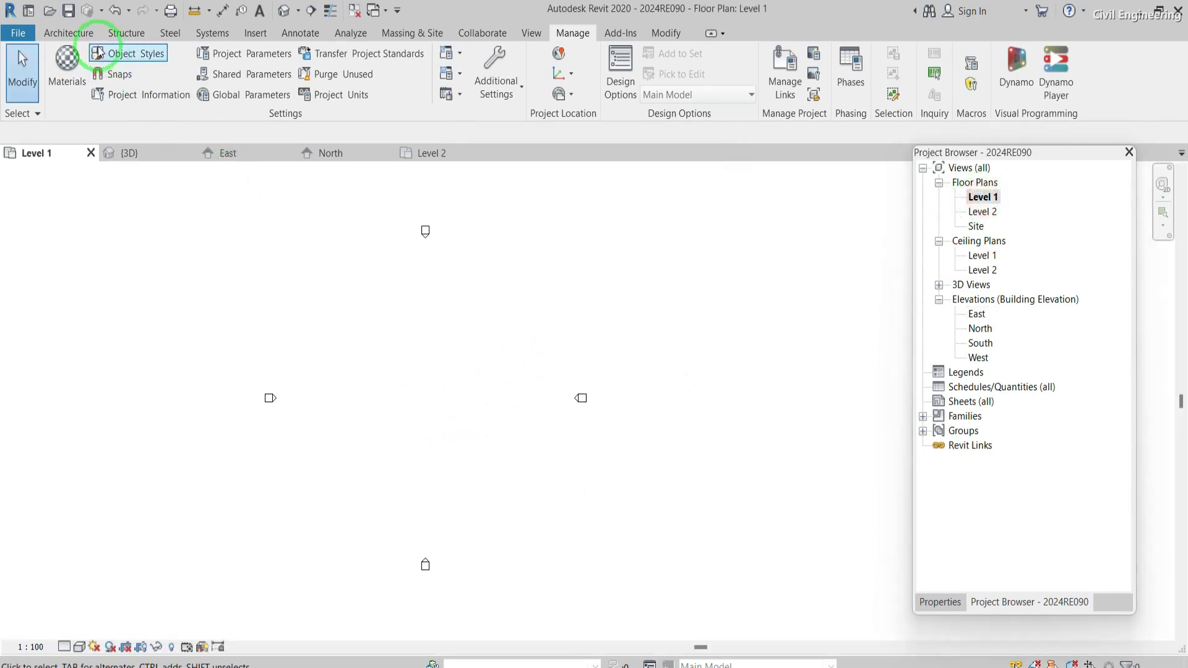
{"action": "left_click", "coordinate": [68, 33]}
{"action": "left_click", "coordinate": [65, 62]}
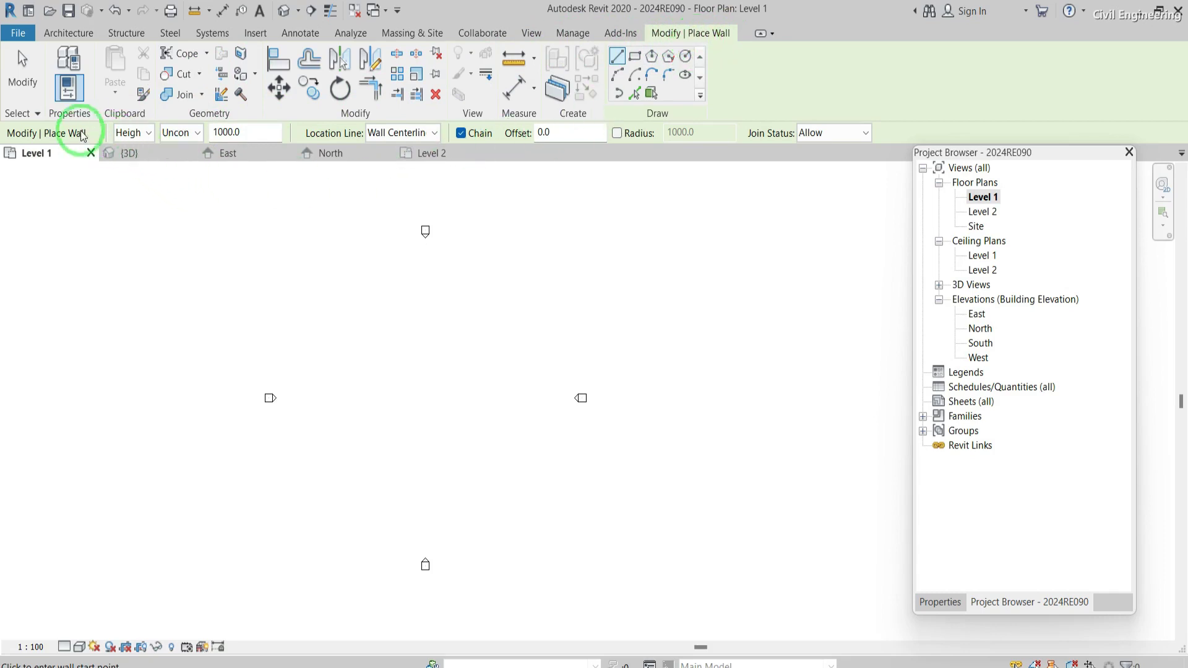
Set the wall to Height rather than Depth with Top Constraint Unconnected, dismissing the warning
{"action": "left_click", "coordinate": [149, 134]}
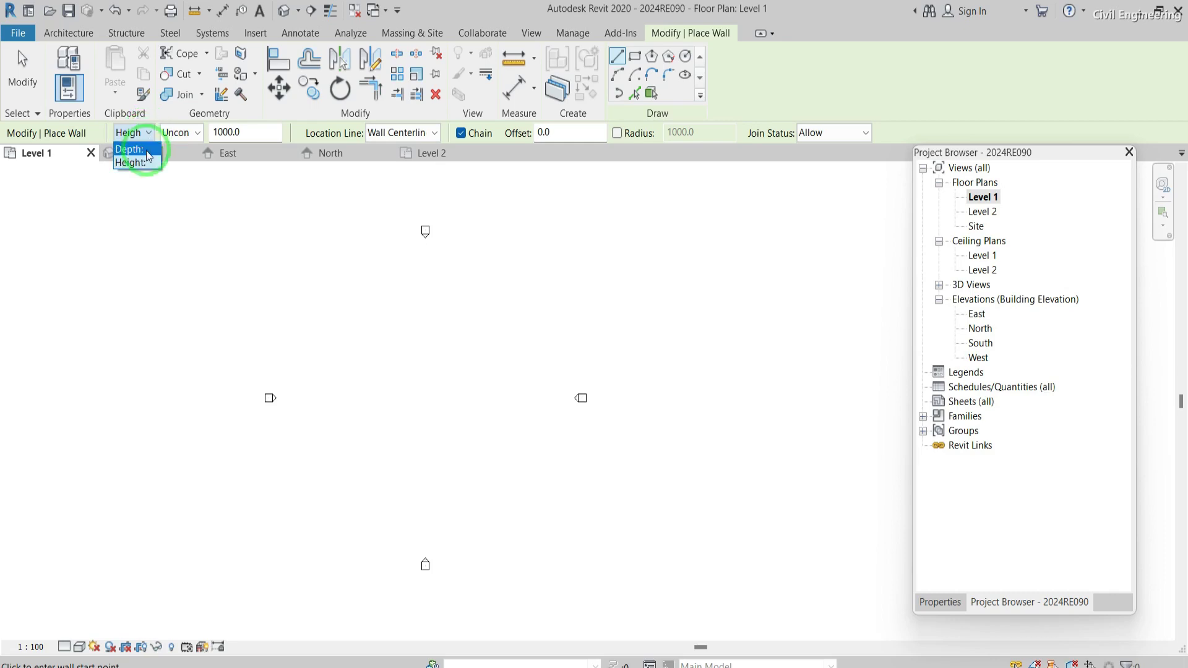
{"action": "left_click", "coordinate": [147, 152]}
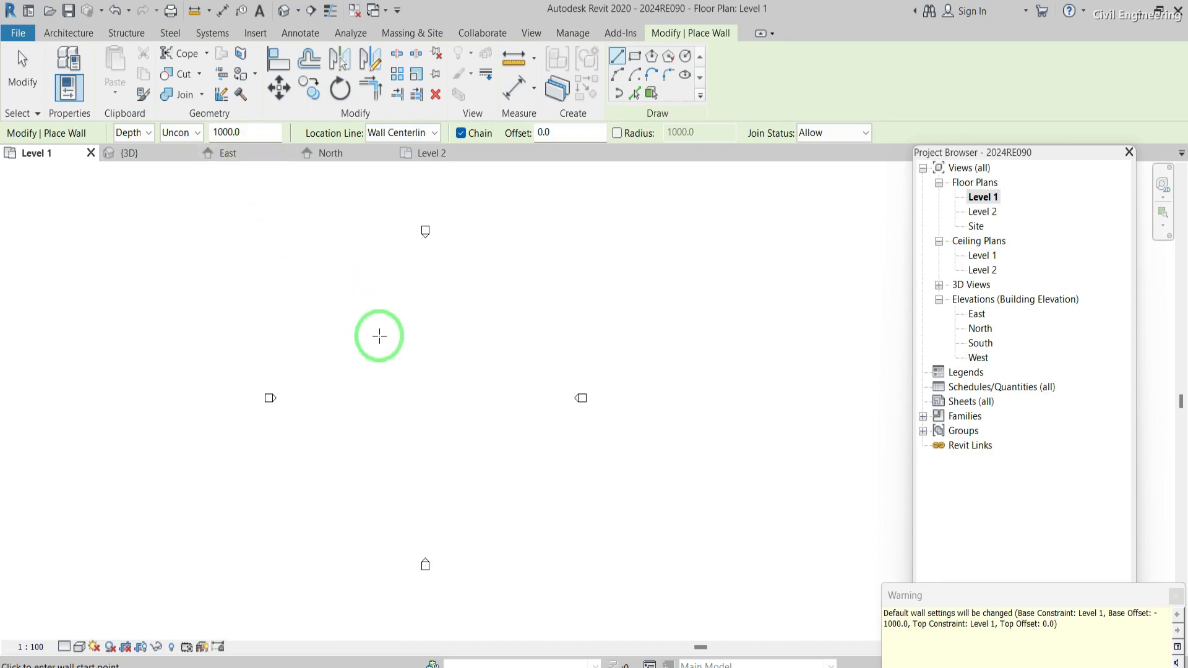
{"action": "left_click", "coordinate": [144, 133]}
{"action": "left_click", "coordinate": [141, 164]}
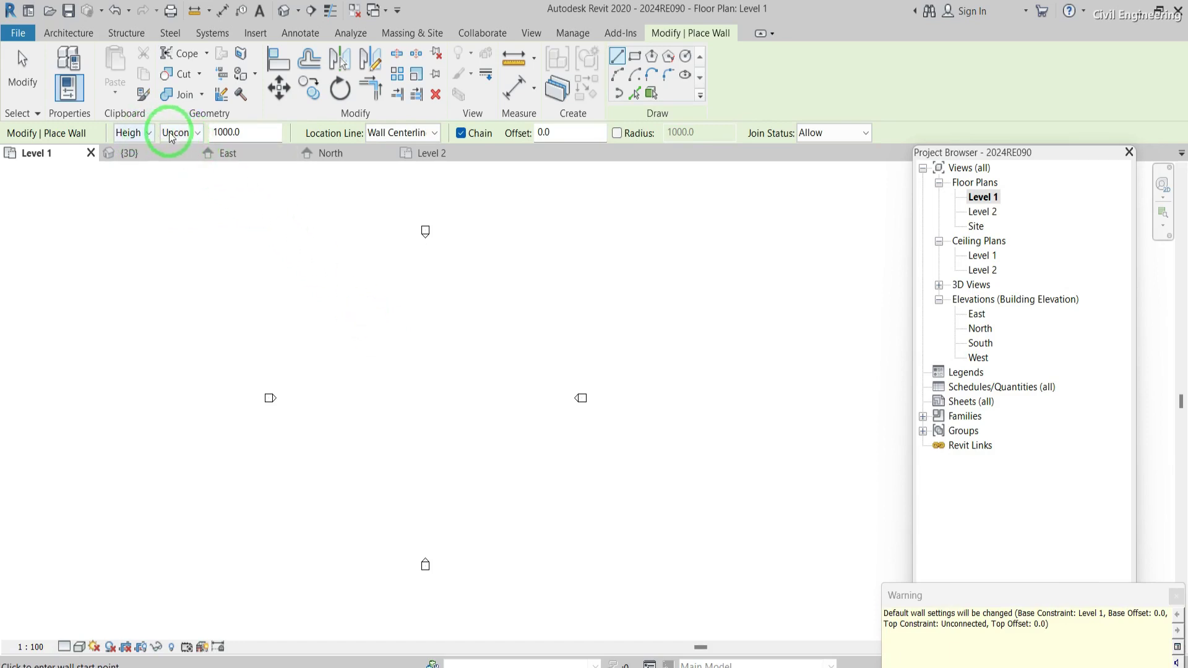
{"action": "left_click", "coordinate": [198, 133]}
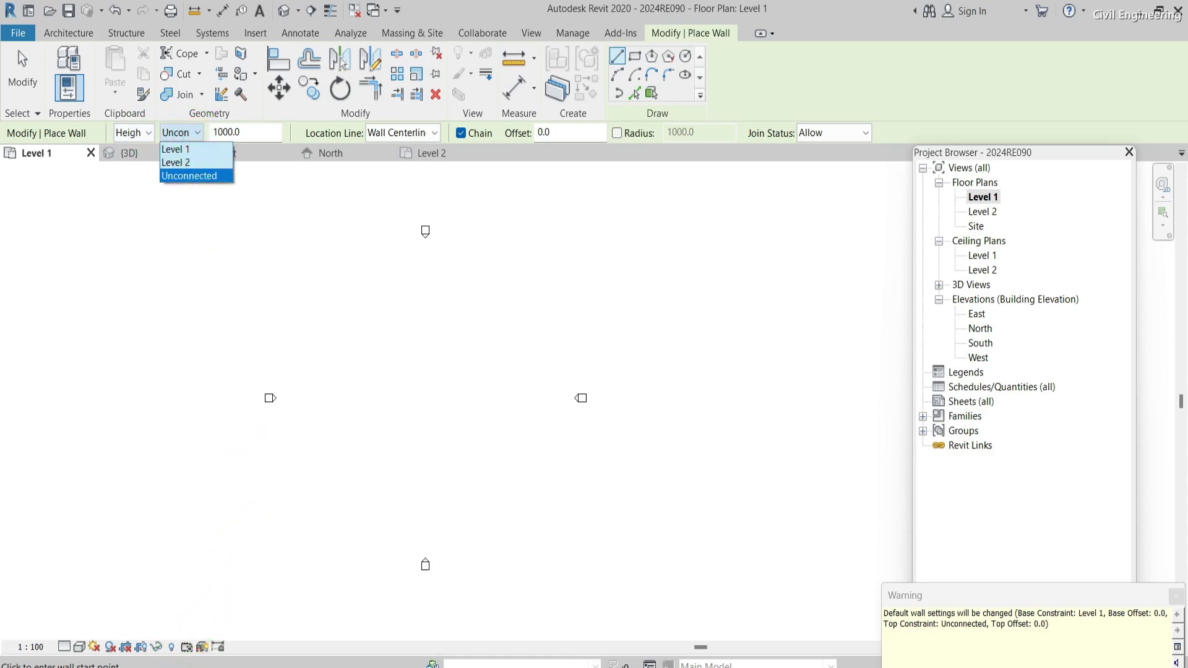
{"action": "key", "text": "Escape"}
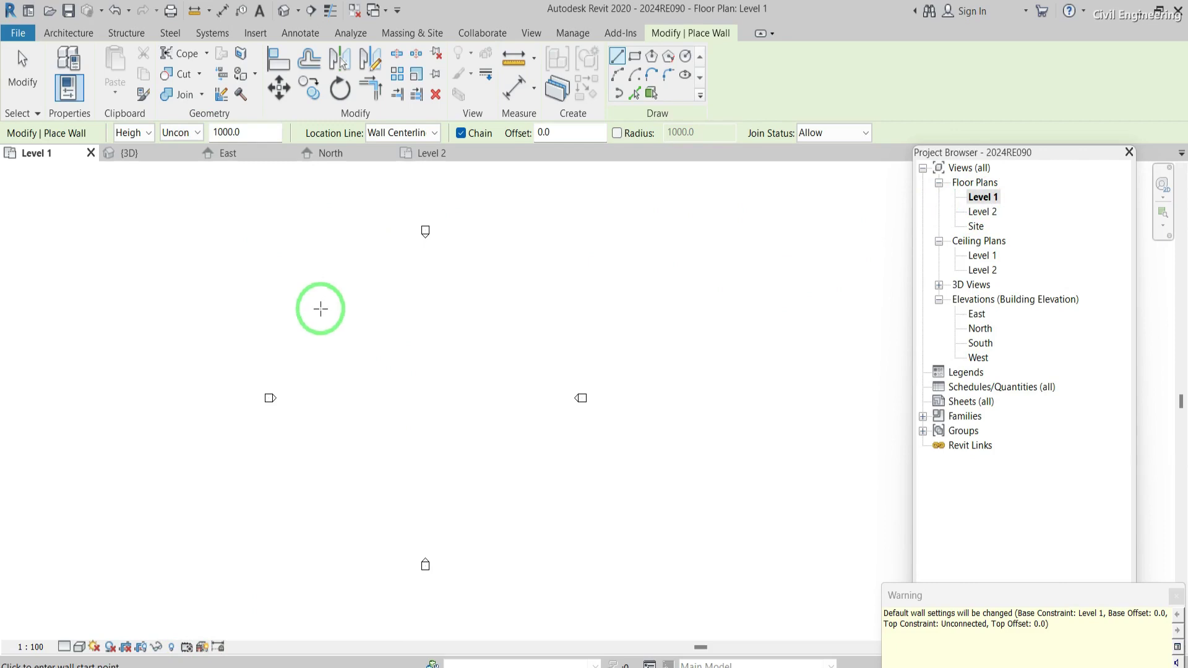
{"action": "left_click_drag", "start_coordinate": [345, 326], "coordinate": [441, 336]}
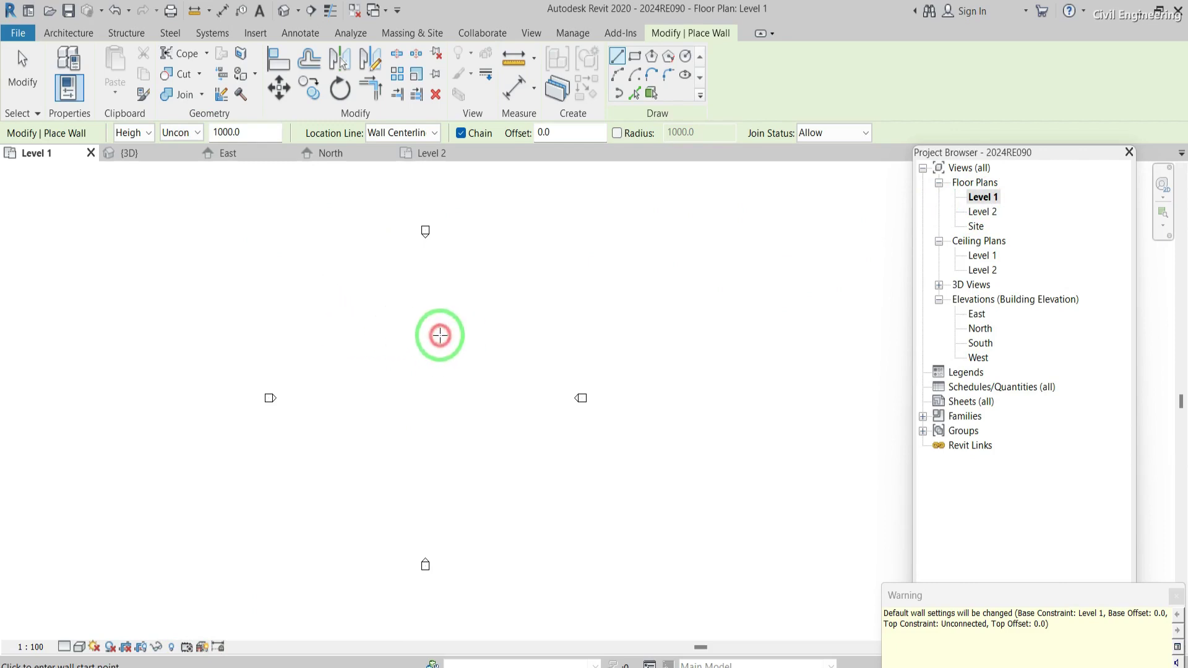
{"action": "left_click", "coordinate": [195, 133]}
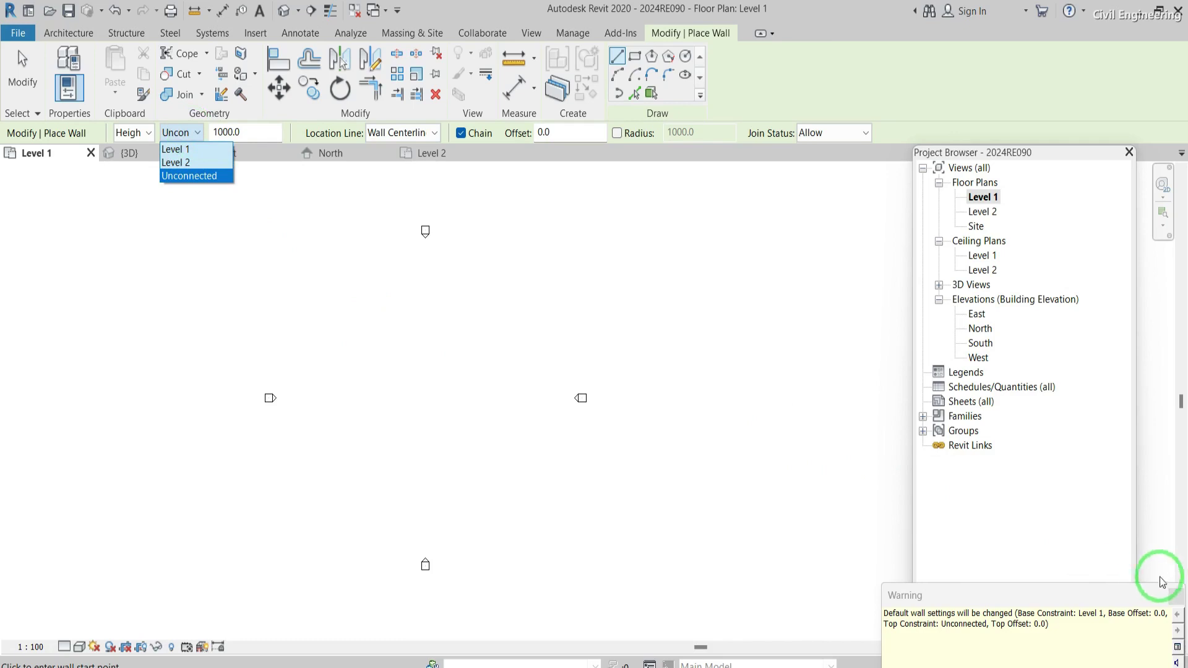
{"action": "left_click", "coordinate": [1174, 595]}
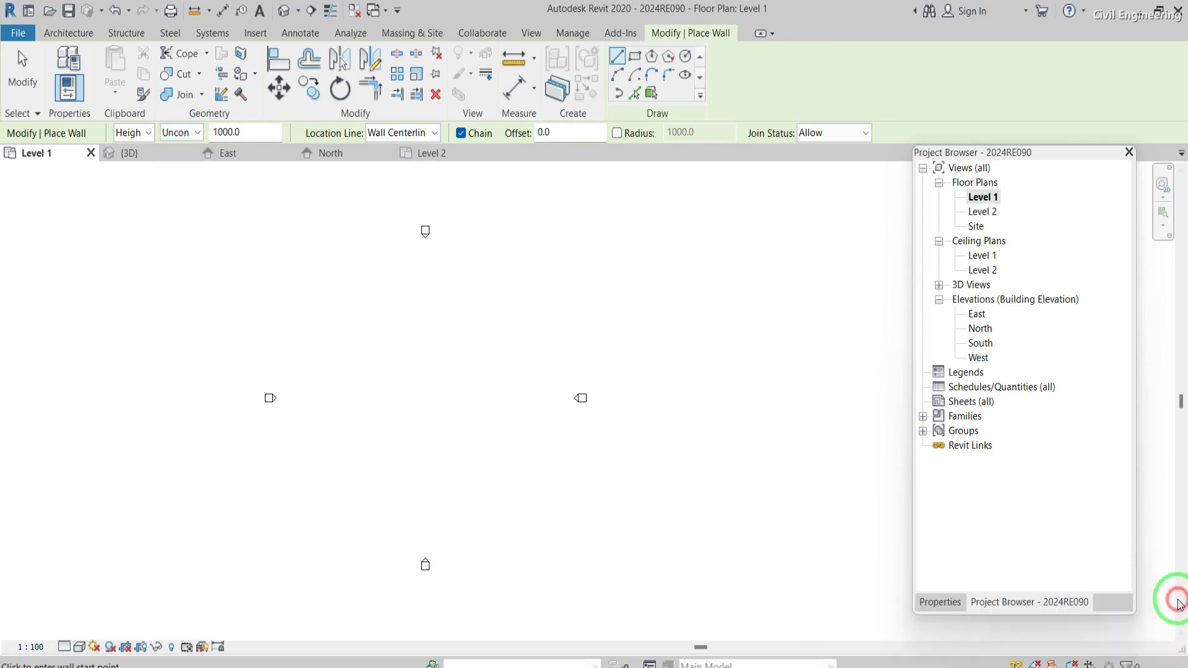
{"action": "left_click", "coordinate": [197, 133]}
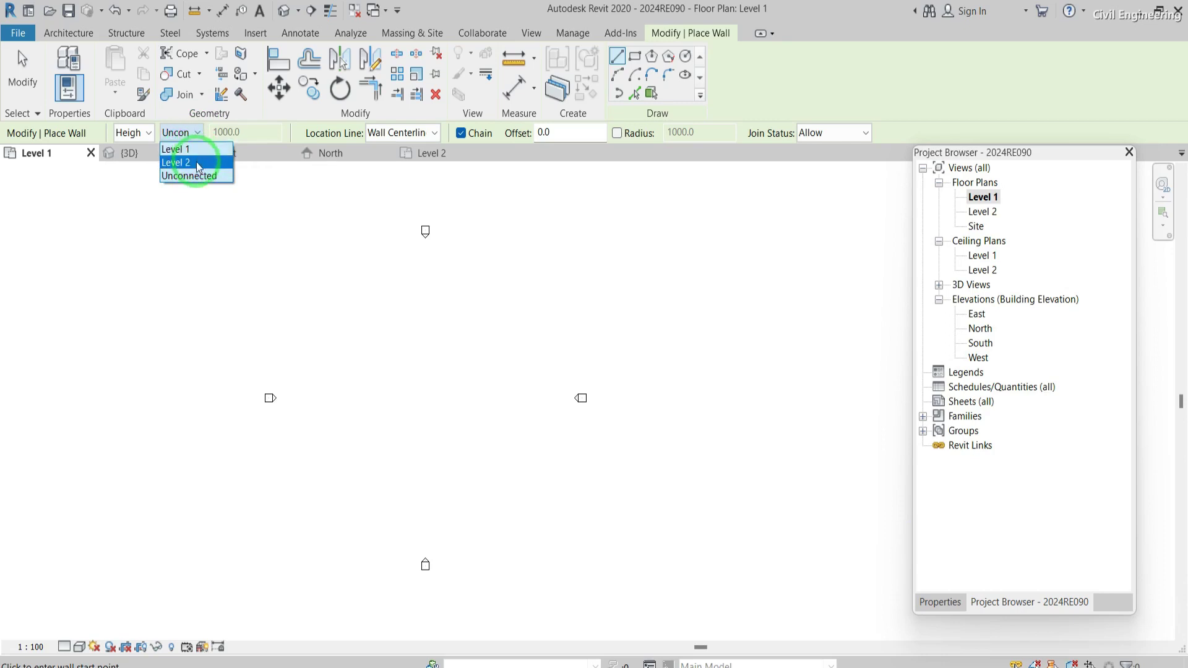
{"action": "left_click", "coordinate": [197, 175]}
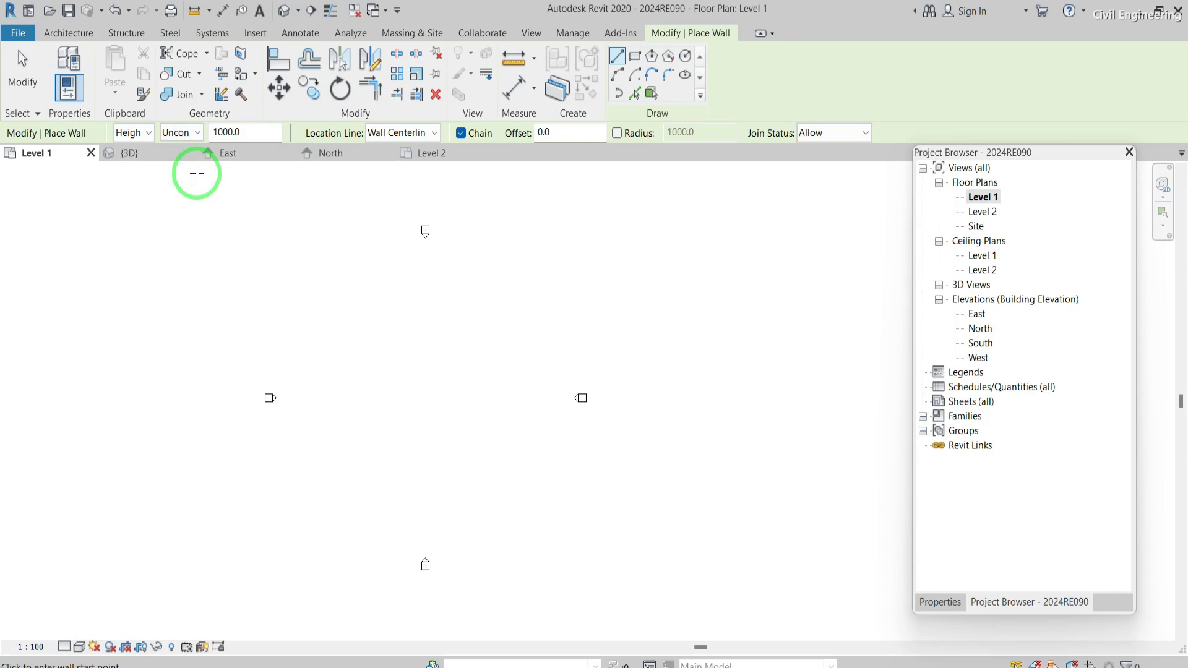
Draw a 17000.0-long horizontal wall and view it in the default 3D view
{"action": "left_click", "coordinate": [349, 304]}
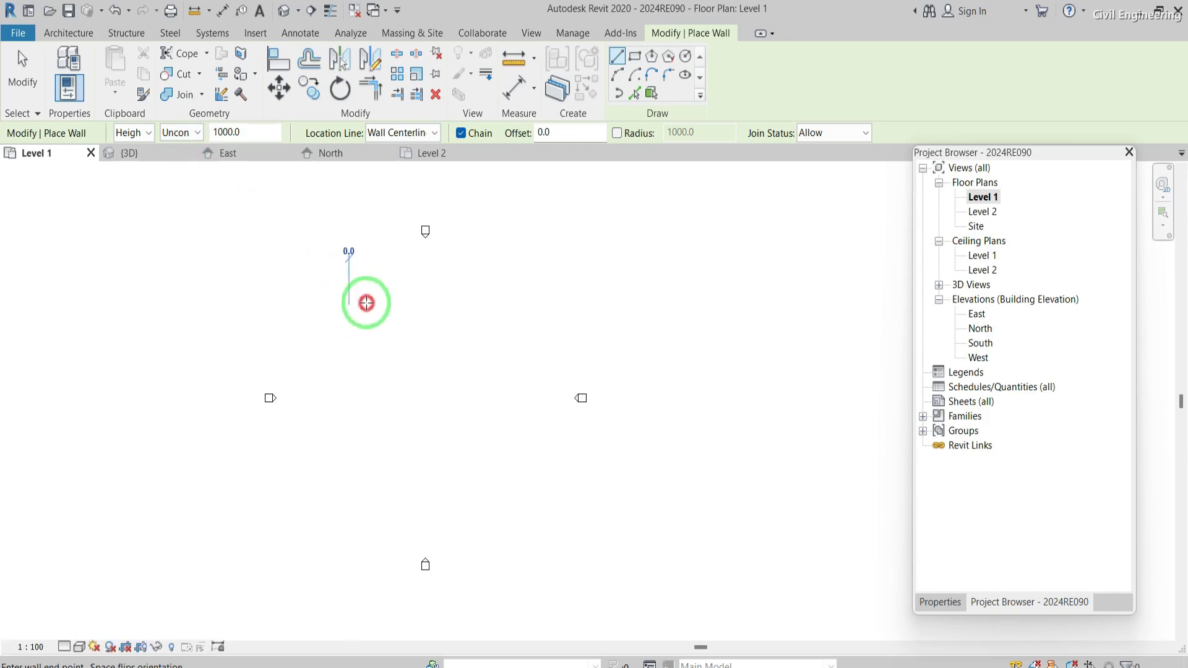
{"action": "left_click", "coordinate": [455, 304]}
{"action": "left_click", "coordinate": [283, 10]}
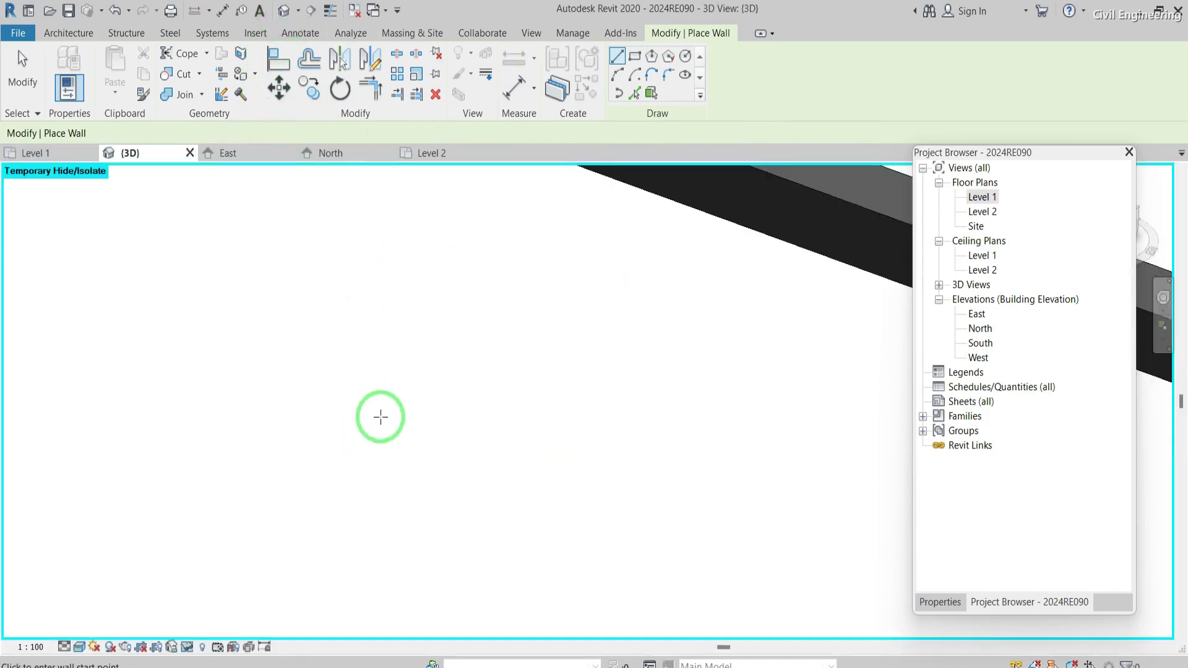
End wall placement and select the 17000.0-long wall in the 3D view
{"action": "scroll", "coordinate": [380, 416], "scroll_direction": "down", "scroll_amount": 3}
{"action": "scroll", "coordinate": [380, 416], "scroll_direction": "down", "scroll_amount": 2}
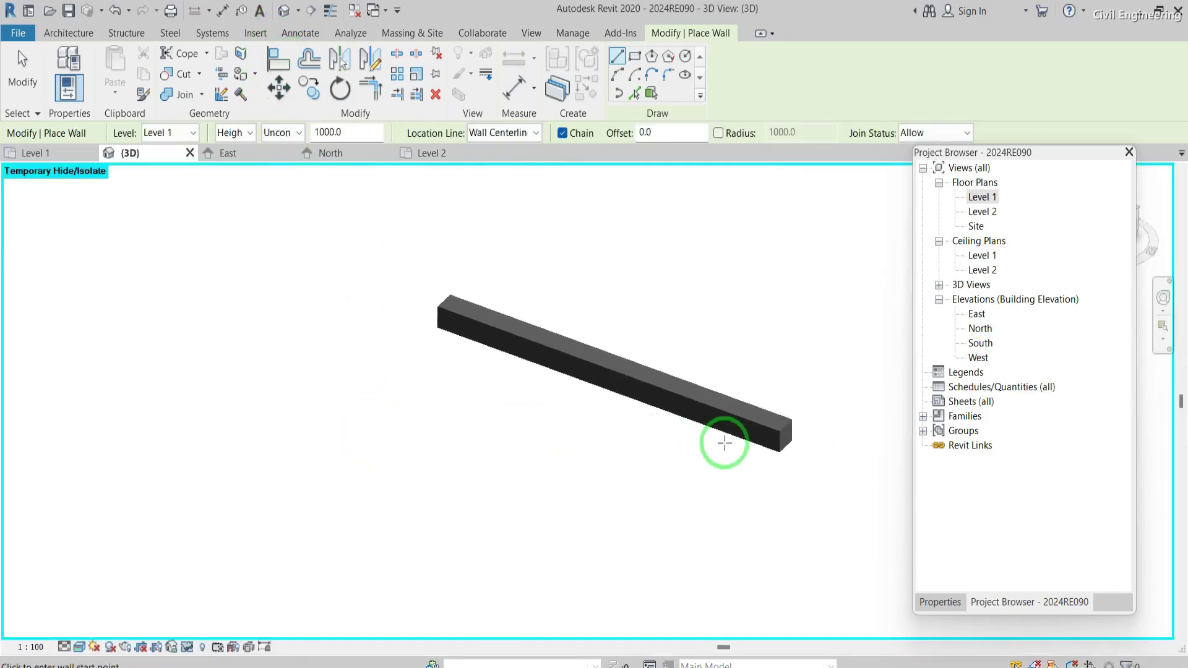
{"action": "scroll", "coordinate": [829, 441], "scroll_direction": "up", "scroll_amount": 1}
{"action": "scroll", "coordinate": [829, 443], "scroll_direction": "up", "scroll_amount": 1}
{"action": "key", "text": "Escape"}
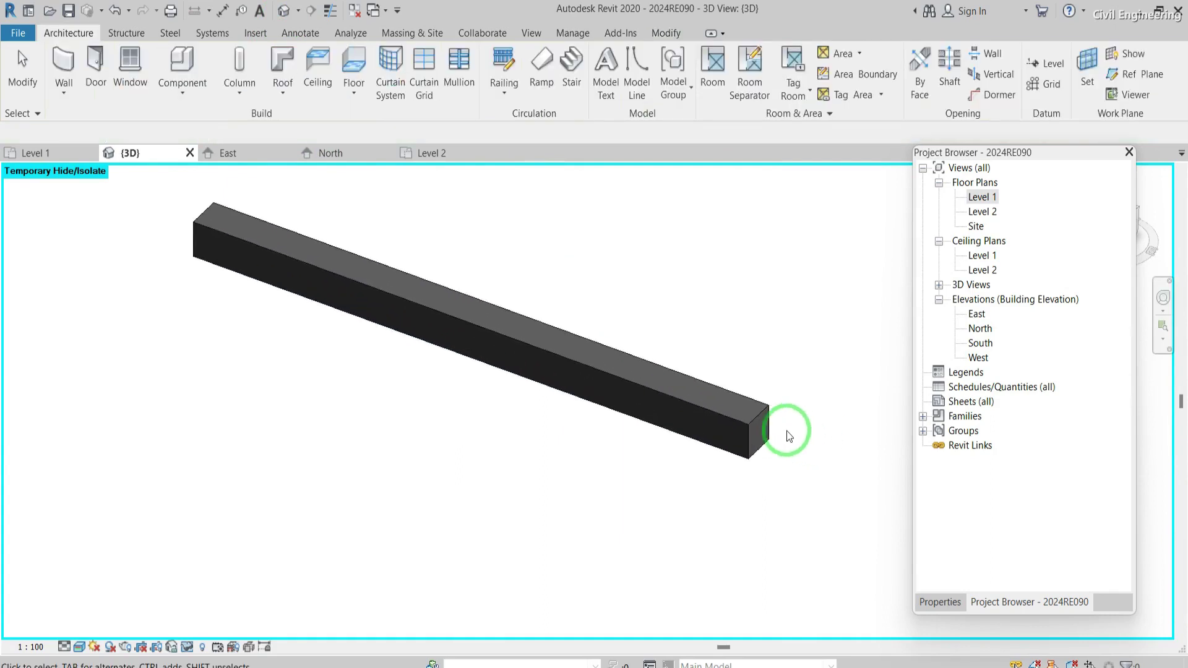
{"action": "left_click", "coordinate": [753, 425]}
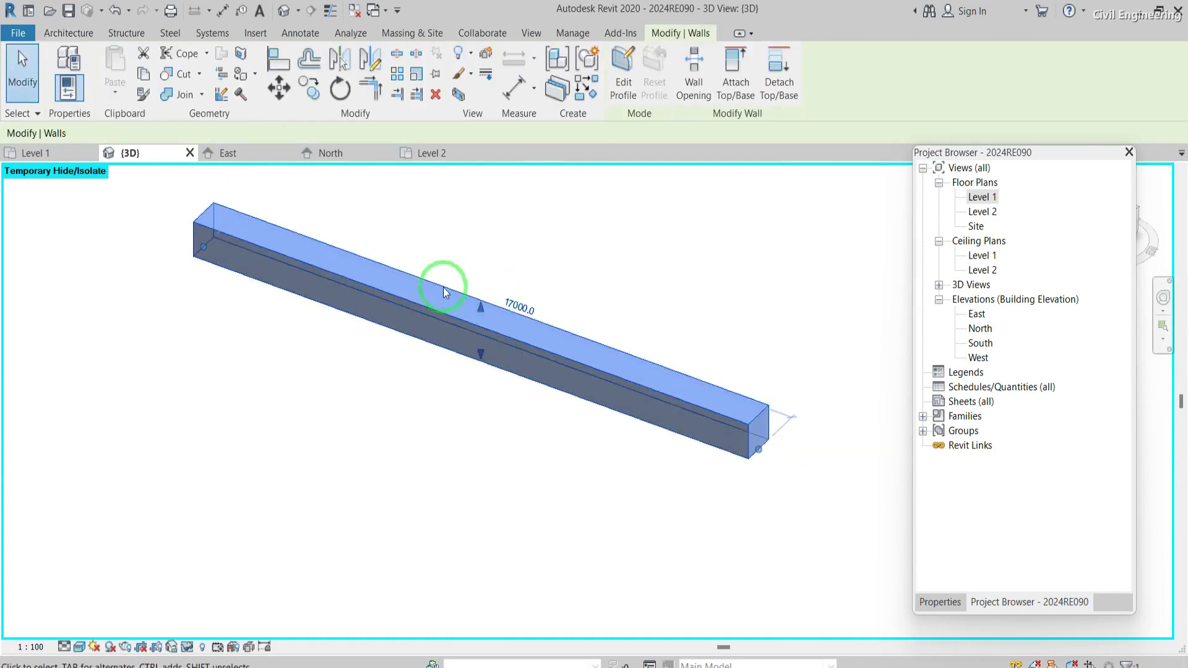
{"action": "left_click", "coordinate": [68, 33]}
{"action": "left_click", "coordinate": [68, 58]}
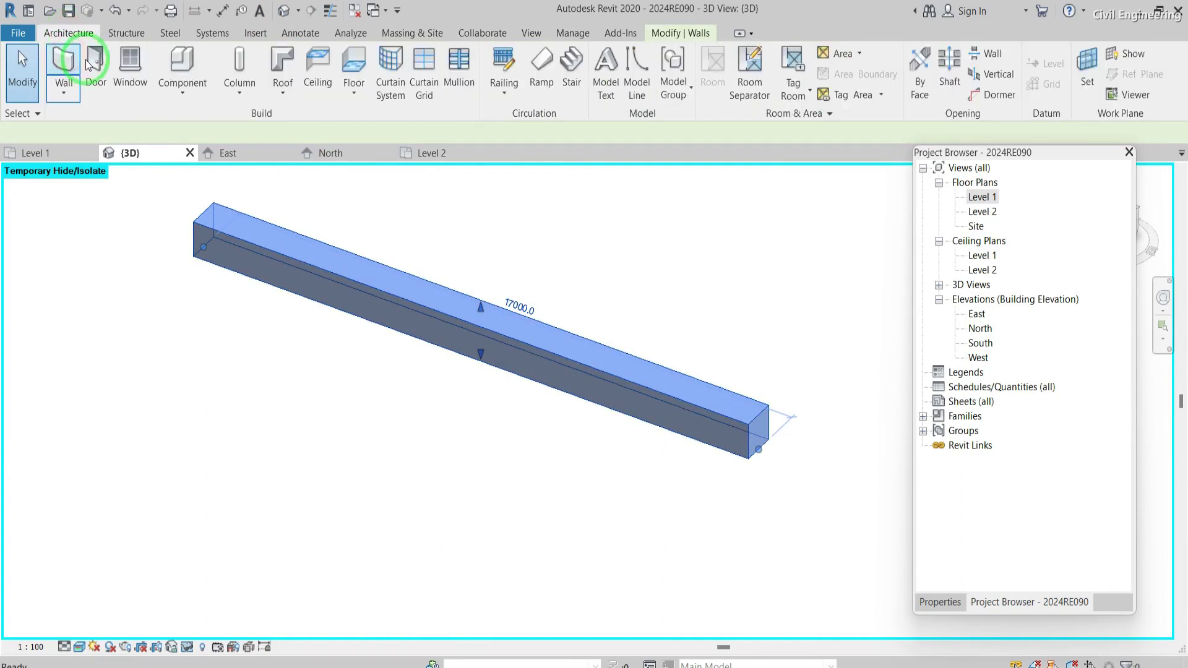
Draw a second 5000.0-high wall parallel to the first, then open the Level 1 plan
{"action": "left_click_drag", "start_coordinate": [343, 132], "coordinate": [317, 133]}
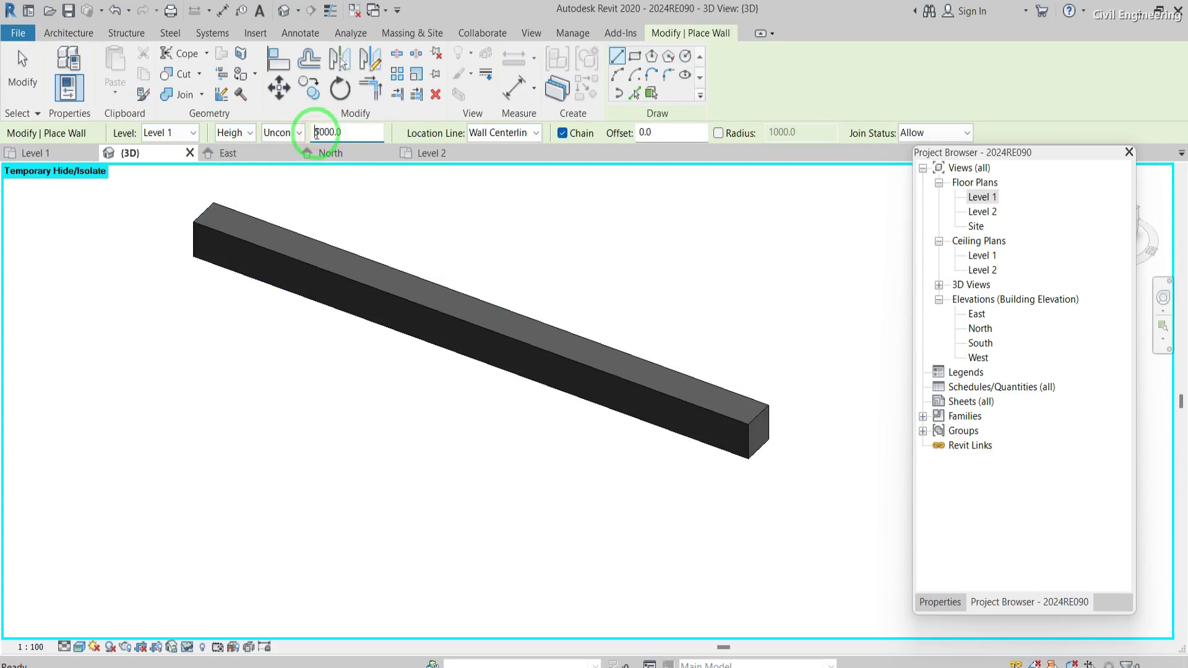
{"action": "left_click", "coordinate": [185, 299]}
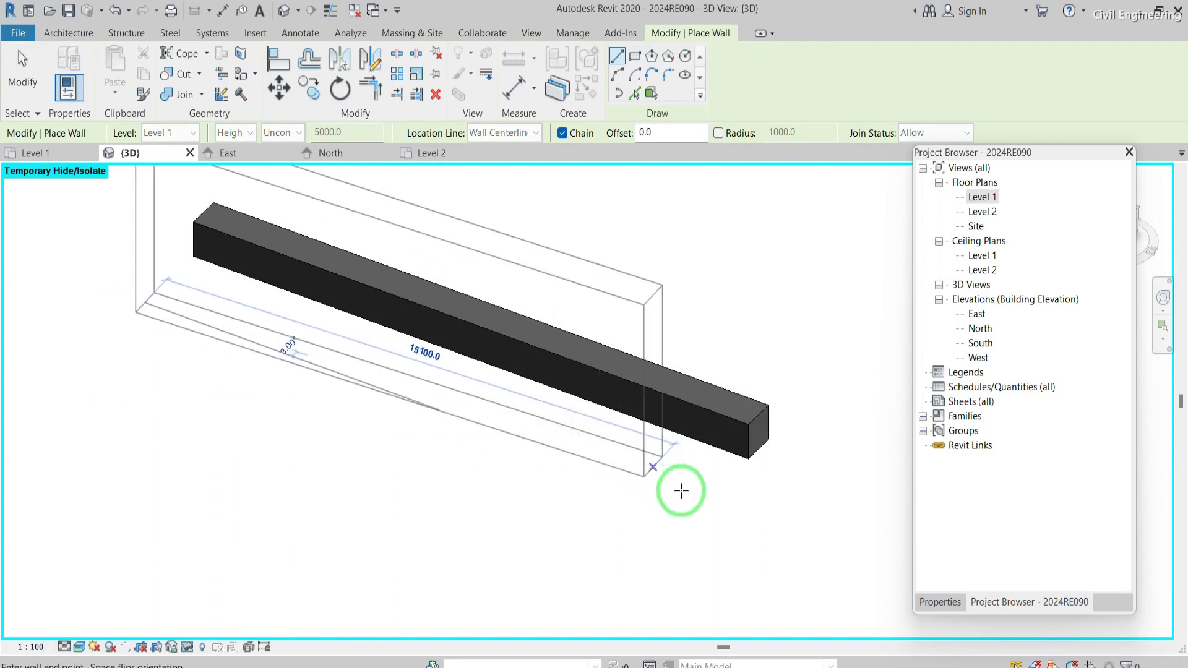
{"action": "left_click", "coordinate": [708, 518]}
{"action": "left_click", "coordinate": [646, 477]}
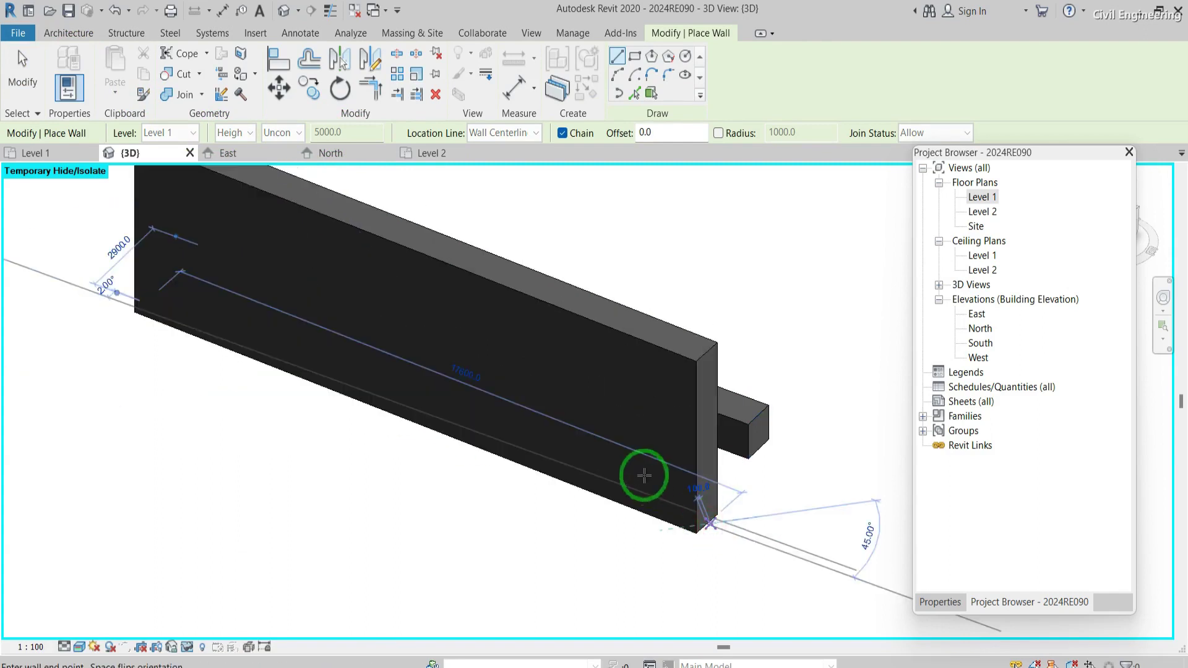
{"action": "key", "text": "Escape"}
{"action": "left_click", "coordinate": [762, 420]}
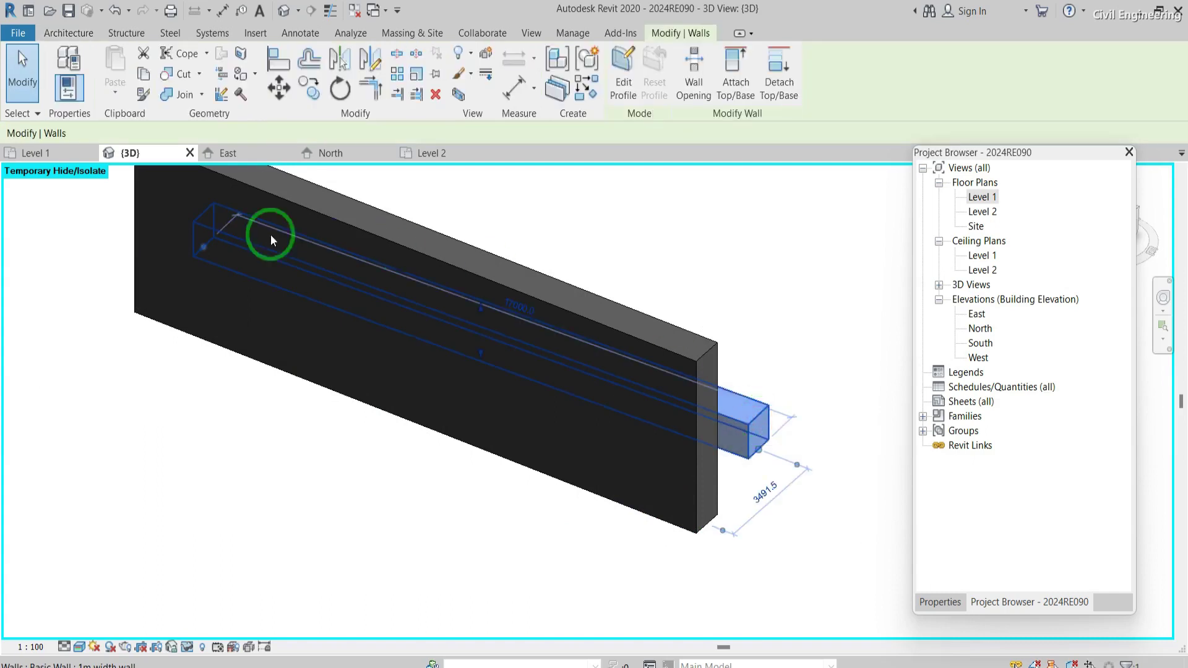
{"action": "double_click", "coordinate": [971, 198]}
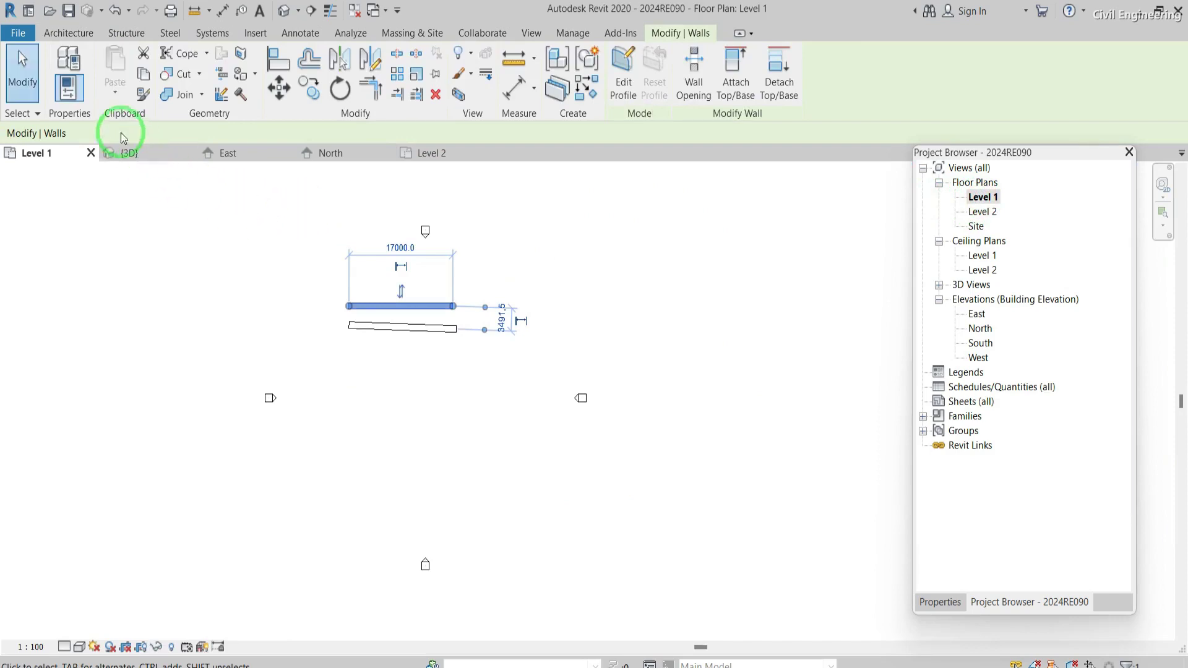
Start a new wall with its top constraint set to Level 2
{"action": "left_click", "coordinate": [68, 33]}
{"action": "left_click", "coordinate": [67, 60]}
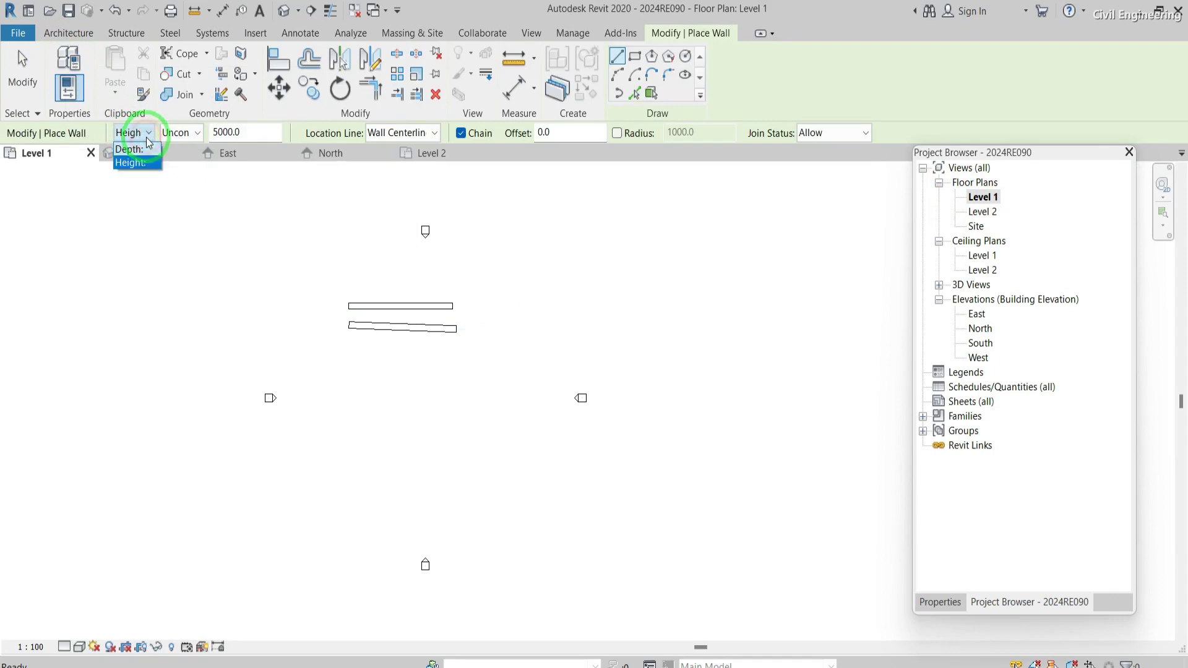
{"action": "left_click", "coordinate": [176, 134]}
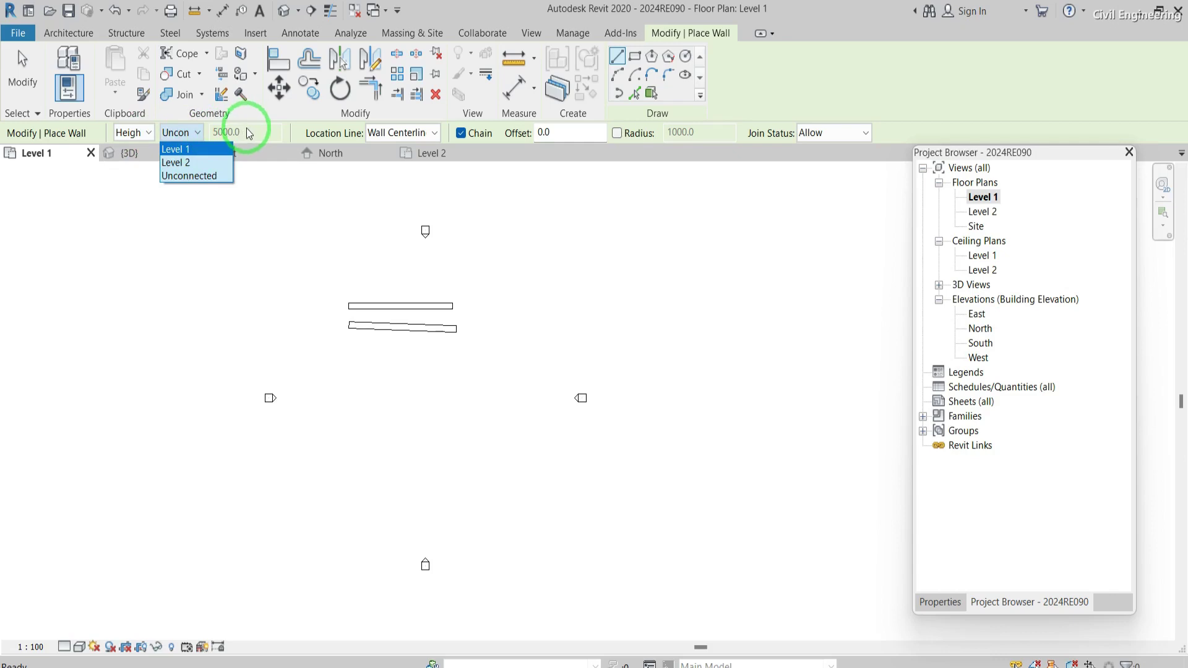
{"action": "left_click", "coordinate": [247, 131]}
{"action": "left_click", "coordinate": [200, 133]}
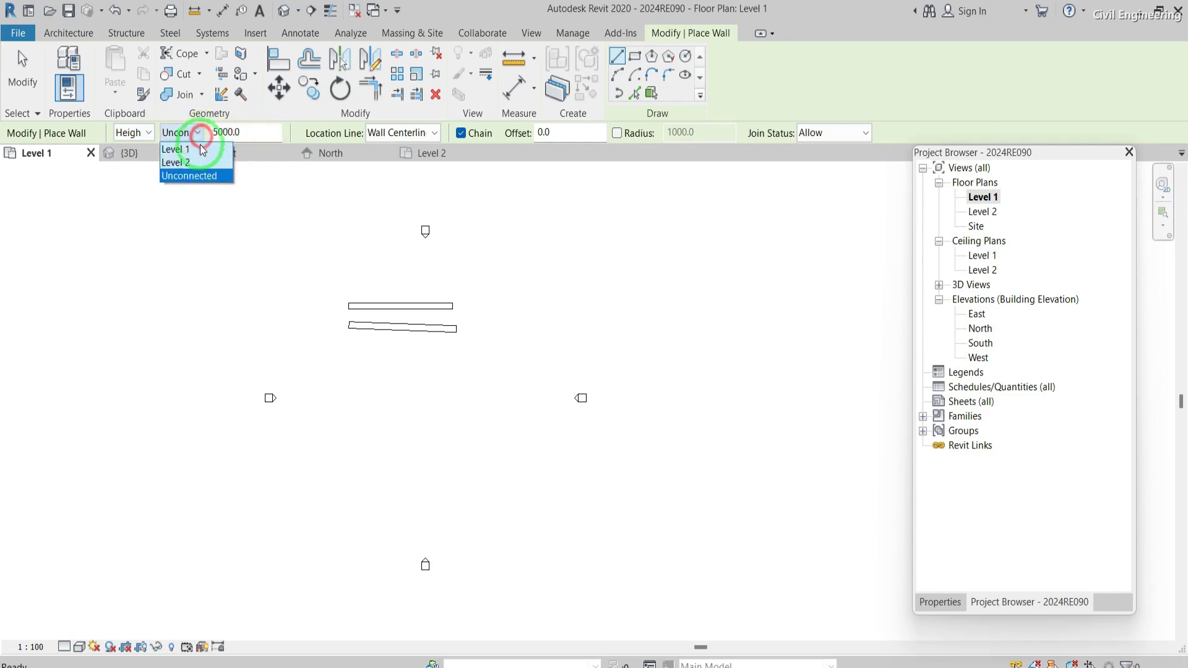
{"action": "left_click", "coordinate": [205, 177]}
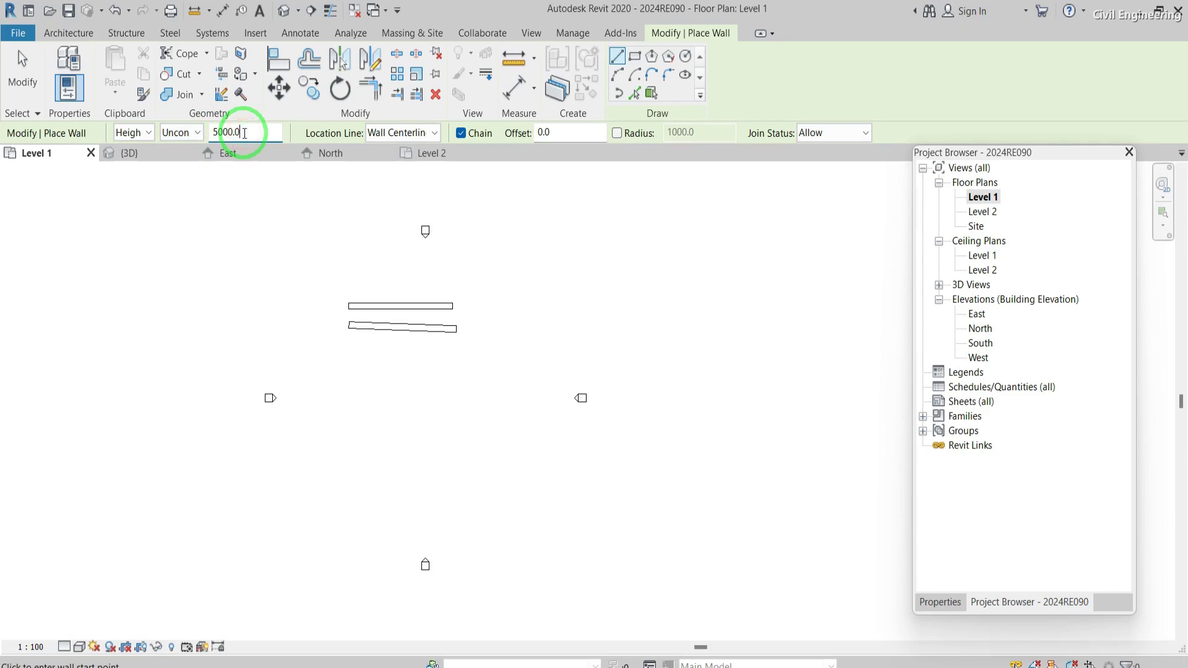
{"action": "left_click", "coordinate": [200, 134]}
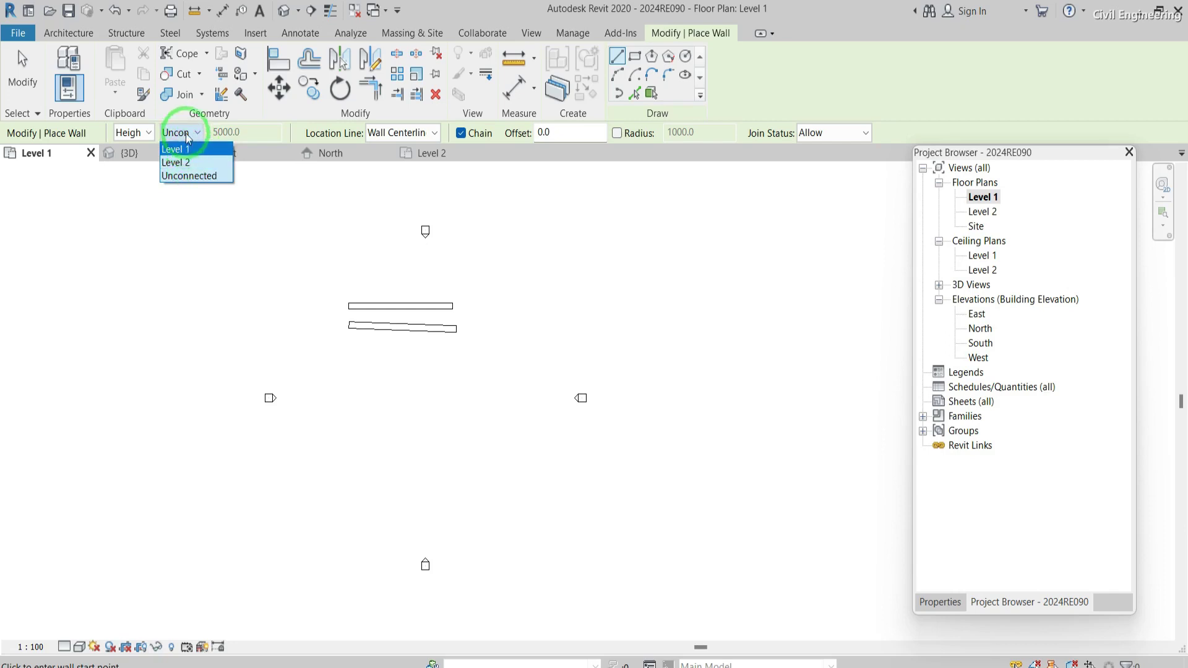
{"action": "left_click", "coordinate": [187, 163]}
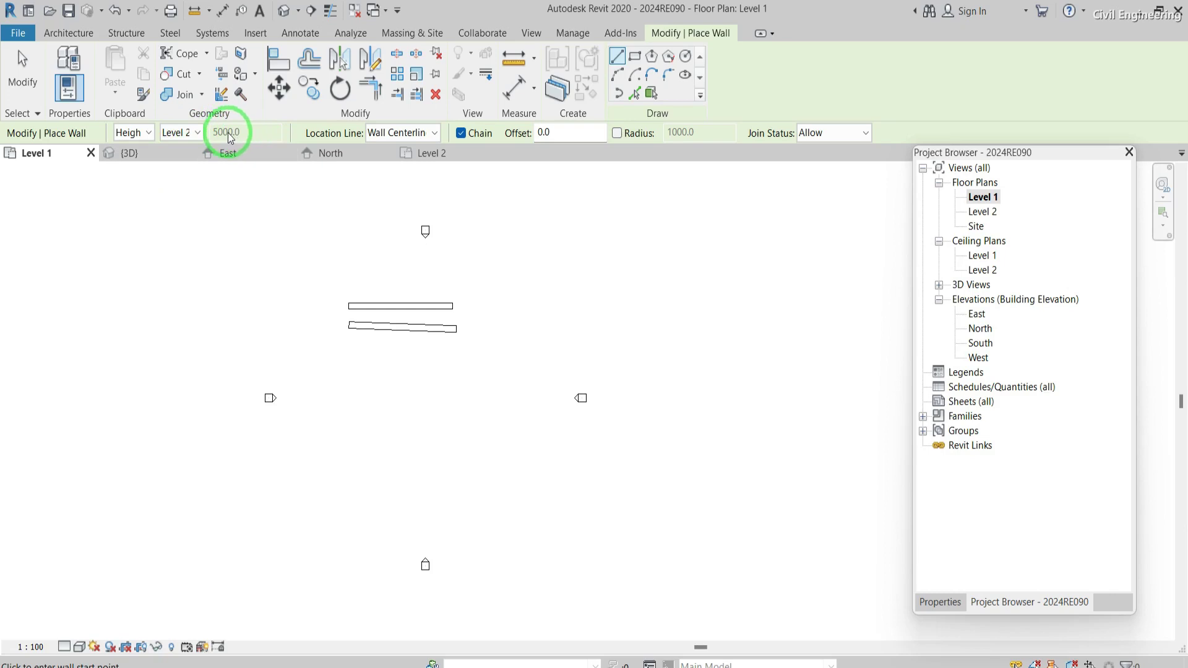
Draw the horizontal wall below the lower wall's left end, then stop placing walls
{"action": "left_click", "coordinate": [349, 325]}
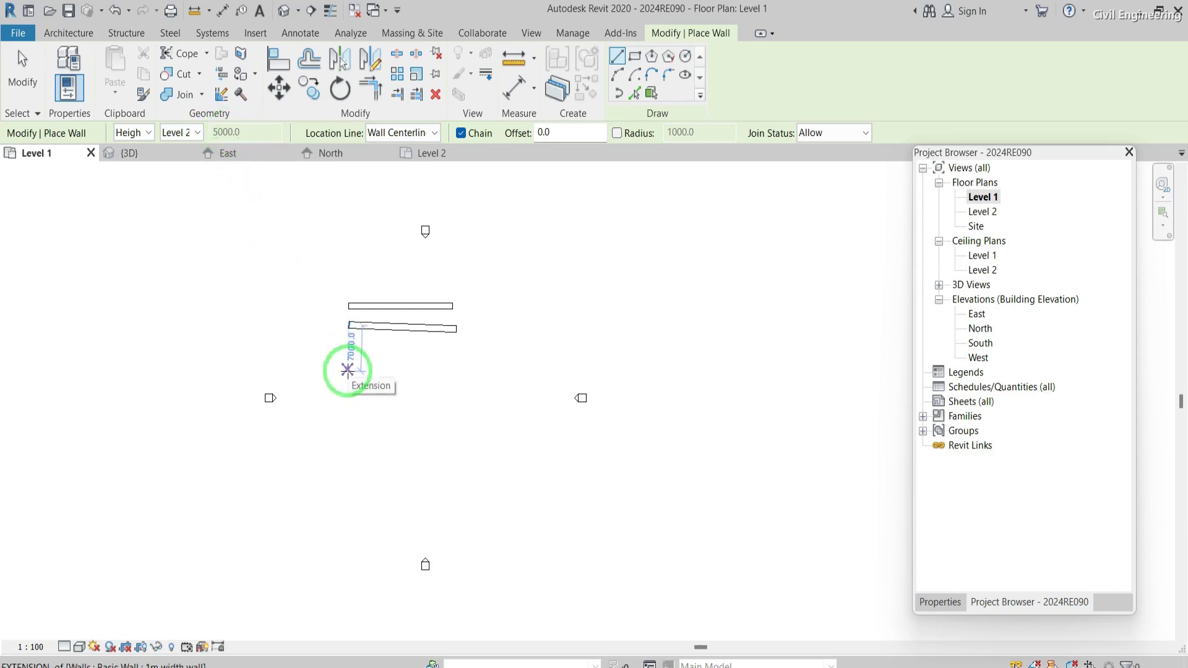
{"action": "left_click", "coordinate": [347, 379]}
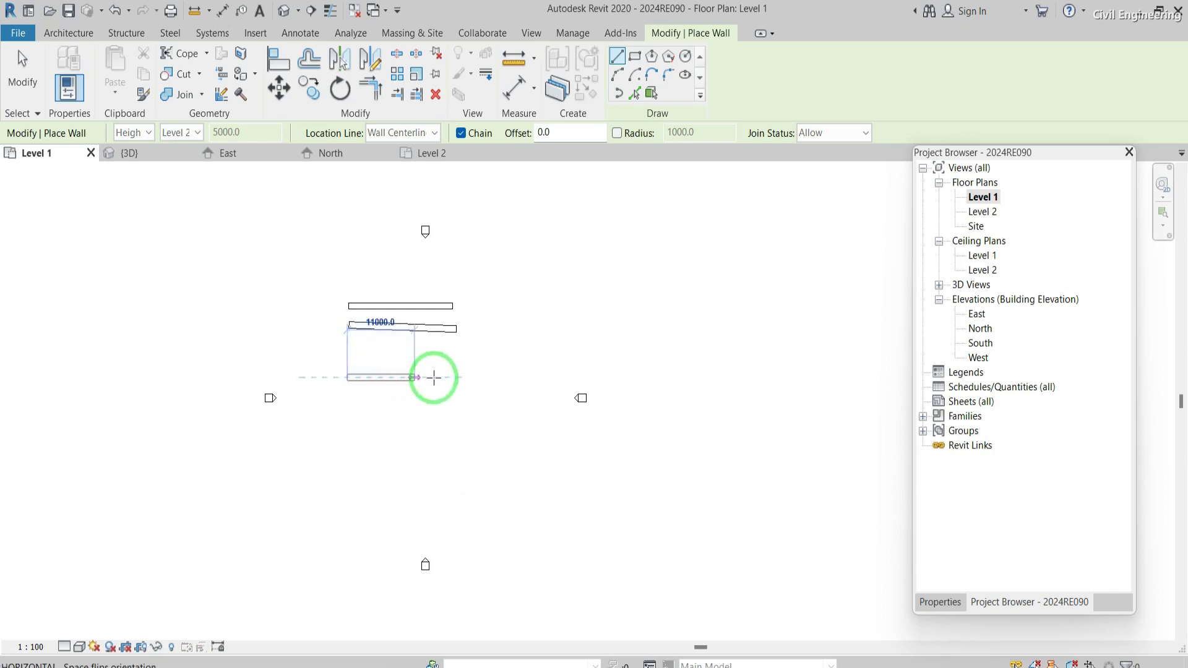
{"action": "left_click", "coordinate": [474, 377]}
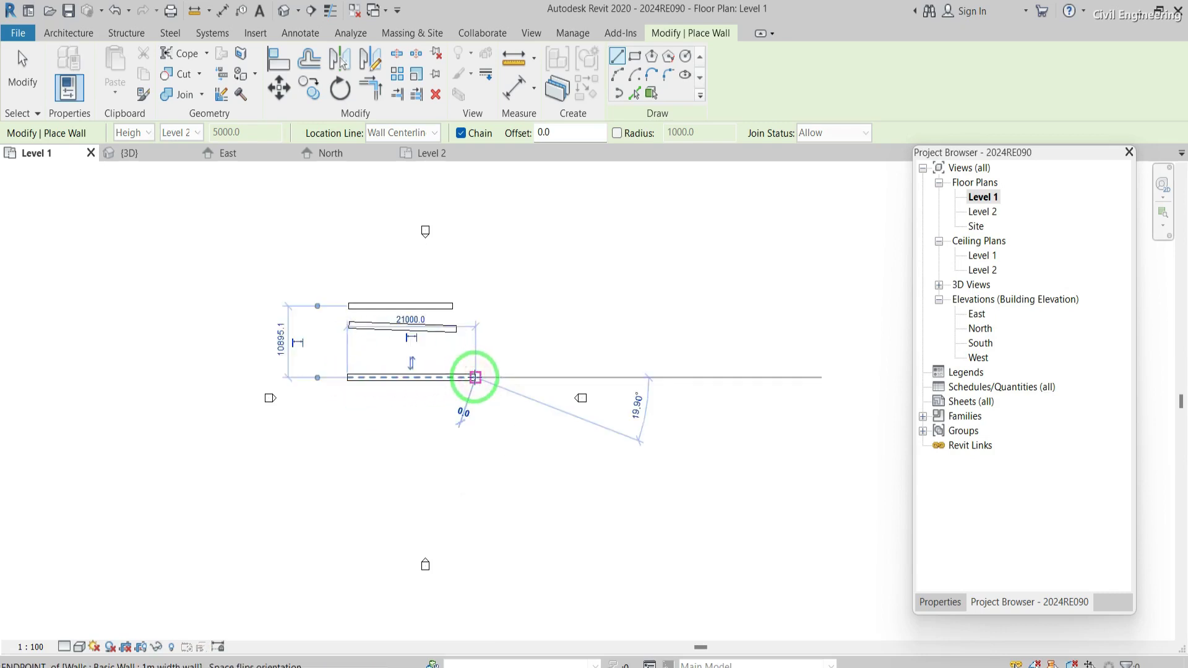
{"action": "key", "text": "Escape"}
{"action": "key", "text": "Escape"}
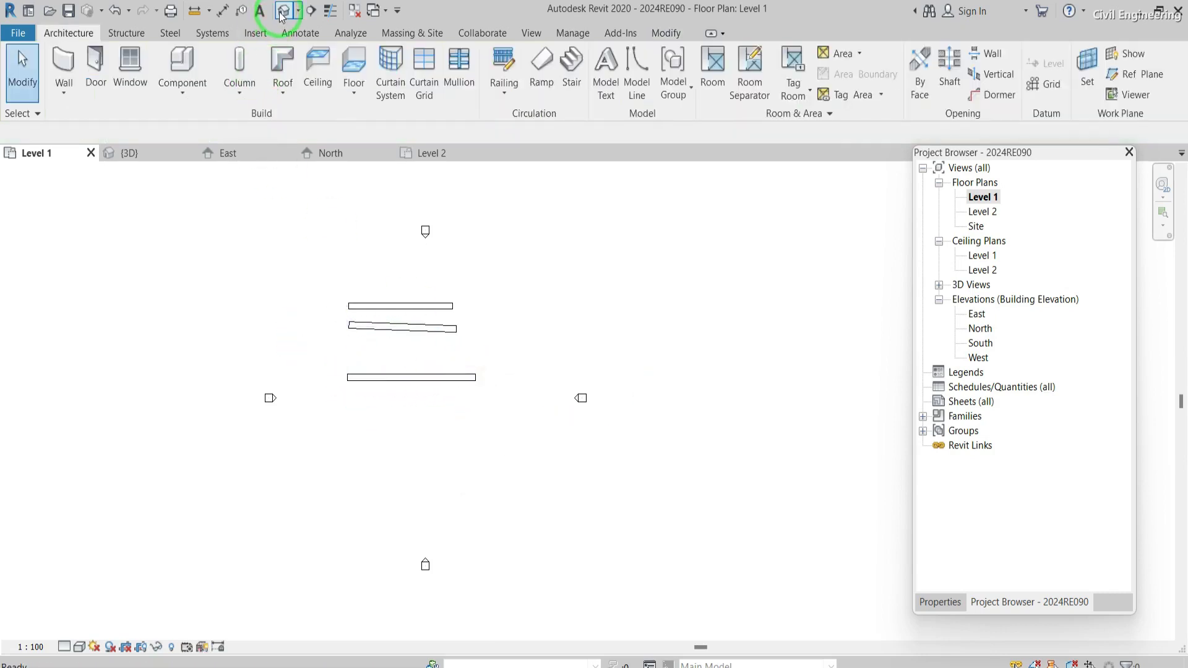
Open the default 3D view and orbit it to see the three walls at an angle
{"action": "left_click", "coordinate": [282, 11]}
{"action": "scroll", "coordinate": [390, 323], "scroll_direction": "down", "scroll_amount": 4}
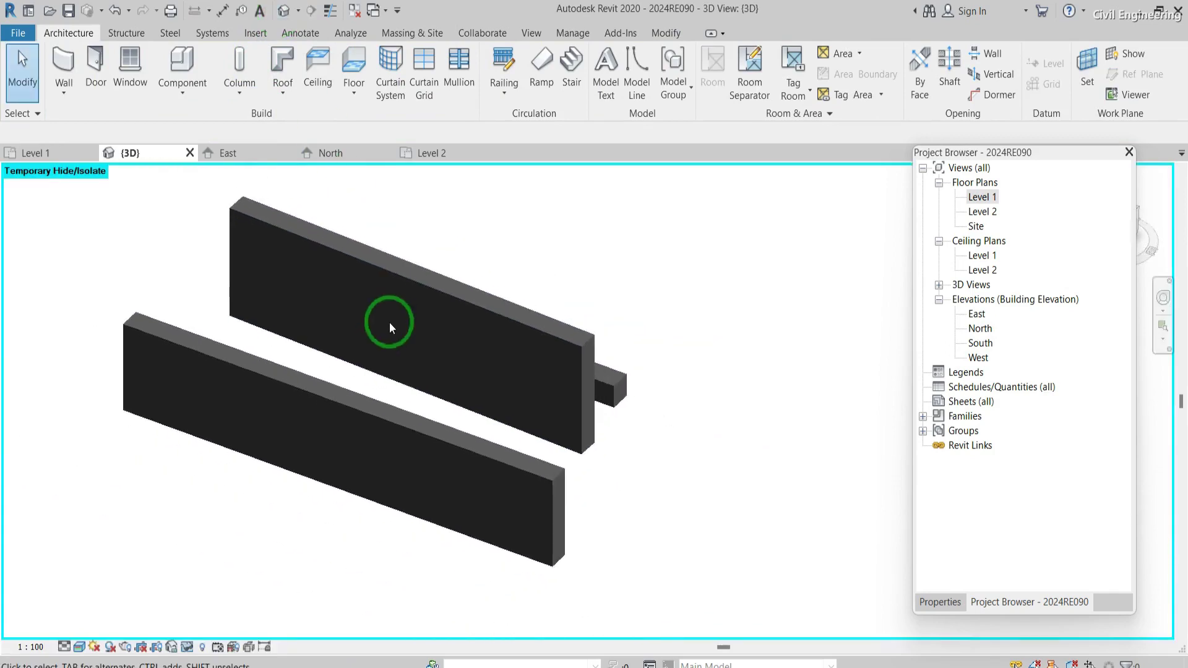
{"action": "middle_click_drag", "start_coordinate": [674, 392], "coordinate": [671, 352], "text": "shift"}
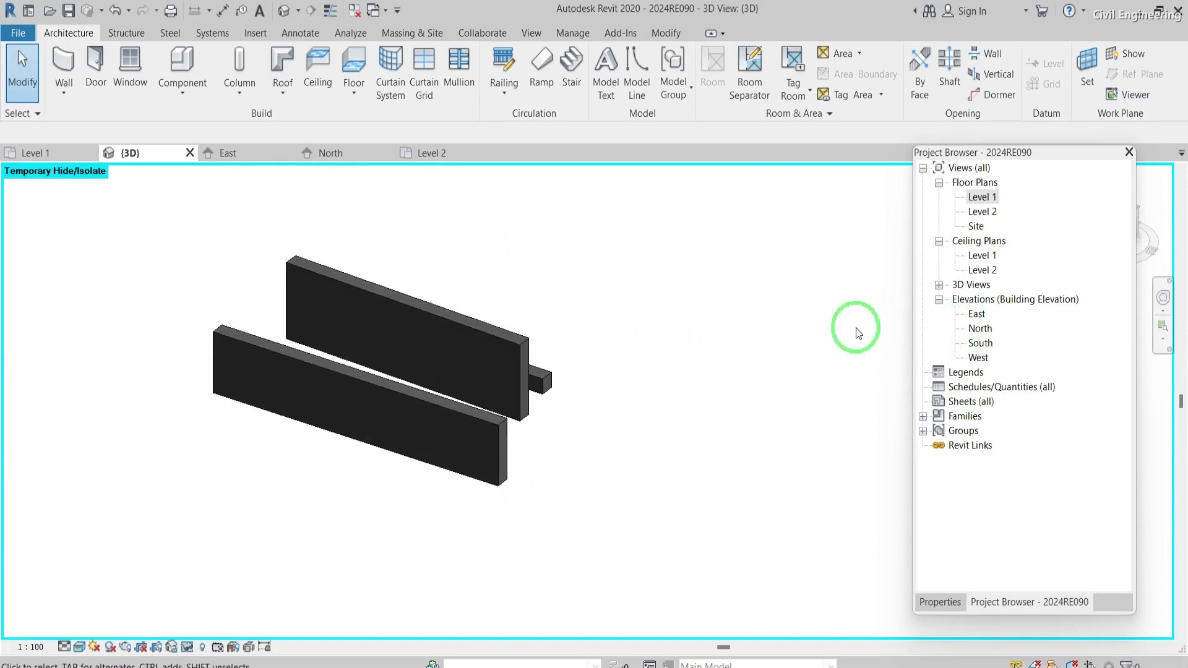
Open the East elevation and check the tall wall's height
{"action": "double_click", "coordinate": [976, 314]}
{"action": "scroll", "coordinate": [634, 387], "scroll_direction": "down", "scroll_amount": 4}
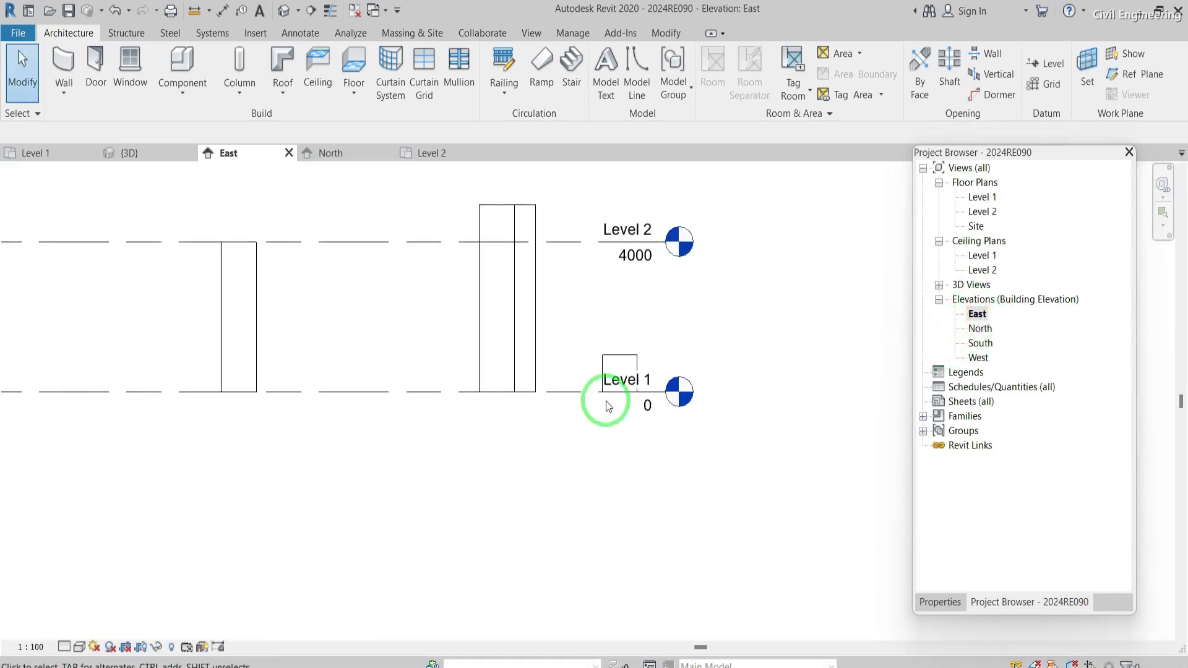
{"action": "scroll", "coordinate": [608, 406], "scroll_direction": "up", "scroll_amount": 3}
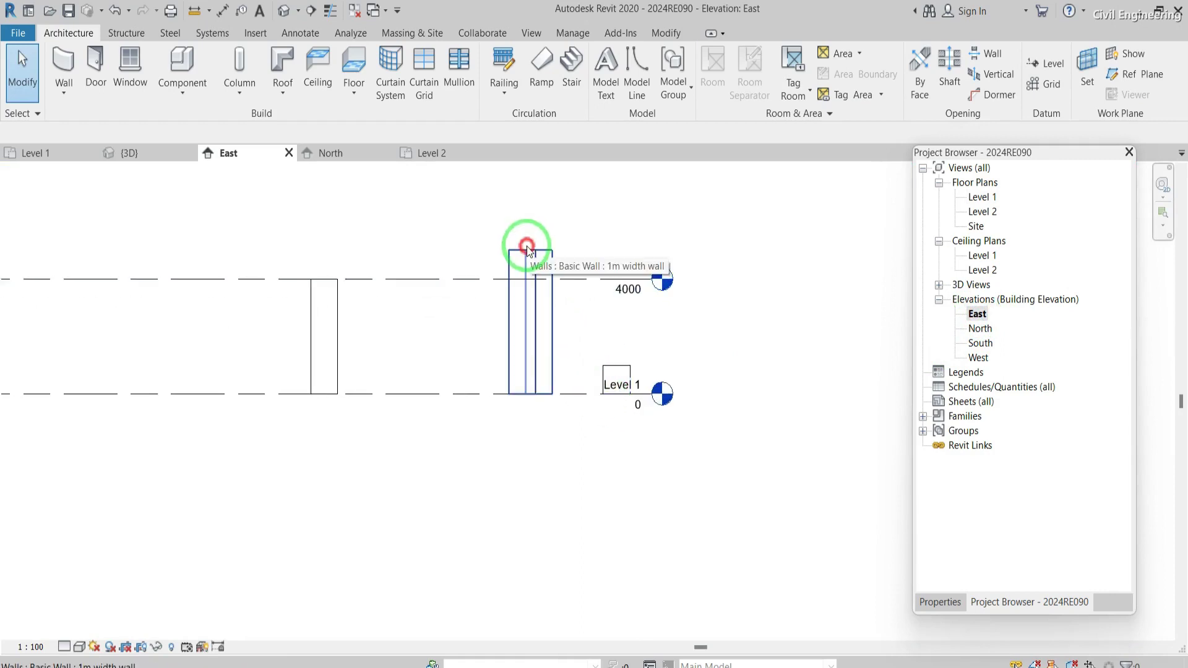
{"action": "left_click", "coordinate": [527, 249]}
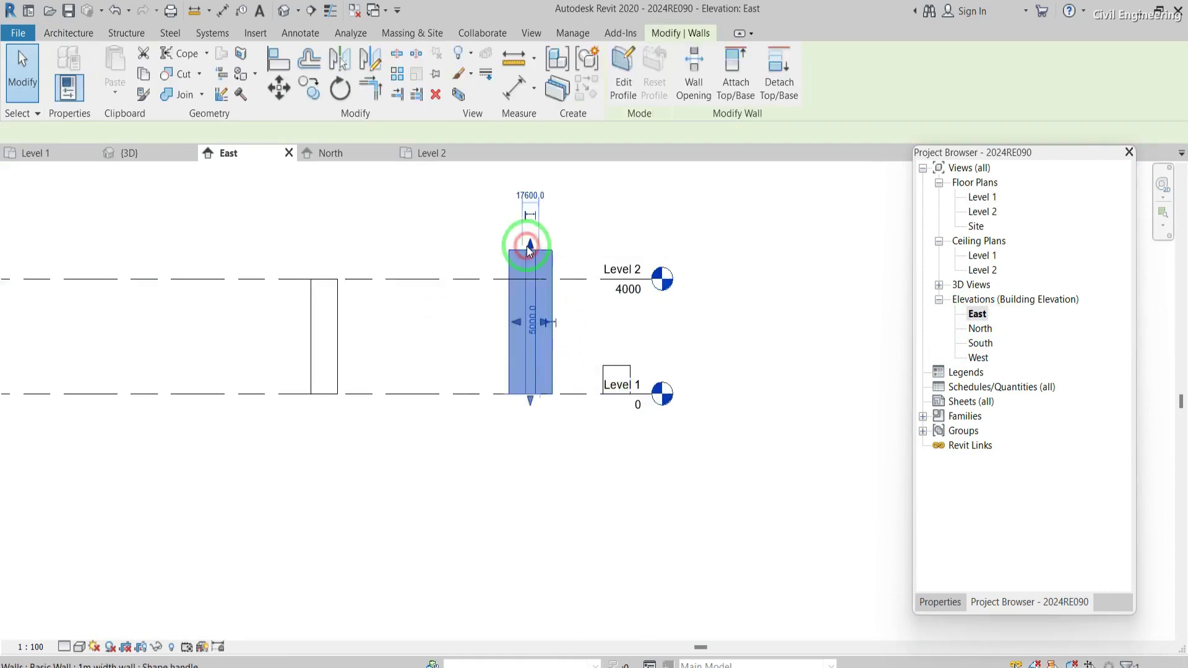
{"action": "left_click", "coordinate": [477, 243]}
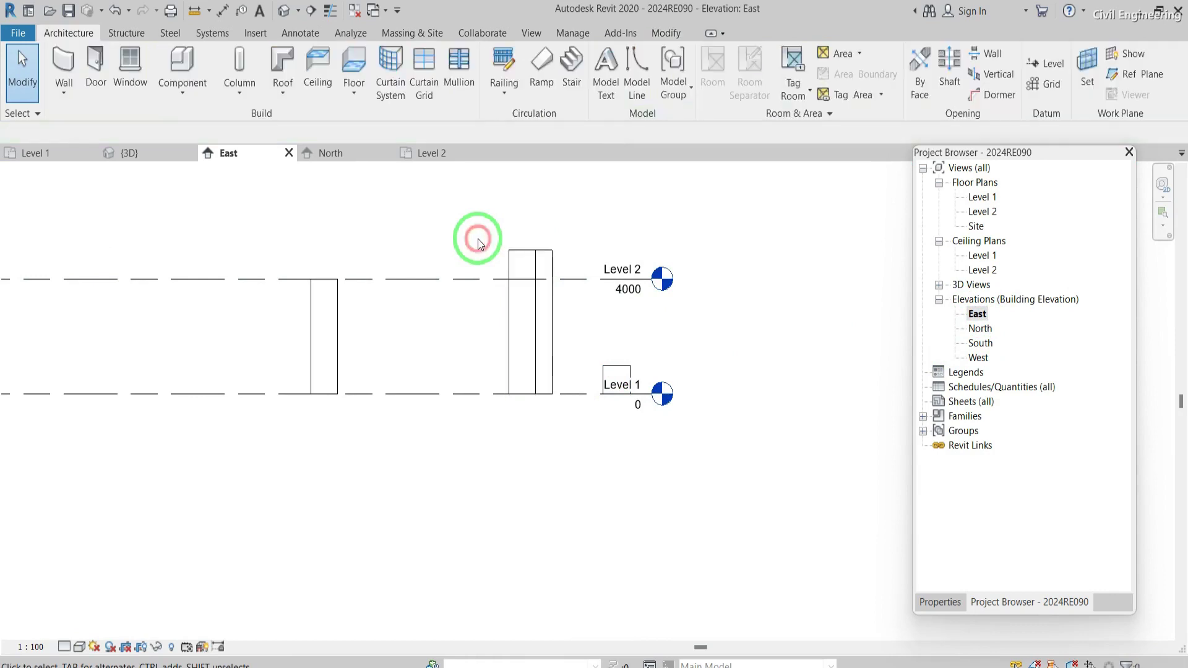
Inspect the small, tall and left walls' dimensions, then select the Level 2 line
{"action": "left_click", "coordinate": [617, 372]}
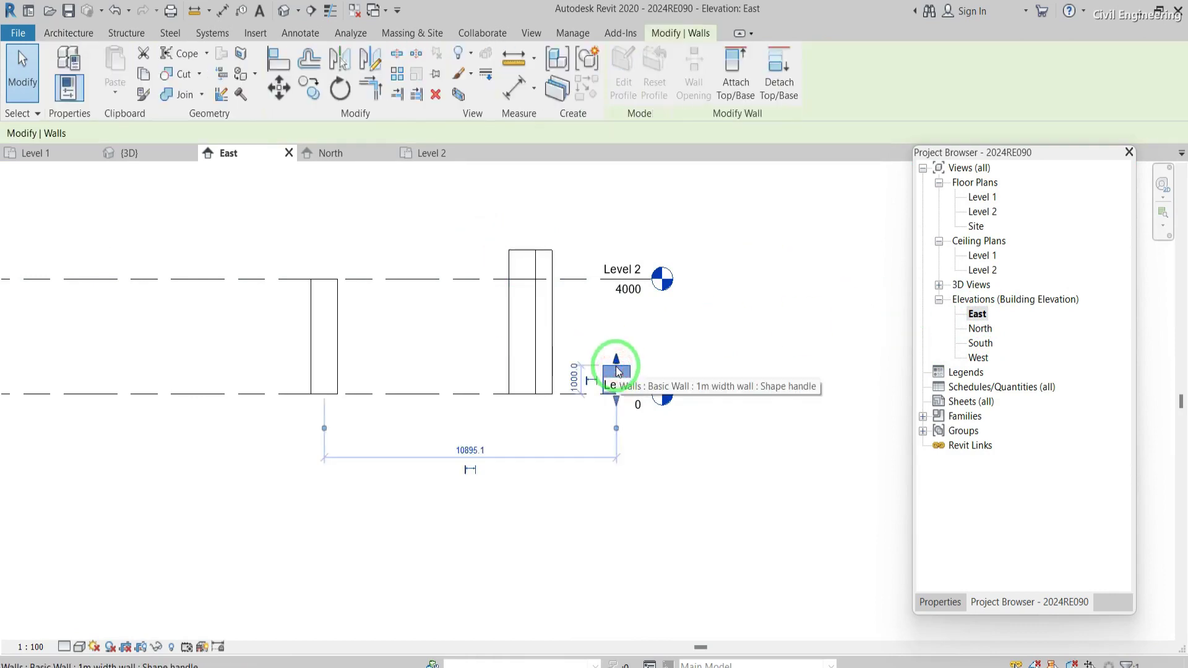
{"action": "scroll", "coordinate": [579, 371], "scroll_direction": "up", "scroll_amount": 2}
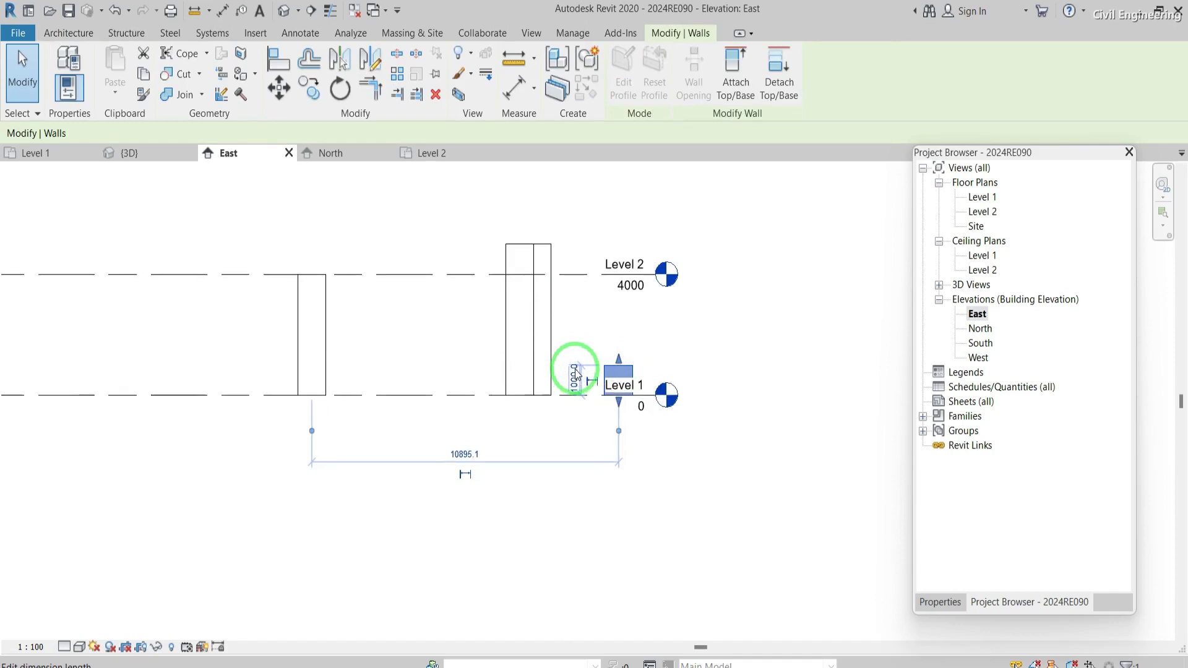
{"action": "left_click", "coordinate": [525, 228]}
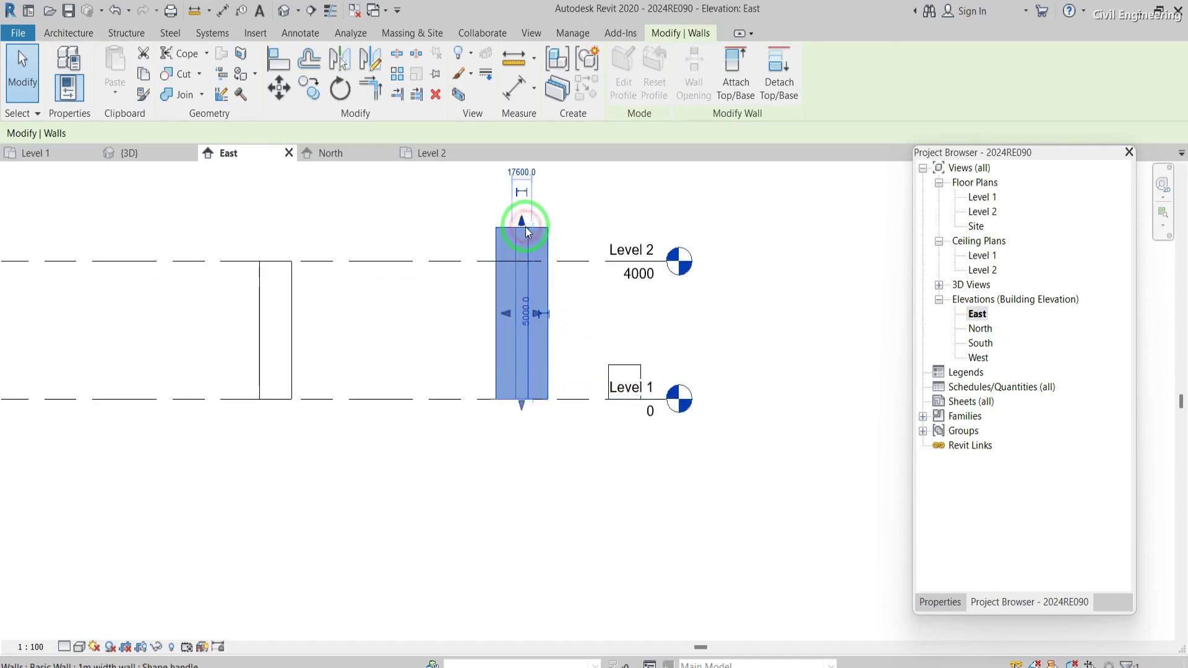
{"action": "scroll", "coordinate": [563, 230], "scroll_direction": "down", "scroll_amount": 1}
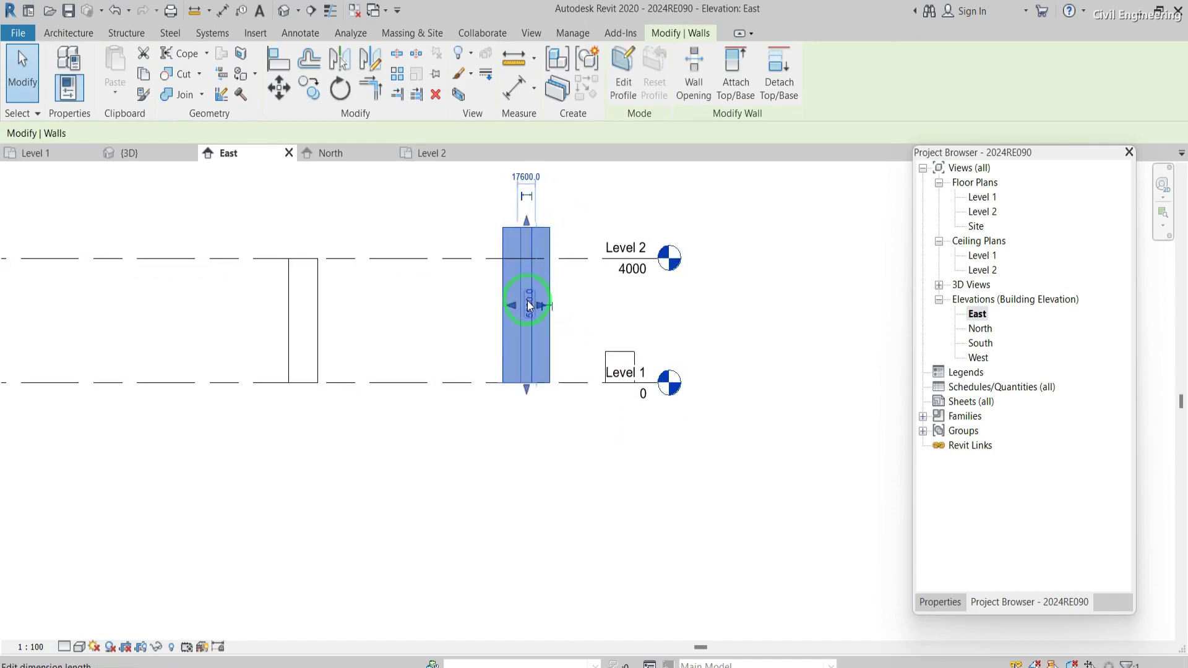
{"action": "left_click", "coordinate": [319, 301]}
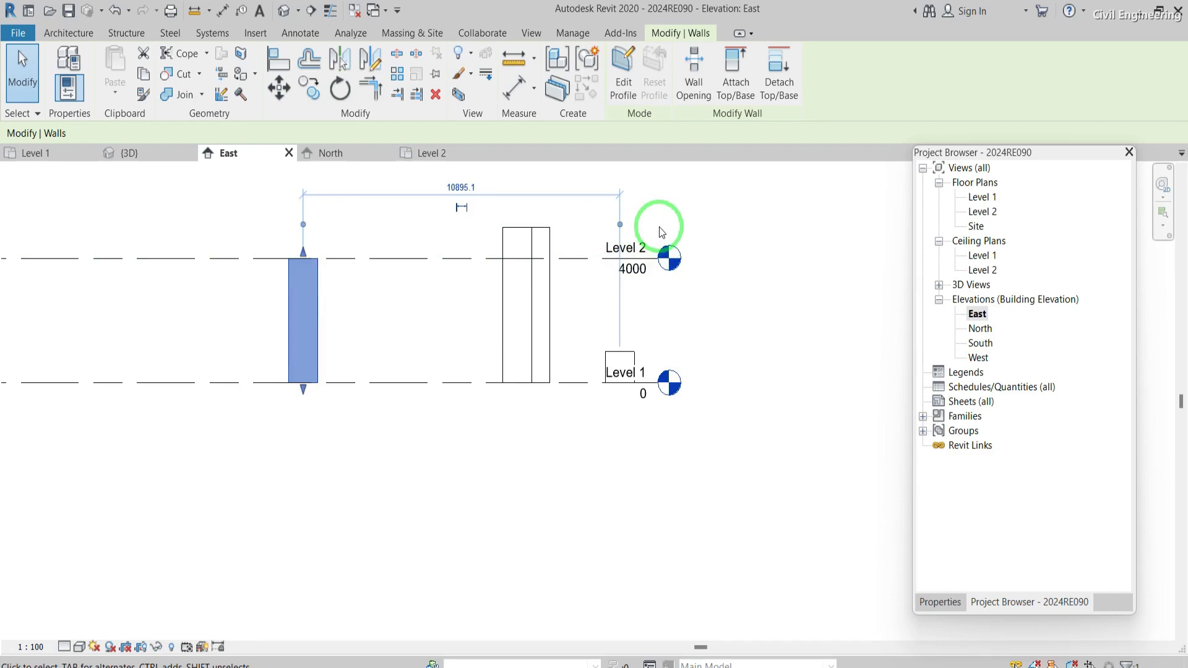
{"action": "left_click", "coordinate": [710, 221]}
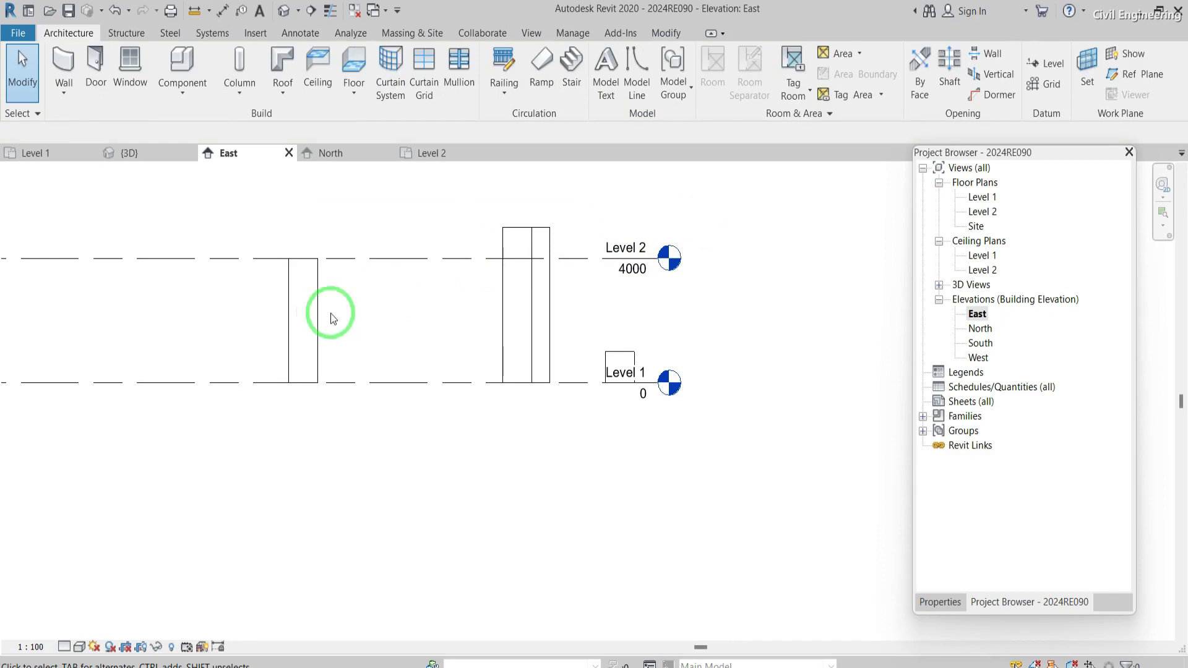
{"action": "left_click", "coordinate": [307, 310]}
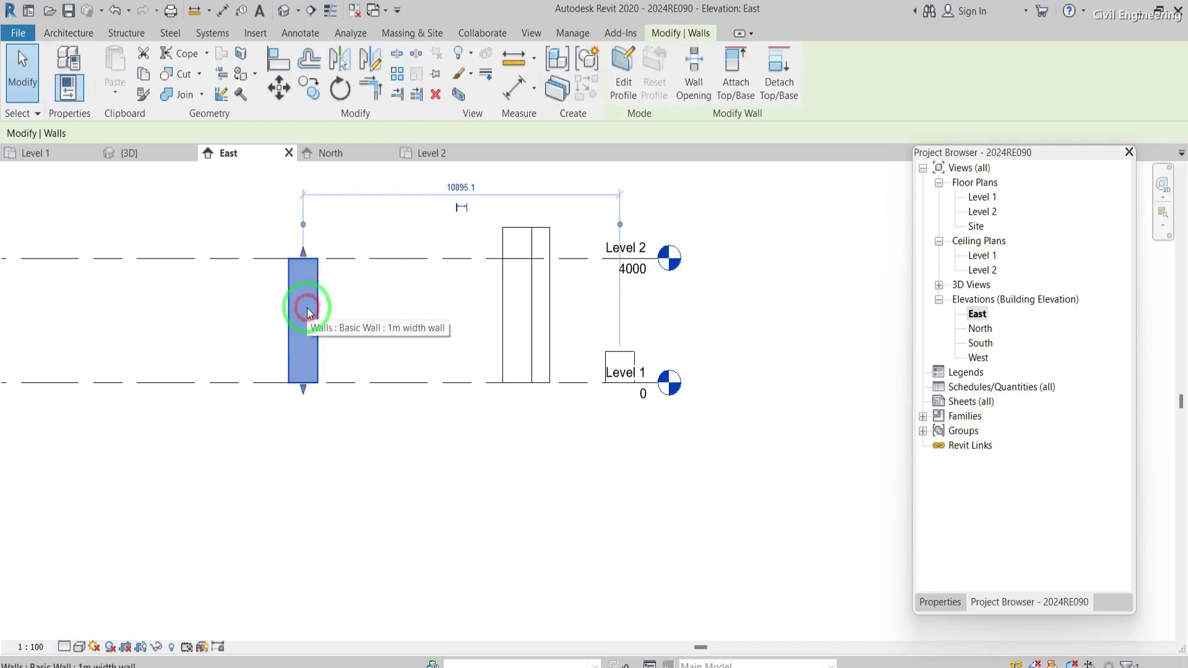
{"action": "left_click", "coordinate": [488, 258]}
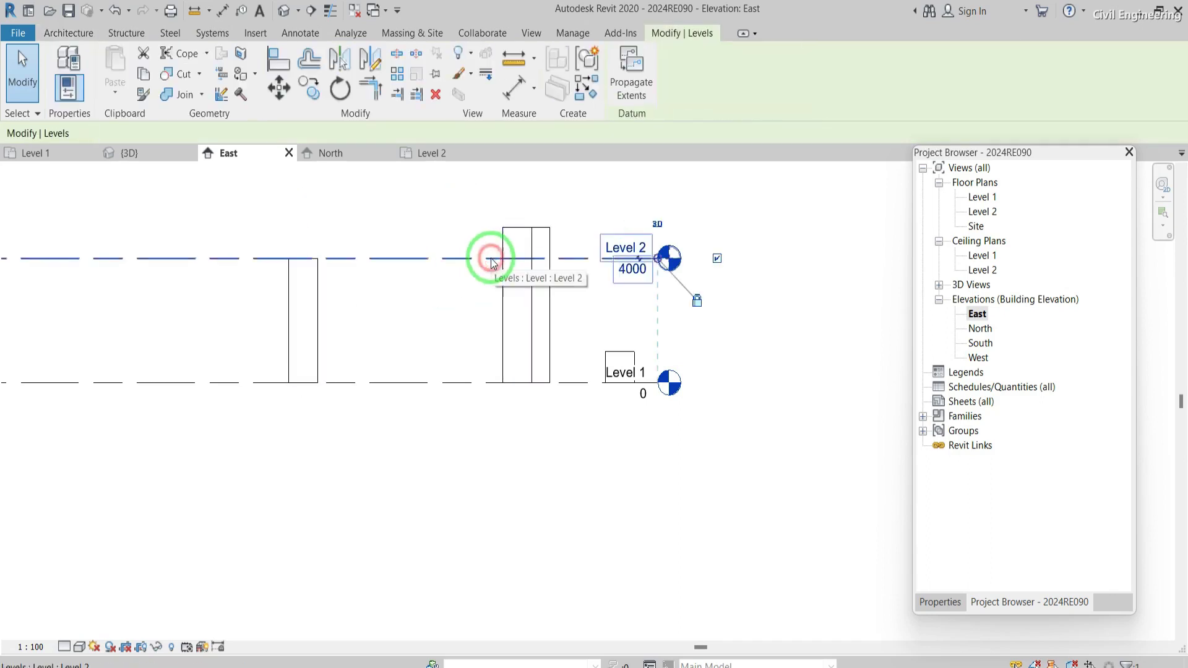
Change Level 2's elevation from 4000 to 3500
{"action": "left_click", "coordinate": [636, 272]}
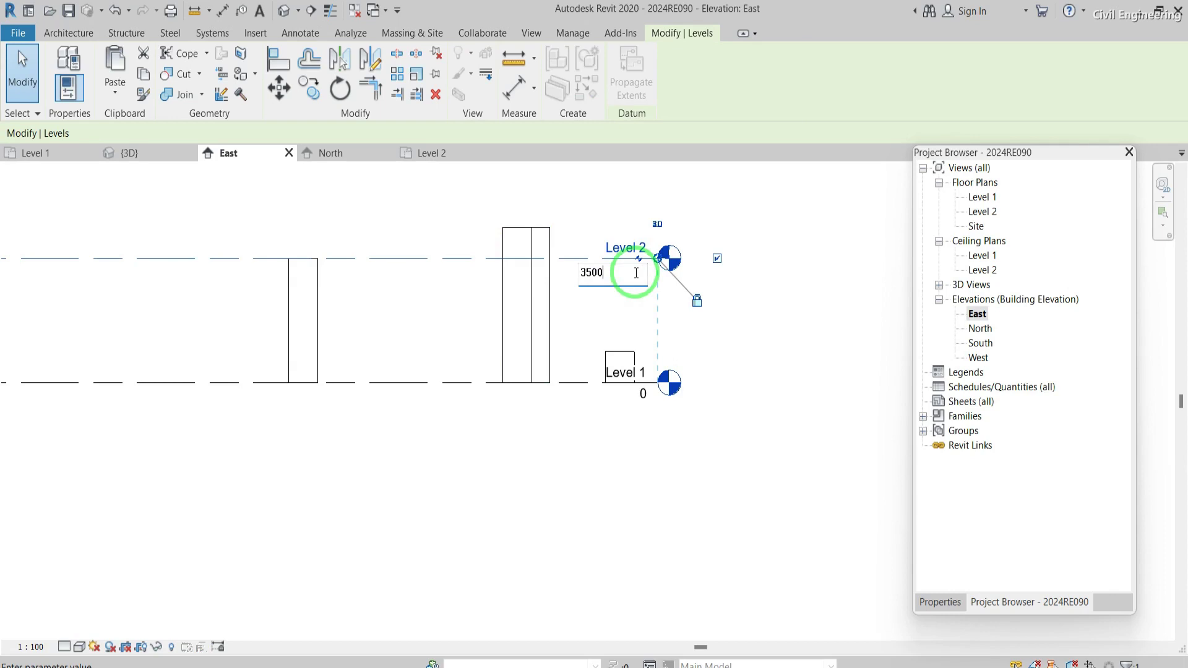
{"action": "key", "text": "Return"}
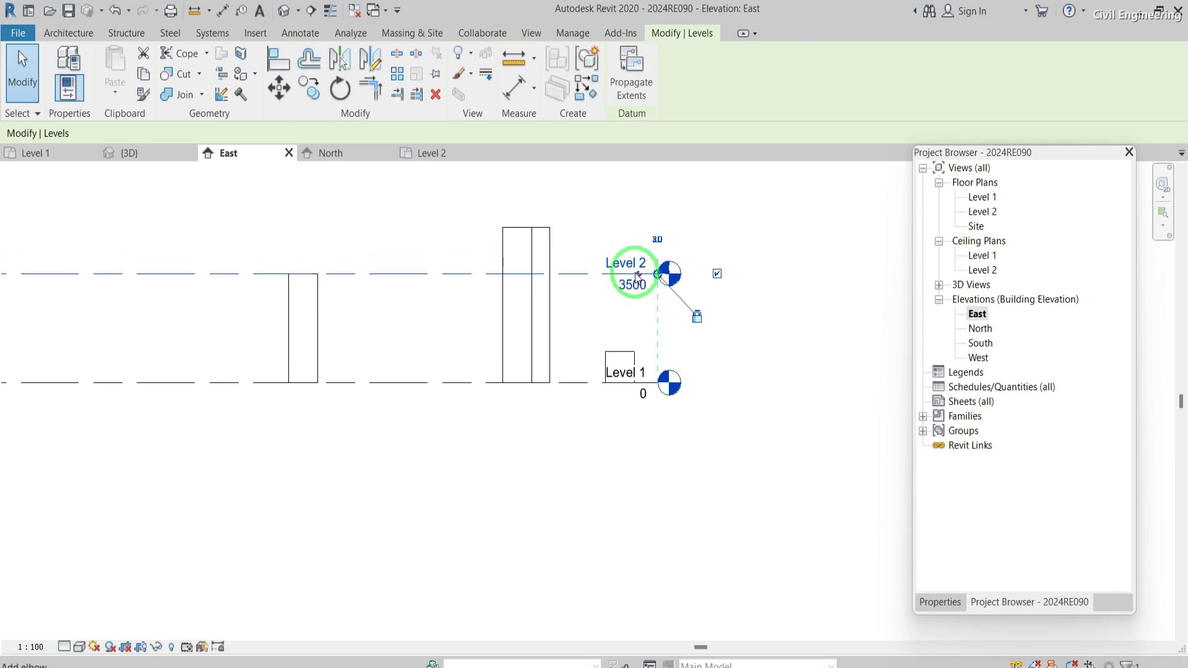
{"action": "left_click", "coordinate": [316, 315]}
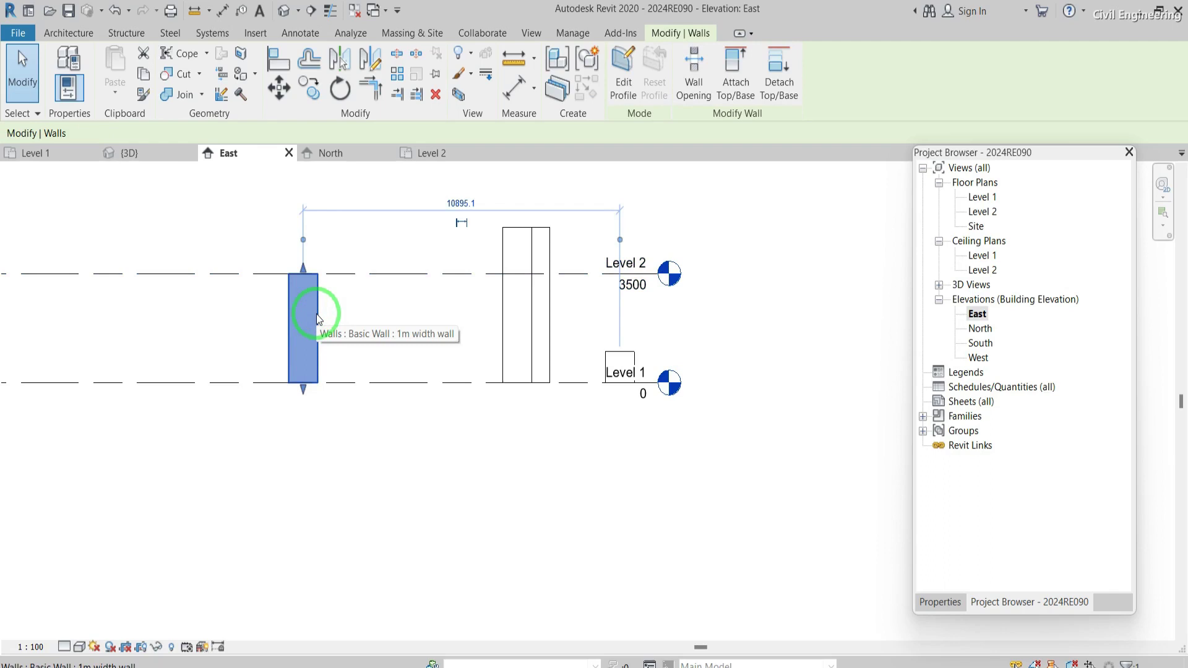
{"action": "left_click", "coordinate": [679, 204]}
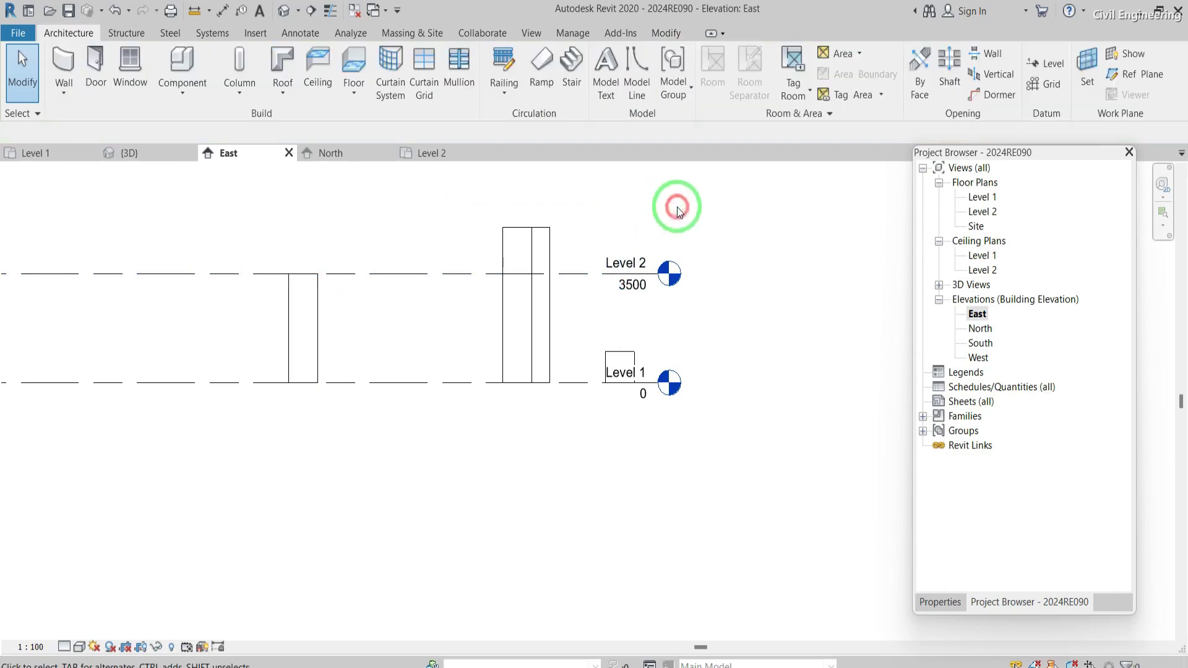
Stretch the tall wall's top so it reaches 5400.0
{"action": "left_click", "coordinate": [543, 247]}
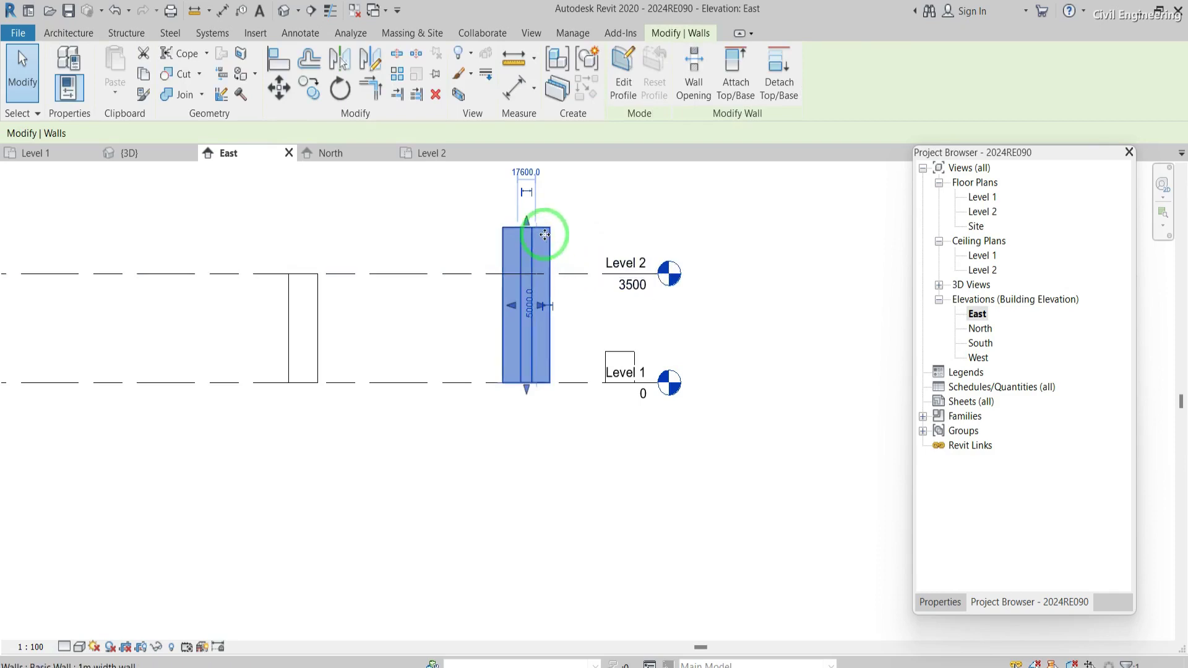
{"action": "left_click_drag", "start_coordinate": [527, 221], "coordinate": [528, 221]}
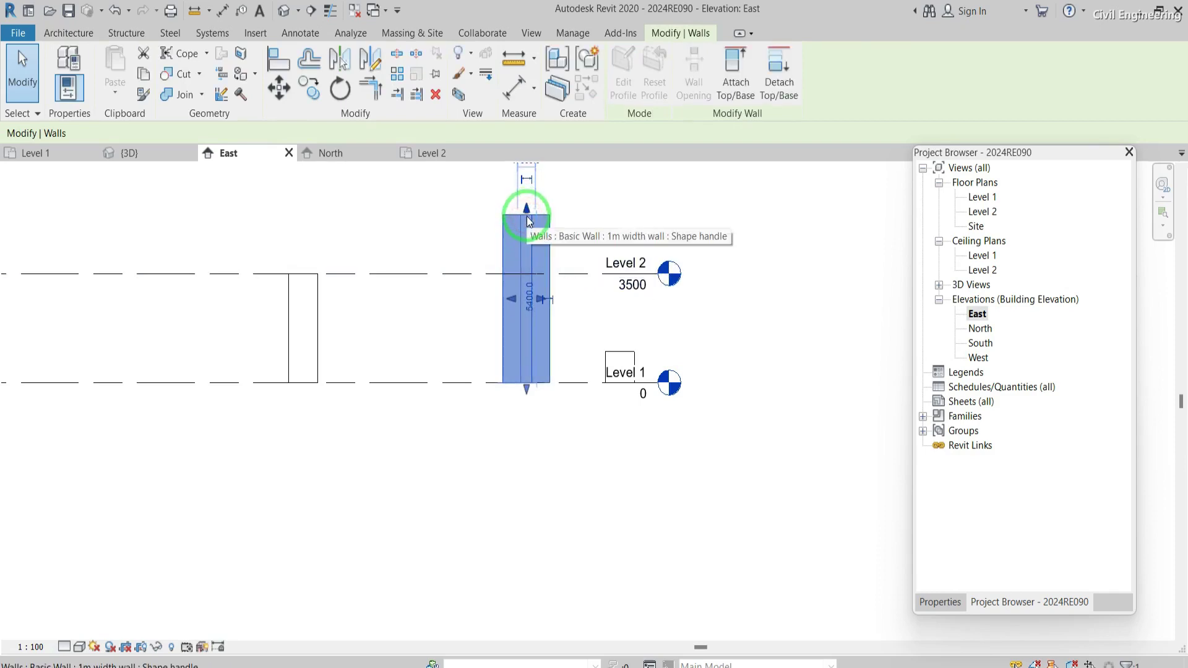
{"action": "left_click", "coordinate": [735, 220]}
{"action": "scroll", "coordinate": [690, 315], "scroll_direction": "down", "scroll_amount": 3}
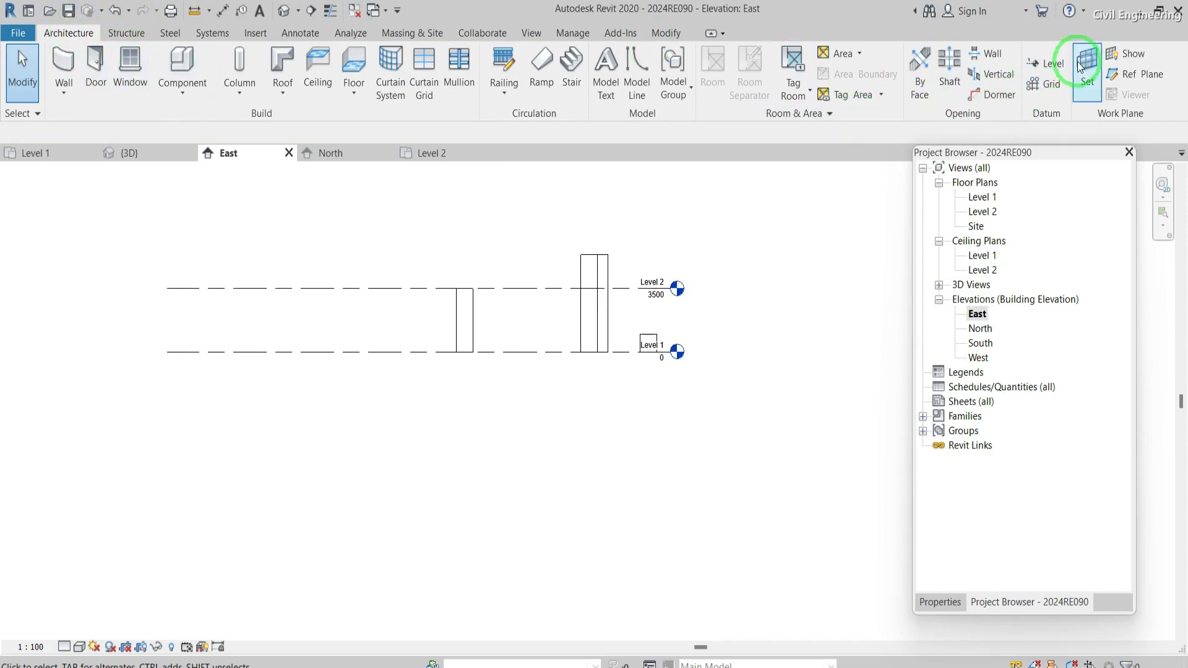
Add Level 3 at 6600 above Level 2, then open the Level 1 floor plan
{"action": "left_click", "coordinate": [1045, 63]}
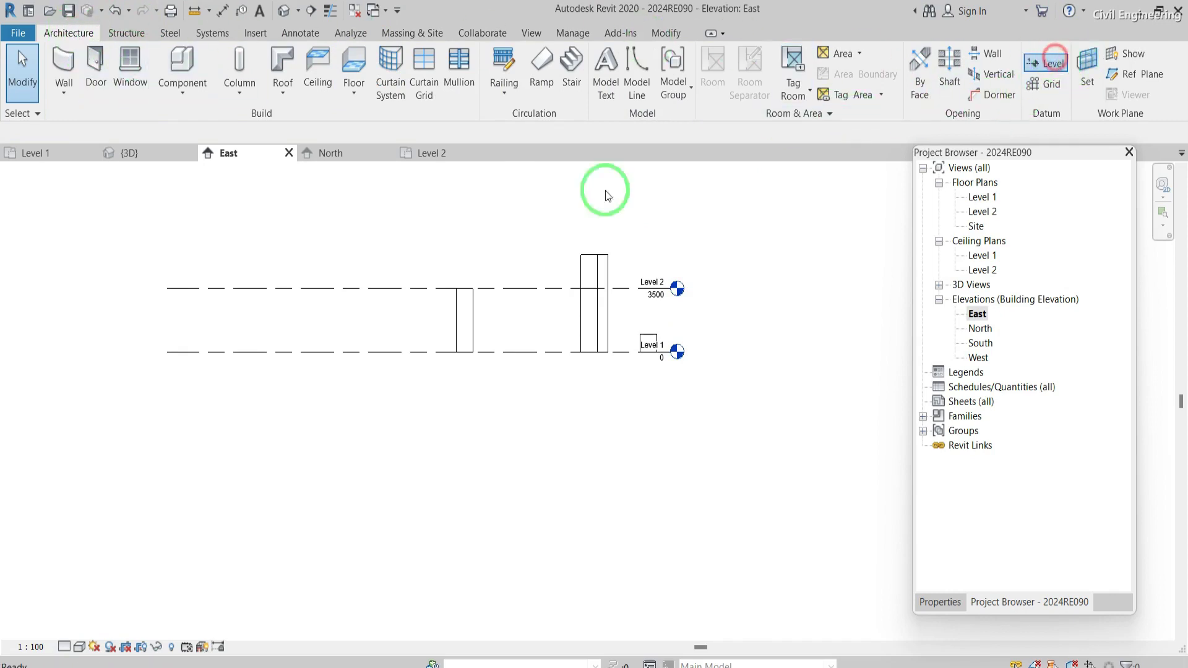
{"action": "left_click", "coordinate": [178, 233]}
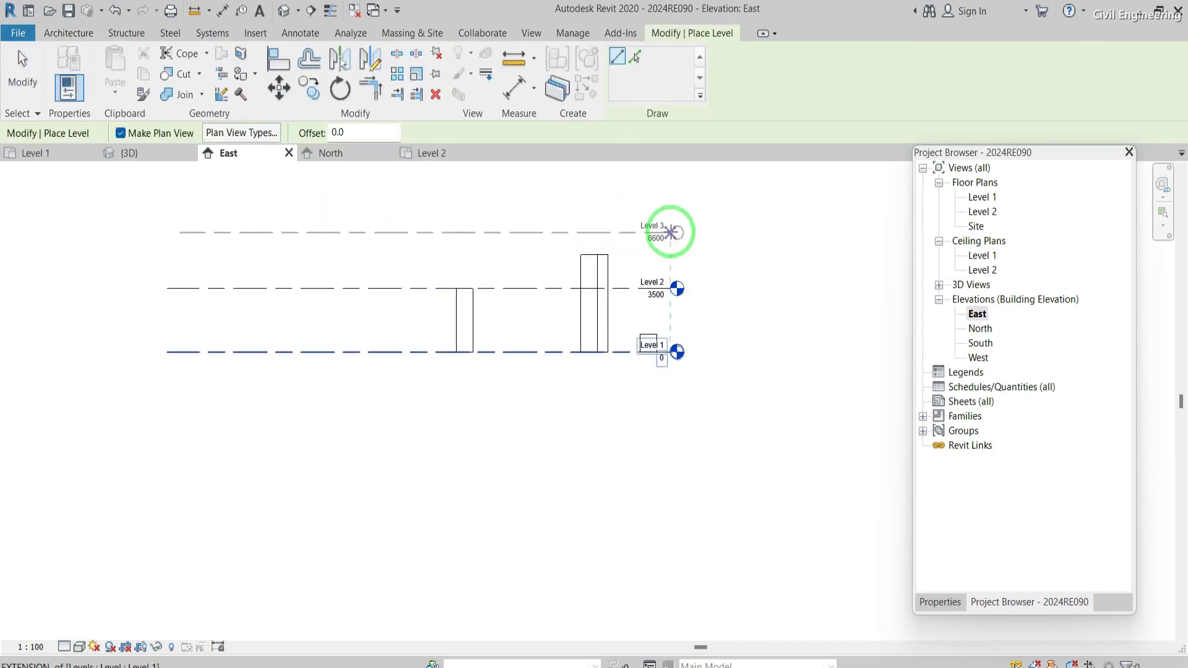
{"action": "left_click", "coordinate": [670, 232]}
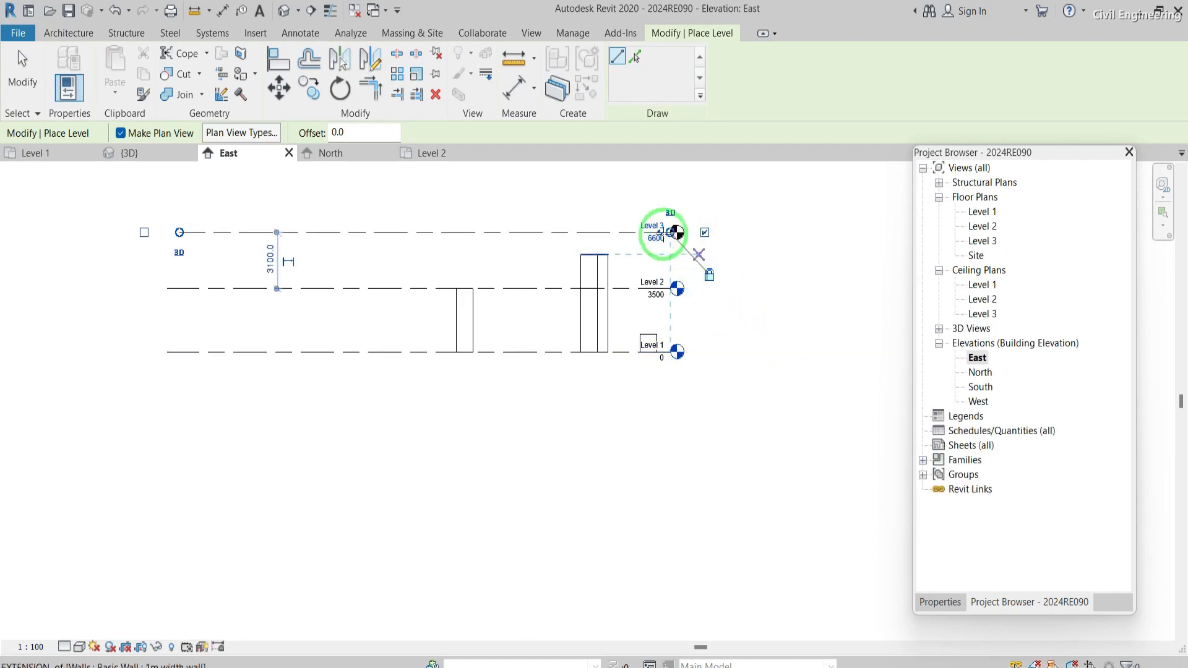
{"action": "double_click", "coordinate": [982, 212]}
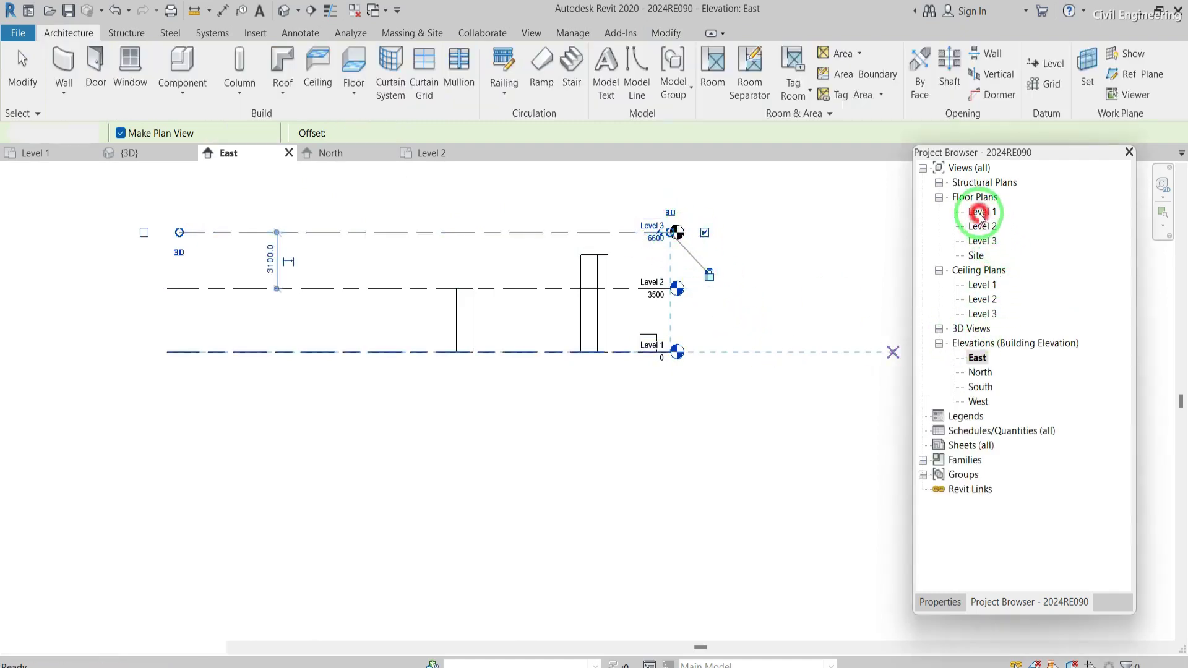
{"action": "scroll", "coordinate": [462, 347], "scroll_direction": "up", "scroll_amount": 2}
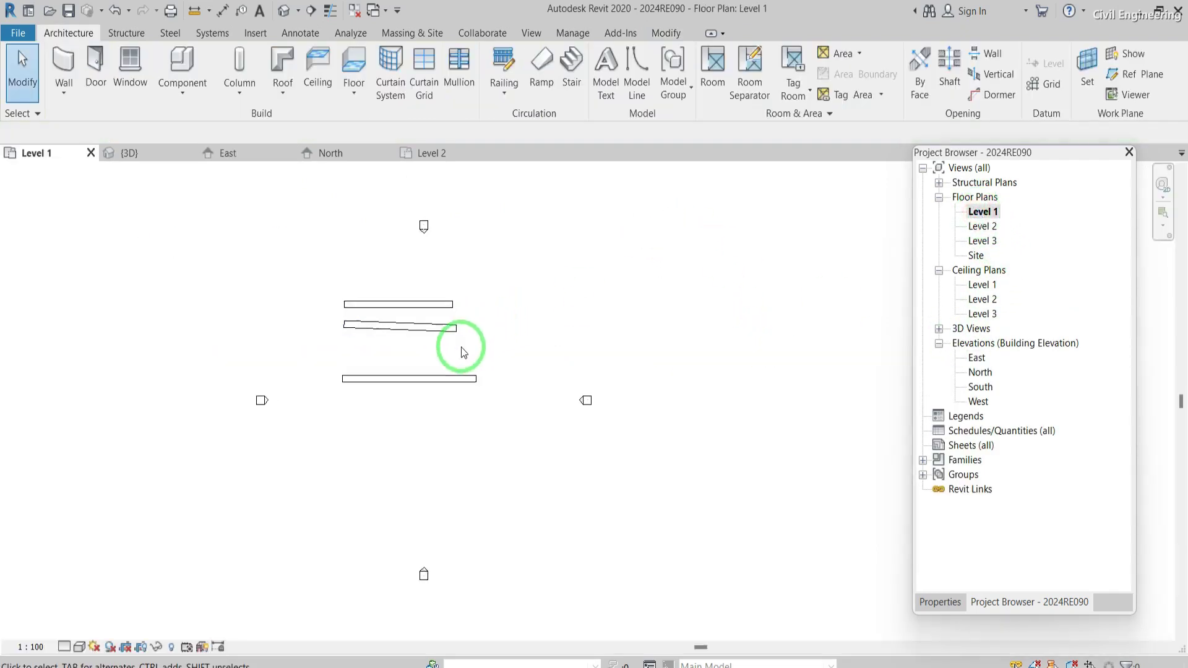
Draw a 15000.0-long wall with an unconnected depth of 3500 below Level 1
{"action": "scroll", "coordinate": [461, 347], "scroll_direction": "up", "scroll_amount": 1}
{"action": "left_click", "coordinate": [62, 59]}
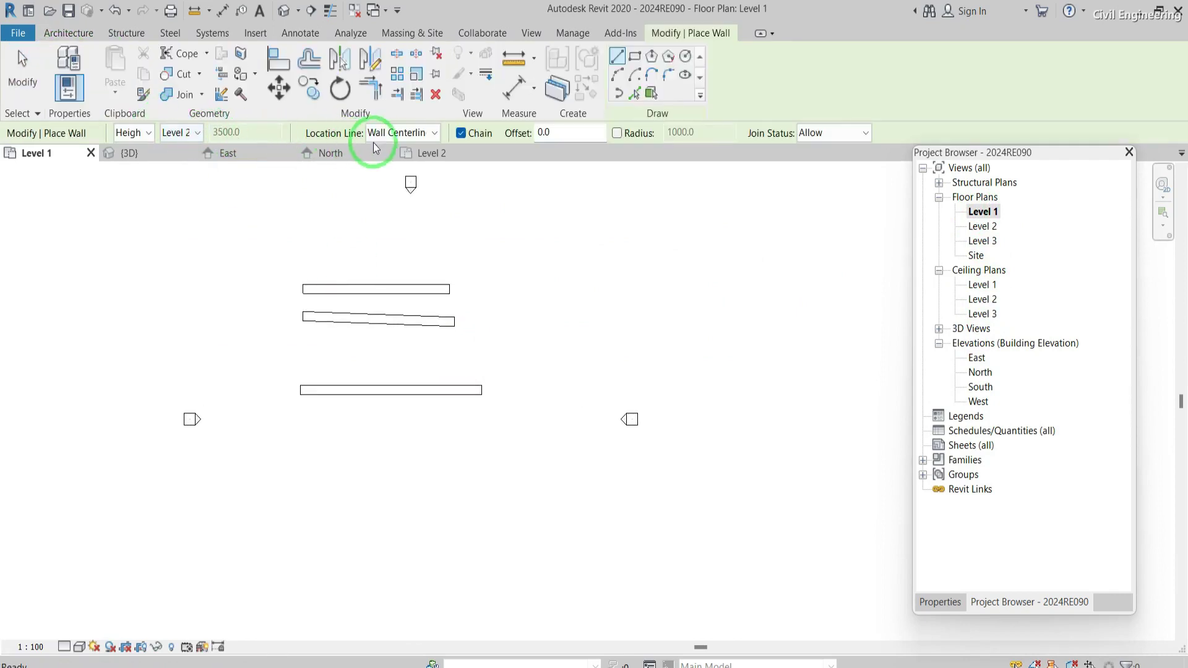
{"action": "left_click", "coordinate": [148, 134]}
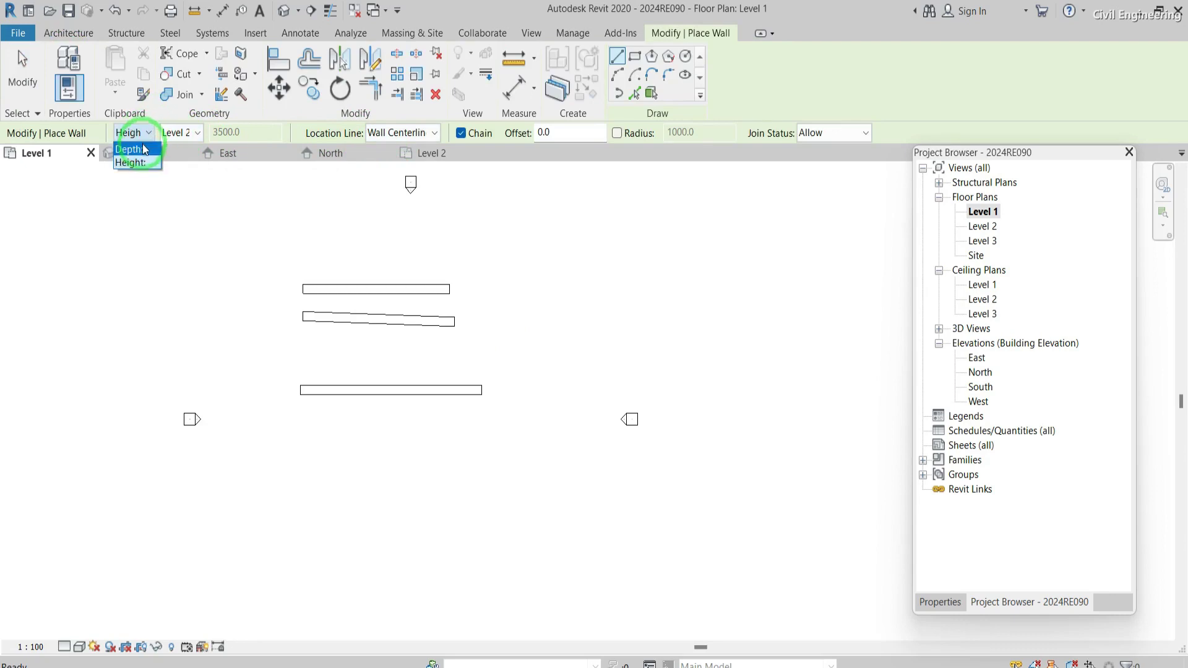
{"action": "left_click", "coordinate": [142, 149]}
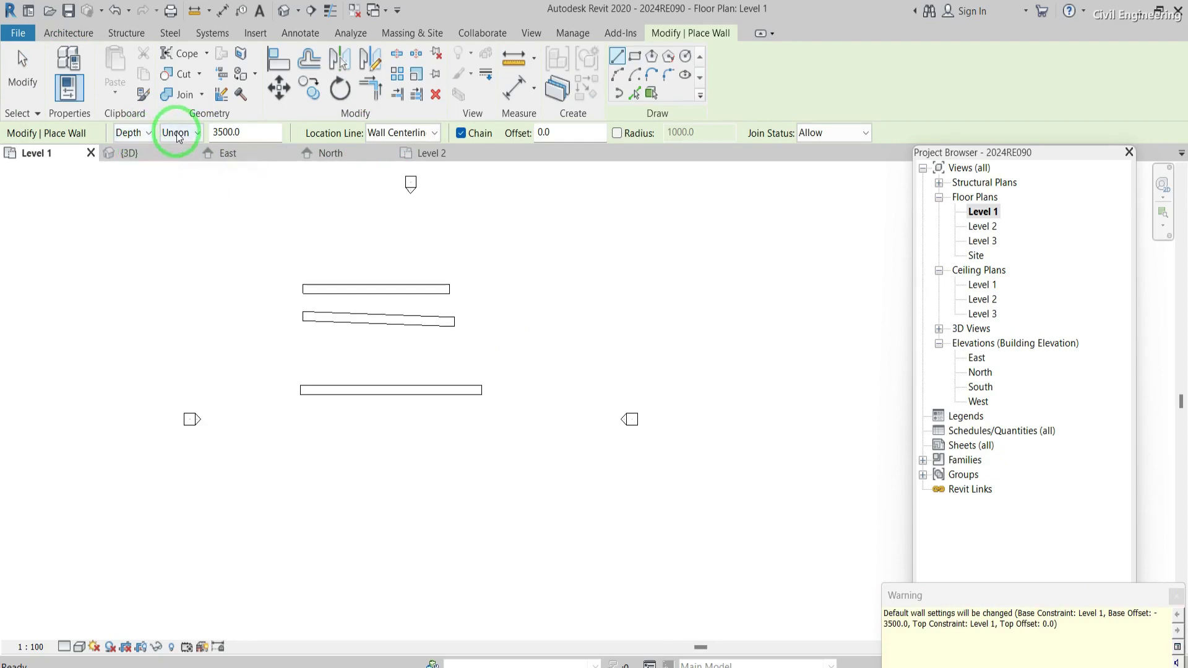
{"action": "left_click", "coordinate": [198, 133]}
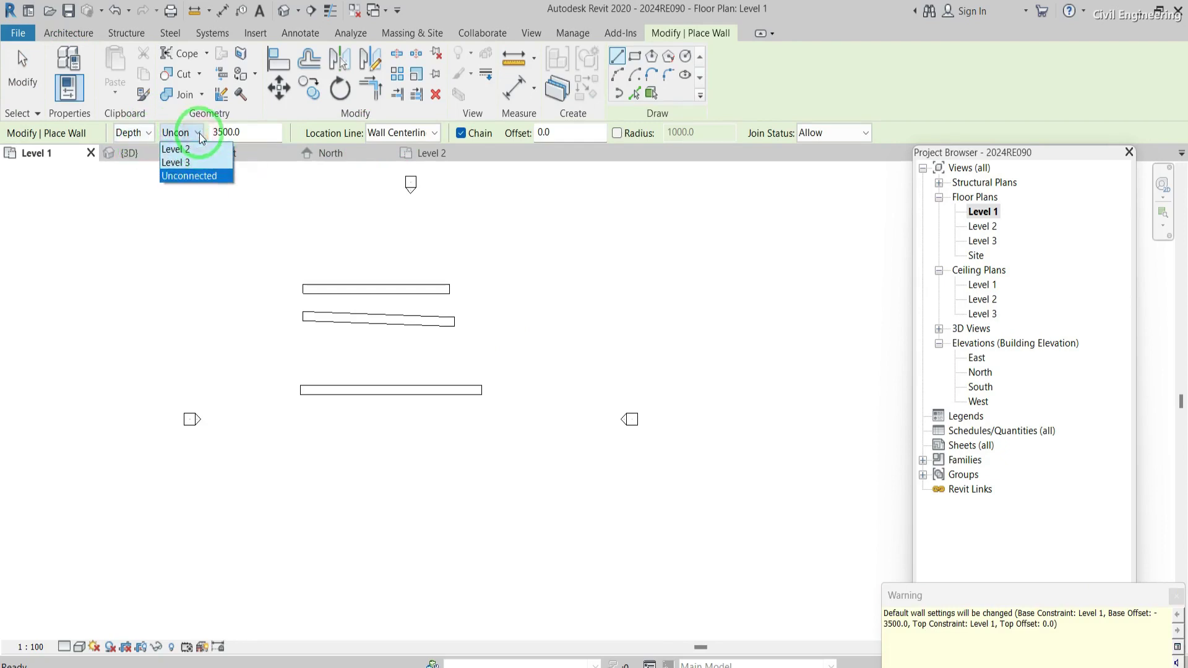
{"action": "left_click", "coordinate": [200, 137]}
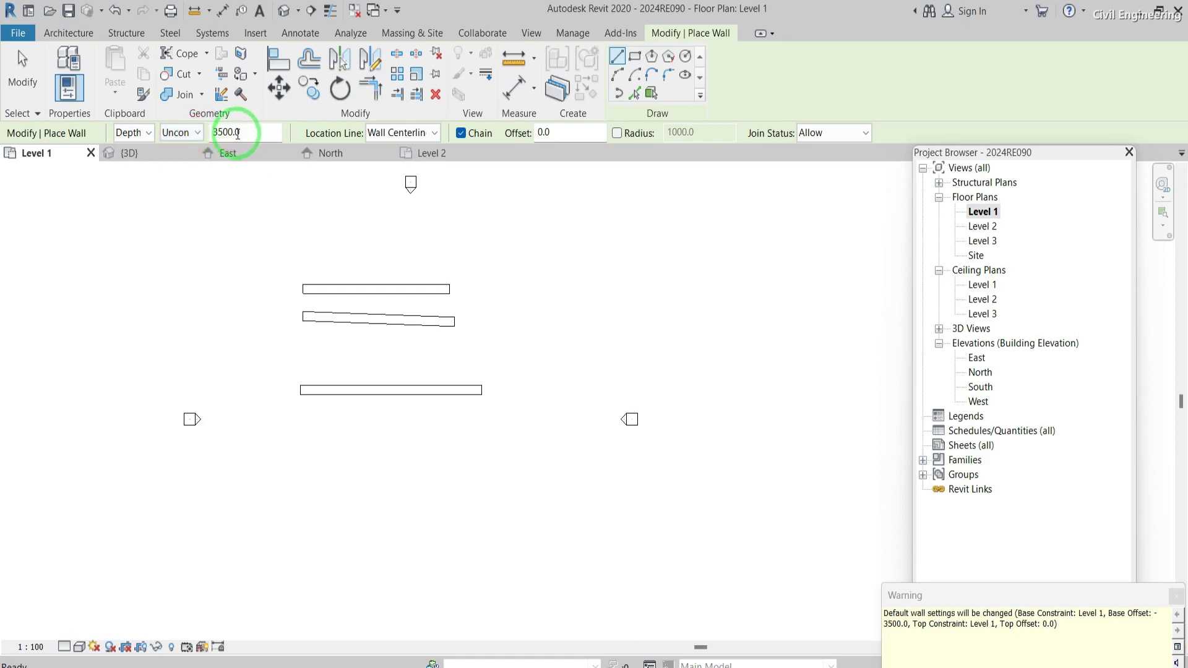
{"action": "left_click", "coordinate": [301, 249]}
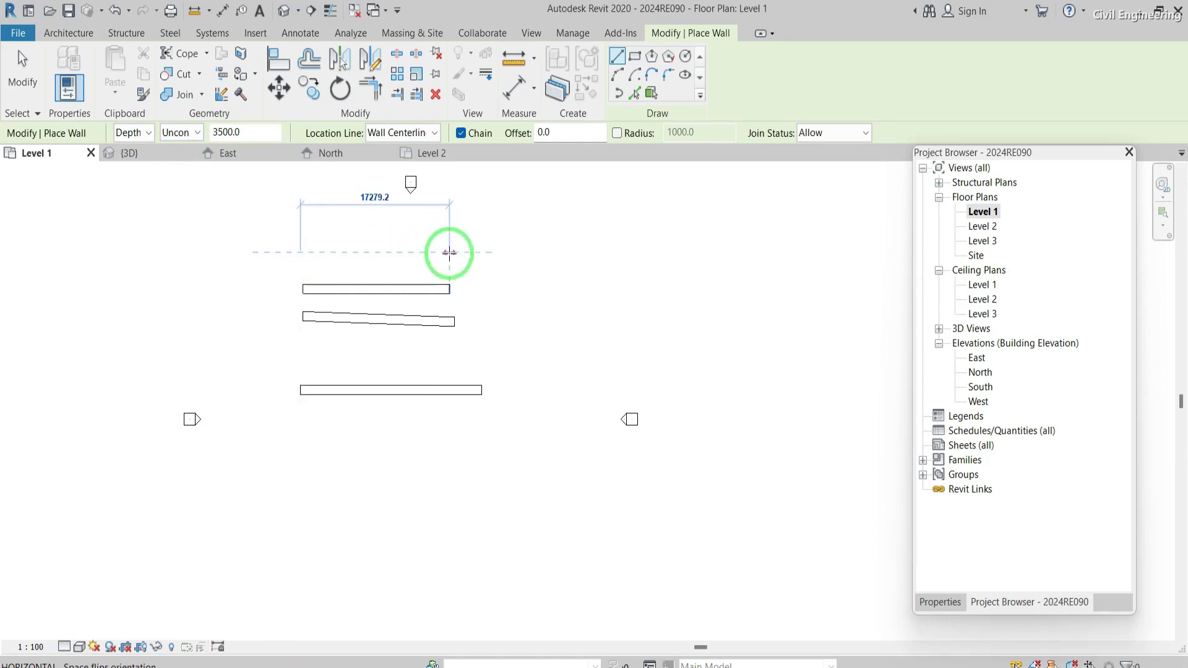
{"action": "left_click", "coordinate": [454, 252]}
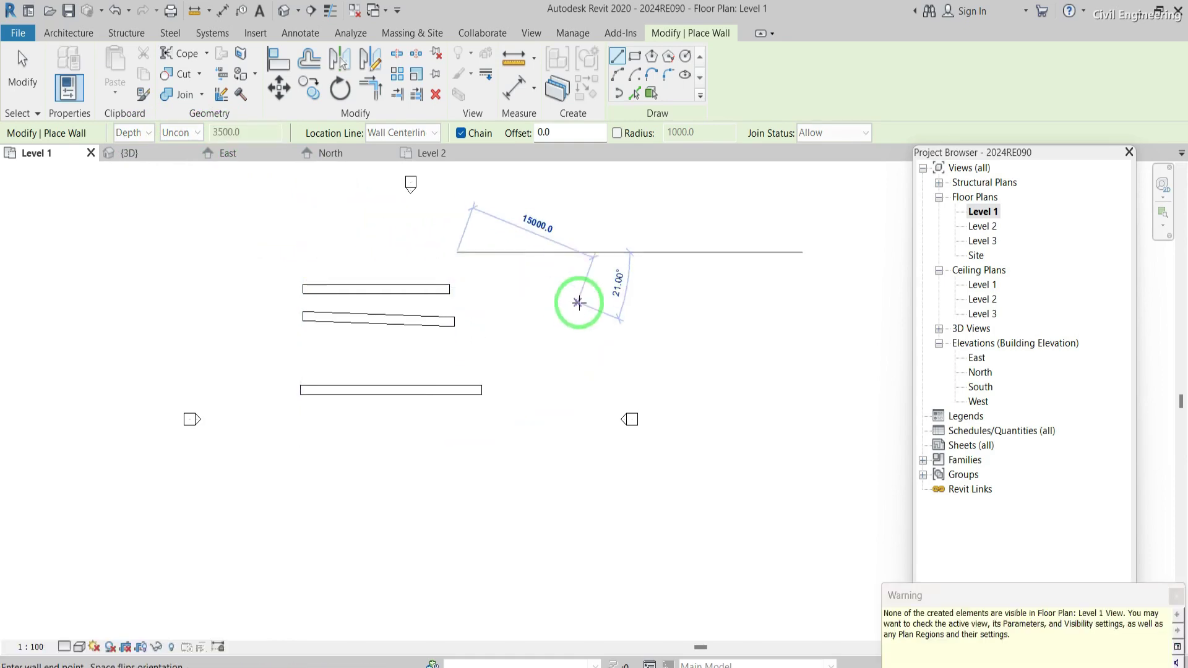
{"action": "key", "text": "Escape"}
{"action": "key", "text": "Escape"}
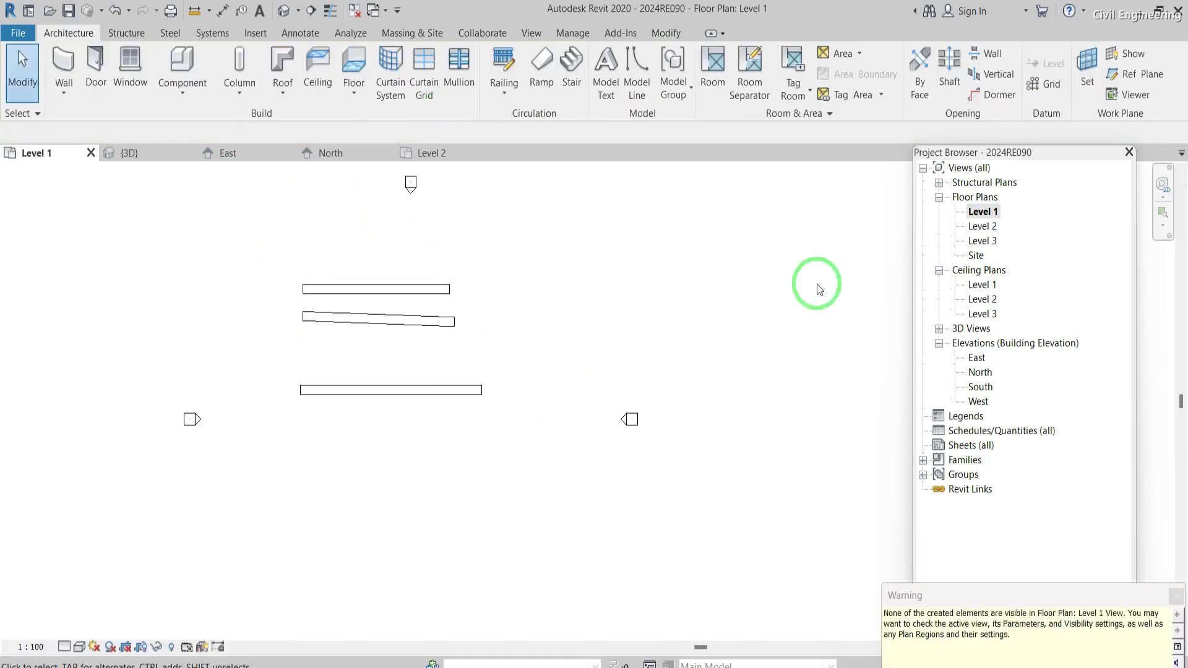
Open the East elevation, select the new wall hanging below Level 1, and zoom in
{"action": "double_click", "coordinate": [976, 357]}
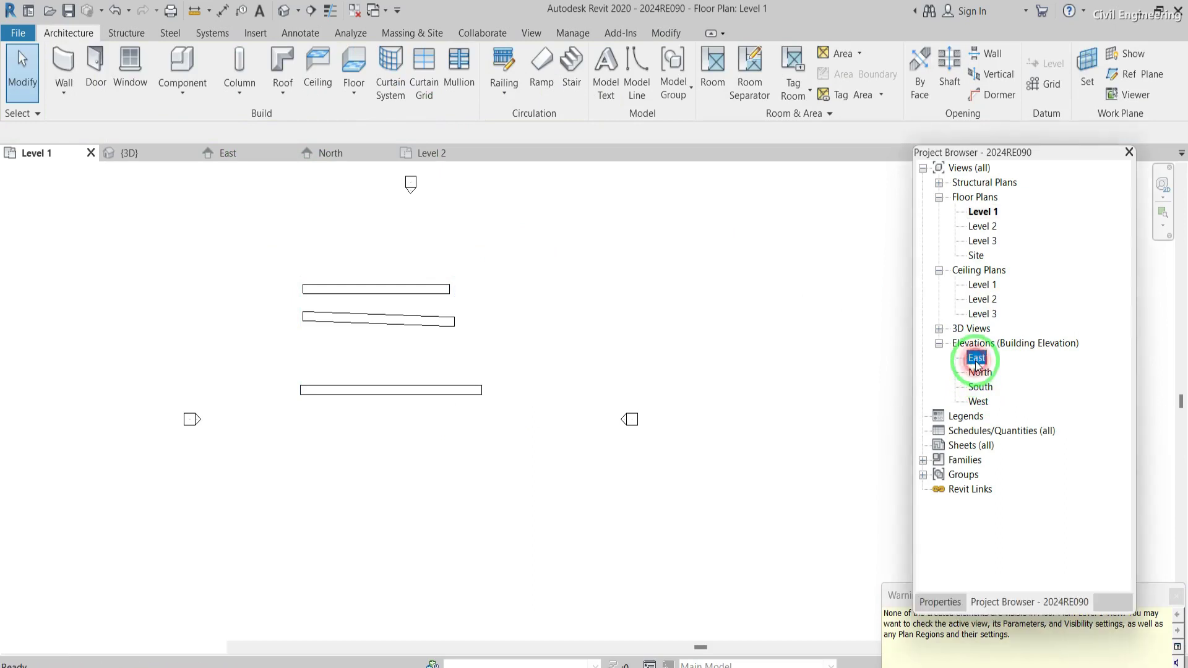
{"action": "left_click", "coordinate": [644, 379]}
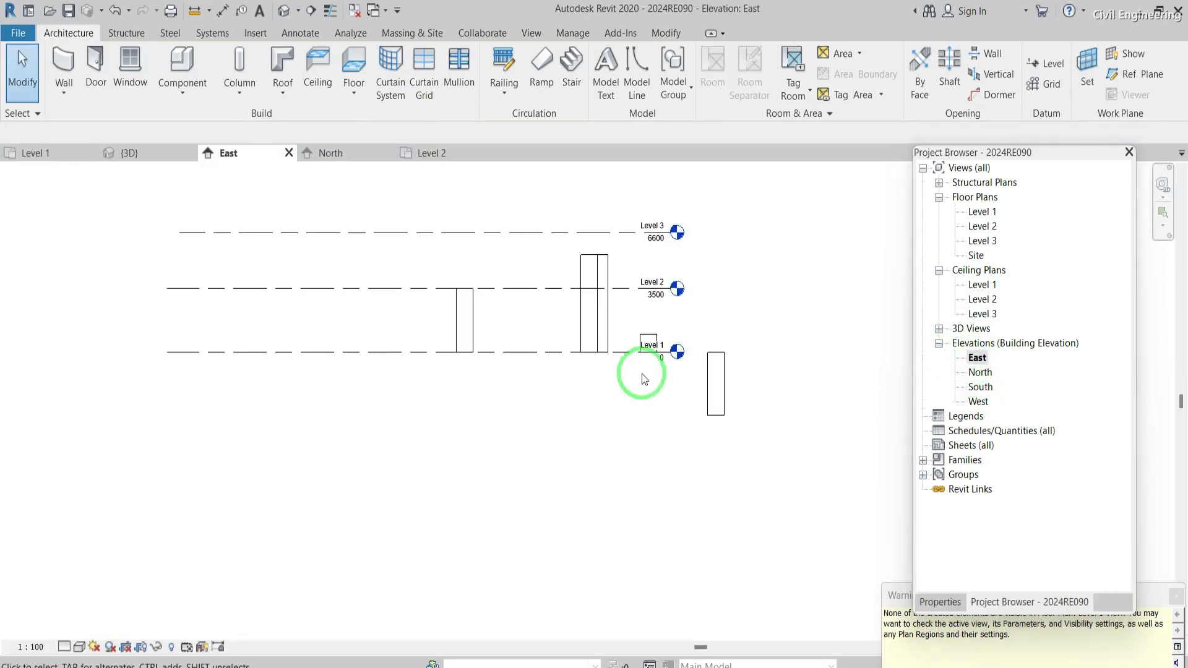
{"action": "left_click", "coordinate": [718, 384]}
{"action": "scroll", "coordinate": [751, 384], "scroll_direction": "up", "scroll_amount": 1}
{"action": "scroll", "coordinate": [752, 384], "scroll_direction": "up", "scroll_amount": 1}
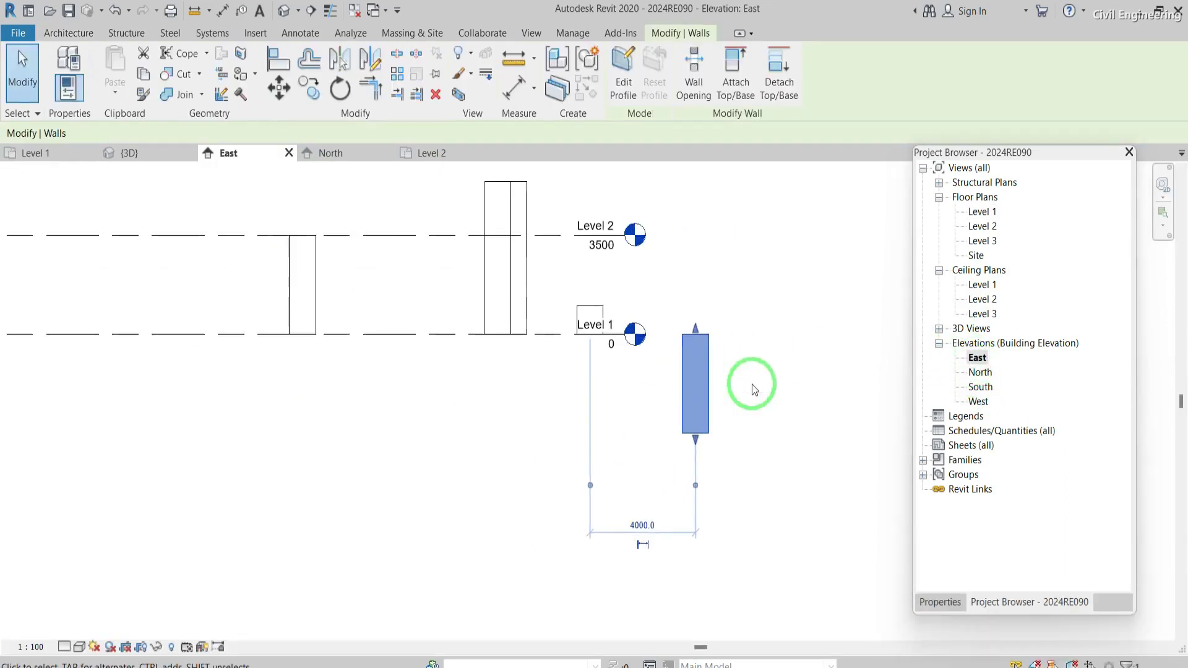
{"action": "left_click", "coordinate": [291, 35]}
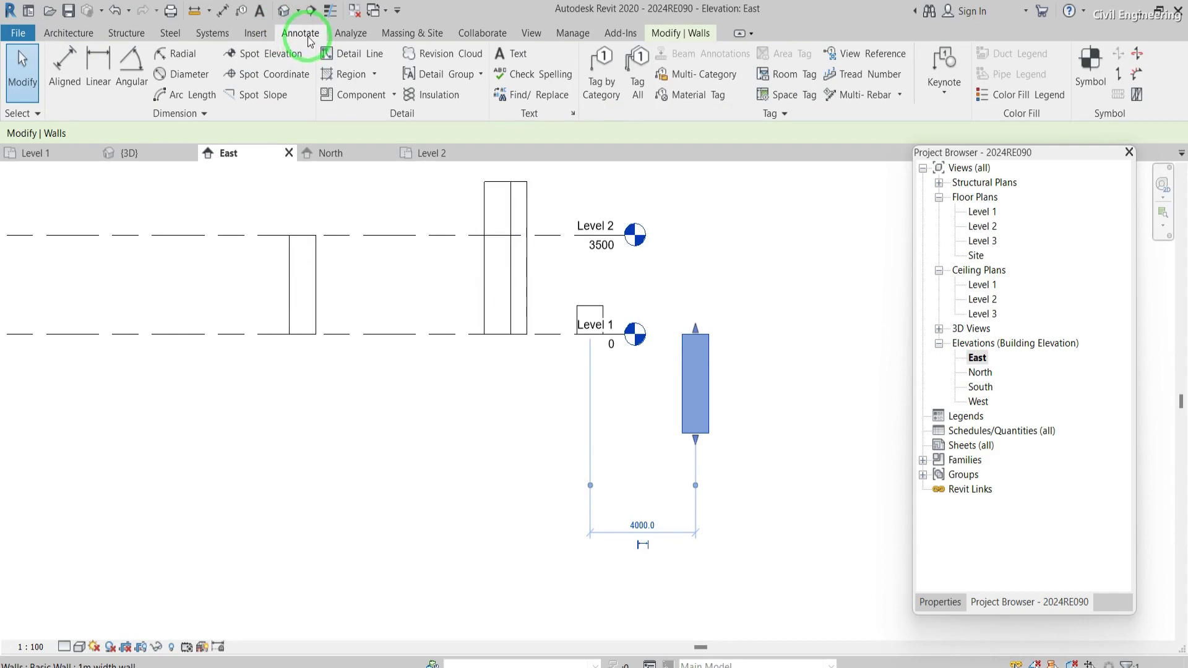
Add a 3500 aligned dimension to the below-Level-1 wall, measuring to wall faces
{"action": "left_click", "coordinate": [67, 69]}
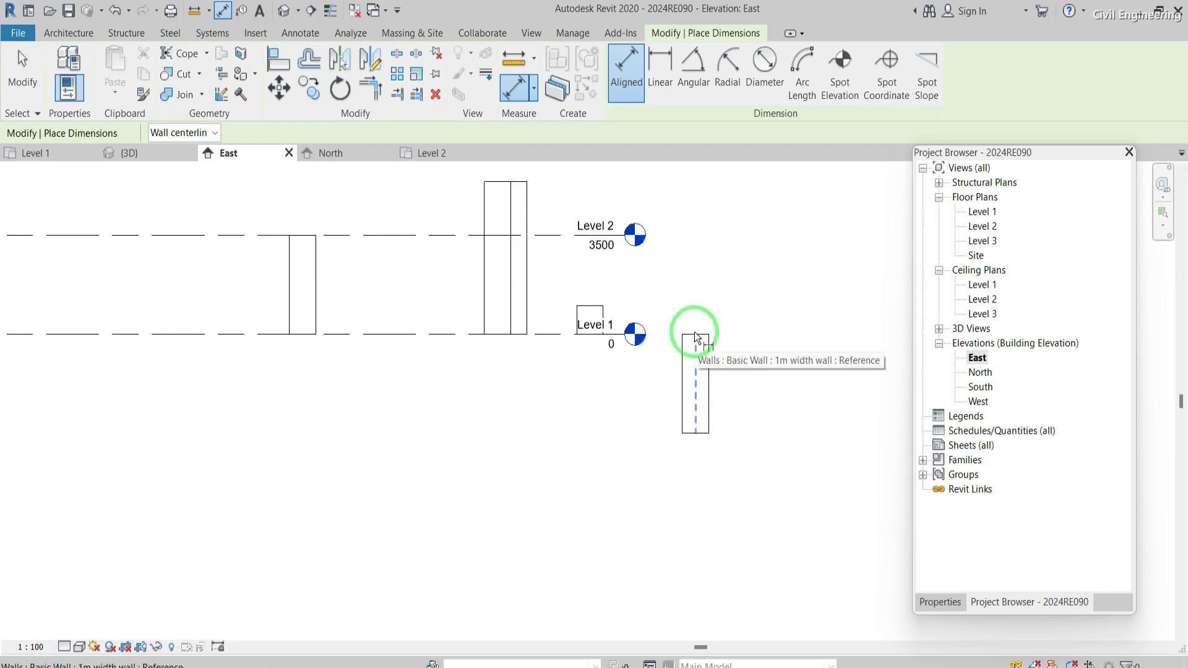
{"action": "scroll", "coordinate": [698, 334], "scroll_direction": "up", "scroll_amount": 2}
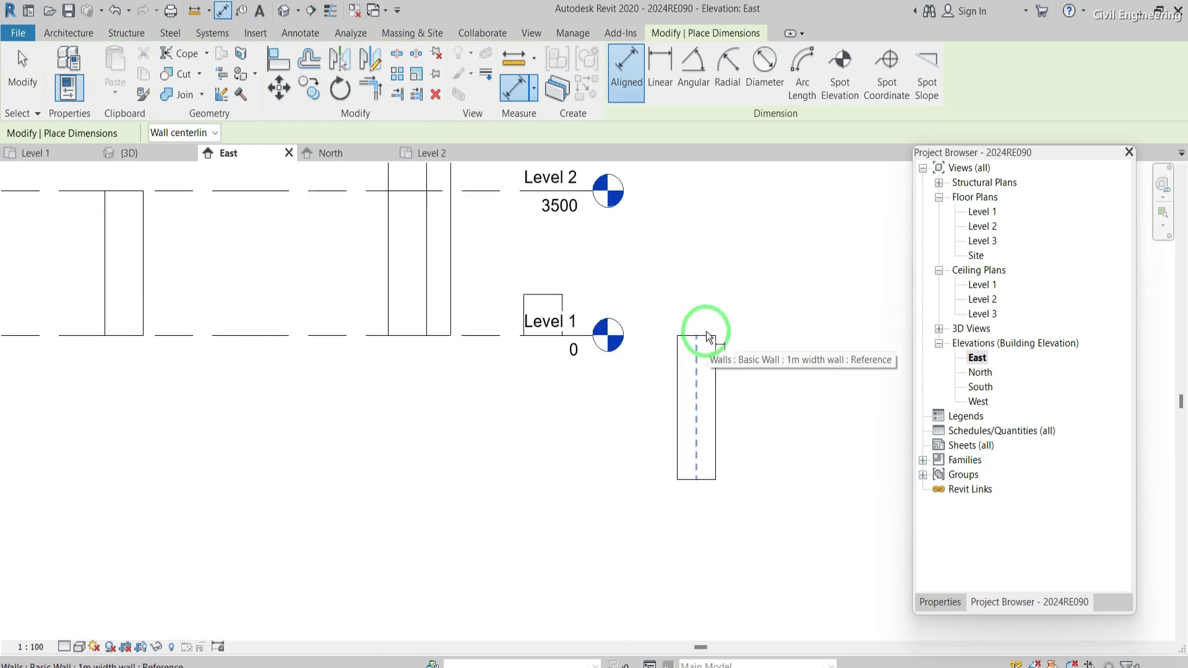
{"action": "scroll", "coordinate": [705, 332], "scroll_direction": "up", "scroll_amount": 2}
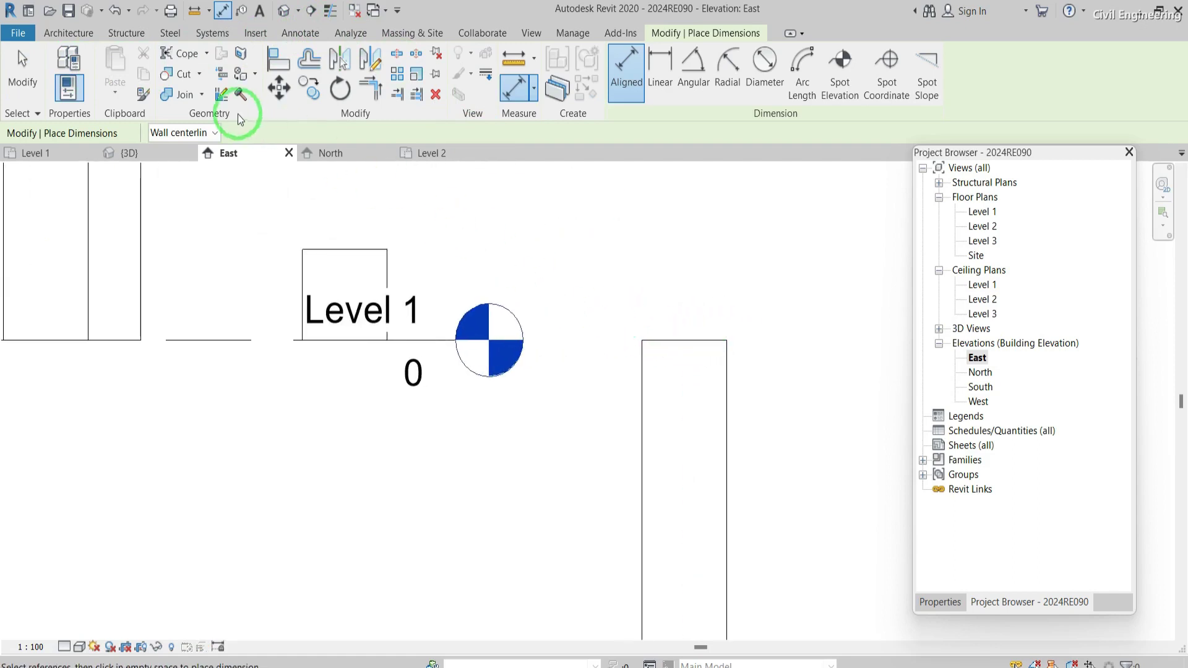
{"action": "left_click", "coordinate": [213, 133]}
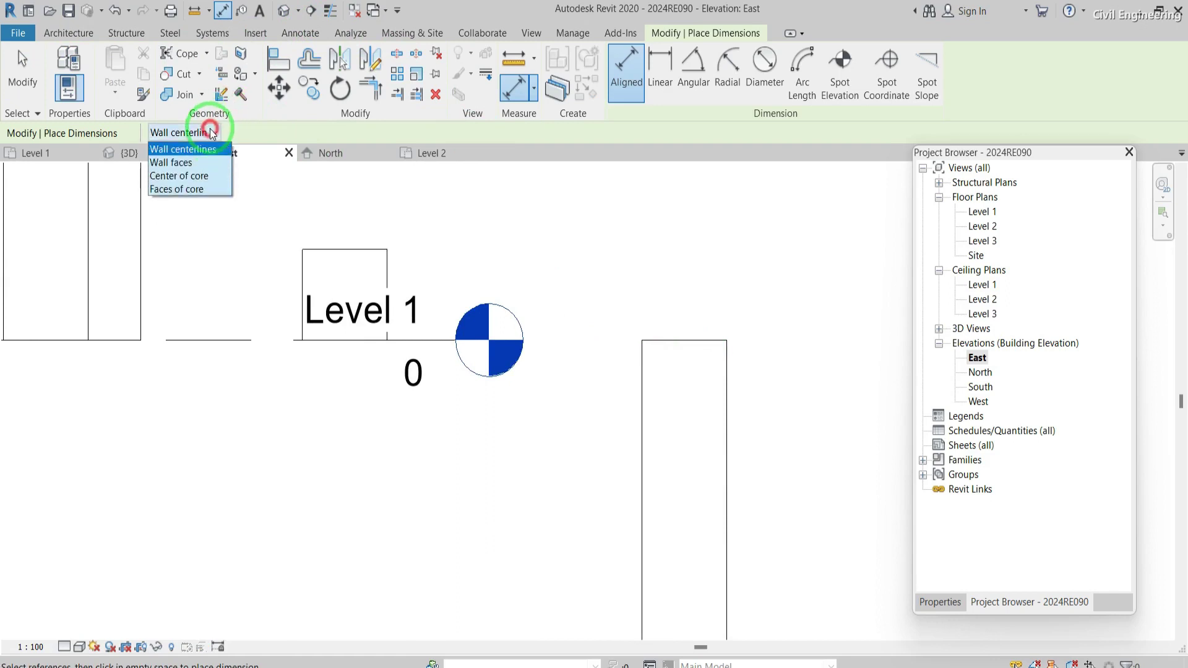
{"action": "left_click", "coordinate": [184, 162]}
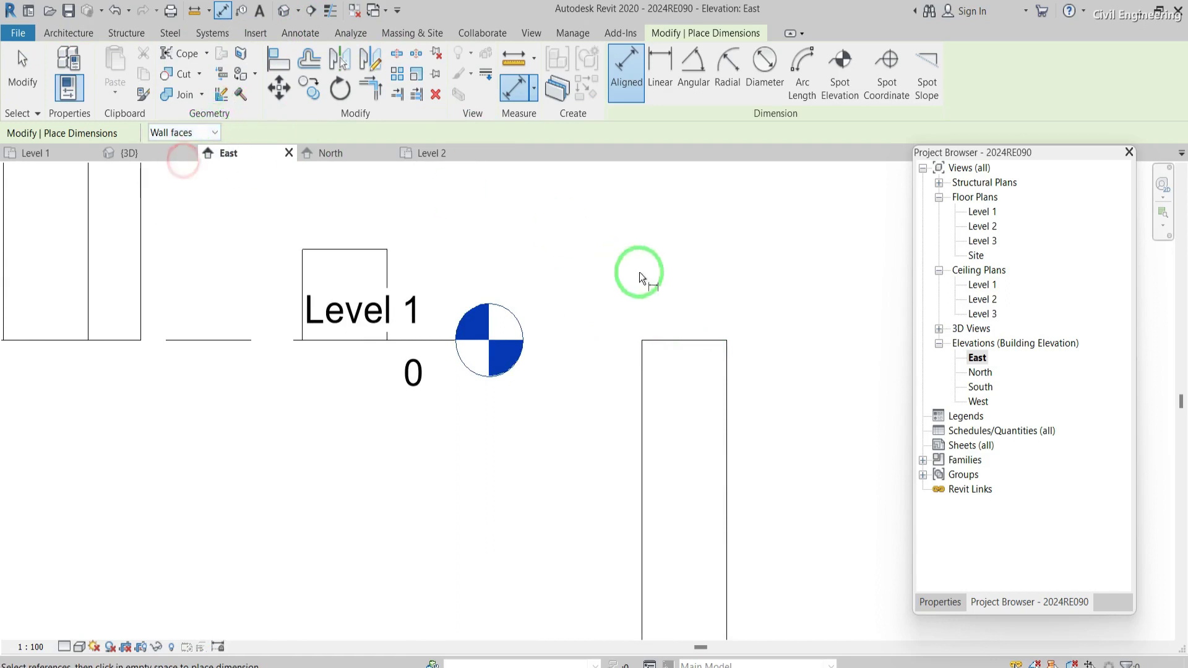
{"action": "left_click", "coordinate": [668, 338]}
{"action": "scroll", "coordinate": [668, 338], "scroll_direction": "down", "scroll_amount": 3}
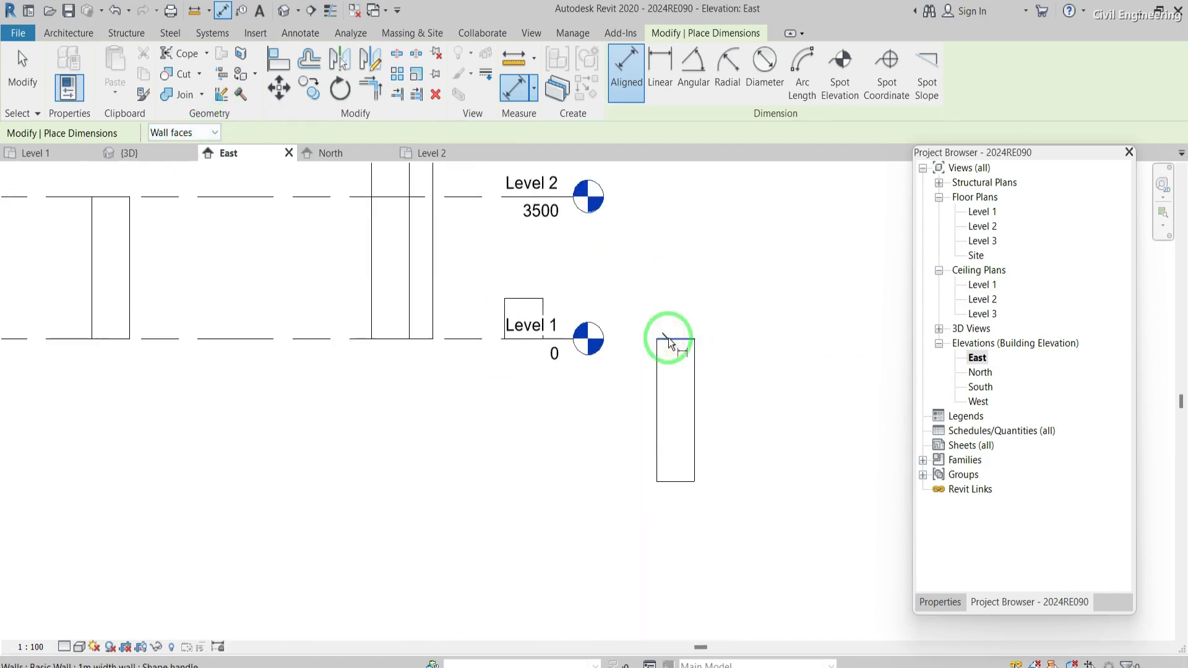
{"action": "left_click", "coordinate": [670, 481]}
{"action": "left_click", "coordinate": [740, 432]}
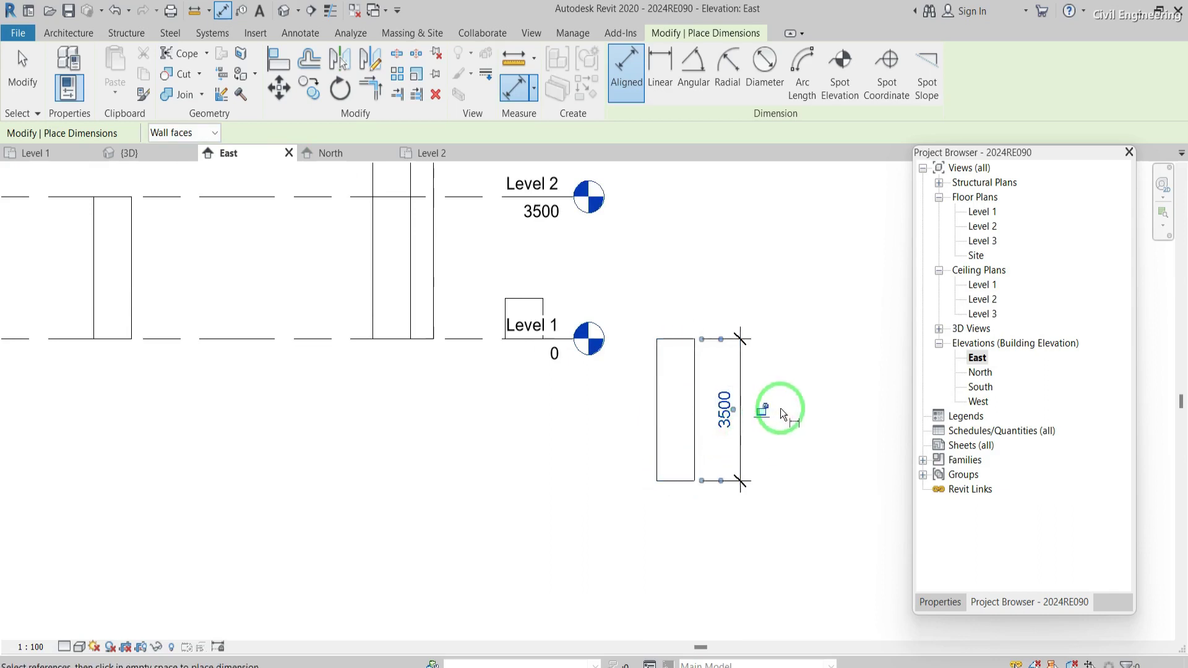
{"action": "scroll", "coordinate": [781, 408], "scroll_direction": "up", "scroll_amount": 2}
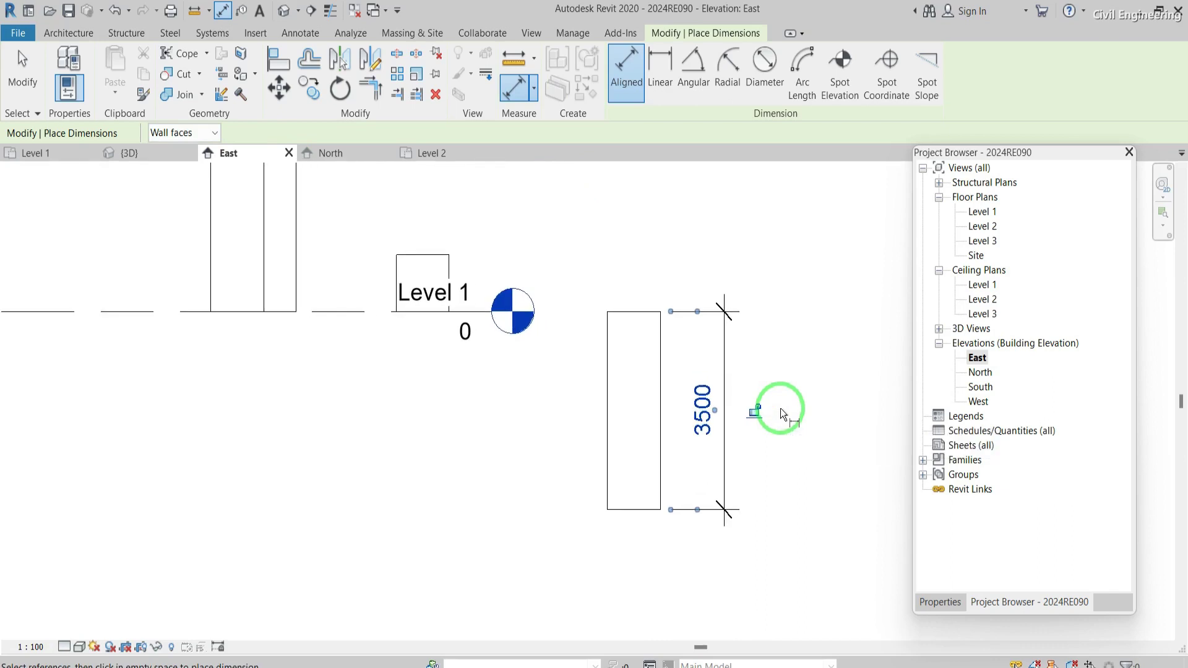
{"action": "key", "text": "Escape"}
{"action": "key", "text": "Escape"}
Select the wall below Level 1 and return to the Level 1 floor plan
{"action": "left_click", "coordinate": [653, 370]}
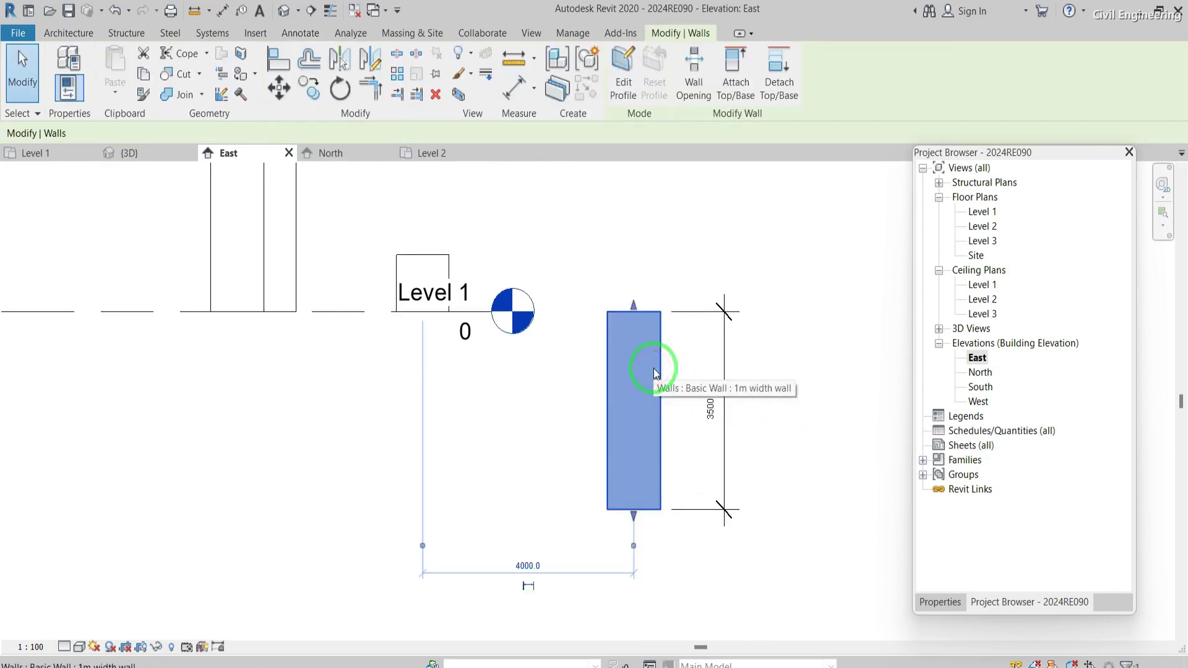
{"action": "scroll", "coordinate": [654, 370], "scroll_direction": "down", "scroll_amount": 2}
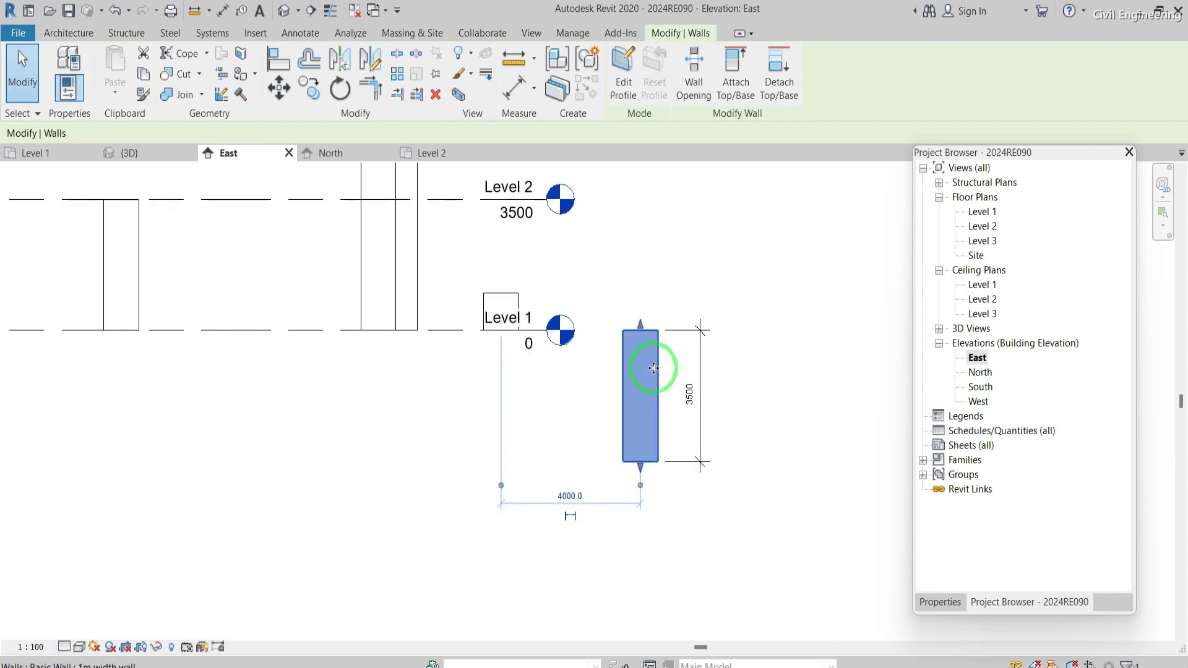
{"action": "double_click", "coordinate": [983, 212]}
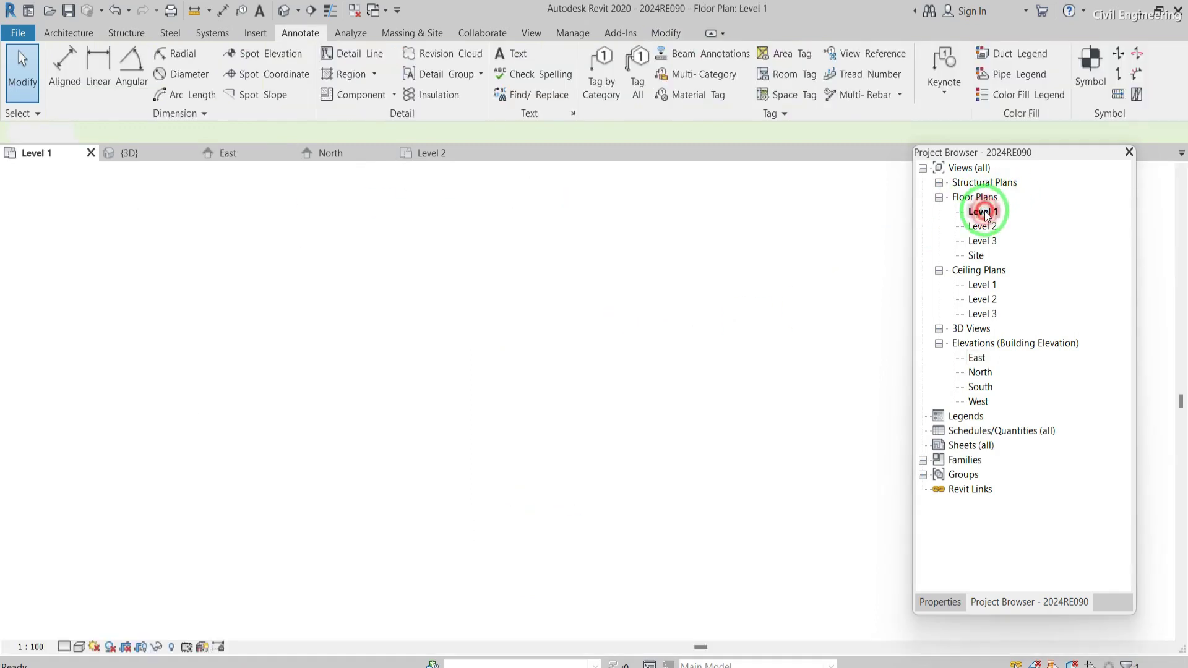
Inspect the 1m wall type properties and close them without changes
{"action": "left_click", "coordinate": [69, 33]}
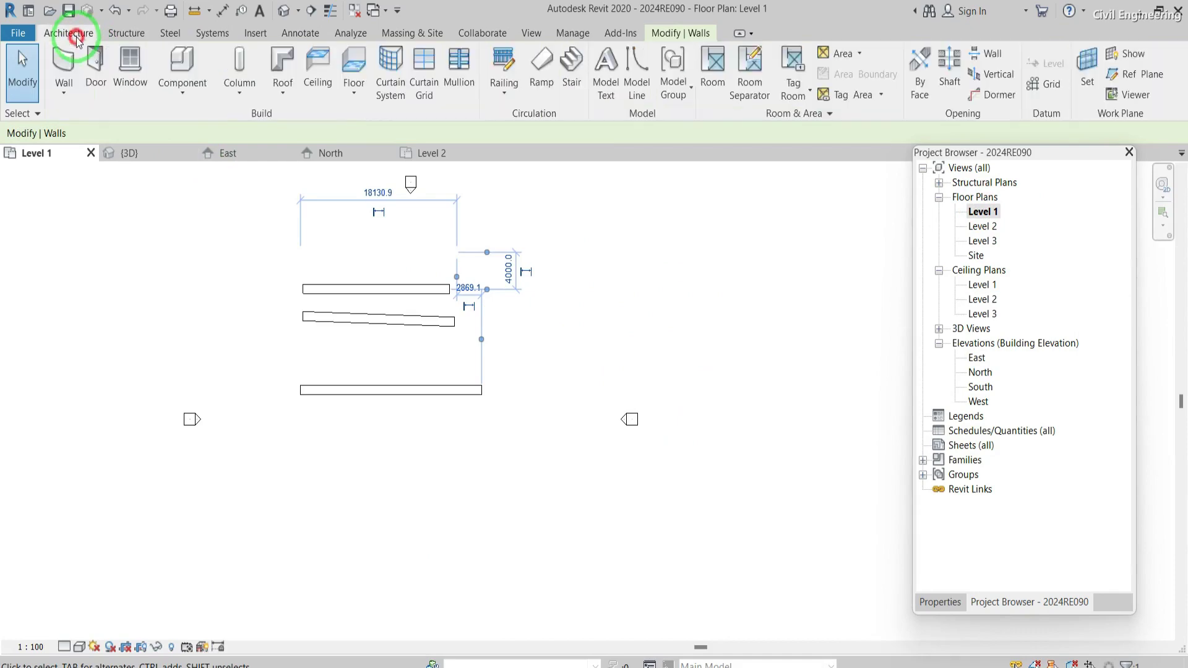
{"action": "left_click", "coordinate": [70, 64]}
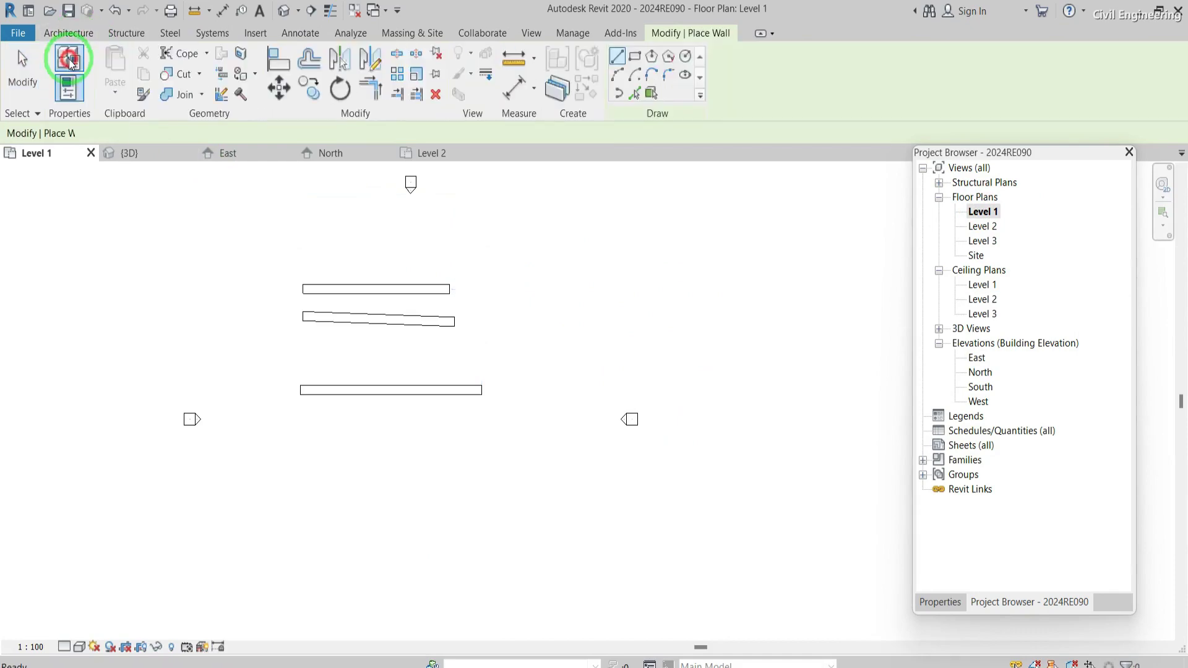
{"action": "left_click", "coordinate": [69, 58]}
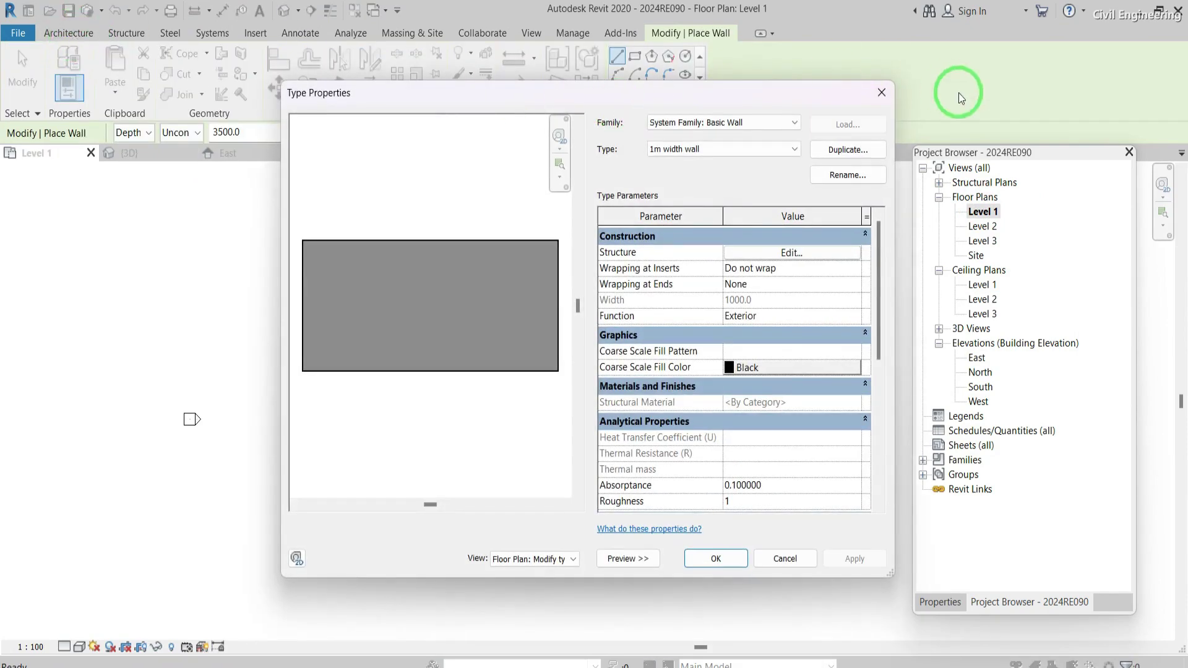
{"action": "left_click", "coordinate": [882, 92]}
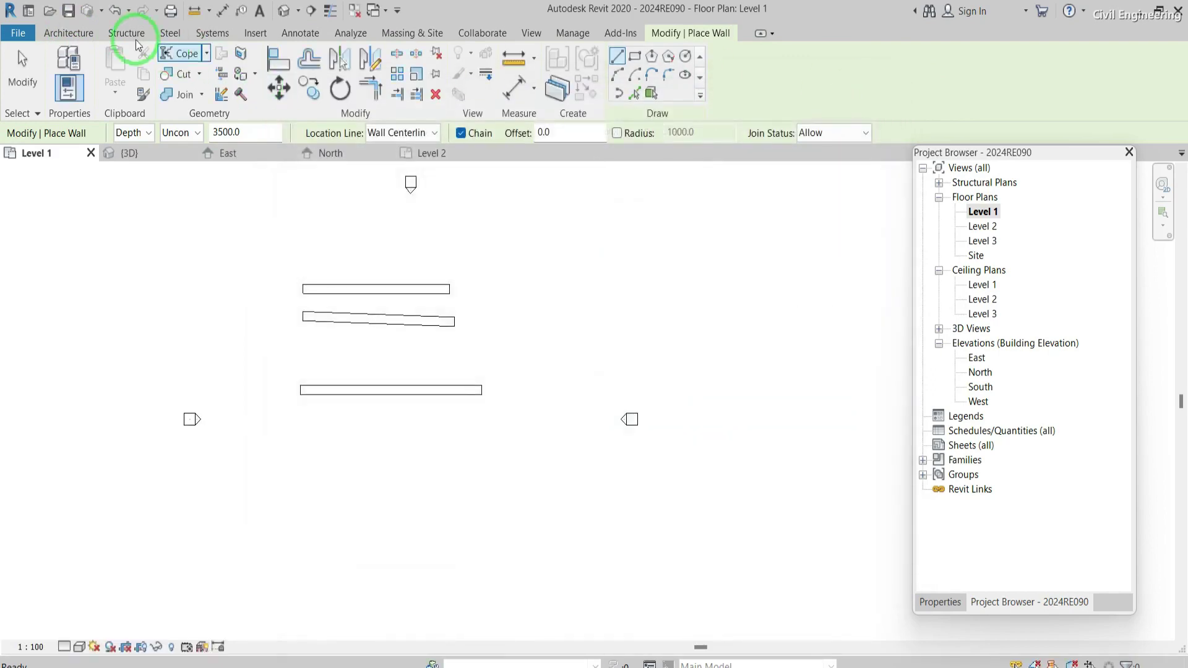
Set Location Line to Wall Centerline, then cancel the started wall and exit placement
{"action": "left_click", "coordinate": [78, 34]}
{"action": "left_click", "coordinate": [62, 62]}
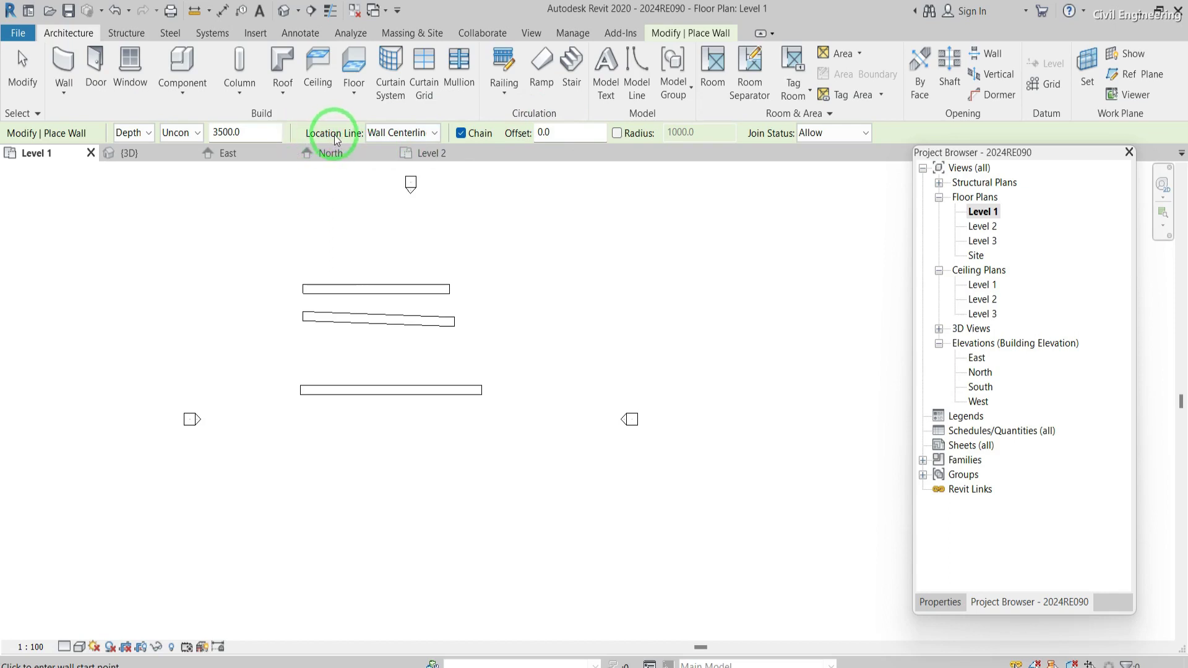
{"action": "scroll", "coordinate": [575, 247], "scroll_direction": "up", "scroll_amount": 3}
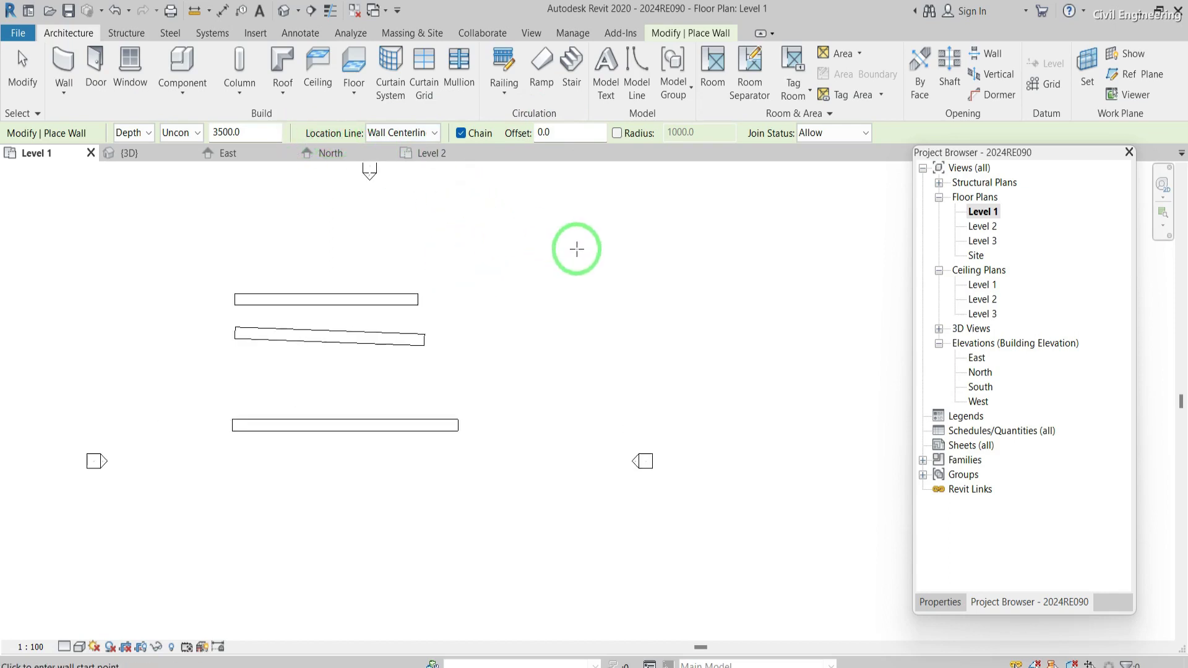
{"action": "left_click", "coordinate": [397, 136]}
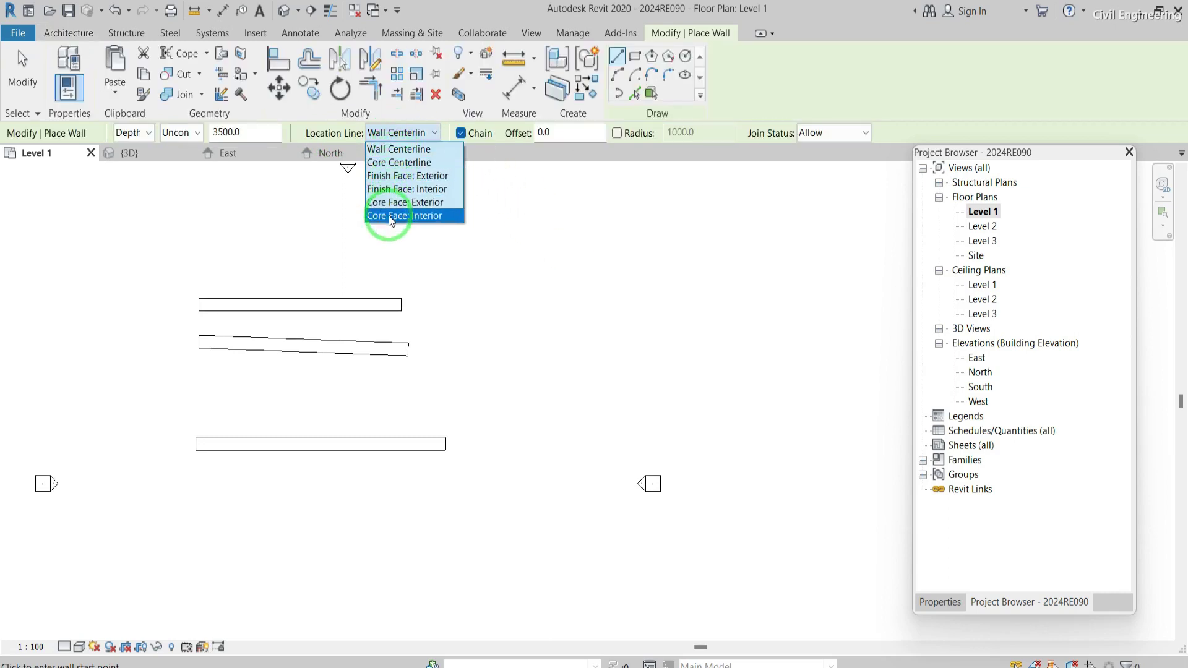
{"action": "left_click", "coordinate": [405, 150]}
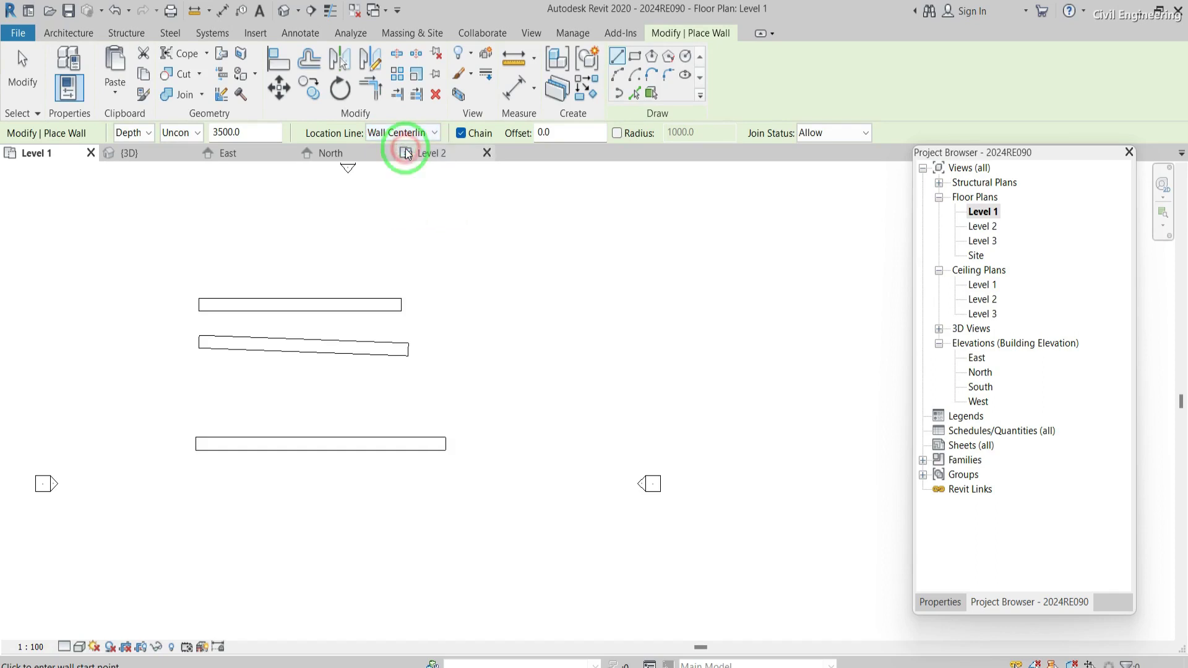
{"action": "left_click", "coordinate": [485, 296]}
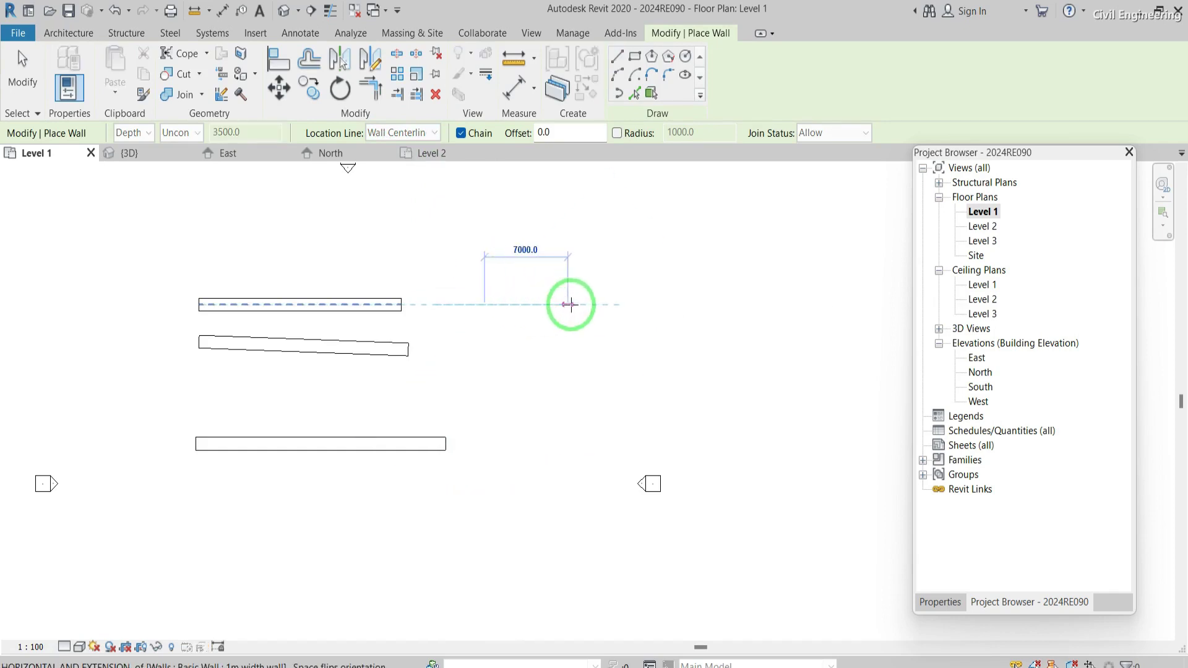
{"action": "key", "text": "Escape"}
{"action": "key", "text": "Escape"}
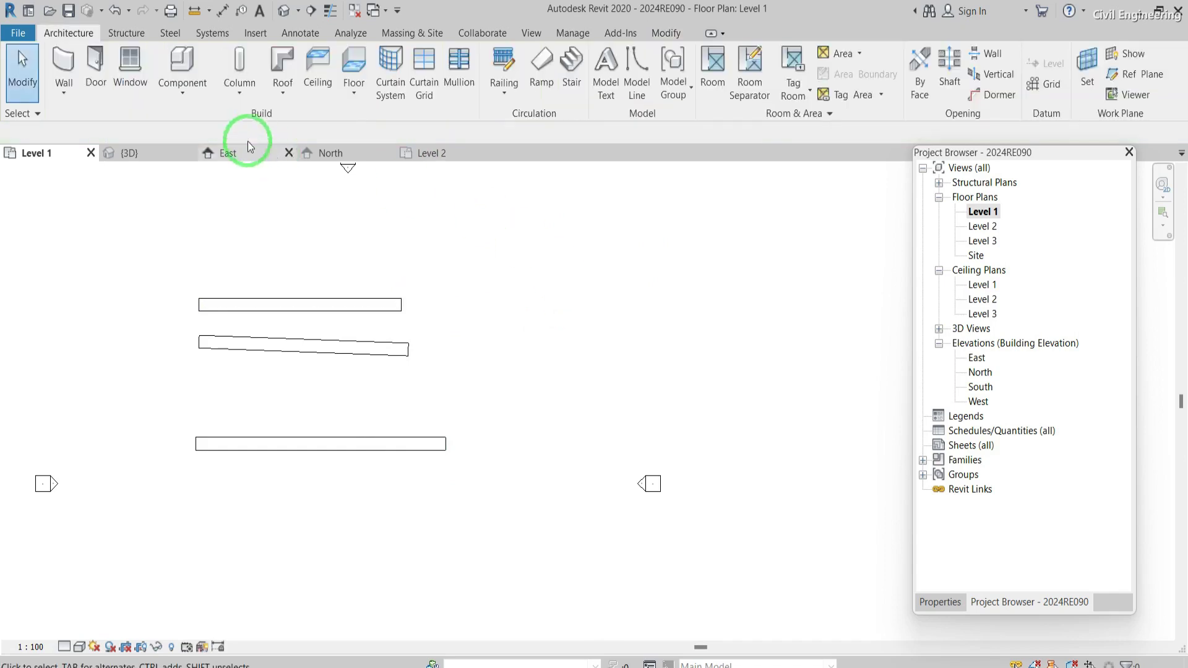
Switch the wall constraint from Depth to Height and draw a 16000-long horizontal wall
{"action": "key", "text": "w"}
{"action": "key", "text": "a"}
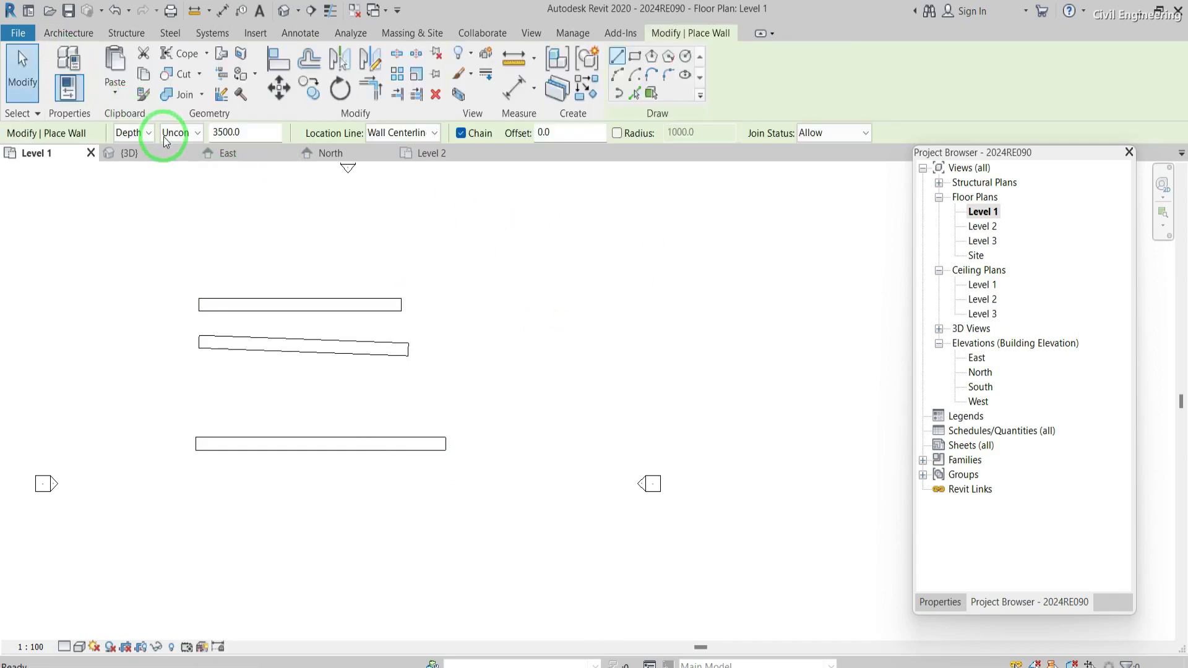
{"action": "left_click", "coordinate": [132, 132]}
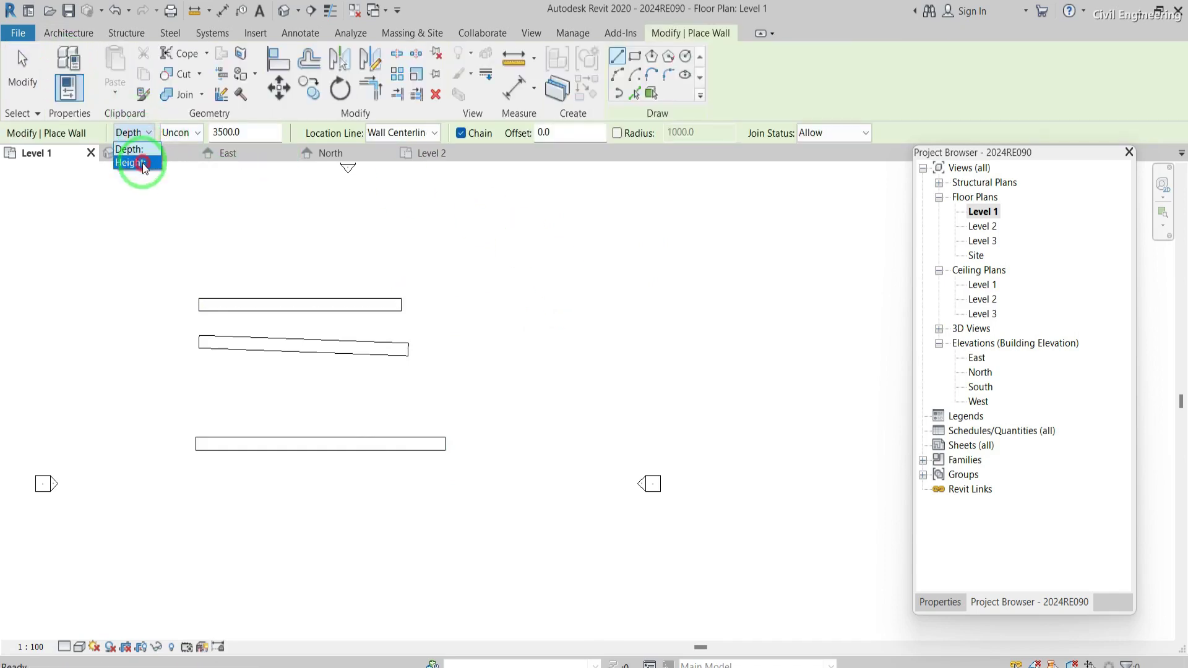
{"action": "left_click", "coordinate": [140, 162]}
{"action": "left_click", "coordinate": [476, 269]}
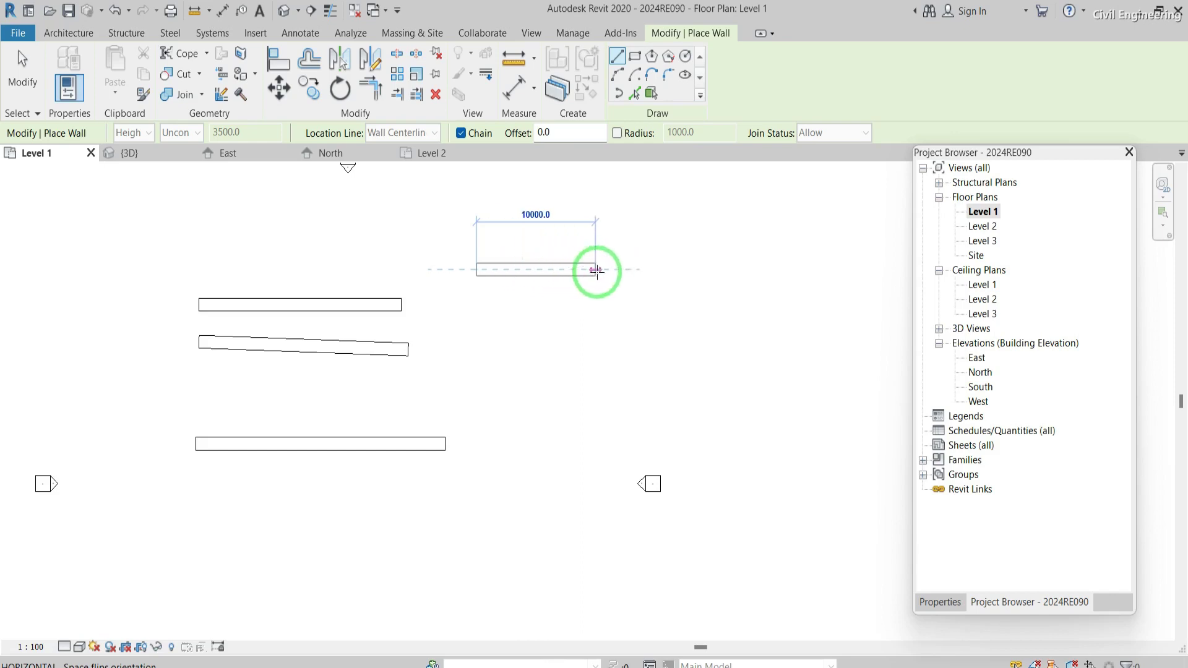
{"action": "left_click", "coordinate": [668, 269]}
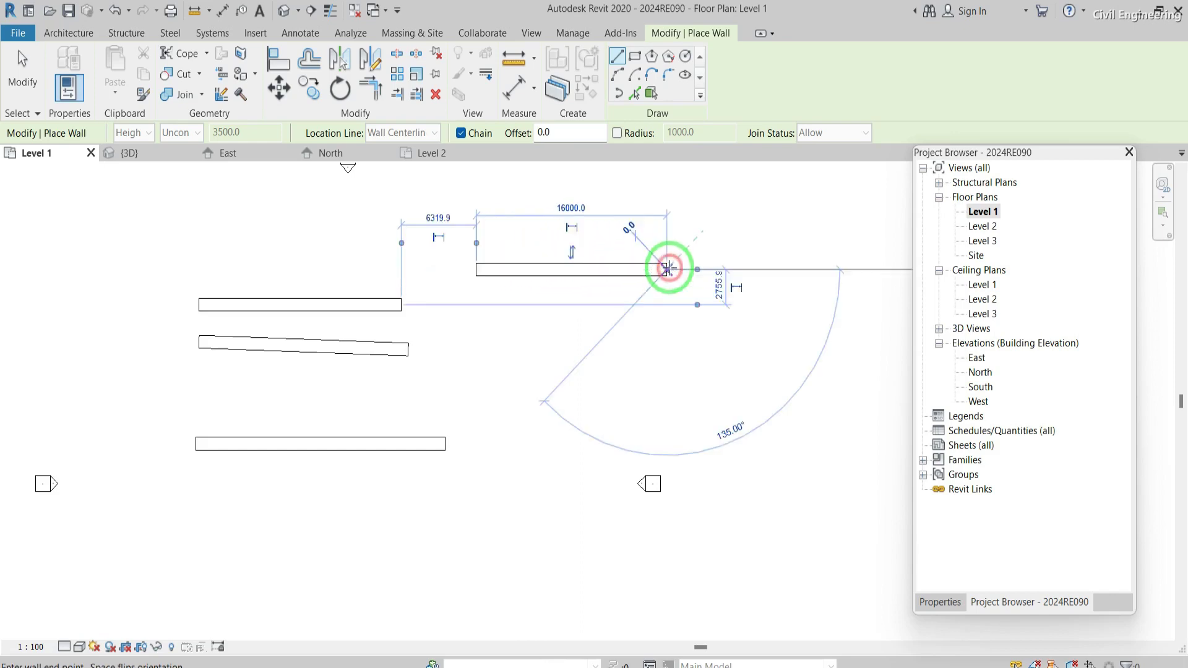
{"action": "key", "text": "Escape"}
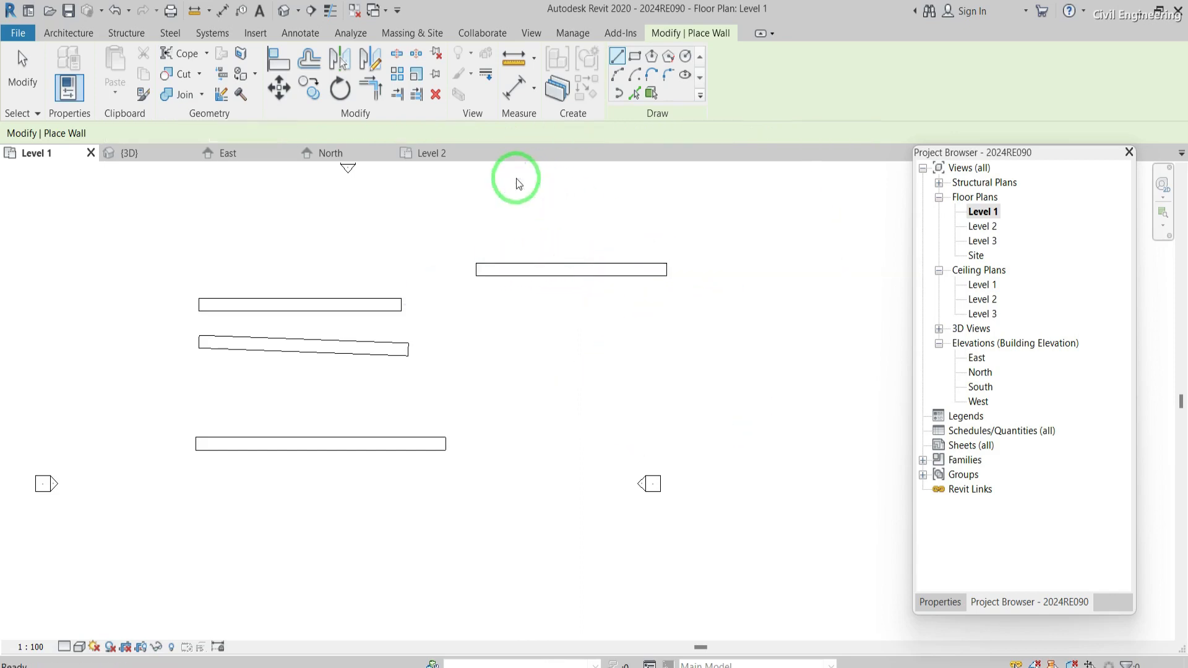
Set Location Line to Core Centerline and draw a 12000 wall right of the first
{"action": "left_click", "coordinate": [431, 134]}
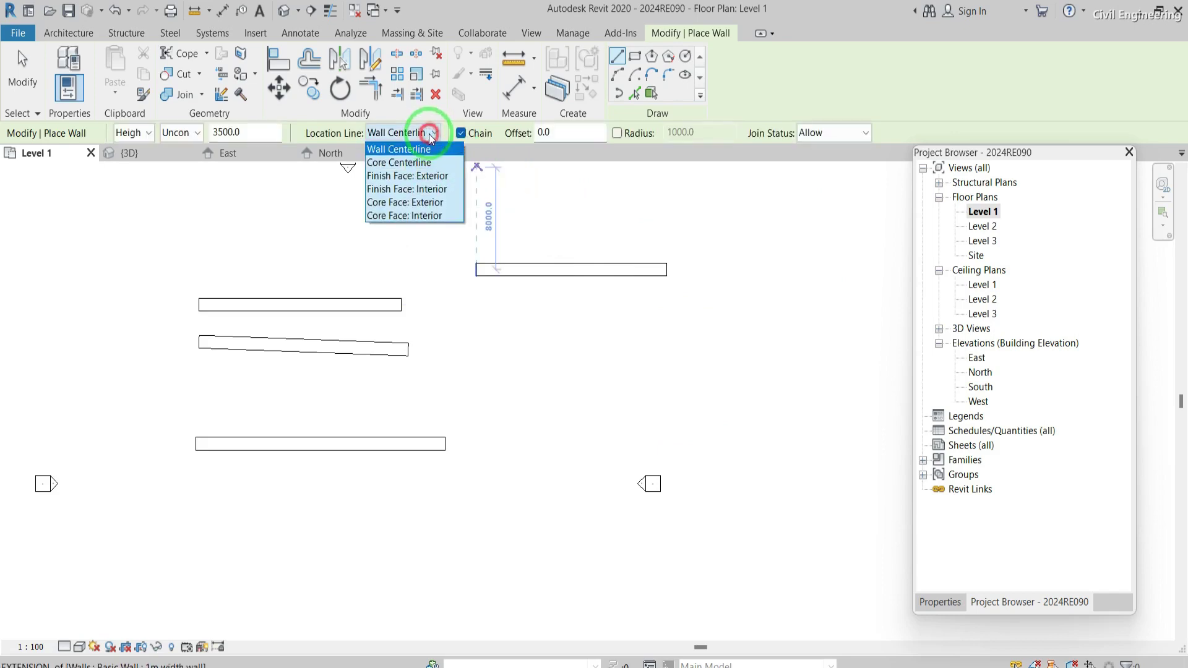
{"action": "left_click", "coordinate": [424, 162]}
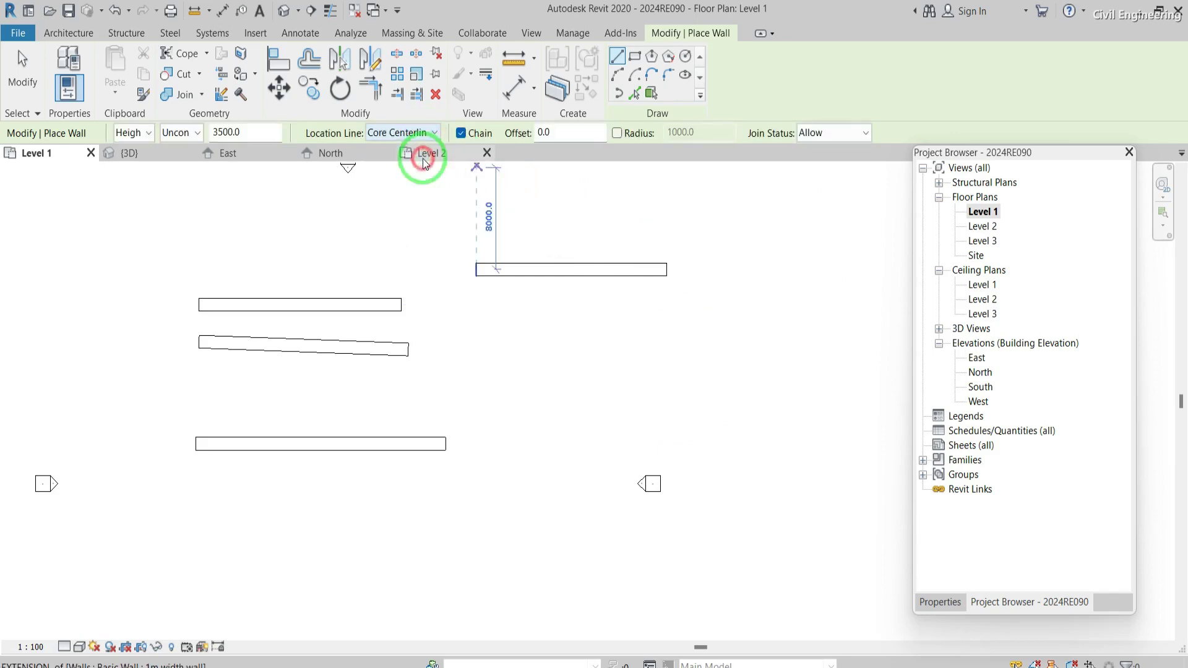
{"action": "left_click", "coordinate": [690, 270]}
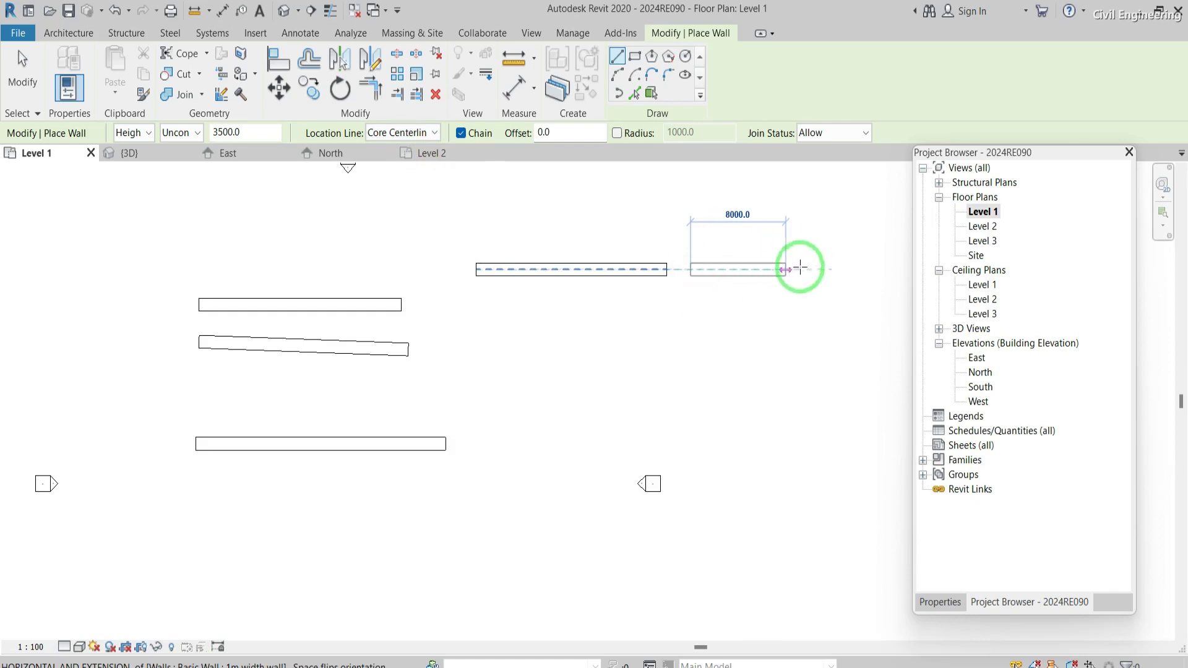
{"action": "left_click", "coordinate": [832, 269]}
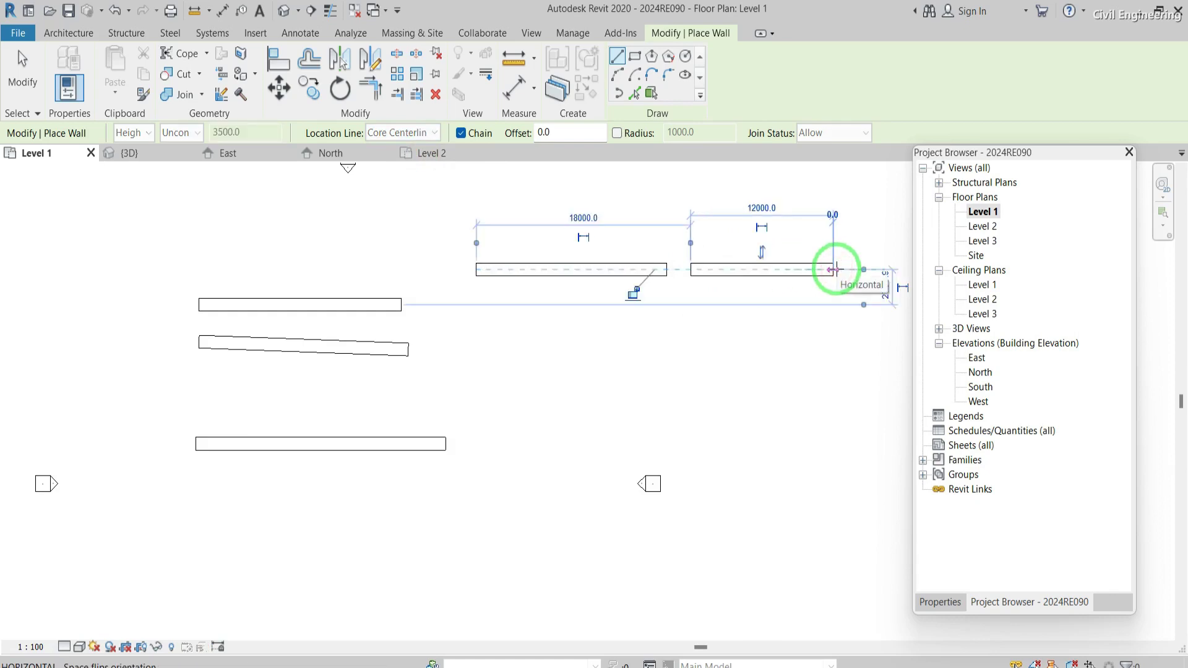
{"action": "key", "text": "Escape"}
{"action": "key", "text": "Escape"}
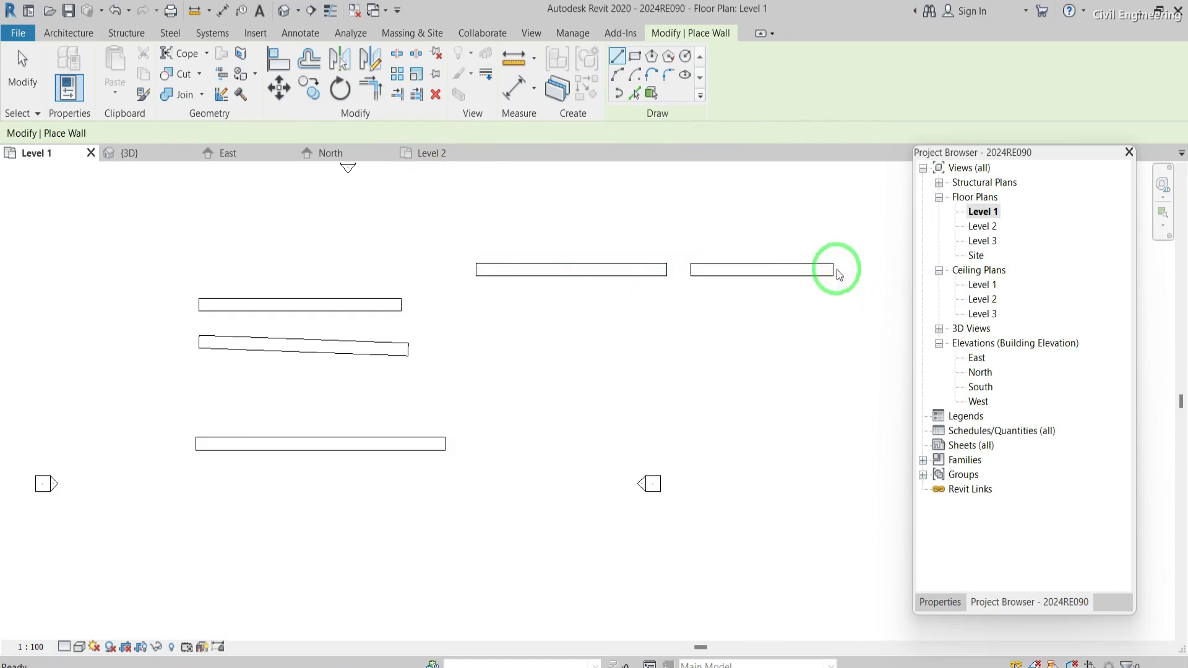
Draw a chained rectangular wall loop located by Finish Face: Exterior, then box-select walls across the plan
{"action": "left_click", "coordinate": [68, 60]}
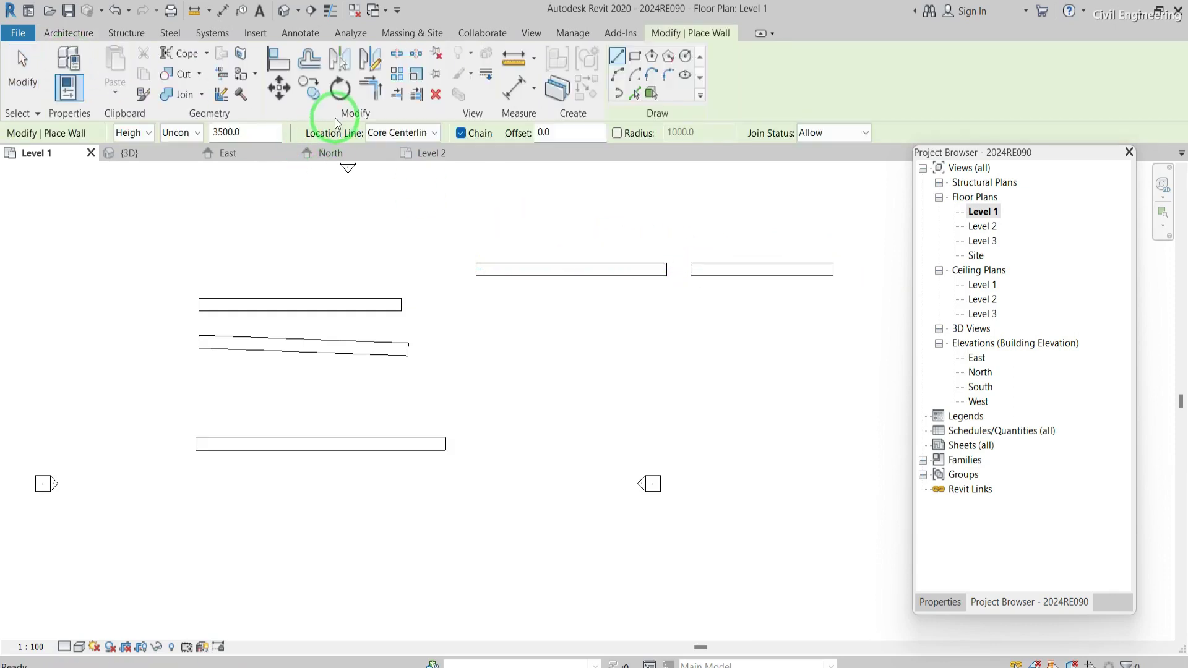
{"action": "left_click", "coordinate": [426, 133]}
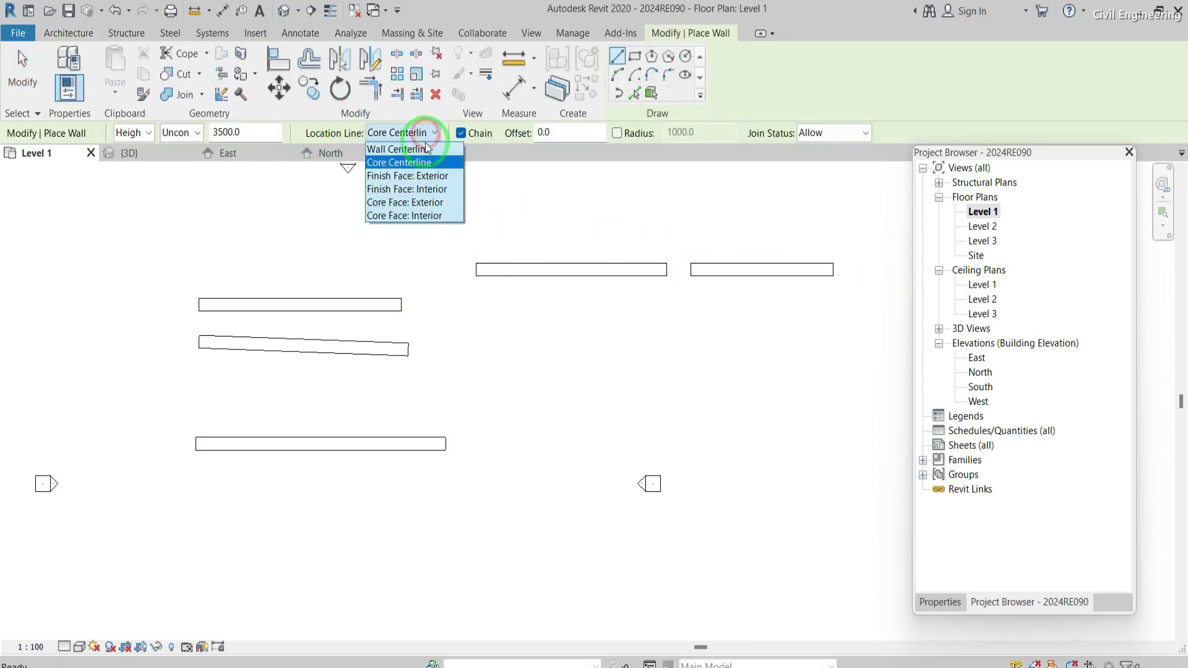
{"action": "left_click", "coordinate": [425, 180]}
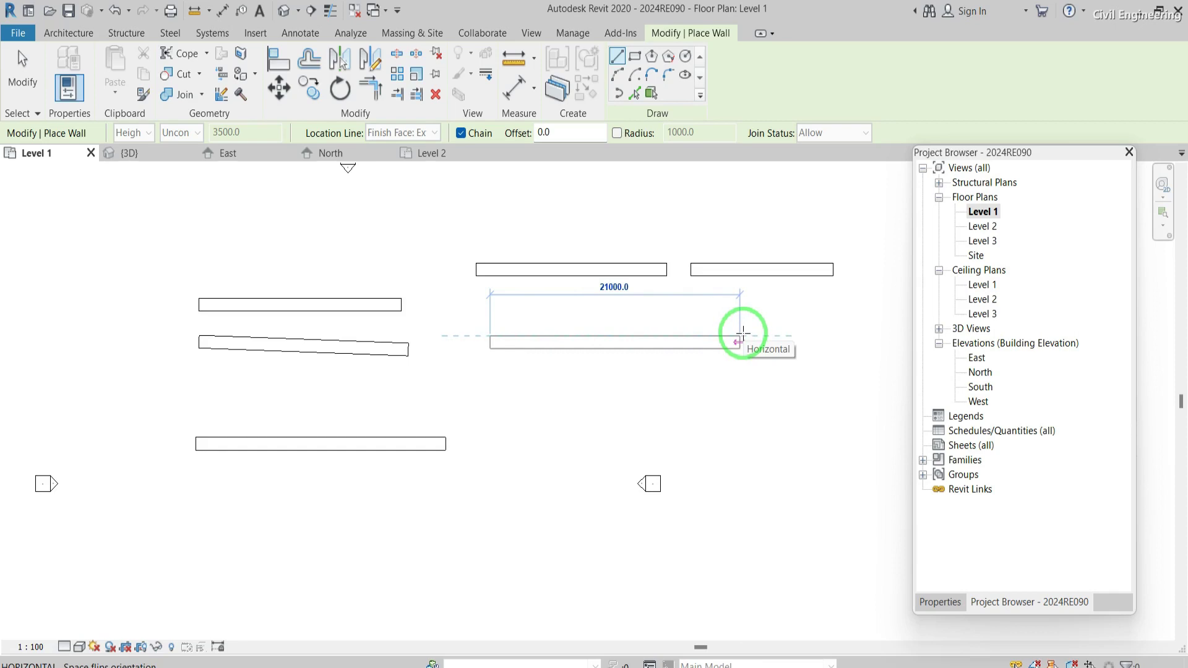
{"action": "left_click", "coordinate": [775, 336]}
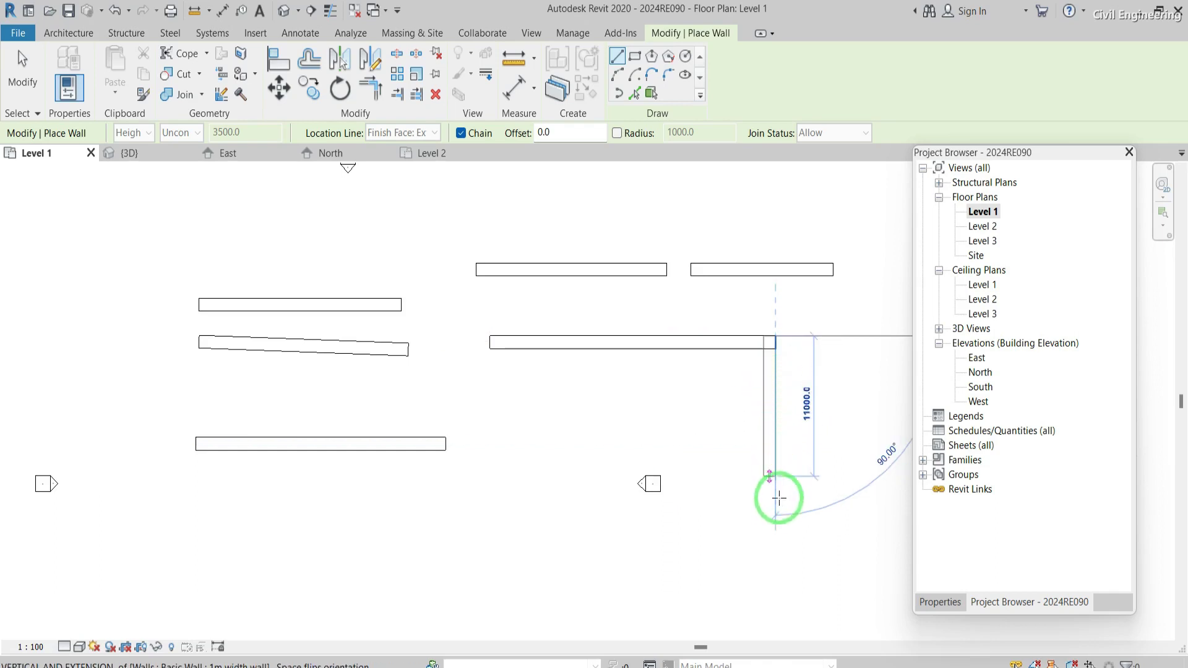
{"action": "left_click", "coordinate": [775, 524]}
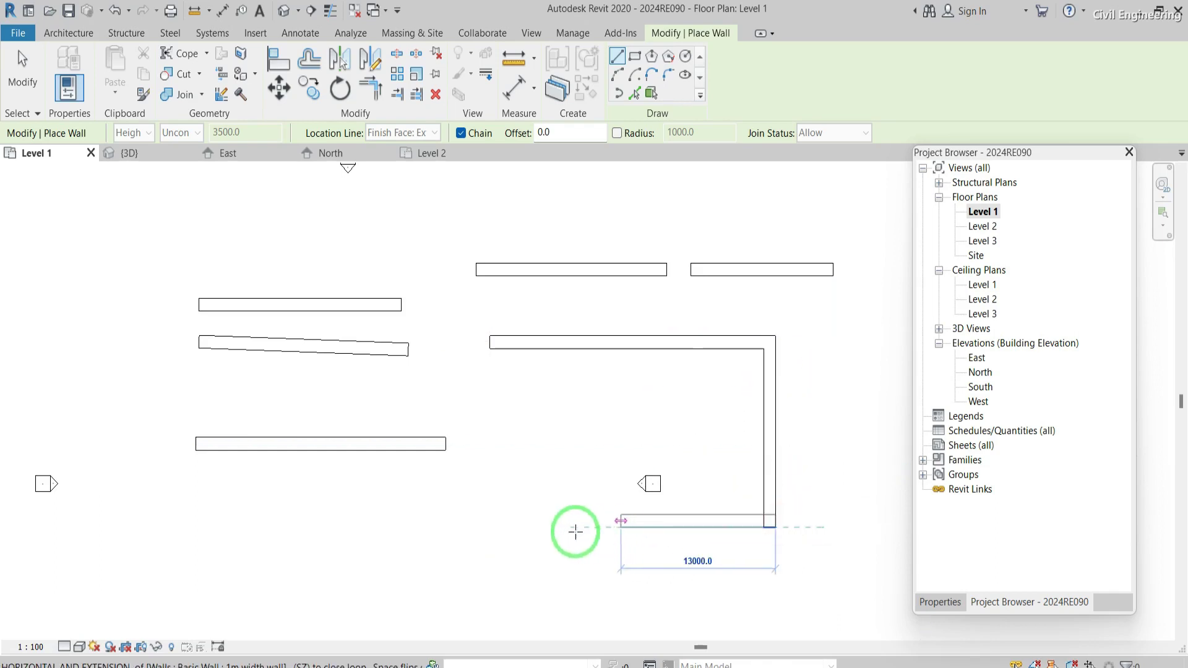
{"action": "left_click", "coordinate": [490, 528]}
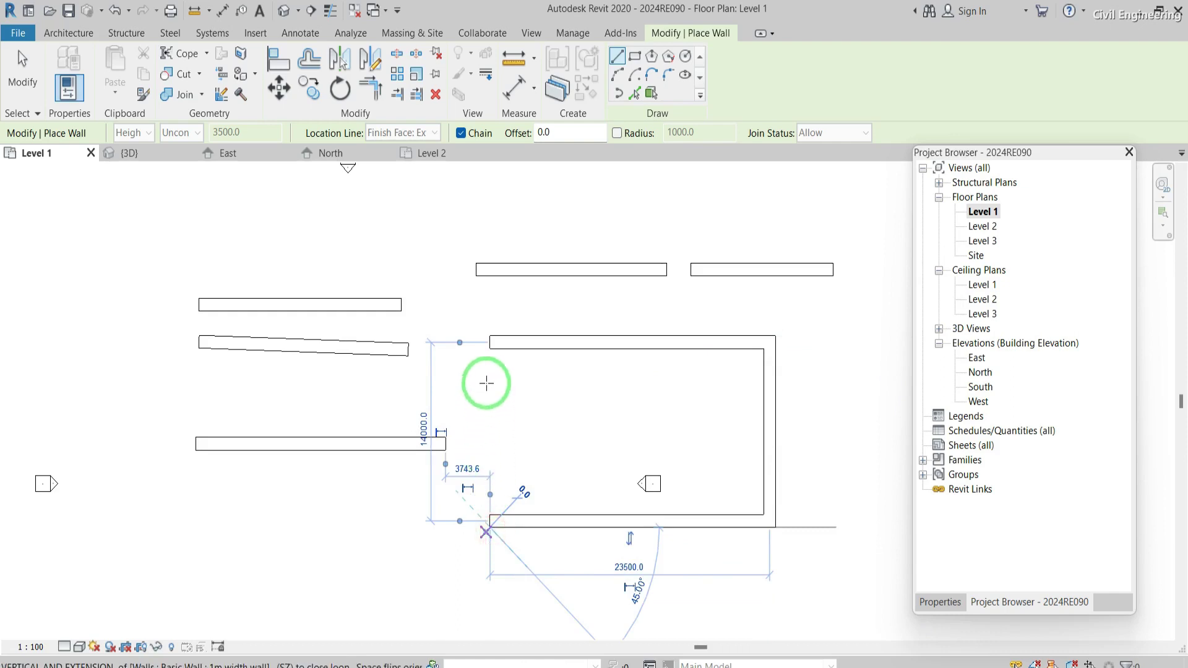
{"action": "left_click", "coordinate": [488, 339]}
{"action": "key", "text": "Escape"}
{"action": "key", "text": "Escape"}
{"action": "scroll", "coordinate": [426, 335], "scroll_direction": "down", "scroll_amount": 5}
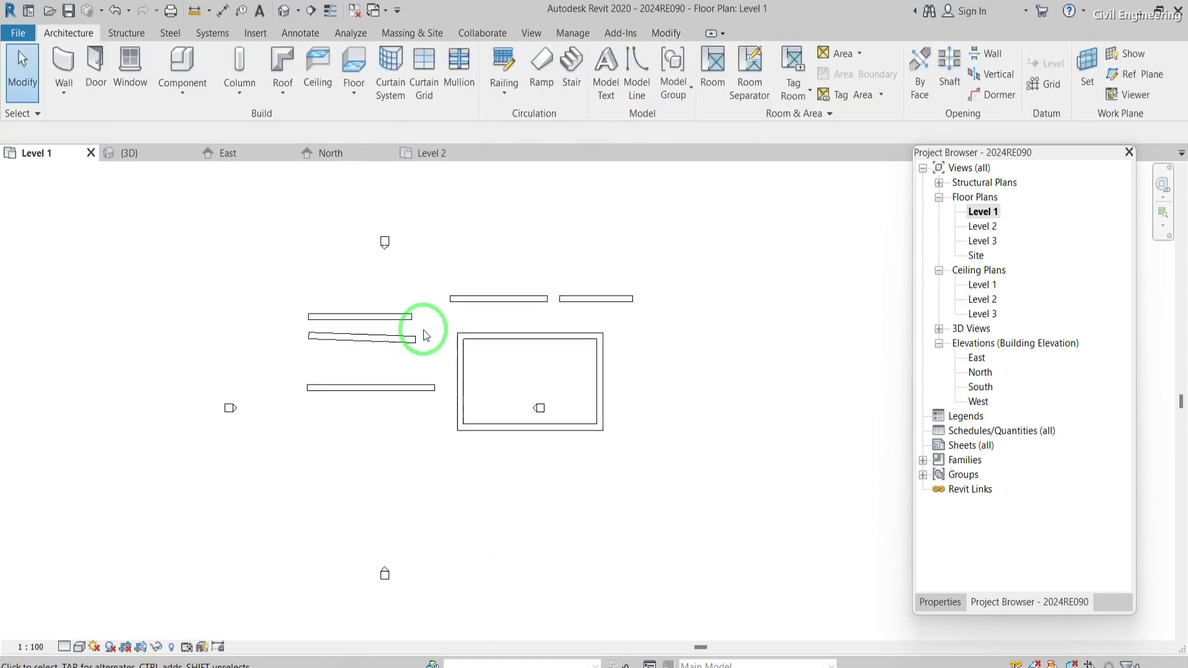
{"action": "left_click_drag", "start_coordinate": [606, 364], "coordinate": [339, 297]}
Delete the selected walls and then the two remaining walls
{"action": "key", "text": "Delete"}
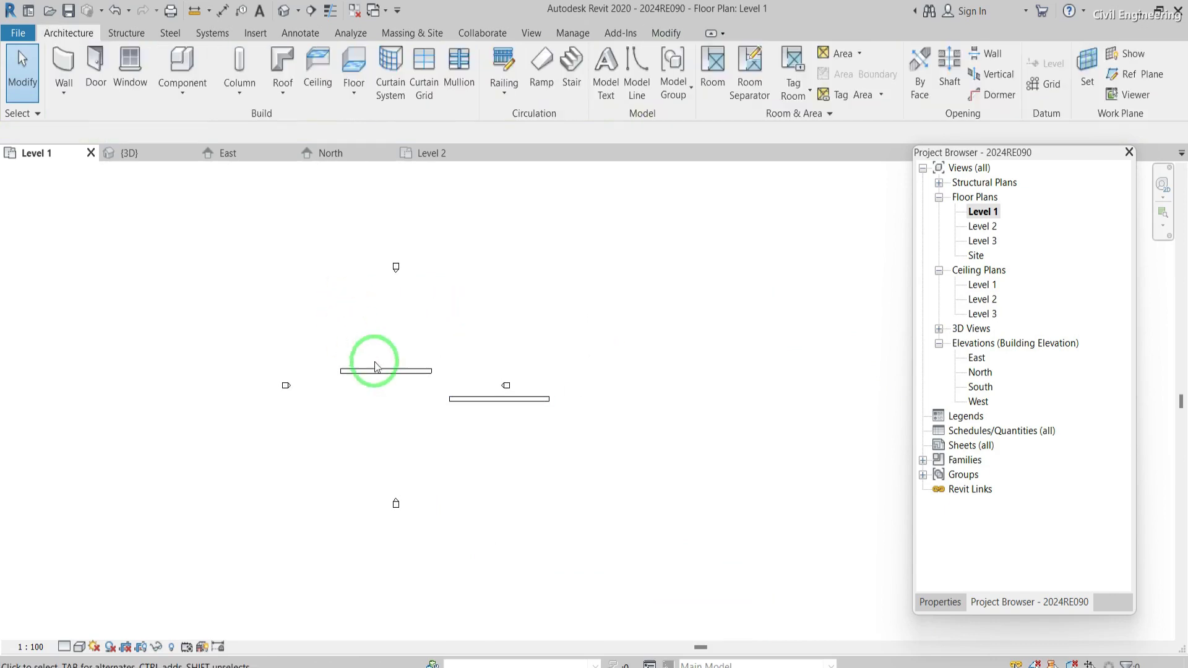
{"action": "left_click_drag", "start_coordinate": [463, 431], "coordinate": [391, 349]}
{"action": "key", "text": "Delete"}
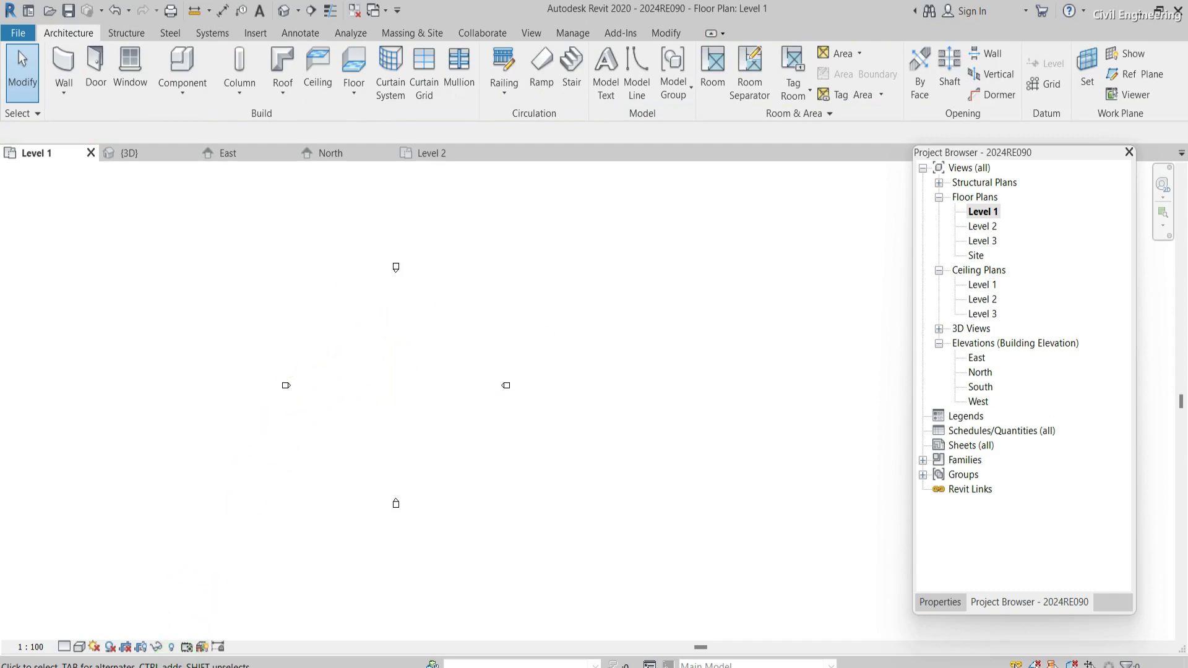
Draw a single 5000-long wall located by Wall Centerline
{"action": "key", "text": "w"}
{"action": "key", "text": "a"}
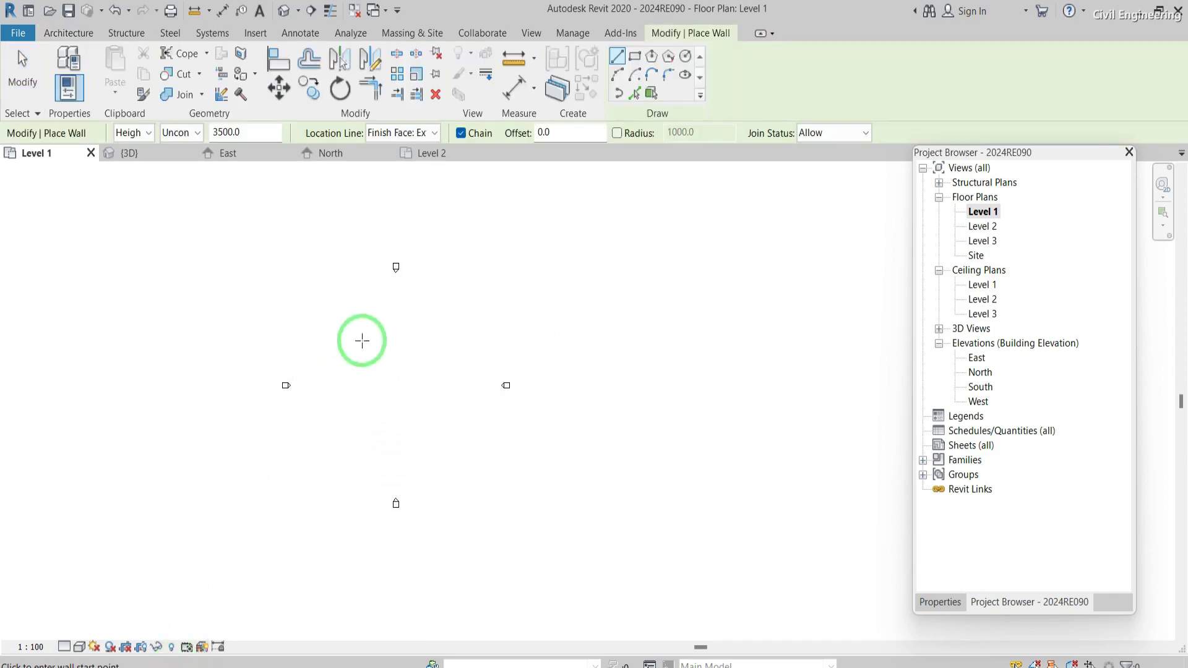
{"action": "left_click", "coordinate": [420, 137]}
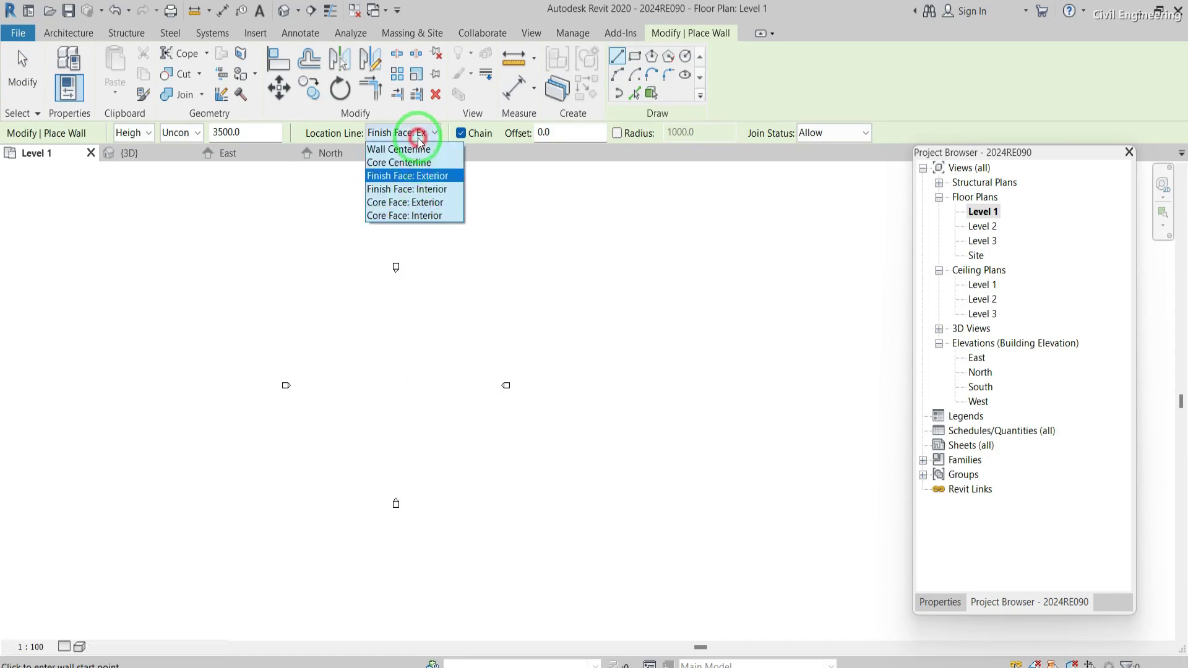
{"action": "left_click", "coordinate": [418, 151]}
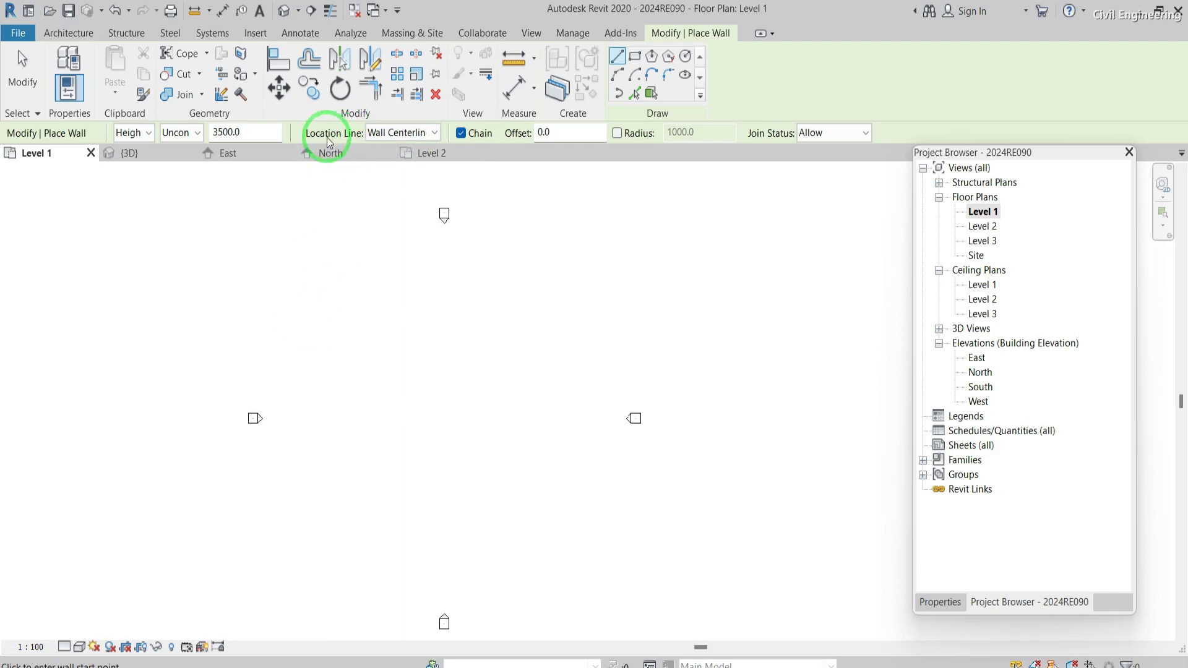
{"action": "left_click", "coordinate": [300, 324]}
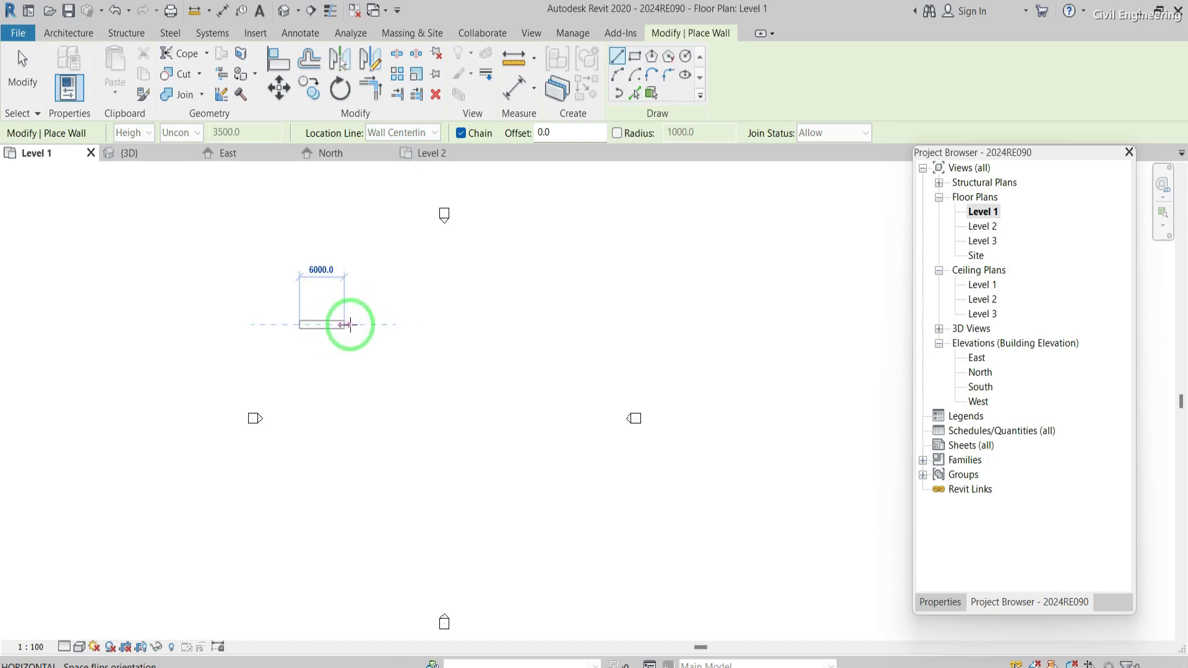
{"action": "type", "text": "50"}
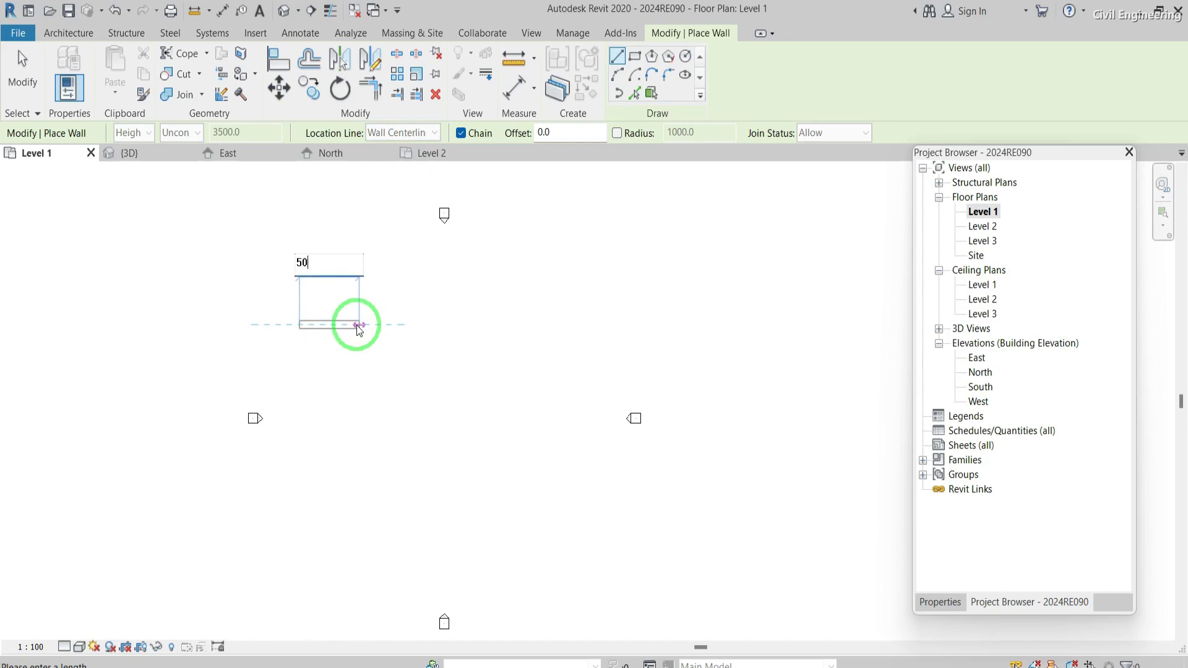
{"action": "type", "text": "00"}
{"action": "key", "text": "Return"}
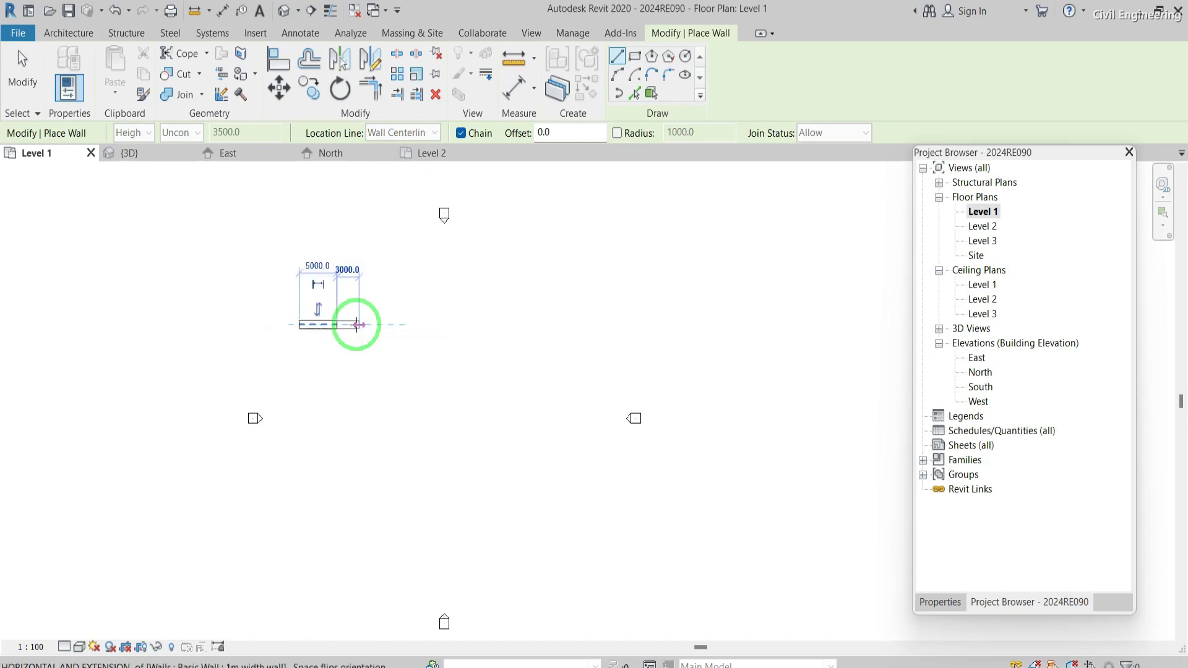
{"action": "key", "text": "Escape"}
{"action": "key", "text": "Escape"}
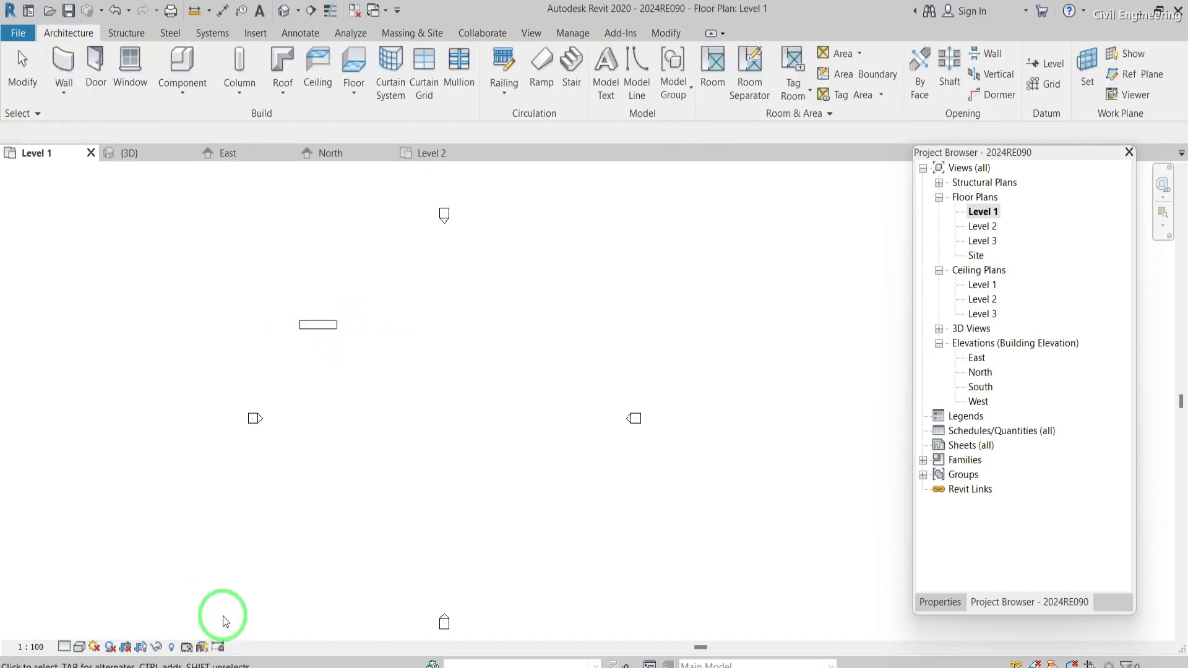
Zoom in and select the lone wall to confirm its 5000.0 length, then restart the Wall tool
{"action": "scroll", "coordinate": [295, 315], "scroll_direction": "up", "scroll_amount": 2}
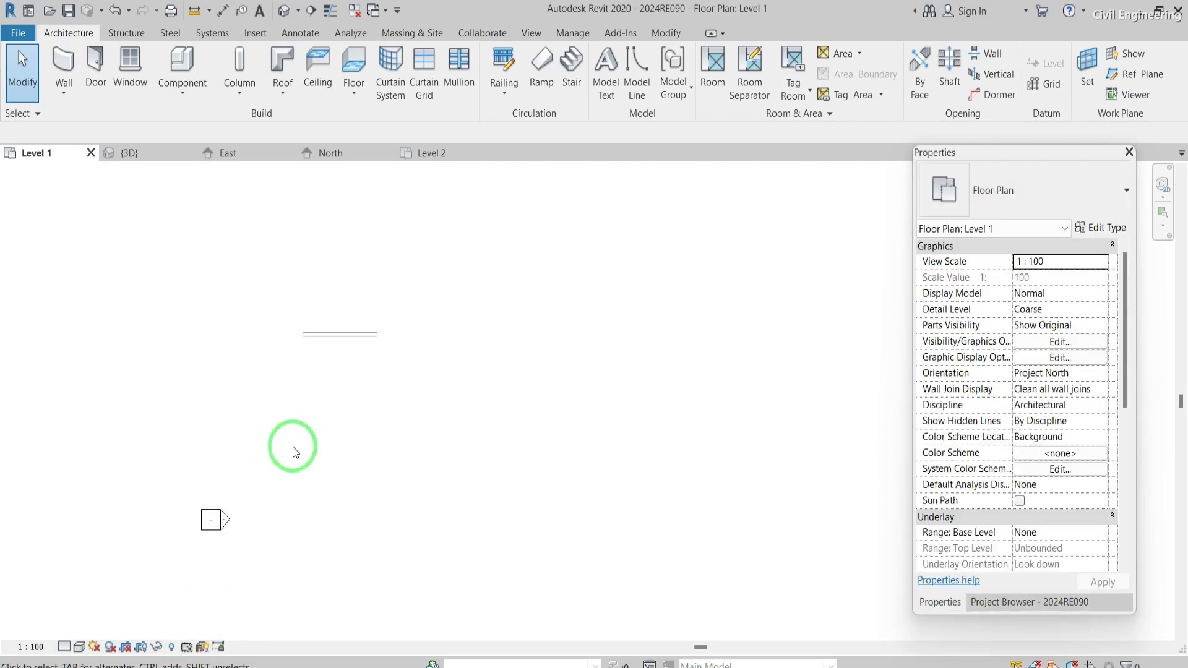
{"action": "scroll", "coordinate": [318, 374], "scroll_direction": "up", "scroll_amount": 1}
{"action": "left_click", "coordinate": [334, 320]}
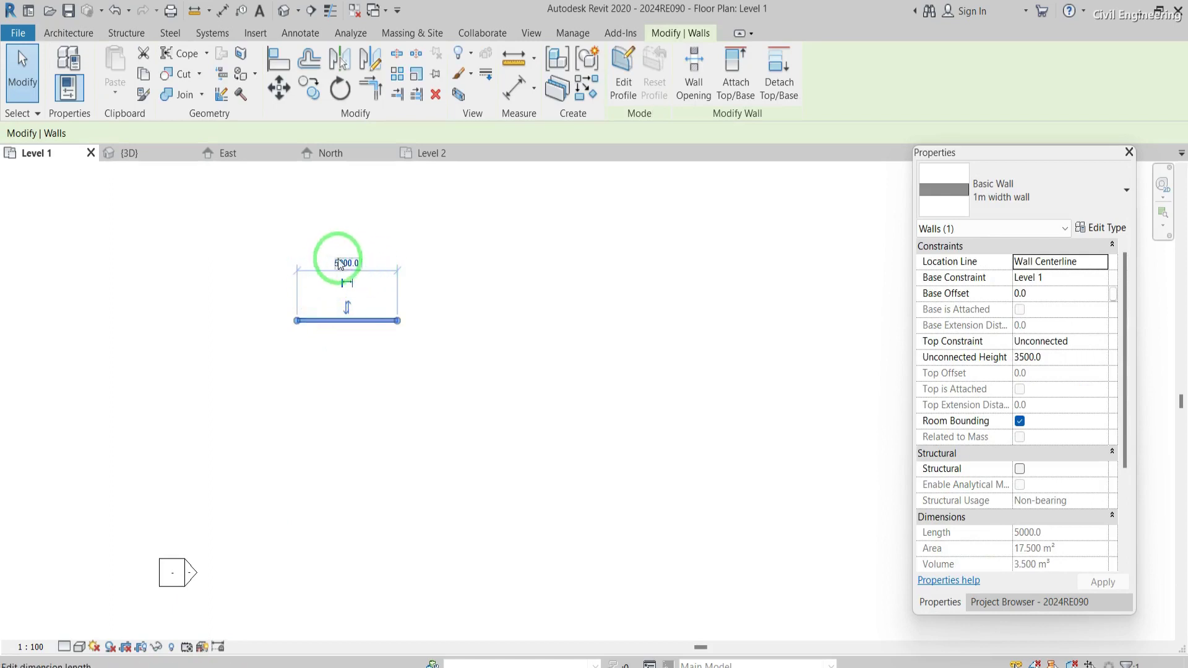
{"action": "scroll", "coordinate": [329, 259], "scroll_direction": "up", "scroll_amount": 2}
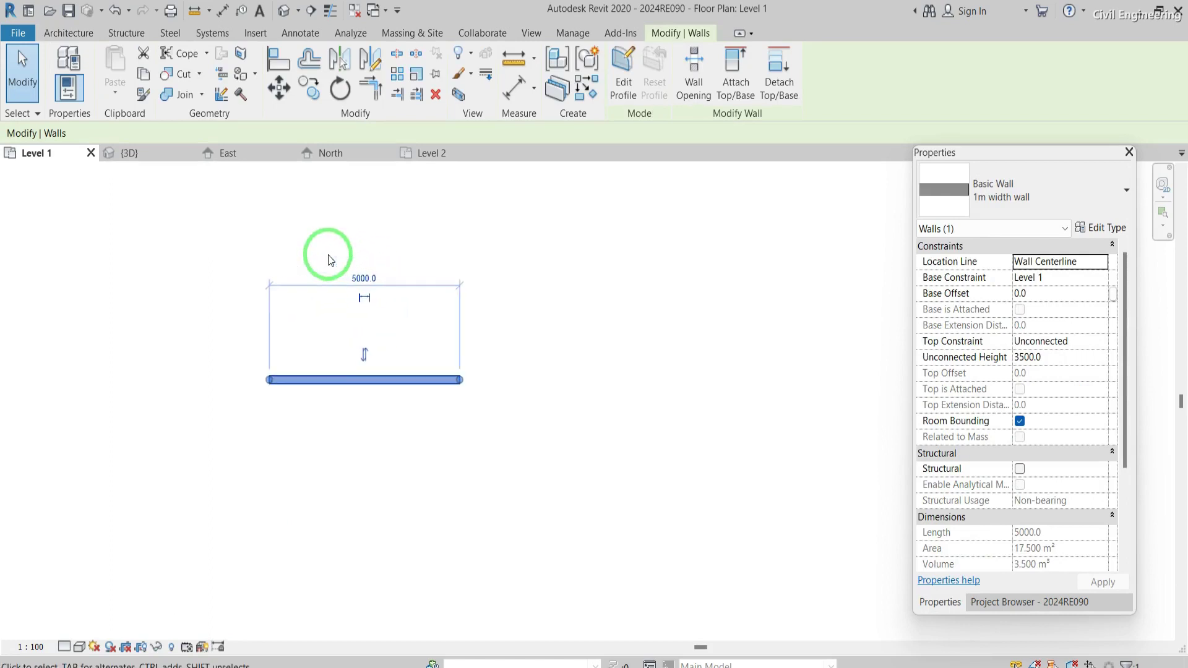
{"action": "left_click", "coordinate": [76, 39]}
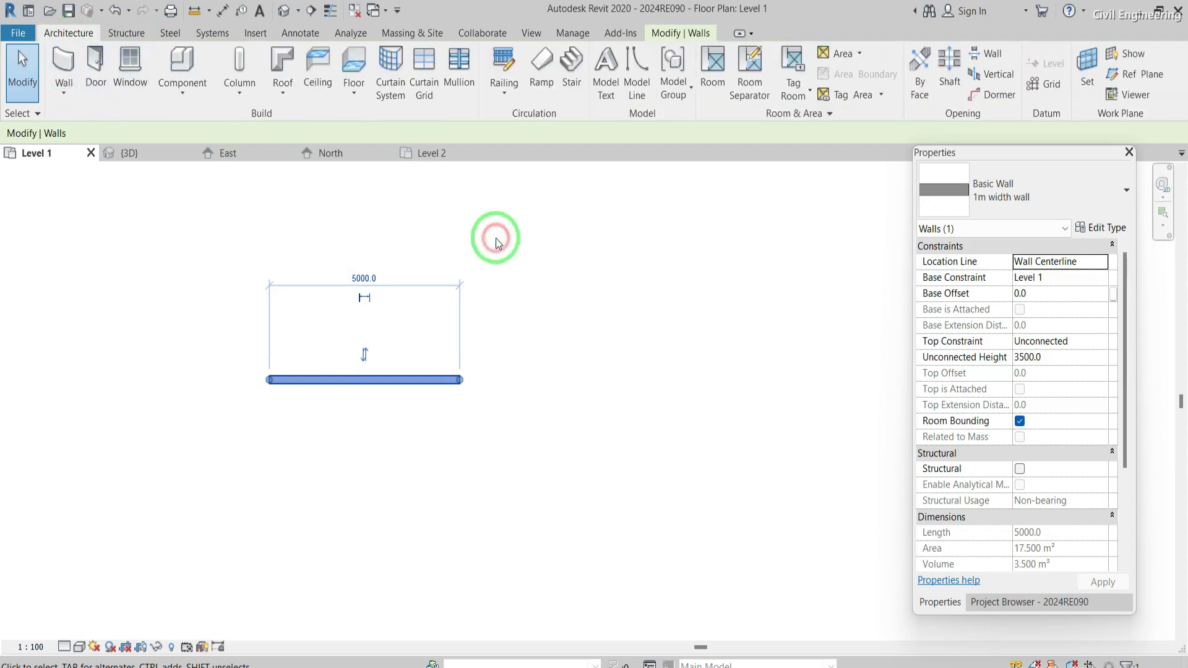
{"action": "left_click", "coordinate": [63, 68]}
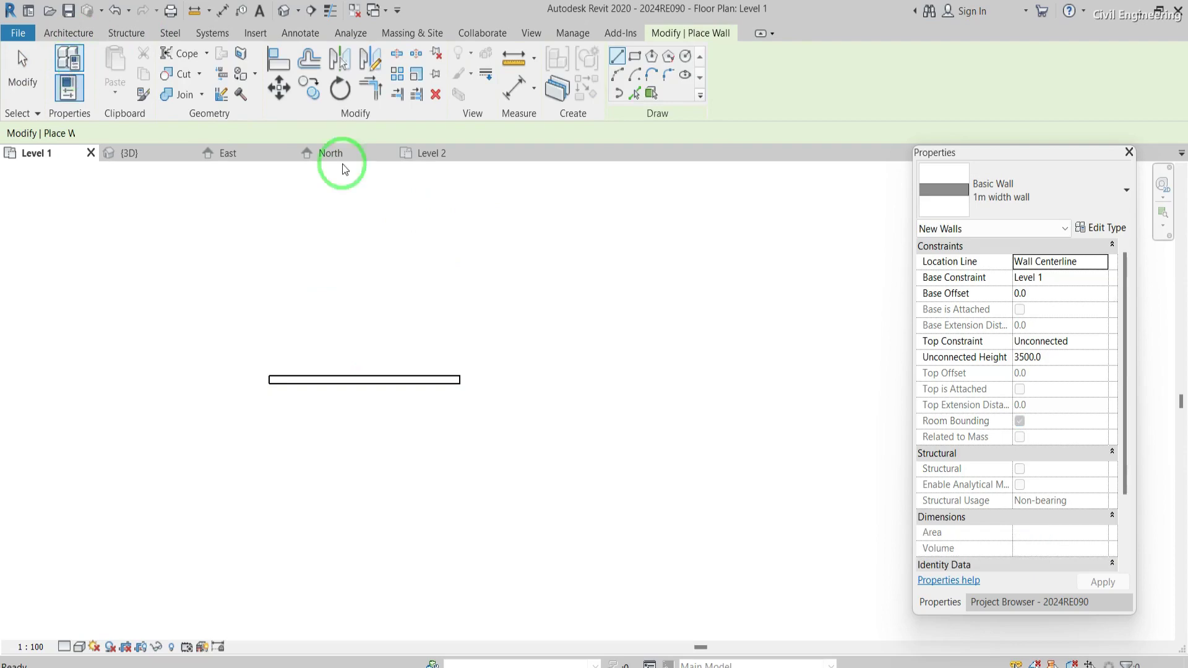
Draw a chained closed square of four 5000-long walls
{"action": "left_click", "coordinate": [486, 217]}
{"action": "scroll", "coordinate": [601, 217], "scroll_direction": "down", "scroll_amount": 2}
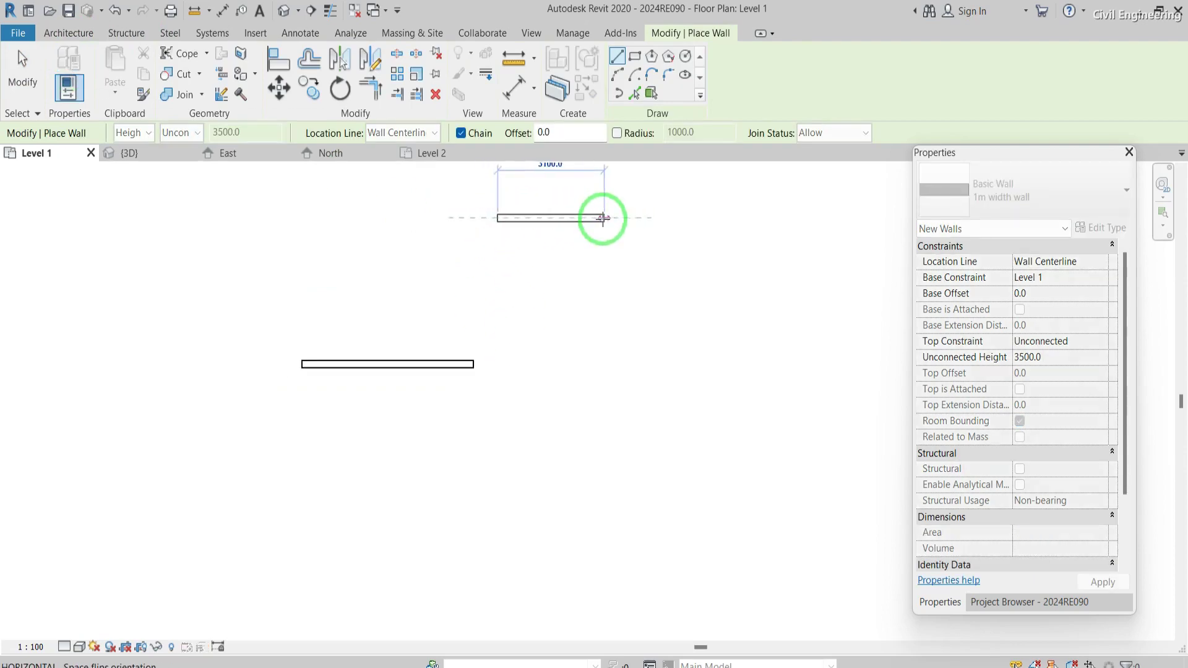
{"action": "scroll", "coordinate": [602, 218], "scroll_direction": "down", "scroll_amount": 3}
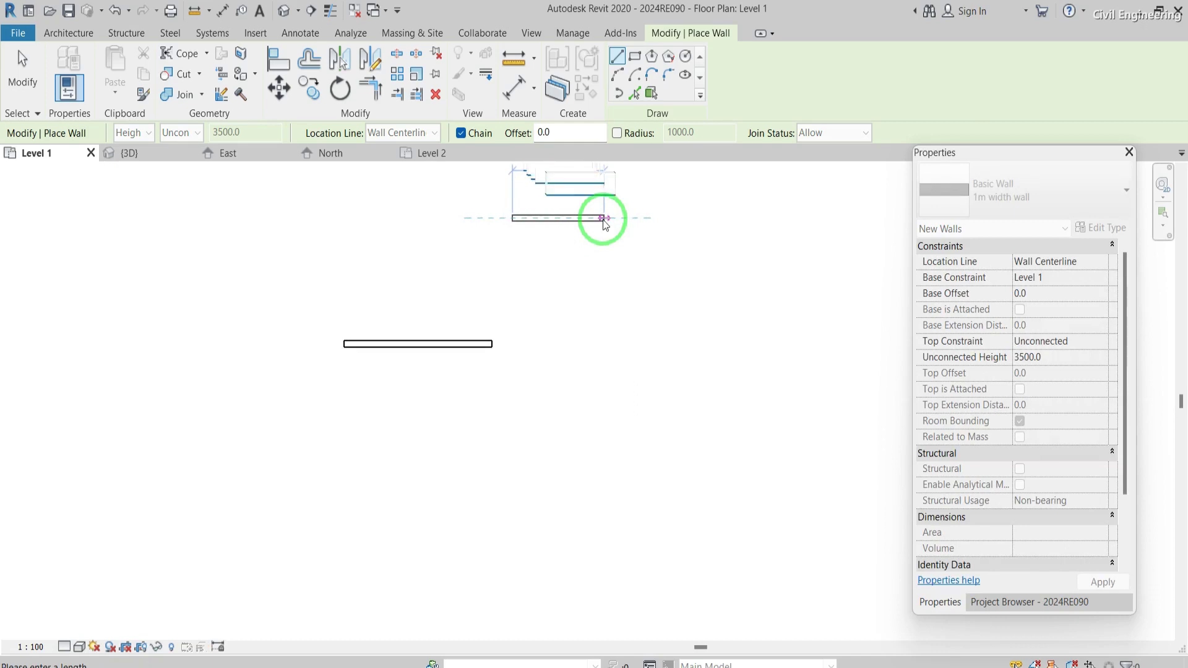
{"action": "type", "text": "5000"}
{"action": "scroll", "coordinate": [604, 221], "scroll_direction": "down", "scroll_amount": 3}
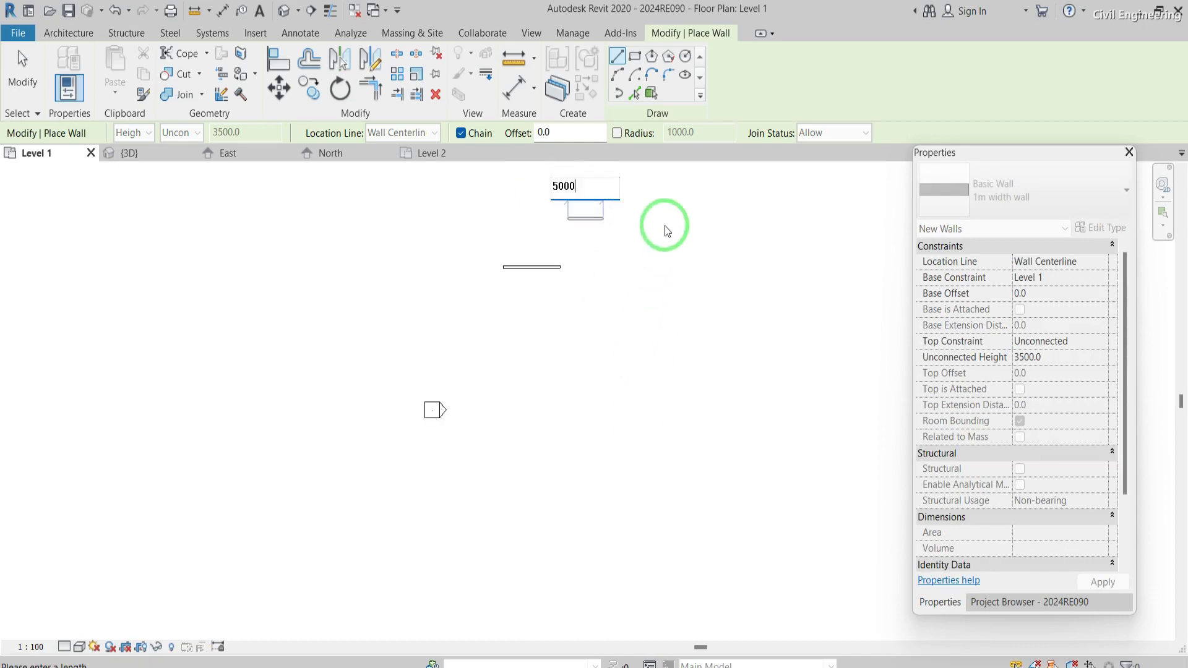
{"action": "scroll", "coordinate": [664, 230], "scroll_direction": "up", "scroll_amount": 2}
{"action": "key", "text": "Return"}
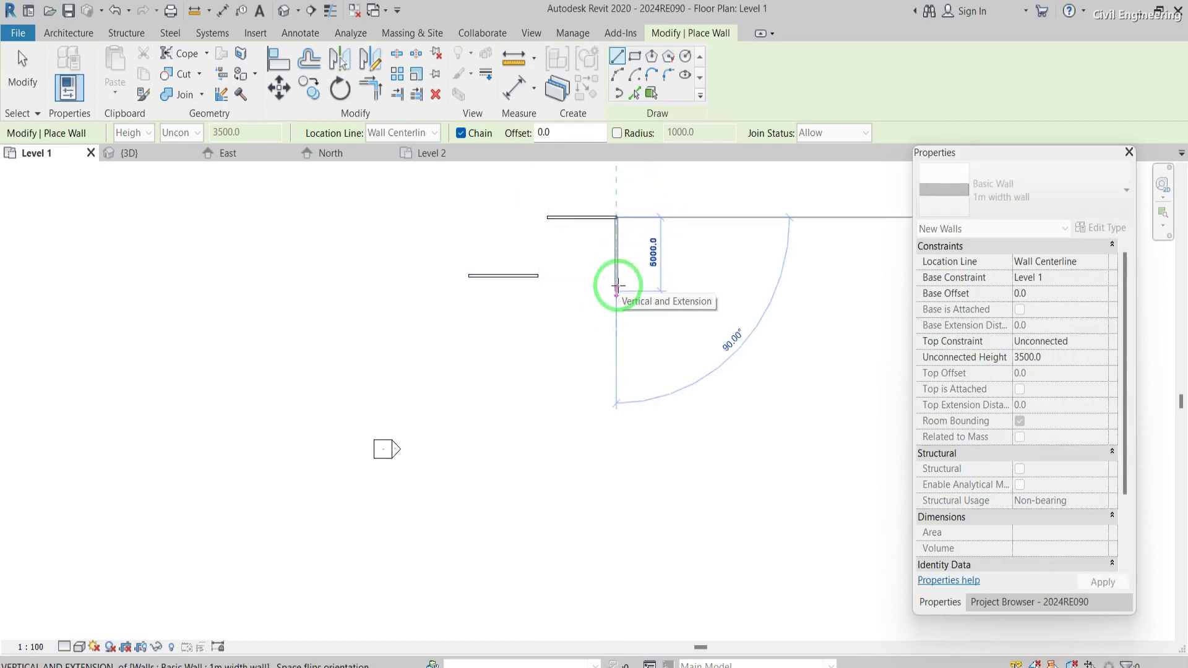
{"action": "left_click", "coordinate": [616, 288]}
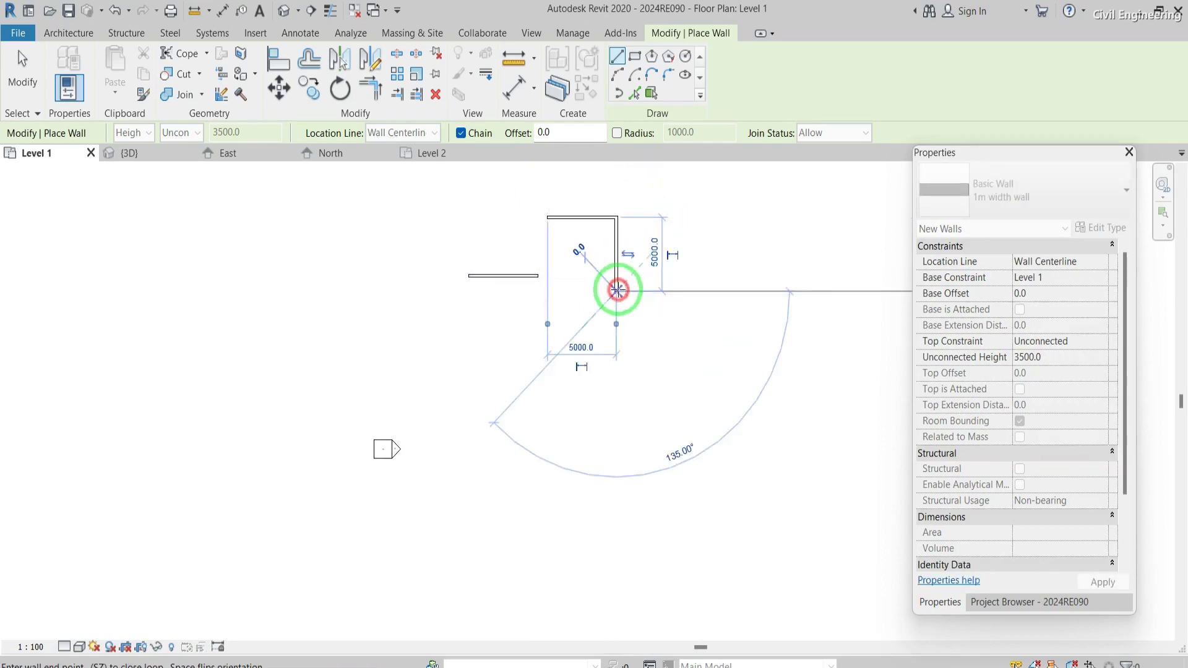
{"action": "left_click", "coordinate": [547, 291]}
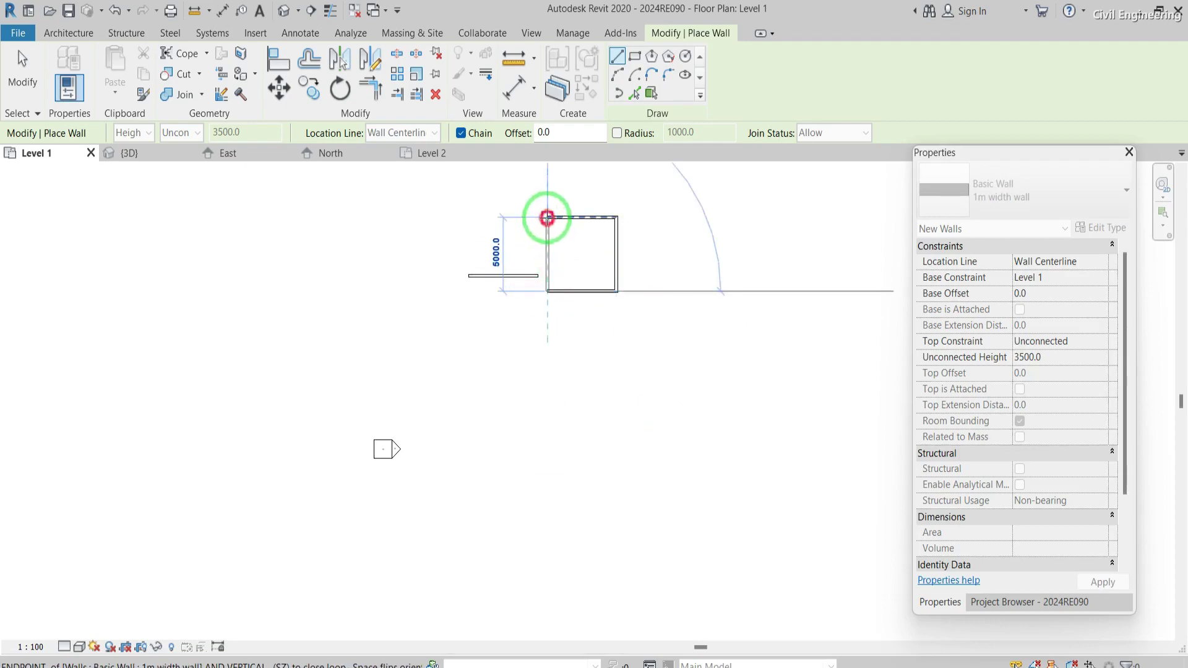
{"action": "left_click", "coordinate": [546, 218]}
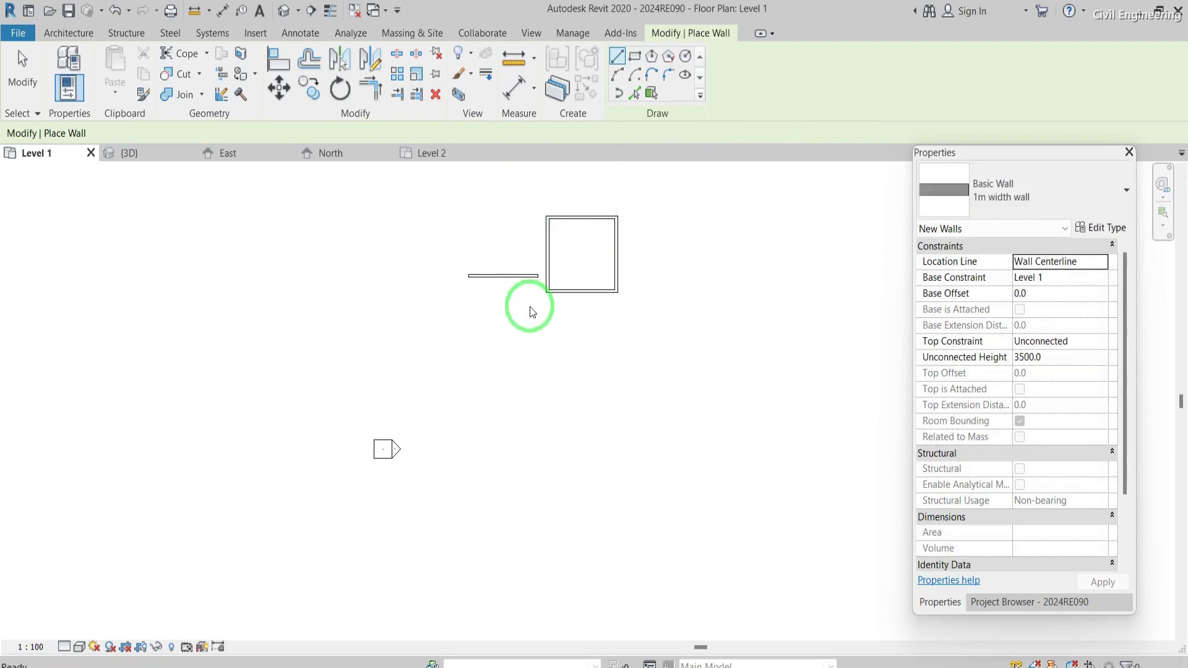
{"action": "key", "text": "Escape"}
{"action": "key", "text": "Escape"}
Delete the short leftover wall
{"action": "left_click", "coordinate": [500, 274]}
{"action": "key", "text": "Delete"}
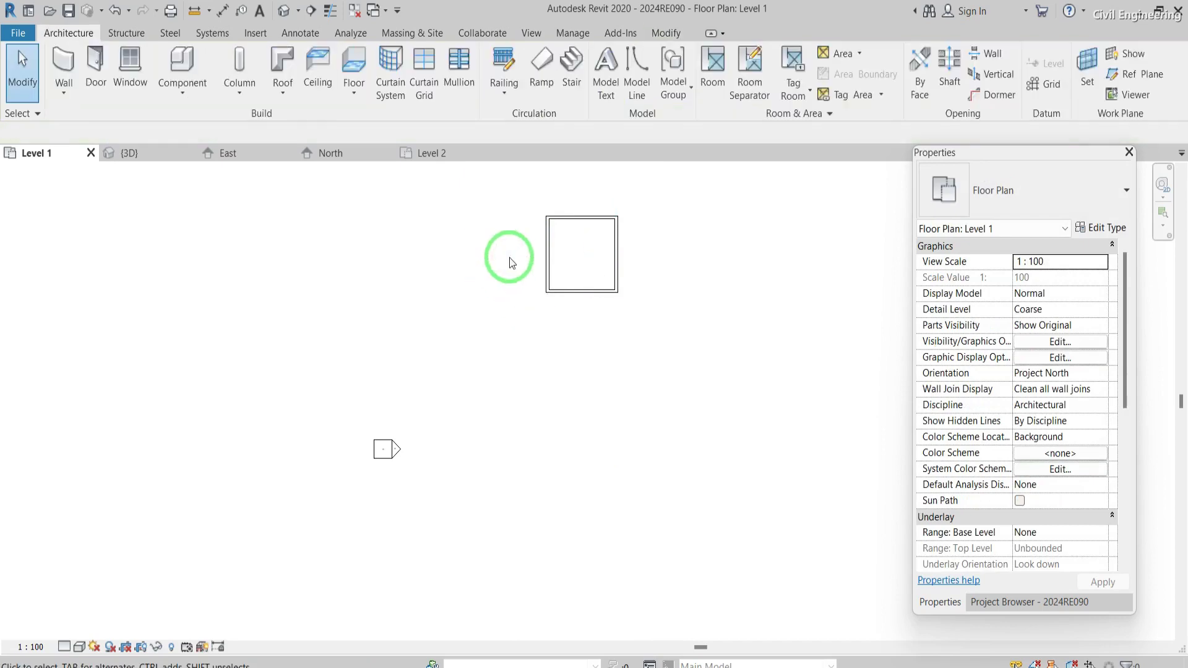
{"action": "scroll", "coordinate": [656, 240], "scroll_direction": "up", "scroll_amount": 3}
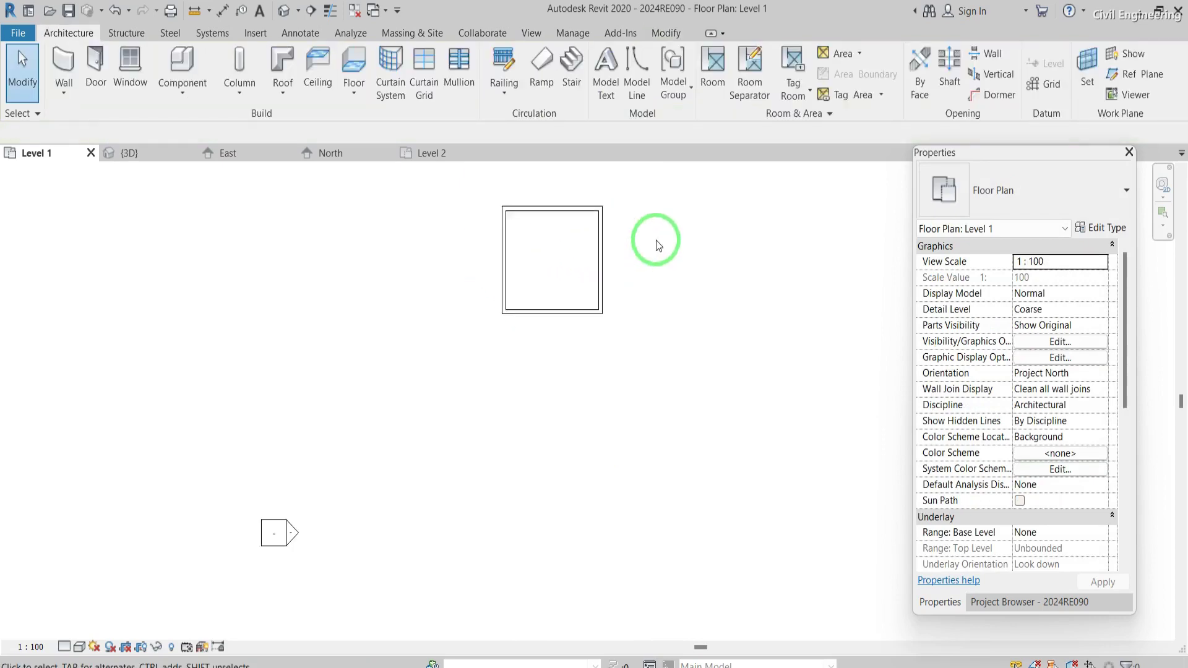
Check the top and right walls' 5000 lengths by moving temporary dimension witness lines
{"action": "left_click", "coordinate": [530, 201]}
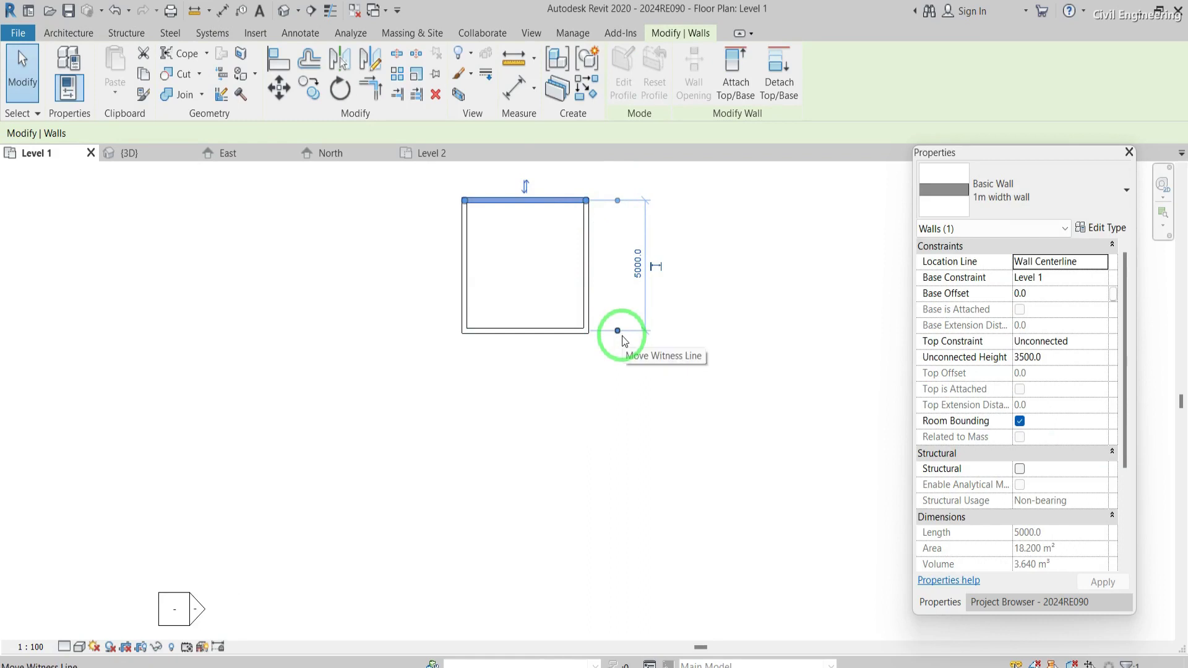
{"action": "left_click", "coordinate": [587, 297]}
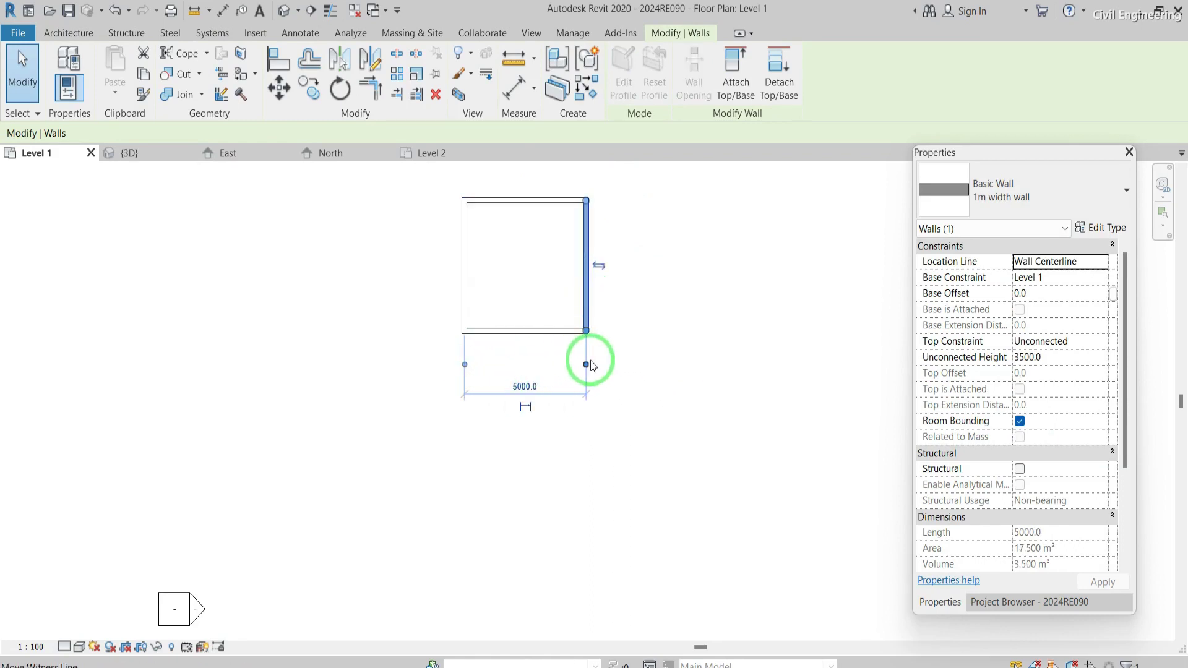
{"action": "scroll", "coordinate": [587, 361], "scroll_direction": "up", "scroll_amount": 4}
{"action": "left_click_drag", "start_coordinate": [580, 370], "coordinate": [568, 266]}
{"action": "left_click_drag", "start_coordinate": [579, 373], "coordinate": [590, 285]}
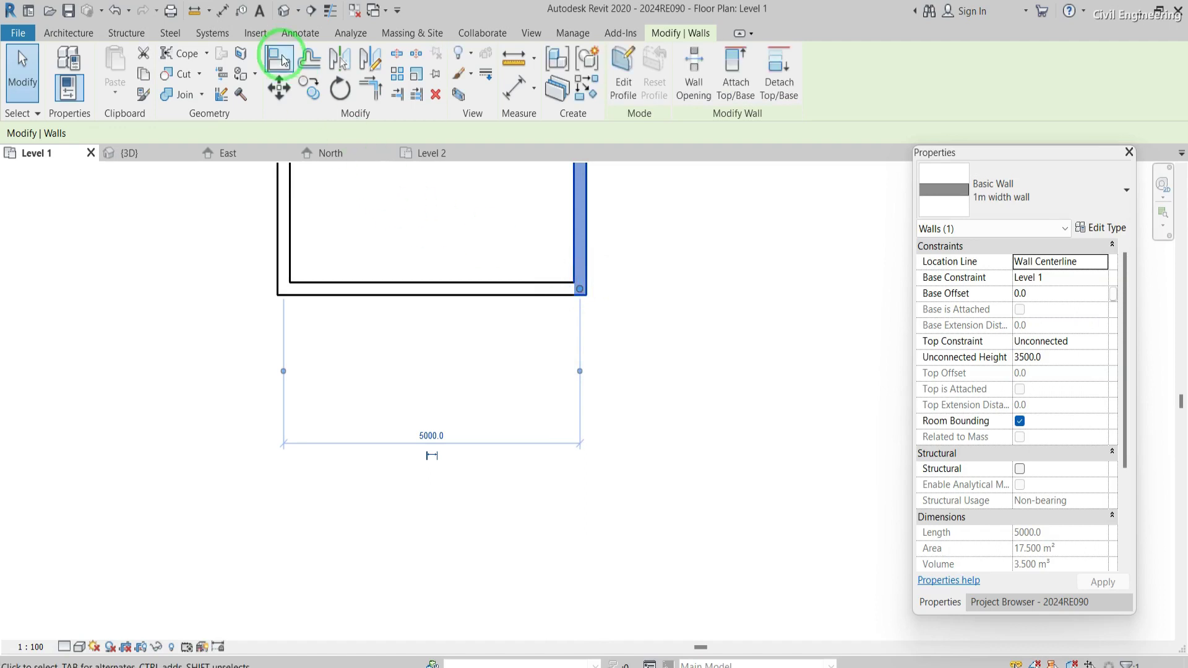
Clear the wall selection and bring up the Annotate tools
{"action": "left_click", "coordinate": [572, 34]}
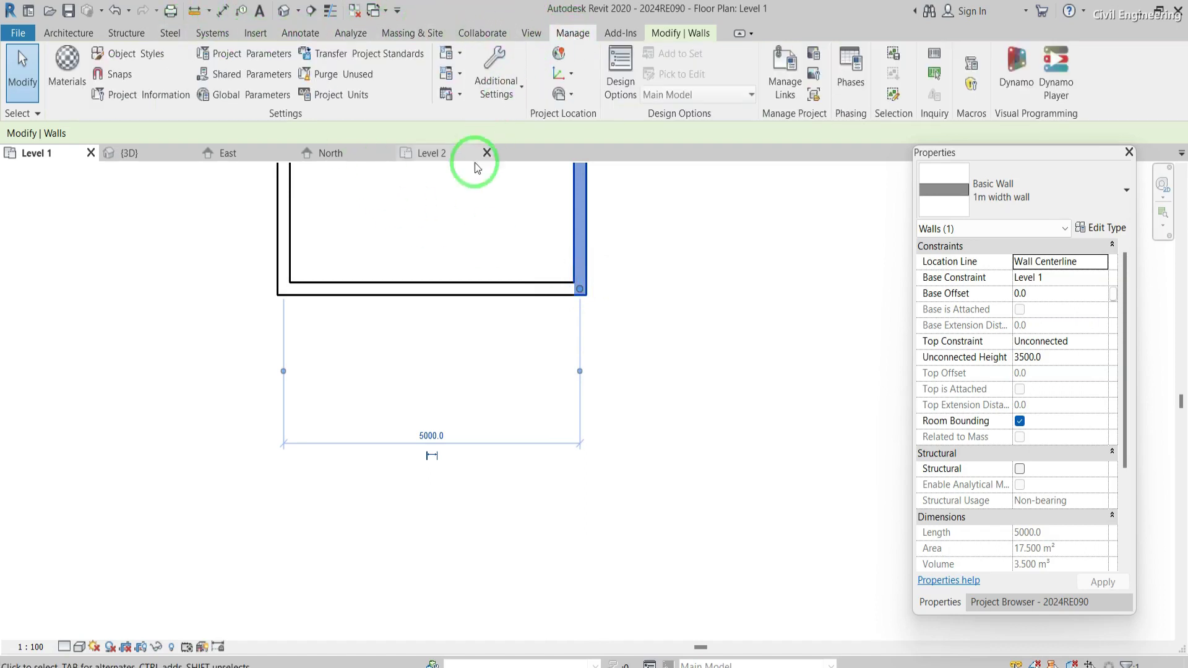
{"action": "left_click", "coordinate": [241, 238]}
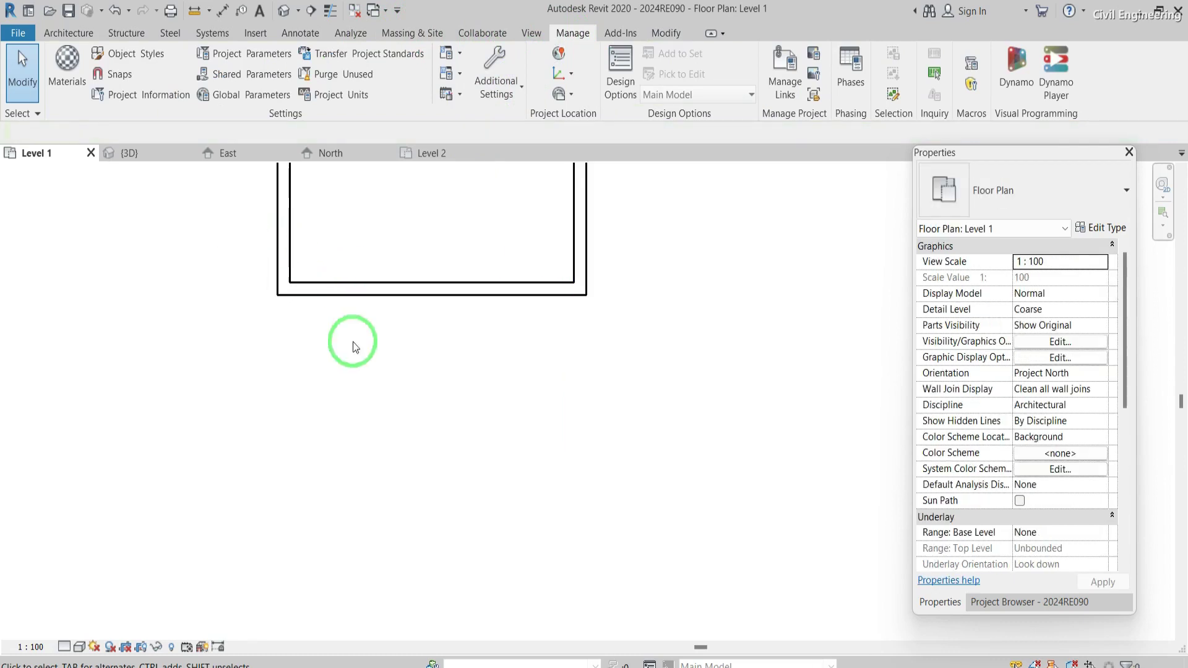
{"action": "scroll", "coordinate": [407, 390], "scroll_direction": "down", "scroll_amount": 3}
{"action": "scroll", "coordinate": [424, 229], "scroll_direction": "up", "scroll_amount": 3}
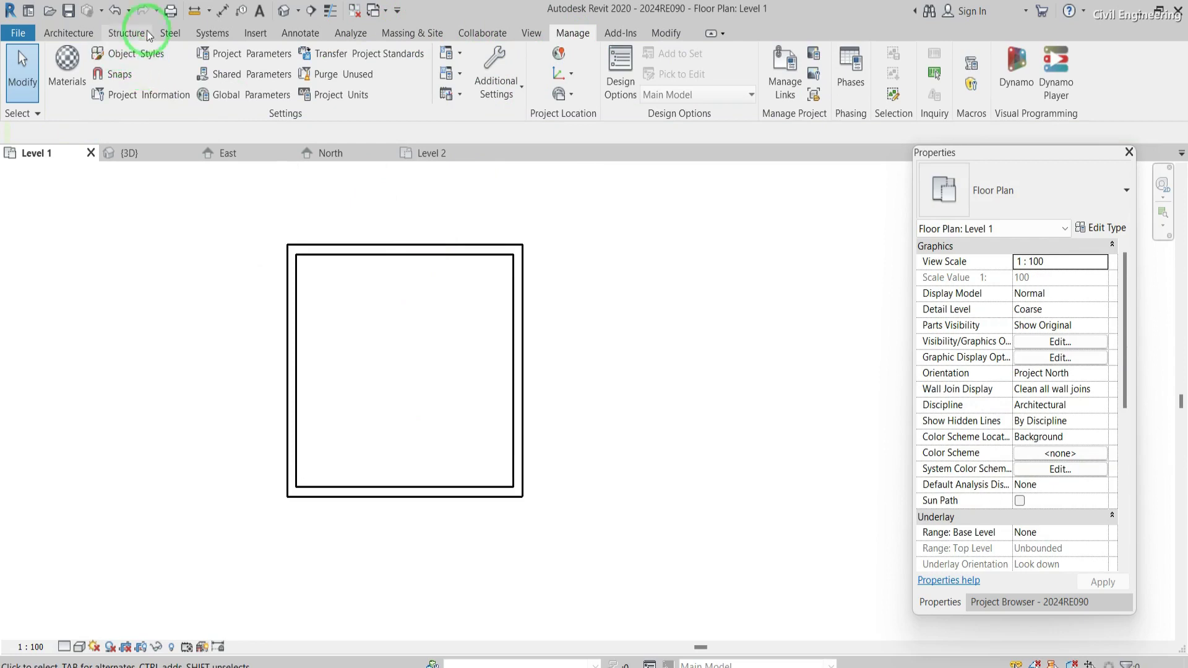
{"action": "left_click", "coordinate": [300, 32]}
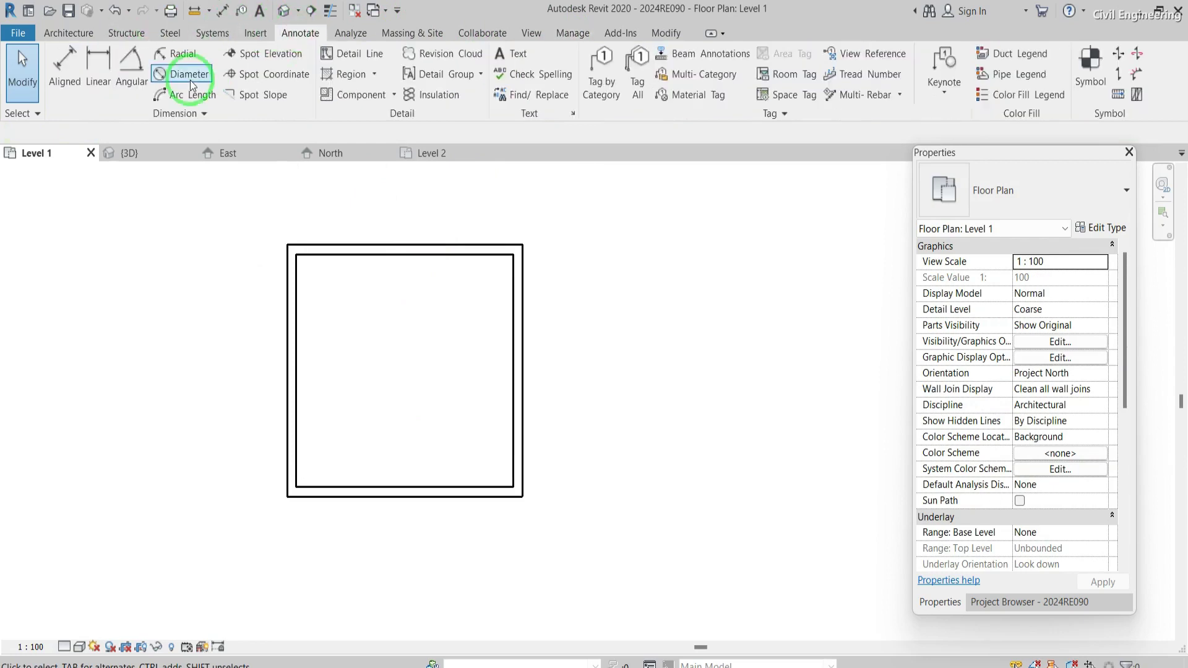
Place a 5200 aligned dimension across the left and right walls' outer faces
{"action": "left_click", "coordinate": [65, 69]}
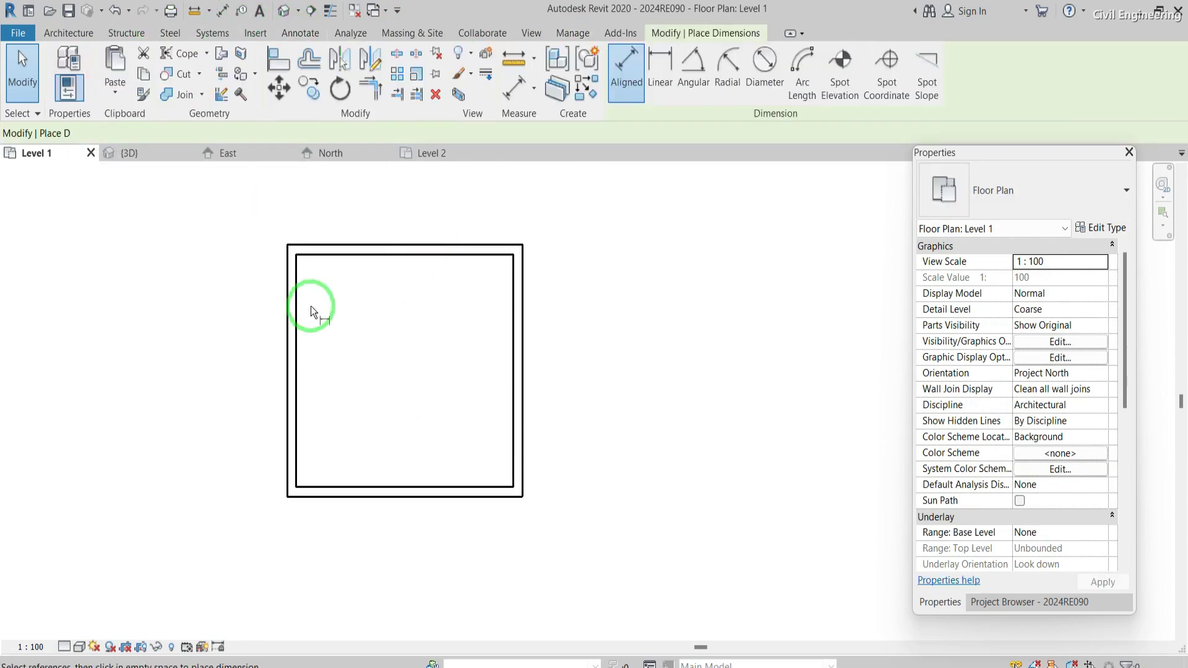
{"action": "left_click", "coordinate": [286, 304]}
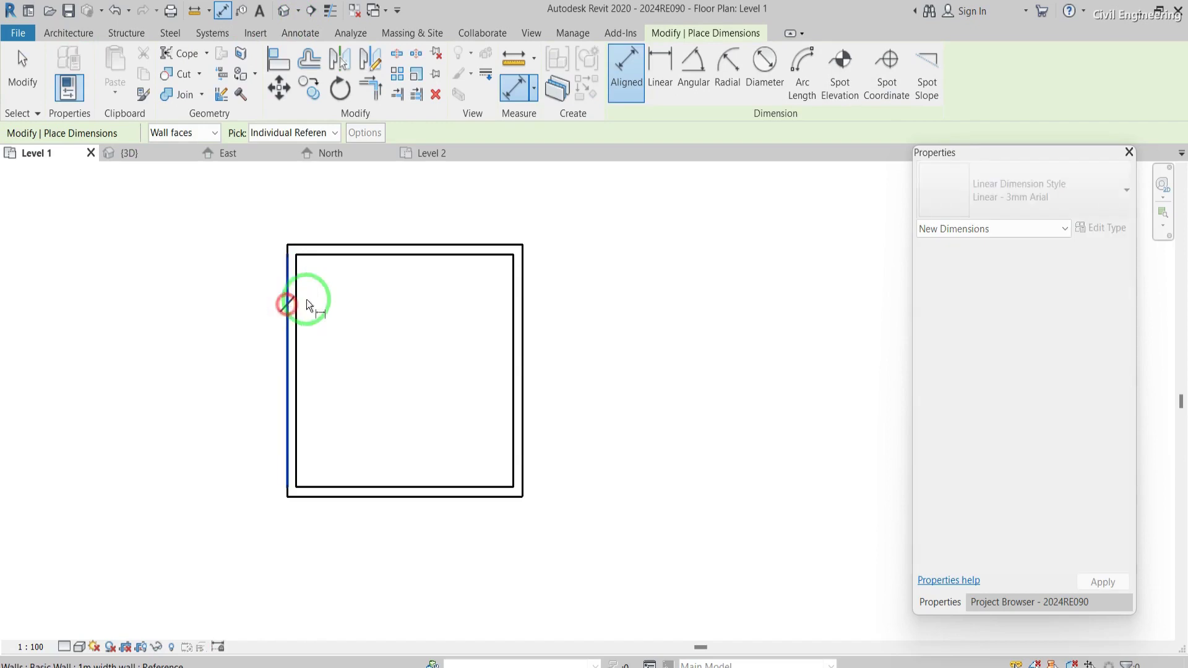
{"action": "left_click", "coordinate": [523, 323]}
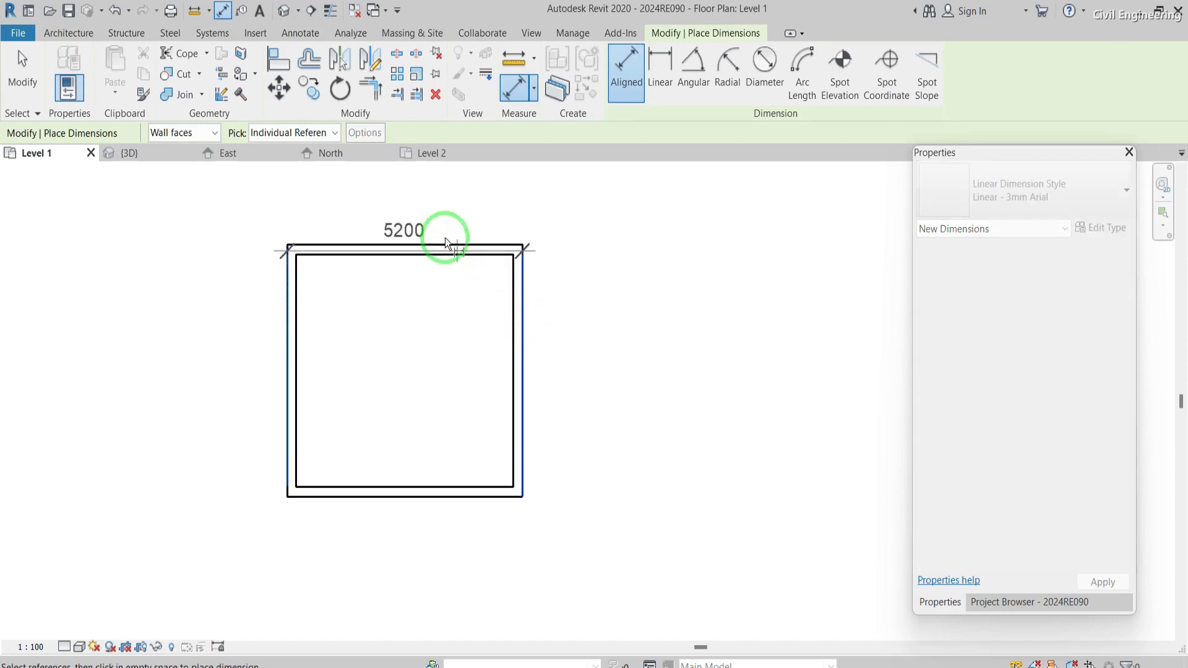
{"action": "left_click", "coordinate": [419, 212]}
Add a 4800 aligned dimension between the top and bottom walls' inner faces
{"action": "left_click", "coordinate": [376, 199]}
{"action": "left_click", "coordinate": [492, 195]}
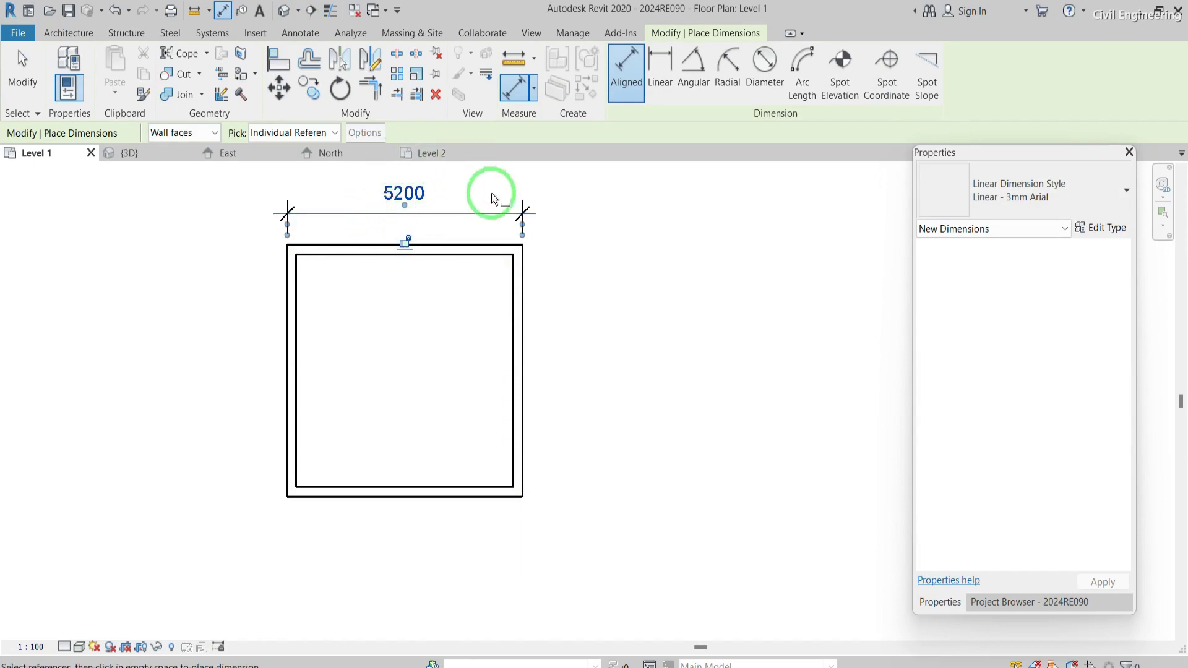
{"action": "left_click", "coordinate": [473, 254]}
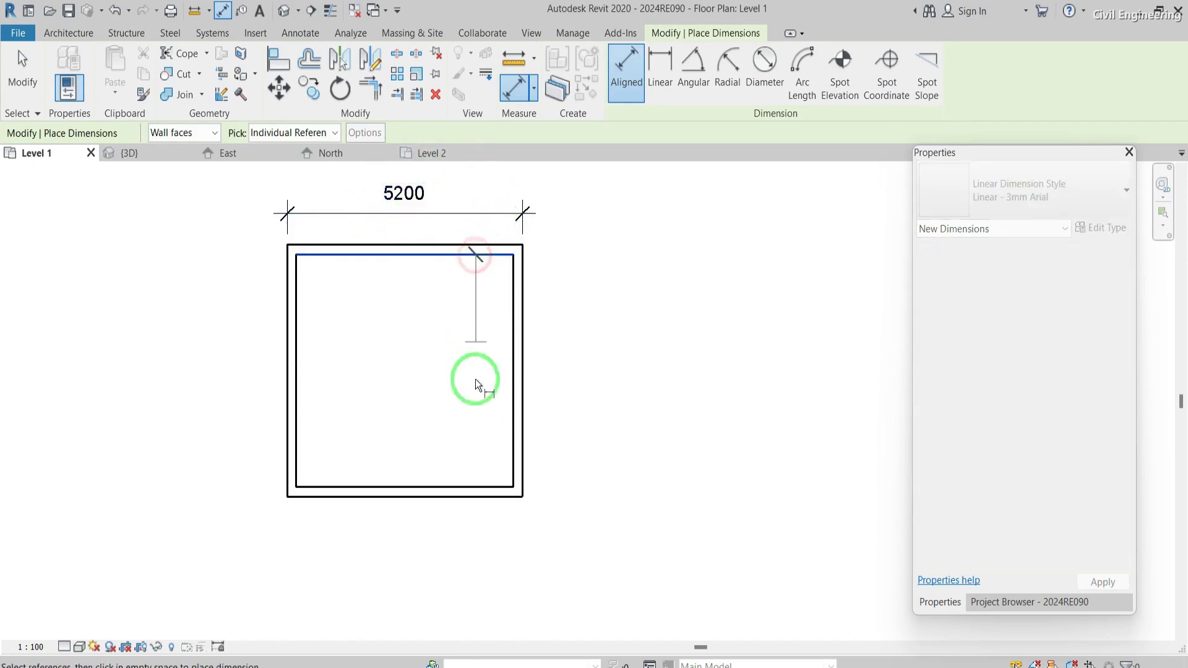
{"action": "left_click", "coordinate": [469, 480]}
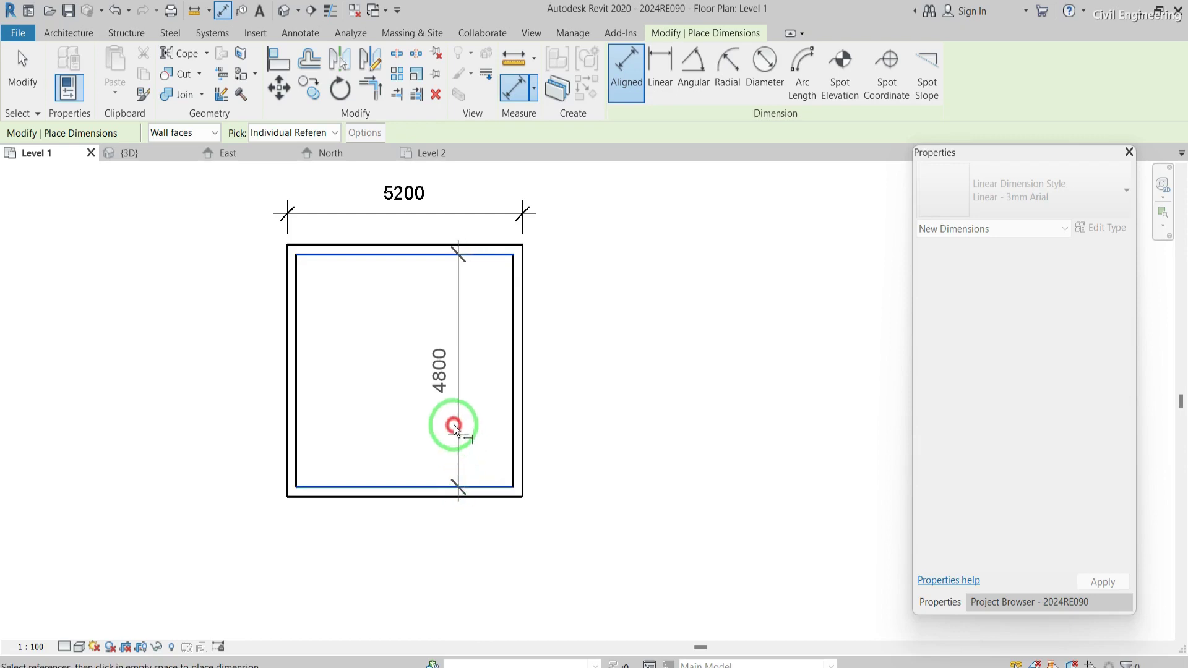
{"action": "left_click", "coordinate": [443, 418]}
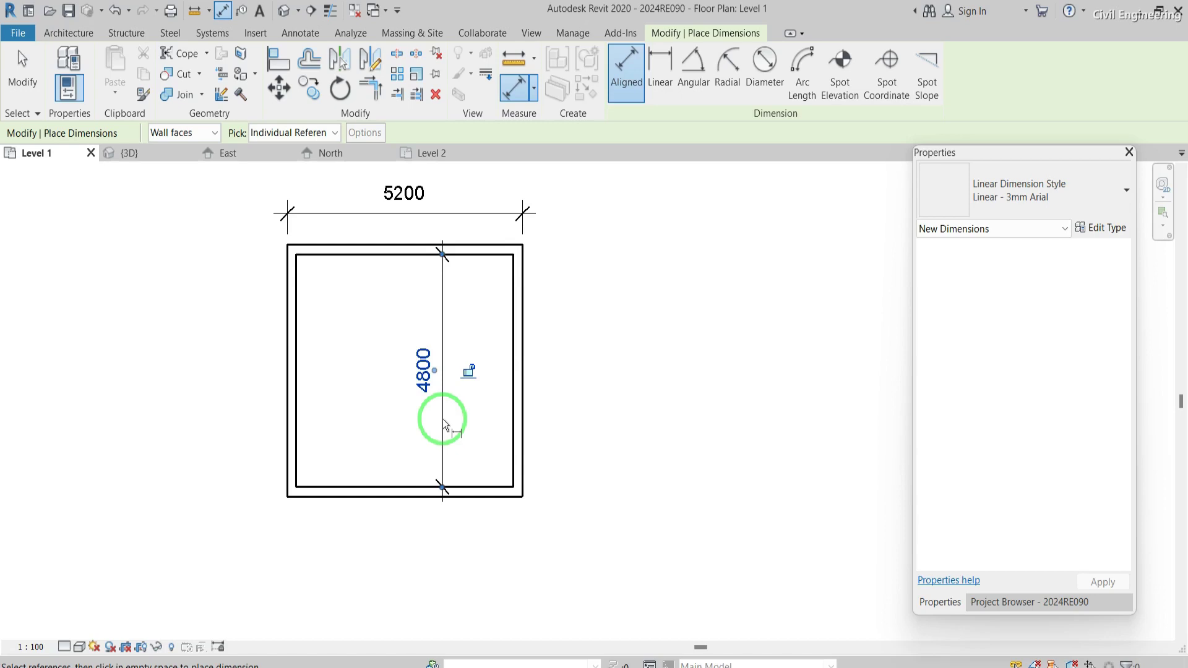
{"action": "scroll", "coordinate": [443, 418], "scroll_direction": "down", "scroll_amount": 3}
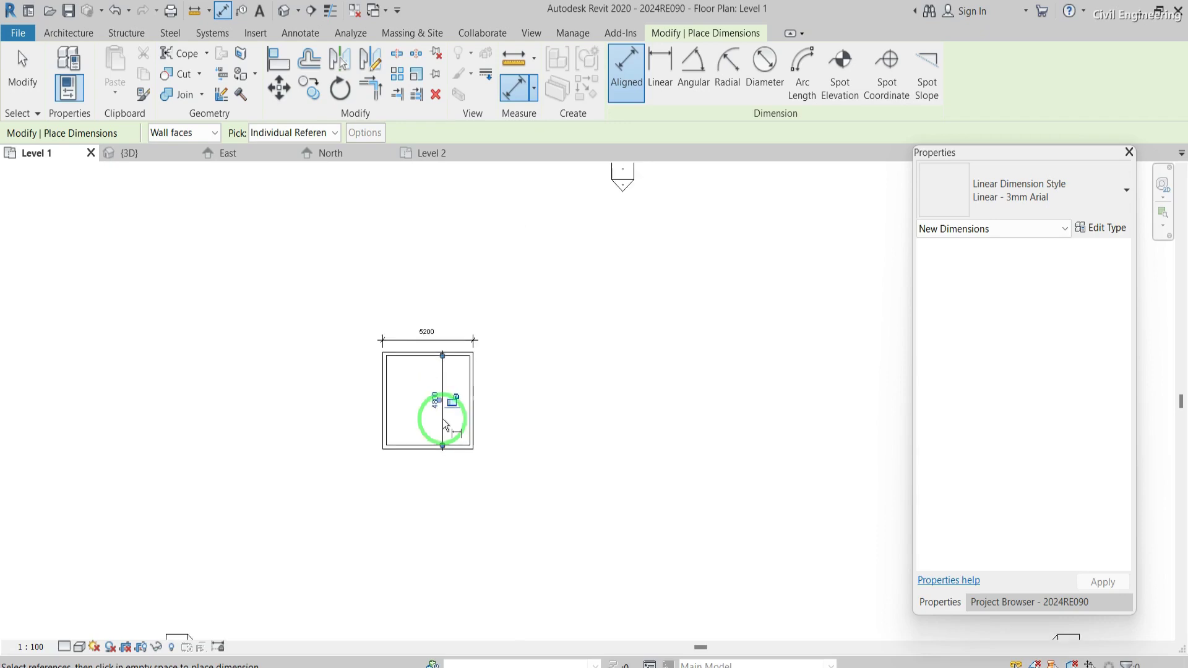
{"action": "scroll", "coordinate": [694, 383], "scroll_direction": "up", "scroll_amount": 3}
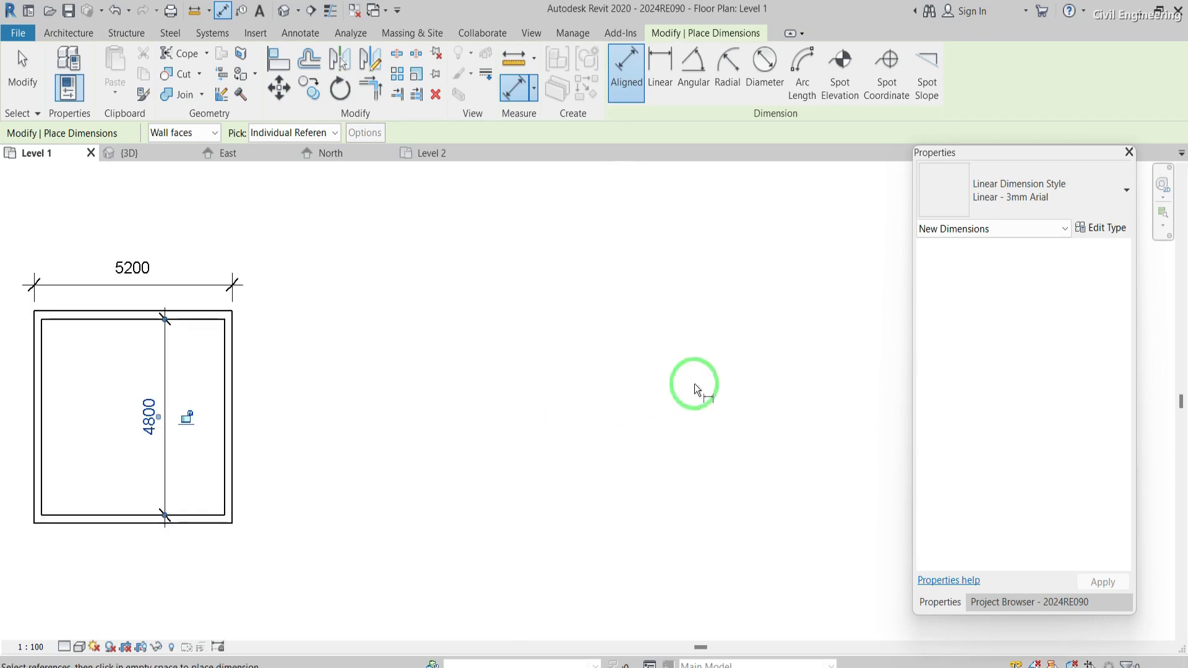
{"action": "left_click", "coordinate": [68, 33]}
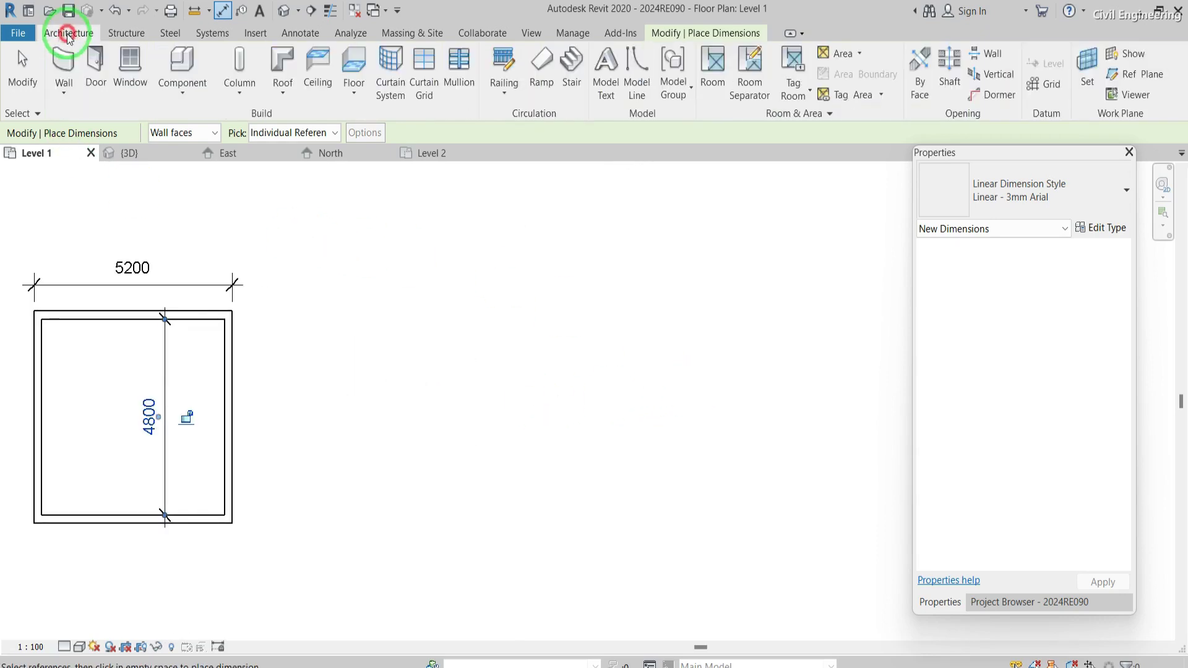
Set Location Line to Finish Face: Exterior and draw the 5000 top wall
{"action": "left_click", "coordinate": [67, 64]}
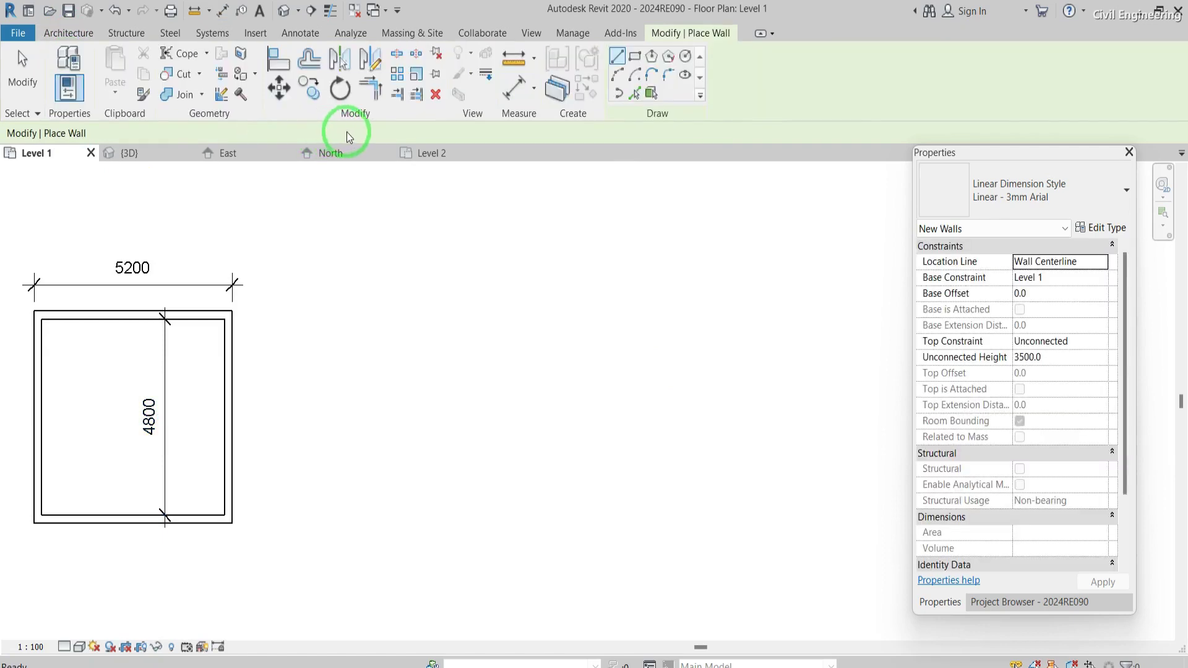
{"action": "left_click", "coordinate": [395, 132]}
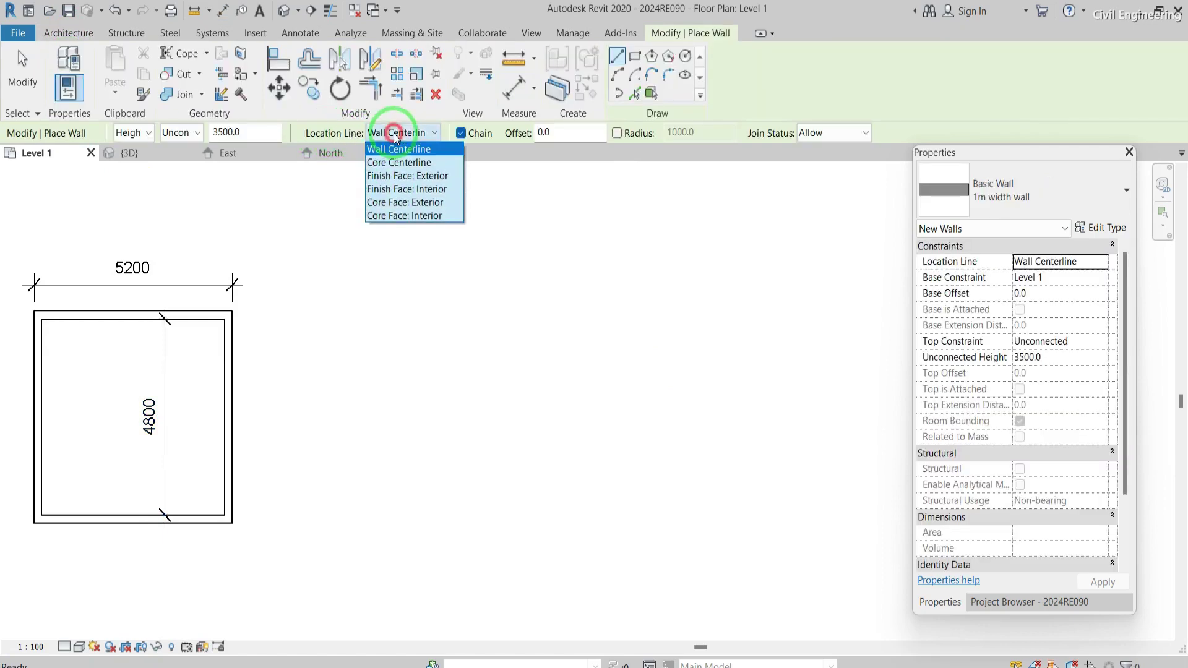
{"action": "left_click", "coordinate": [399, 176]}
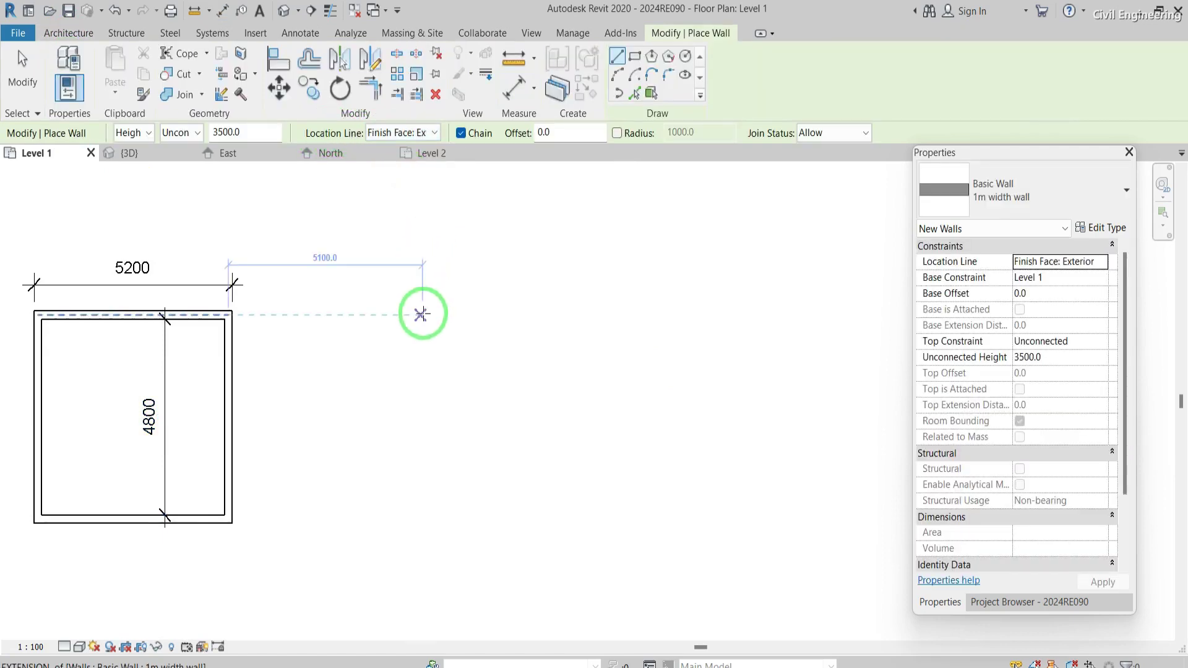
{"action": "left_click", "coordinate": [424, 315]}
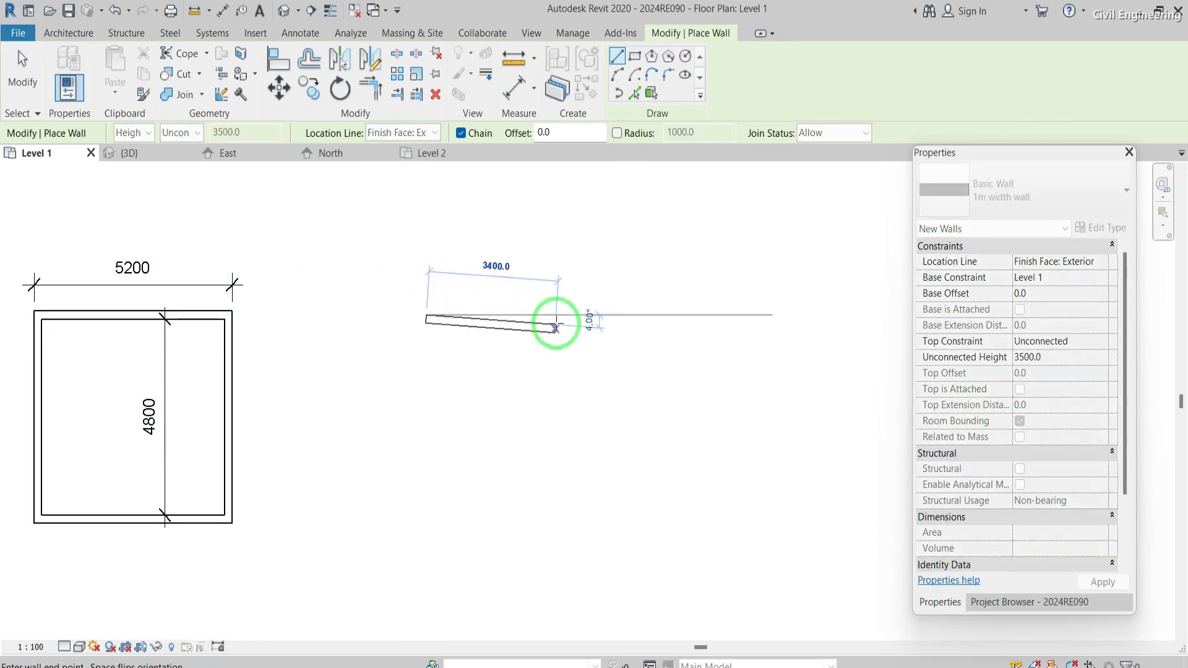
{"action": "type", "text": "50"}
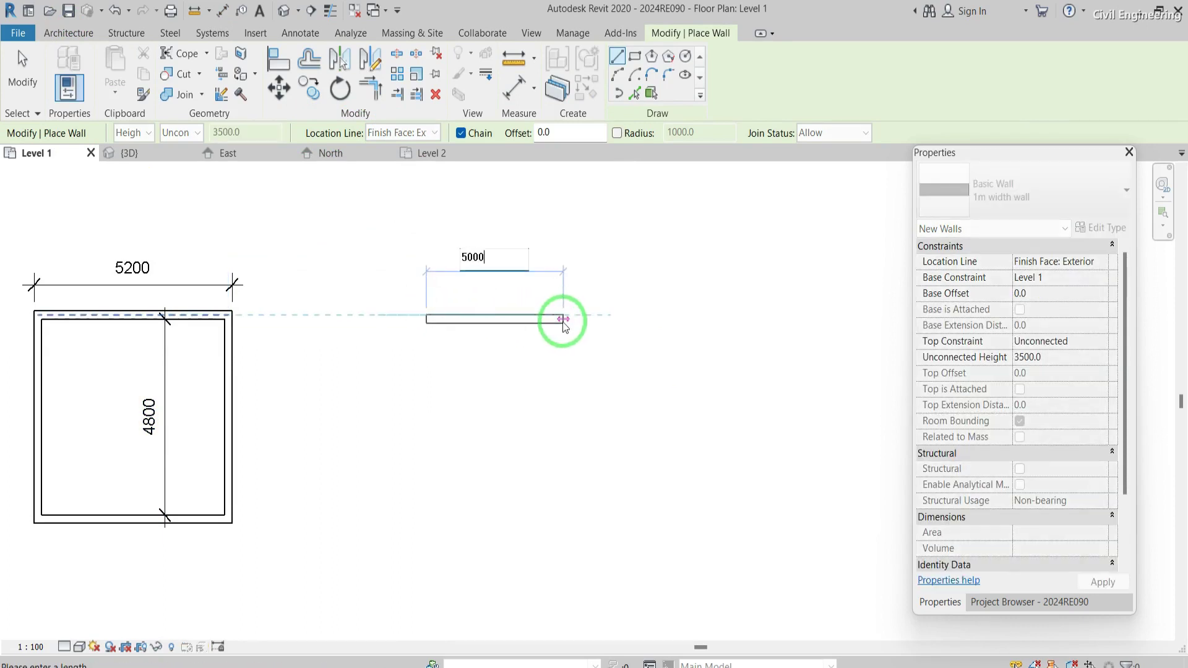
{"action": "type", "text": "00"}
{"action": "key", "text": "Return"}
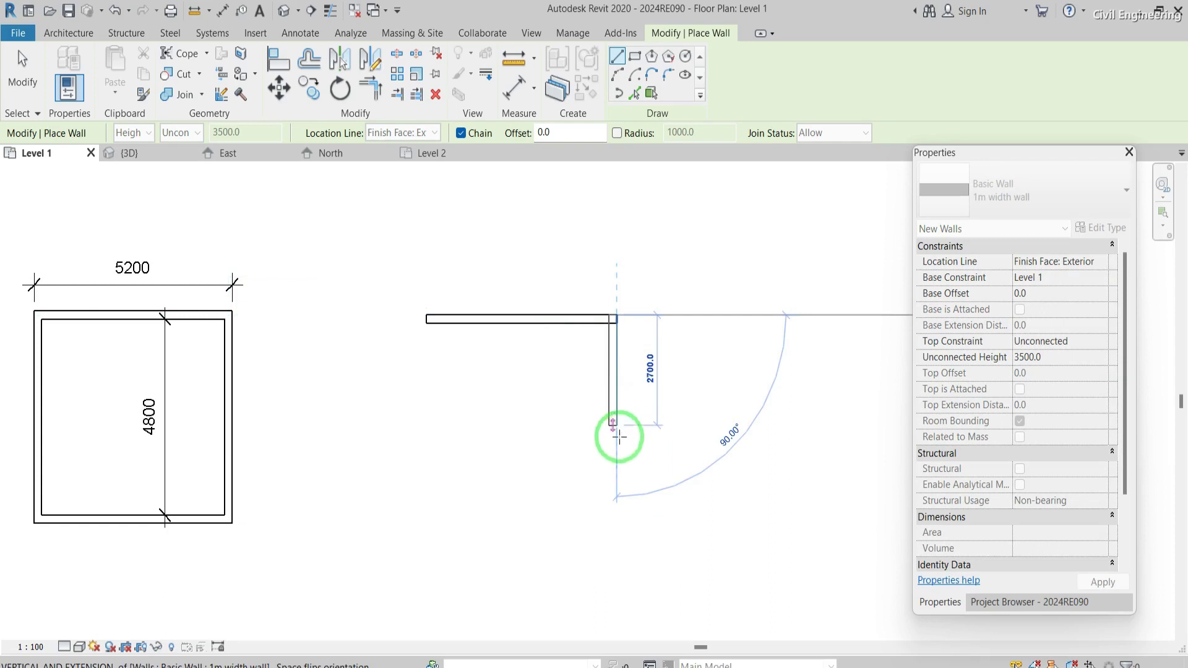
Add the right and bottom walls, close the square, and select its left wall
{"action": "type", "text": "50"}
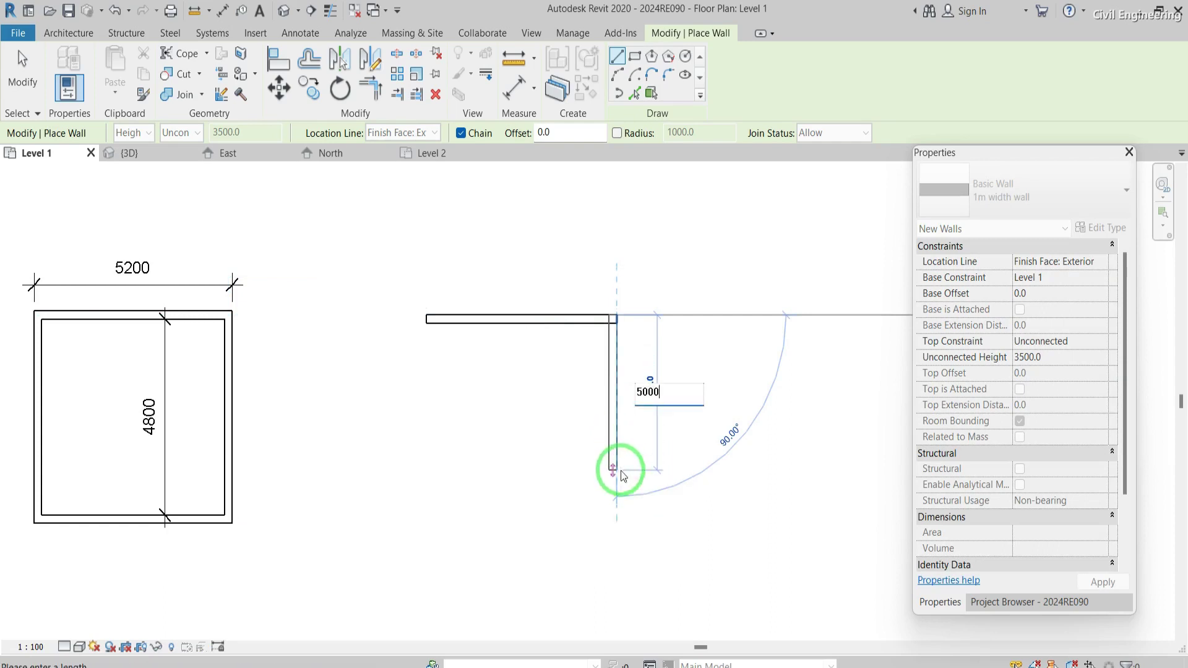
{"action": "type", "text": "00"}
{"action": "key", "text": "Return"}
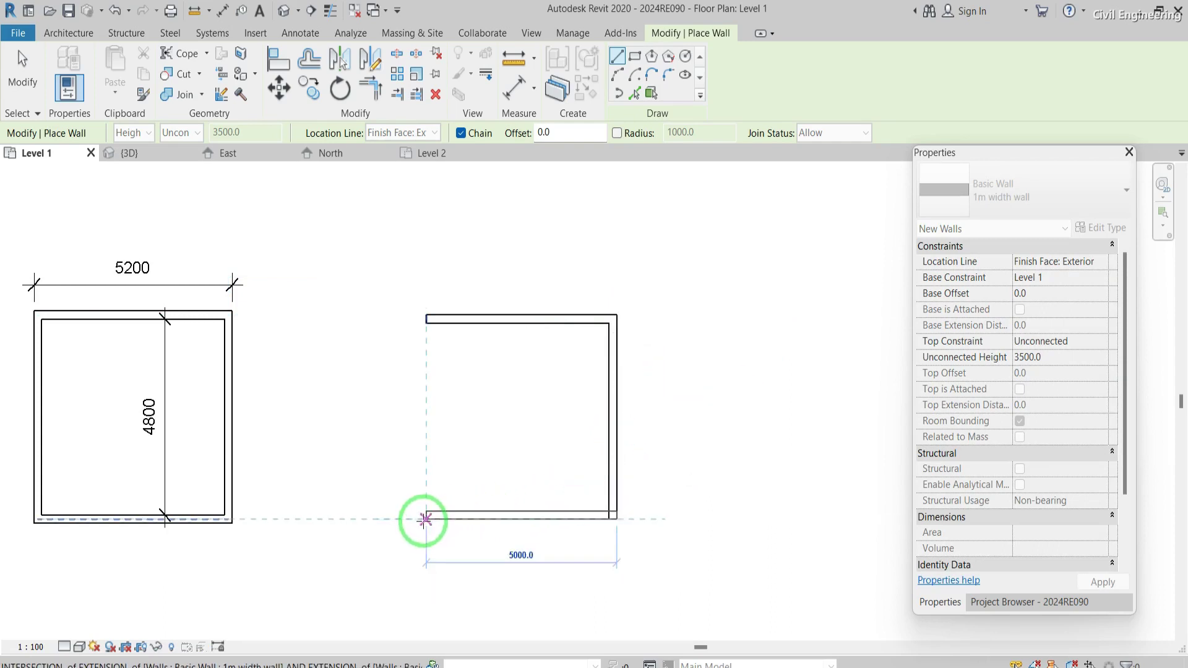
{"action": "type", "text": "5000"}
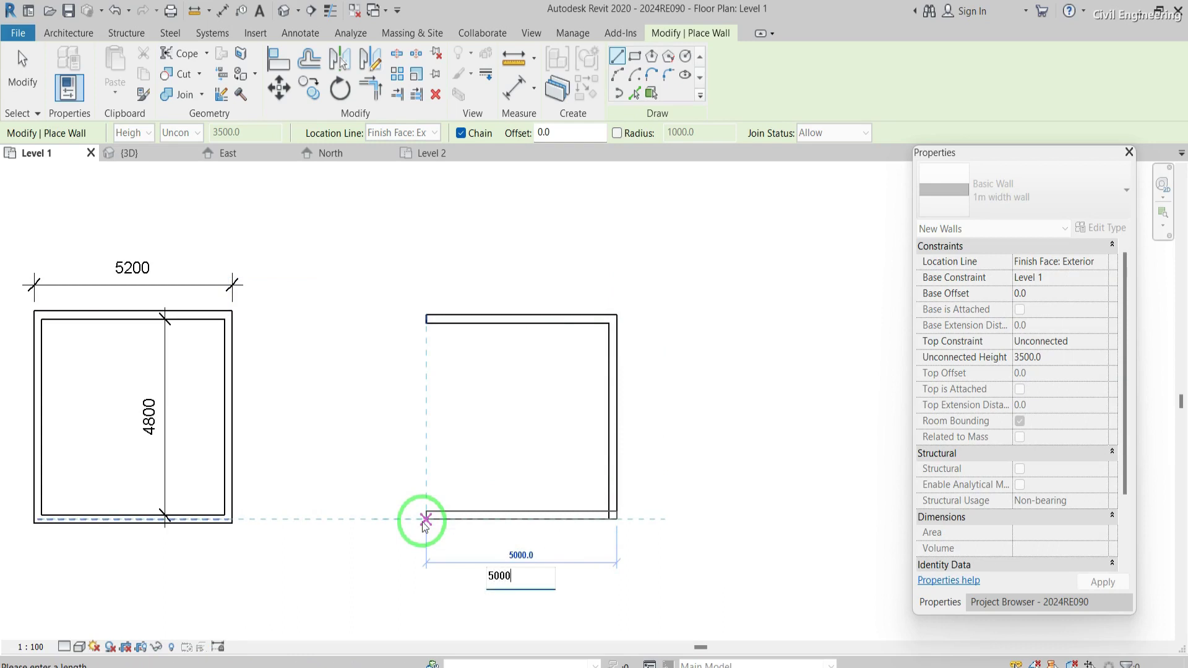
{"action": "key", "text": "Return"}
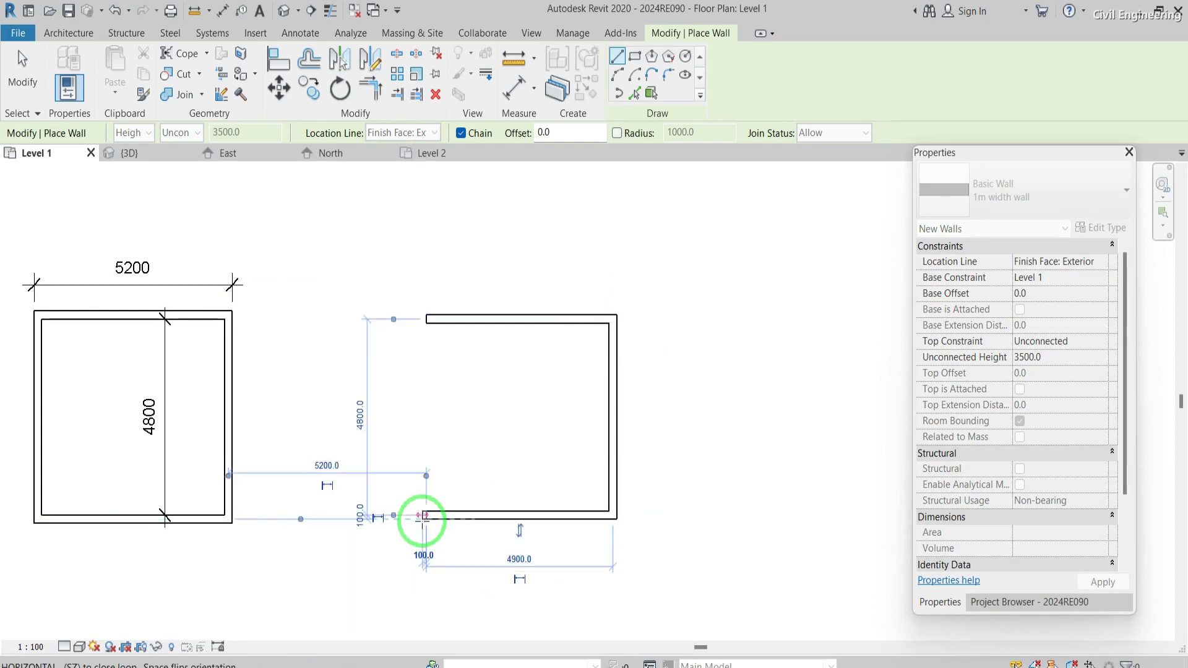
{"action": "left_click", "coordinate": [425, 316]}
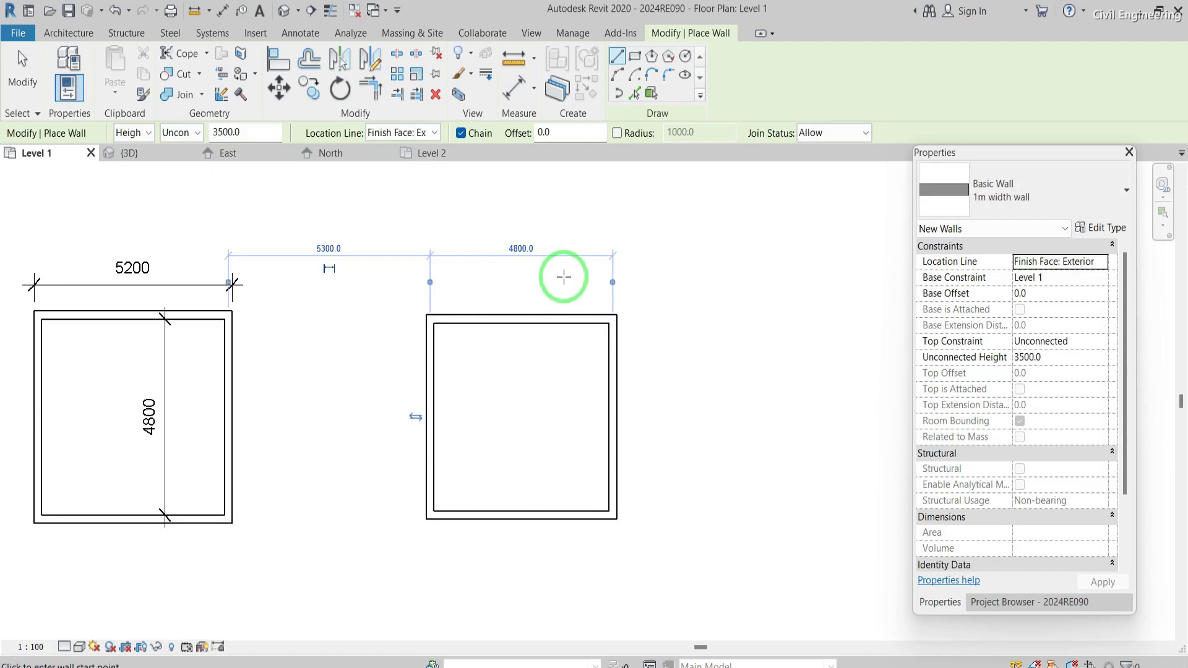
{"action": "key", "text": "Escape"}
{"action": "key", "text": "Escape"}
{"action": "left_click", "coordinate": [430, 369]}
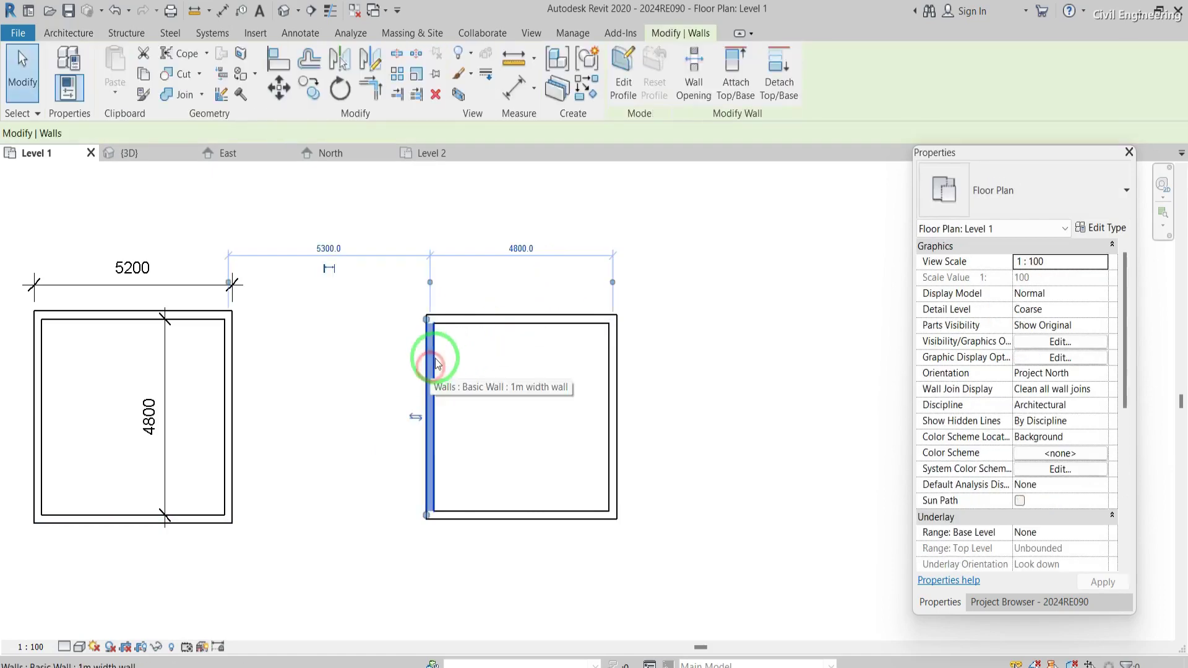
Move the left wall's temporary dimension reference to the corner, deselect, and switch to Annotate
{"action": "scroll", "coordinate": [539, 252], "scroll_direction": "up", "scroll_amount": 1}
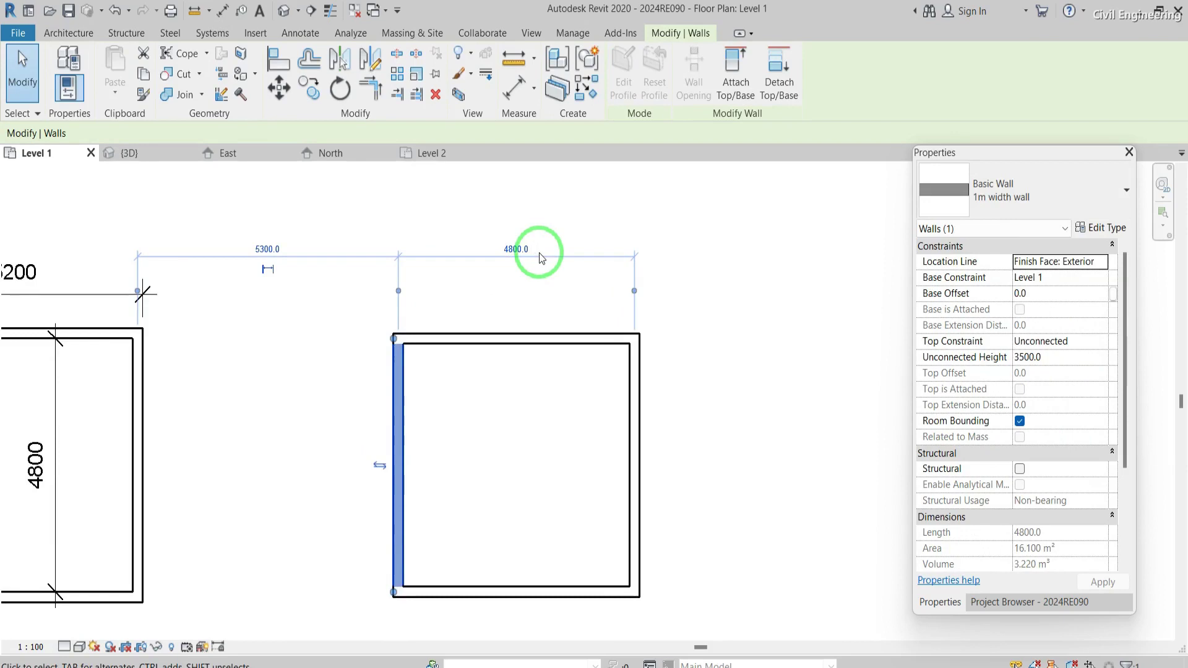
{"action": "scroll", "coordinate": [540, 252], "scroll_direction": "up", "scroll_amount": 1}
{"action": "left_click_drag", "start_coordinate": [359, 303], "coordinate": [346, 360]}
{"action": "left_click", "coordinate": [441, 209]}
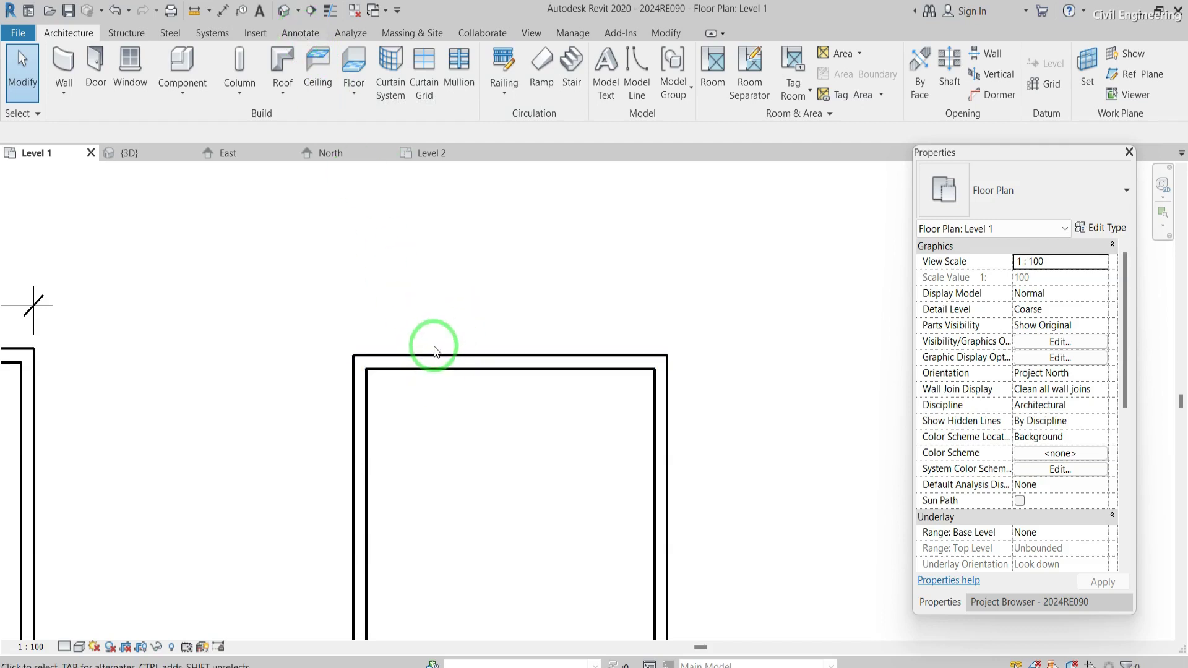
{"action": "left_click", "coordinate": [296, 37]}
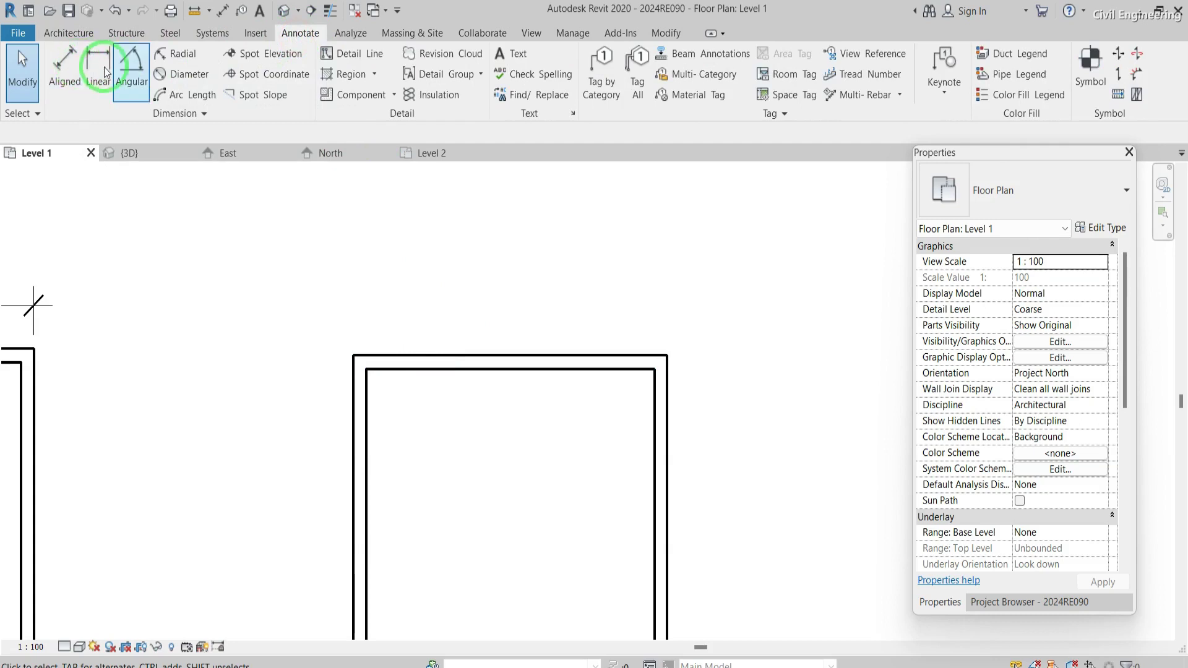
Dimension the second room: 5000 across its outer wall faces and 4600 between inner faces
{"action": "left_click", "coordinate": [75, 71]}
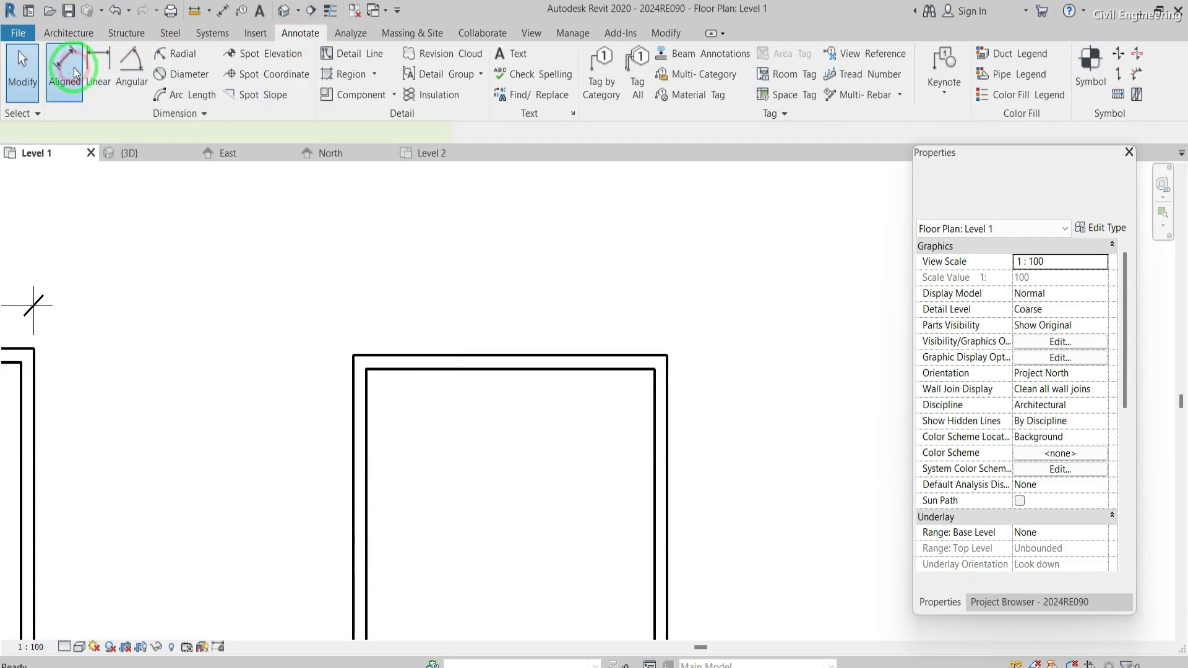
{"action": "left_click", "coordinate": [350, 395]}
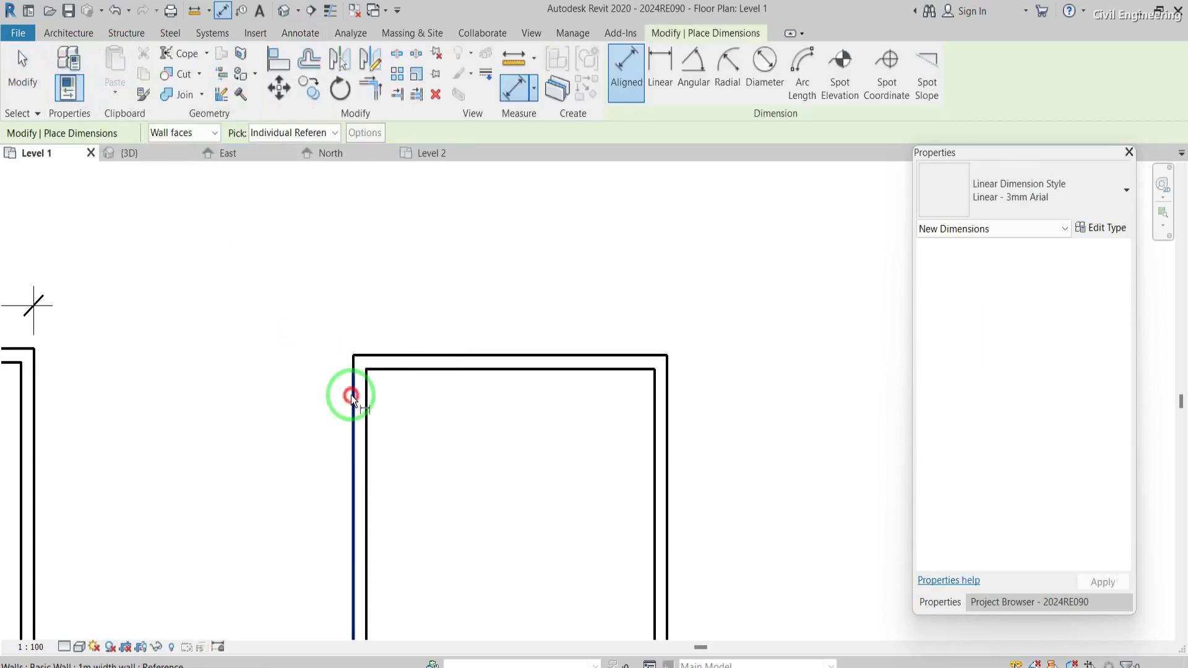
{"action": "left_click", "coordinate": [670, 391]}
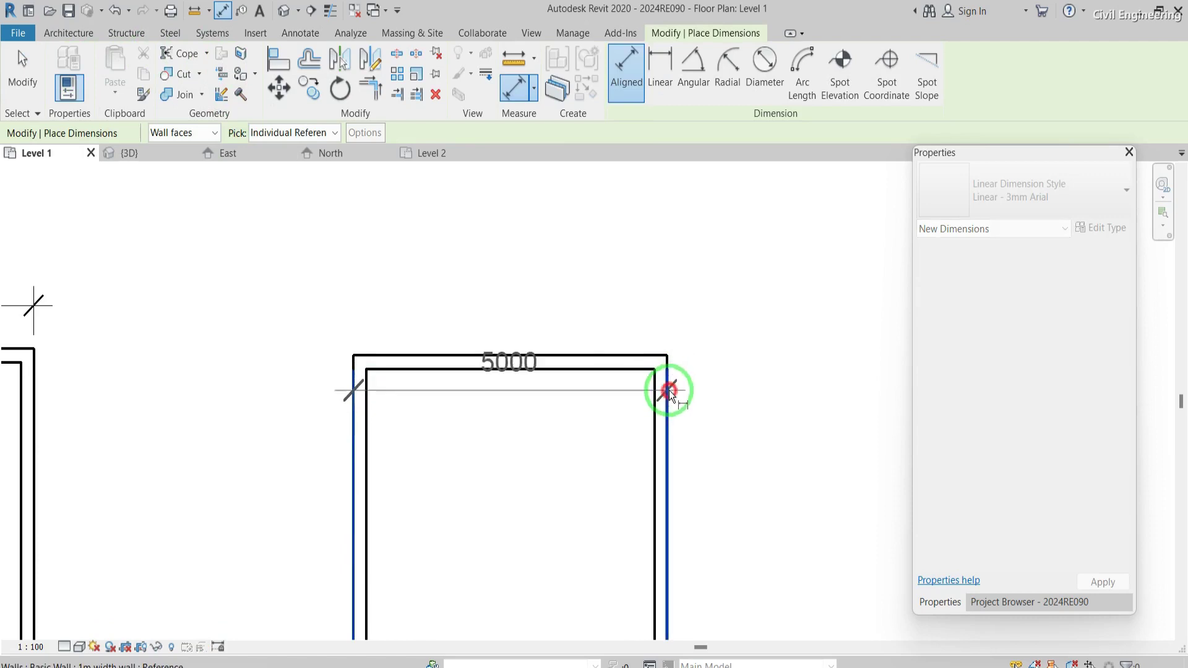
{"action": "left_click", "coordinate": [547, 273]}
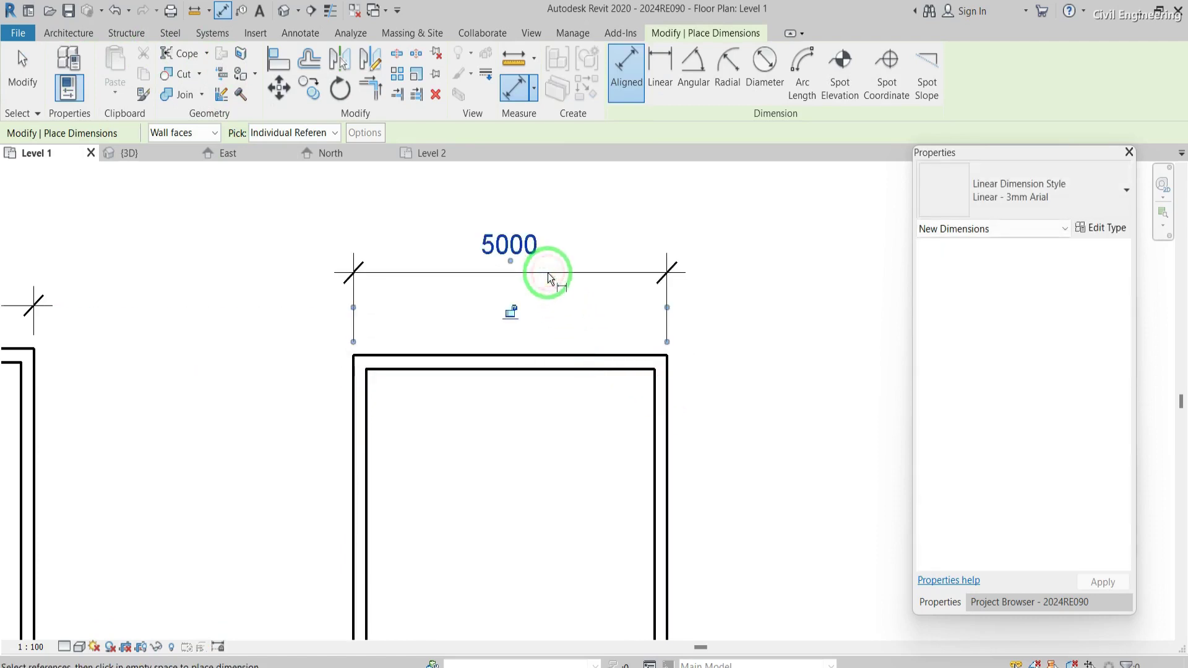
{"action": "scroll", "coordinate": [548, 273], "scroll_direction": "down", "scroll_amount": 2}
{"action": "left_click", "coordinate": [434, 374]}
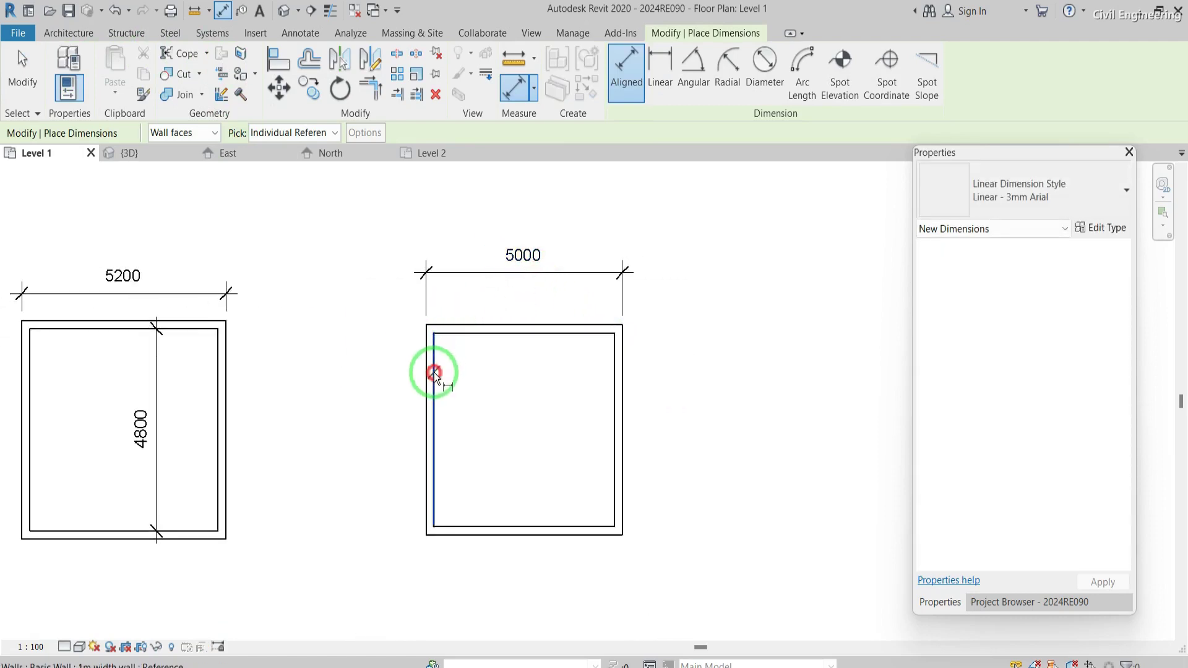
{"action": "left_click", "coordinate": [616, 381]}
{"action": "left_click", "coordinate": [556, 372]}
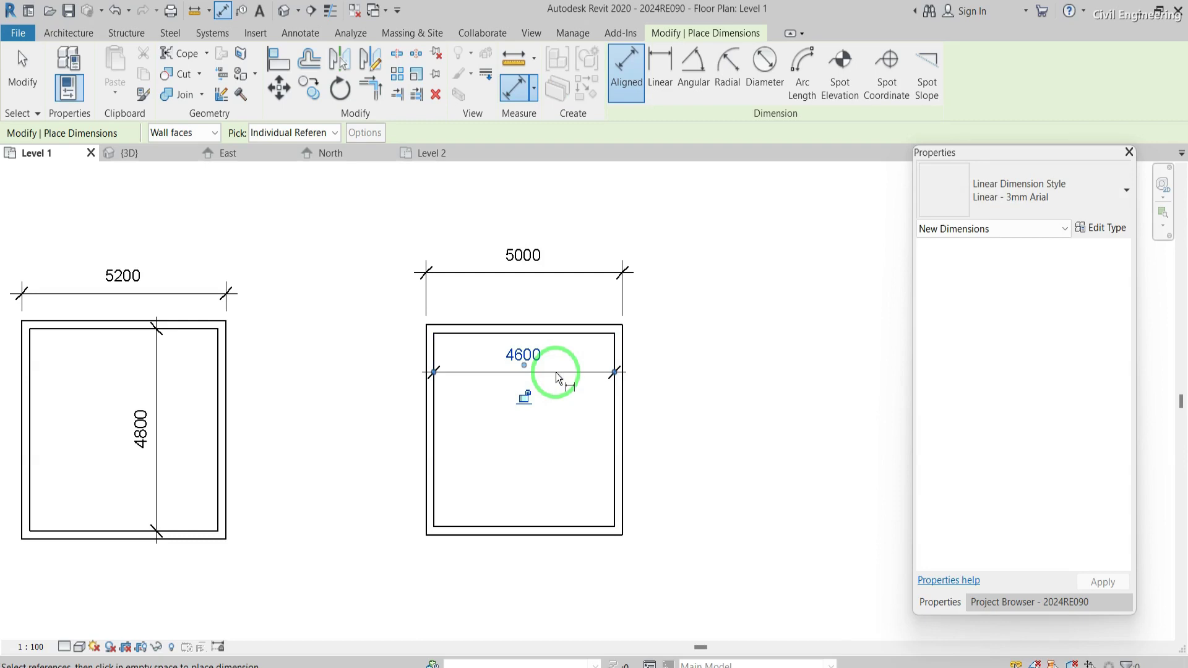
{"action": "key", "text": "Escape"}
{"action": "key", "text": "Escape"}
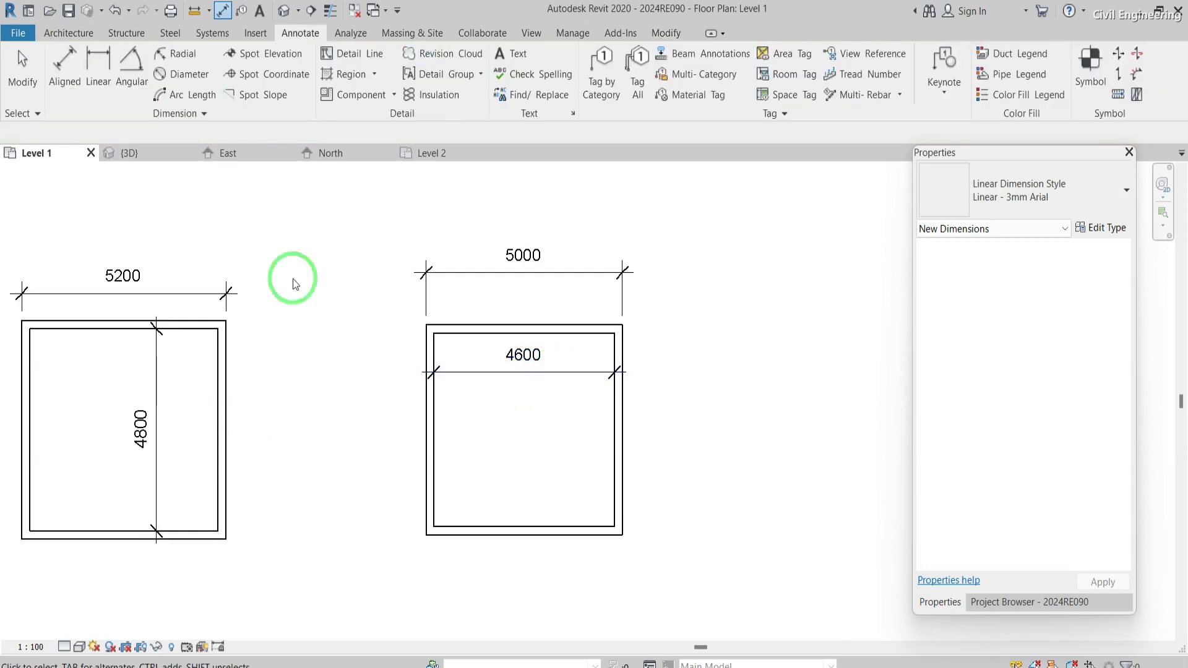
{"action": "left_click", "coordinate": [69, 33]}
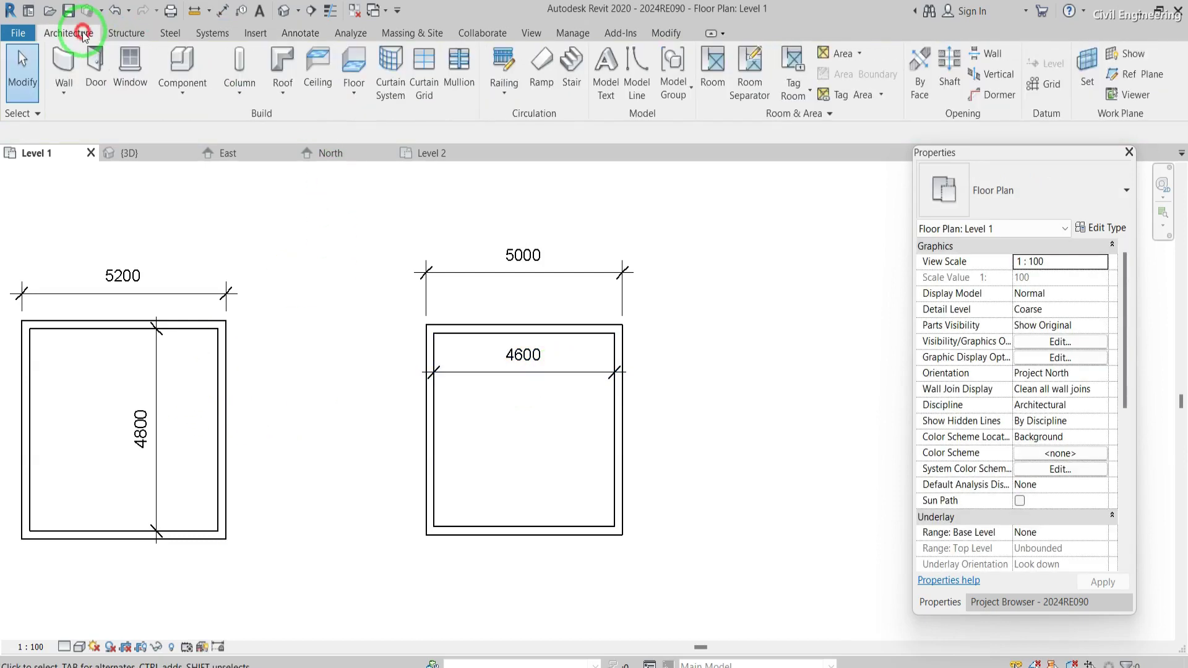
Set the wall location line to Finish Face: Interior, then draw and delete a trial wall
{"action": "left_click", "coordinate": [62, 59]}
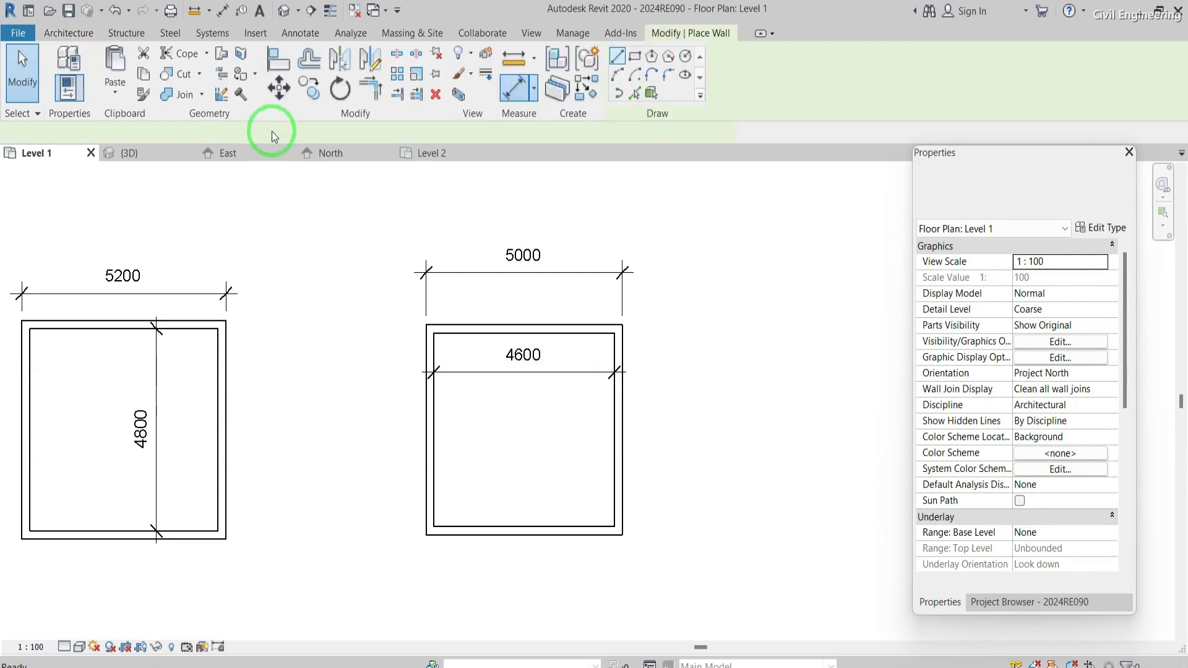
{"action": "left_click", "coordinate": [434, 133]}
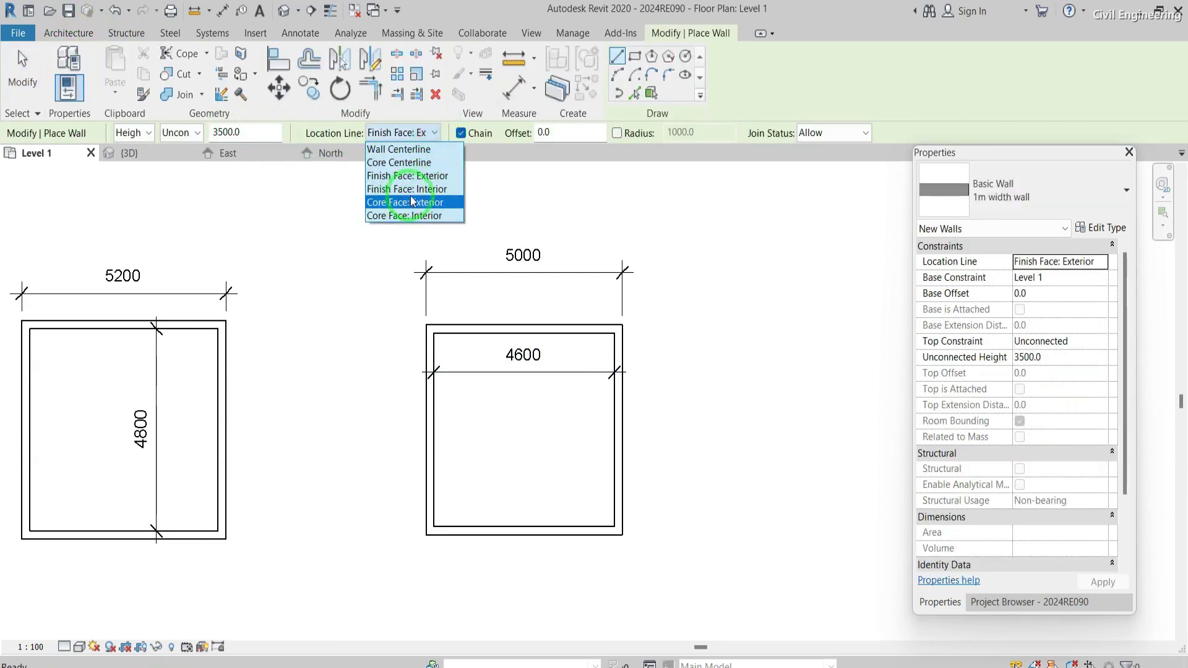
{"action": "left_click", "coordinate": [421, 192]}
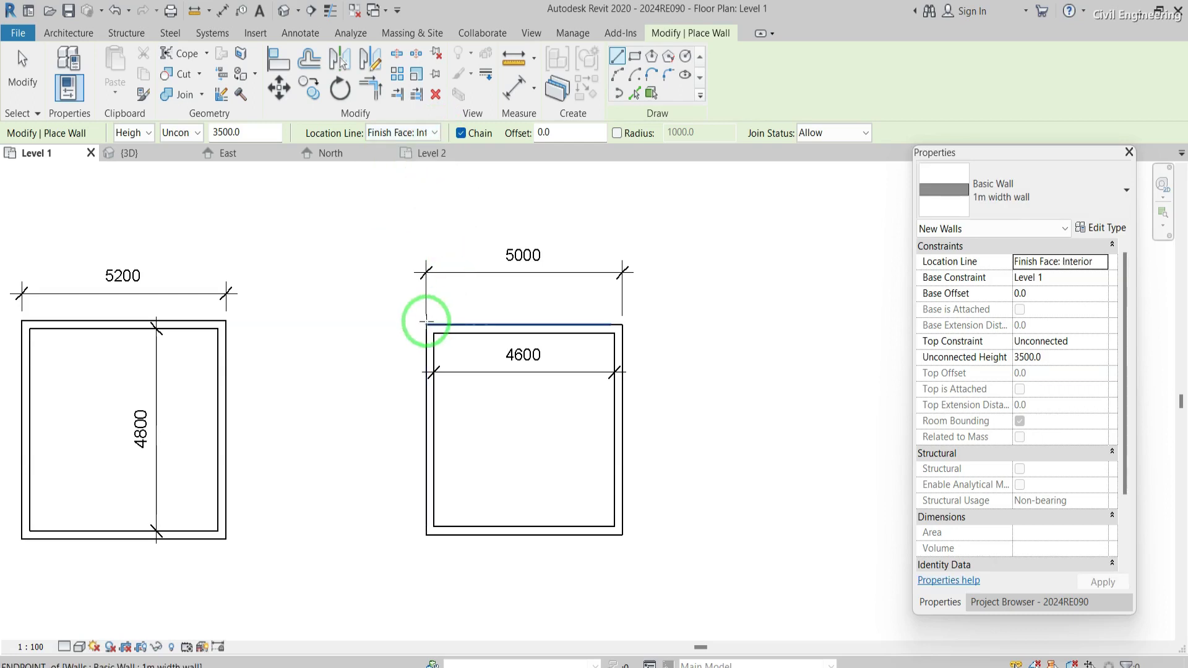
{"action": "scroll", "coordinate": [425, 324], "scroll_direction": "down", "scroll_amount": 2}
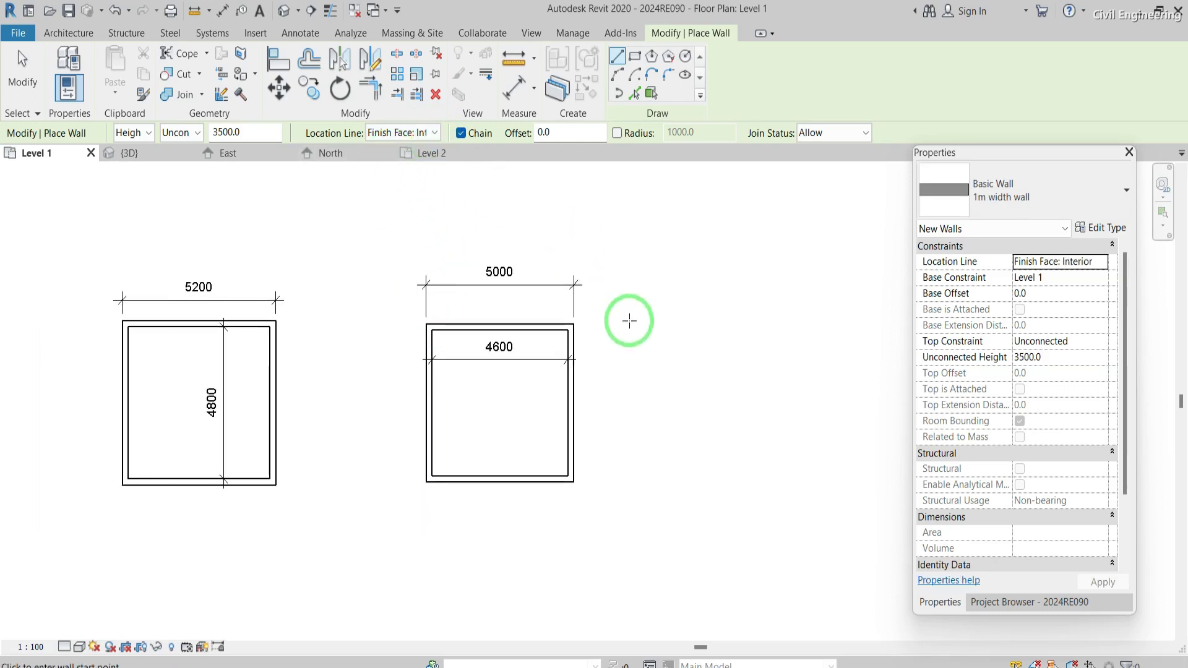
{"action": "left_click", "coordinate": [650, 321]}
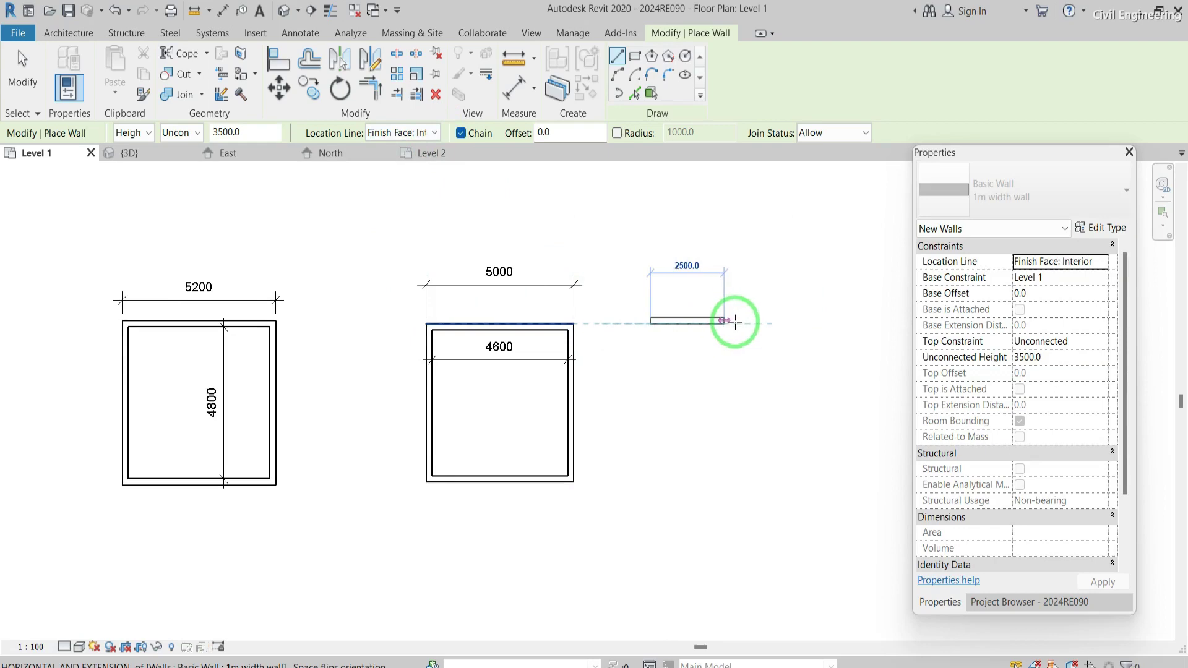
{"action": "left_click", "coordinate": [776, 322]}
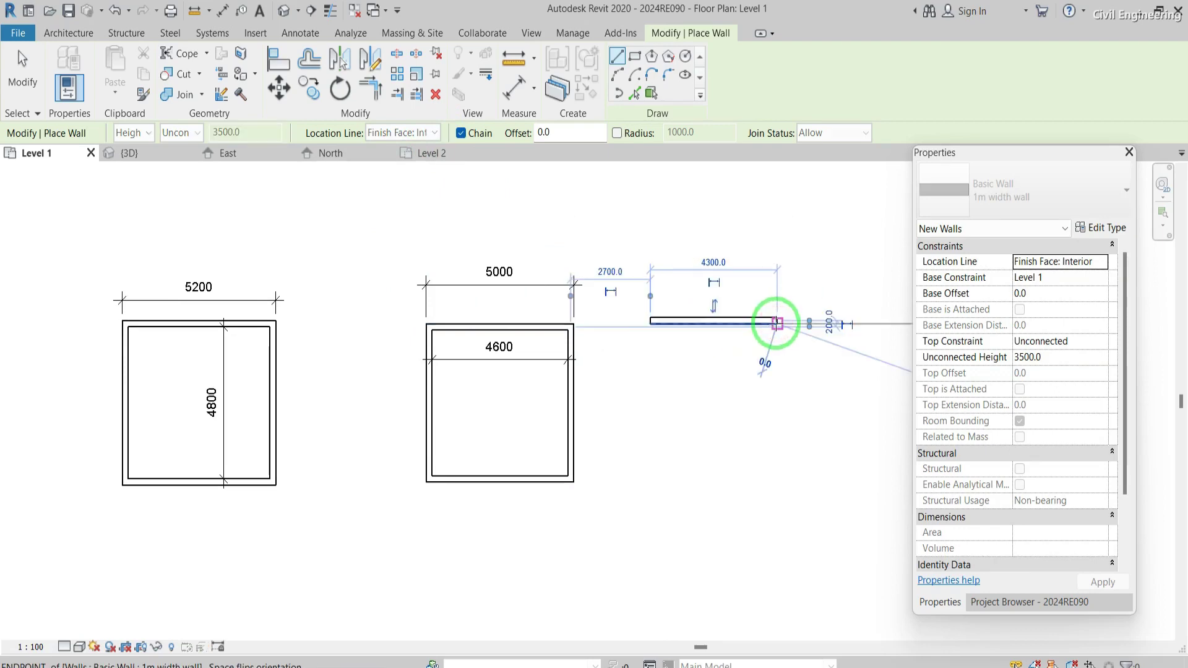
{"action": "key", "text": "Escape"}
{"action": "key", "text": "Escape"}
{"action": "left_click", "coordinate": [749, 321]}
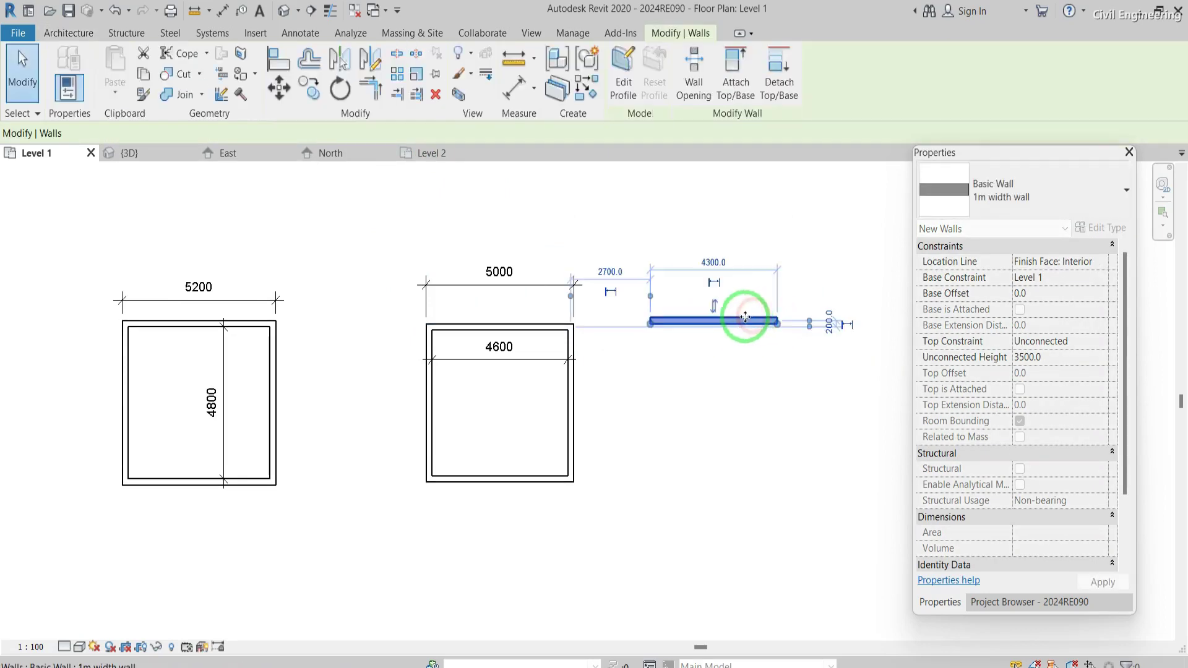
{"action": "key", "text": "Delete"}
Chain a closed square wall loop, 5000 per side, to the right of the second room
{"action": "left_click", "coordinate": [62, 61]}
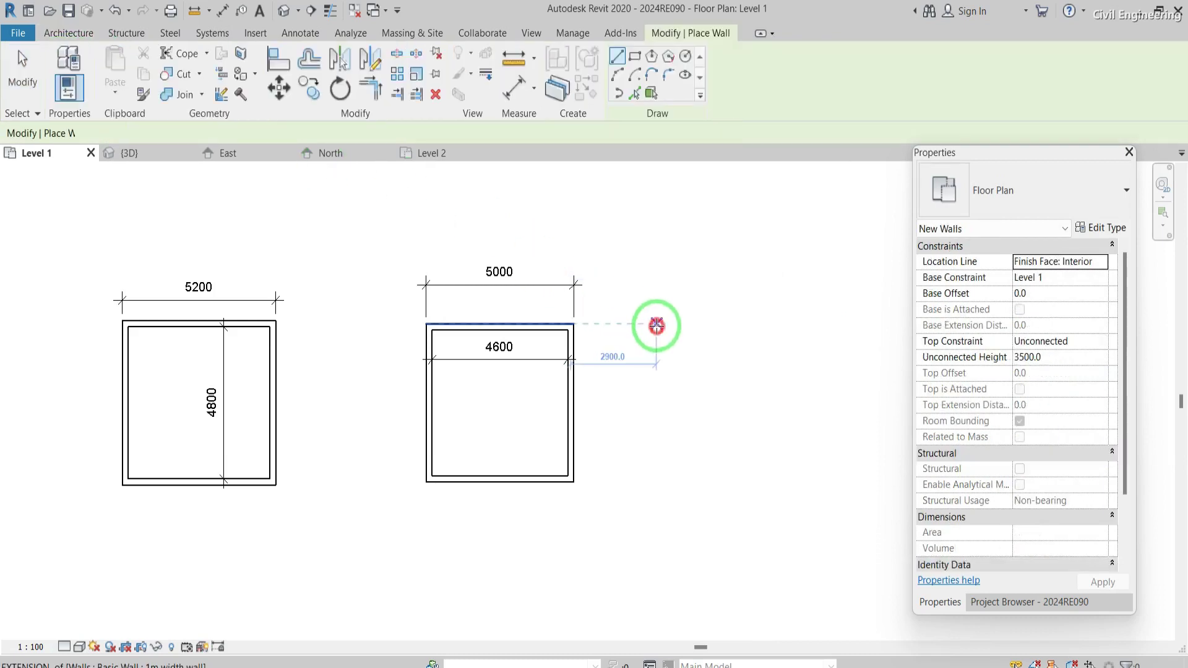
{"action": "left_click", "coordinate": [655, 322]}
{"action": "type", "text": "5000"}
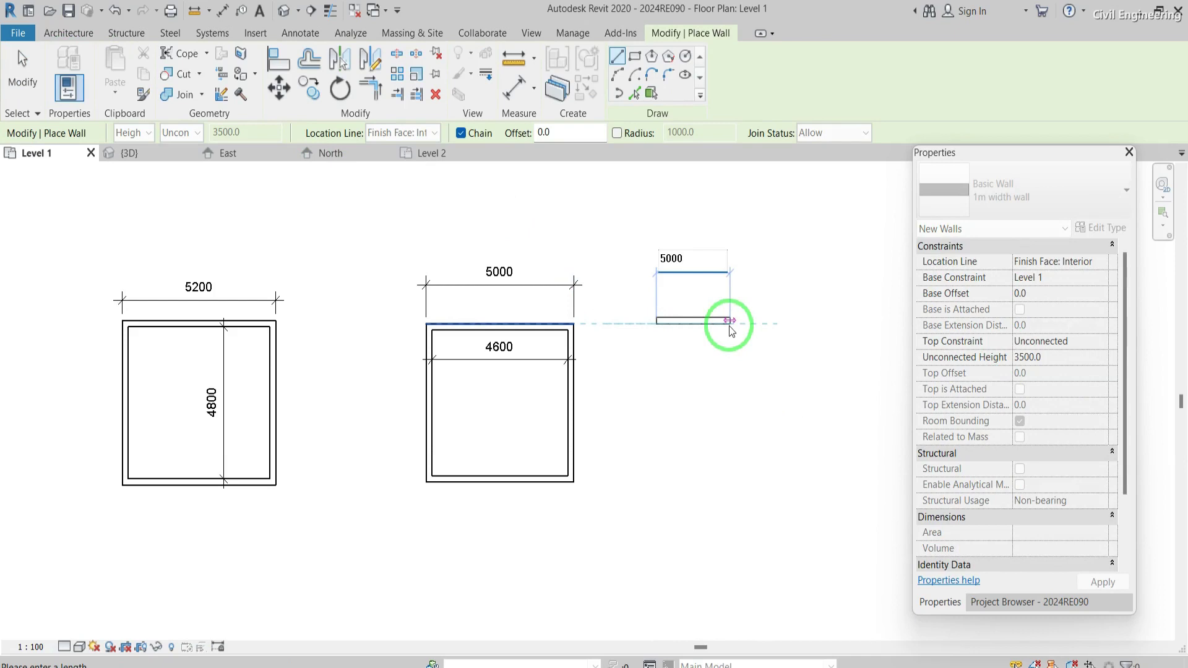
{"action": "key", "text": "Return"}
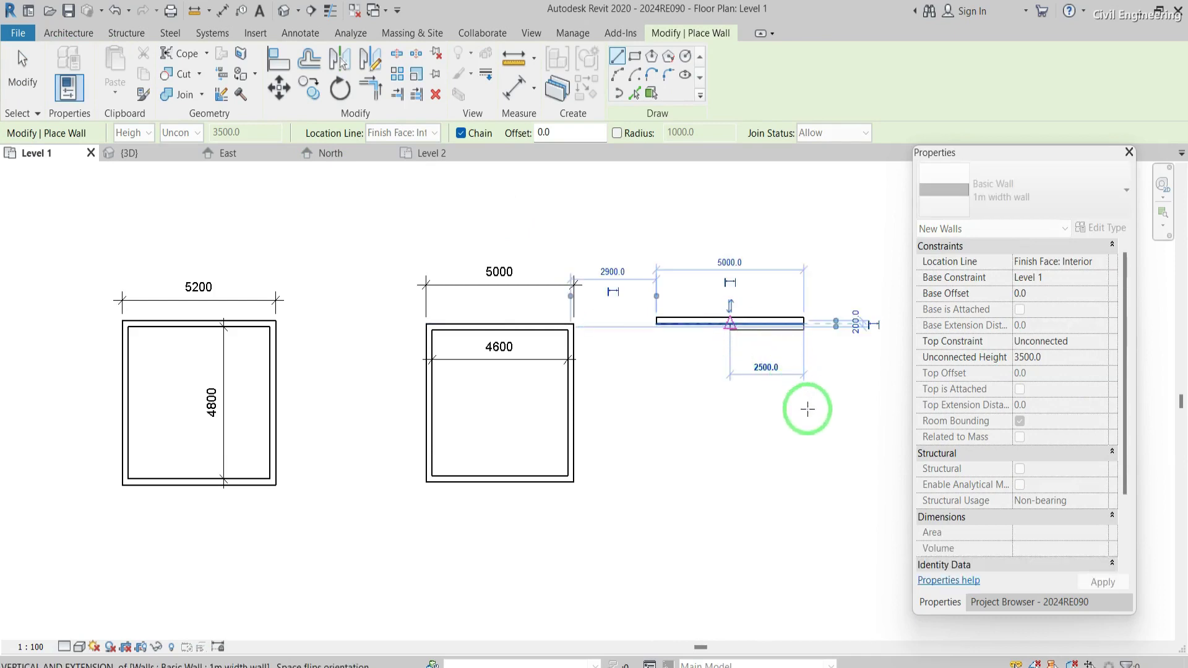
{"action": "type", "text": "5000"}
{"action": "key", "text": "Return"}
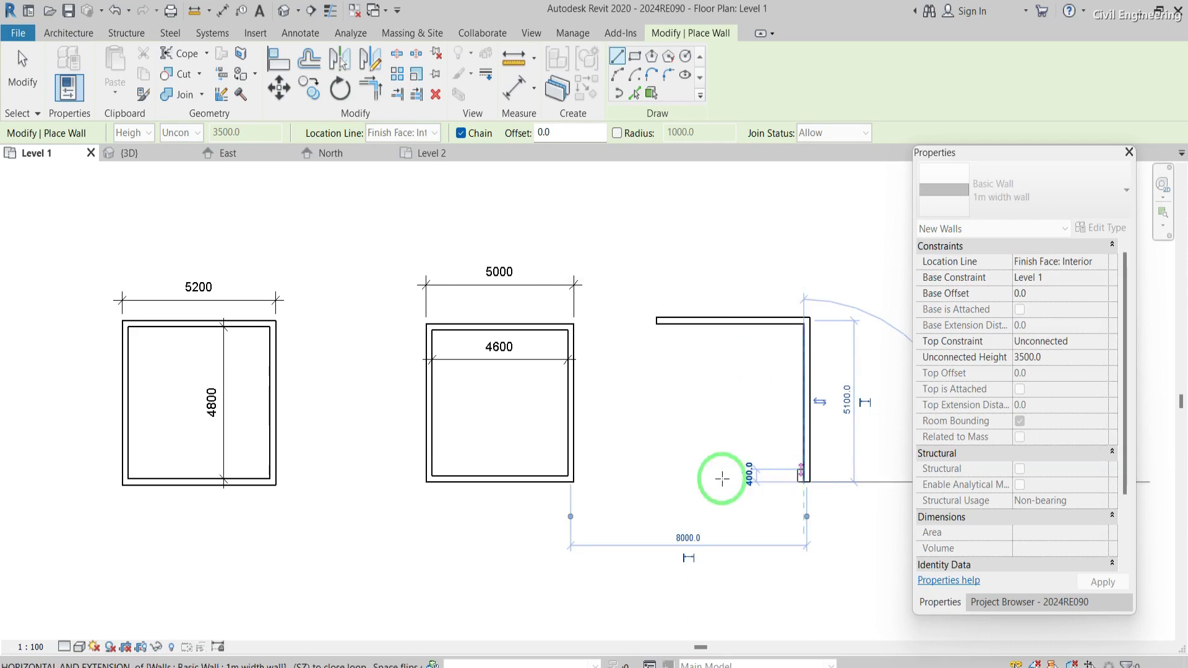
{"action": "type", "text": "5000"}
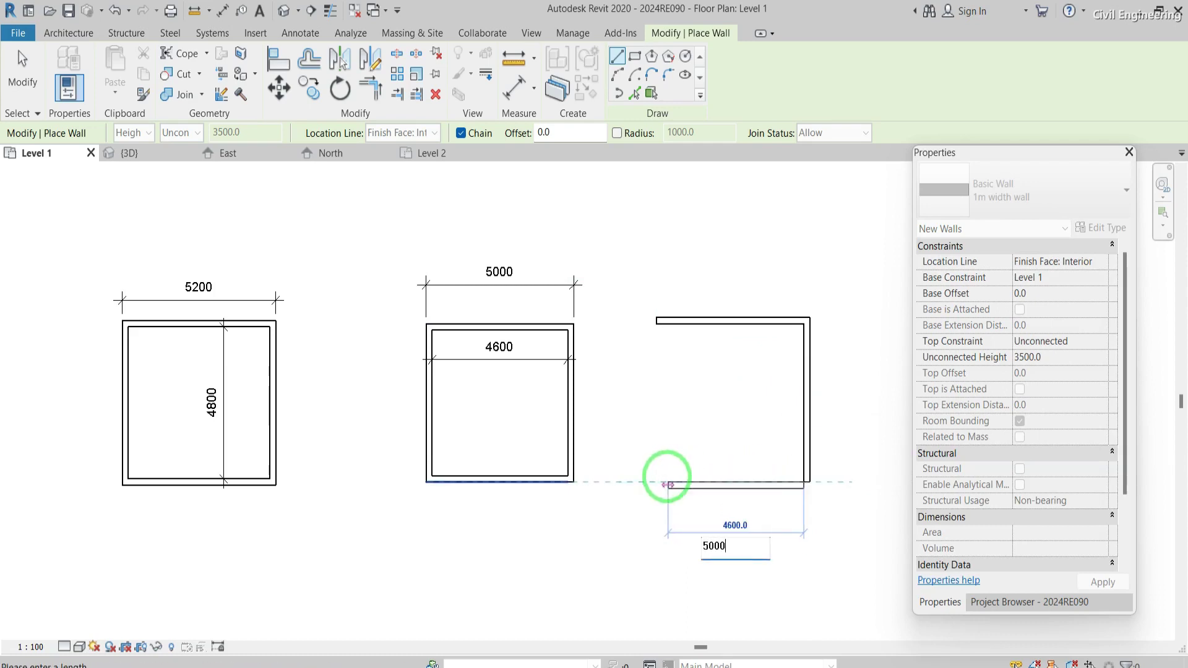
{"action": "key", "text": "Return"}
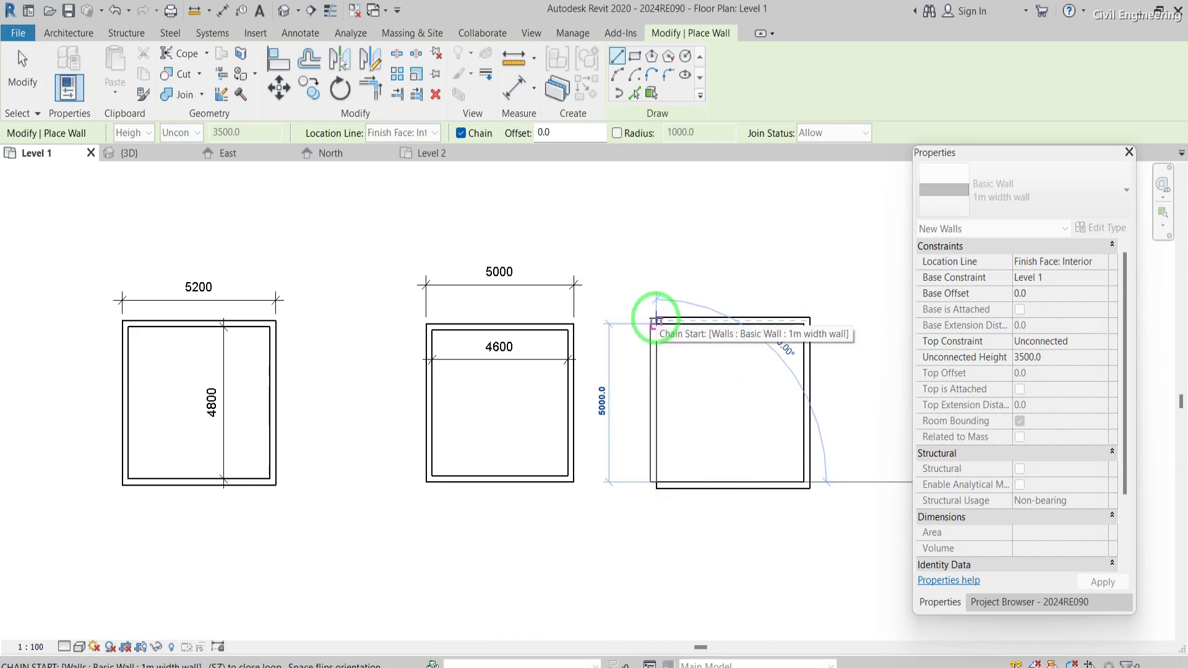
{"action": "left_click", "coordinate": [655, 319]}
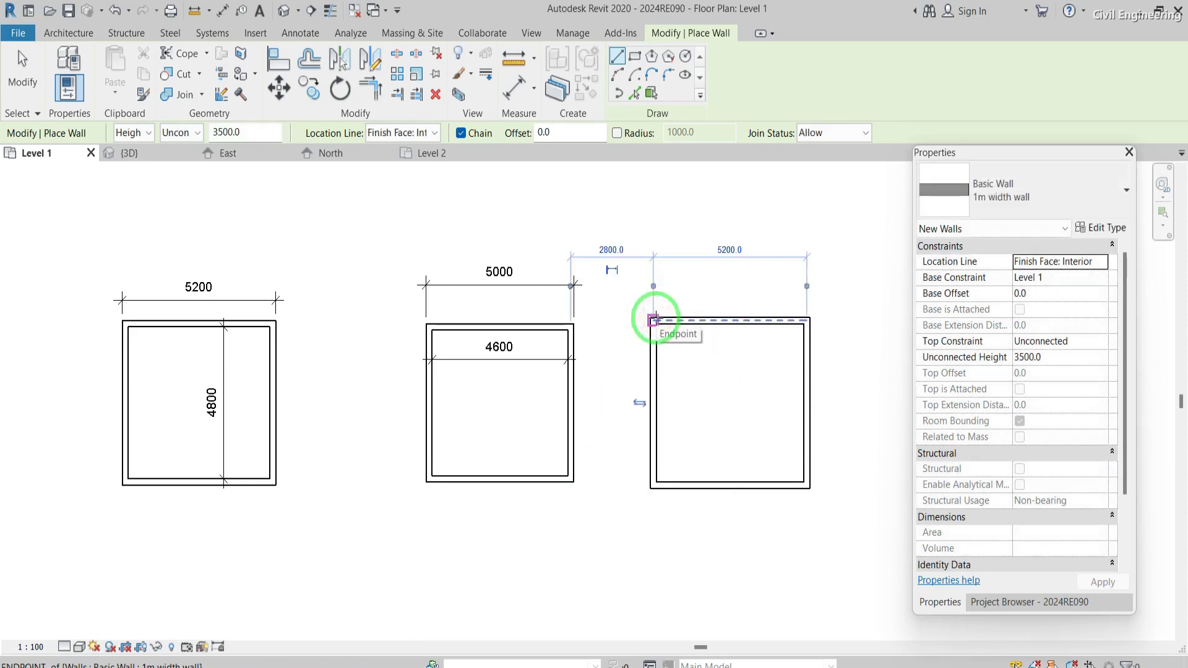
{"action": "scroll", "coordinate": [804, 258], "scroll_direction": "up", "scroll_amount": 2}
{"action": "scroll", "coordinate": [804, 258], "scroll_direction": "up", "scroll_amount": 1}
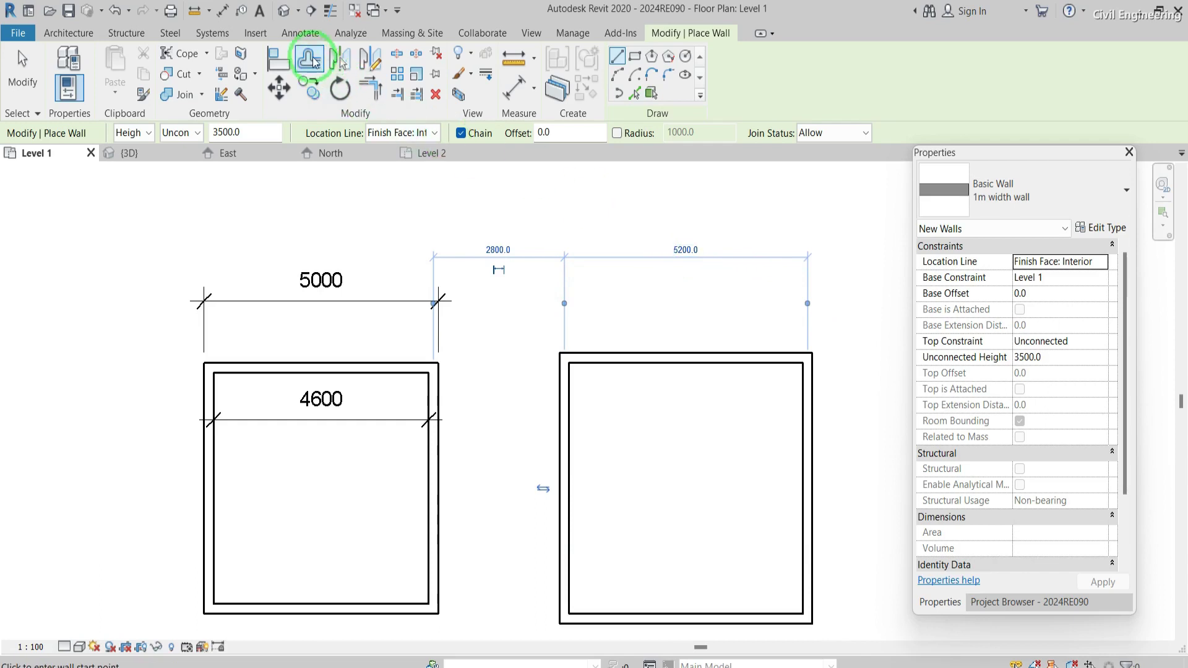
{"action": "left_click", "coordinate": [297, 38]}
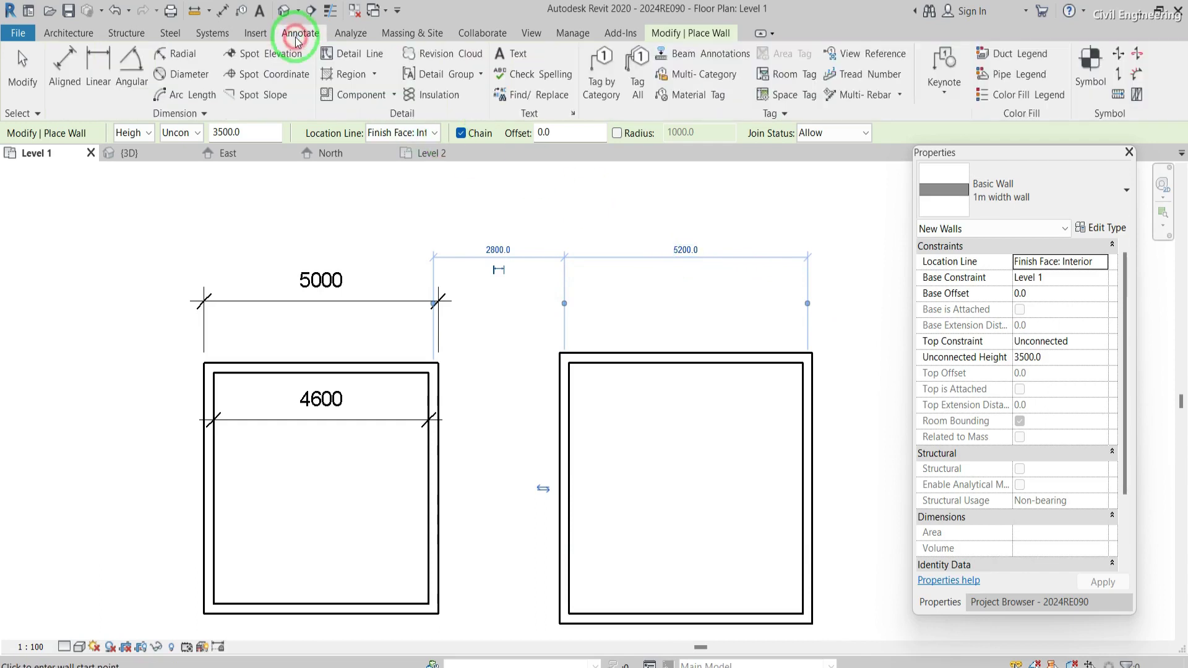
Add a 5000 aligned dimension between the new square's left and right inner wall faces
{"action": "left_click", "coordinate": [64, 64]}
{"action": "left_click", "coordinate": [569, 409]}
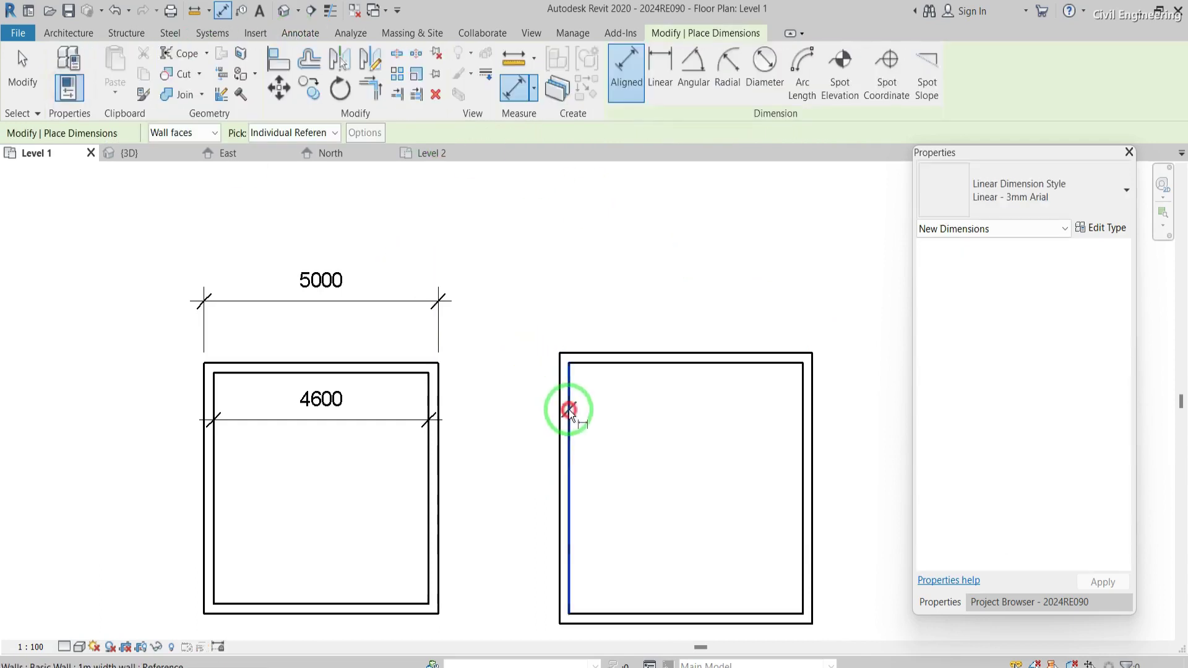
{"action": "left_click", "coordinate": [803, 430]}
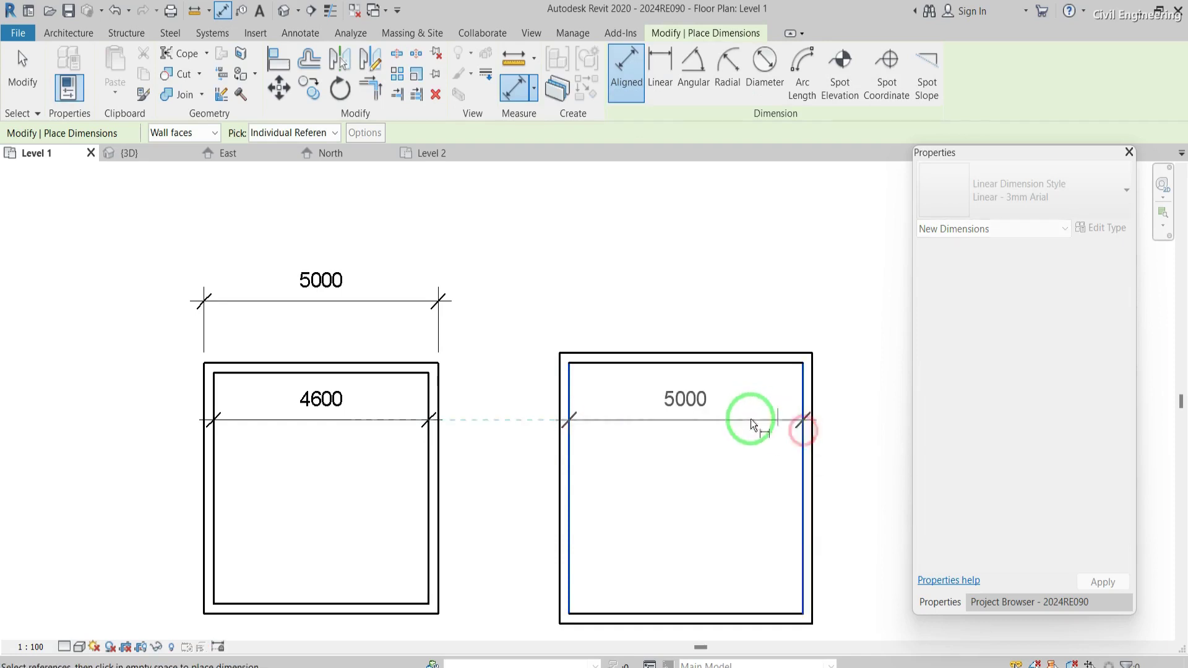
{"action": "left_click", "coordinate": [718, 399]}
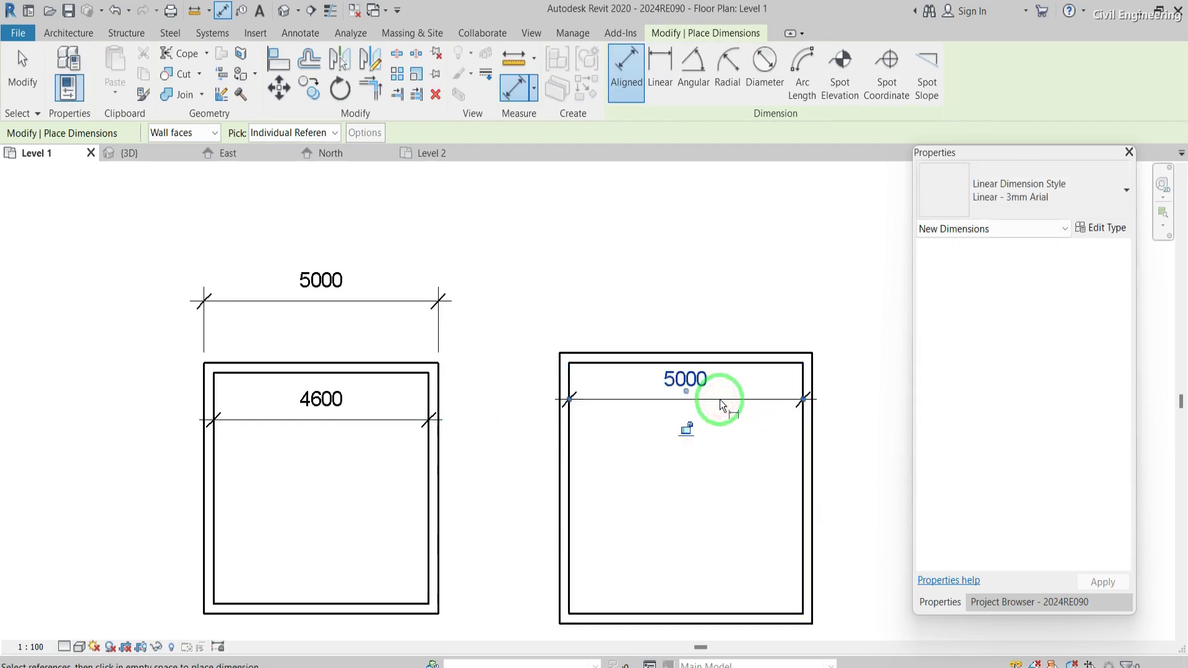
{"action": "scroll", "coordinate": [719, 399], "scroll_direction": "down", "scroll_amount": 2}
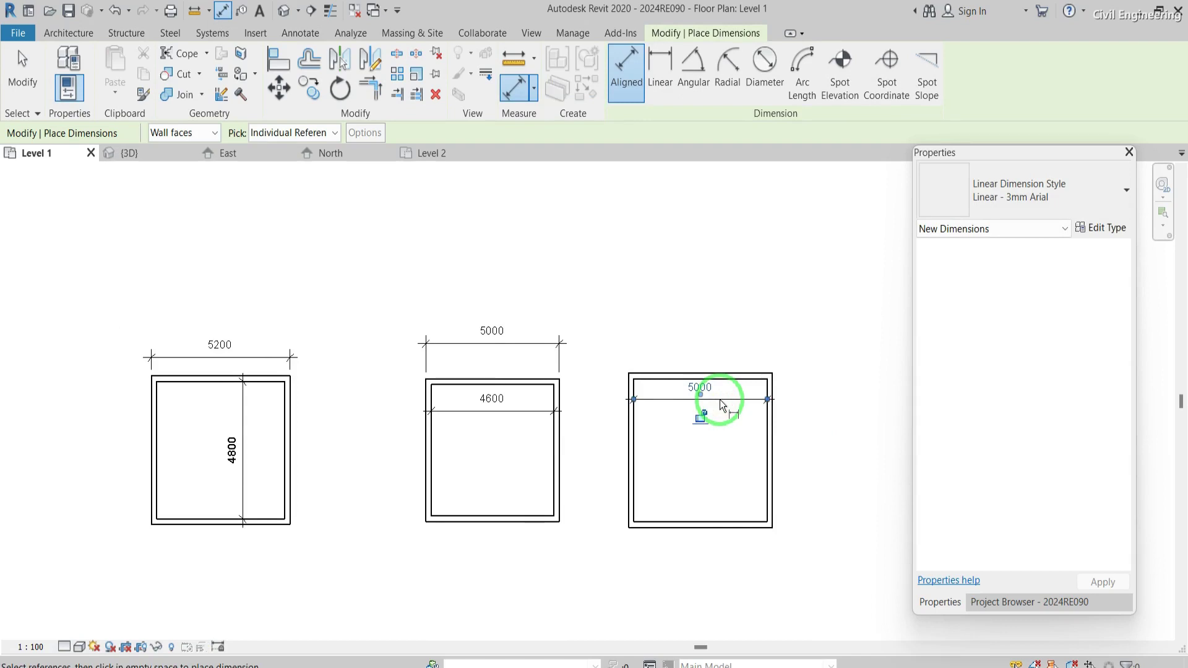
{"action": "left_click", "coordinate": [306, 34]}
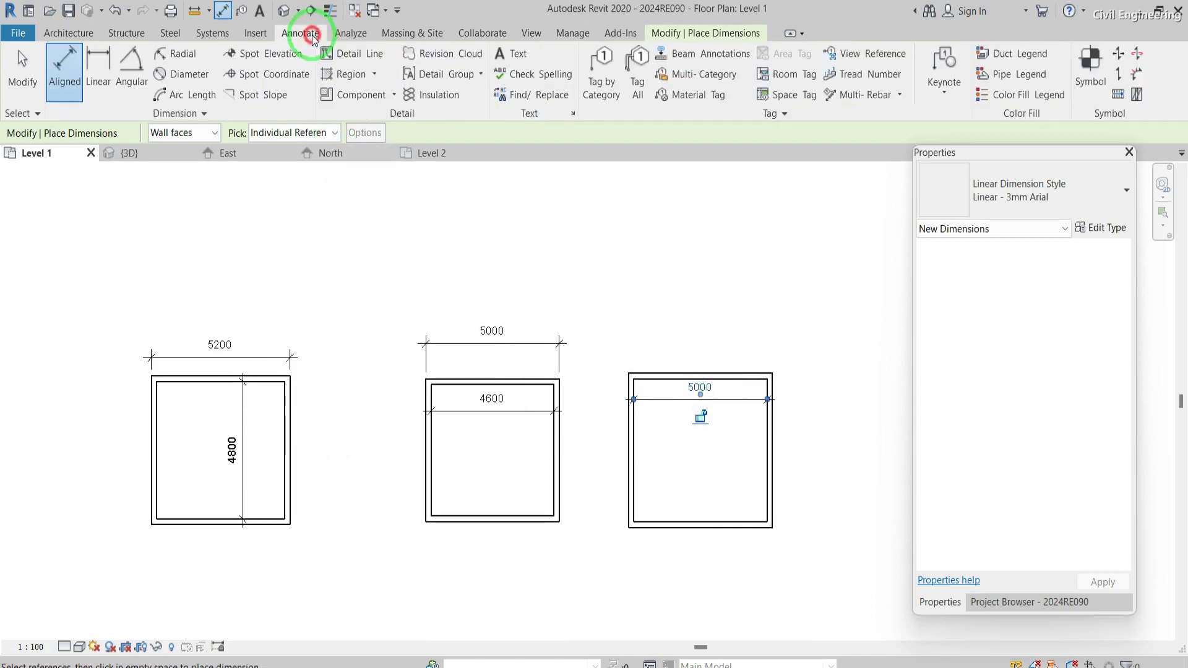
{"action": "left_click", "coordinate": [514, 53]}
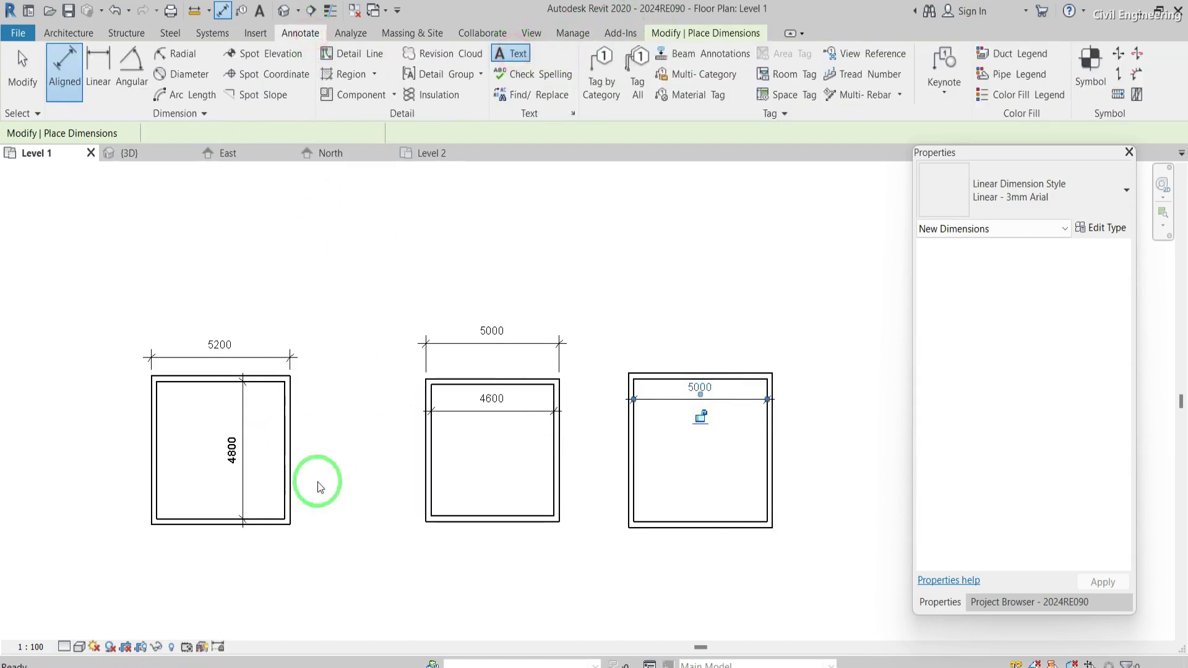
Place the CENTER LINE text note above the left square
{"action": "left_click", "coordinate": [186, 289]}
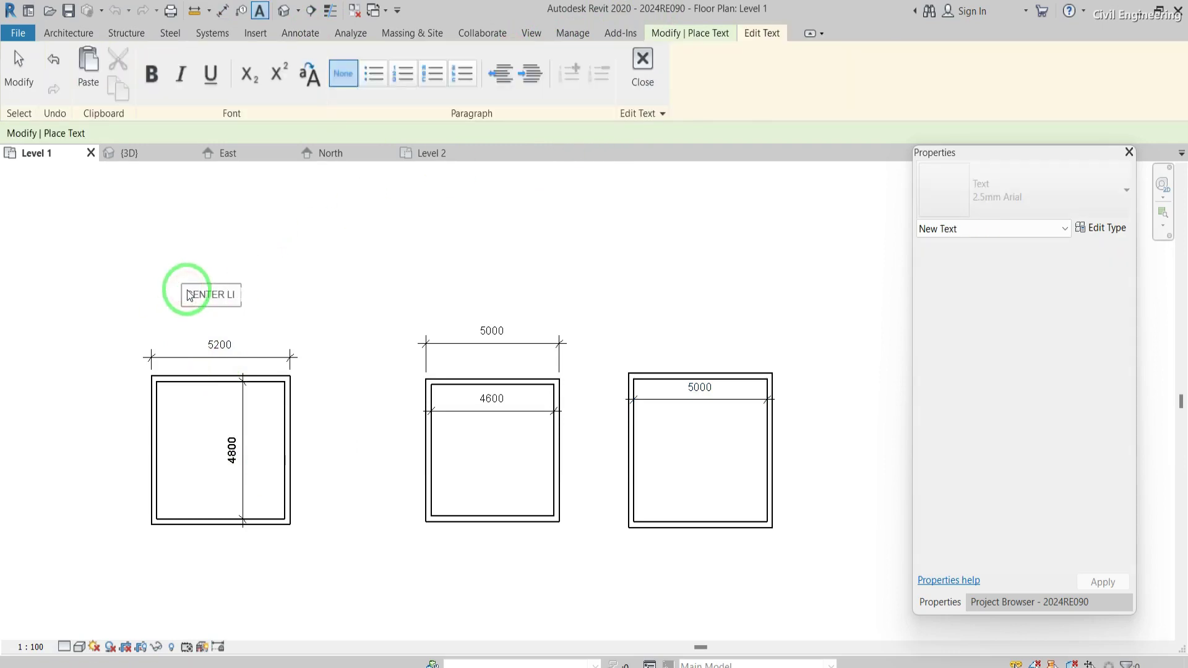
{"action": "left_click", "coordinate": [354, 291]}
{"action": "left_click", "coordinate": [456, 302]}
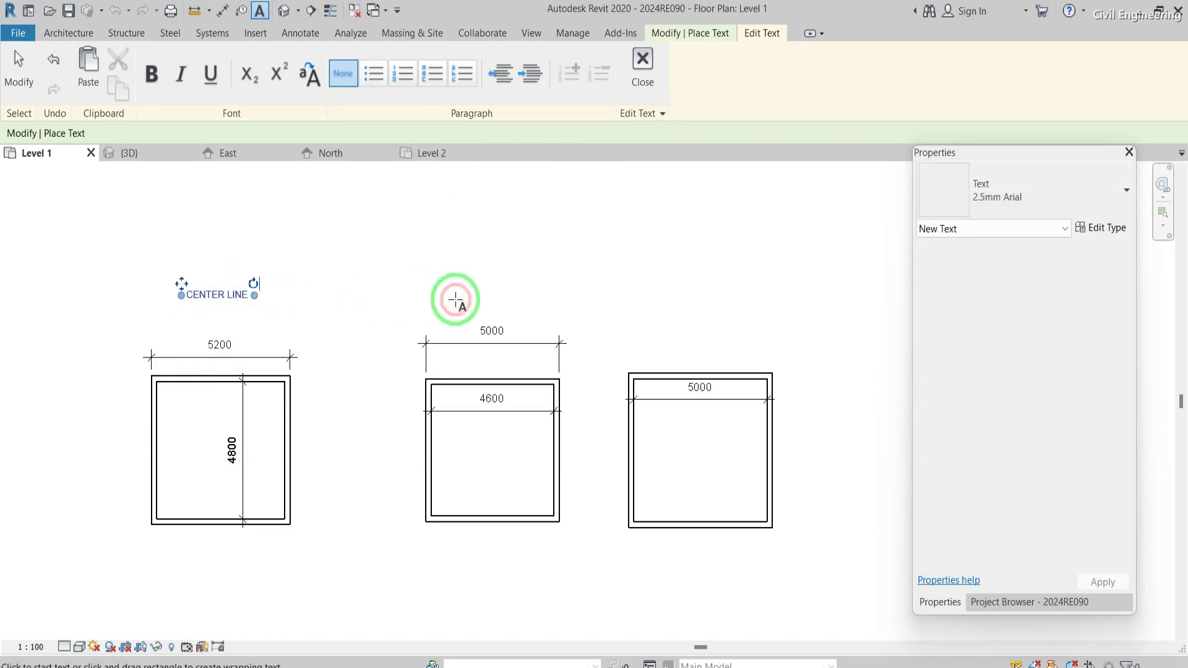
Add a FINISHED FACE EXTERIOR note above the middle square, correcting the misspelling
{"action": "left_click", "coordinate": [453, 286]}
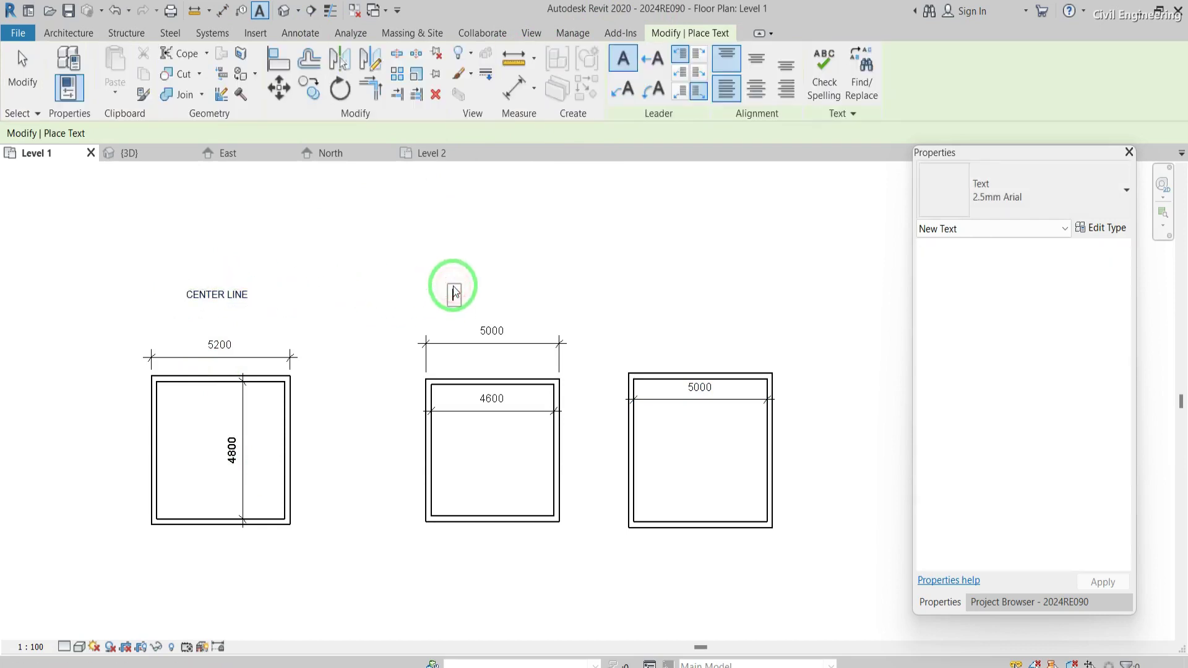
{"action": "type", "text": "FINISHED FACE EXTEIOR"}
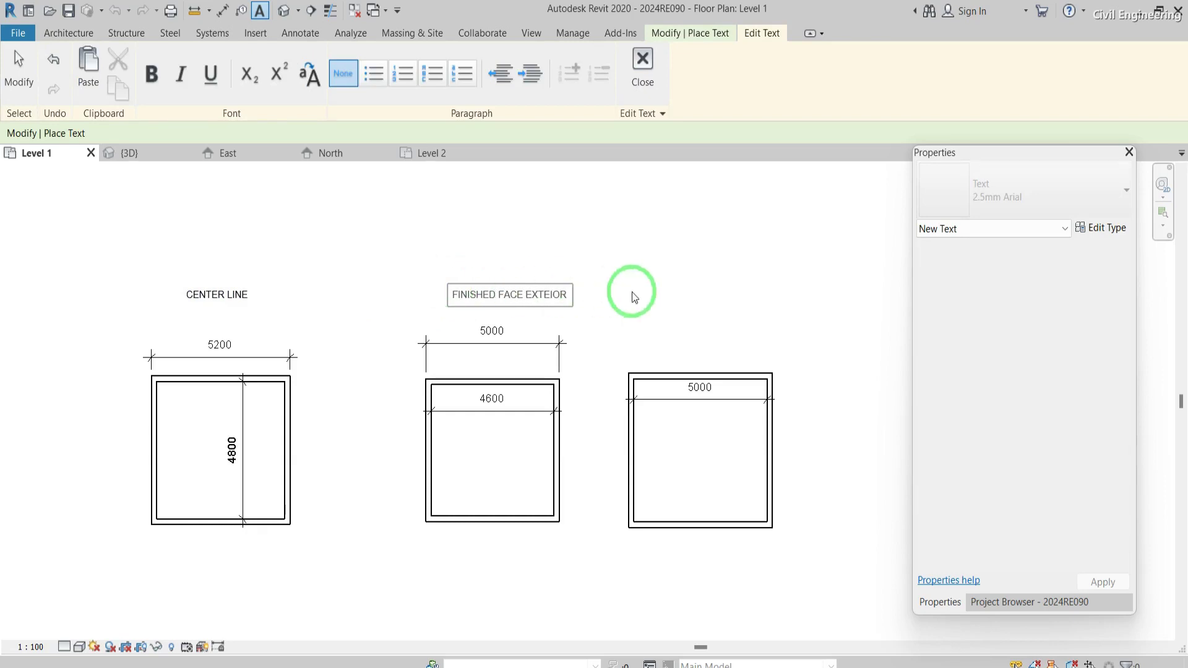
{"action": "left_click", "coordinate": [552, 300]}
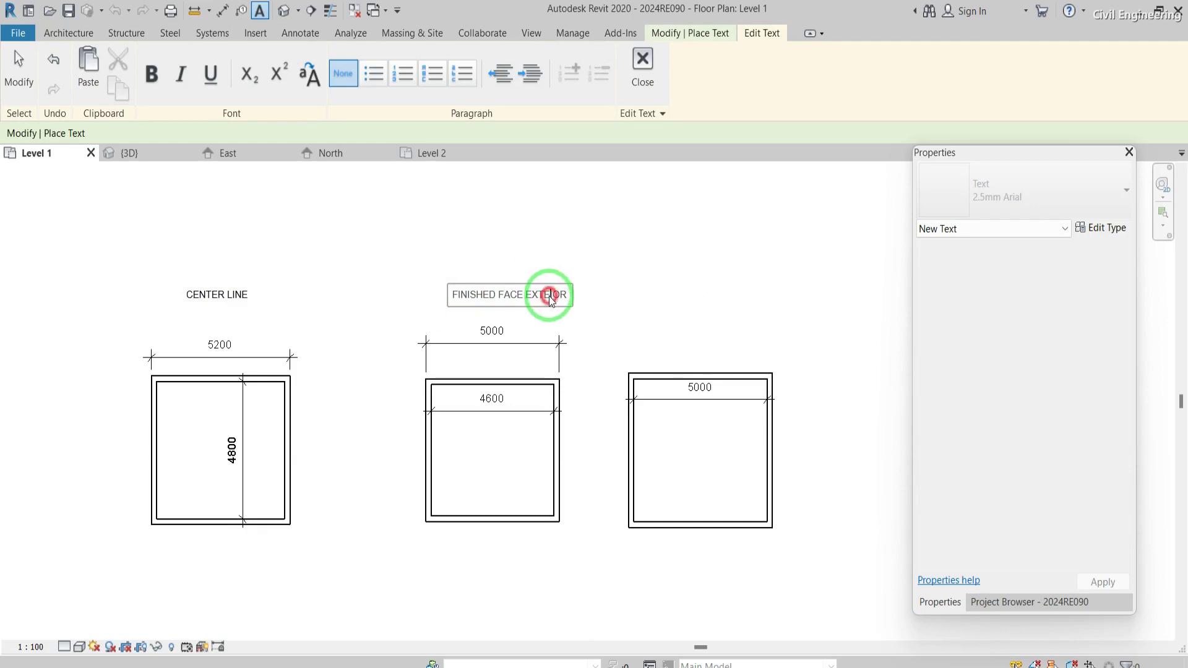
{"action": "type", "text": "R"}
{"action": "left_click", "coordinate": [651, 345]}
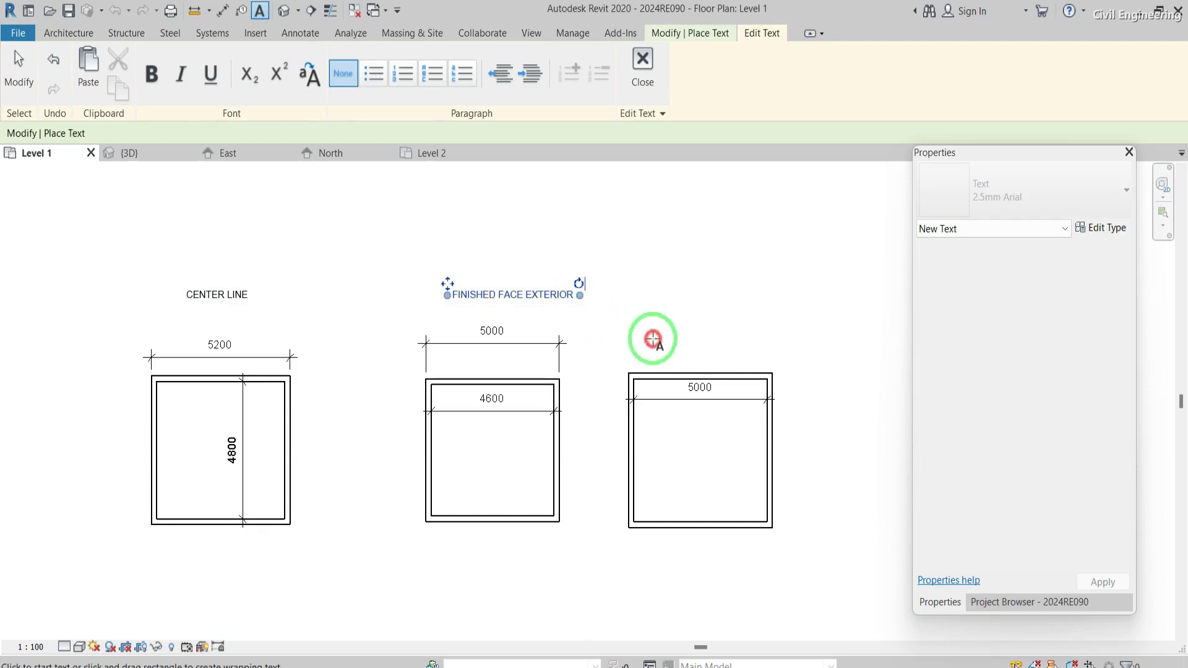
Add the FINISHED FACE INTERIOR note above the right square
{"action": "type", "text": "NISHED FACE INTERIOR"}
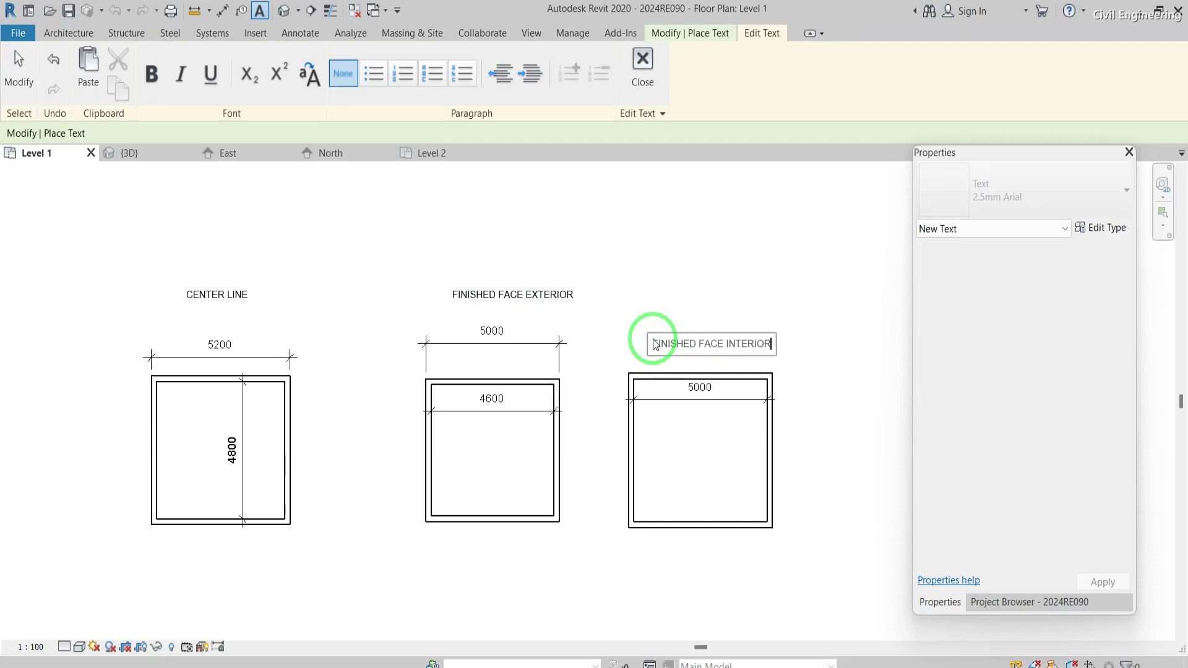
{"action": "left_click", "coordinate": [670, 315]}
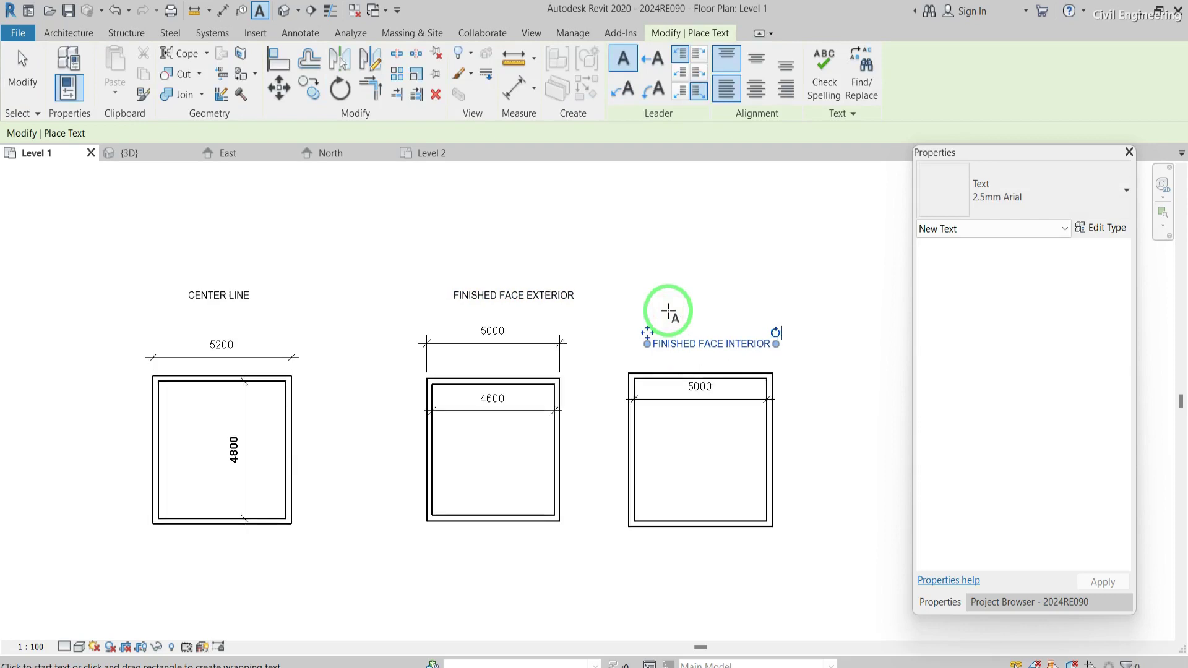
{"action": "scroll", "coordinate": [668, 313], "scroll_direction": "down", "scroll_amount": 2}
{"action": "scroll", "coordinate": [822, 384], "scroll_direction": "up", "scroll_amount": 2}
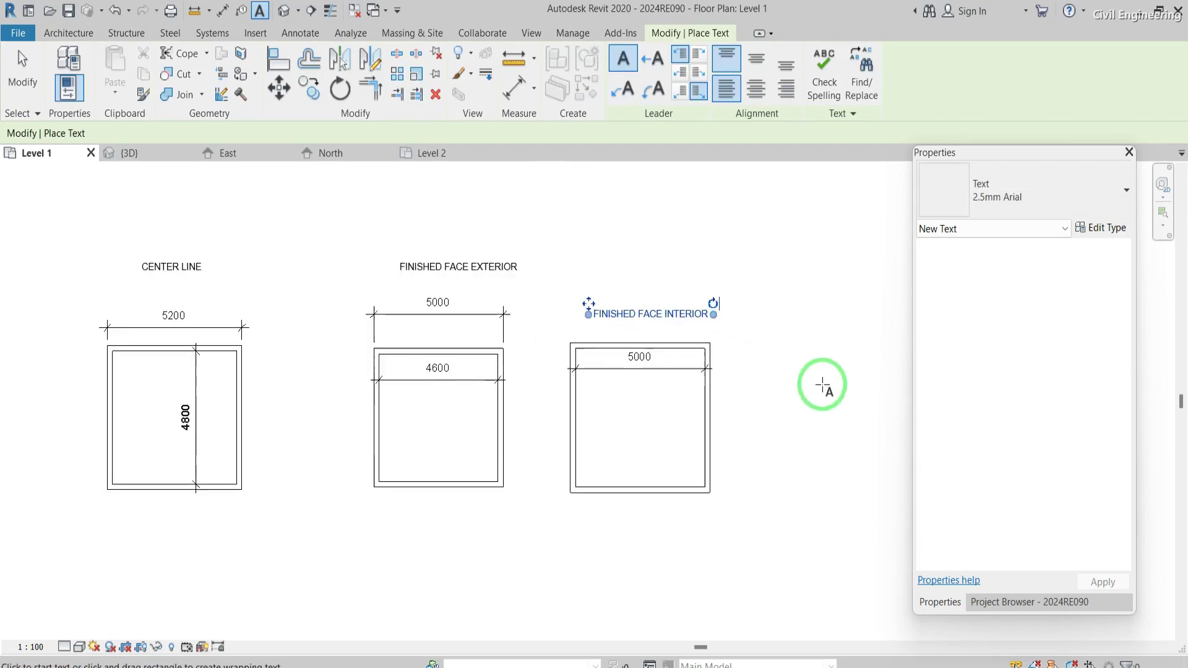
{"action": "left_click", "coordinate": [47, 34]}
Exit the Wall tool and delete all three labelled wall squares with a crossing window
{"action": "left_click", "coordinate": [74, 64]}
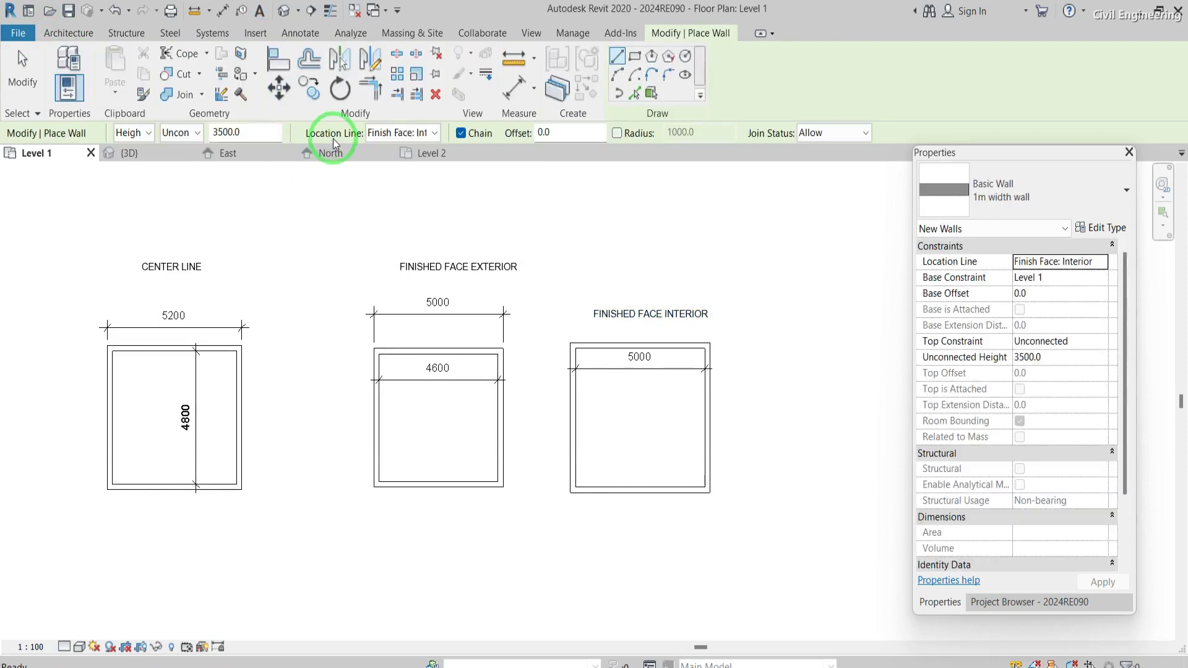
{"action": "left_click", "coordinate": [433, 133]}
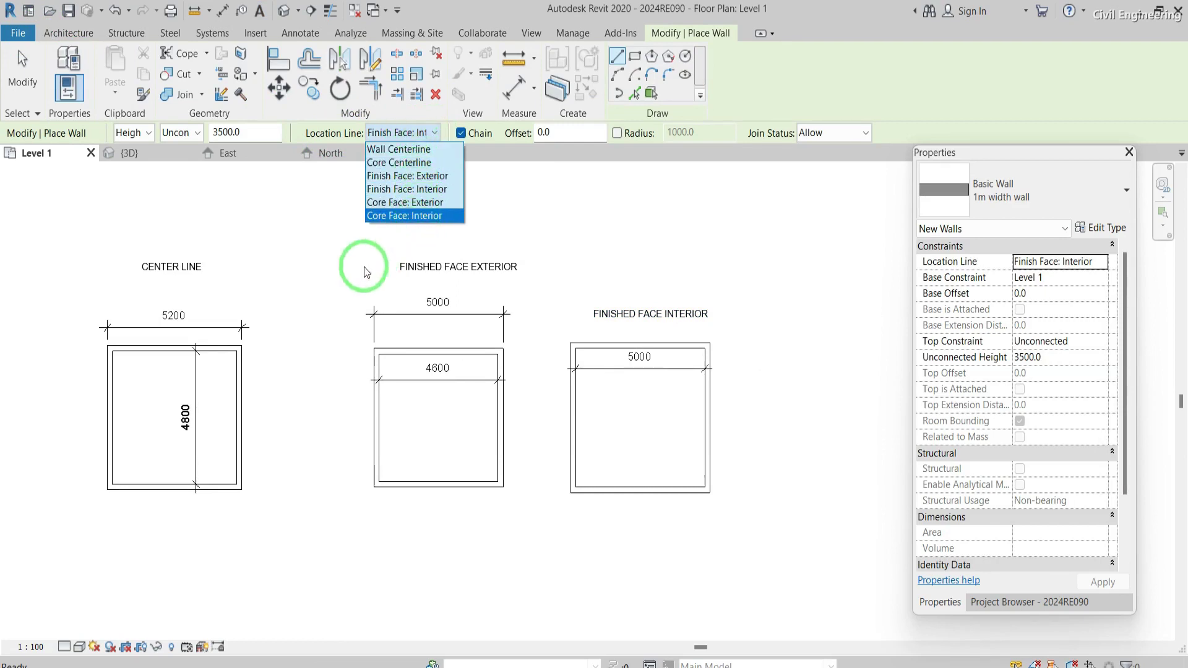
{"action": "left_click", "coordinate": [444, 135]}
{"action": "scroll", "coordinate": [507, 311], "scroll_direction": "down", "scroll_amount": 2}
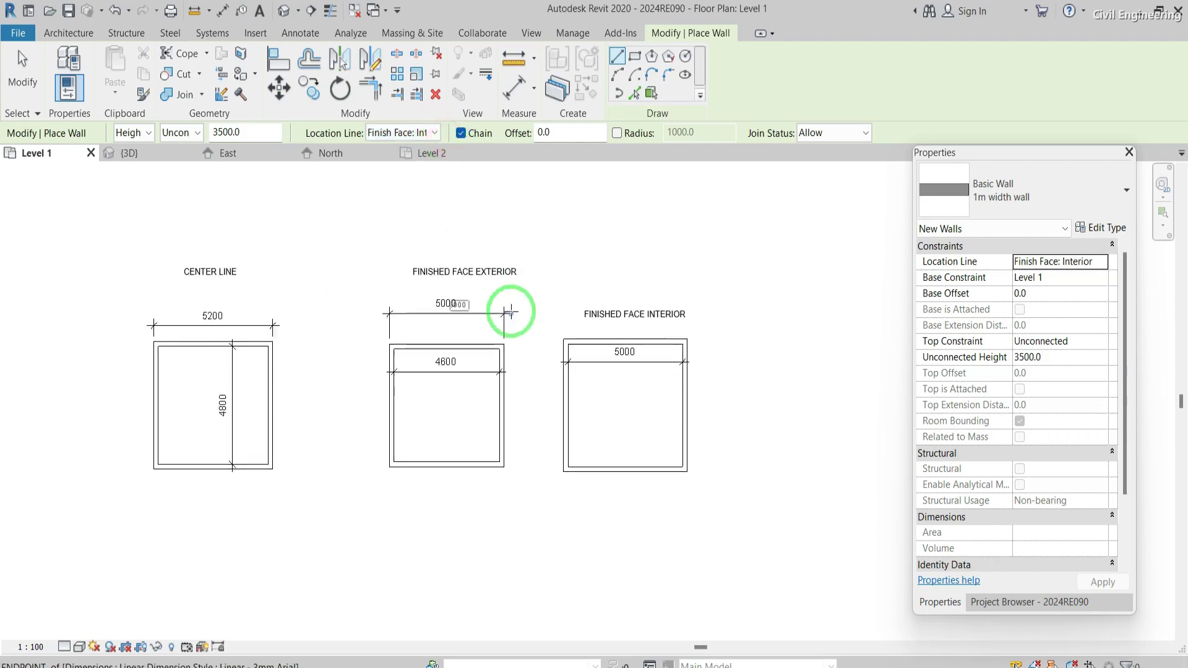
{"action": "key", "text": "Escape"}
{"action": "key", "text": "Escape"}
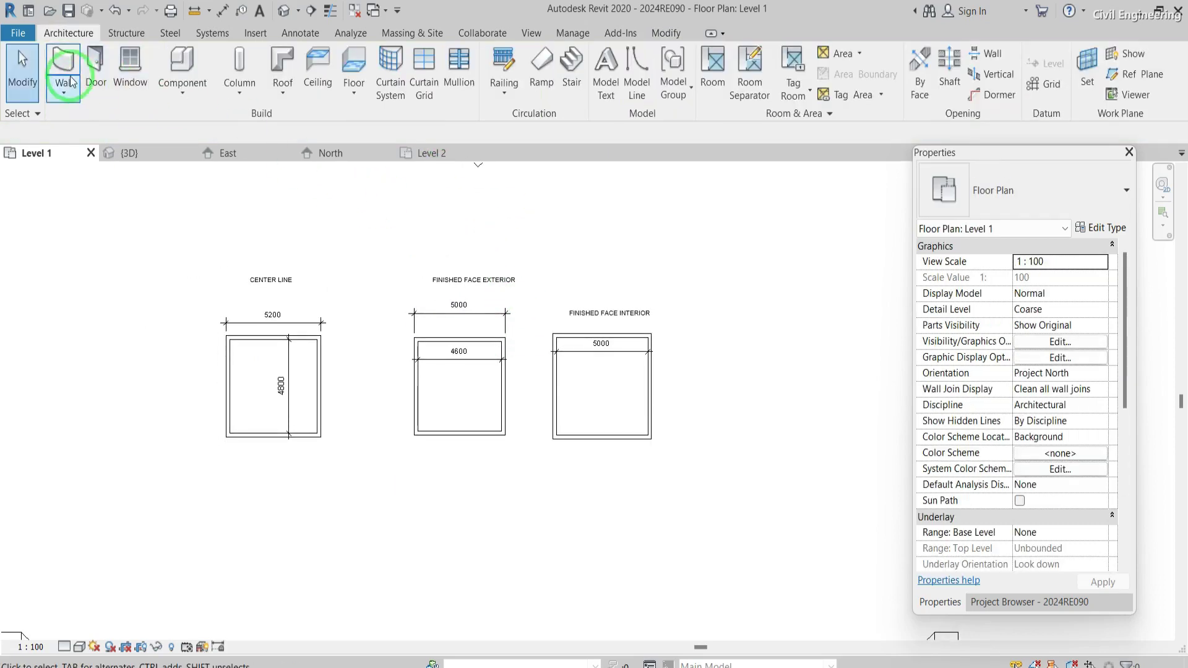
{"action": "left_click", "coordinate": [65, 62]}
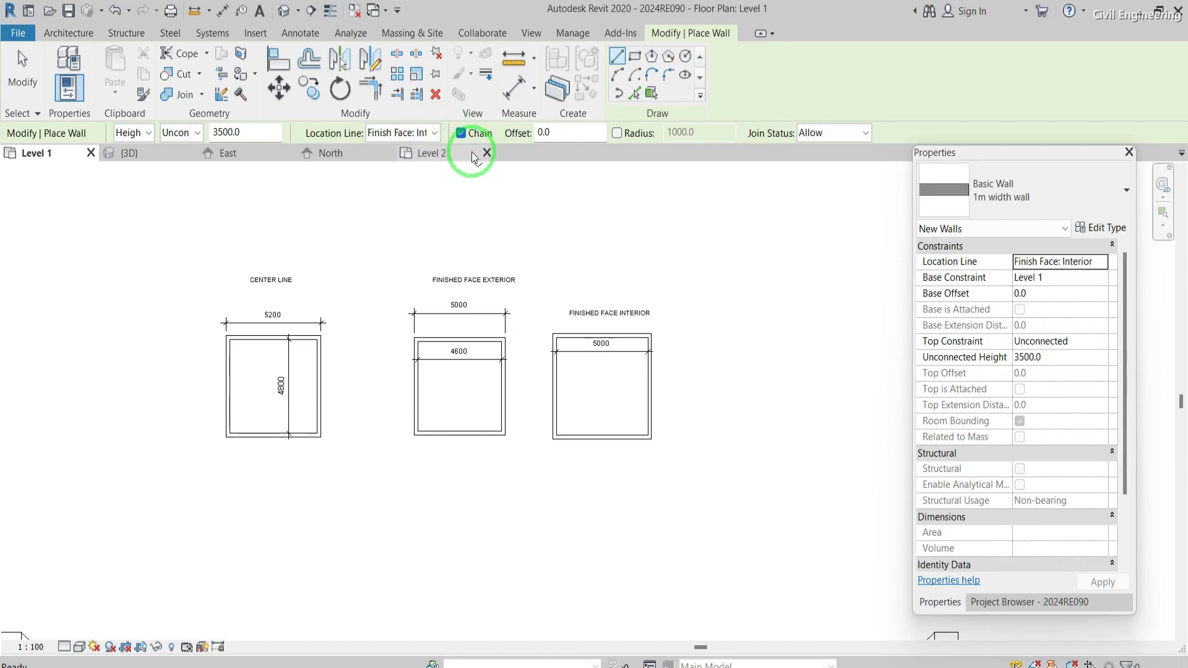
{"action": "scroll", "coordinate": [411, 292], "scroll_direction": "down", "scroll_amount": 1}
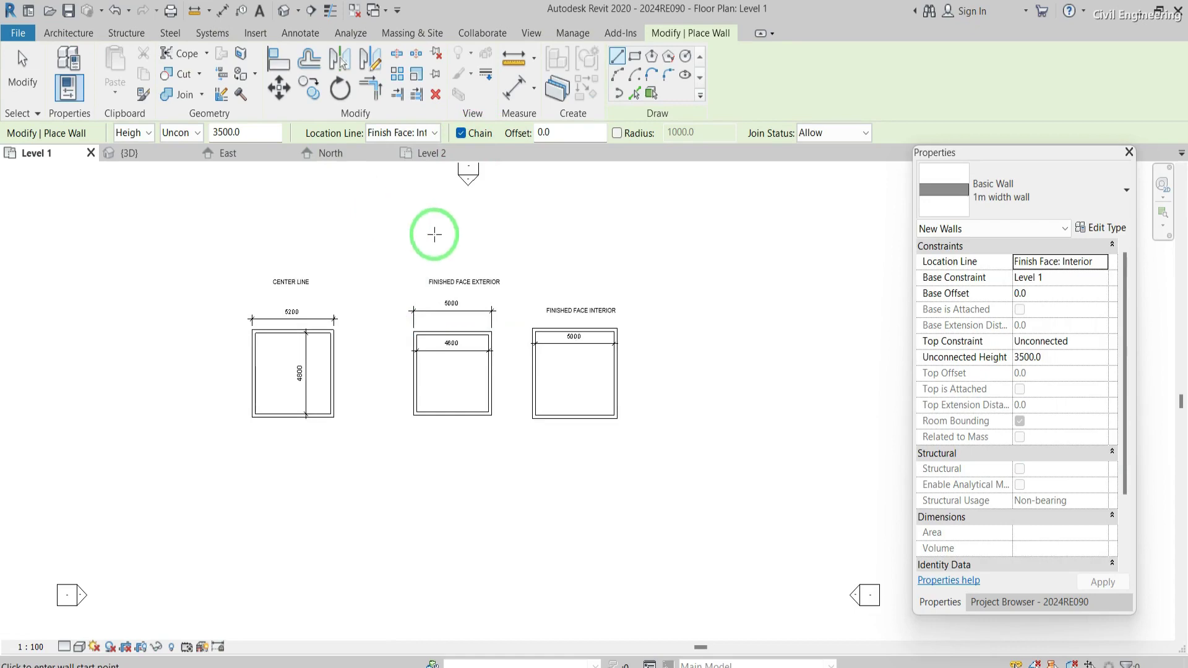
{"action": "key", "text": "Escape"}
{"action": "key", "text": "Escape"}
{"action": "left_click_drag", "start_coordinate": [667, 496], "coordinate": [187, 246]}
{"action": "key", "text": "Delete"}
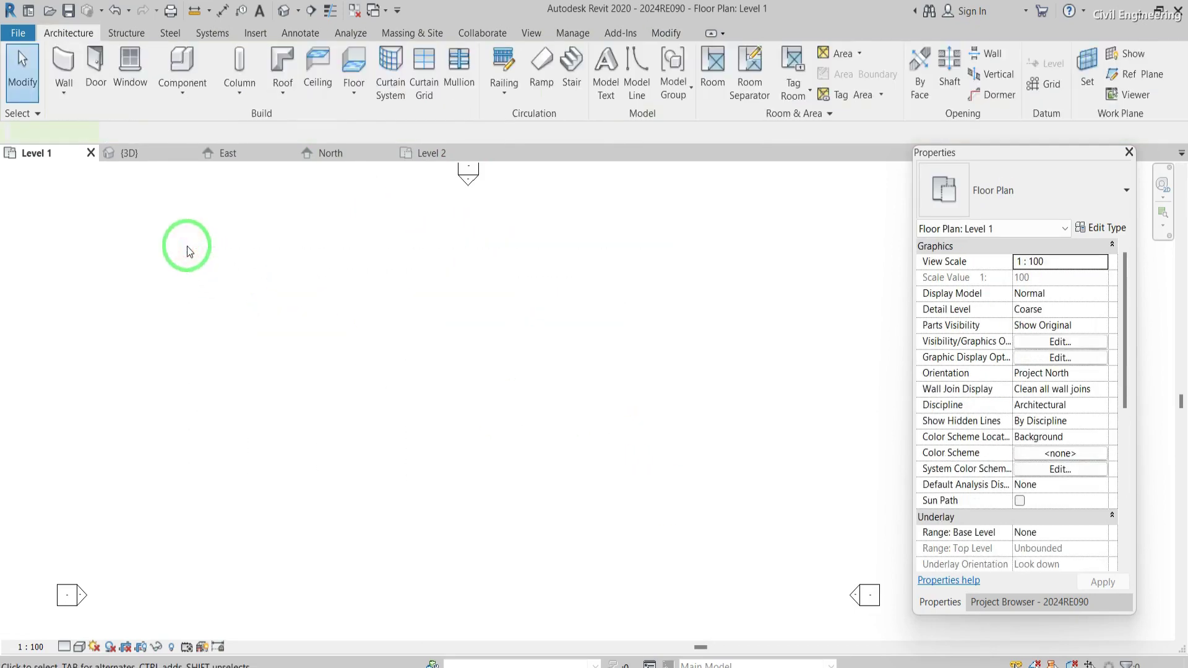
Chain an L-shaped wall loop from a 6300 top wall, closing it at the start point
{"action": "left_click", "coordinate": [58, 62]}
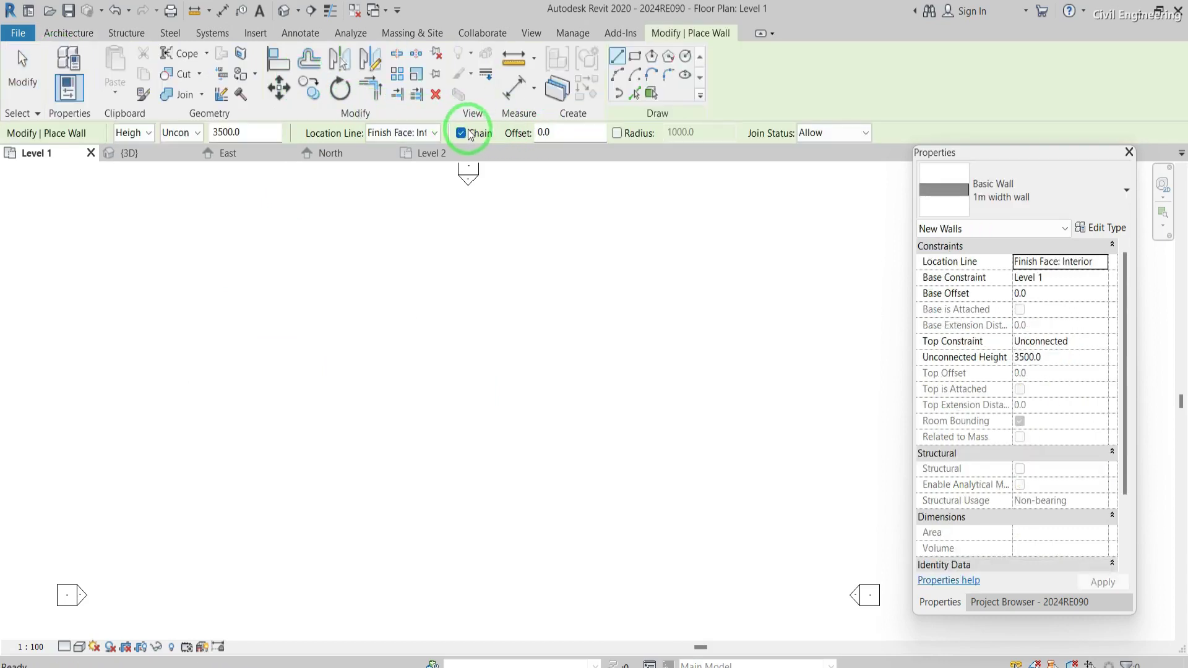
{"action": "left_click", "coordinate": [325, 323]}
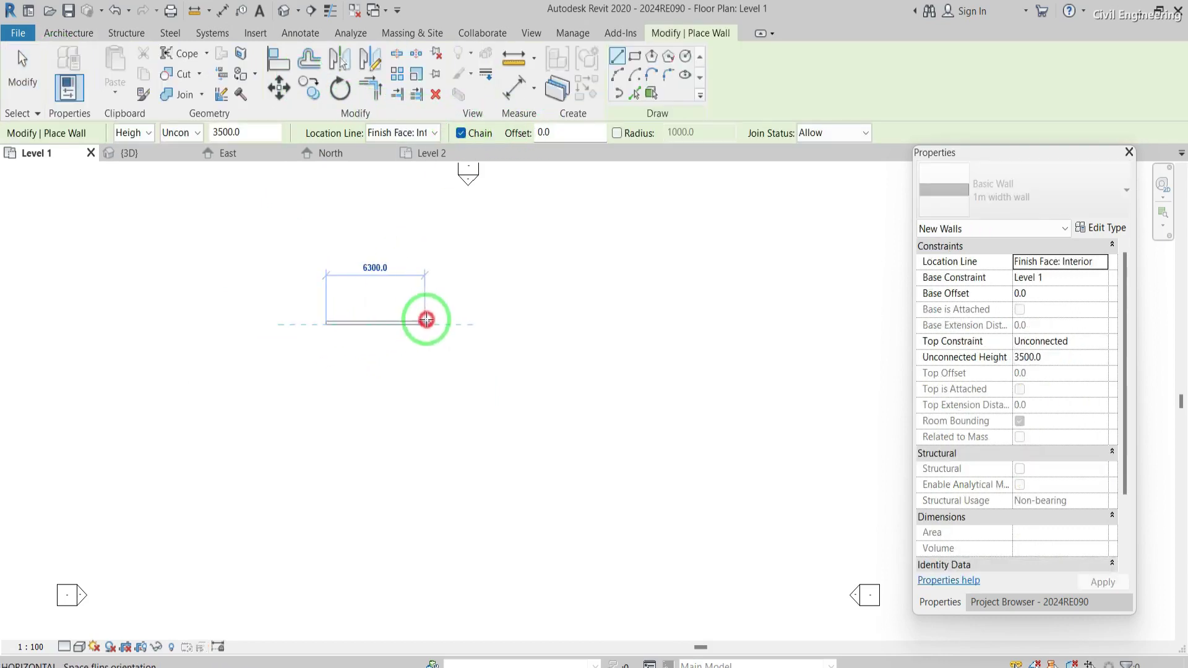
{"action": "left_click", "coordinate": [426, 320]}
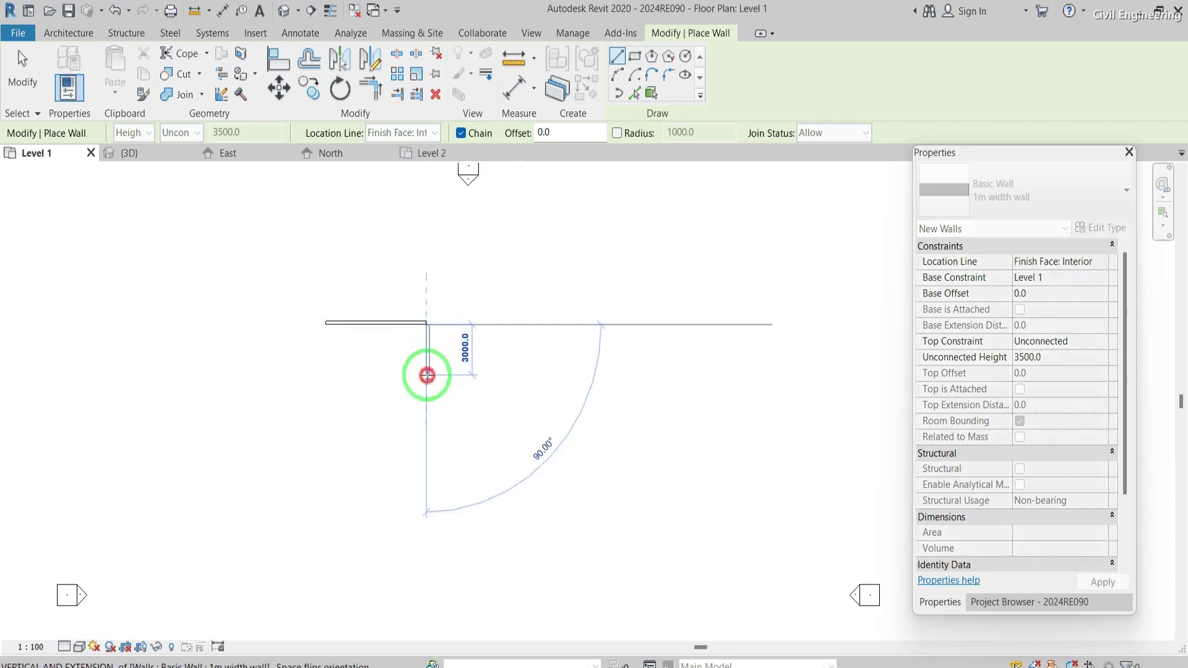
{"action": "left_click", "coordinate": [427, 374]}
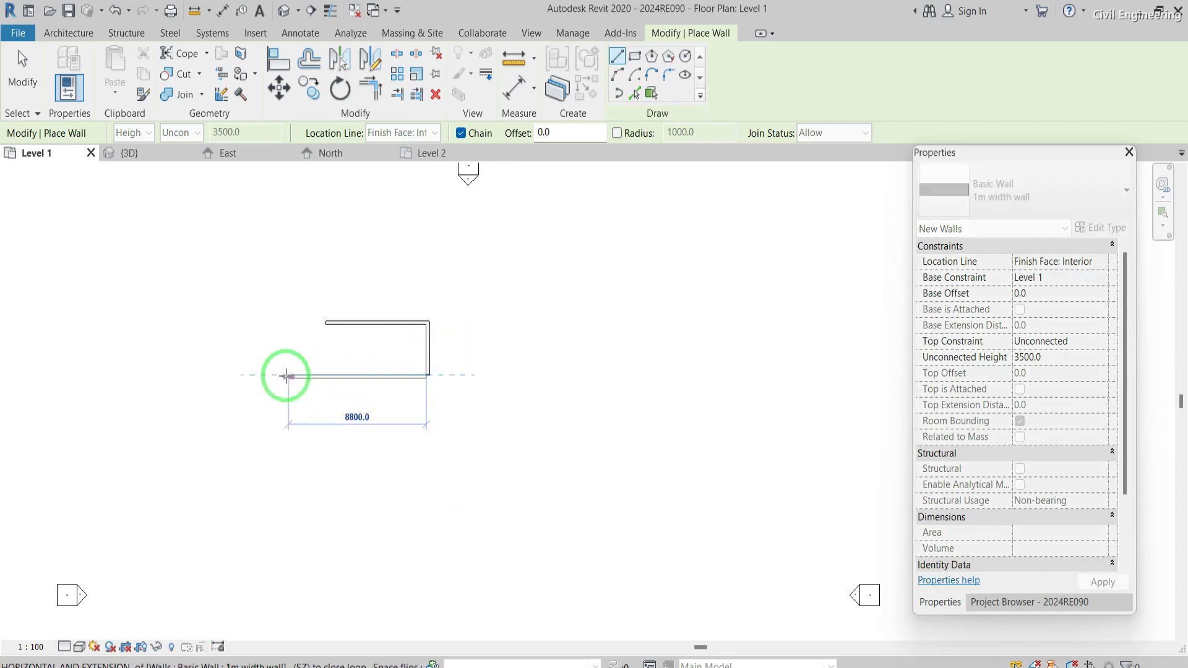
{"action": "left_click", "coordinate": [278, 375]}
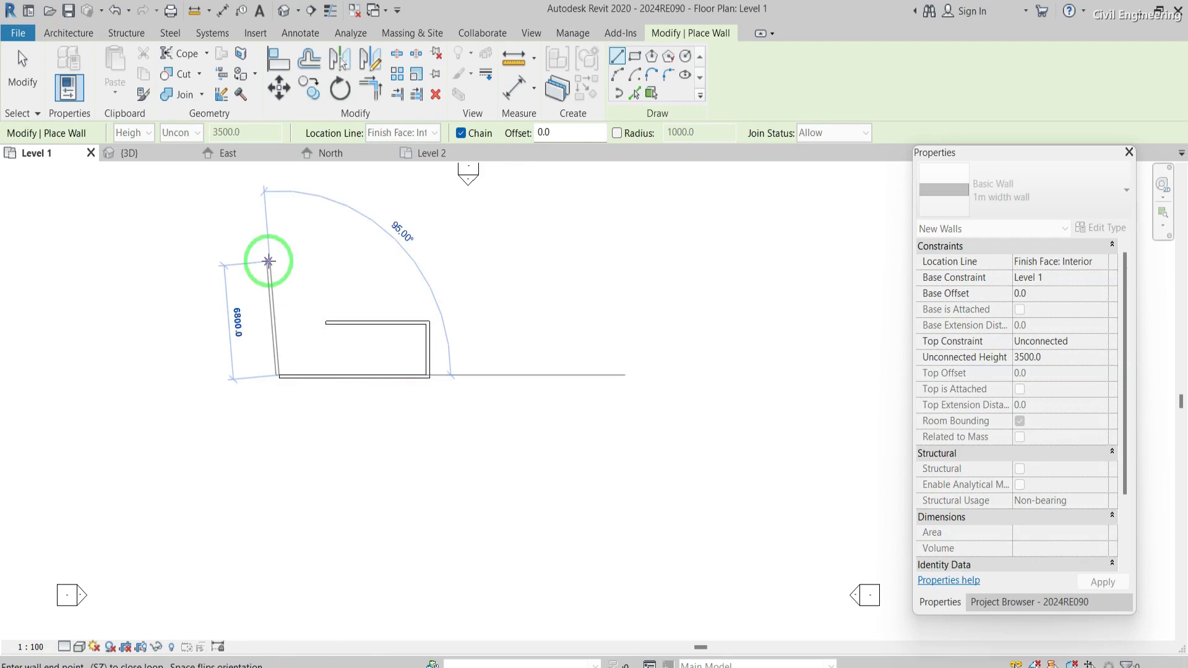
{"action": "left_click", "coordinate": [277, 259]}
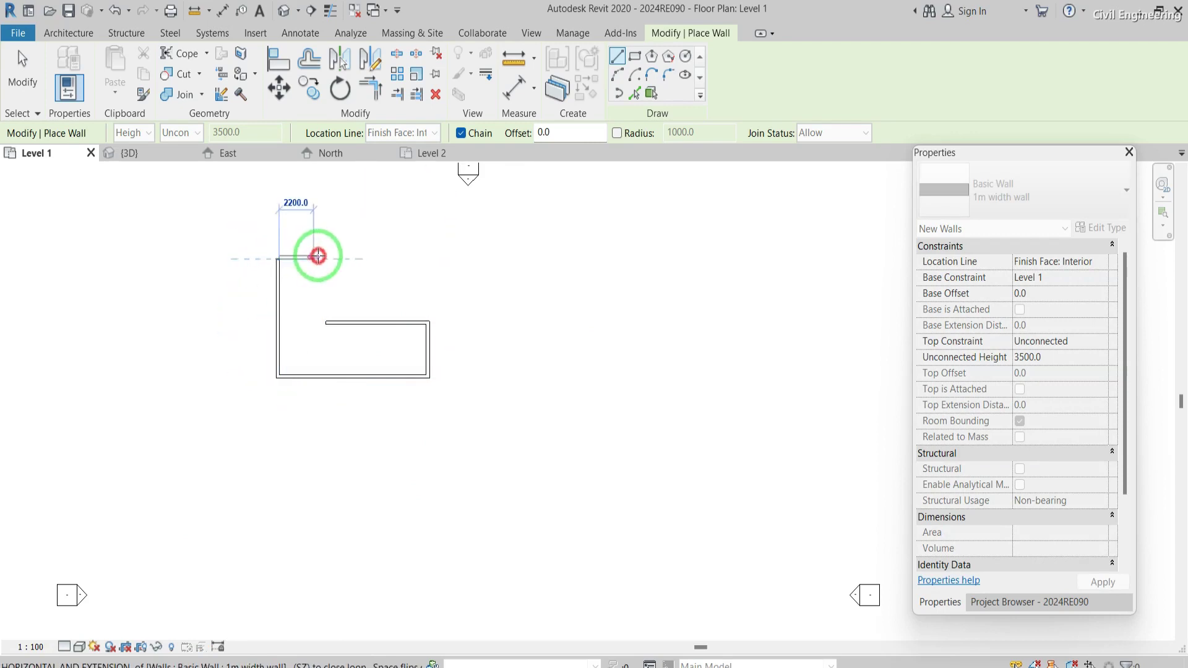
{"action": "left_click", "coordinate": [324, 255]}
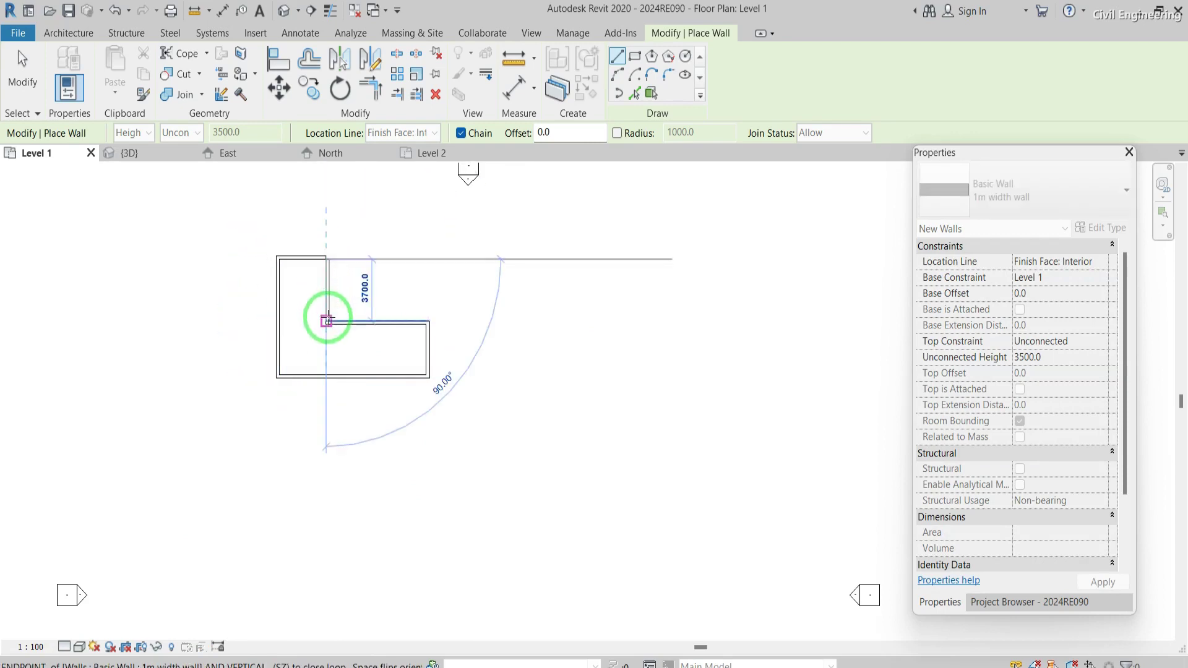
{"action": "left_click", "coordinate": [328, 321]}
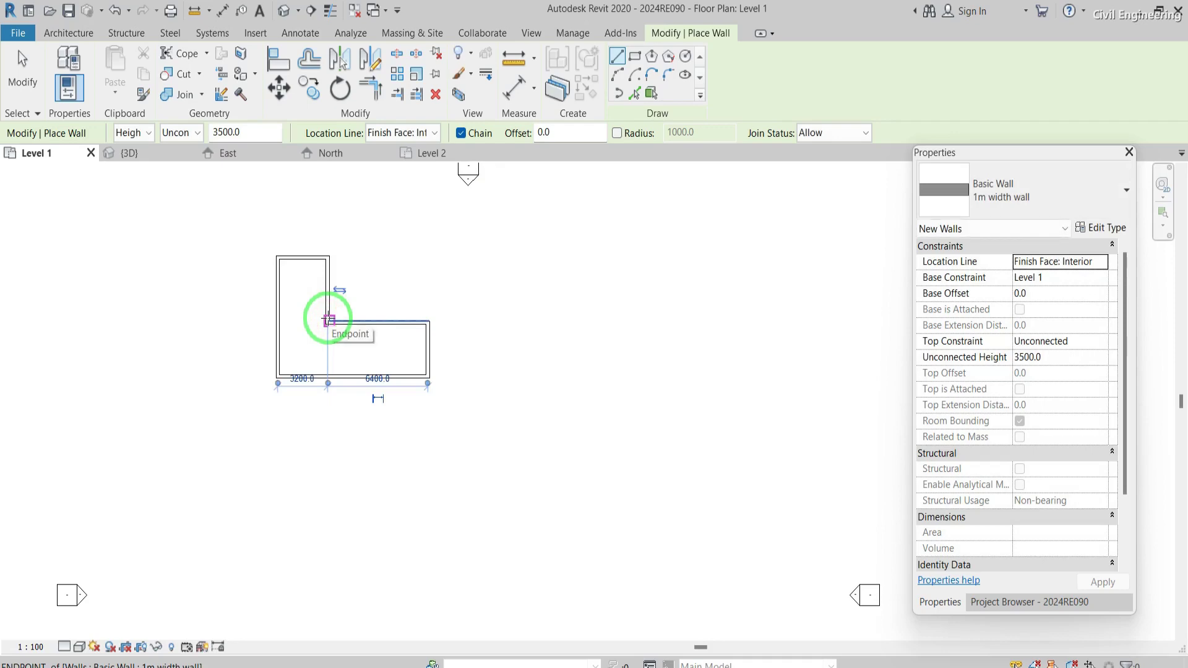
{"action": "key", "text": "Escape"}
{"action": "key", "text": "Escape"}
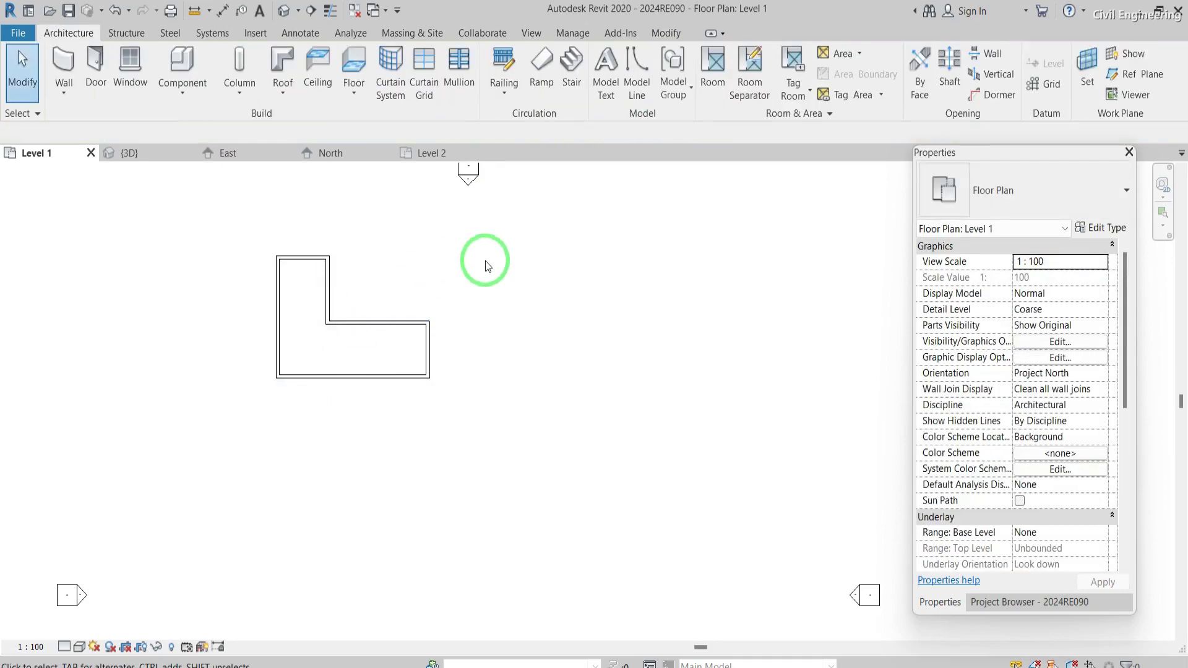
{"action": "left_click", "coordinate": [66, 57]}
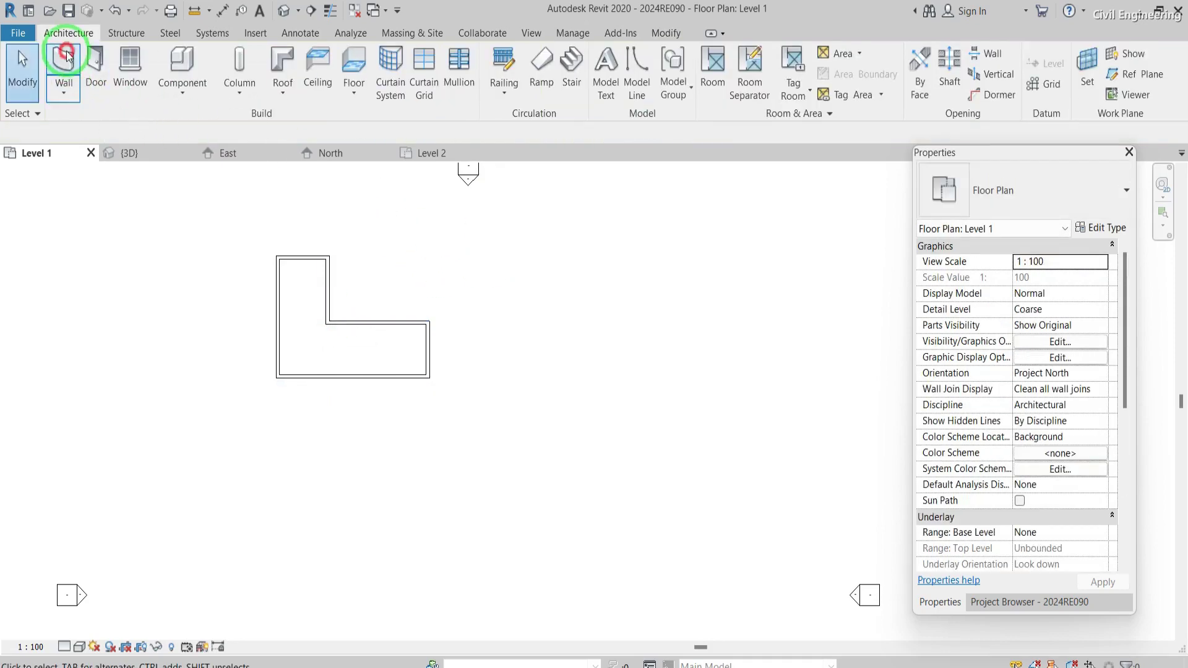
{"action": "left_click", "coordinate": [494, 276]}
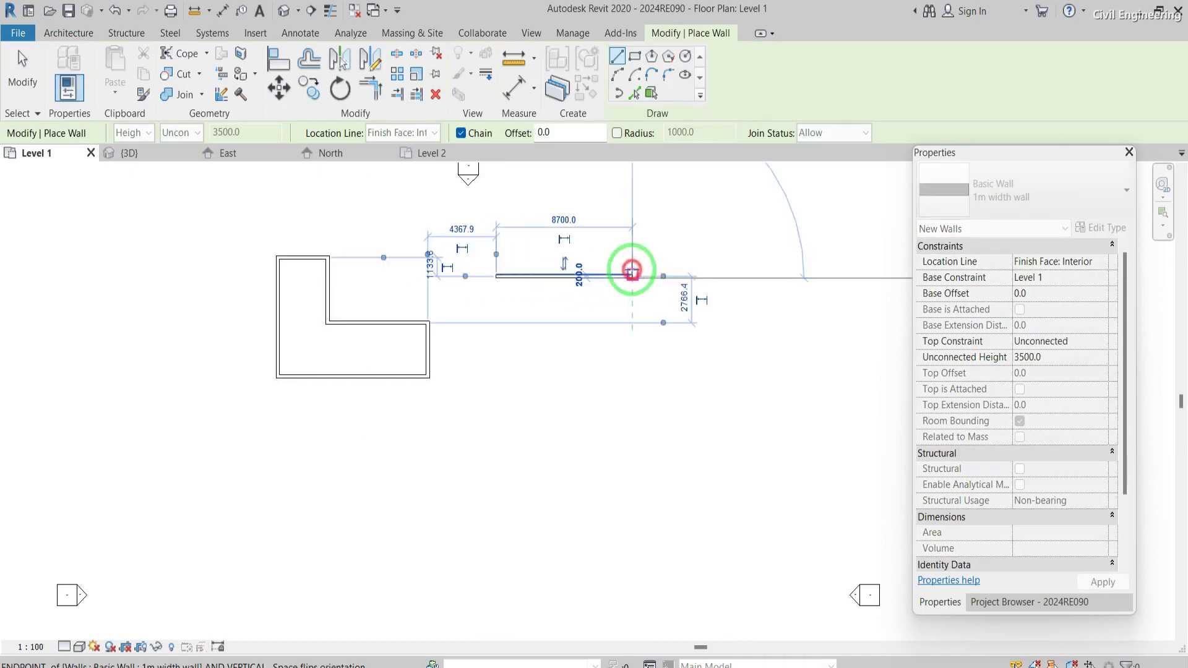
{"action": "left_click", "coordinate": [632, 276]}
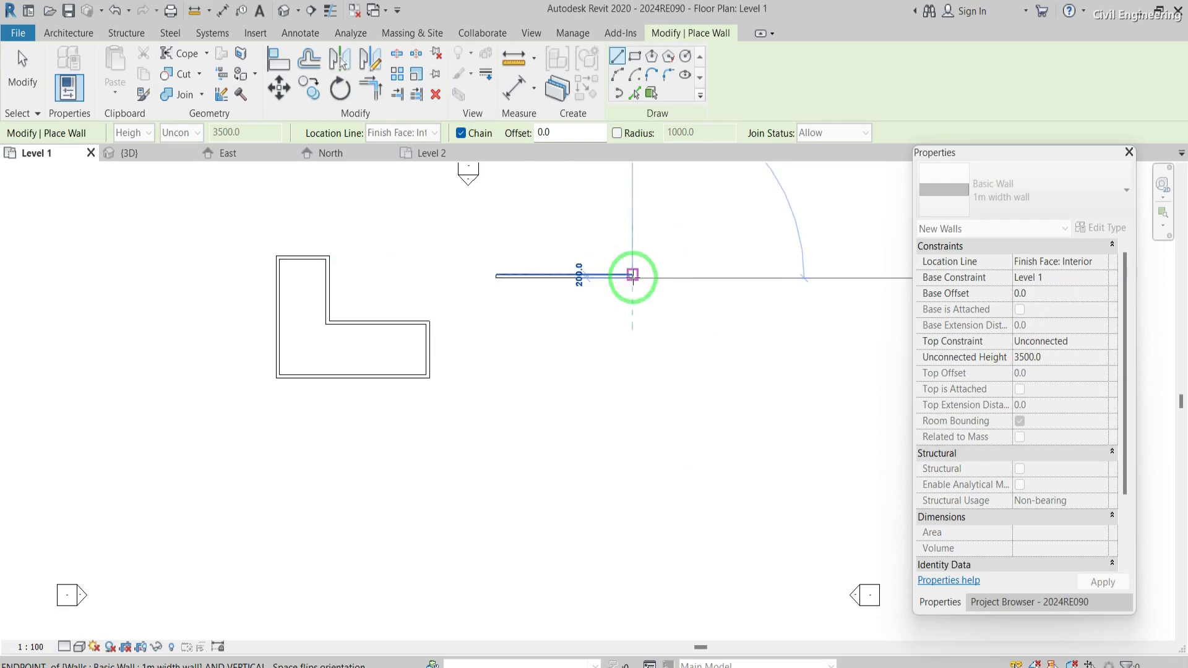
{"action": "key", "text": "Escape"}
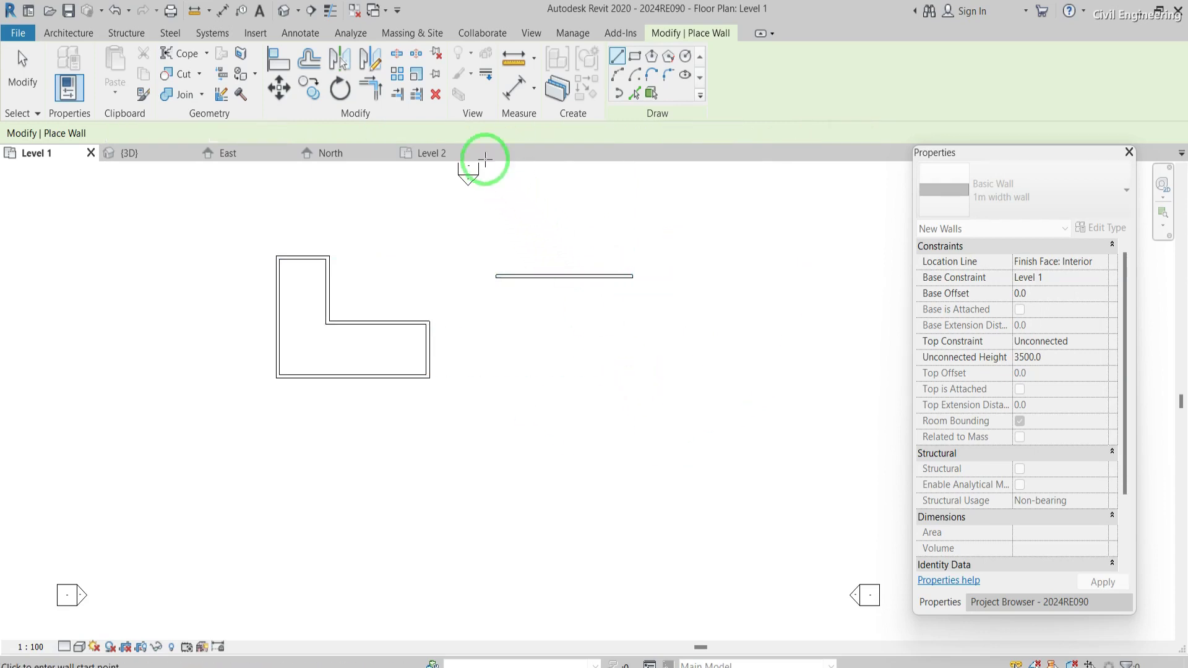
{"action": "left_click", "coordinate": [477, 137]}
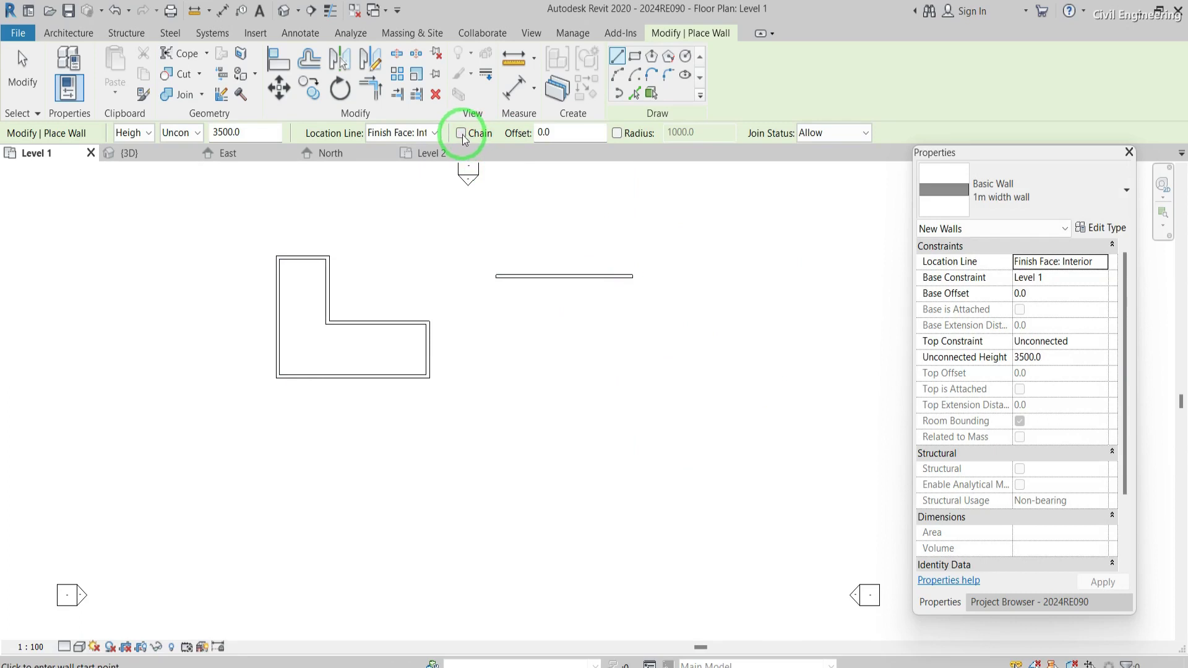
{"action": "left_click", "coordinate": [504, 365]}
{"action": "left_click", "coordinate": [618, 363]}
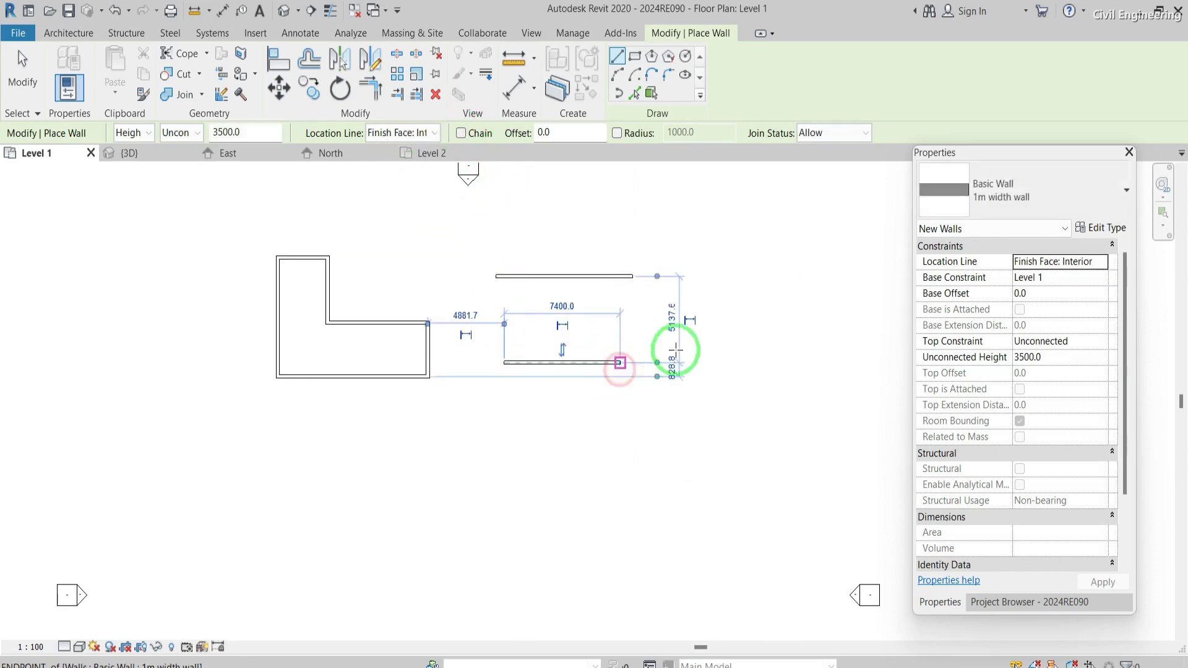
{"action": "left_click", "coordinate": [541, 463]}
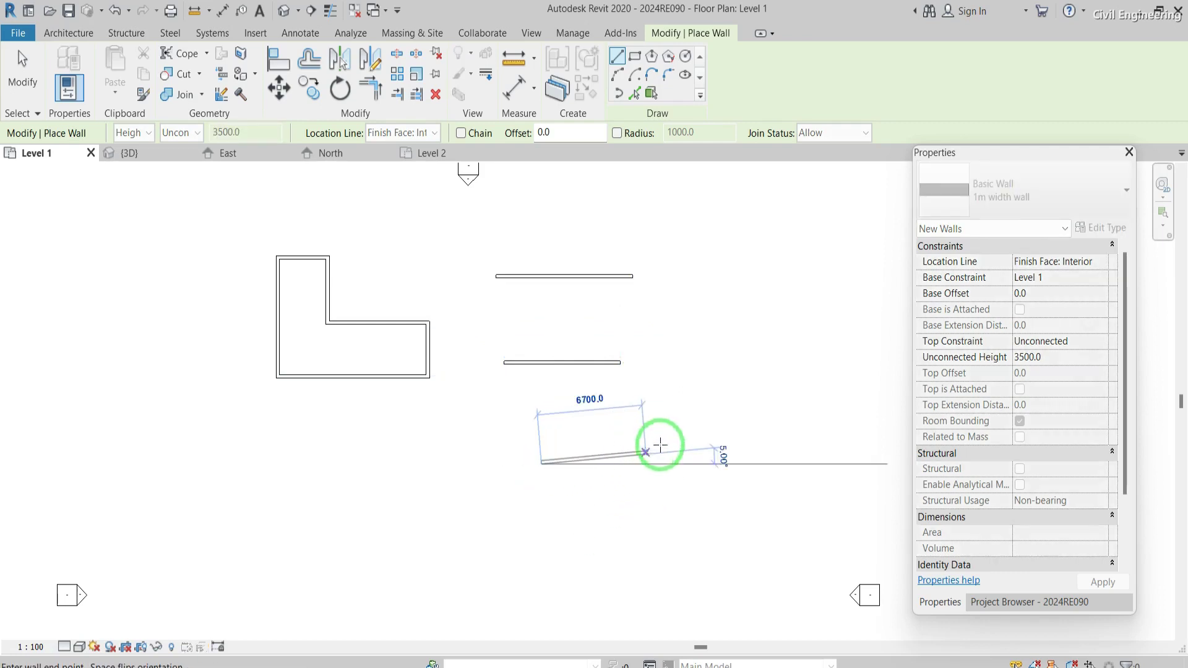
{"action": "left_click", "coordinate": [689, 393]}
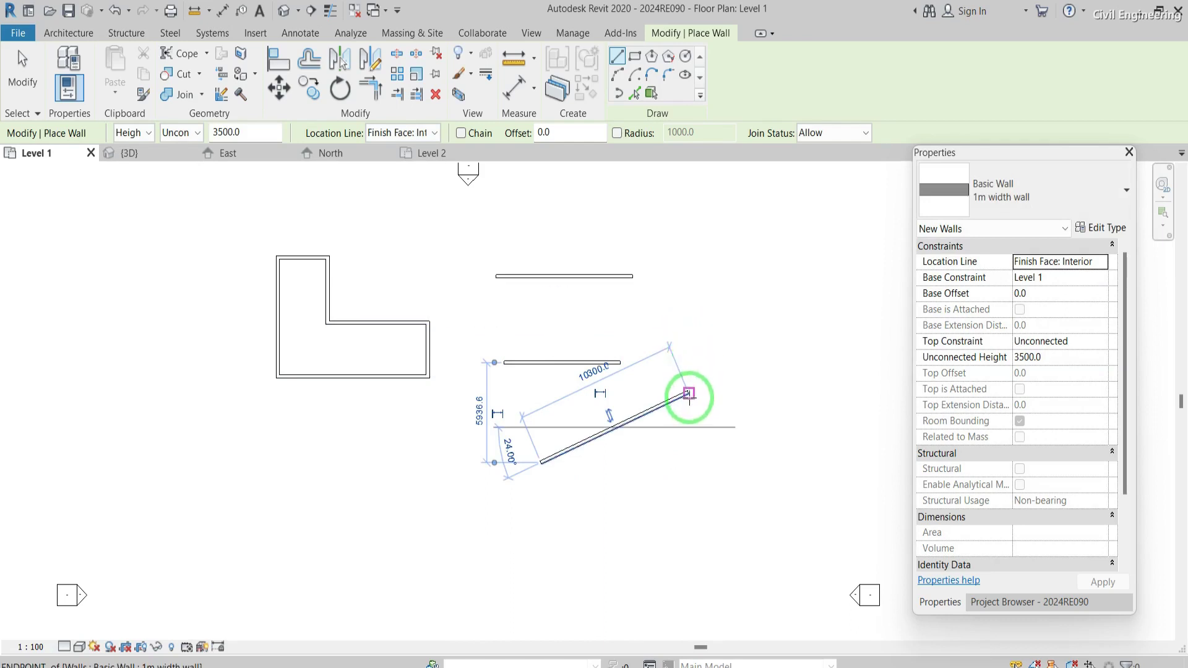
{"action": "left_click", "coordinate": [689, 393]}
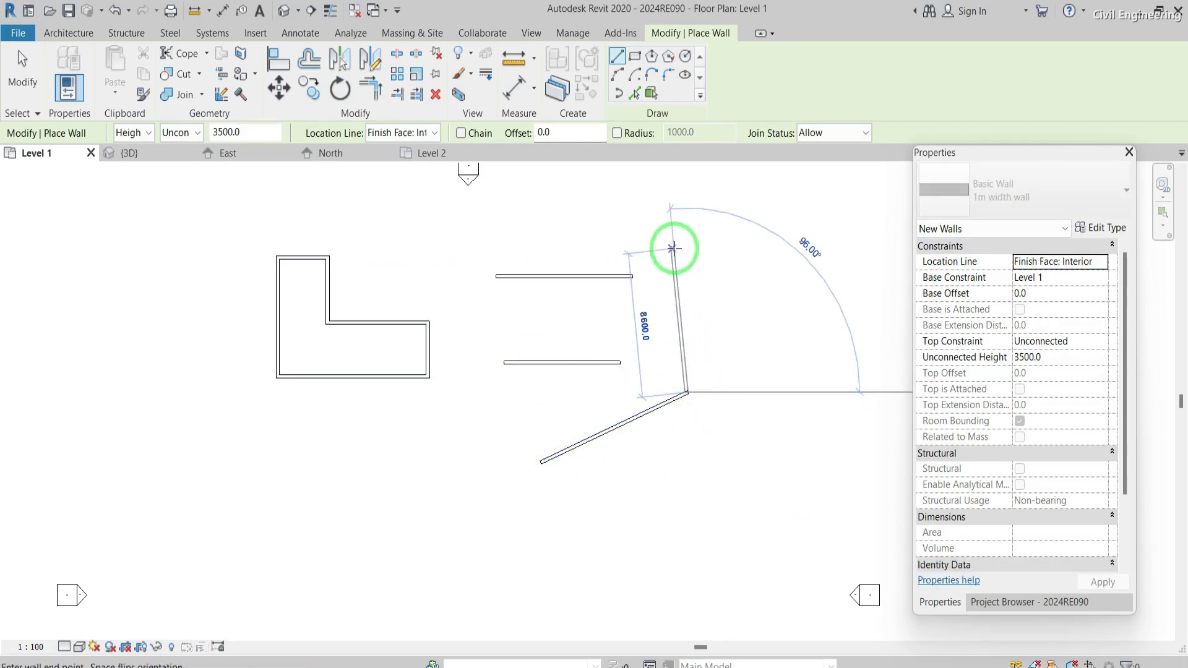
{"action": "left_click", "coordinate": [674, 248]}
{"action": "left_click", "coordinate": [674, 250]}
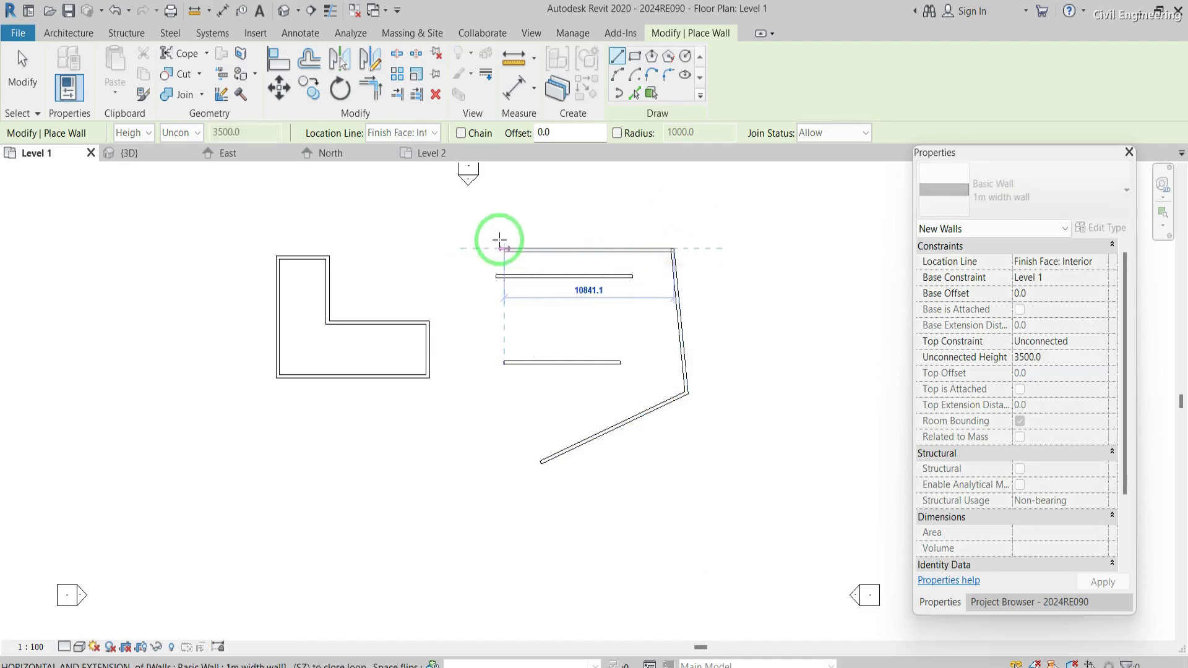
{"action": "left_click", "coordinate": [498, 240]}
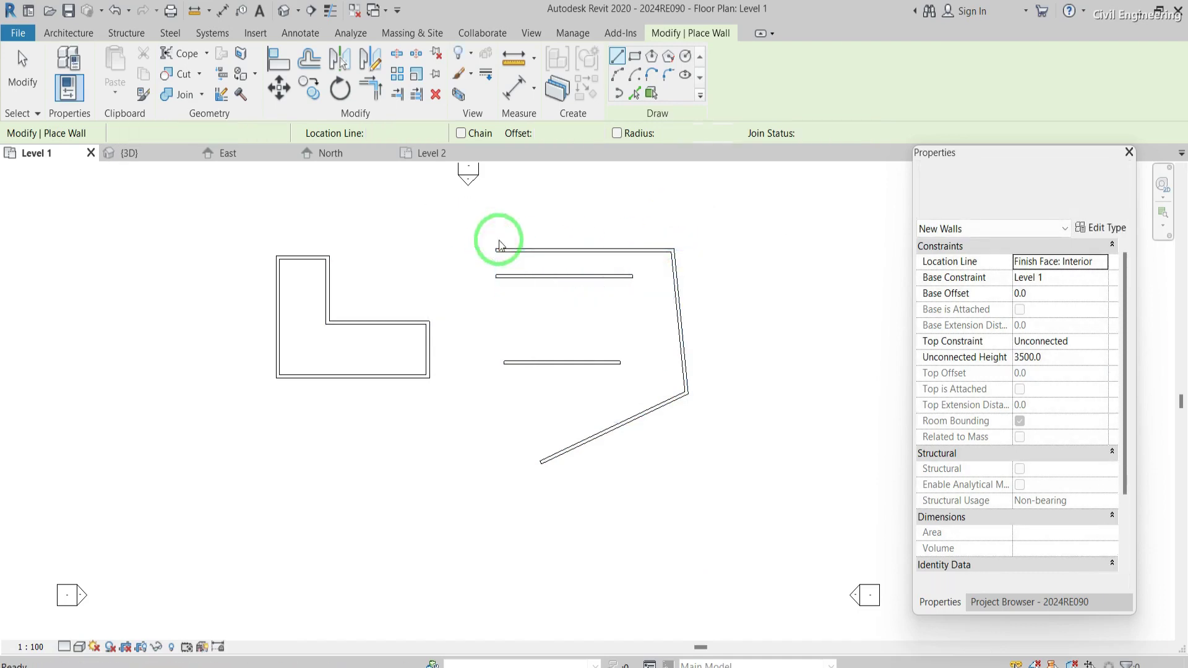
{"action": "key", "text": "Escape"}
{"action": "key", "text": "Escape"}
{"action": "left_click_drag", "start_coordinate": [741, 502], "coordinate": [498, 214]}
{"action": "key", "text": "Delete"}
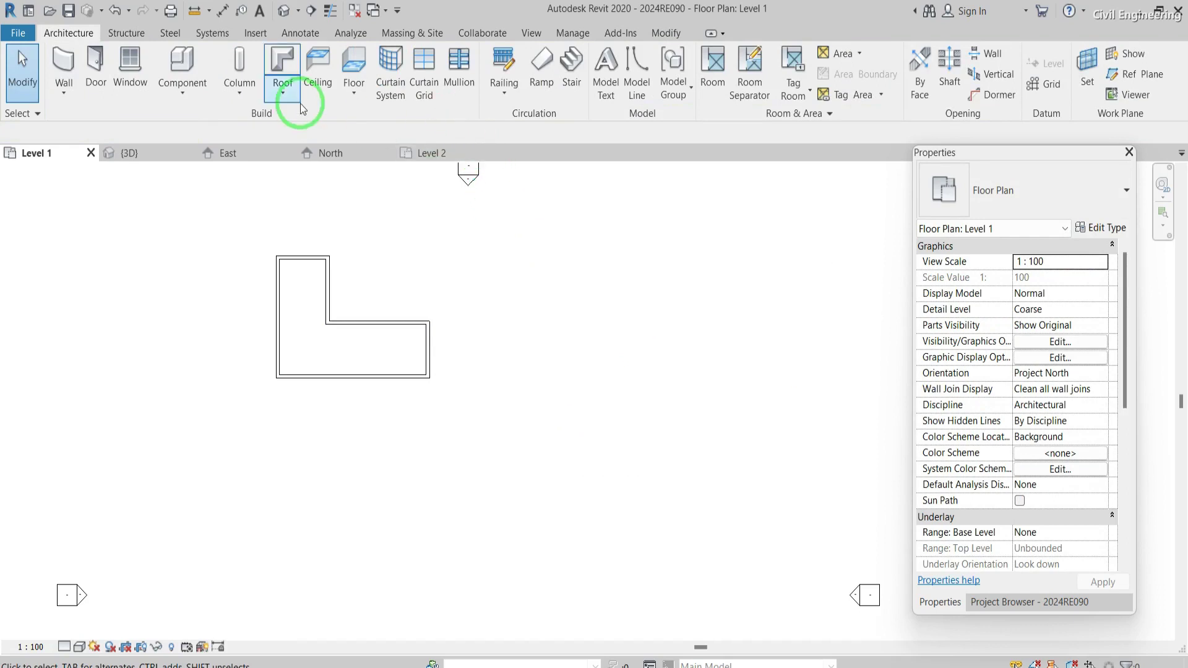
{"action": "left_click", "coordinate": [62, 61]}
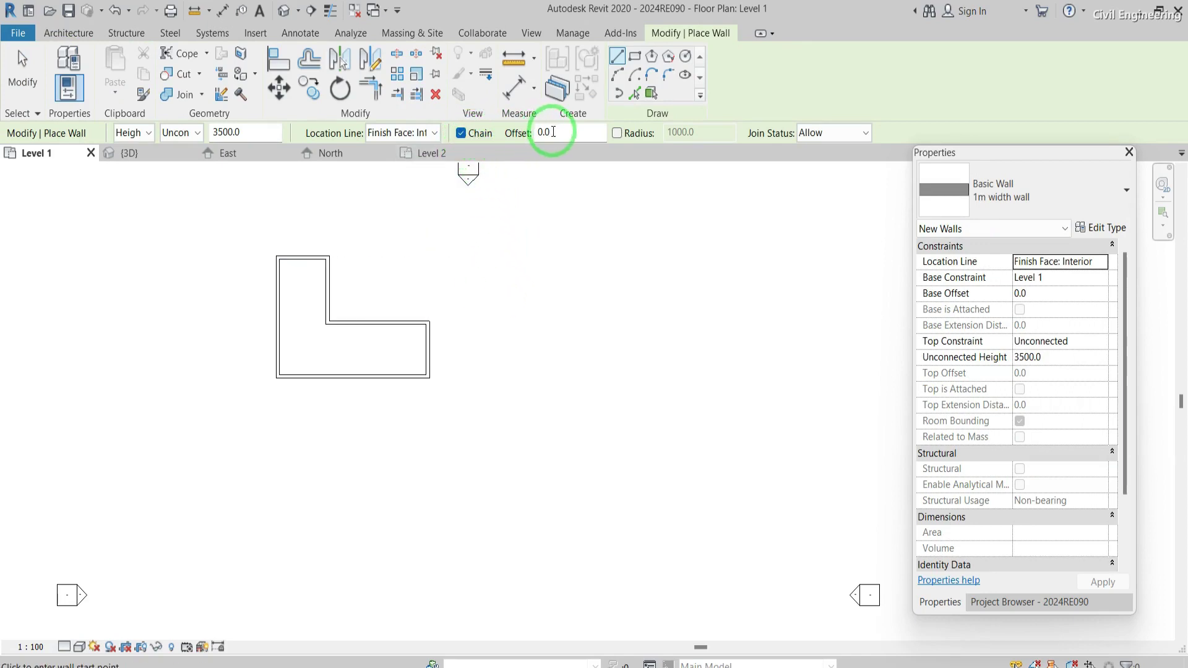
Set the wall offset to 1000 and start a new wall at the L-loop's corner
{"action": "left_click_drag", "start_coordinate": [551, 132], "coordinate": [526, 130]}
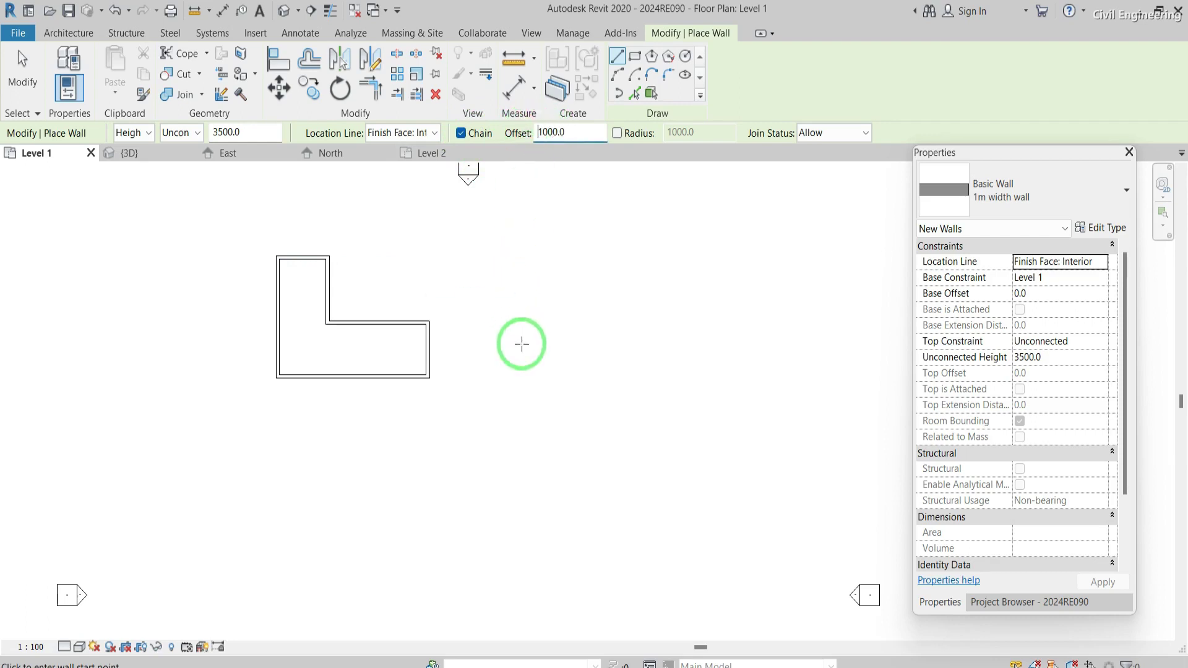
{"action": "left_click", "coordinate": [429, 321]}
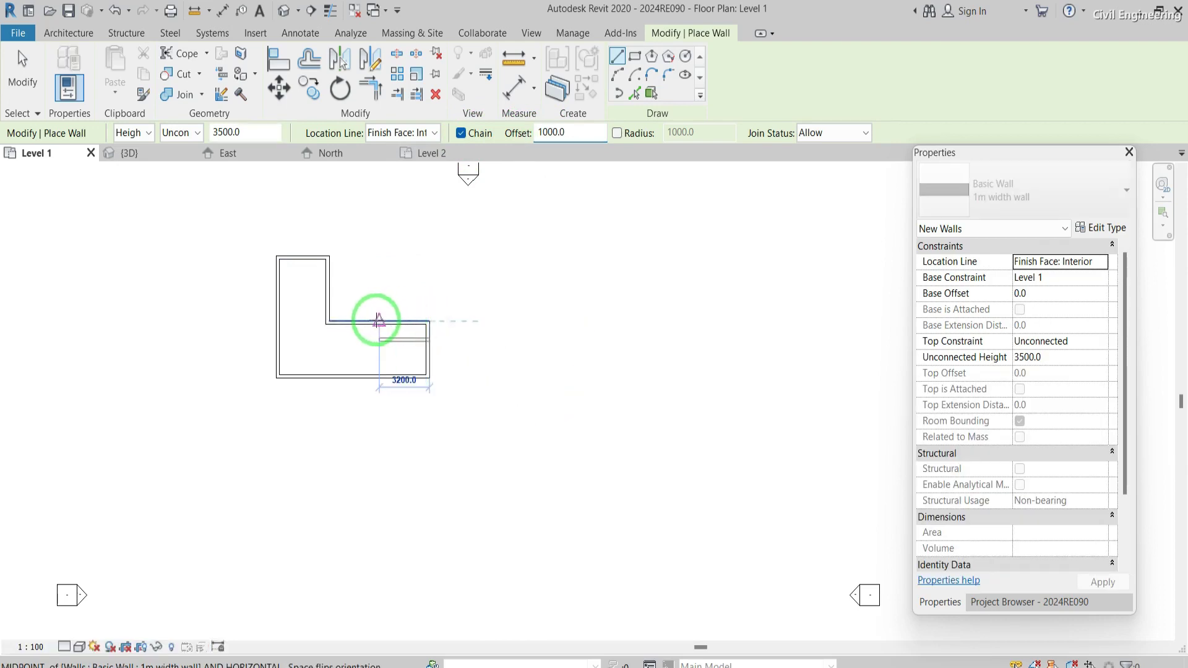
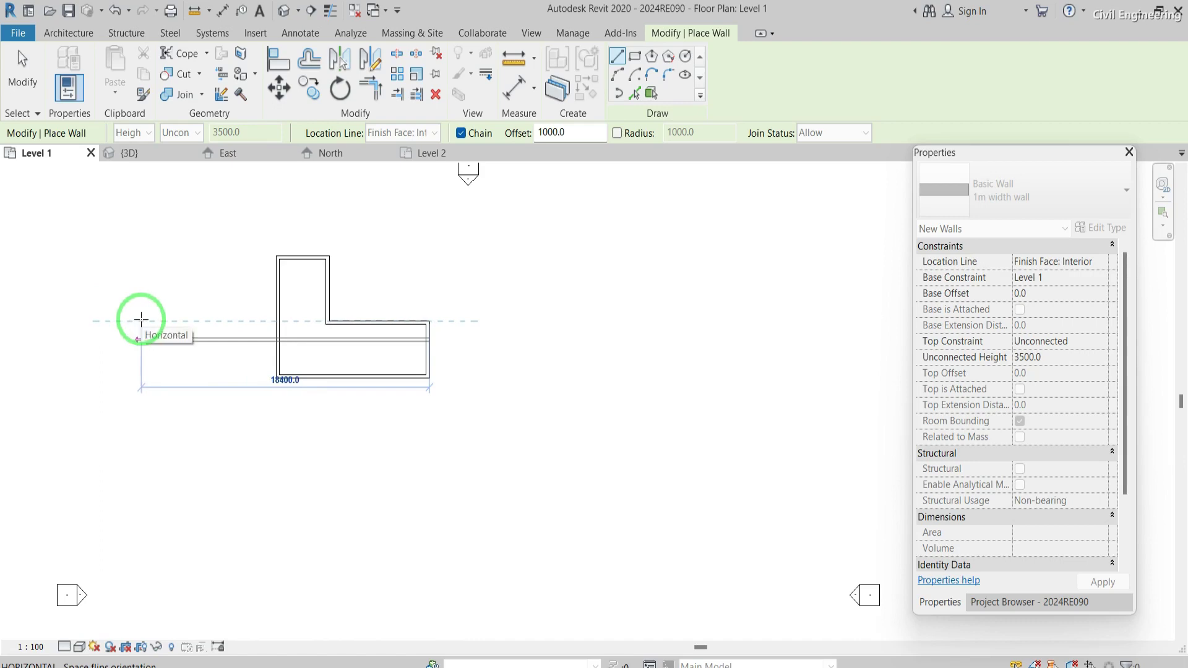
Flip the wall above the guide line and place a horizontal wall about 18100 long, ending at the left
{"action": "key", "text": "space"}
{"action": "key", "text": "space"}
{"action": "key", "text": "space"}
{"action": "key", "text": "space"}
{"action": "key", "text": "space"}
{"action": "key", "text": "space"}
{"action": "key", "text": "space"}
{"action": "key", "text": "space"}
{"action": "key", "text": "space"}
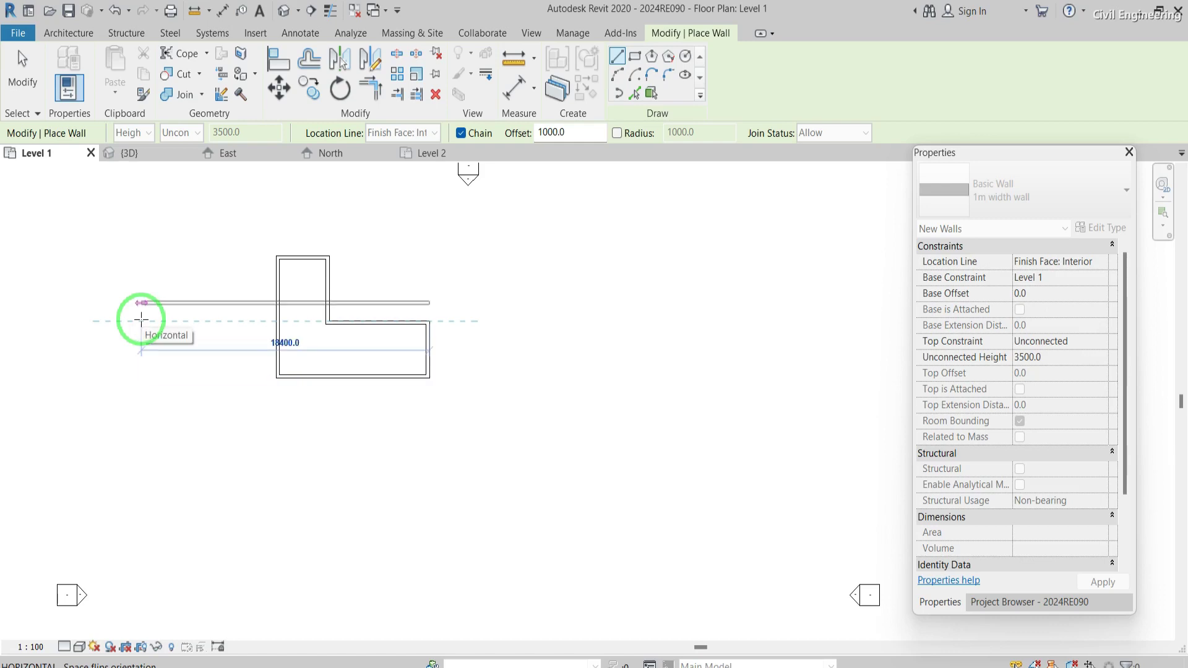
{"action": "key", "text": "space"}
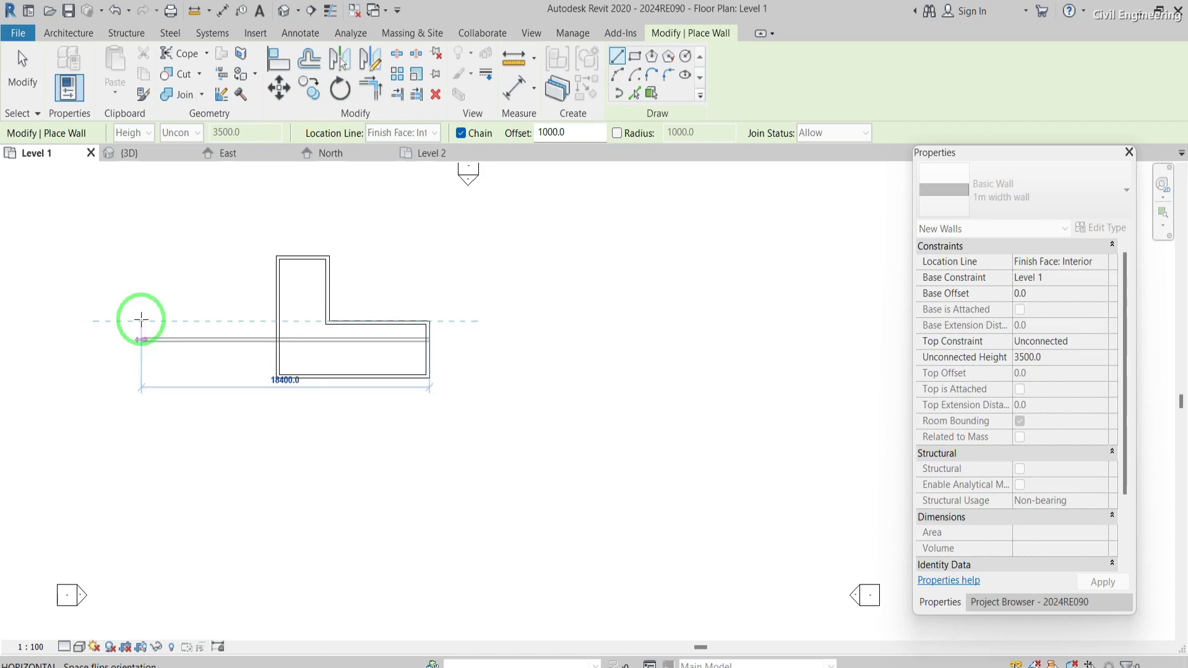
{"action": "key", "text": "space"}
{"action": "key", "text": "space"}
{"action": "key", "text": "space"}
{"action": "key", "text": "space"}
{"action": "key", "text": "space"}
{"action": "key", "text": "space"}
{"action": "key", "text": "space"}
{"action": "key", "text": "space"}
{"action": "key", "text": "space"}
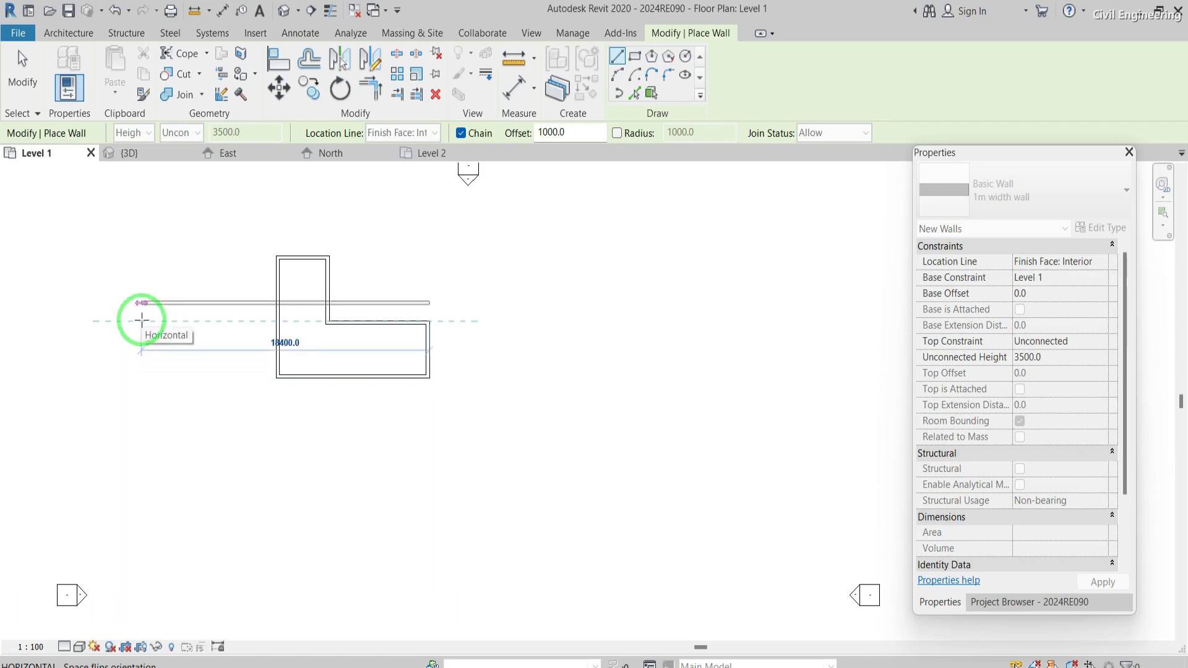
{"action": "left_click", "coordinate": [146, 323]}
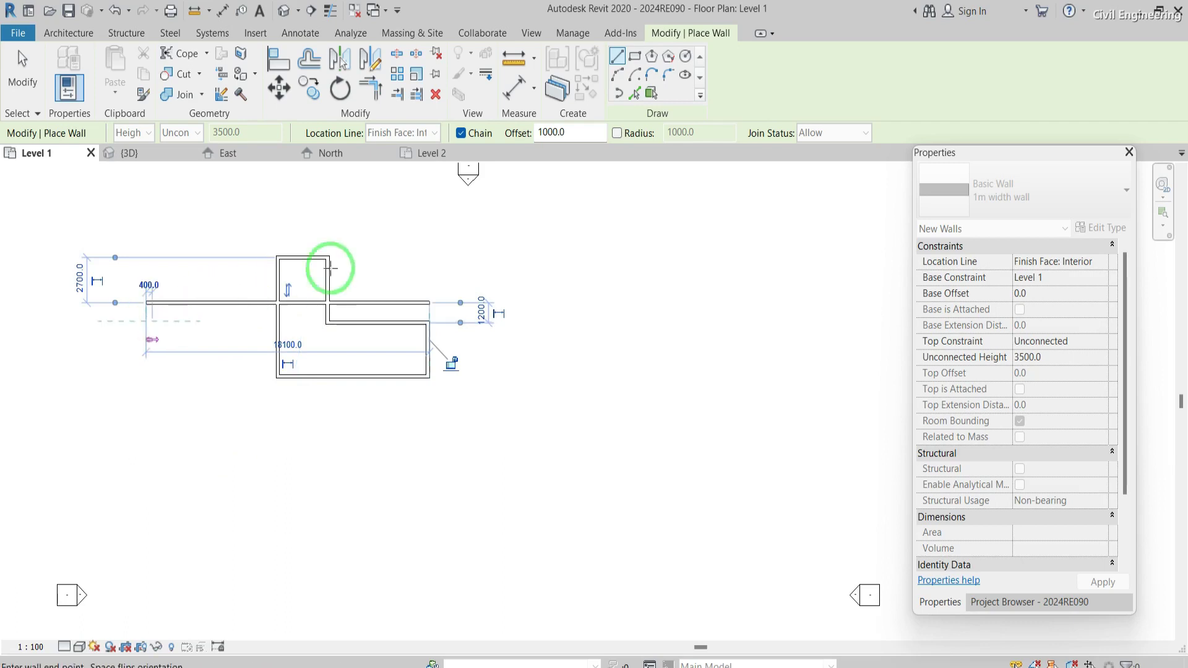
{"action": "key", "text": "Escape"}
{"action": "key", "text": "Escape"}
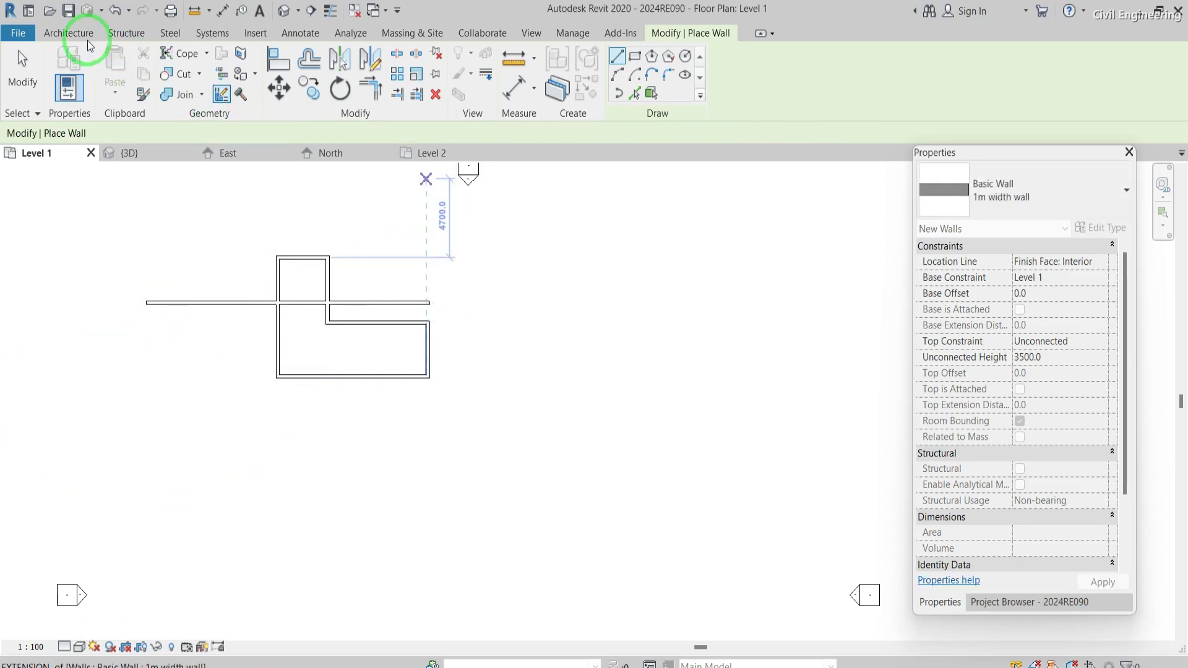
Restart wall placement from the Architecture tab with offset 0.0 and Join Status left on Allow
{"action": "left_click", "coordinate": [80, 35]}
{"action": "left_click", "coordinate": [67, 59]}
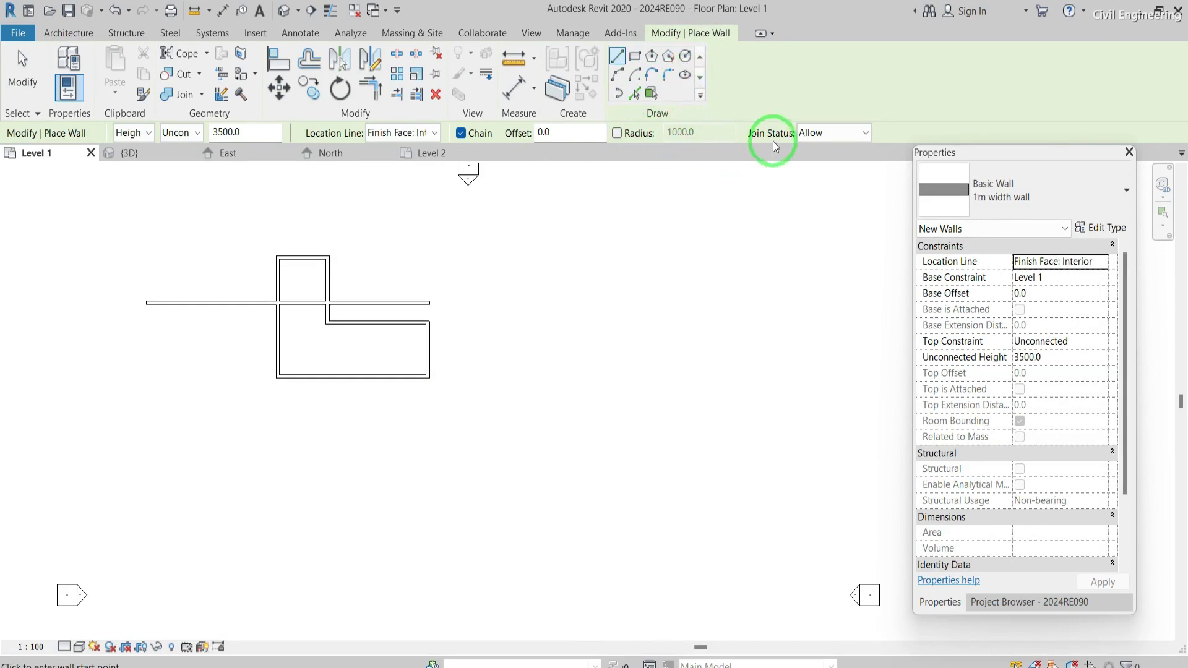
{"action": "left_click", "coordinate": [831, 135]}
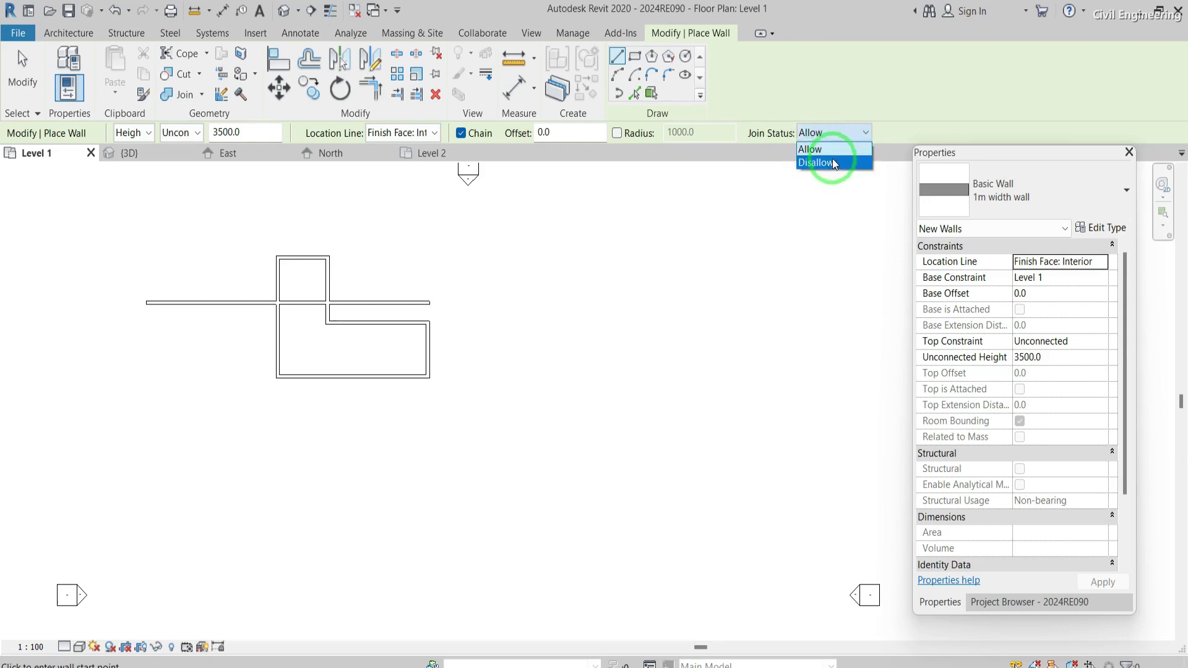
{"action": "left_click", "coordinate": [465, 276]}
{"action": "scroll", "coordinate": [545, 285], "scroll_direction": "up", "scroll_amount": 1}
{"action": "scroll", "coordinate": [546, 286], "scroll_direction": "up", "scroll_amount": 2}
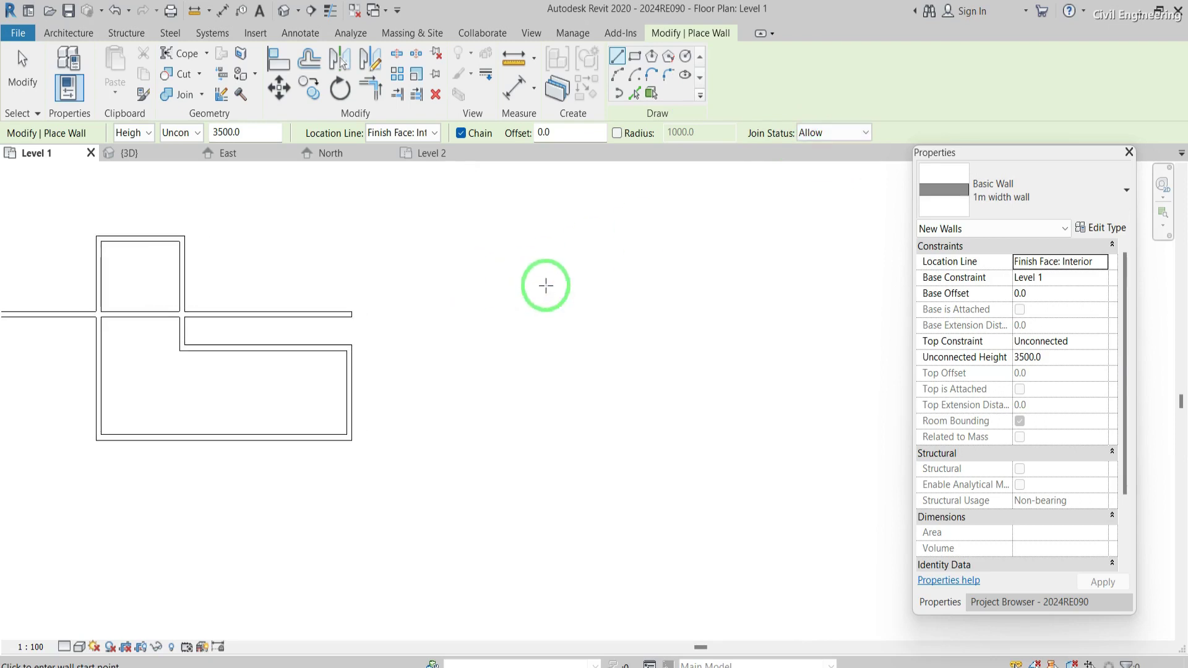
Draw a stepped three-wall chain right of the building: top wall, 3700 drop, 2700 run right
{"action": "left_click", "coordinate": [485, 264]}
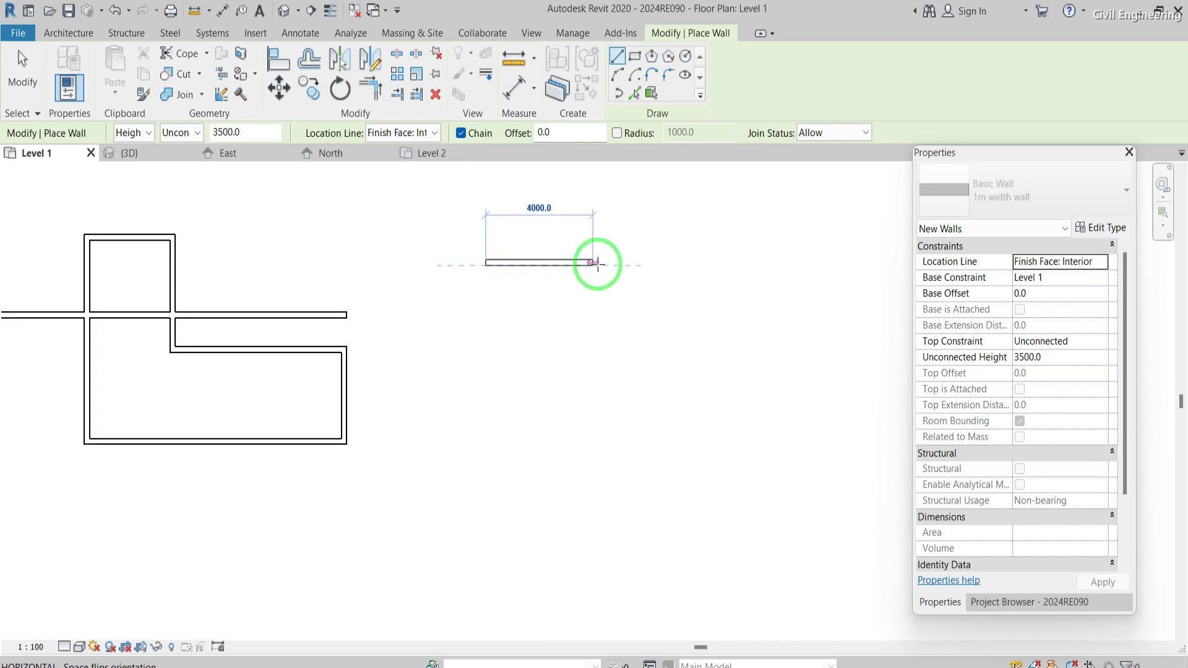
{"action": "left_click", "coordinate": [597, 265]}
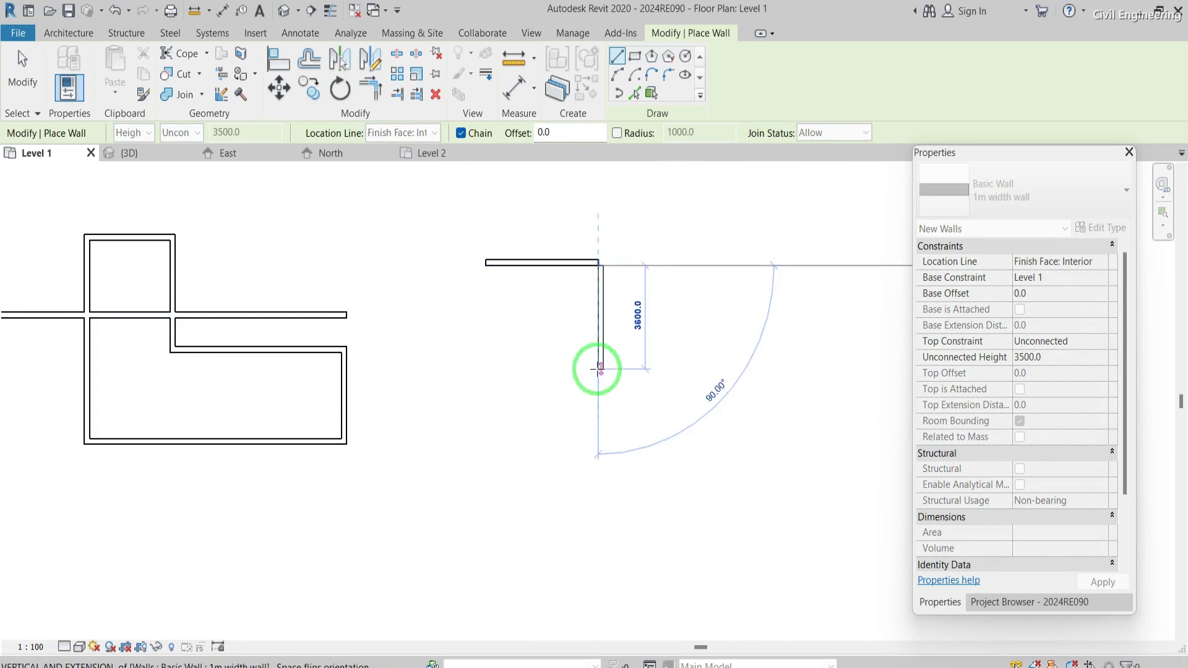
{"action": "left_click", "coordinate": [597, 369]}
{"action": "scroll", "coordinate": [610, 265], "scroll_direction": "up", "scroll_amount": 4}
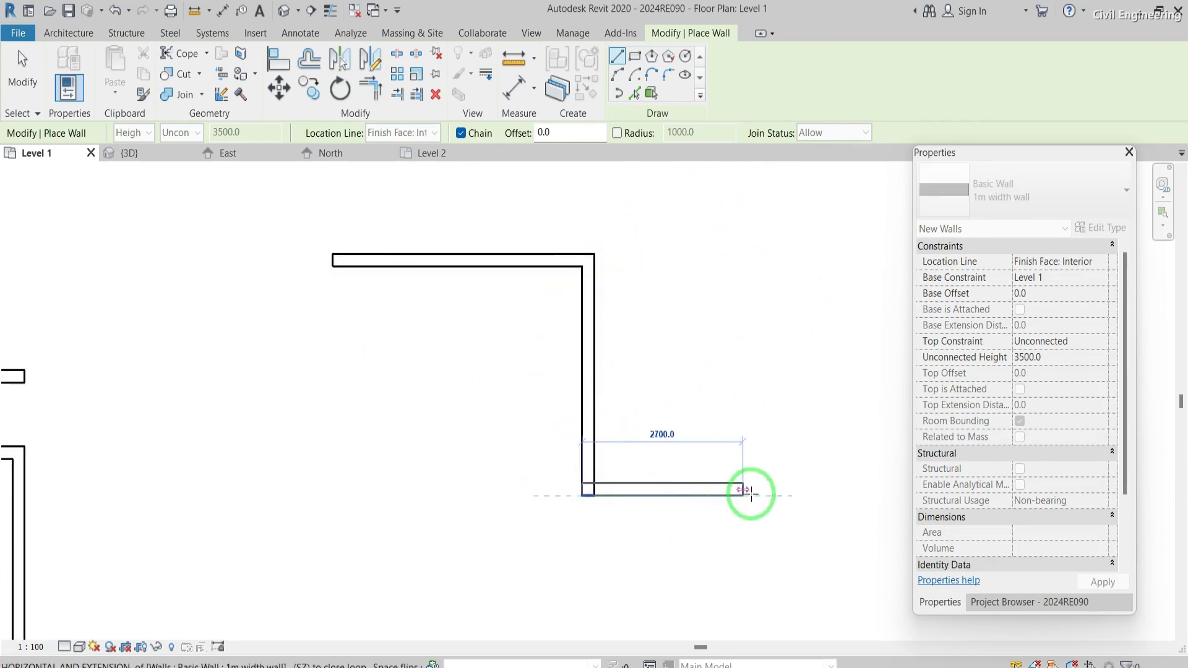
{"action": "left_click", "coordinate": [755, 490]}
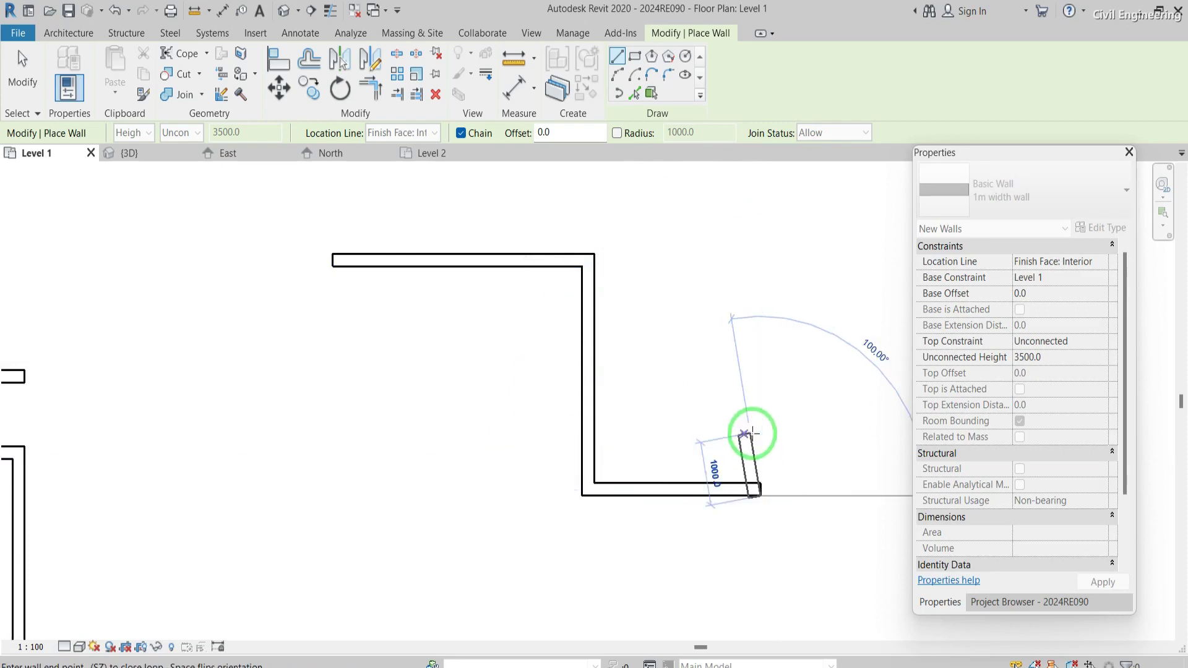
{"action": "key", "text": "Escape"}
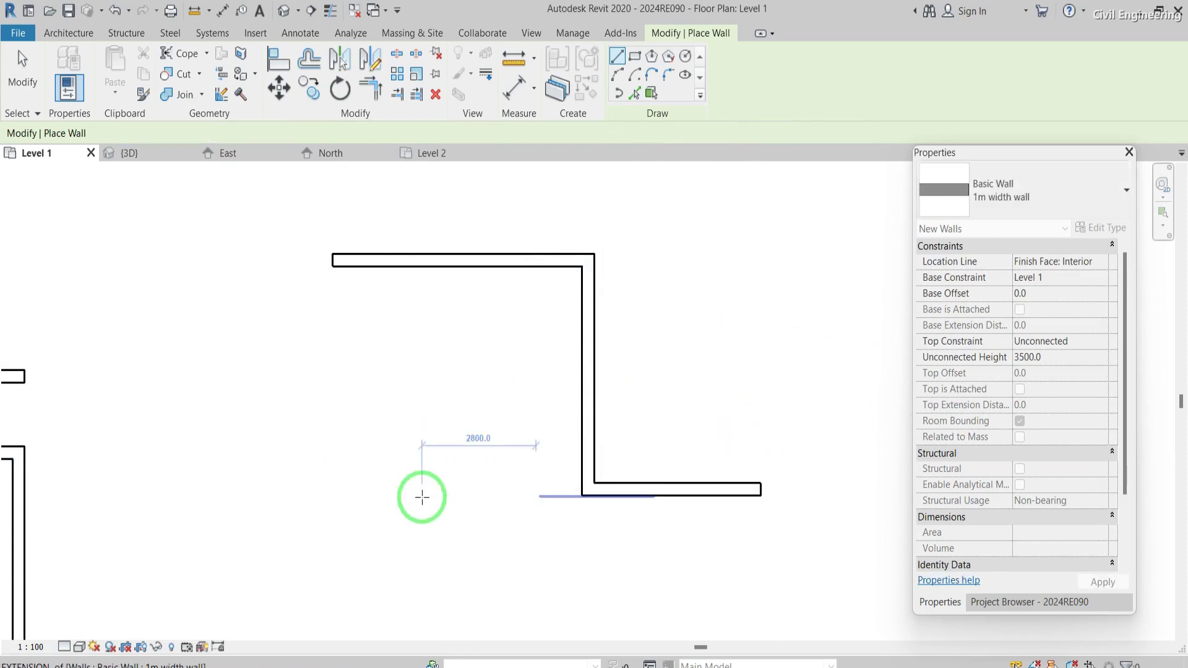
{"action": "scroll", "coordinate": [423, 496], "scroll_direction": "down", "scroll_amount": 2}
{"action": "scroll", "coordinate": [810, 409], "scroll_direction": "up", "scroll_amount": 2}
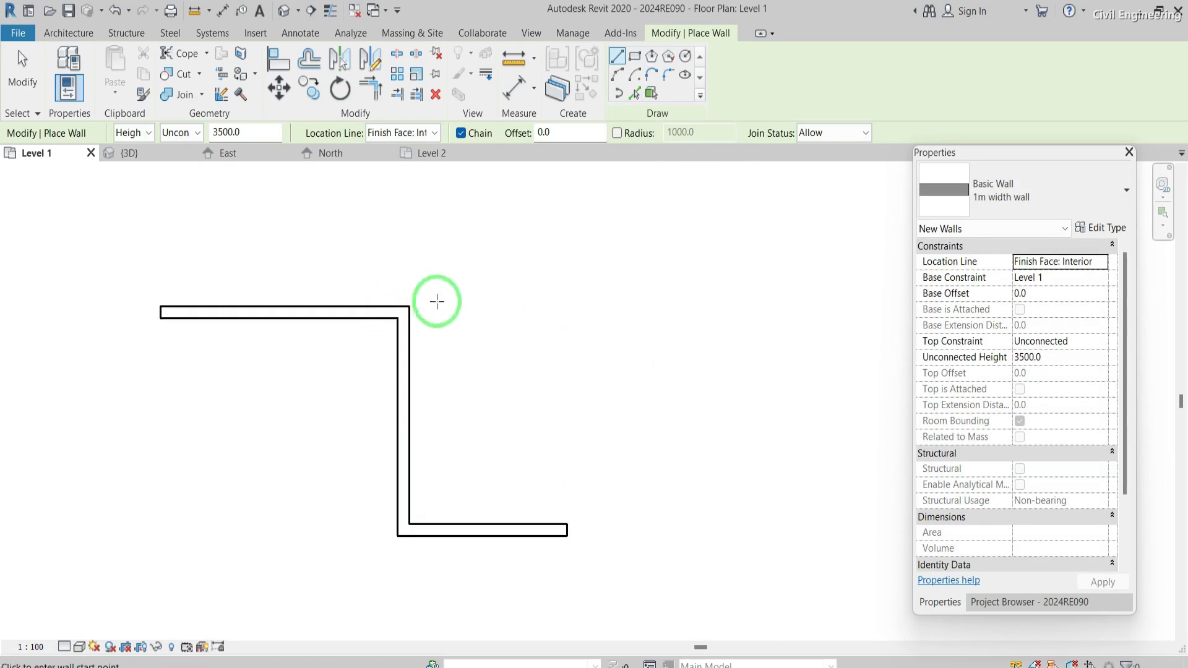
{"action": "left_click", "coordinate": [836, 137]}
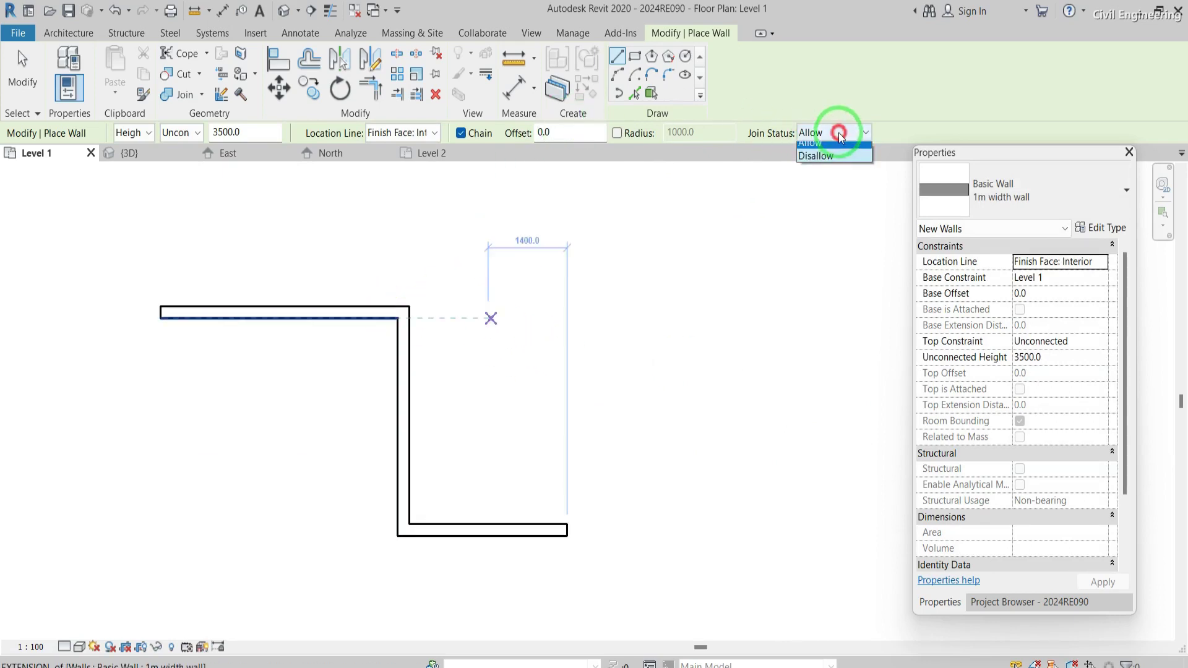
With joins set to Disallow, draw a second chain: top wall, 3700 drop, 2300 run right
{"action": "left_click", "coordinate": [834, 163]}
{"action": "left_click", "coordinate": [607, 300]}
{"action": "left_click", "coordinate": [730, 297]}
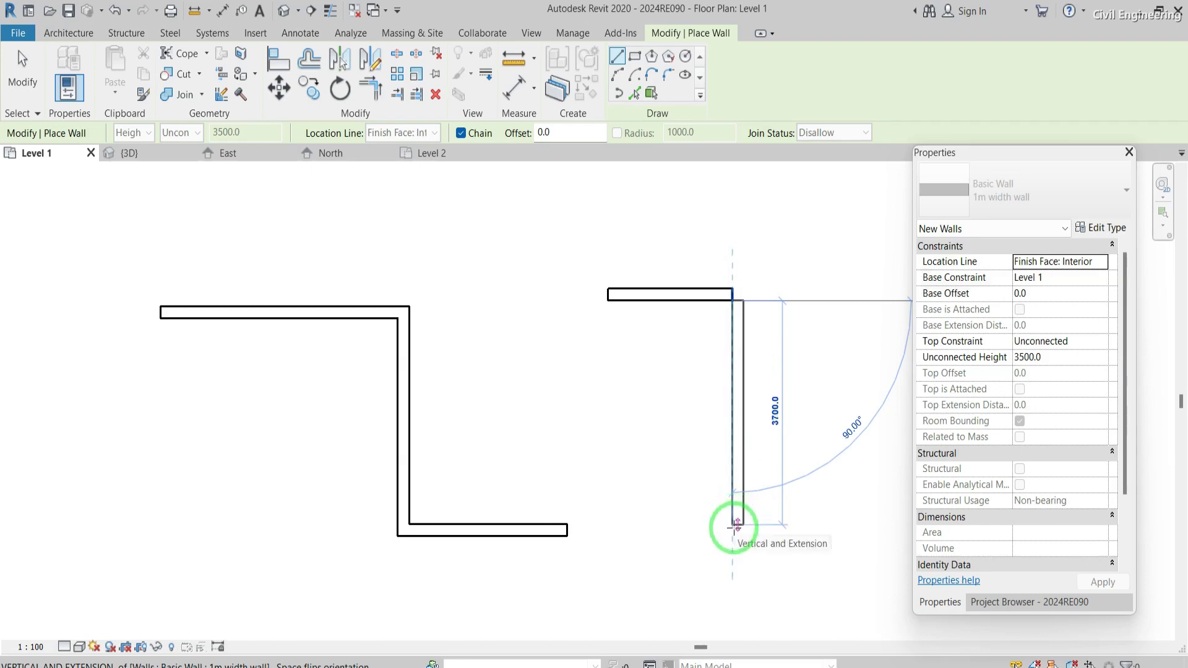
{"action": "left_click", "coordinate": [736, 525]}
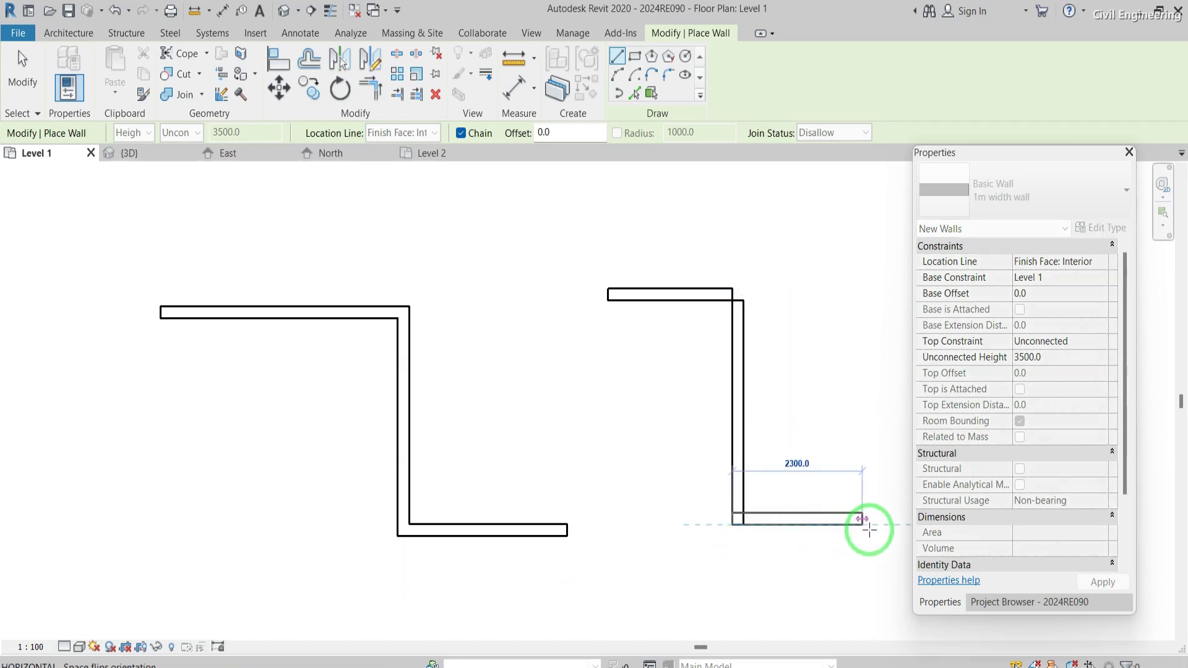
{"action": "left_click", "coordinate": [867, 527]}
{"action": "key", "text": "Escape"}
{"action": "key", "text": "Escape"}
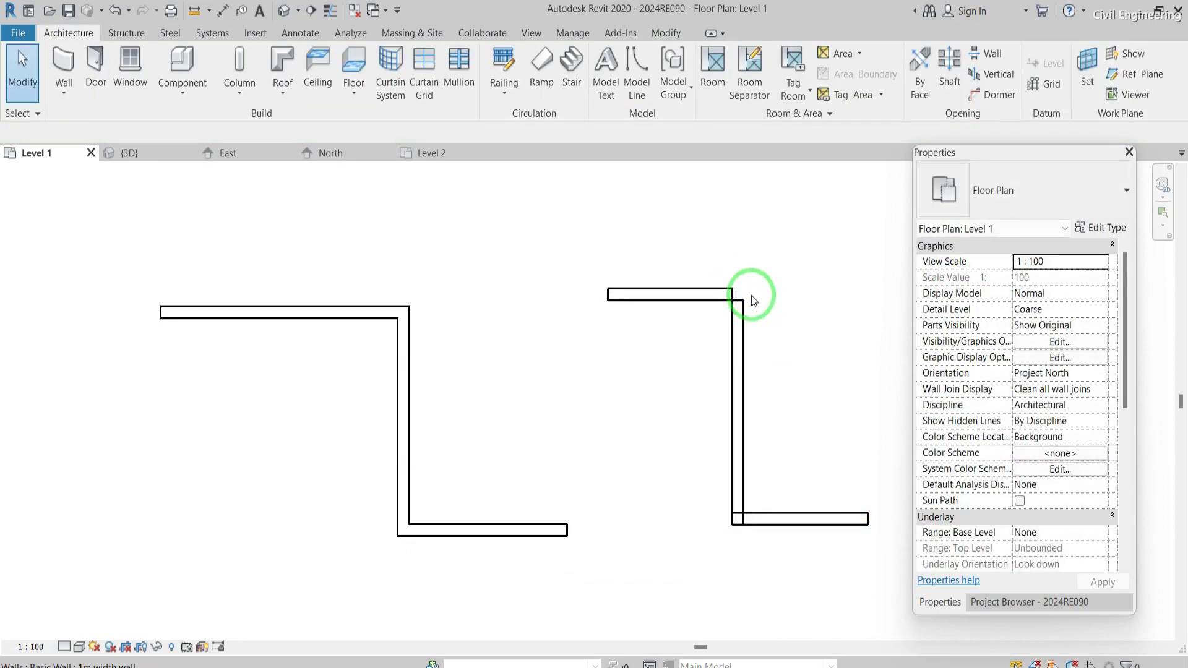
Nudge the first chain's vertical wall three steps to the left
{"action": "left_click", "coordinate": [406, 366]}
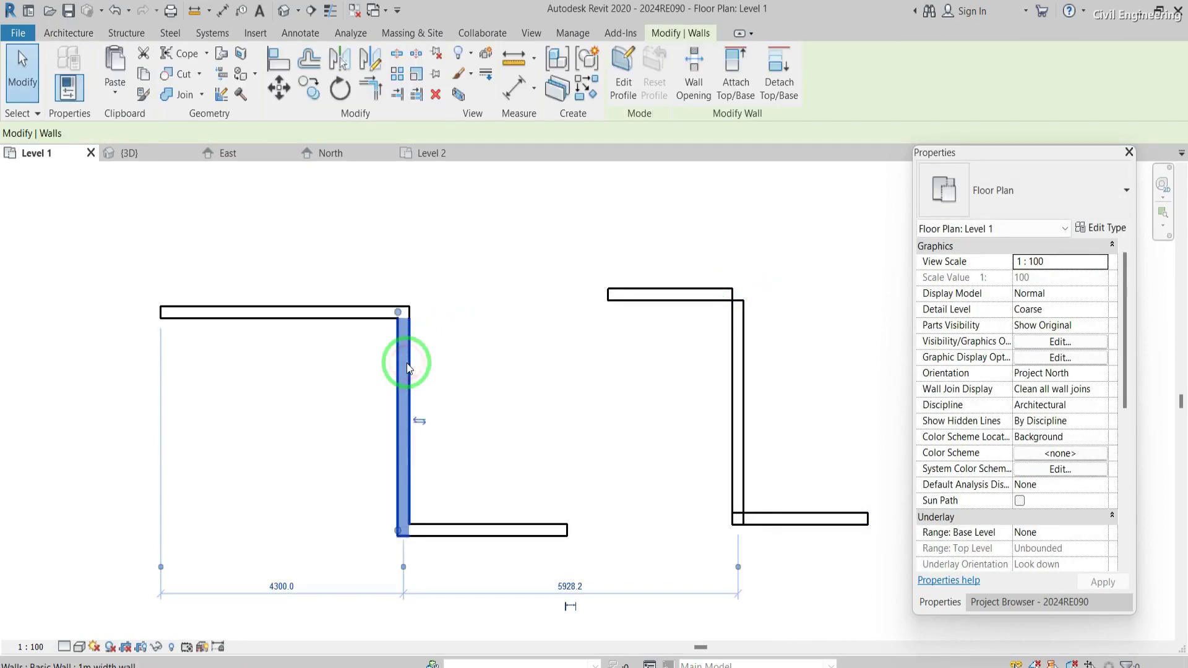
{"action": "key", "text": "Left"}
{"action": "key", "text": "Left"}
{"action": "key", "text": "Left"}
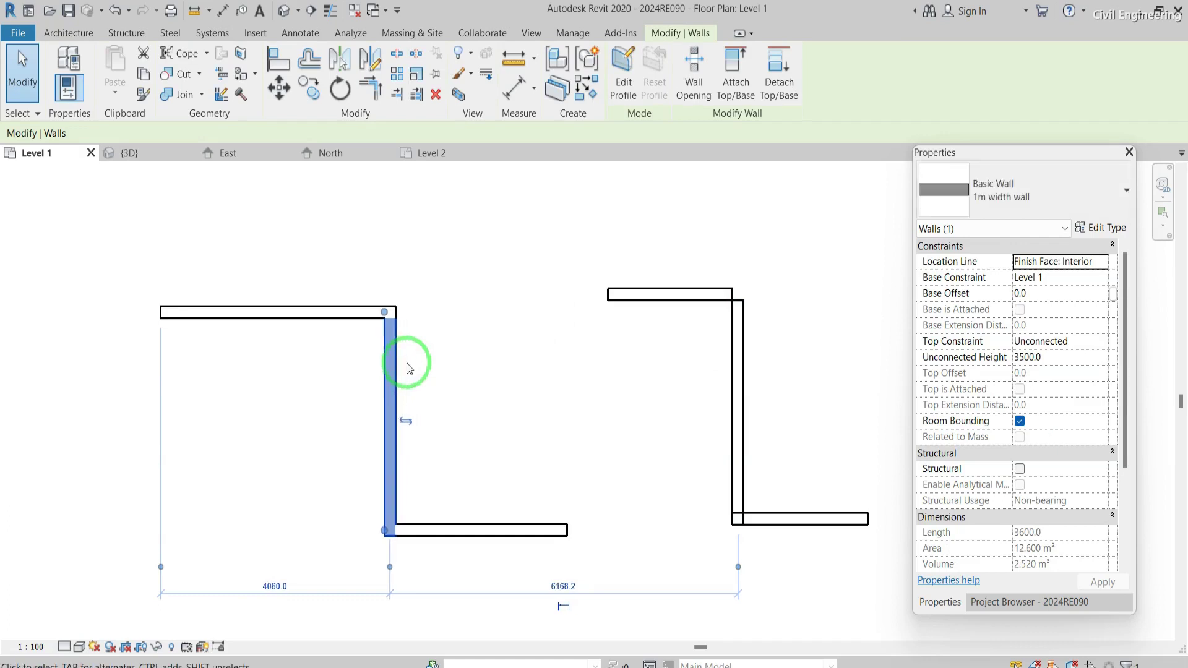
{"action": "key", "text": "Left"}
{"action": "key", "text": "Left"}
{"action": "key", "text": "Left"}
{"action": "key", "text": "Left"}
{"action": "key", "text": "Left"}
{"action": "key", "text": "Left"}
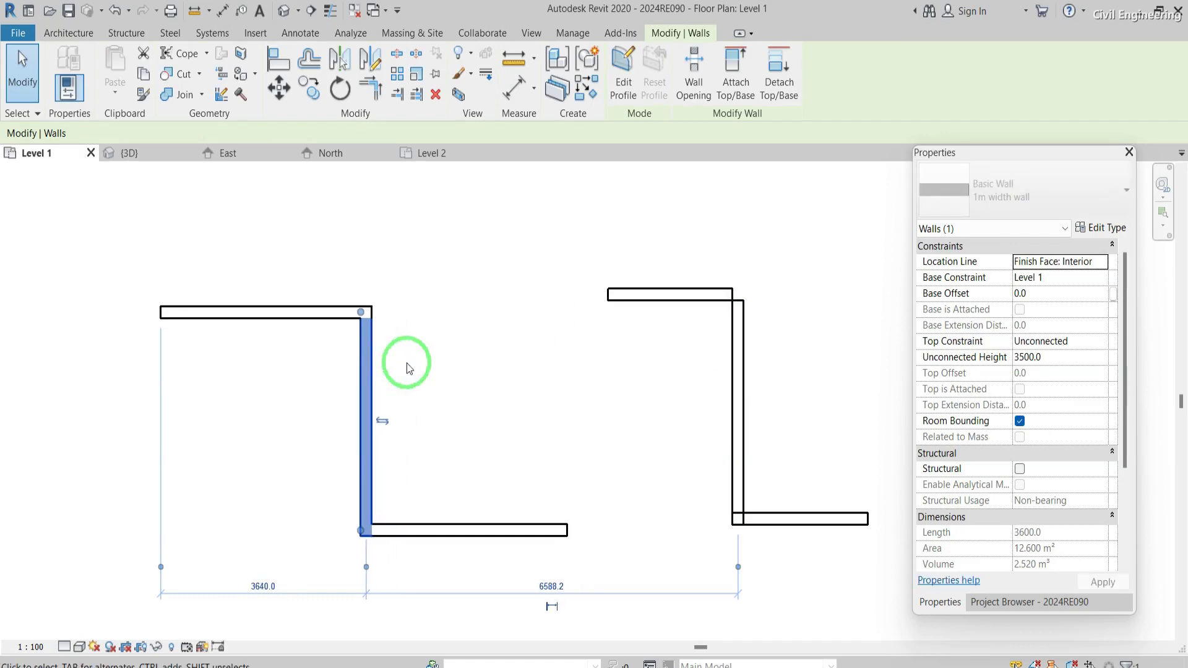
{"action": "key", "text": "Left"}
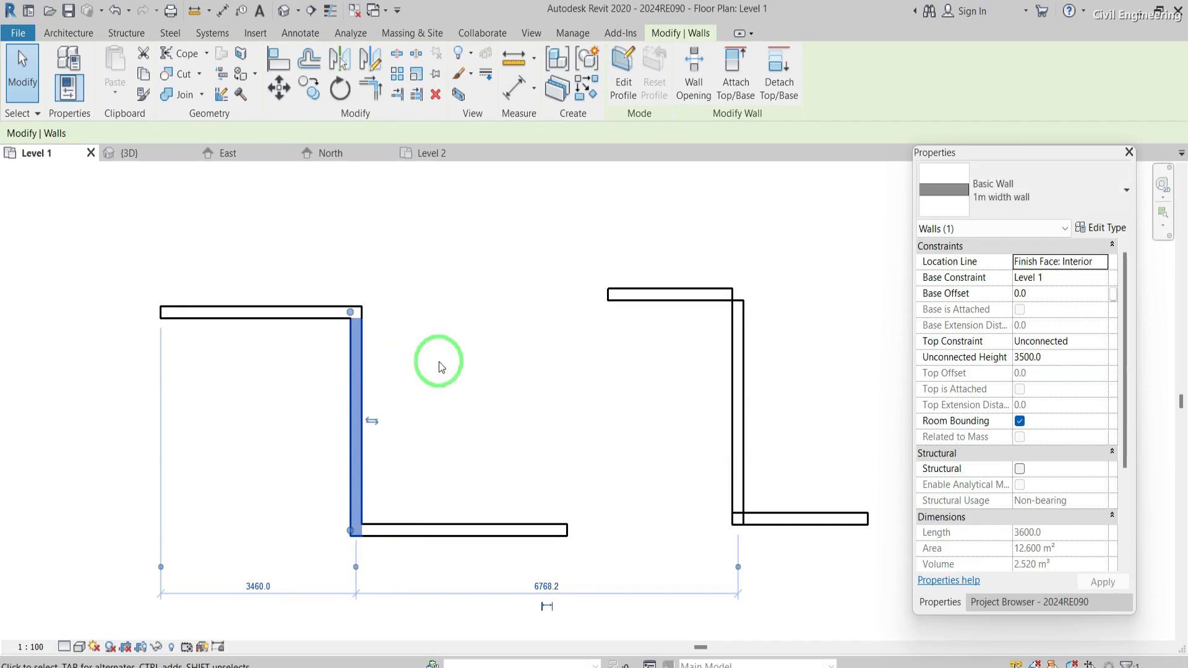
Nudge the second chain's vertical wall left so it stands unjoined from its top and bottom walls
{"action": "left_click", "coordinate": [738, 384]}
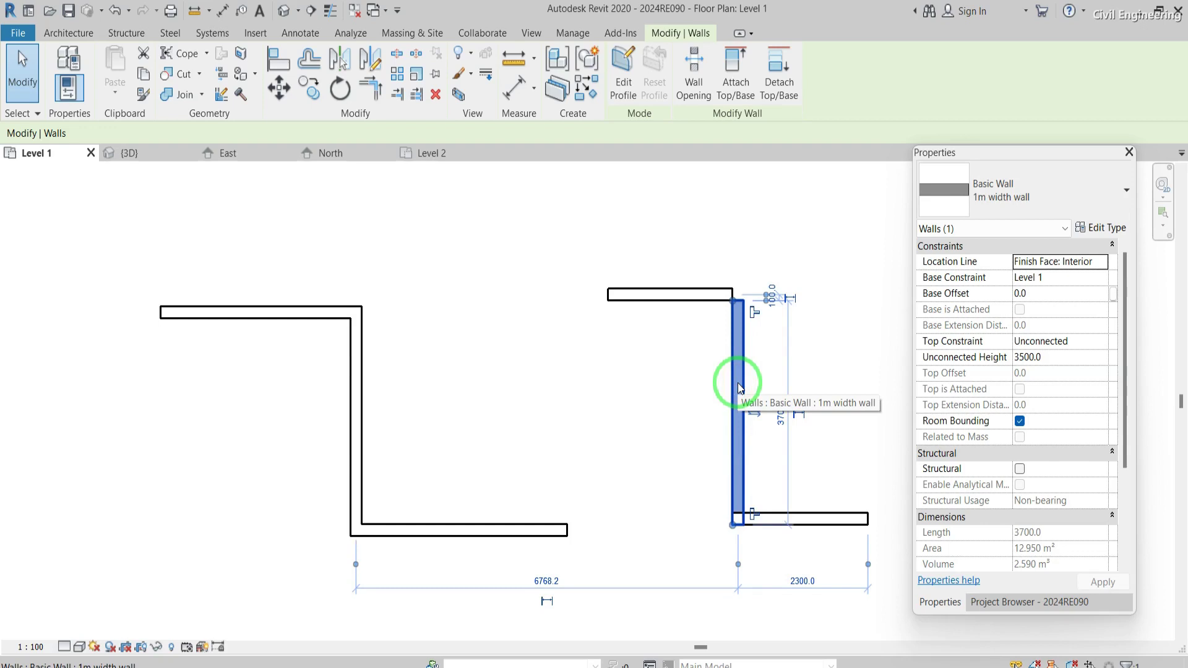
{"action": "key", "text": "Left"}
{"action": "key", "text": "Left"}
{"action": "key", "text": "Left"}
{"action": "key", "text": "Left"}
{"action": "key", "text": "Left"}
{"action": "key", "text": "Right"}
{"action": "key", "text": "Right"}
{"action": "key", "text": "Right"}
{"action": "key", "text": "Right"}
{"action": "key", "text": "Right"}
{"action": "key", "text": "Right"}
{"action": "key", "text": "Right"}
{"action": "key", "text": "Right"}
{"action": "key", "text": "Up"}
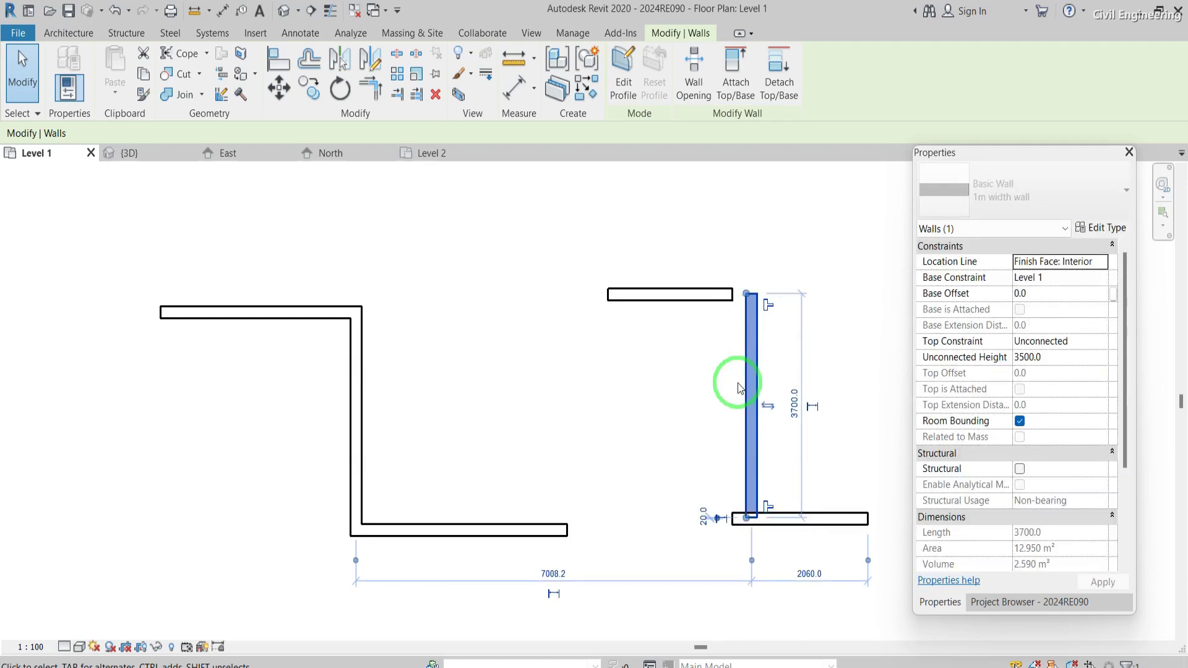
{"action": "key", "text": "Left"}
{"action": "key", "text": "Left"}
{"action": "key", "text": "Left"}
{"action": "key", "text": "Left"}
{"action": "key", "text": "Left"}
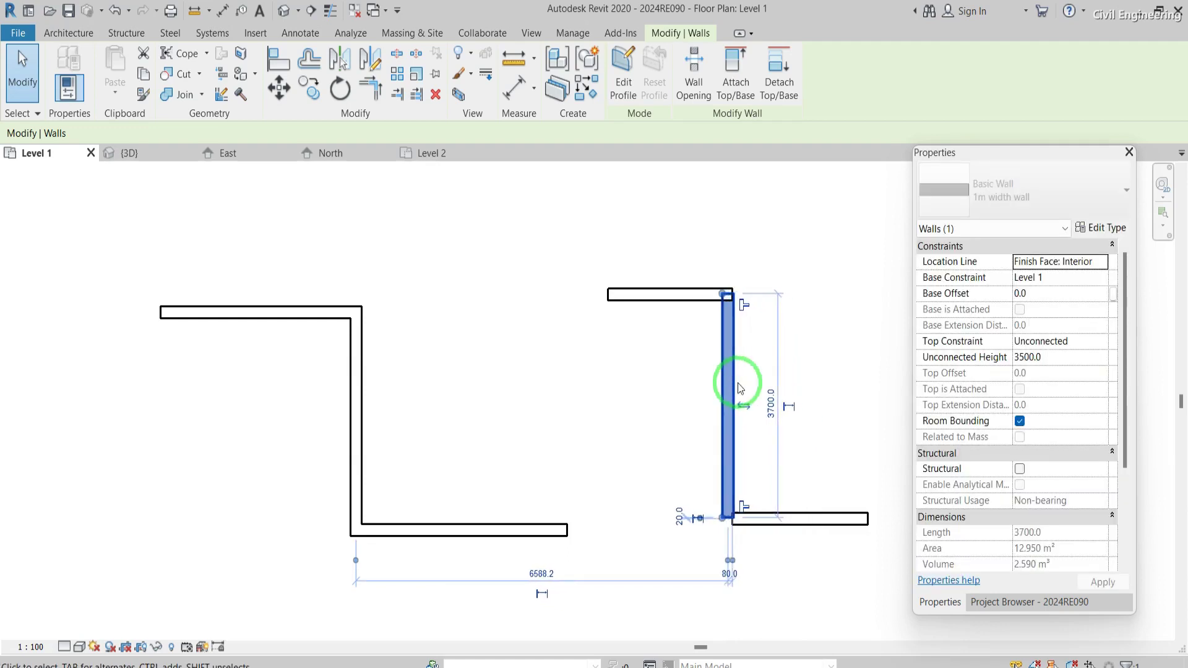
{"action": "key", "text": "Down"}
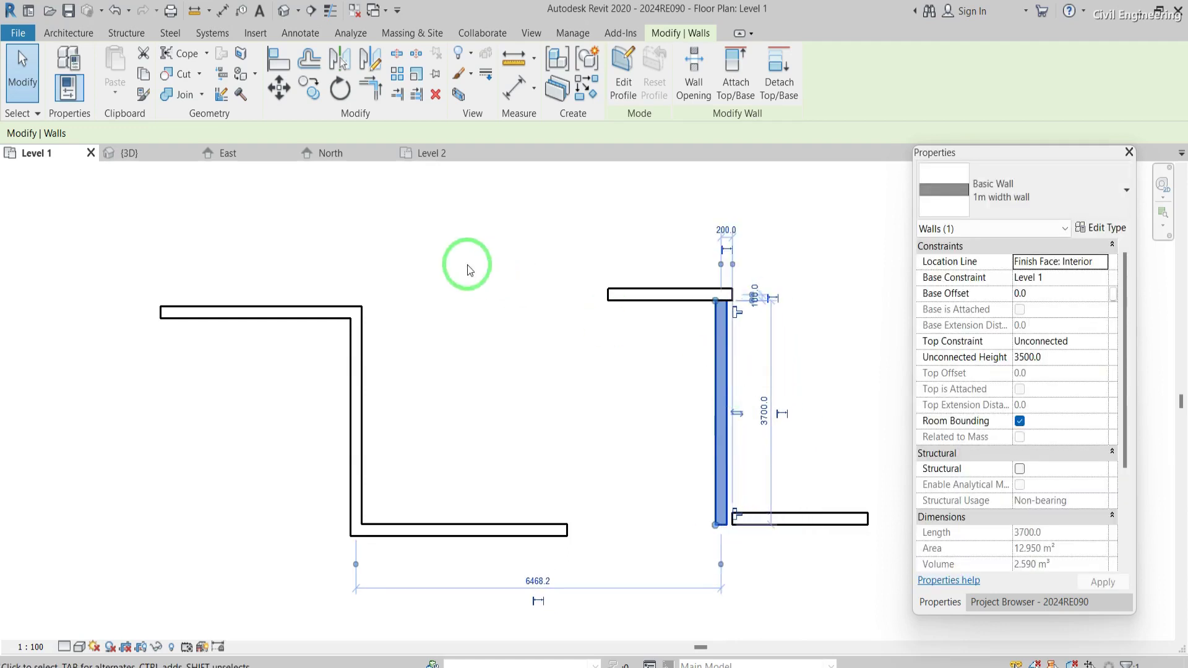
{"action": "left_click", "coordinate": [68, 33]}
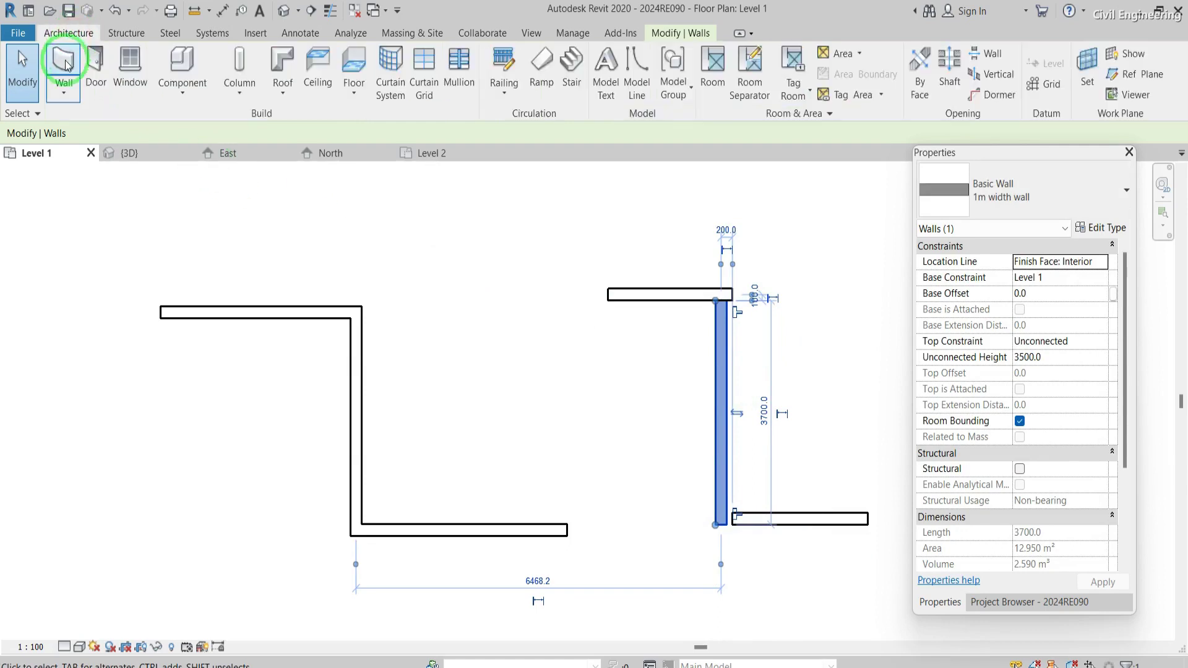
Crossing-select every wall on Level 1 and delete them, leaving only the elevation markers
{"action": "left_click", "coordinate": [66, 64]}
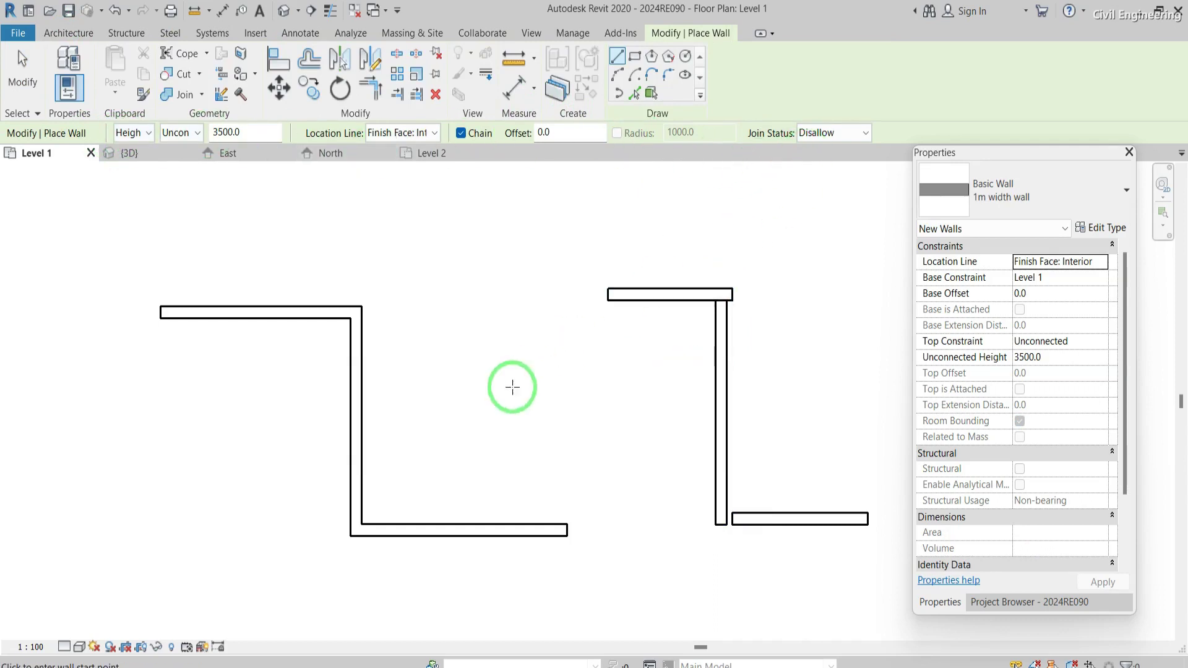
{"action": "scroll", "coordinate": [512, 387], "scroll_direction": "down", "scroll_amount": 2}
{"action": "scroll", "coordinate": [512, 387], "scroll_direction": "down", "scroll_amount": 3}
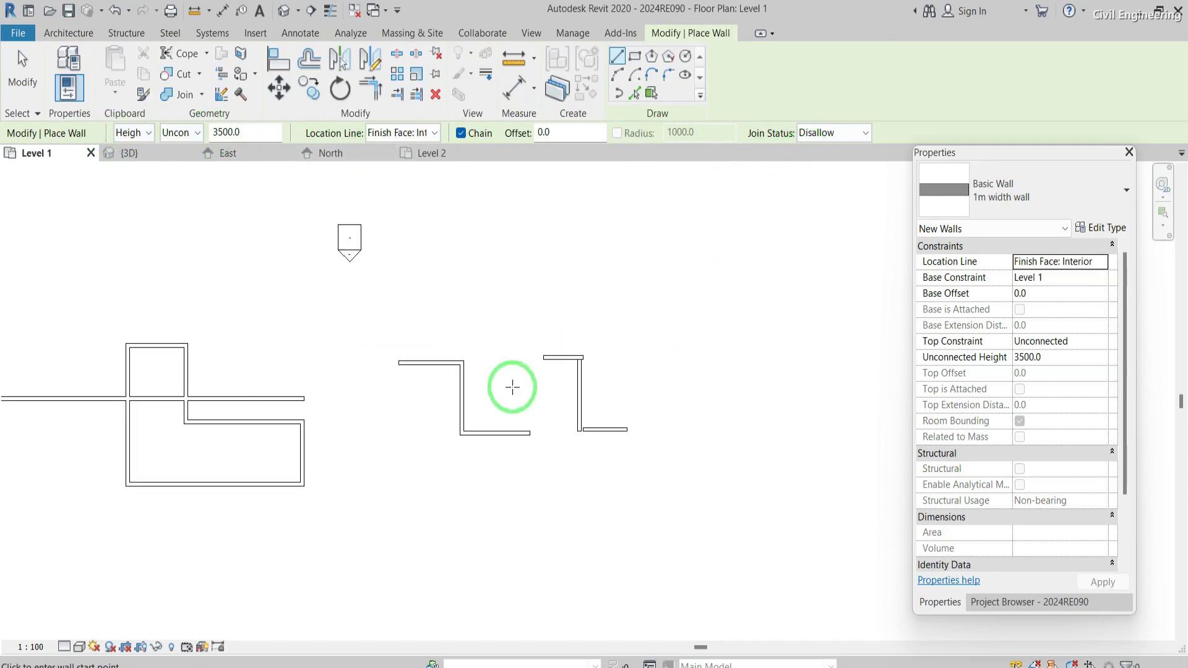
{"action": "key", "text": "Escape"}
{"action": "left_click", "coordinate": [653, 502]}
{"action": "left_click_drag", "start_coordinate": [644, 543], "coordinate": [58, 313]}
{"action": "key", "text": "Delete"}
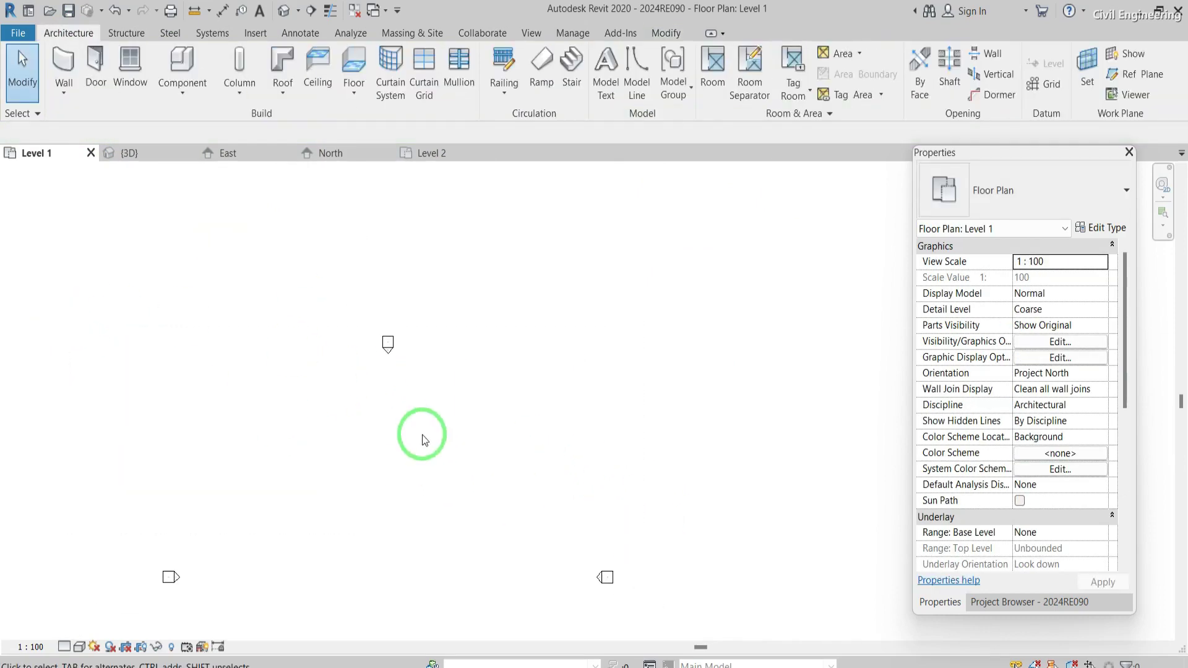
{"action": "left_click", "coordinate": [64, 60]}
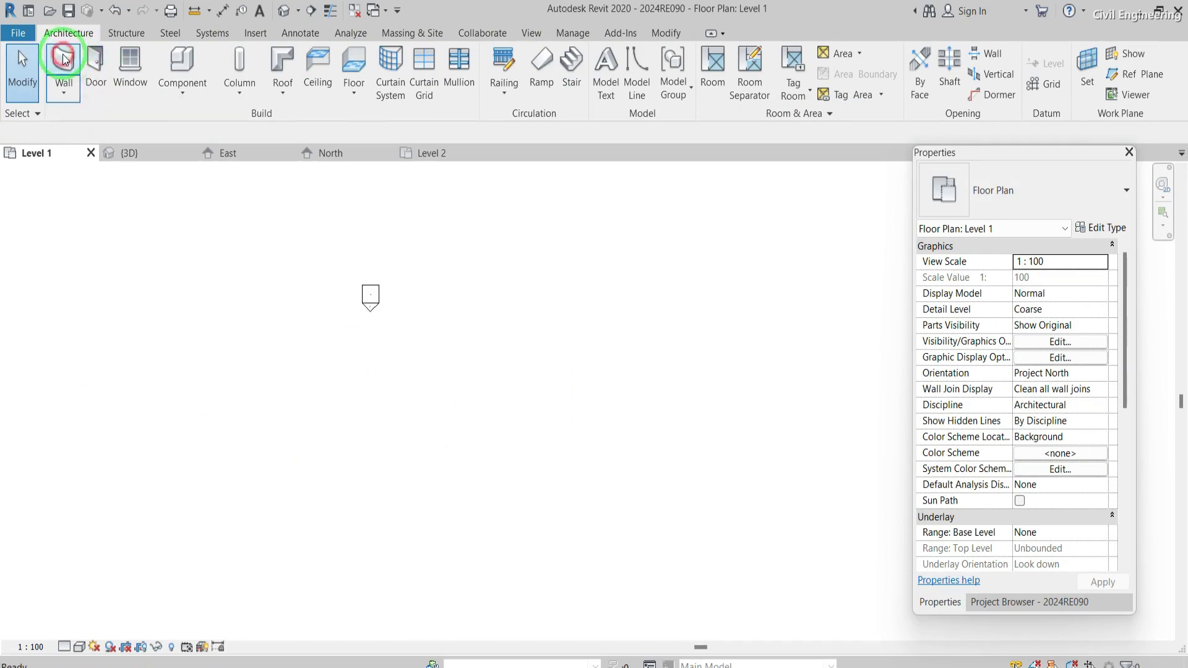
Draw two side-by-side rectangular wall enclosures, roughly 16000 × 12000 and 13000 × 12000
{"action": "left_click", "coordinate": [665, 38]}
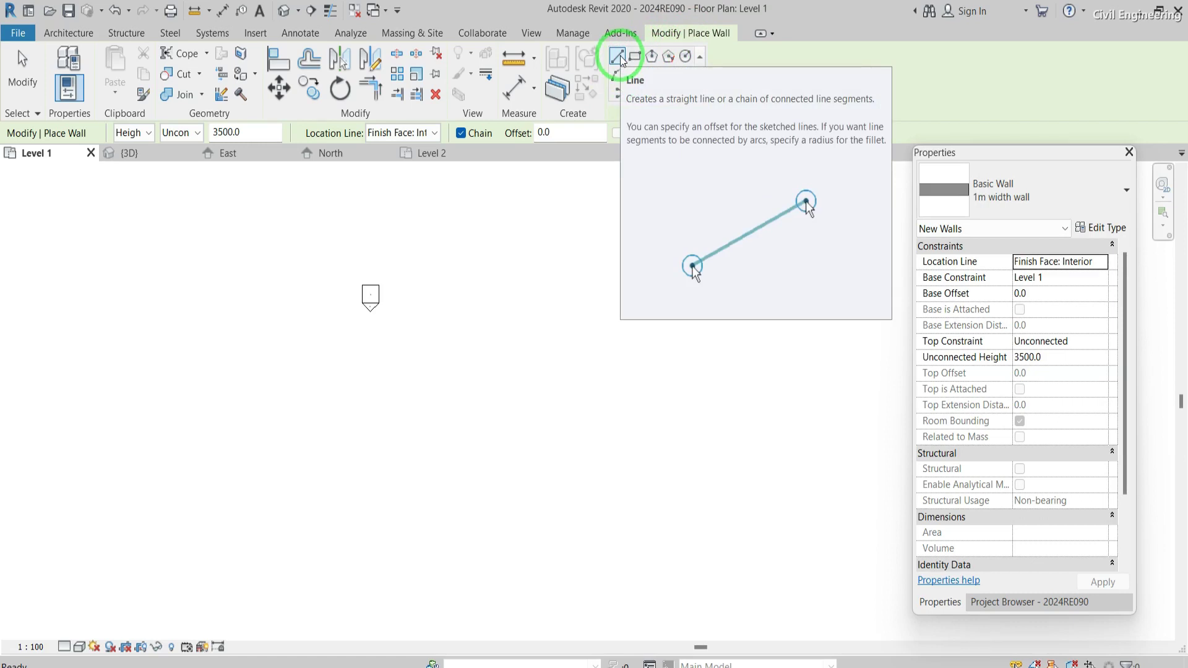
{"action": "left_click", "coordinate": [635, 57]}
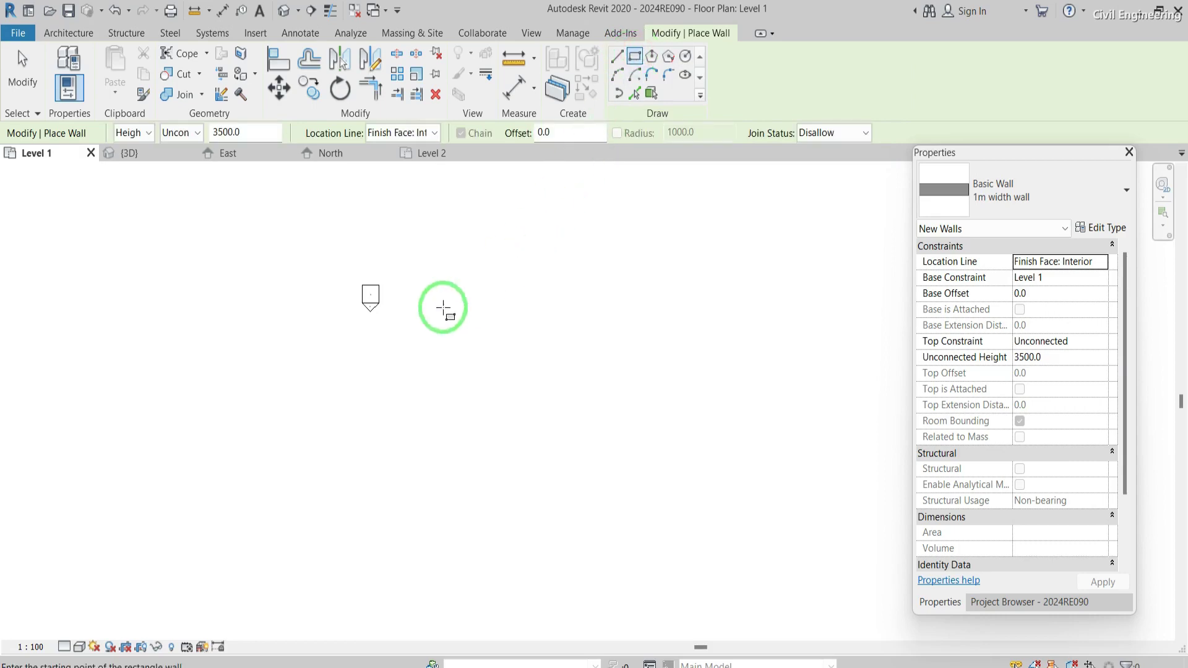
{"action": "left_click", "coordinate": [246, 389]}
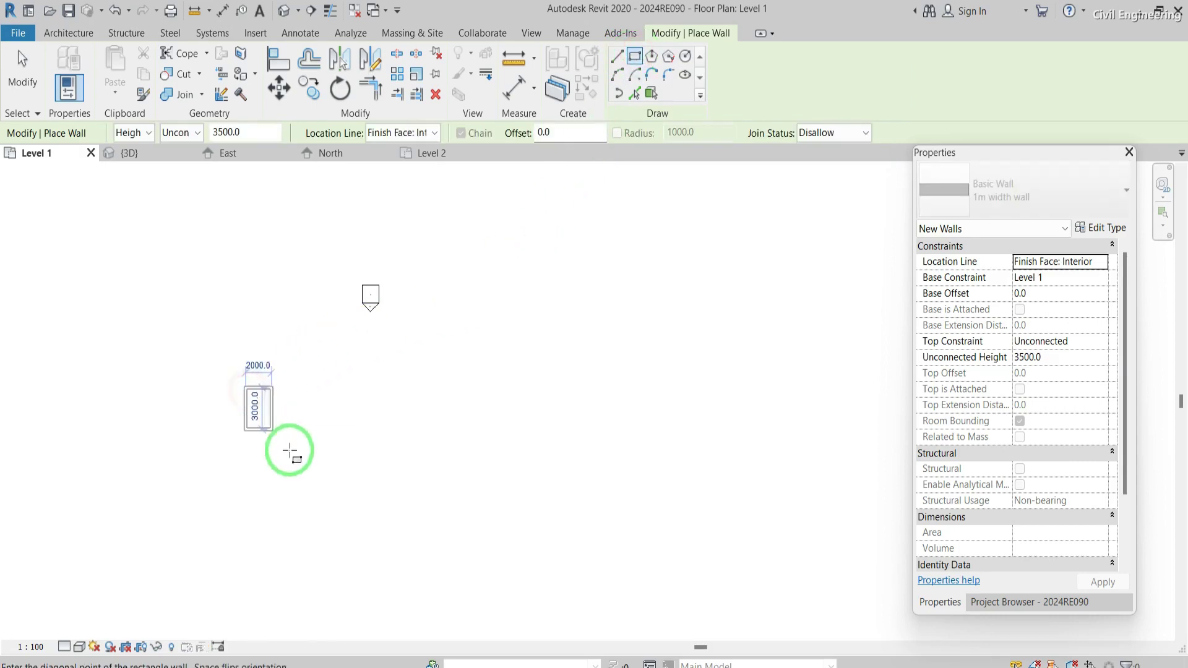
{"action": "left_click", "coordinate": [454, 568]}
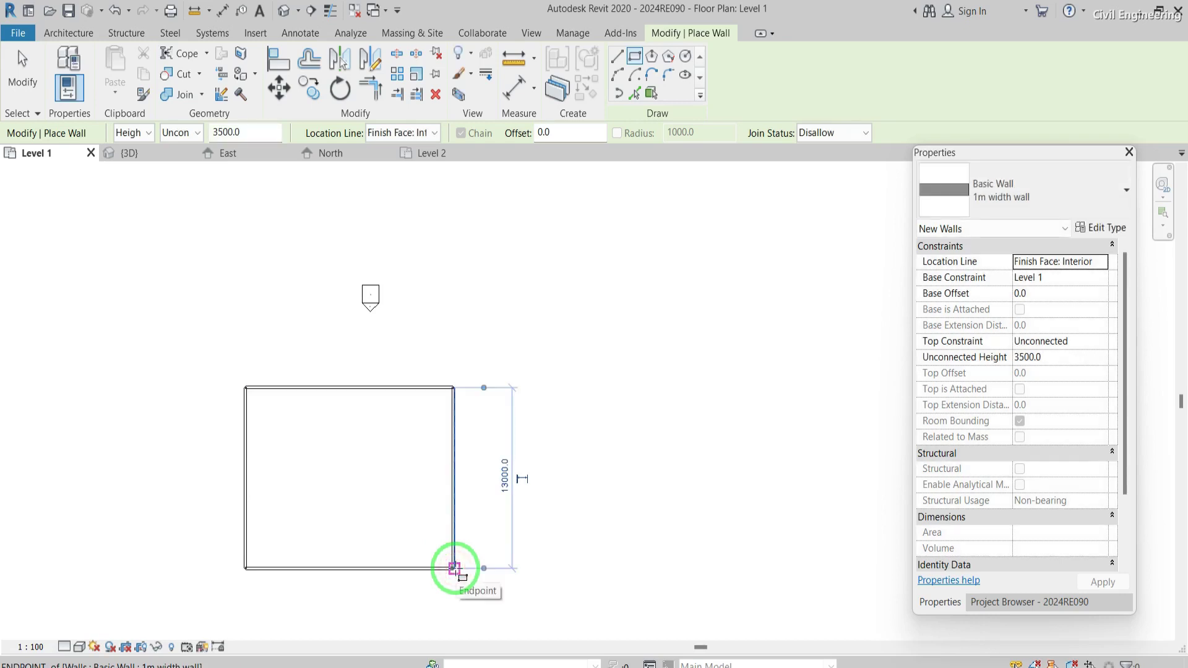
{"action": "left_click", "coordinate": [557, 388]}
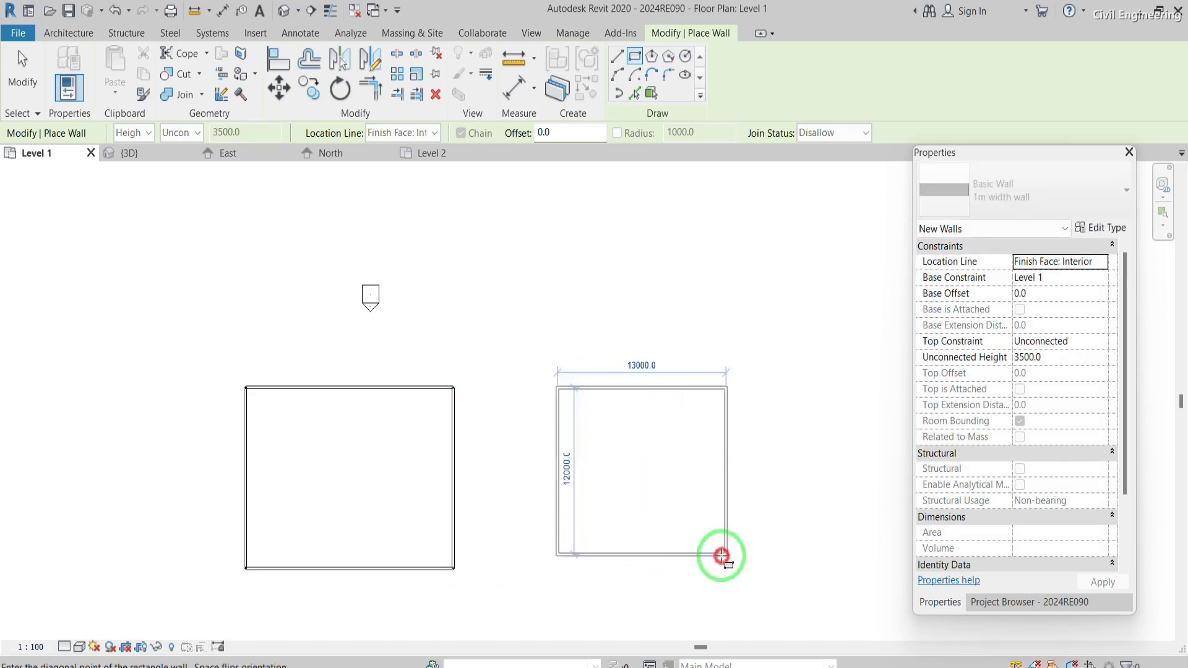
{"action": "left_click", "coordinate": [710, 557]}
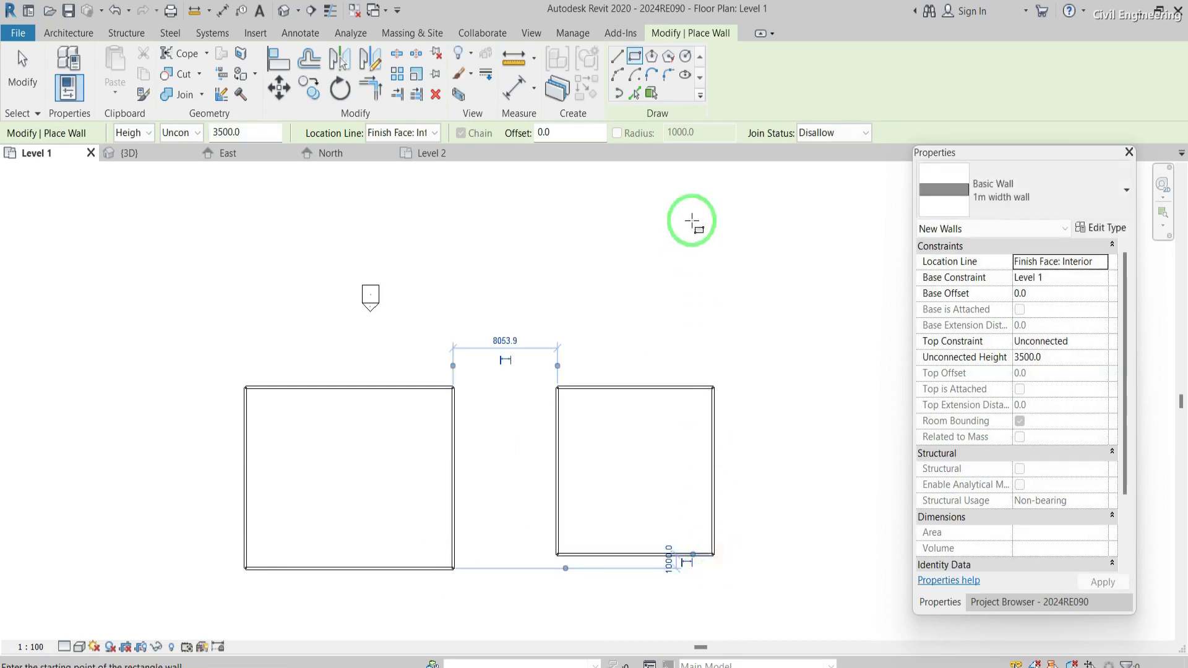
Draw a hexagonal wall below the rectangles with the Inscribed Polygon tool
{"action": "left_click", "coordinate": [652, 56]}
{"action": "scroll", "coordinate": [630, 237], "scroll_direction": "down", "scroll_amount": 3}
{"action": "scroll", "coordinate": [629, 237], "scroll_direction": "down", "scroll_amount": 1}
{"action": "left_click", "coordinate": [469, 500]}
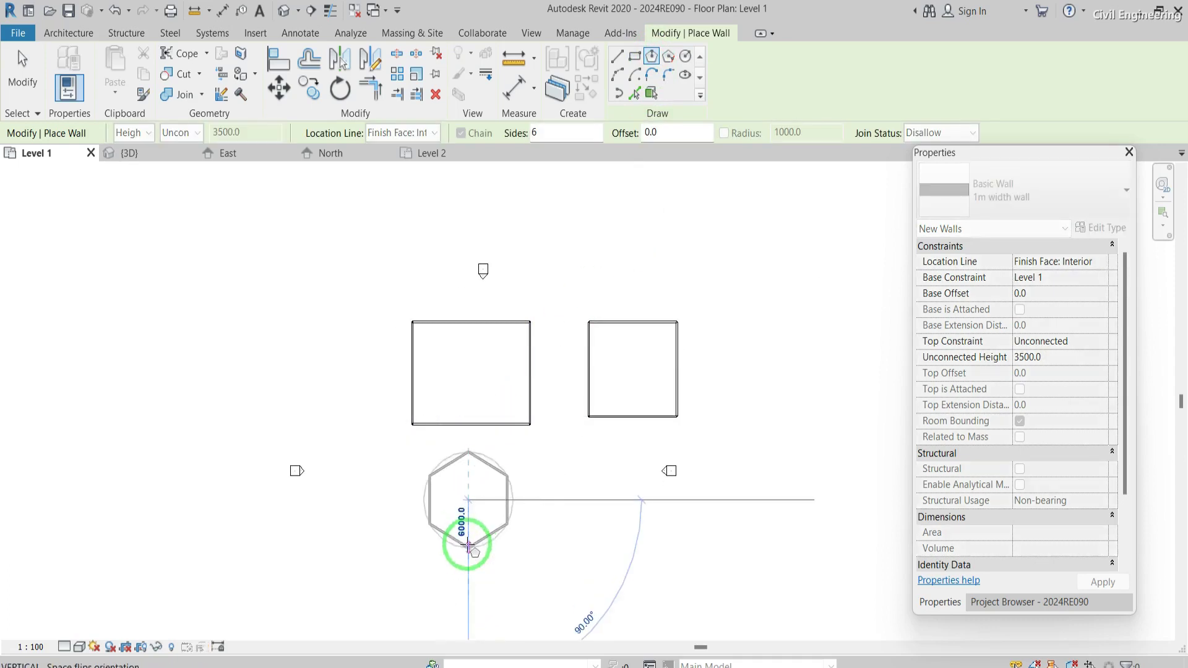
{"action": "left_click", "coordinate": [467, 544]}
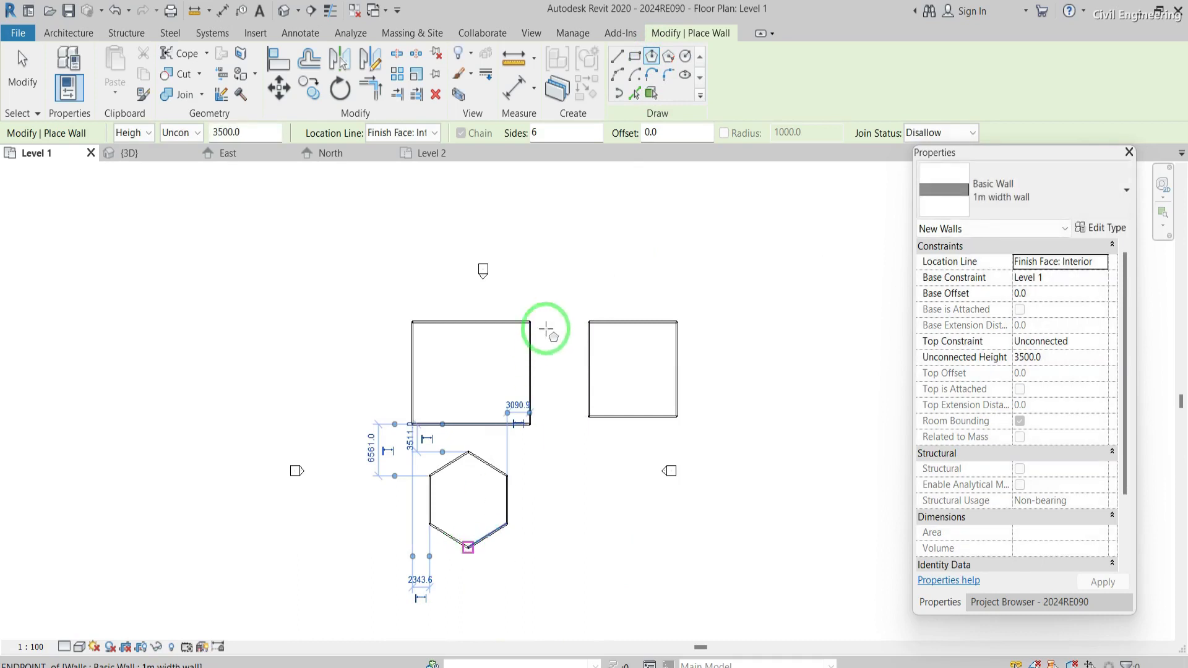
Draw an eight-sided wall beside the hexagon and begin a larger octagon to the left
{"action": "scroll", "coordinate": [623, 505], "scroll_direction": "up", "scroll_amount": 3}
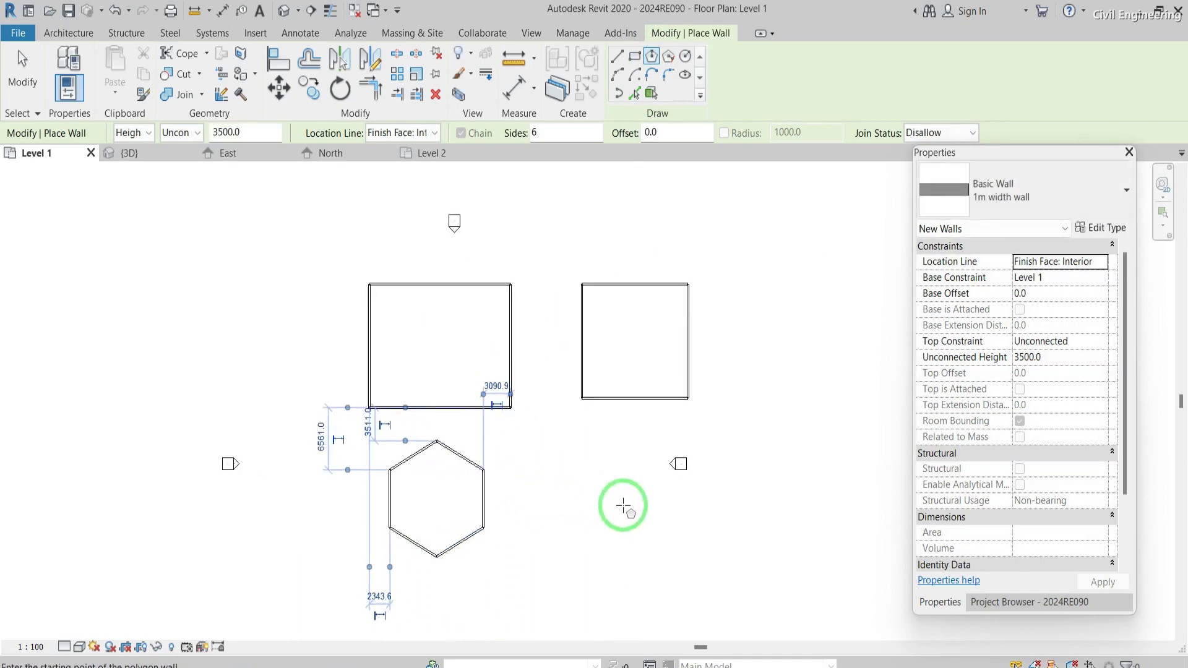
{"action": "scroll", "coordinate": [623, 505], "scroll_direction": "up", "scroll_amount": 1}
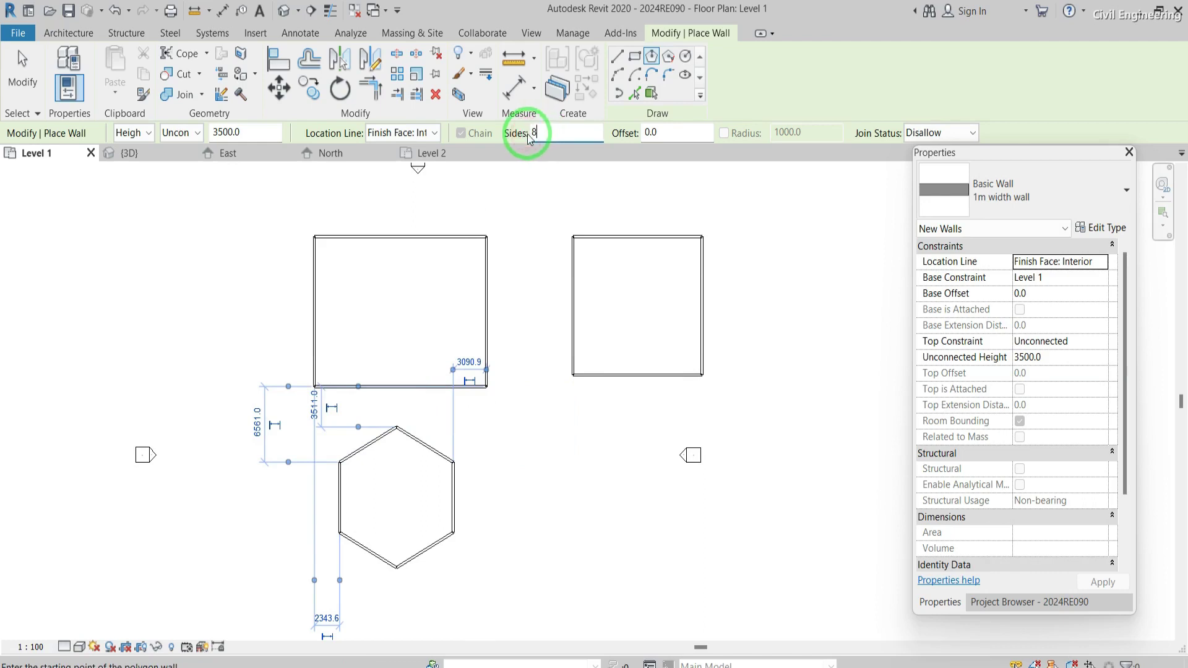
{"action": "left_click", "coordinate": [545, 454]}
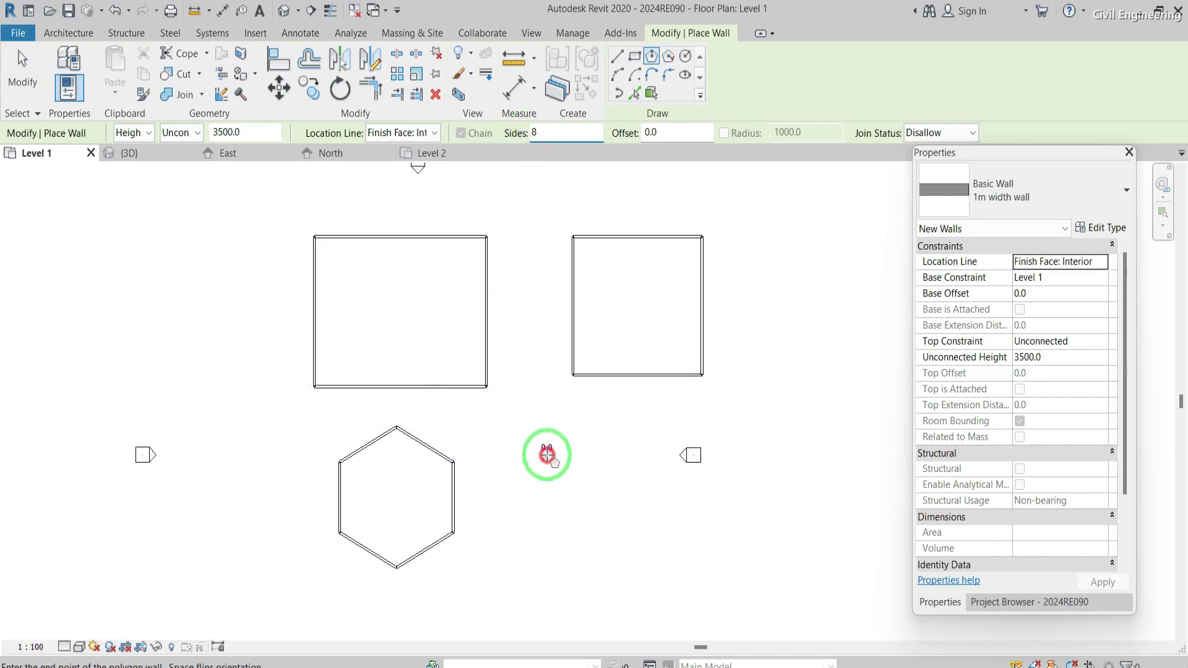
{"action": "left_click", "coordinate": [585, 495]}
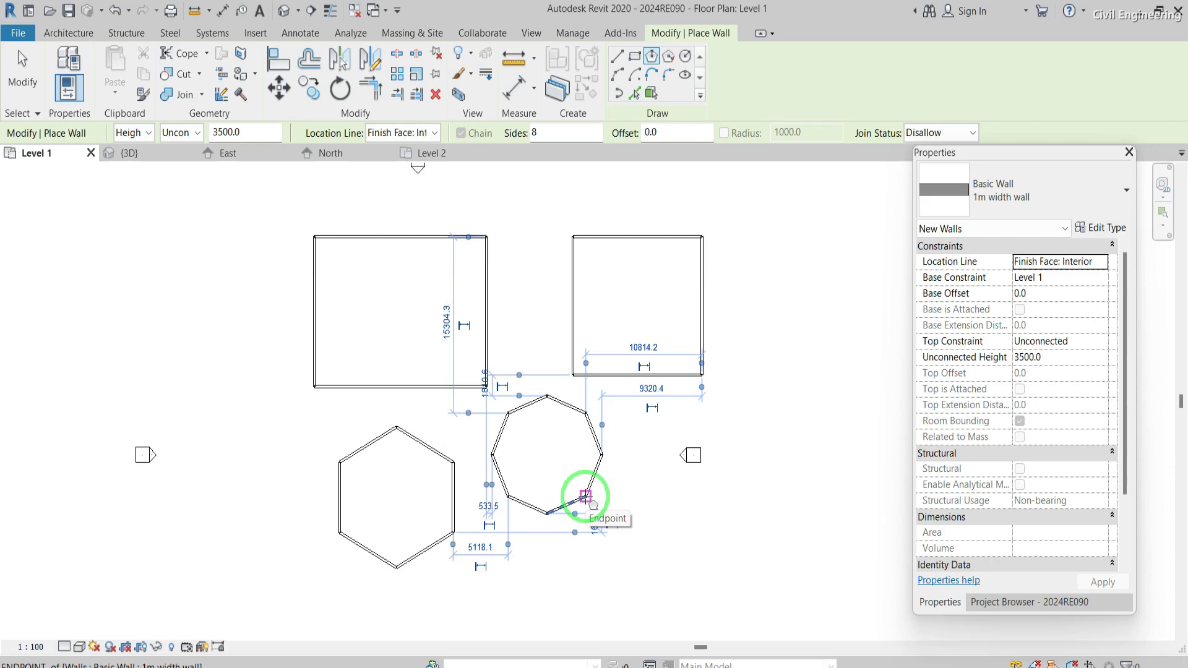
{"action": "left_click", "coordinate": [585, 496]}
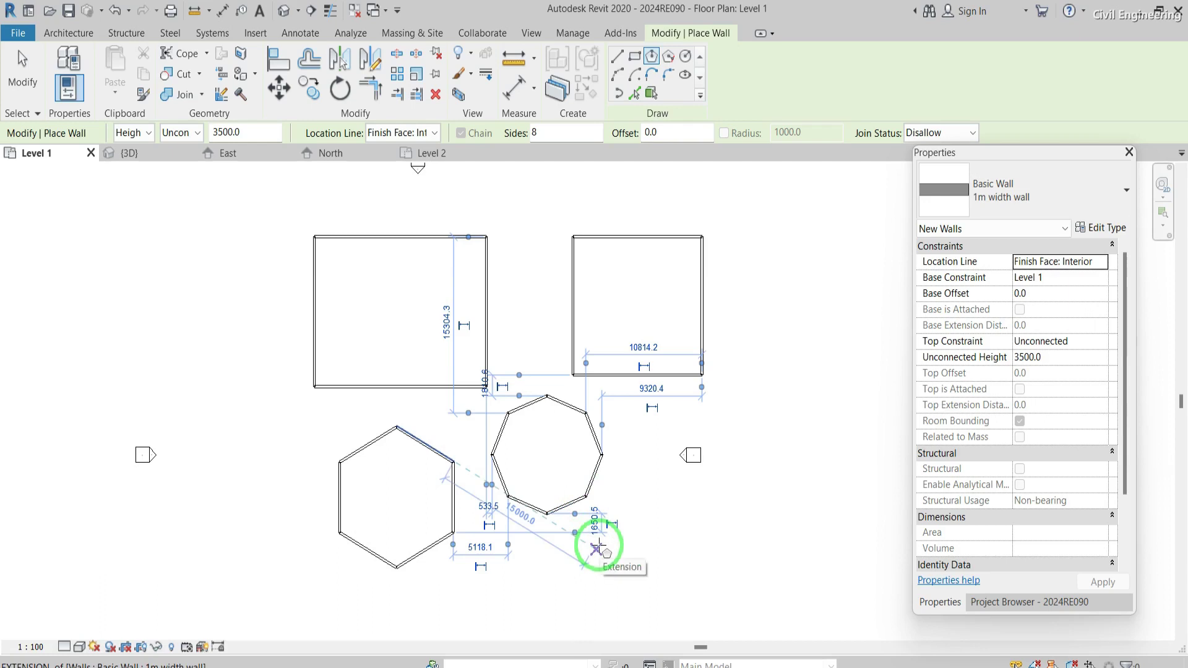
{"action": "scroll", "coordinate": [503, 382], "scroll_direction": "down", "scroll_amount": 3}
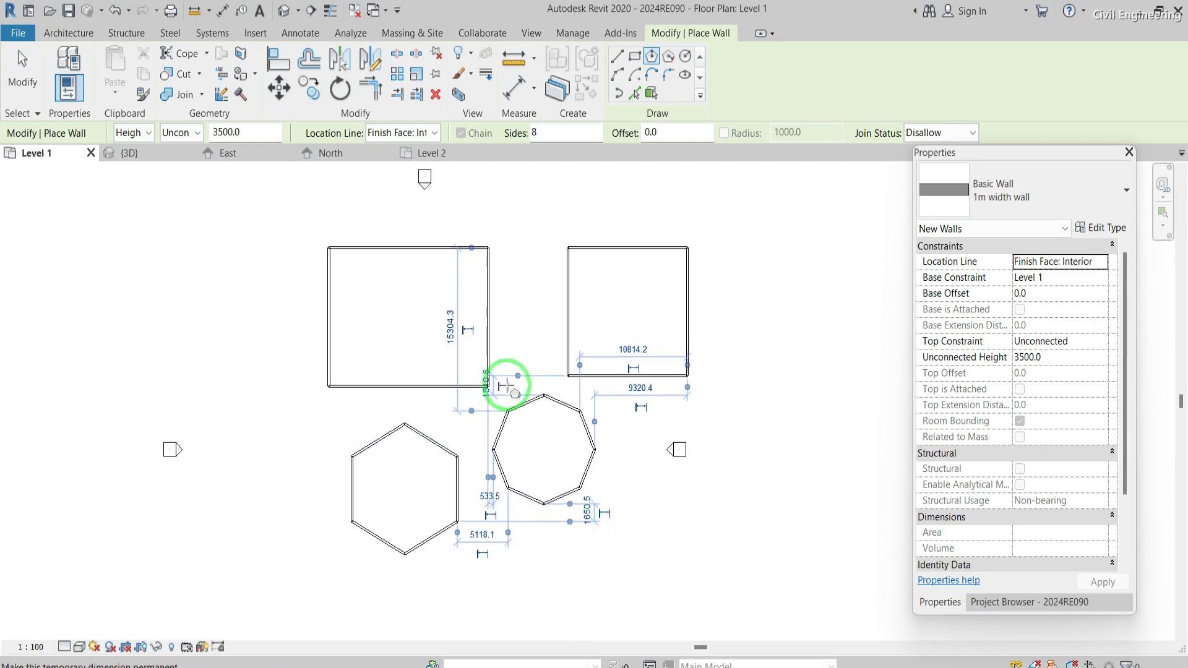
{"action": "left_click", "coordinate": [307, 507]}
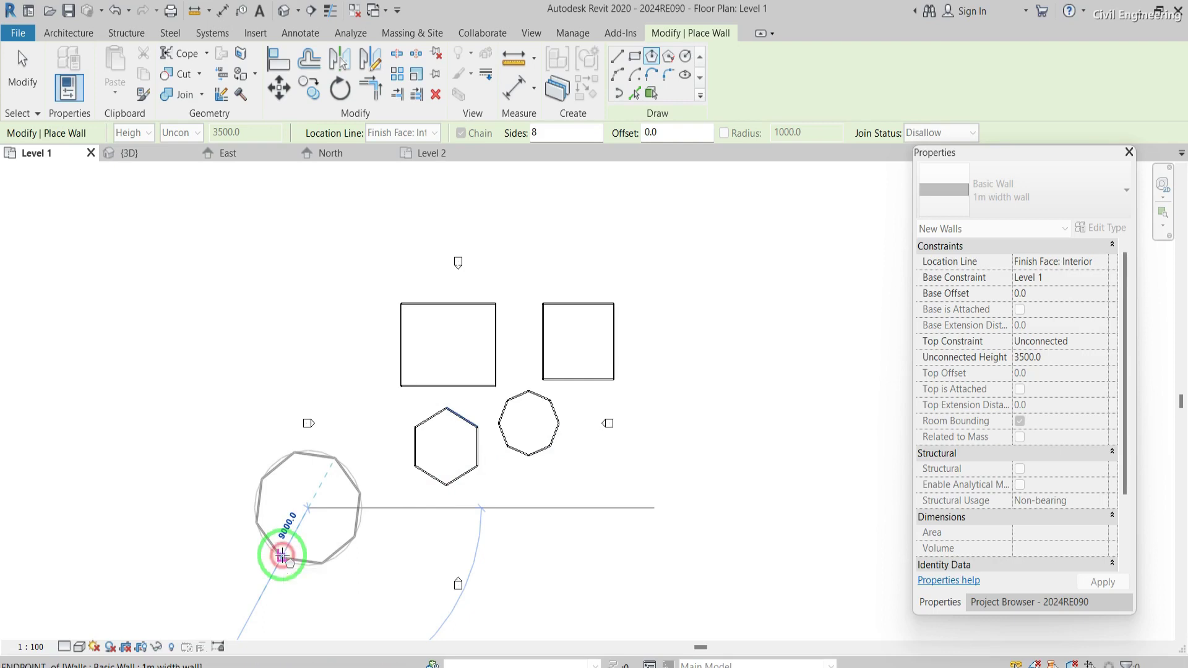
Finish the large octagon, then delete the rectangles, hexagon and both octagons to empty the plan
{"action": "left_click", "coordinate": [281, 555]}
{"action": "key", "text": "Escape"}
{"action": "key", "text": "Escape"}
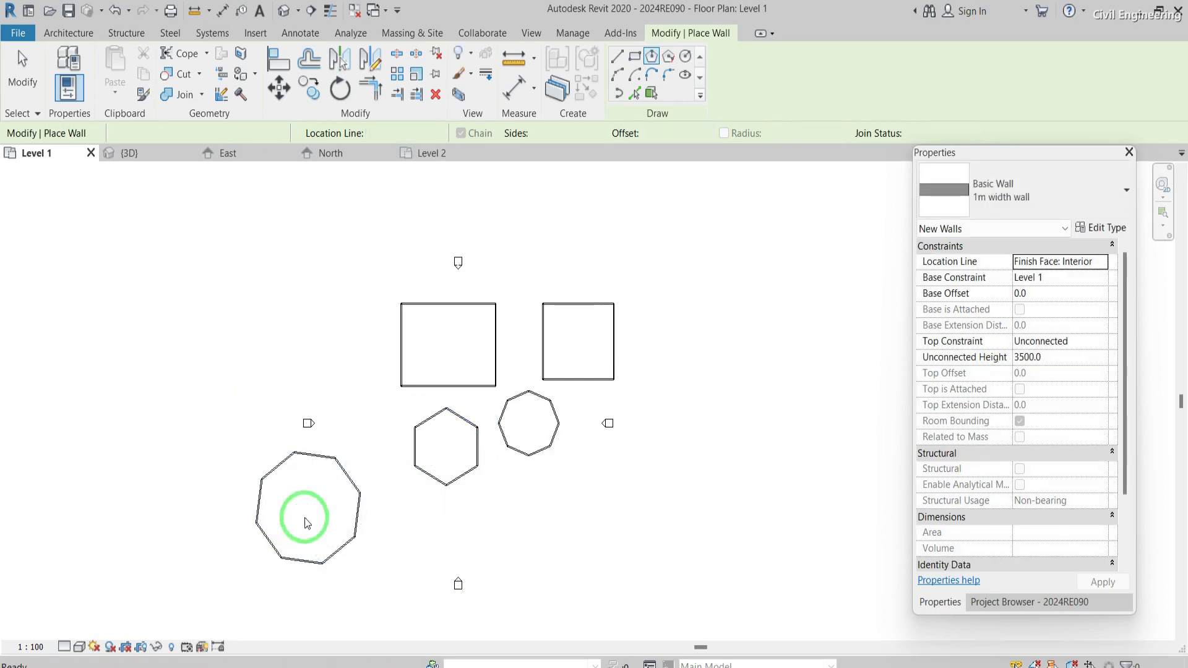
{"action": "left_click_drag", "start_coordinate": [572, 533], "coordinate": [366, 292]}
{"action": "key", "text": "Delete"}
{"action": "left_click_drag", "start_coordinate": [375, 580], "coordinate": [230, 458]}
{"action": "key", "text": "Delete"}
{"action": "left_click_drag", "start_coordinate": [676, 366], "coordinate": [603, 306]}
{"action": "key", "text": "Delete"}
{"action": "left_click", "coordinate": [64, 67]}
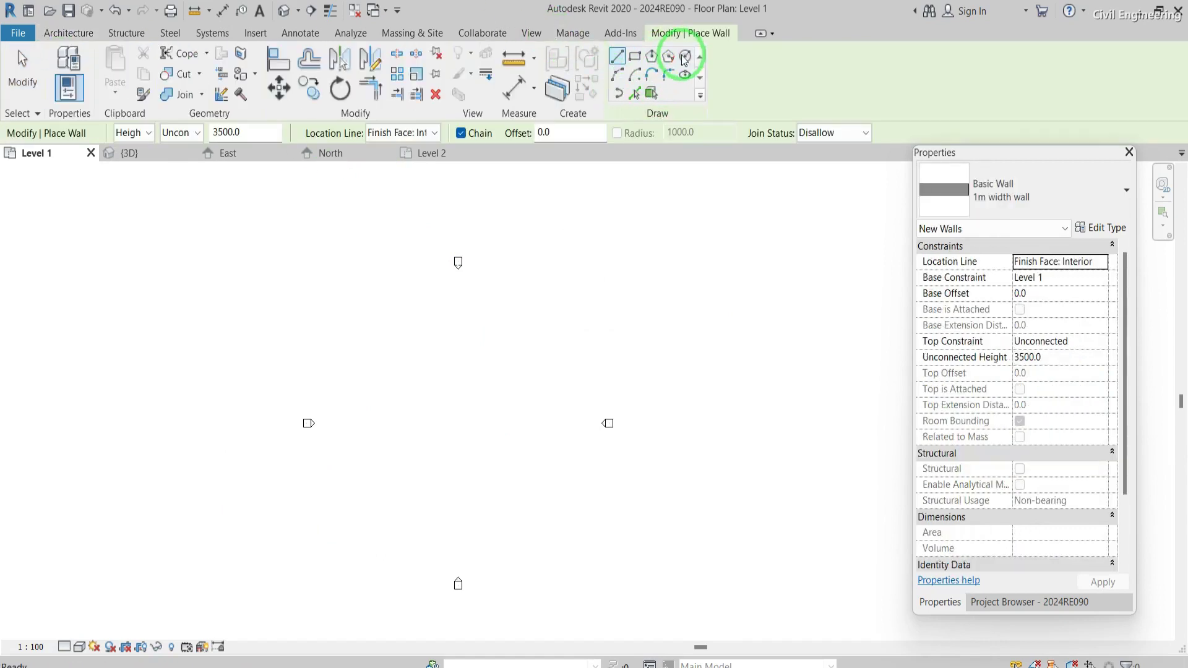
Draw a circular wall on Level 1 by its centre and radius
{"action": "left_click", "coordinate": [685, 57]}
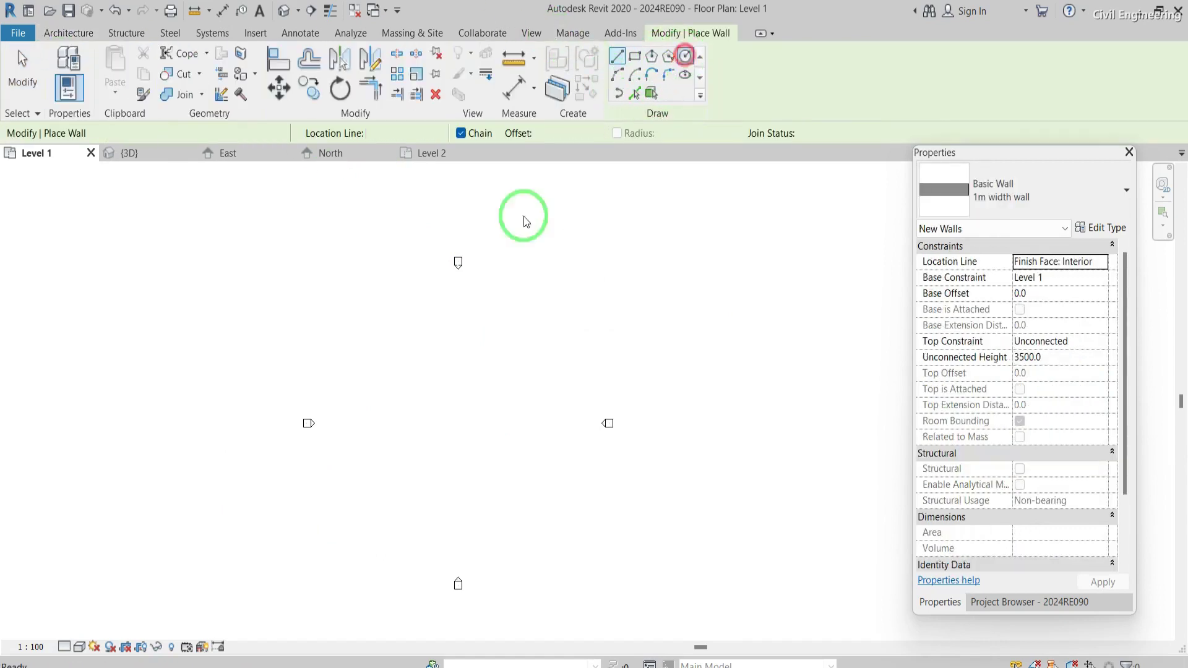
{"action": "left_click", "coordinate": [420, 334]}
{"action": "left_click", "coordinate": [410, 369]}
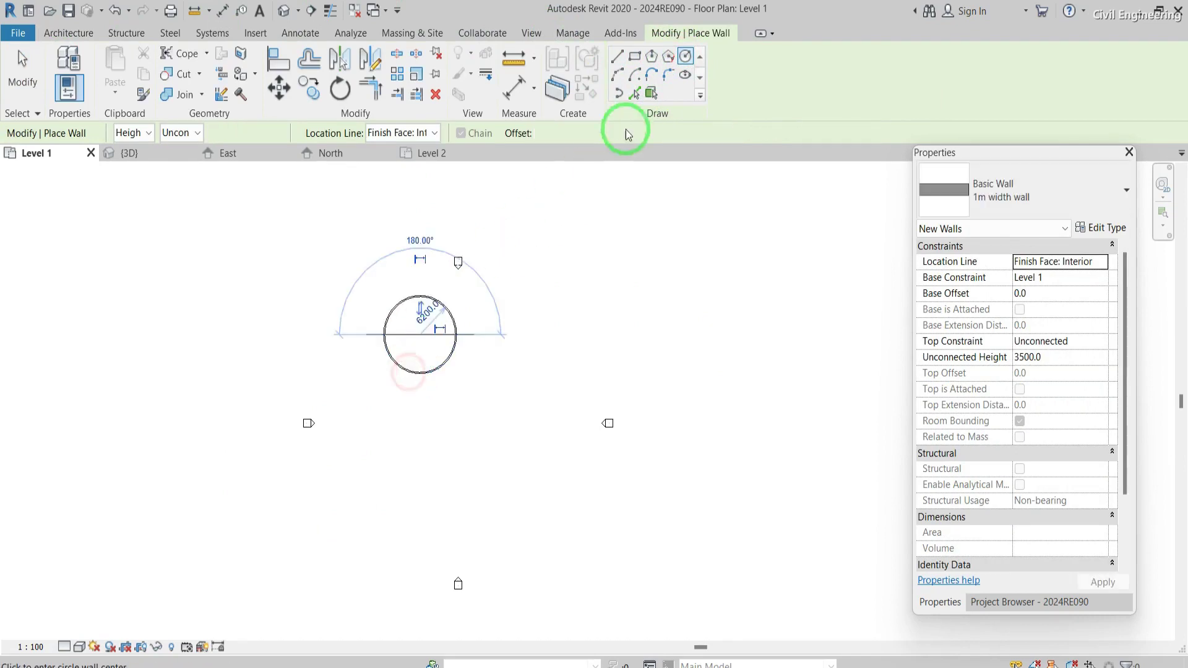
Draw a half-arc wall beside the circle and view both walls in the default 3D view
{"action": "left_click", "coordinate": [619, 74]}
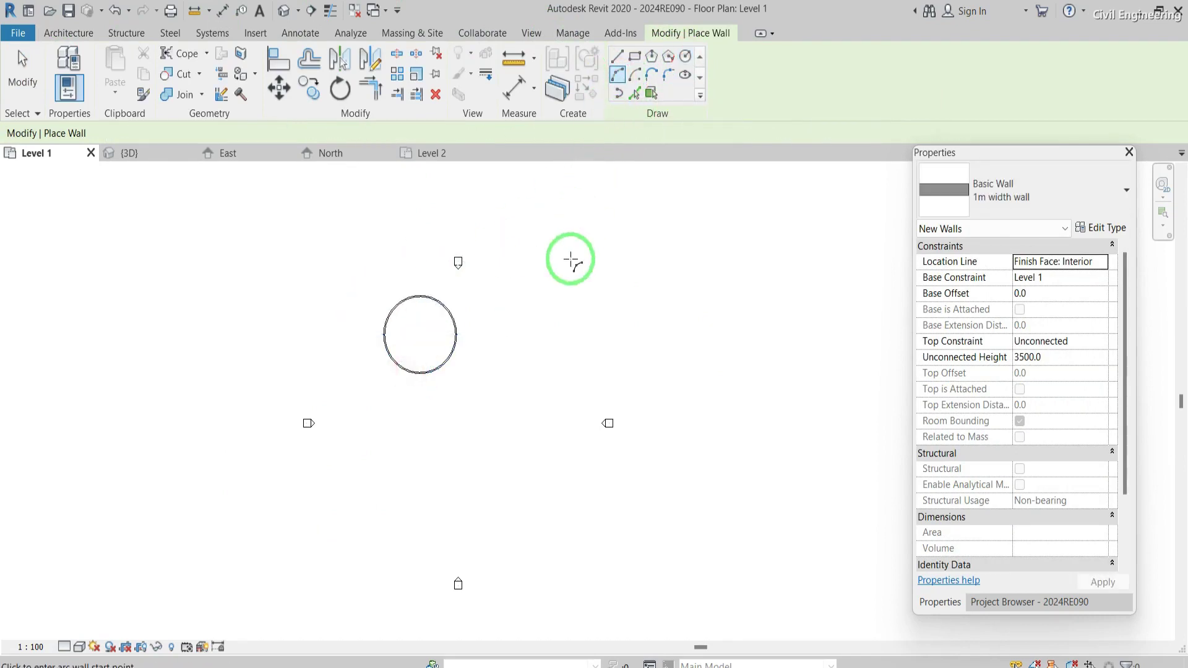
{"action": "left_click", "coordinate": [517, 324]}
{"action": "left_click", "coordinate": [588, 323]}
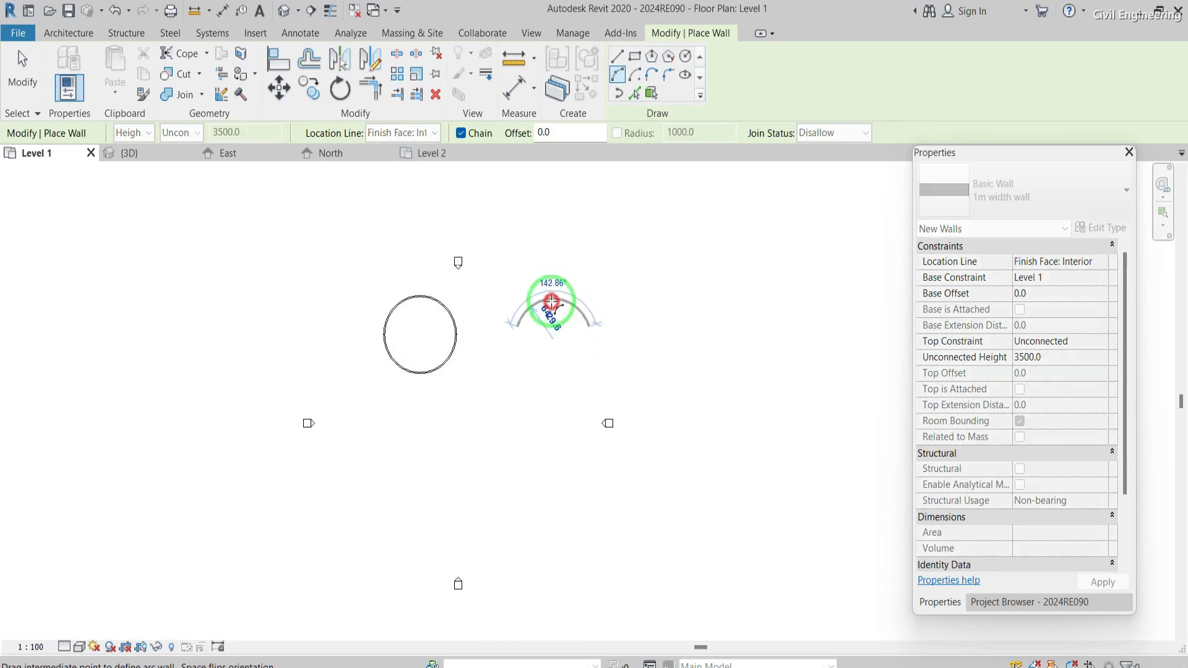
{"action": "left_click", "coordinate": [552, 304]}
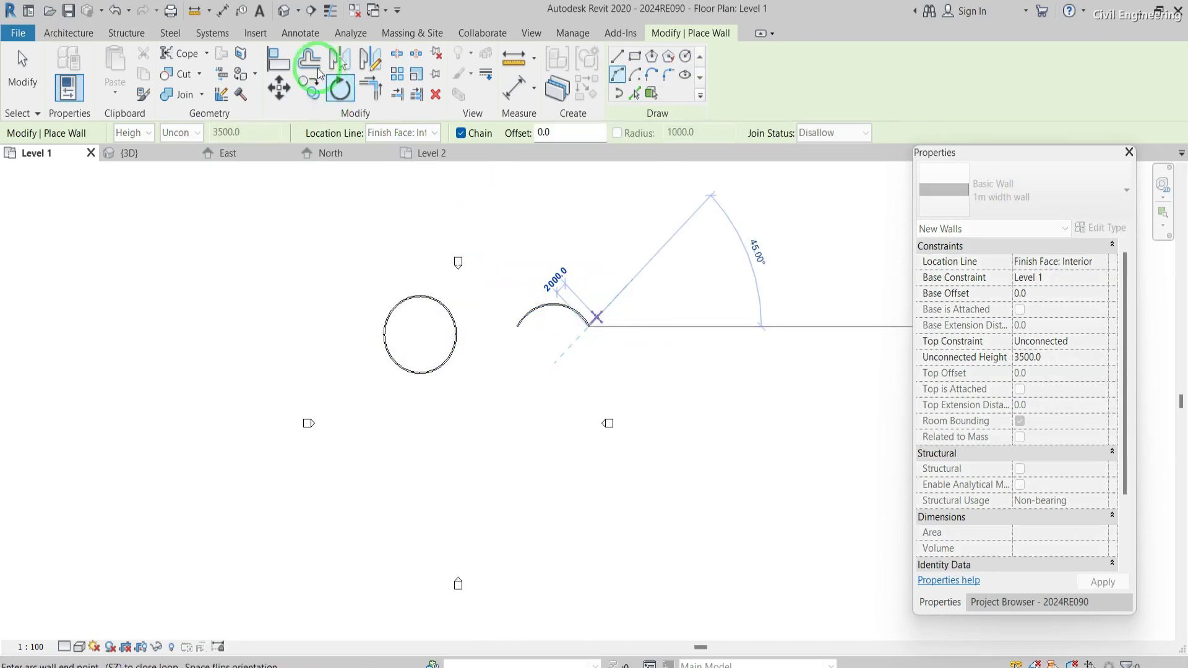
{"action": "left_click", "coordinate": [283, 11]}
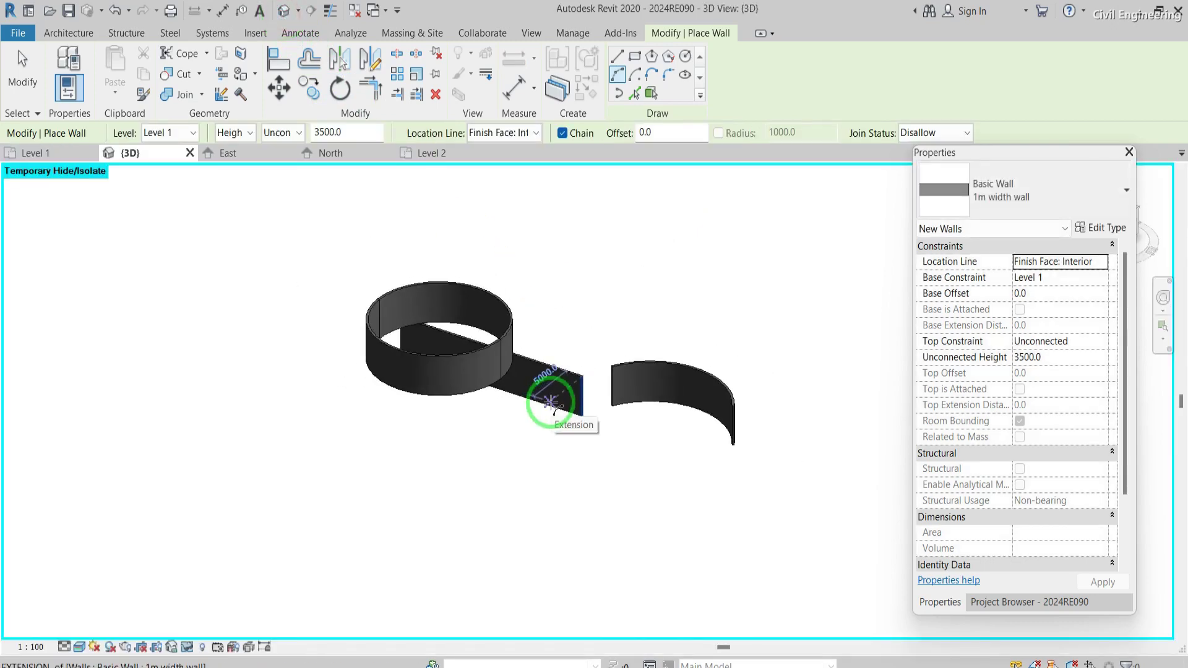
Reopen the Level 1 floor plan from the Project Browser's Floor Plans list
{"action": "left_click", "coordinate": [1018, 601]}
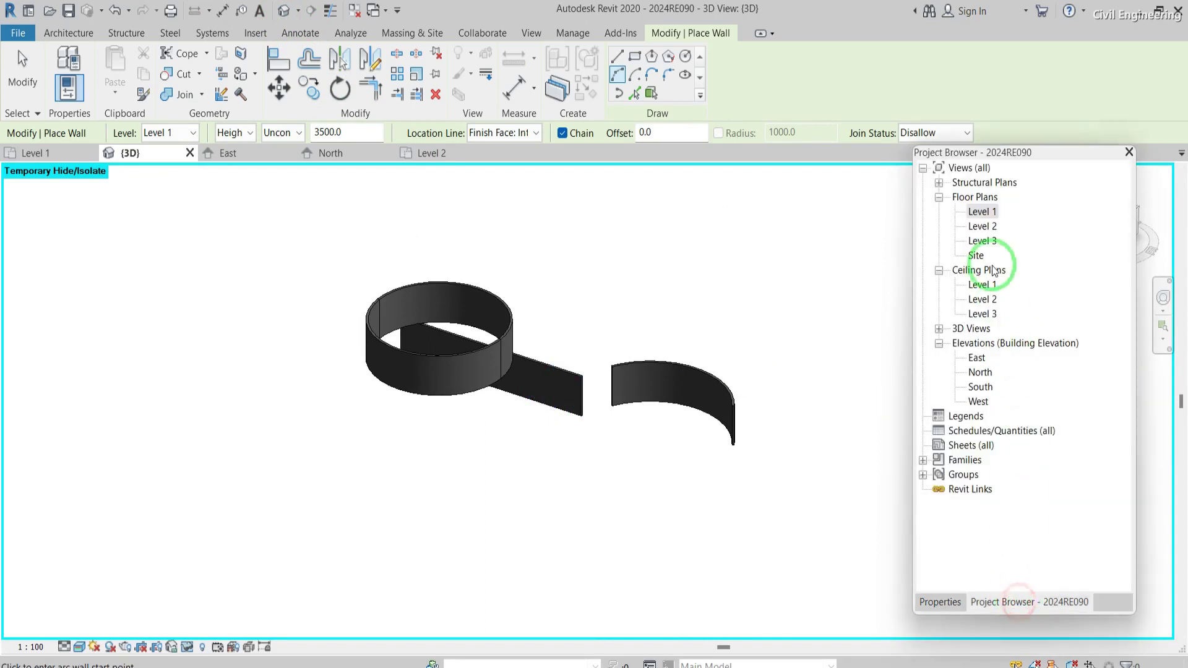
{"action": "double_click", "coordinate": [982, 212]}
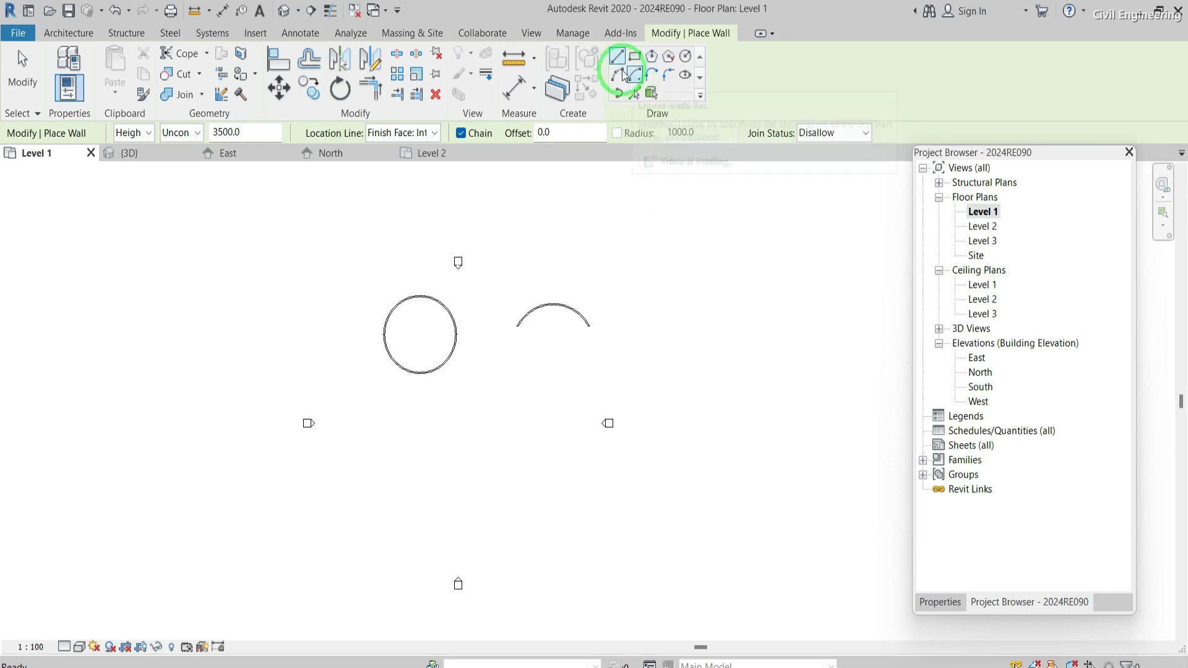
Draw a 13000 mm straight wall below the circle
{"action": "left_click", "coordinate": [391, 445]}
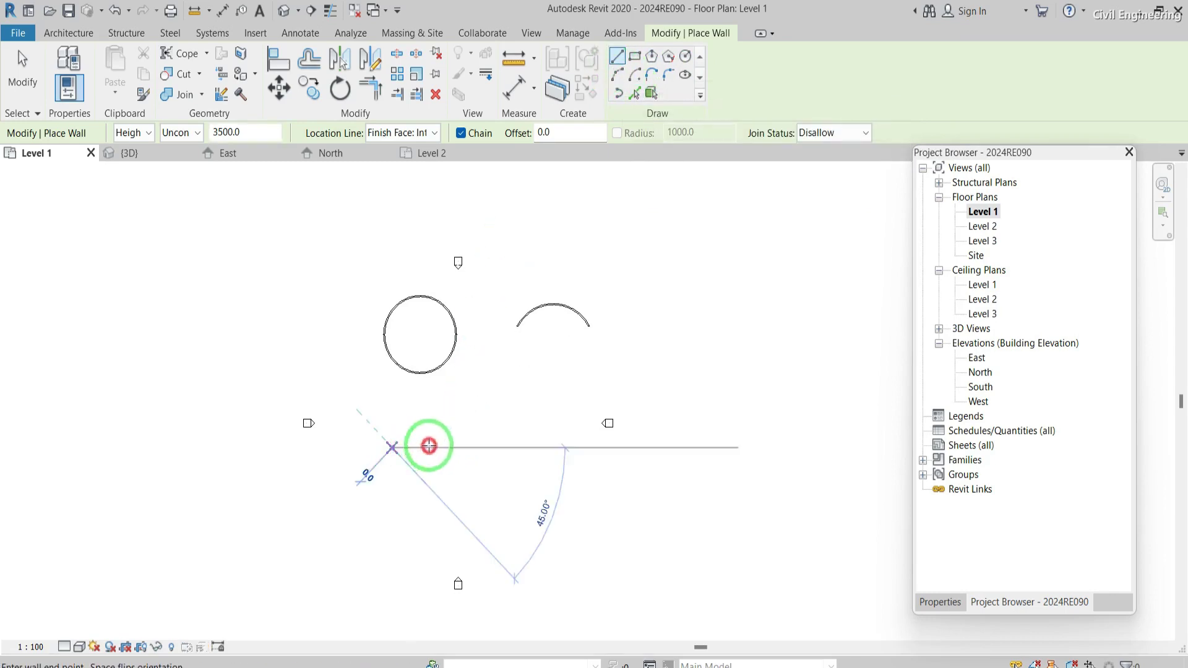
{"action": "left_click", "coordinate": [465, 447]}
{"action": "key", "text": "Escape"}
{"action": "key", "text": "Escape"}
{"action": "scroll", "coordinate": [422, 440], "scroll_direction": "up", "scroll_amount": 1}
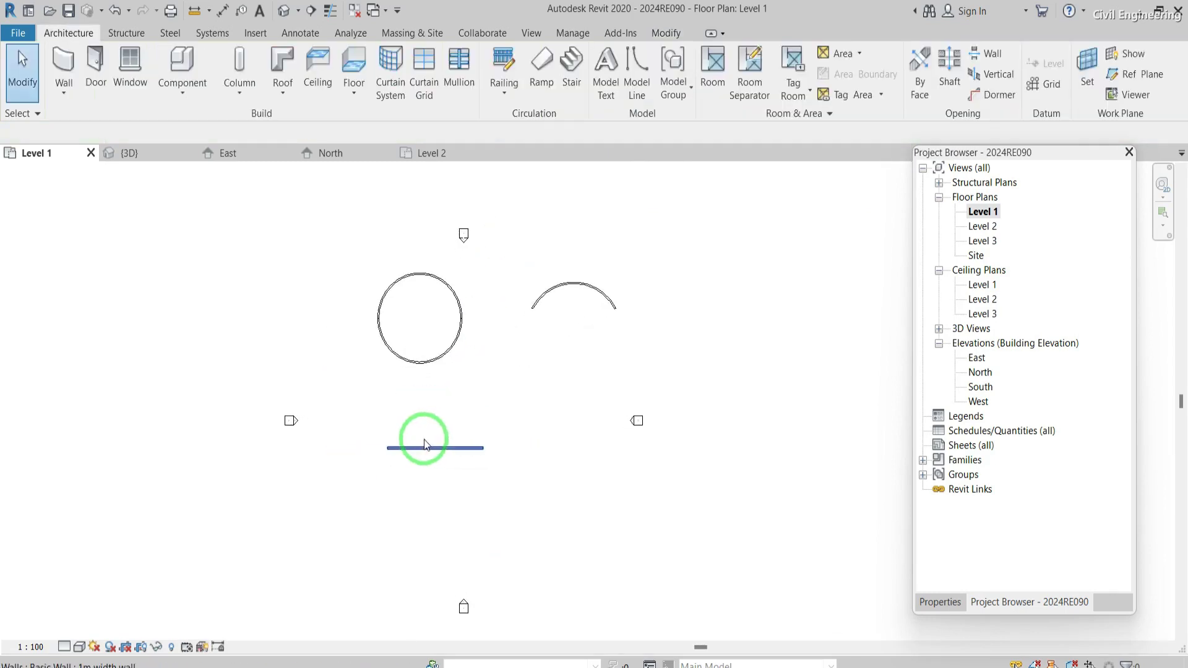
{"action": "left_click", "coordinate": [64, 68]}
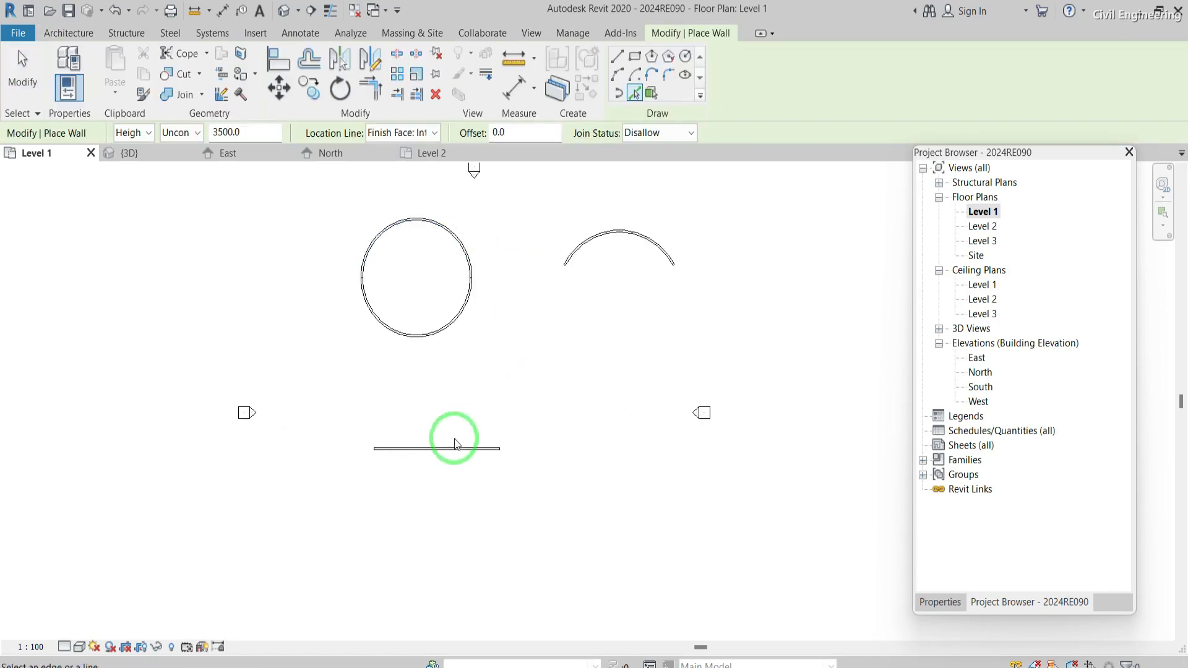
Draw an L-shaped pair of detail lines: a horizontal segment, then a vertical one
{"action": "left_click", "coordinate": [288, 34]}
{"action": "left_click", "coordinate": [353, 55]}
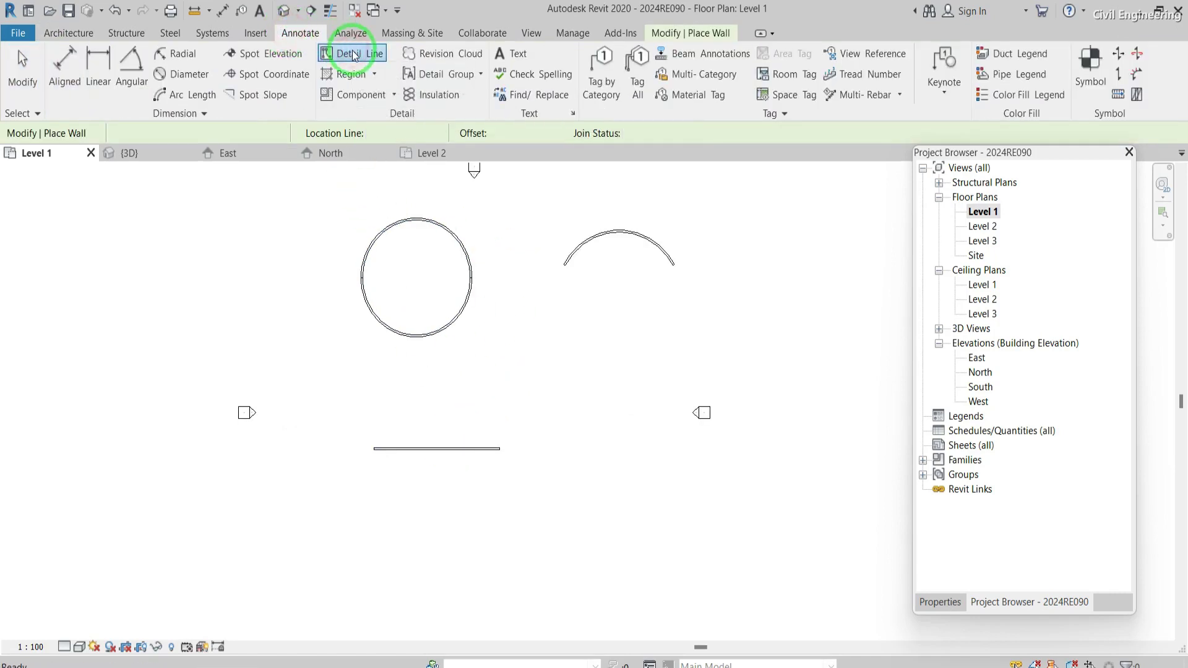
{"action": "left_click", "coordinate": [420, 397]}
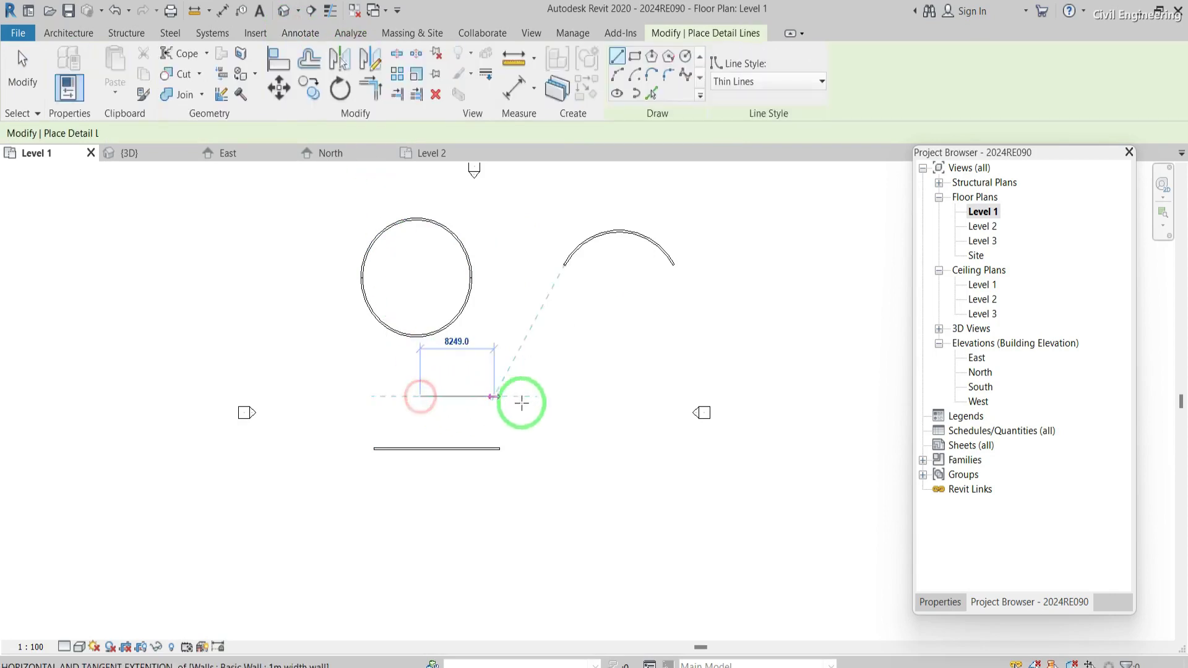
{"action": "left_click", "coordinate": [598, 396]}
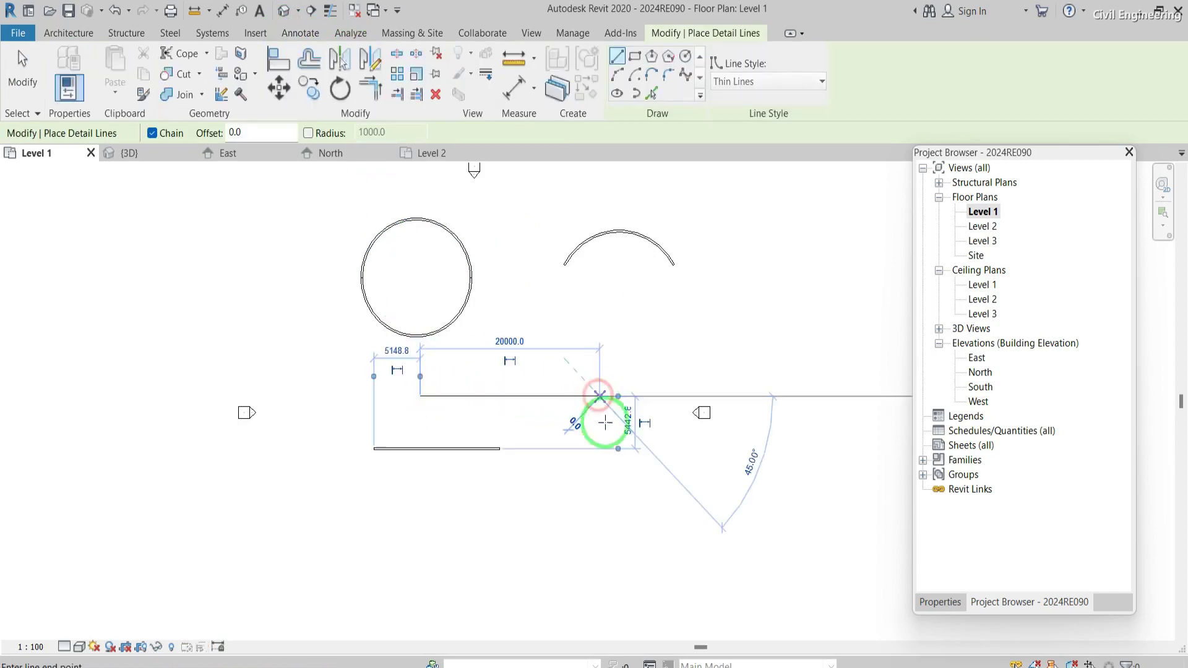
{"action": "left_click", "coordinate": [600, 559]}
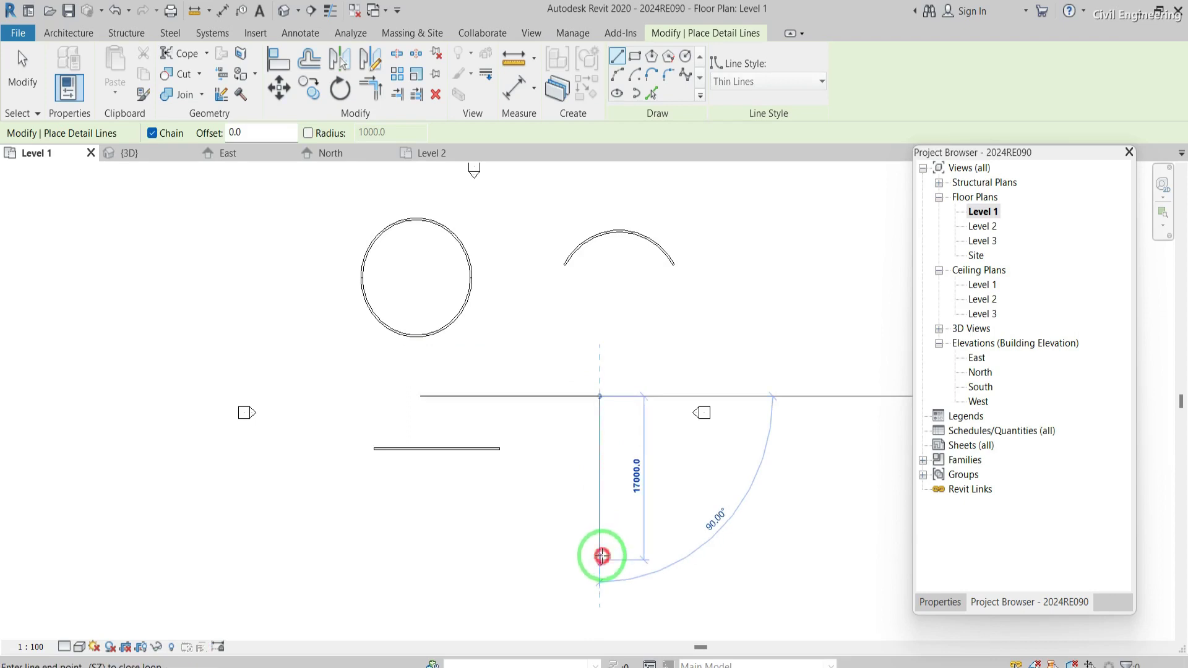
Switch to Pick Lines and restart the Wall tool from the Architecture tab
{"action": "left_click", "coordinate": [655, 100]}
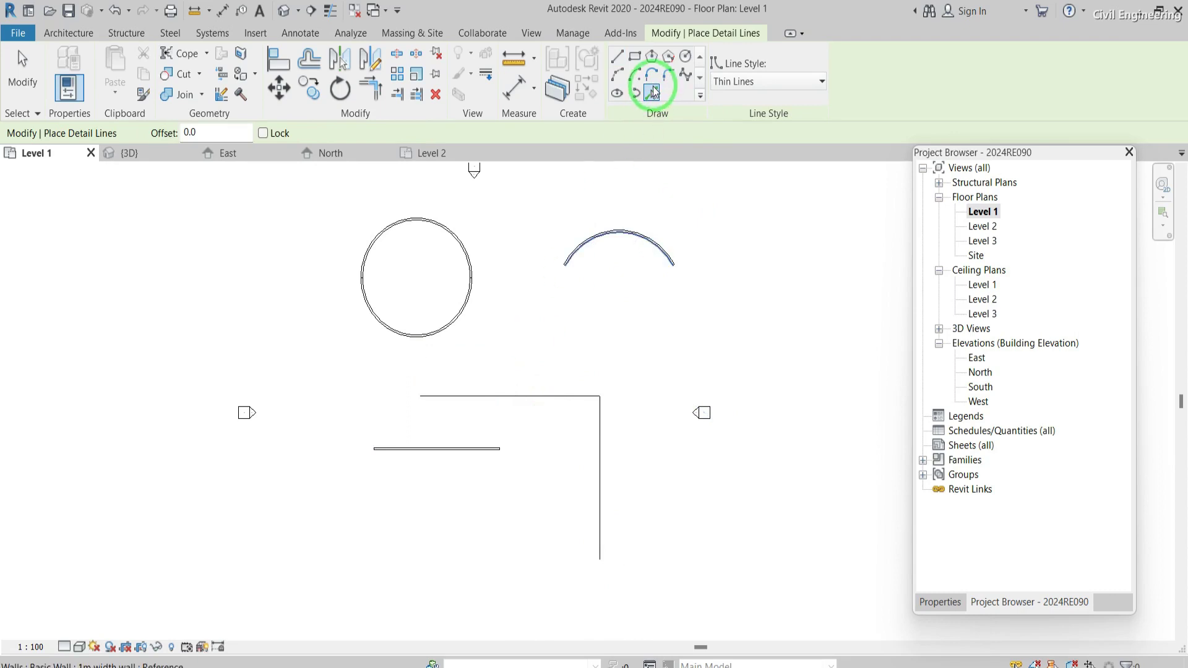
{"action": "left_click", "coordinate": [68, 33]}
{"action": "left_click", "coordinate": [65, 62]}
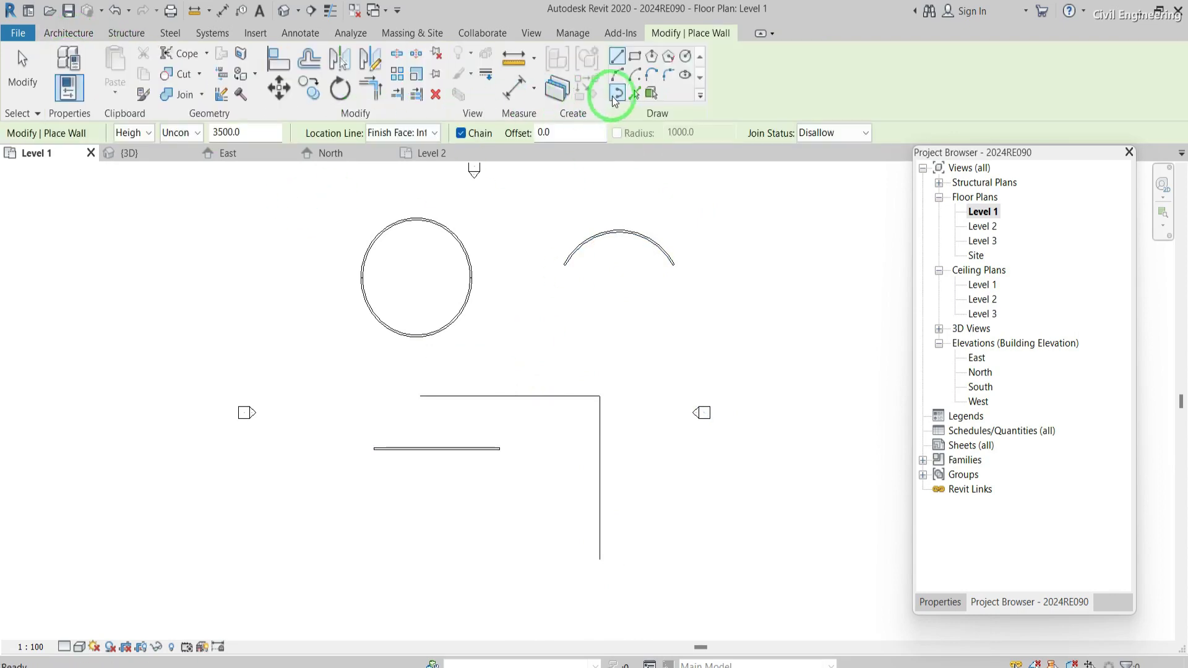
Convert both L-shaped detail lines into walls using Pick Lines
{"action": "left_click", "coordinate": [634, 94]}
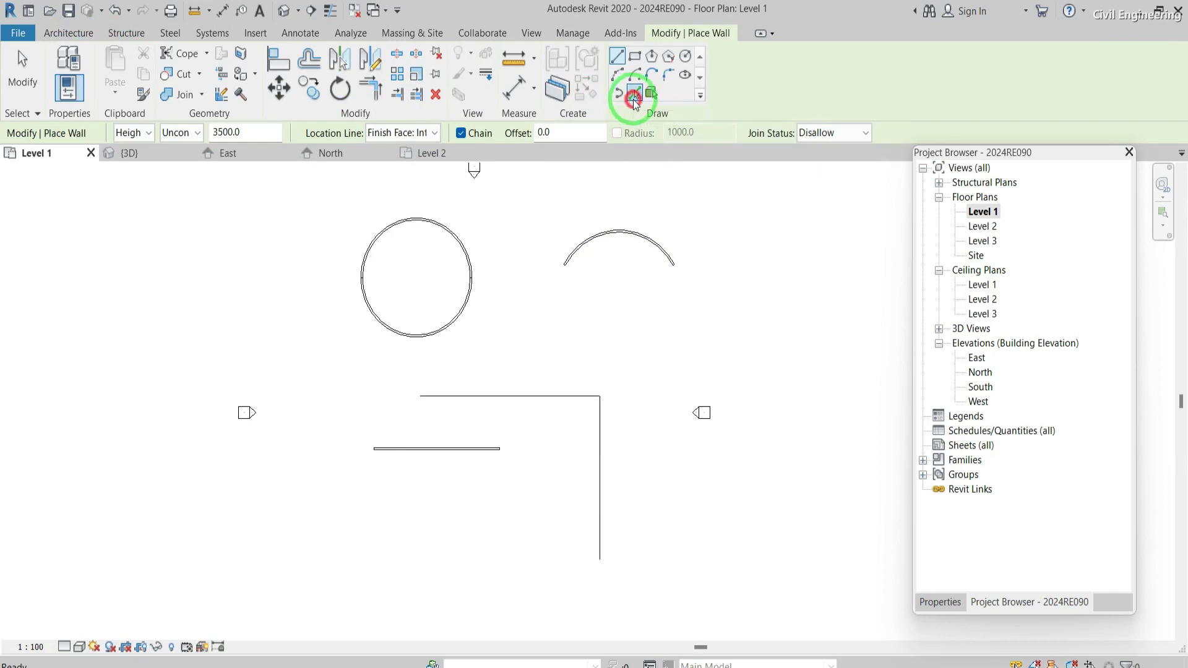
{"action": "left_click", "coordinate": [506, 396]}
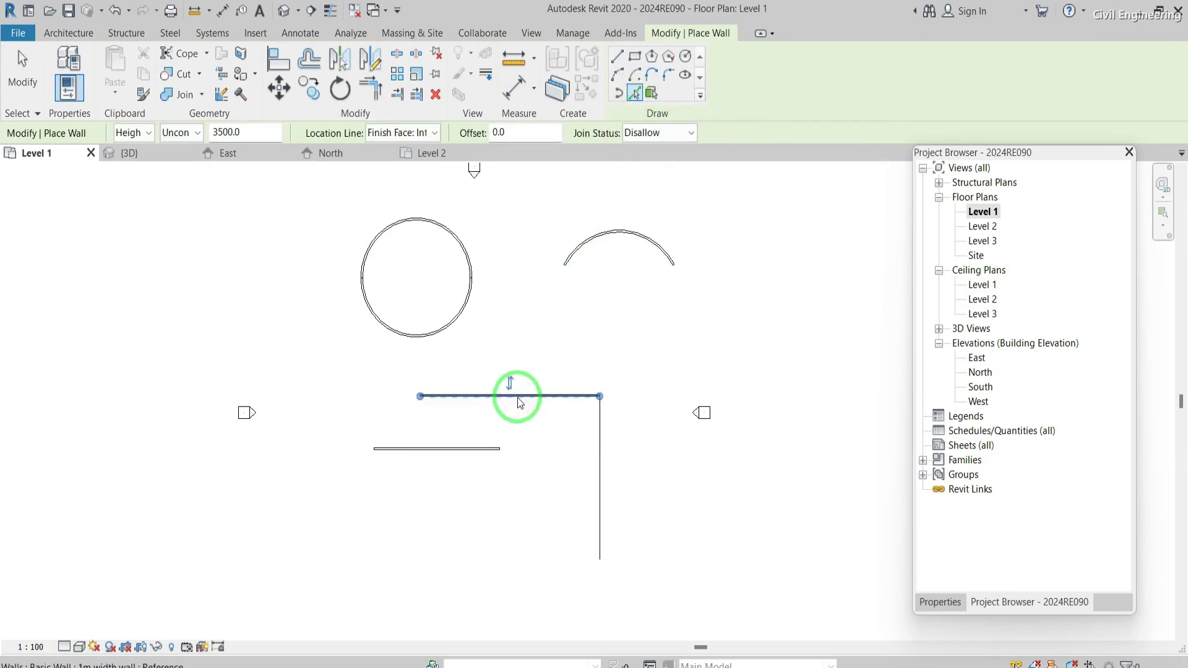
{"action": "scroll", "coordinate": [518, 401], "scroll_direction": "up", "scroll_amount": 2}
{"action": "scroll", "coordinate": [518, 401], "scroll_direction": "up", "scroll_amount": 1}
{"action": "left_click", "coordinate": [677, 430]}
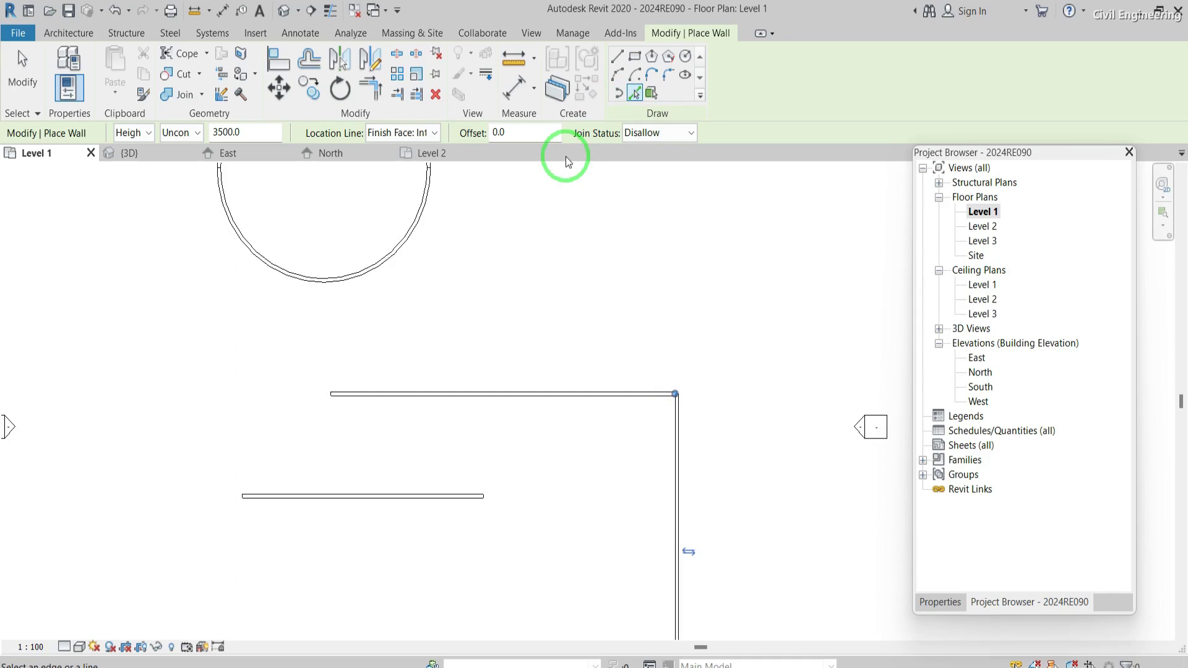
With a 1000 mm offset, add a wall above the horizontal wall and two concentric walls around the circle
{"action": "double_click", "coordinate": [490, 133]}
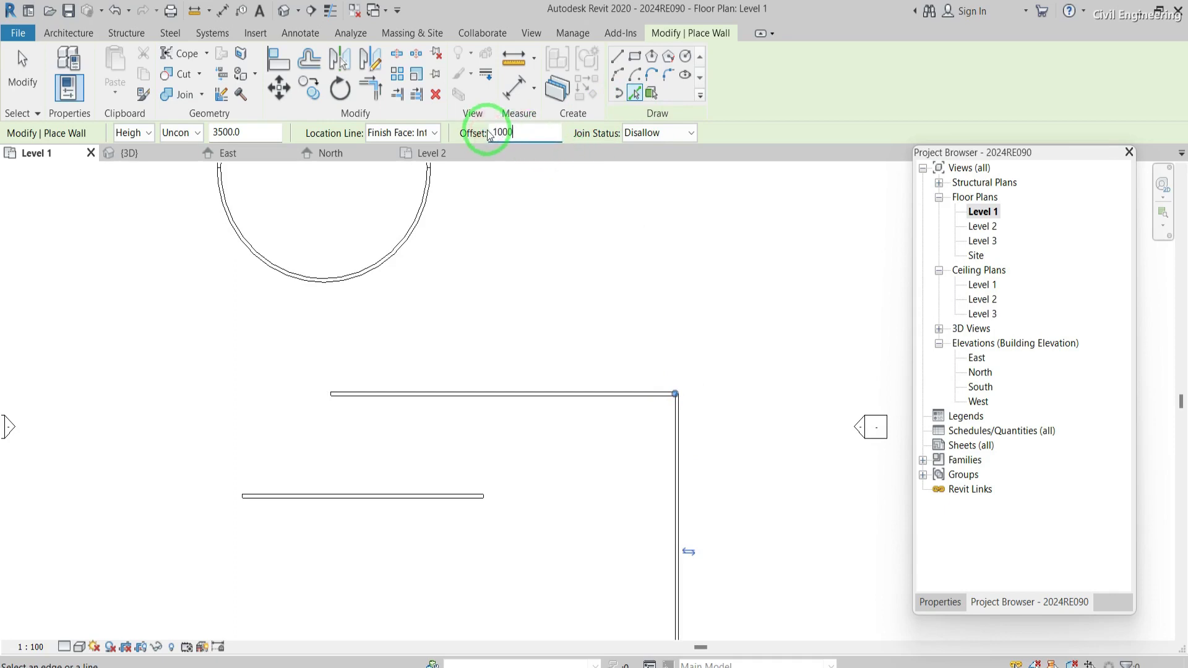
{"action": "left_click", "coordinate": [483, 392]}
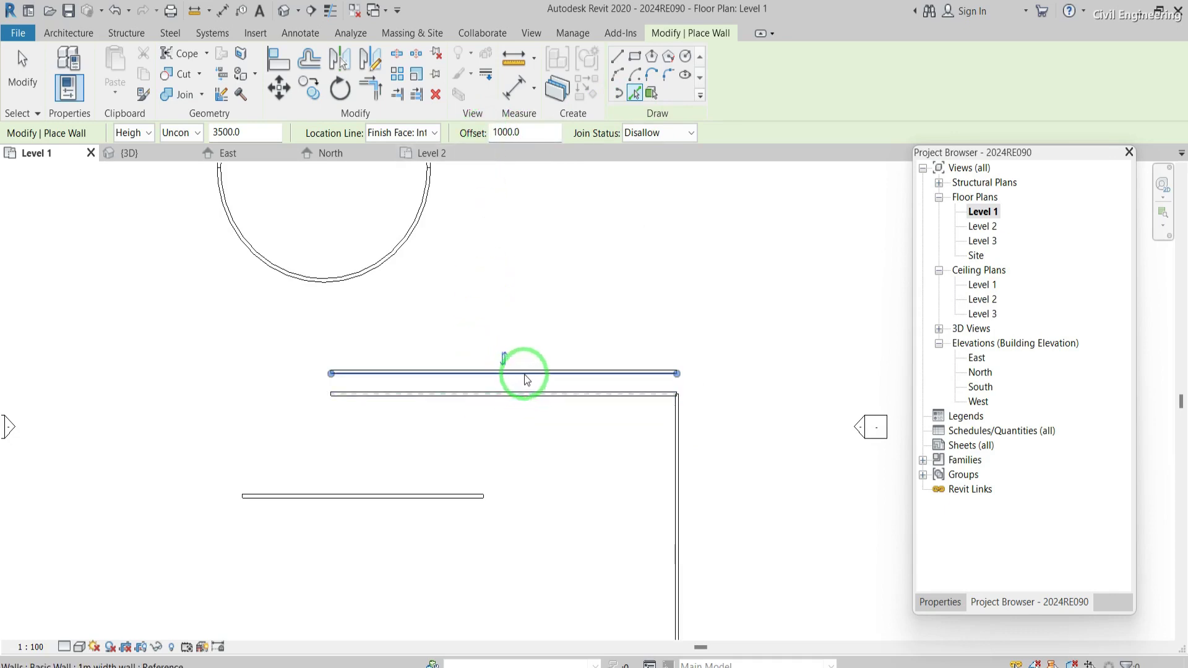
{"action": "left_click", "coordinate": [387, 266]}
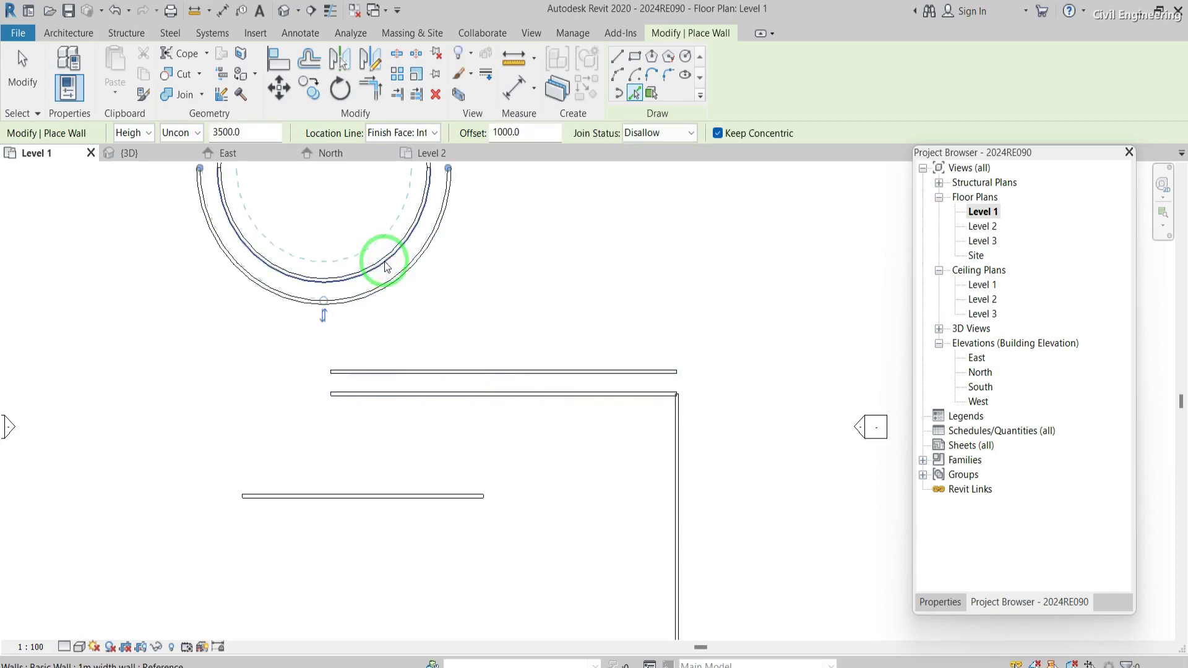
{"action": "left_click", "coordinate": [380, 264]}
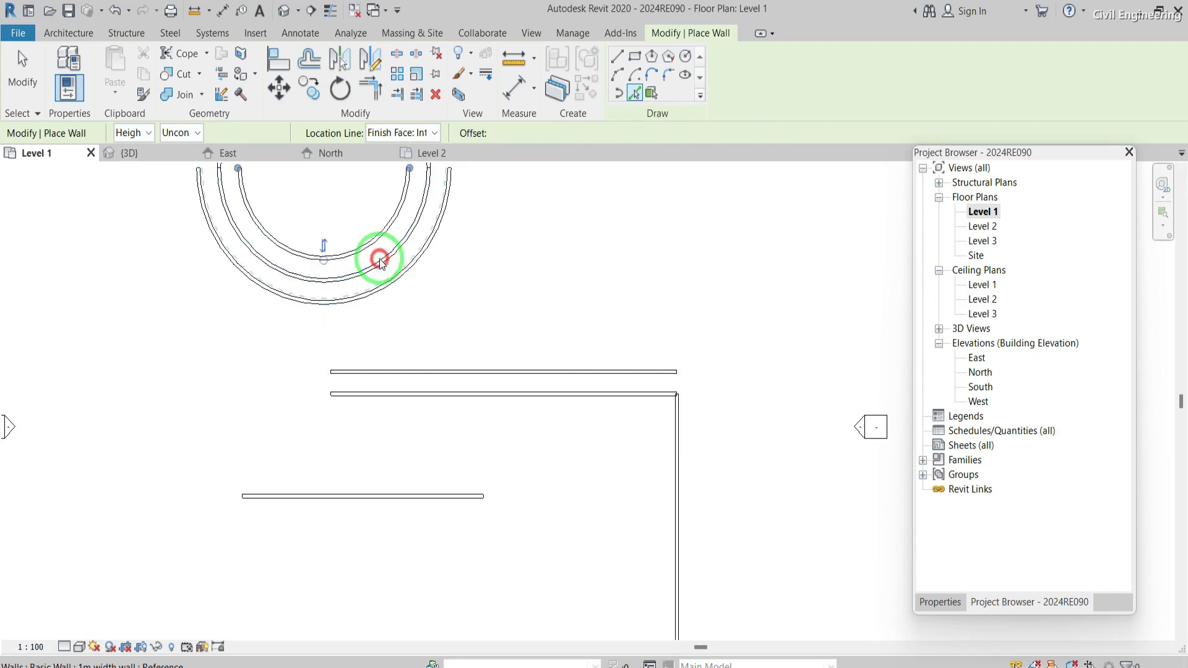
{"action": "scroll", "coordinate": [450, 377], "scroll_direction": "down", "scroll_amount": 3}
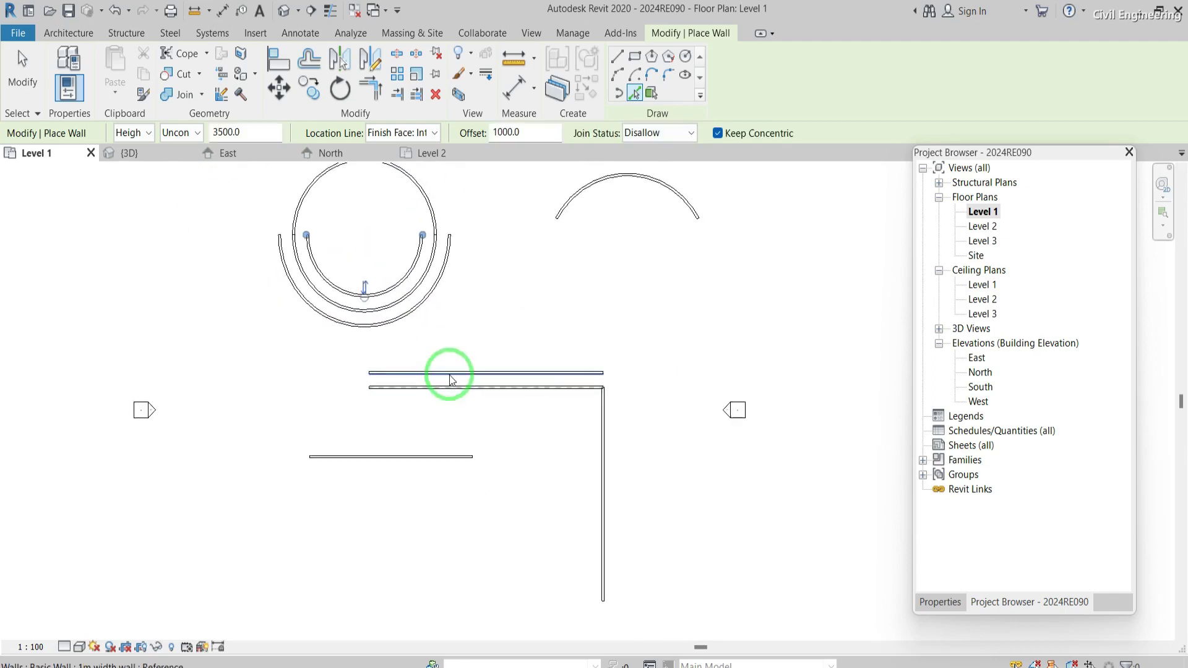
{"action": "scroll", "coordinate": [393, 201], "scroll_direction": "up", "scroll_amount": 3}
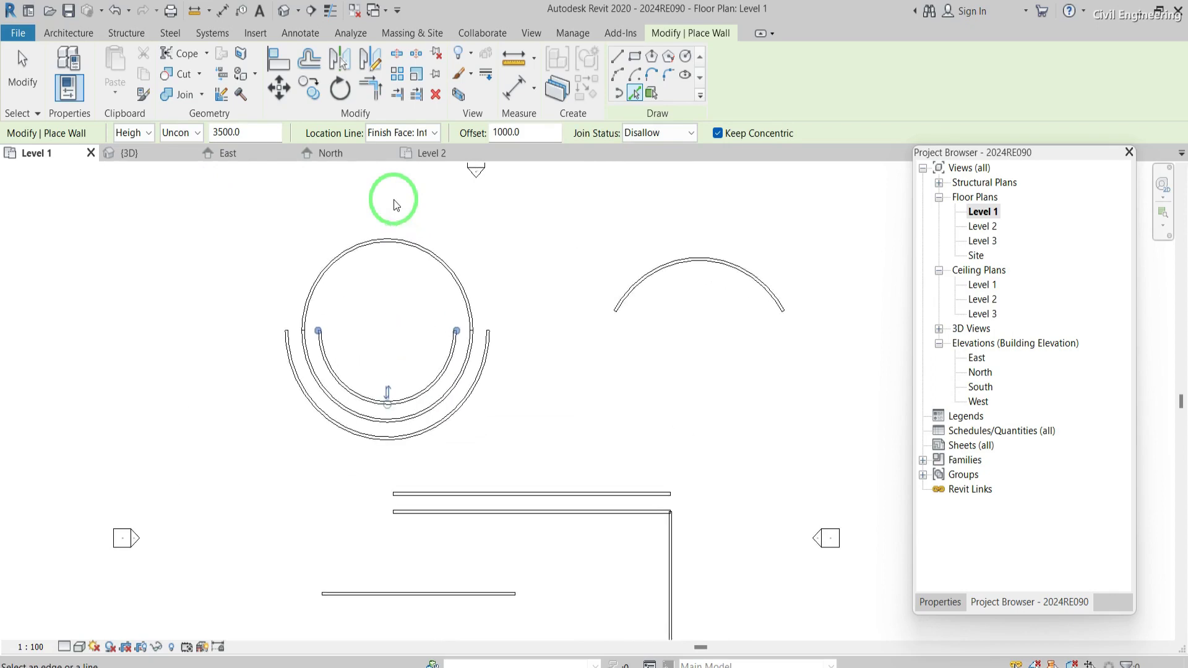
{"action": "left_click", "coordinate": [617, 56]}
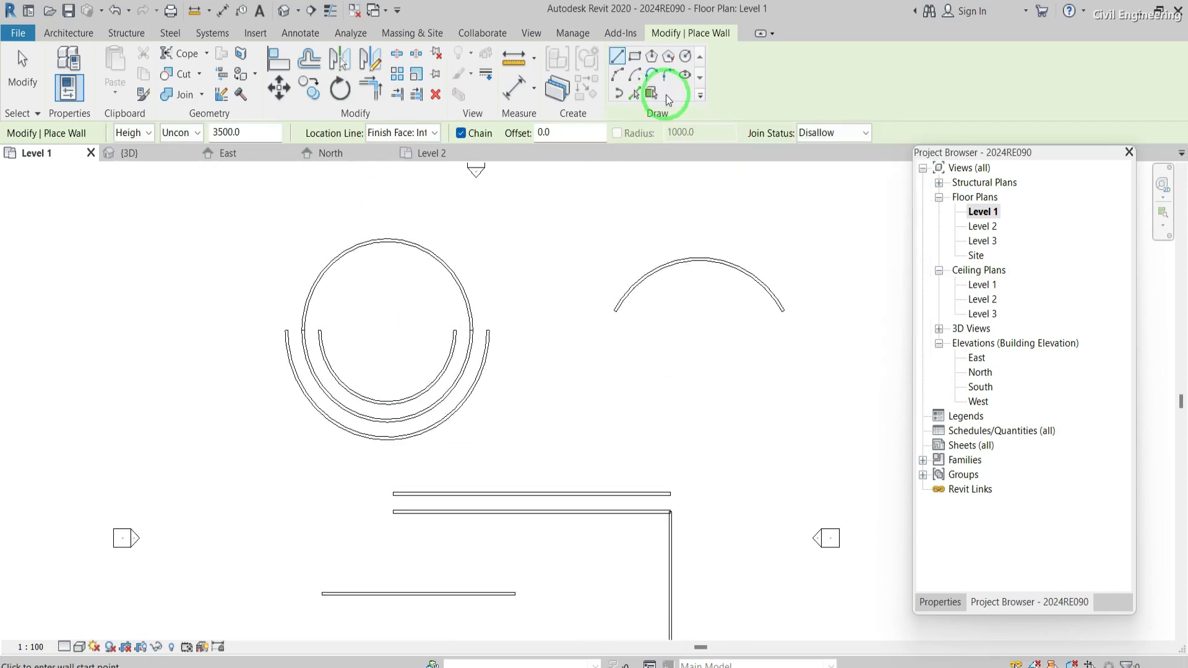
{"action": "left_click", "coordinate": [651, 96]}
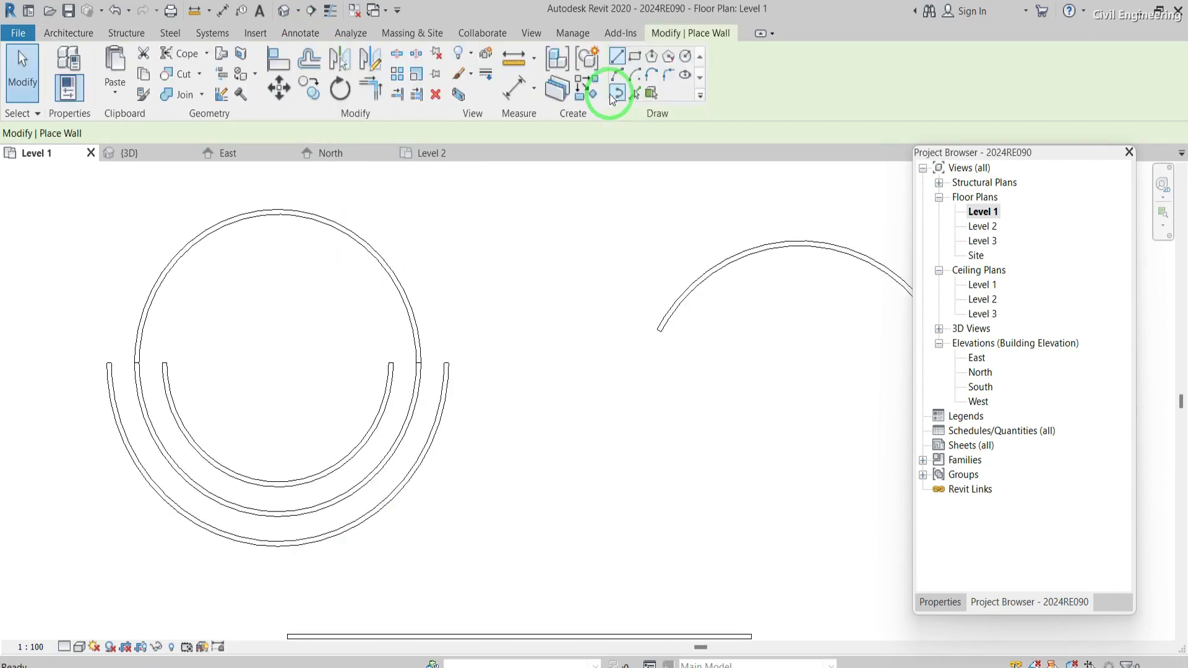
{"action": "left_click", "coordinate": [611, 98]}
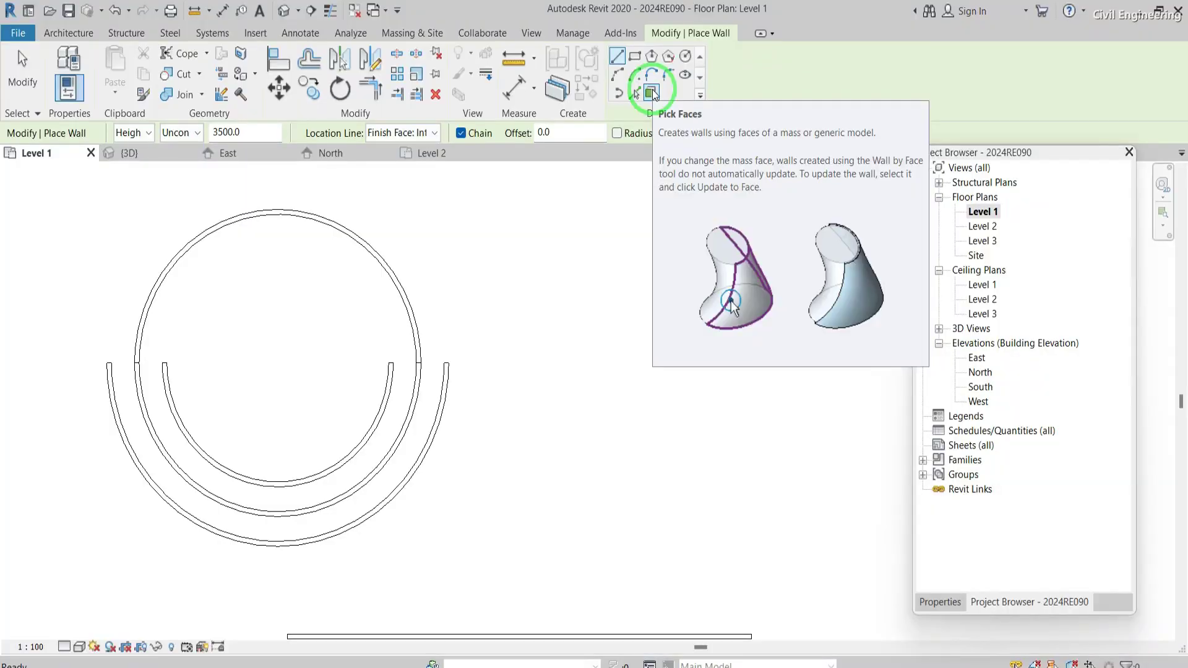
{"action": "scroll", "coordinate": [566, 221], "scroll_direction": "down", "scroll_amount": 5}
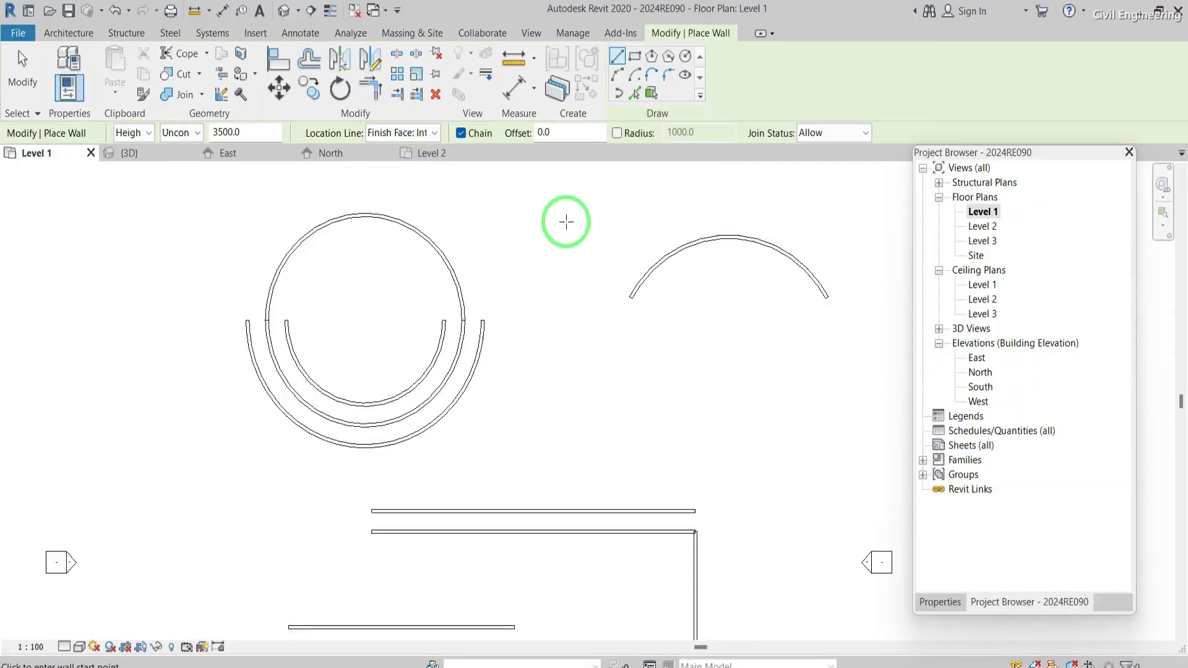
{"action": "scroll", "coordinate": [566, 222], "scroll_direction": "down", "scroll_amount": 1}
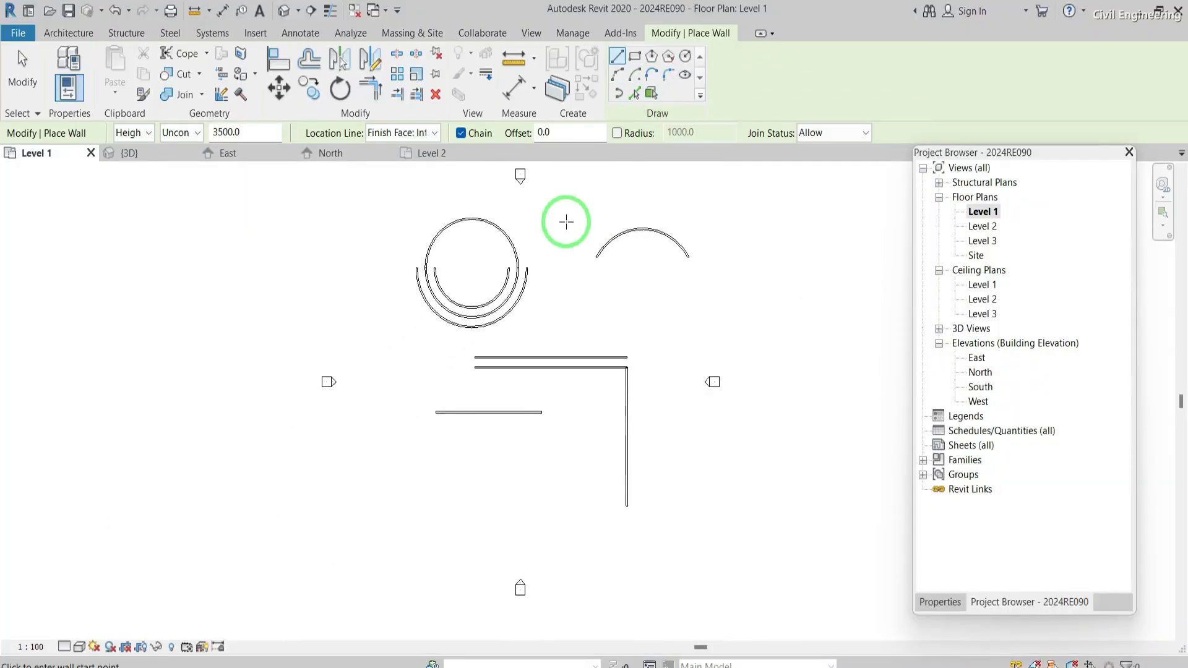
{"action": "key", "text": "Escape"}
Window-select and delete all existing walls in the Level 1 plan
{"action": "left_click_drag", "start_coordinate": [667, 523], "coordinate": [429, 210]}
{"action": "key", "text": "Delete"}
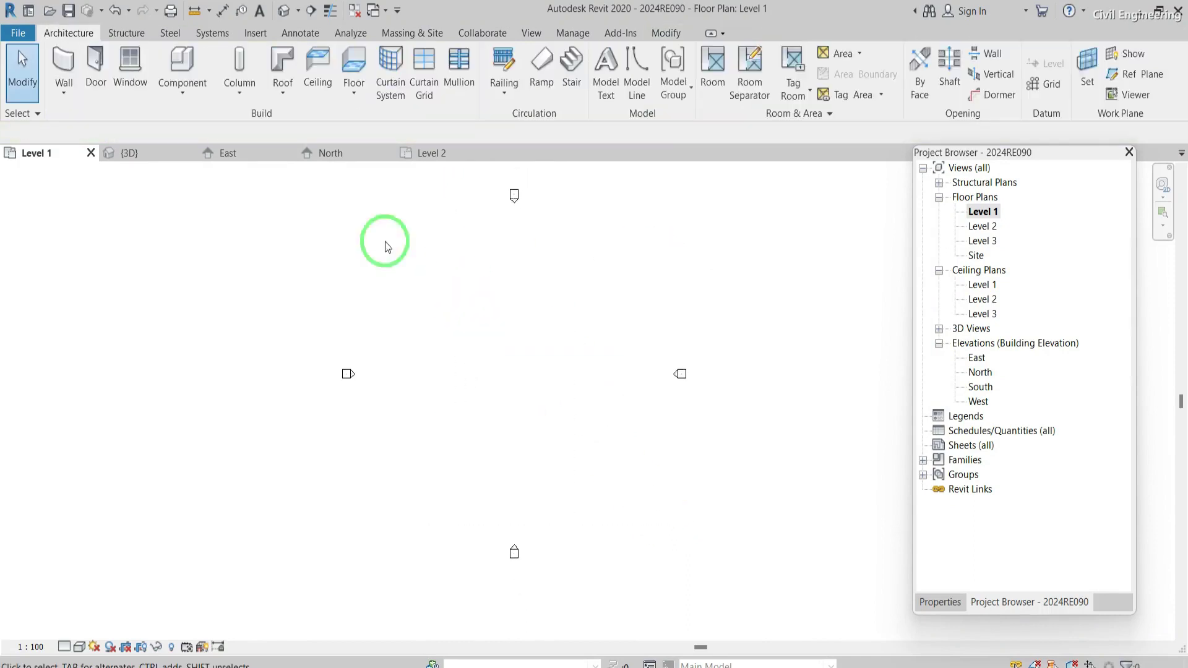
{"action": "left_click", "coordinate": [65, 60]}
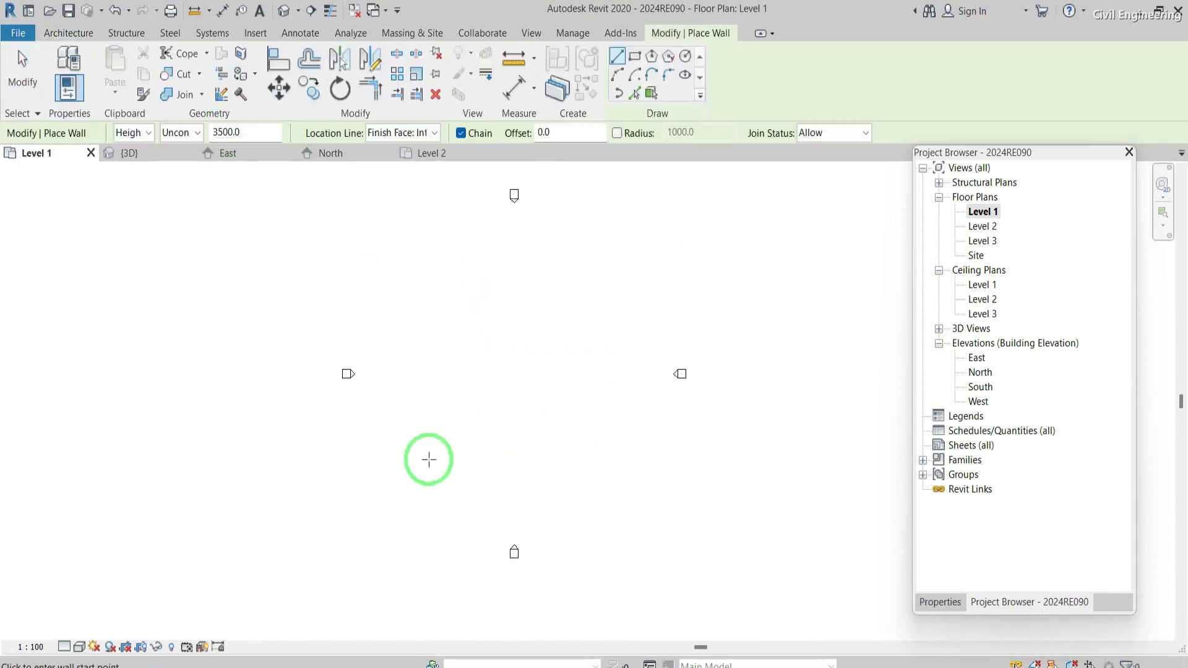
Draw an angled wall outline starting with a 15000 mm horizontal wall, then delete it
{"action": "left_click", "coordinate": [418, 310]}
{"action": "left_click", "coordinate": [519, 307]}
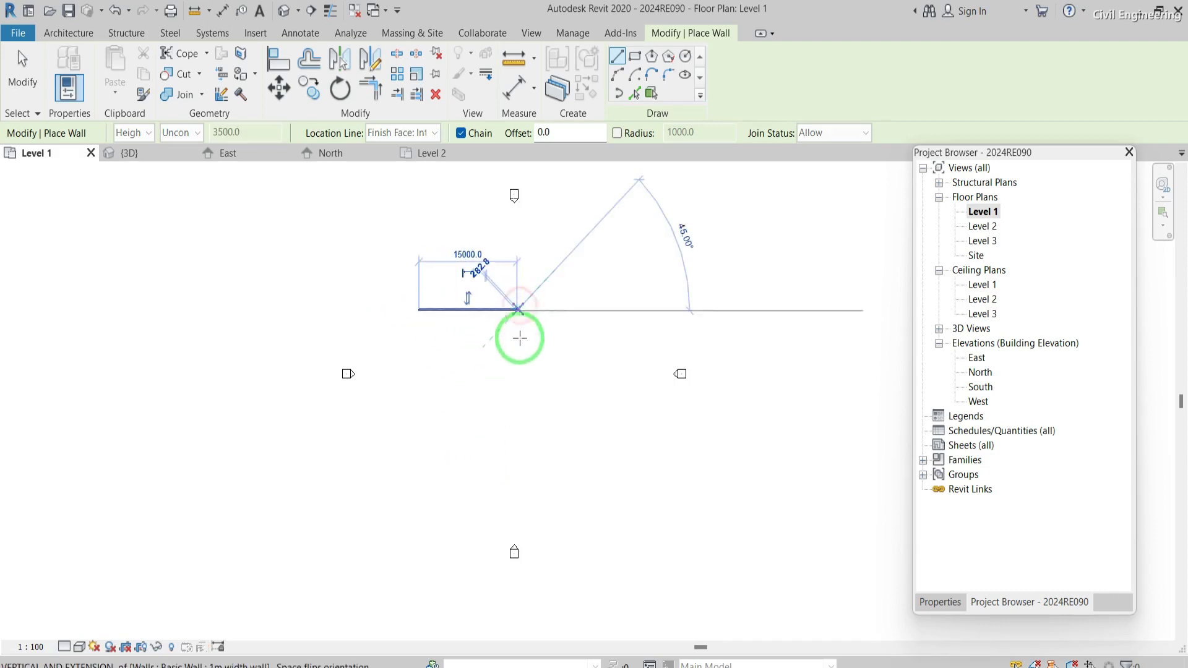
{"action": "left_click", "coordinate": [518, 394]}
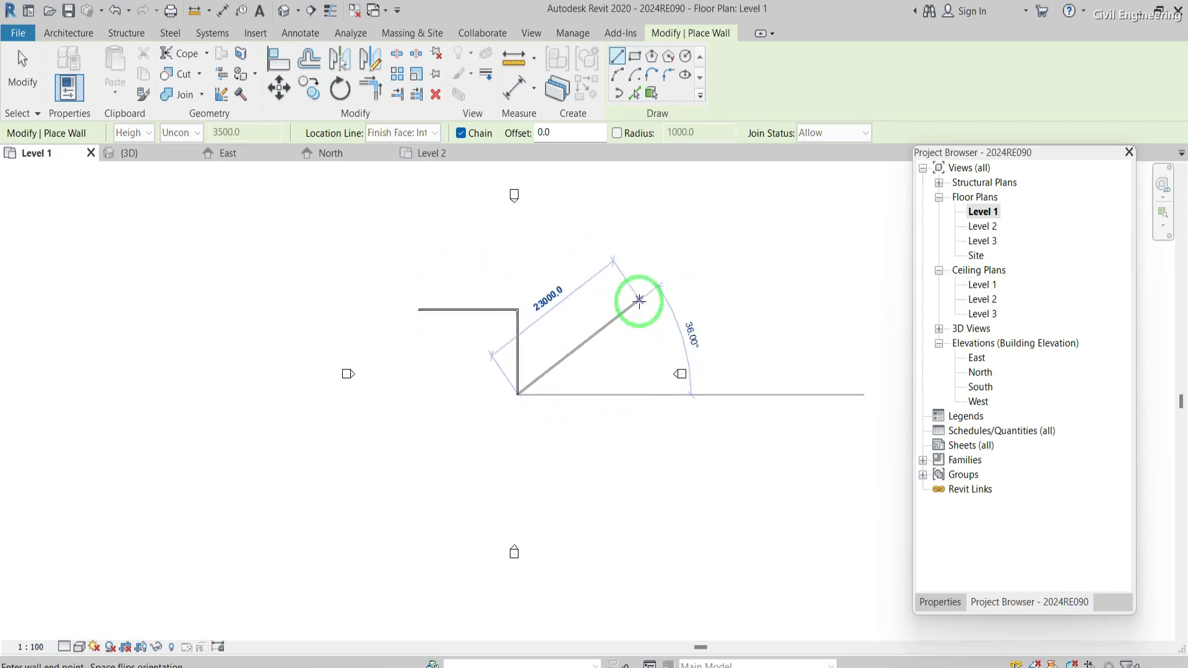
{"action": "left_click", "coordinate": [639, 300]}
{"action": "left_click", "coordinate": [461, 232]}
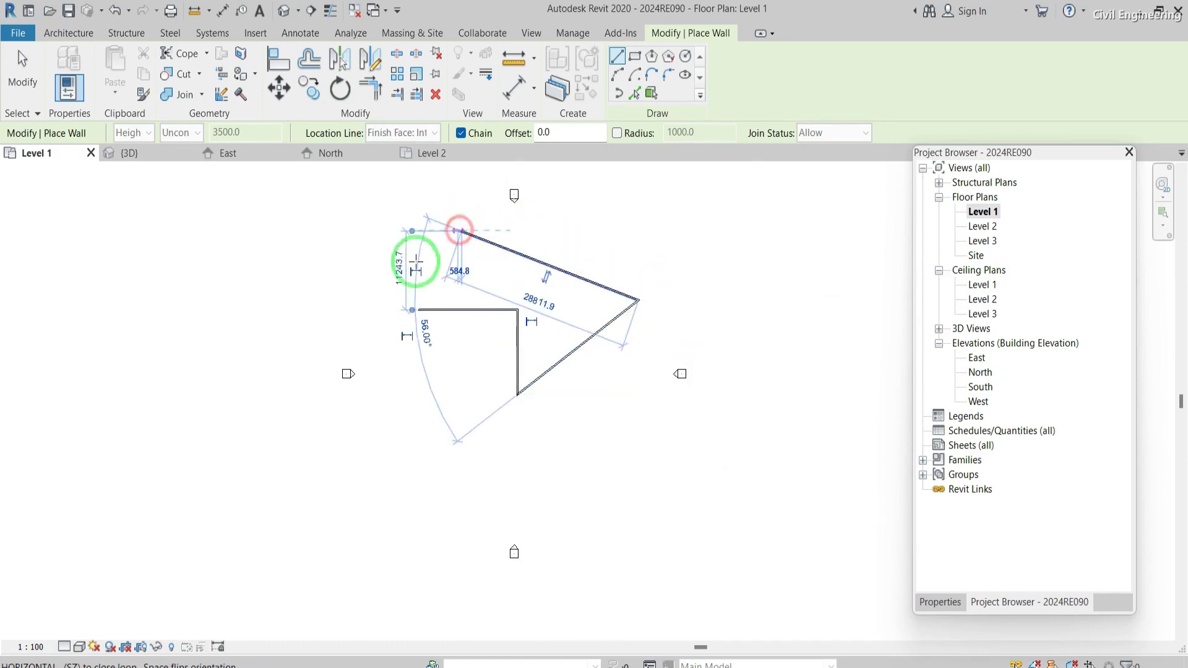
{"action": "left_click", "coordinate": [408, 305]}
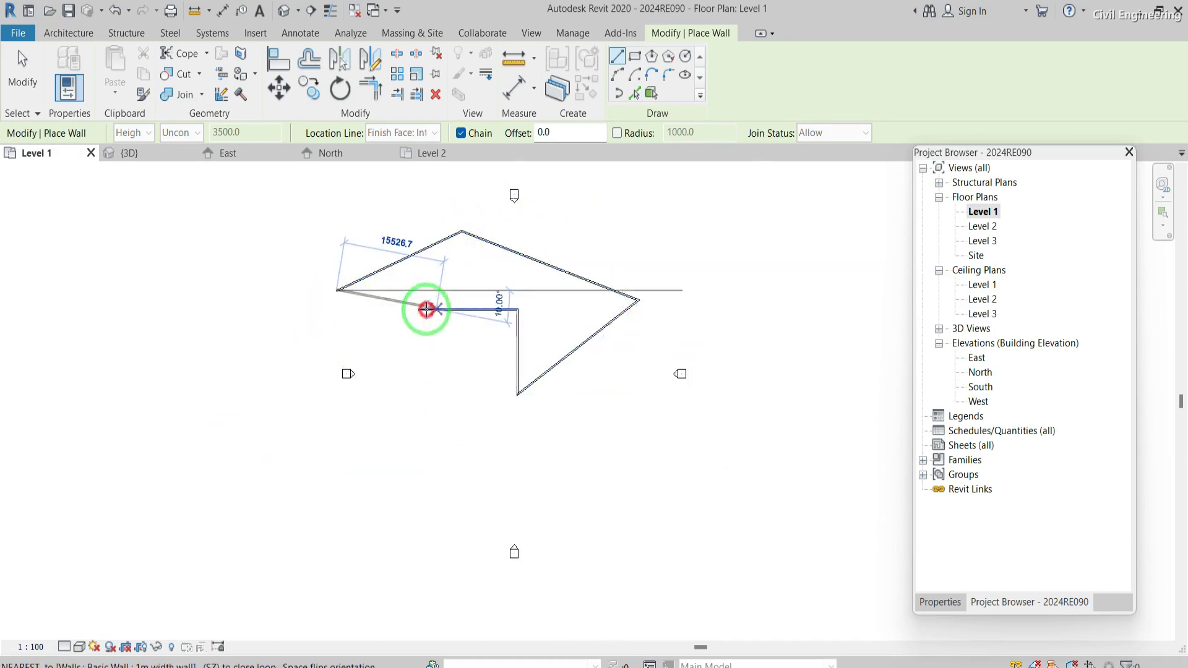
{"action": "left_click", "coordinate": [405, 365]}
{"action": "key", "text": "Escape"}
{"action": "key", "text": "Escape"}
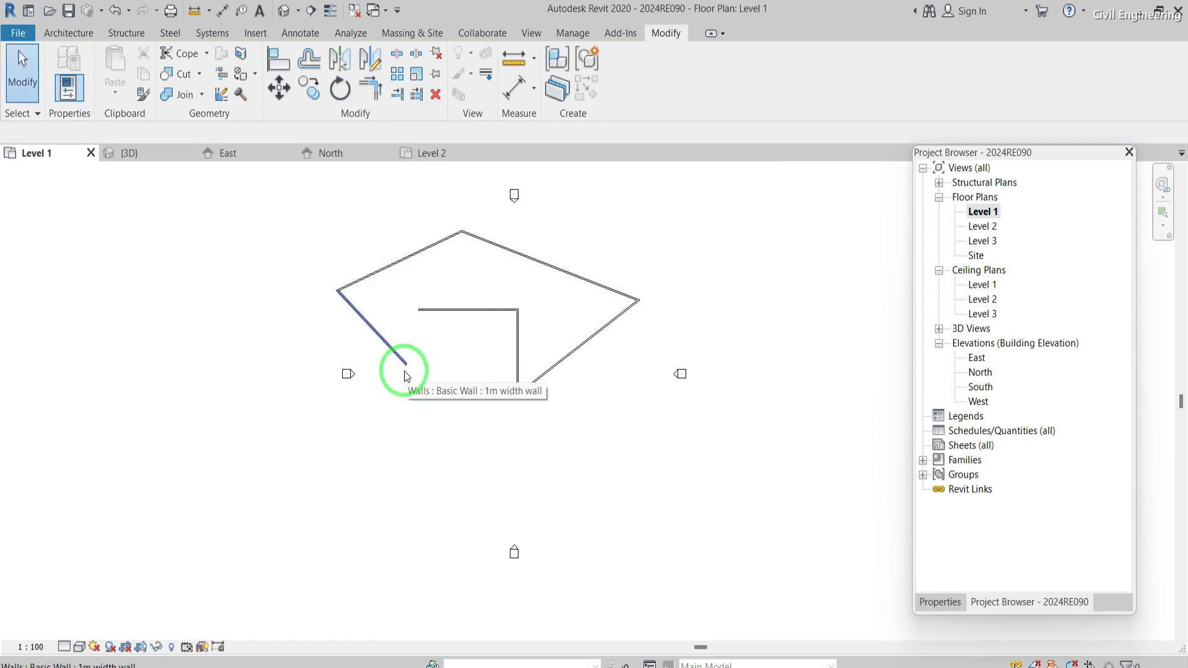
{"action": "left_click_drag", "start_coordinate": [577, 410], "coordinate": [362, 231]}
{"action": "key", "text": "Delete"}
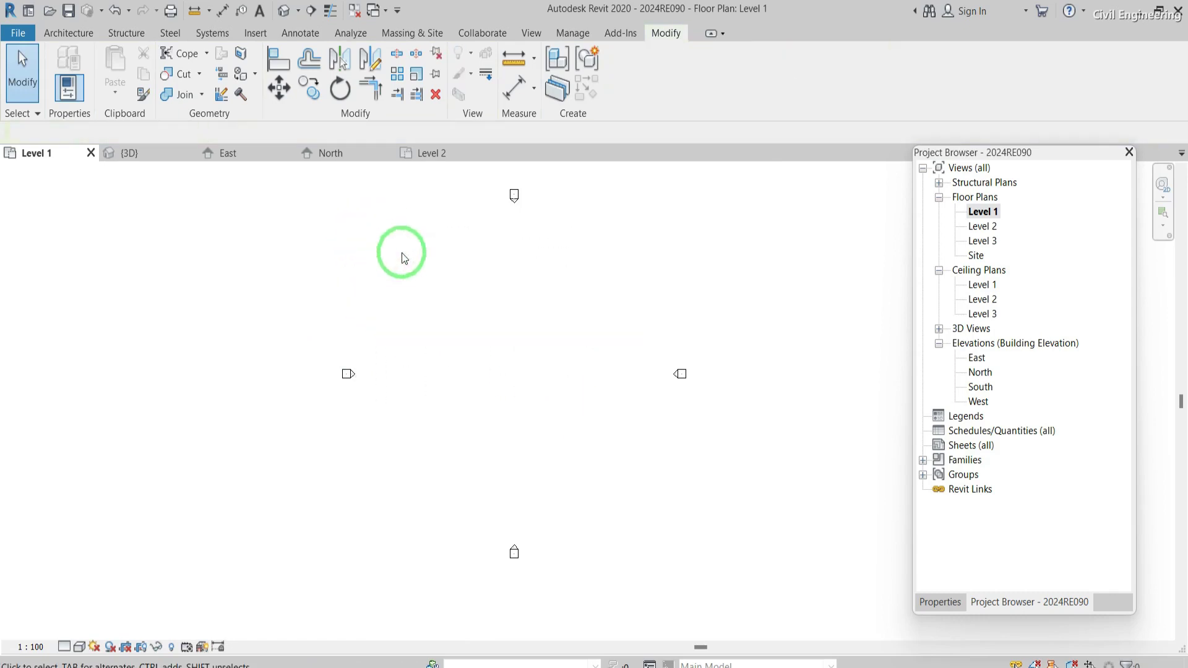
Draw a 19000 mm straight wall in the Level 1 plan
{"action": "left_click", "coordinate": [67, 31]}
{"action": "left_click", "coordinate": [64, 63]}
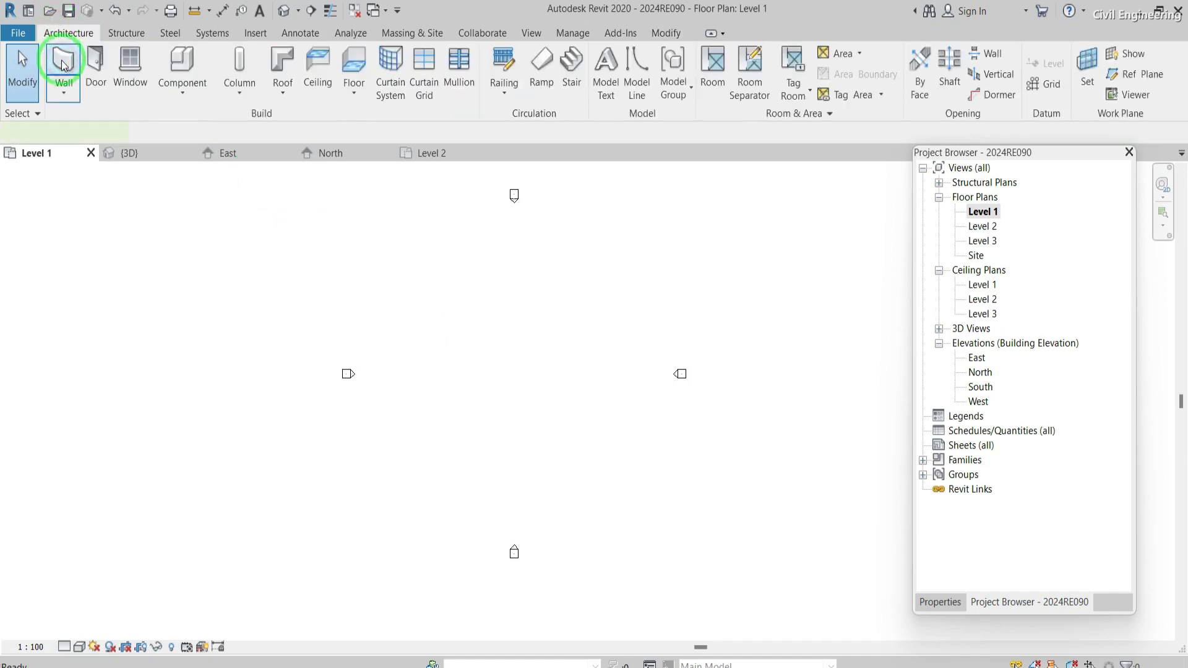
{"action": "left_click", "coordinate": [414, 321]}
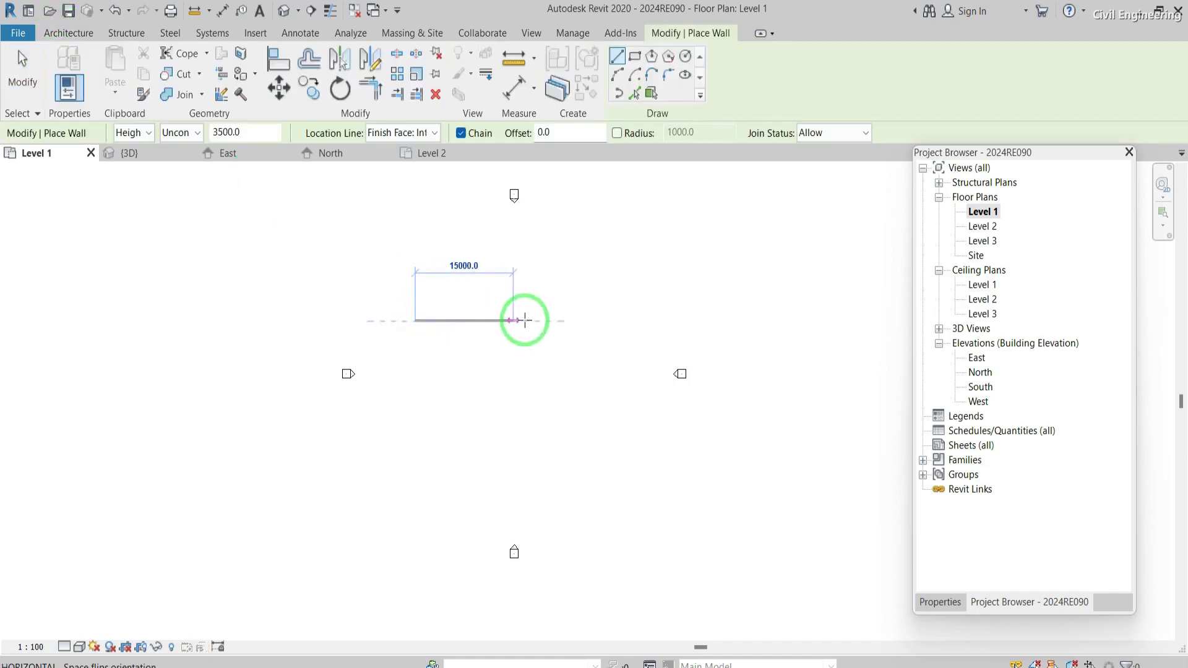
{"action": "left_click", "coordinate": [538, 320]}
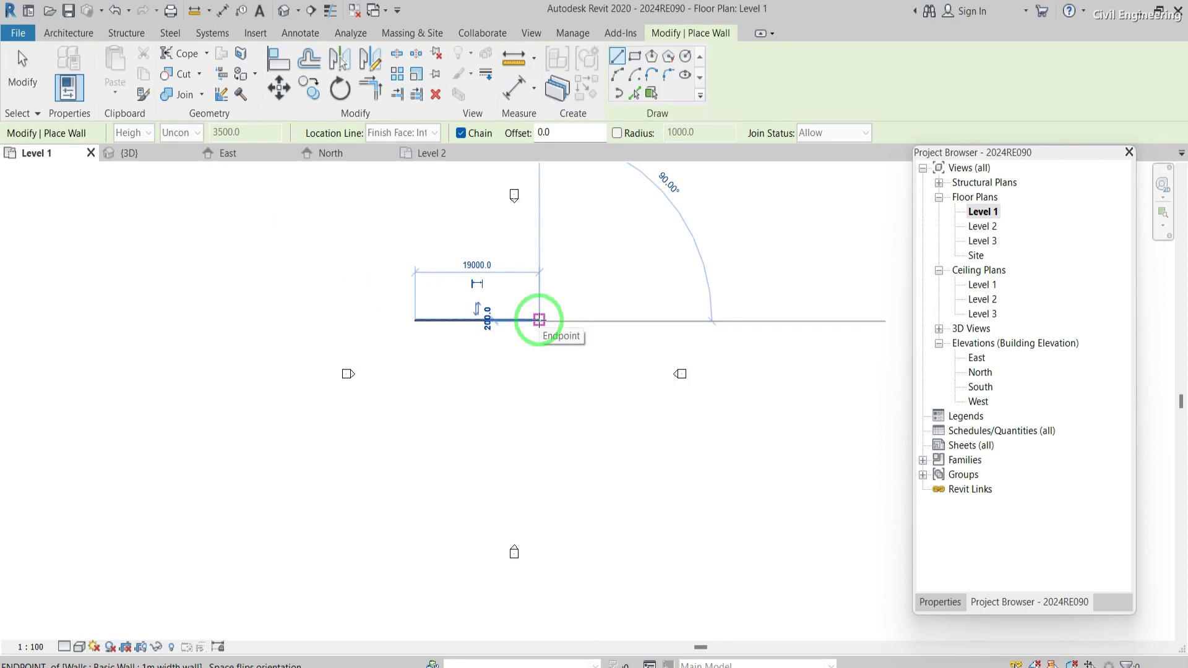
{"action": "key", "text": "Escape"}
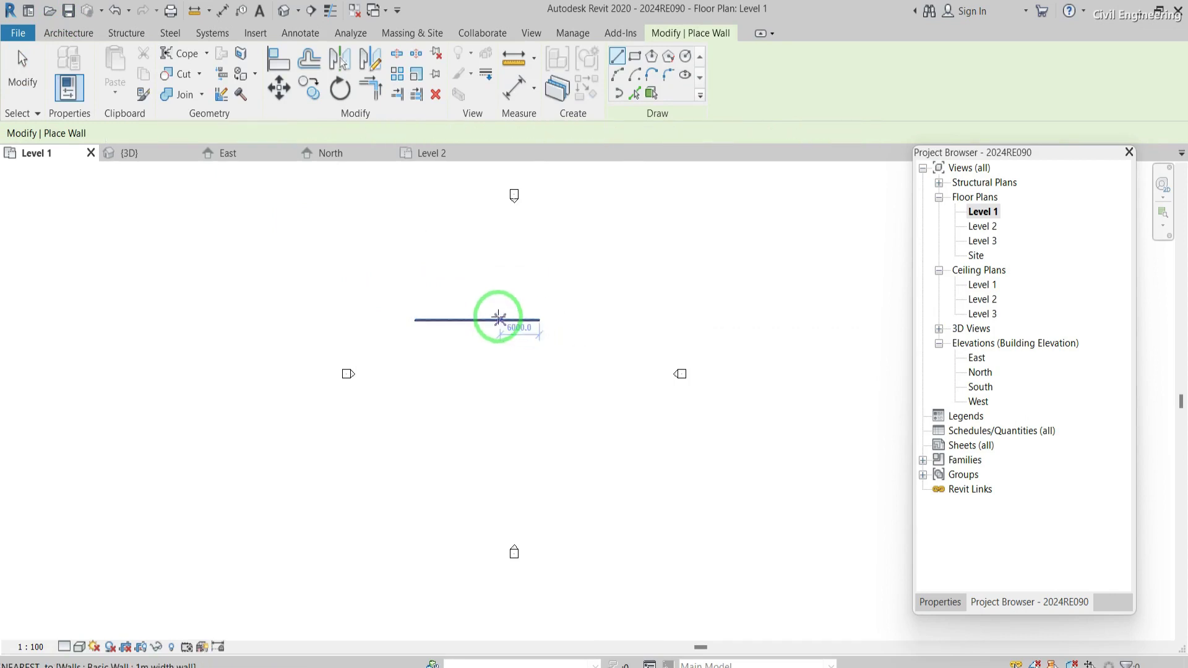
{"action": "scroll", "coordinate": [498, 316], "scroll_direction": "up", "scroll_amount": 2}
{"action": "scroll", "coordinate": [498, 316], "scroll_direction": "up", "scroll_amount": 1}
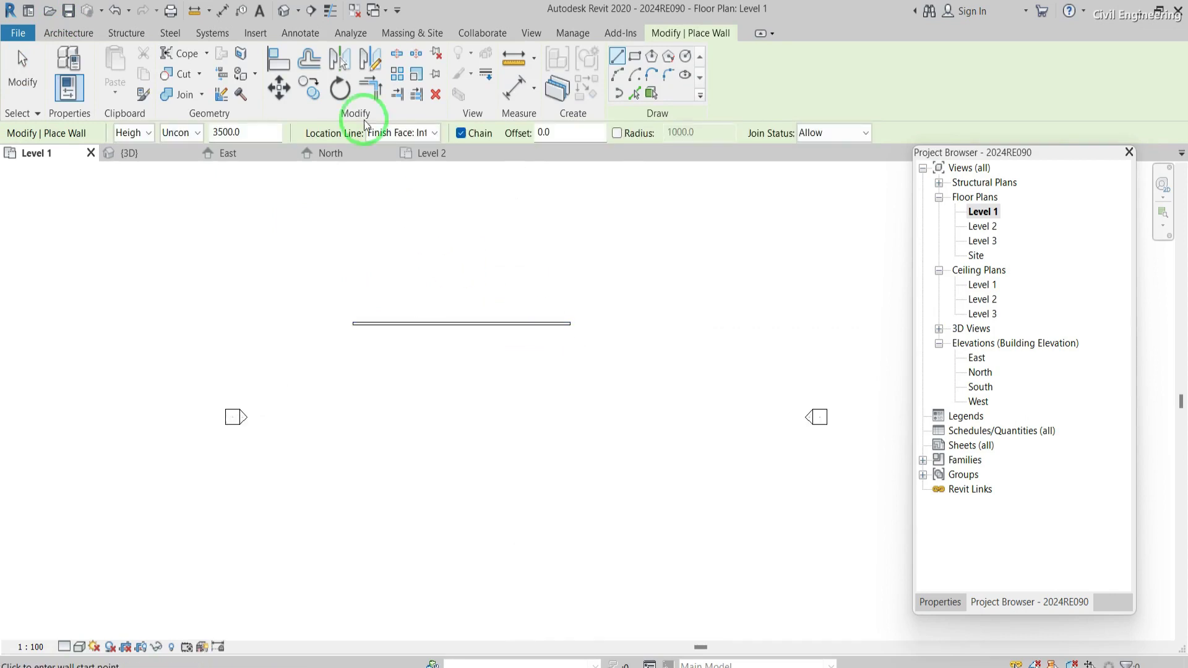
Check both walls in the default 3D view, delete them, and return to Level 1
{"action": "left_click", "coordinate": [282, 11]}
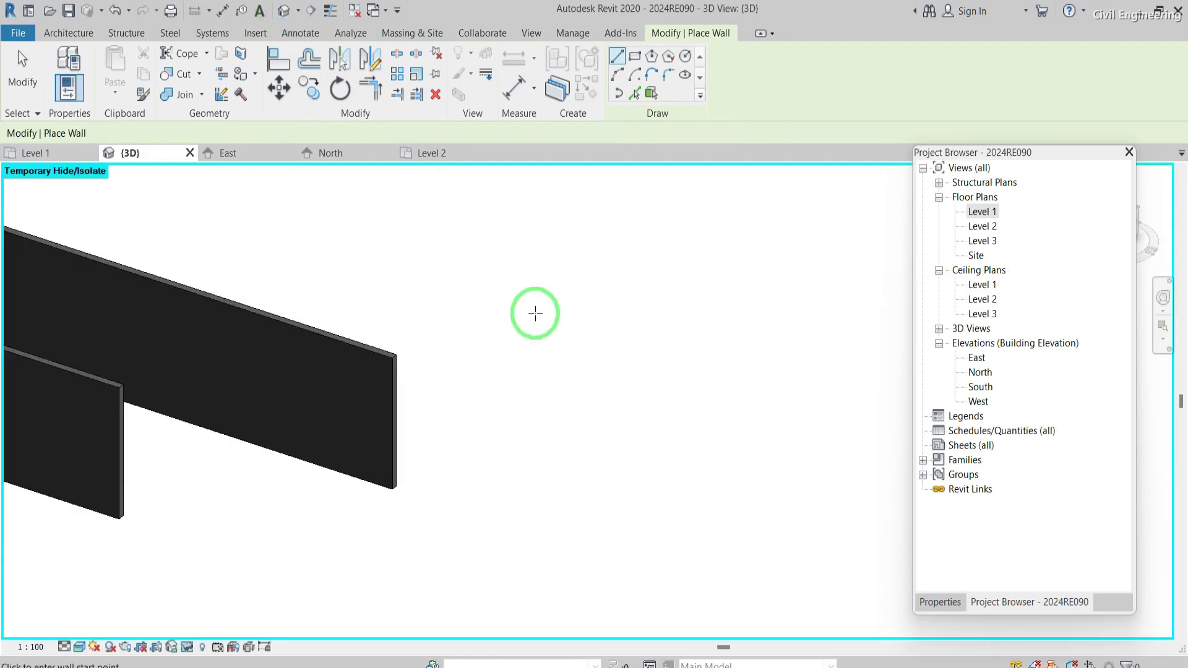
{"action": "scroll", "coordinate": [535, 314], "scroll_direction": "down", "scroll_amount": 3}
{"action": "scroll", "coordinate": [464, 313], "scroll_direction": "down", "scroll_amount": 1}
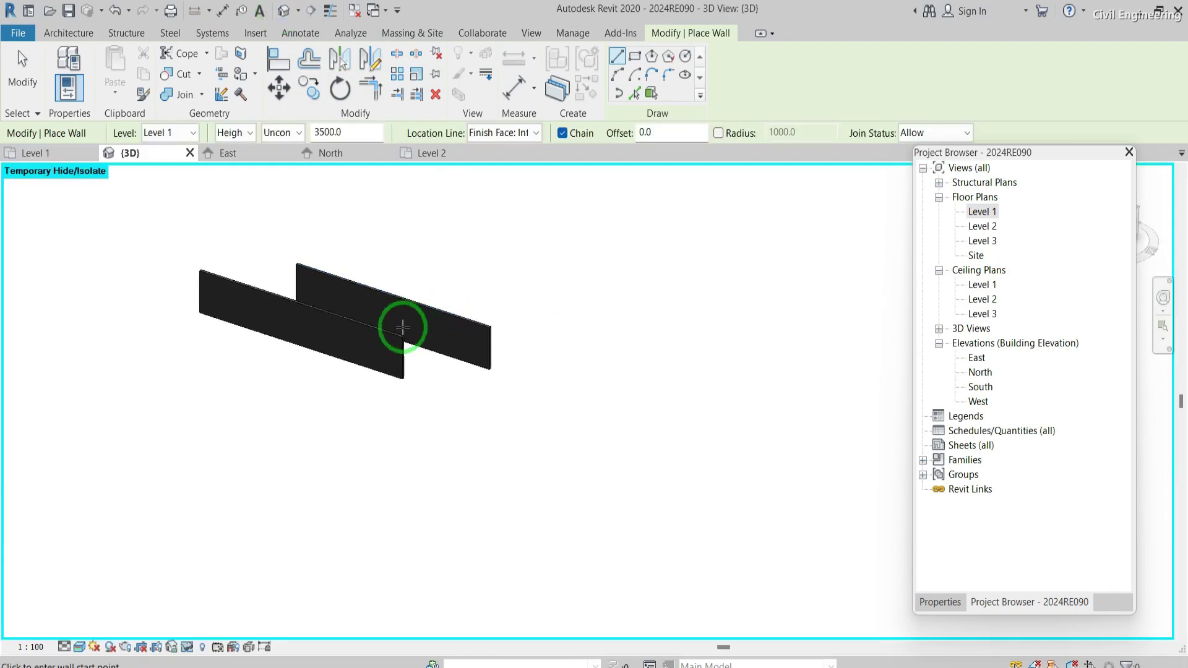
{"action": "key", "text": "Escape"}
{"action": "left_click_drag", "start_coordinate": [464, 414], "coordinate": [325, 284]}
{"action": "key", "text": "Delete"}
{"action": "double_click", "coordinate": [984, 211]}
{"action": "left_click", "coordinate": [64, 62]}
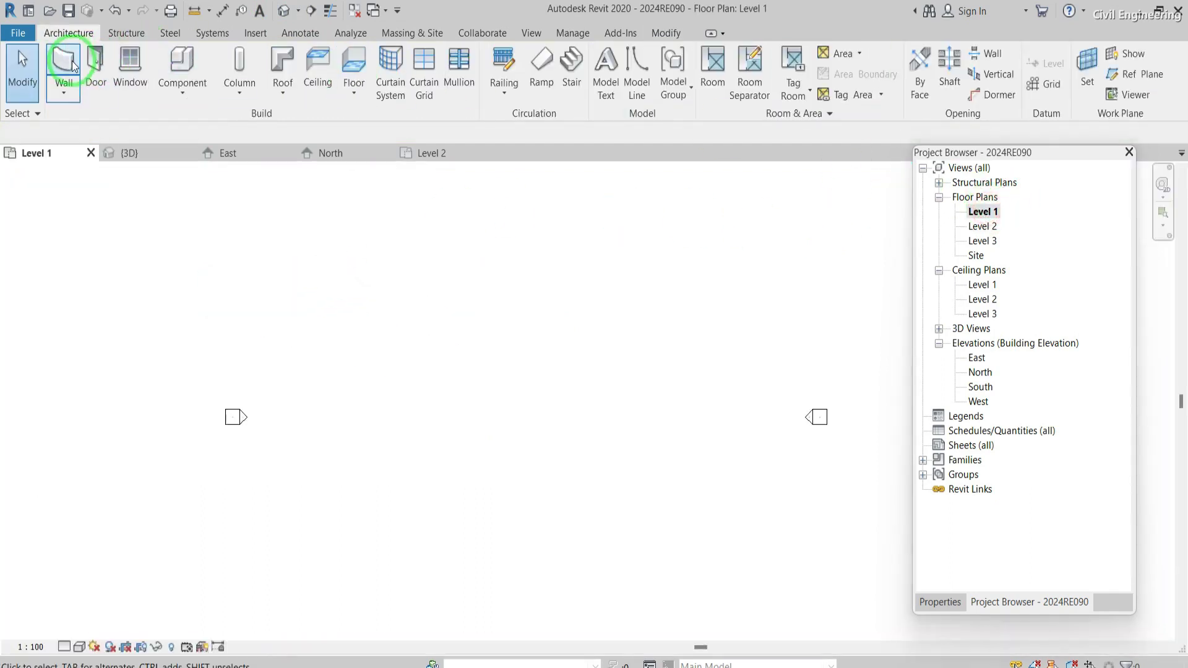
Draw an 11000 mm wall, save the project, and select the wall in the default 3D view
{"action": "left_click_drag", "start_coordinate": [389, 322], "coordinate": [518, 323]}
{"action": "key", "text": "Escape"}
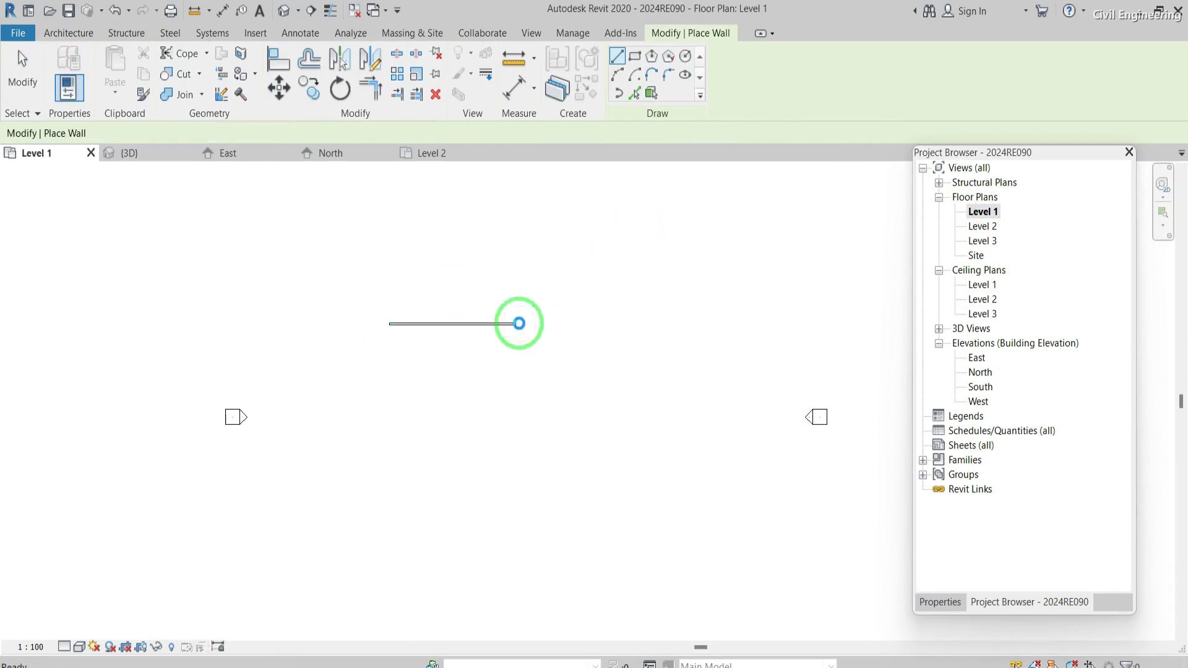
{"action": "left_click", "coordinate": [519, 378]}
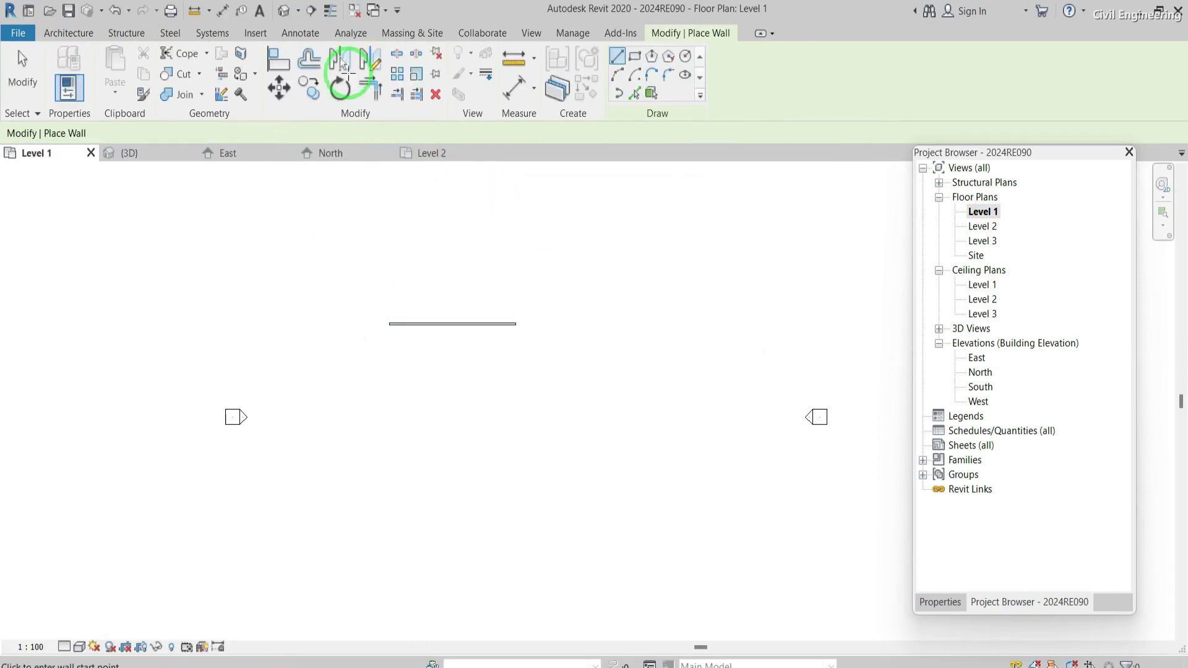
{"action": "left_click", "coordinate": [284, 13]}
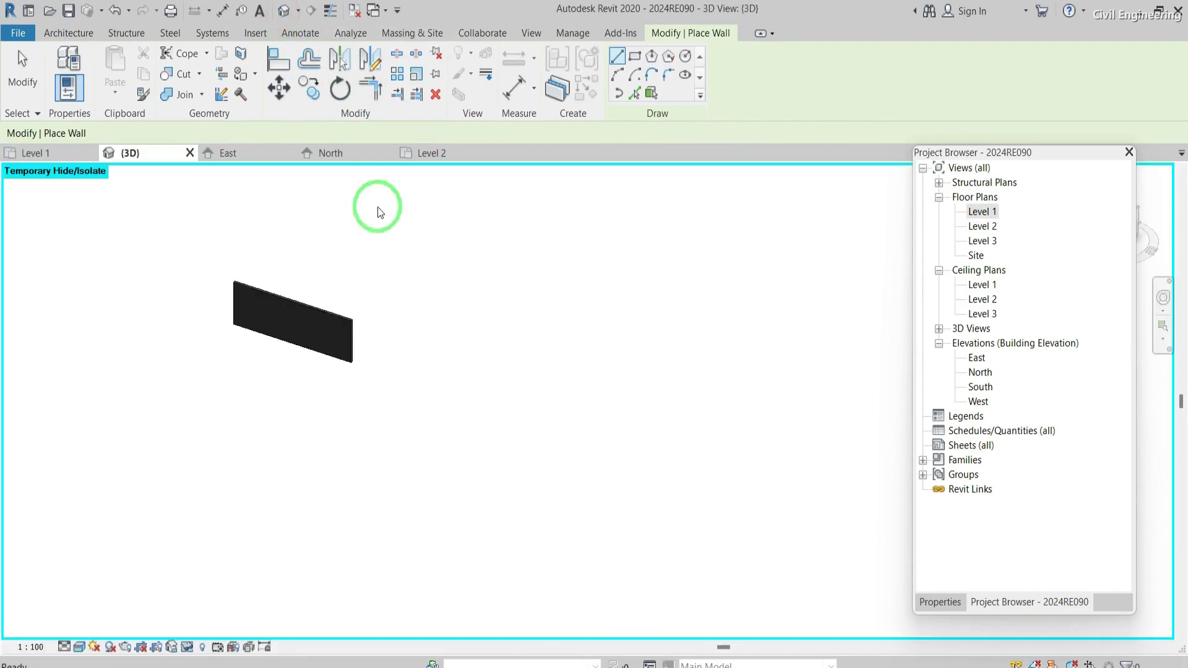
{"action": "scroll", "coordinate": [241, 317], "scroll_direction": "up", "scroll_amount": 4}
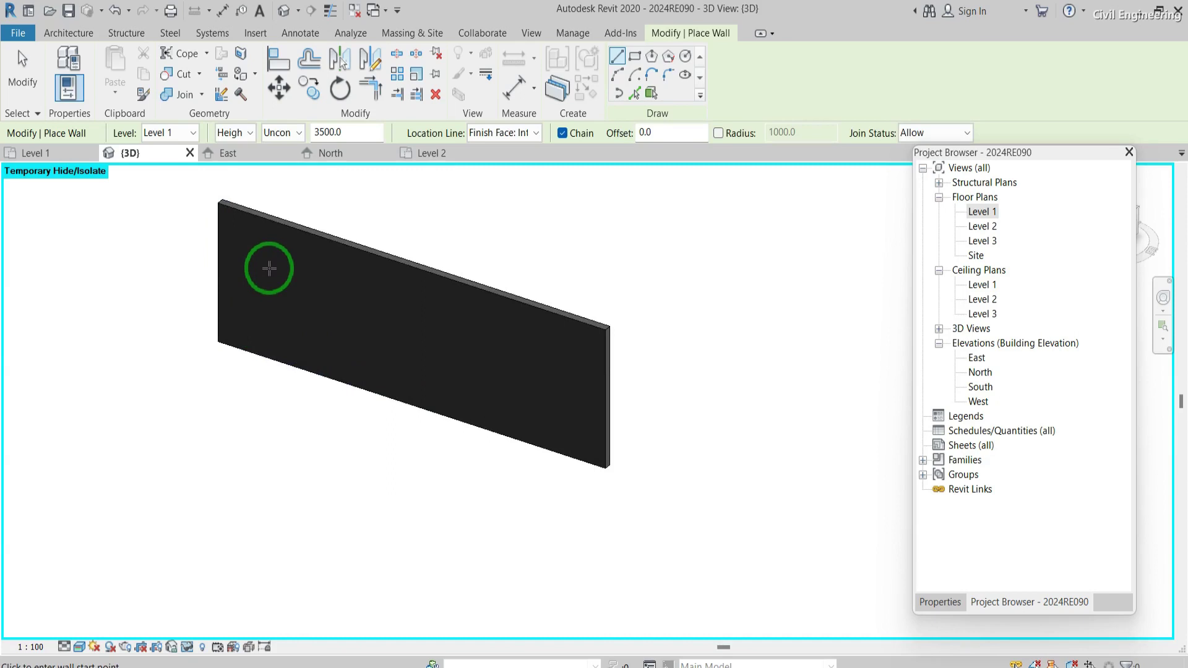
{"action": "key", "text": "Escape"}
{"action": "key", "text": "Escape"}
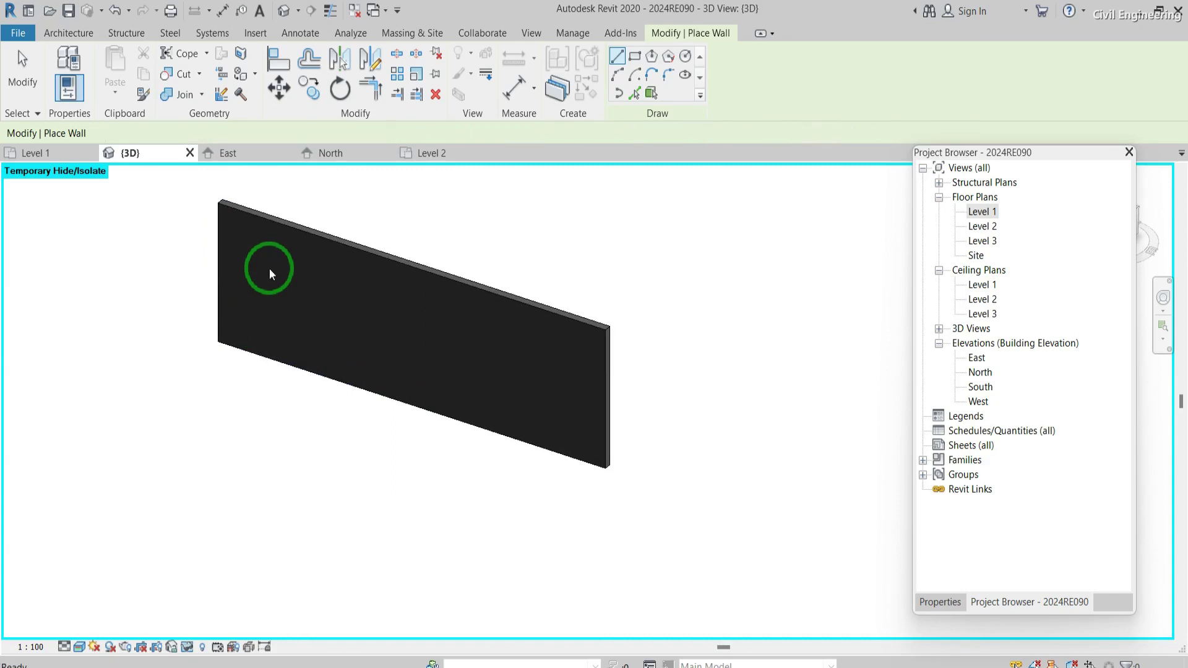
{"action": "left_click", "coordinate": [355, 249]}
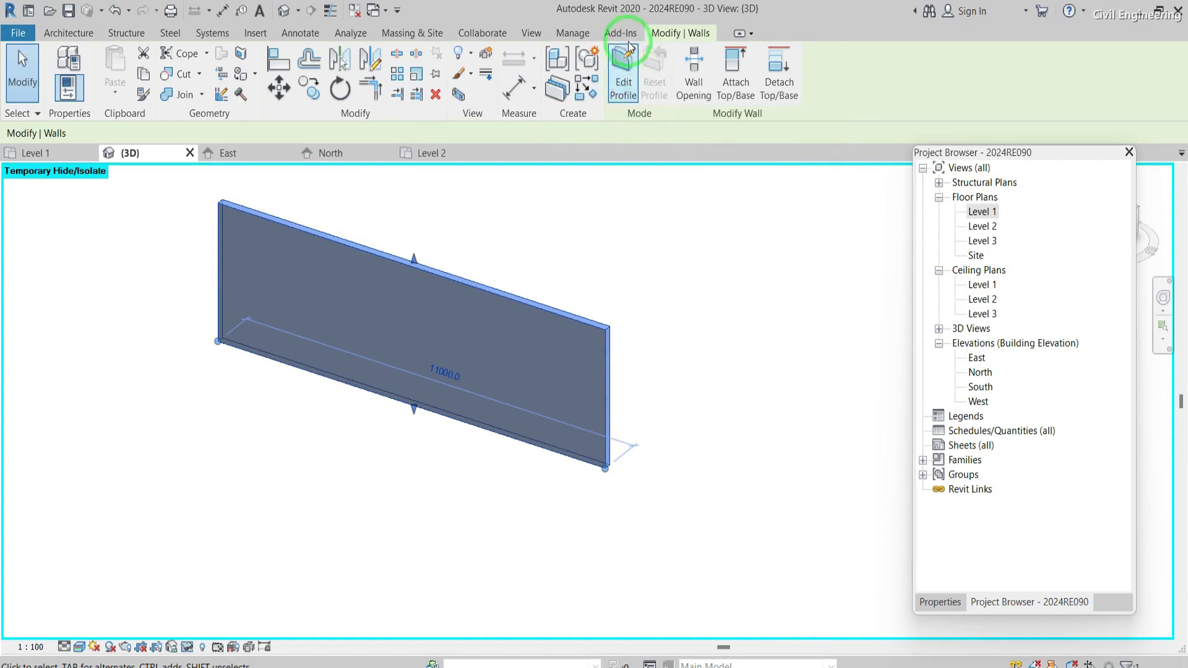
Open the selected wall's profile for editing and view it in Level 1 and East elevation
{"action": "left_click", "coordinate": [622, 79]}
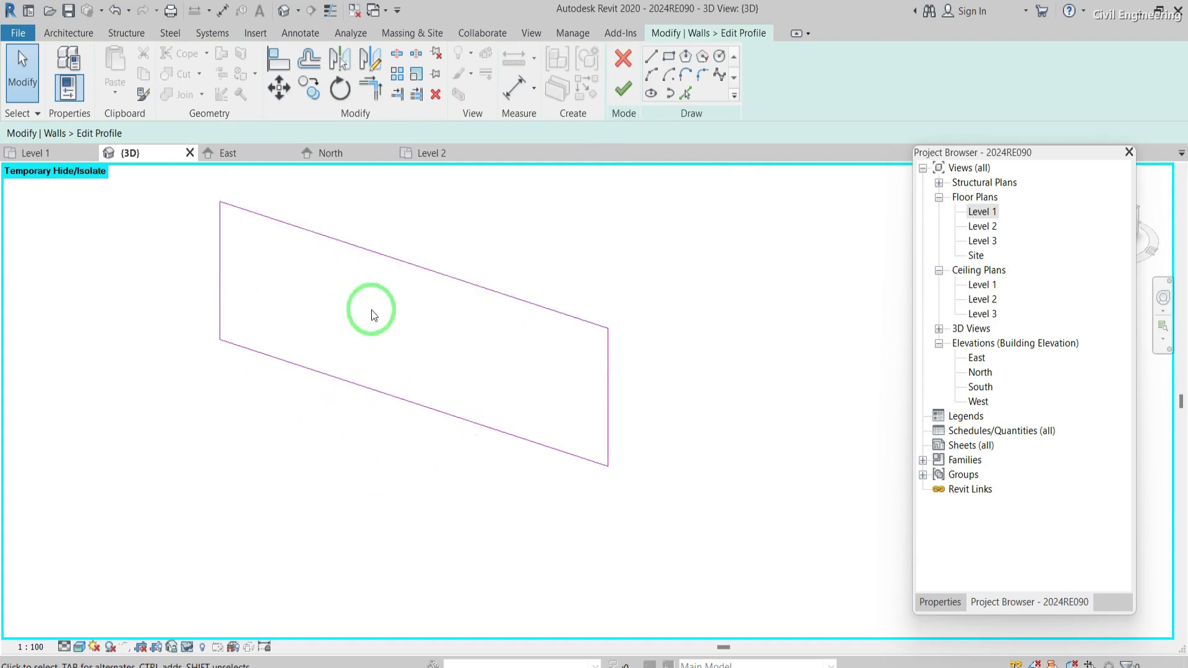
{"action": "left_click", "coordinate": [989, 214]}
{"action": "double_click", "coordinate": [990, 214]}
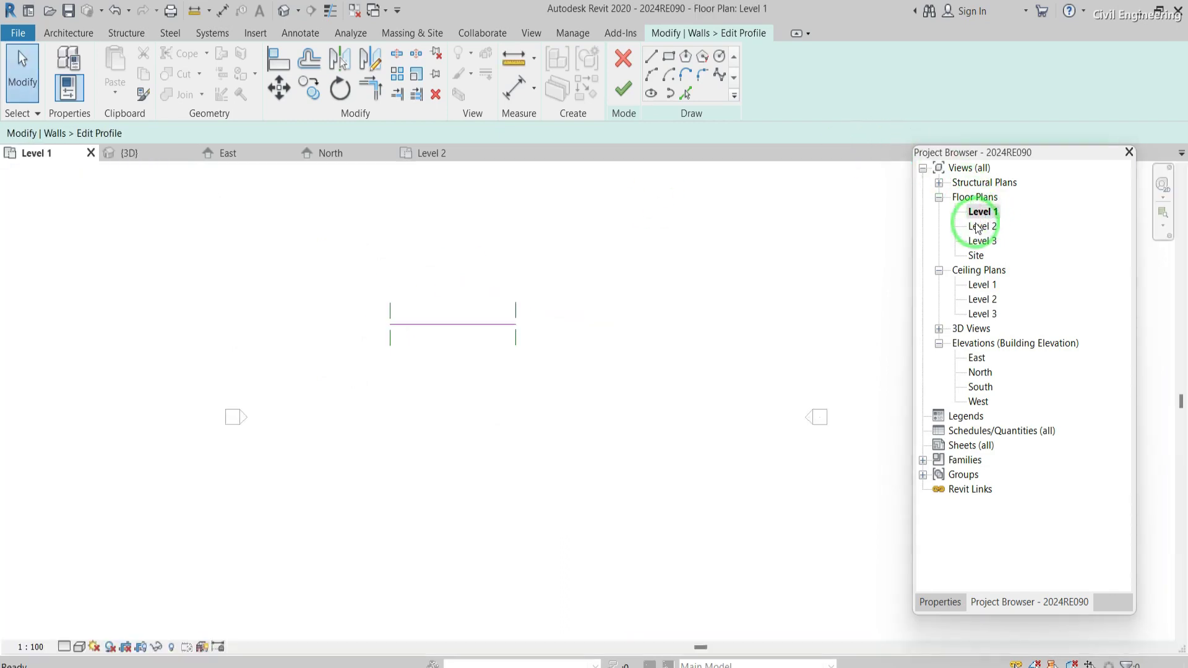
{"action": "double_click", "coordinate": [977, 359]}
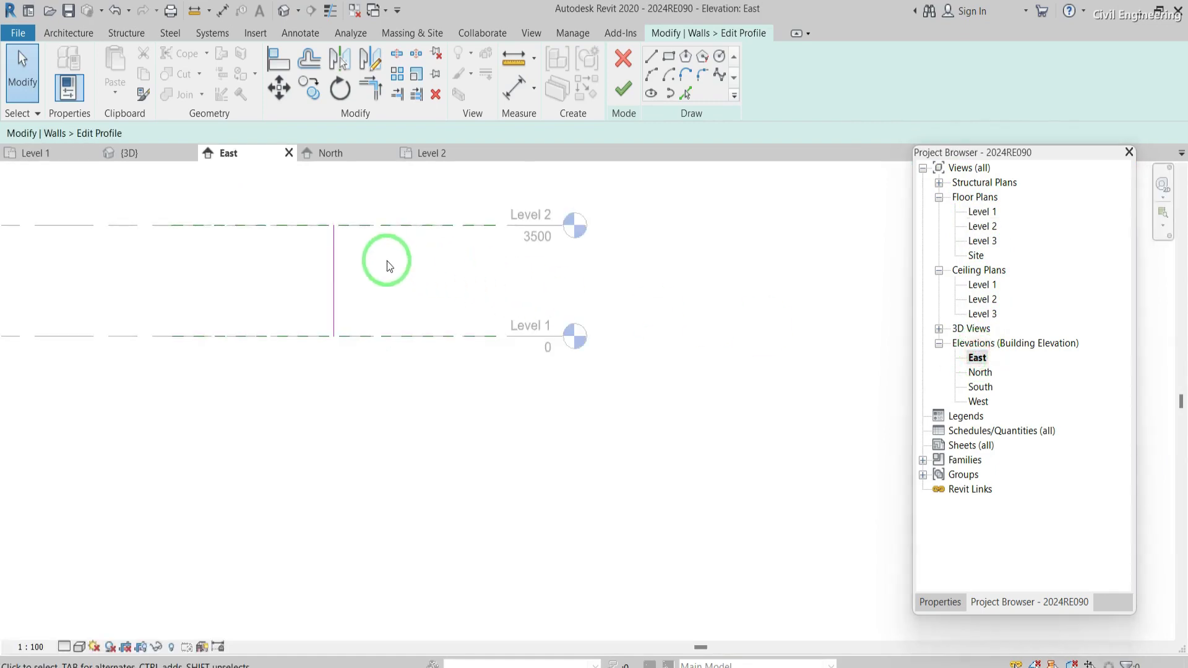
Inspect the profile sketch line in East elevation, then zoom in on it in North elevation
{"action": "scroll", "coordinate": [453, 332], "scroll_direction": "down", "scroll_amount": 2}
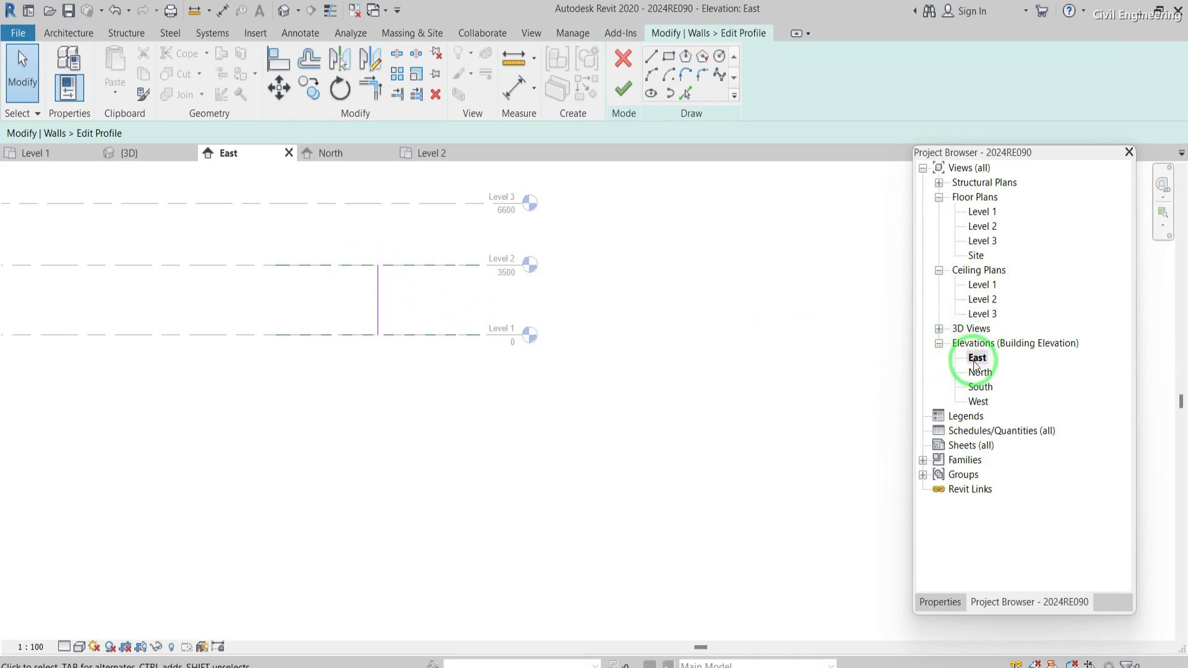
{"action": "left_click", "coordinate": [373, 292]}
{"action": "left_click", "coordinate": [493, 390]}
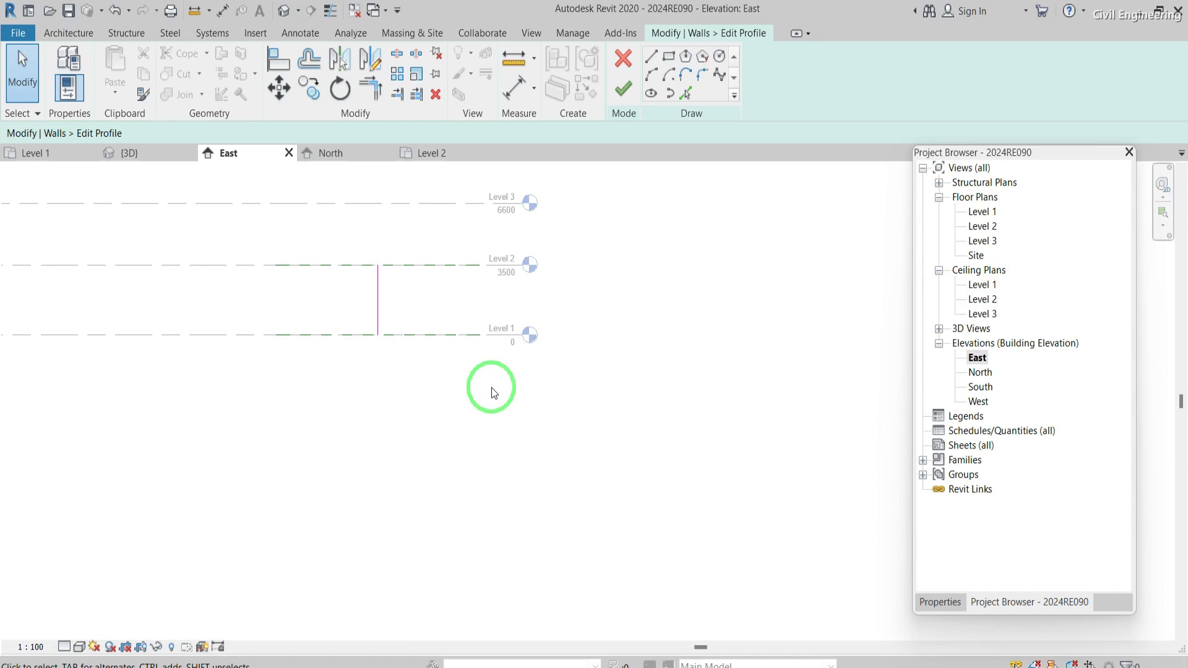
{"action": "double_click", "coordinate": [983, 373]}
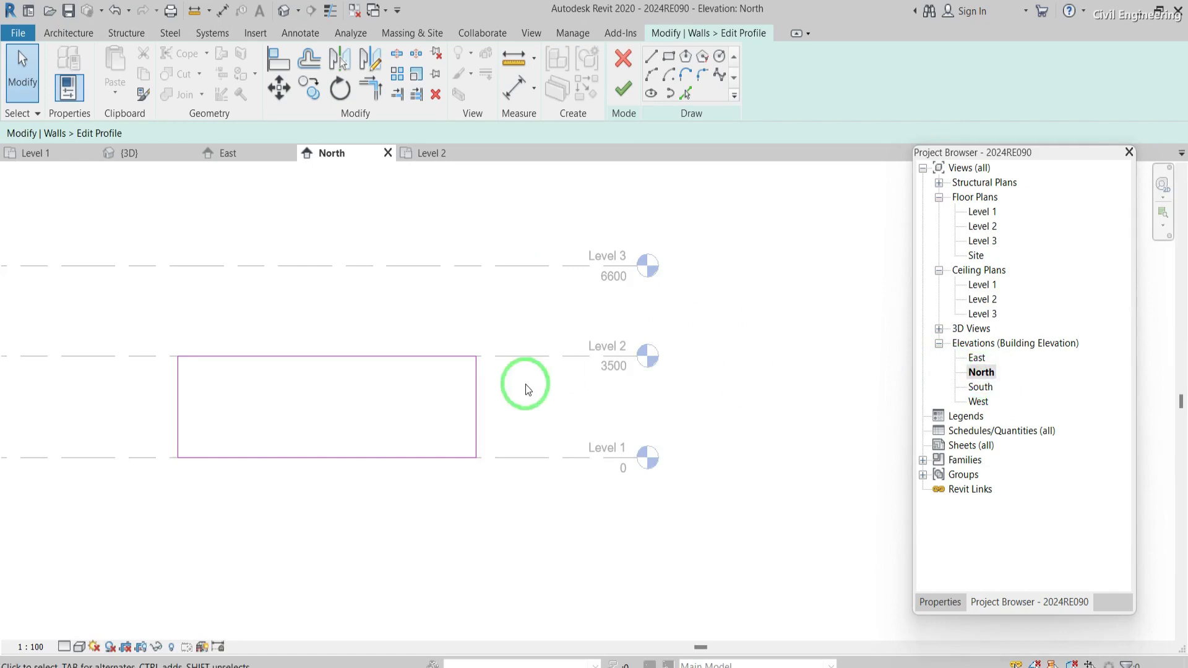
{"action": "scroll", "coordinate": [143, 403], "scroll_direction": "up", "scroll_amount": 4}
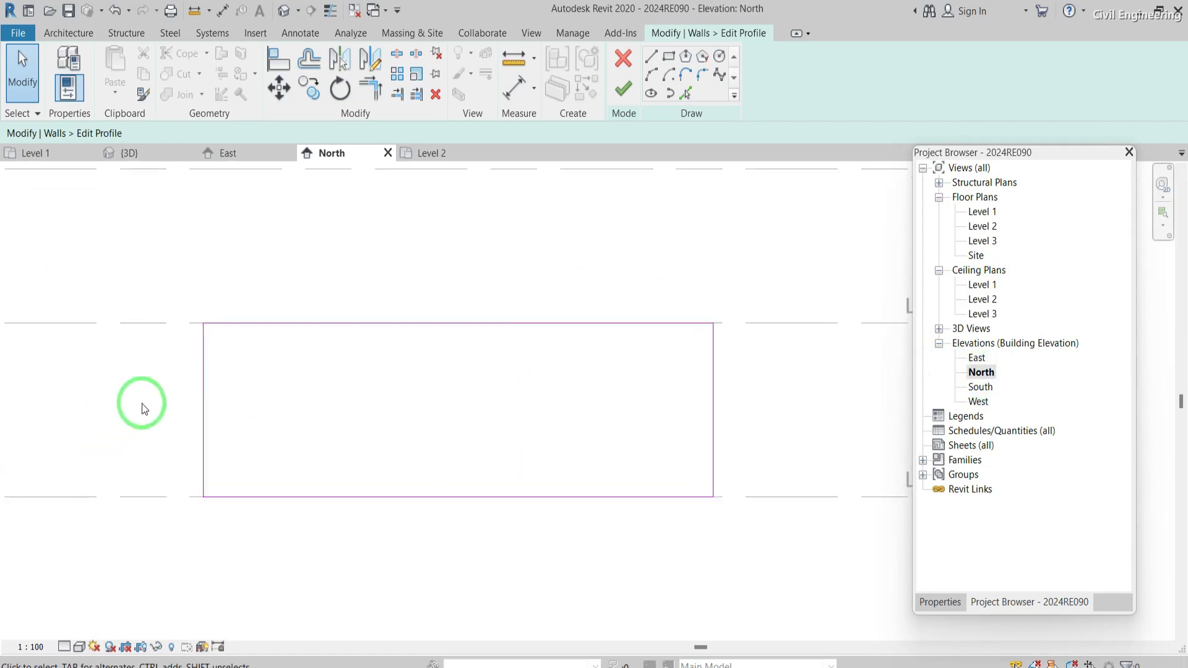
Sketch a 1200×600 rectangle and an open two-line V inside the wall profile
{"action": "left_click", "coordinate": [667, 57]}
{"action": "left_click", "coordinate": [278, 353]}
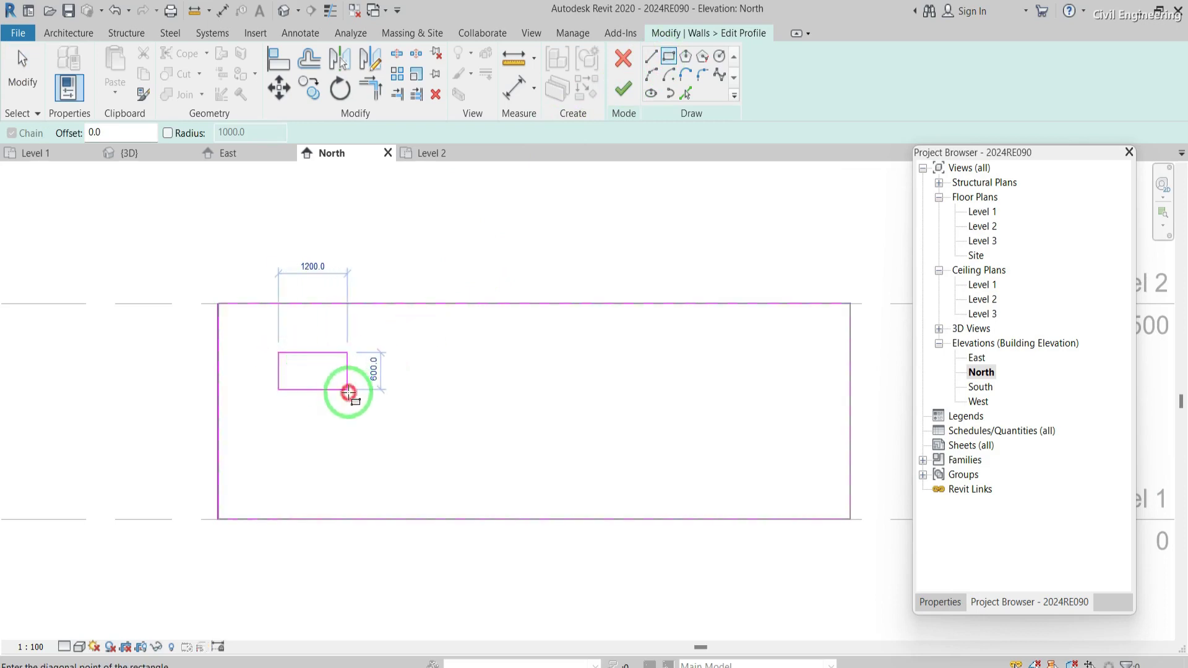
{"action": "left_click", "coordinate": [347, 390]}
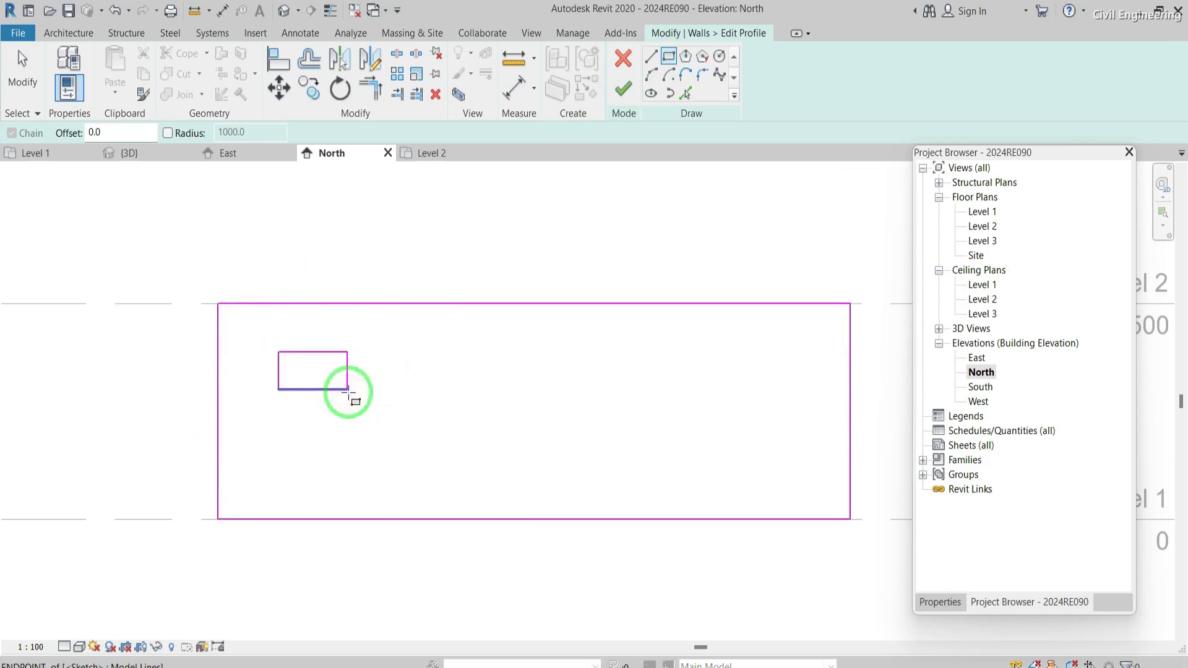
{"action": "left_click", "coordinate": [653, 56]}
{"action": "left_click", "coordinate": [507, 353]}
{"action": "left_click", "coordinate": [452, 437]}
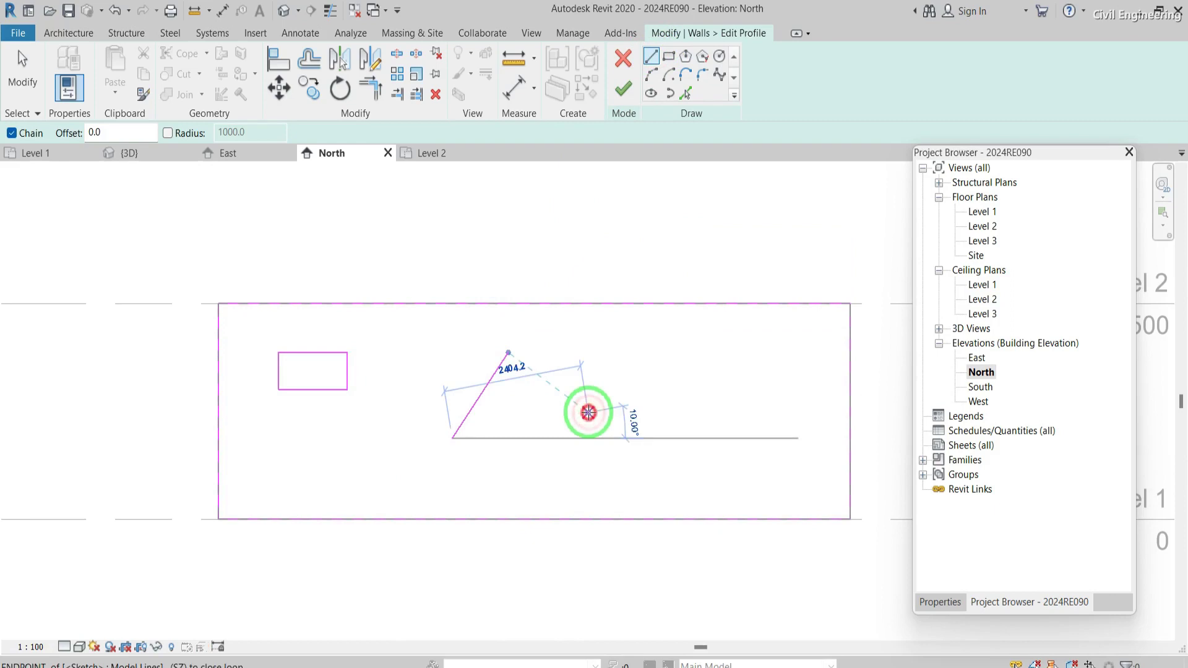
{"action": "left_click", "coordinate": [588, 413]}
{"action": "key", "text": "Escape"}
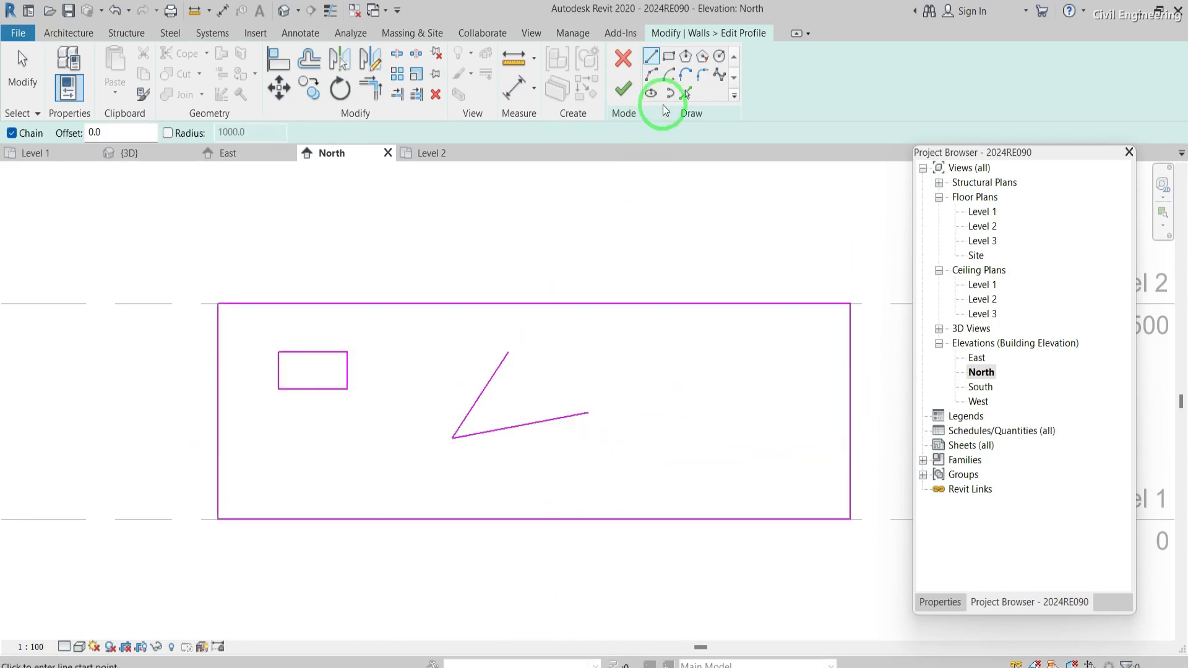
Add a radius-400 circle and an ellipse, then attempt to finish the profile edit
{"action": "left_click", "coordinate": [720, 56]}
{"action": "left_click", "coordinate": [707, 342]}
{"action": "left_click", "coordinate": [708, 370]}
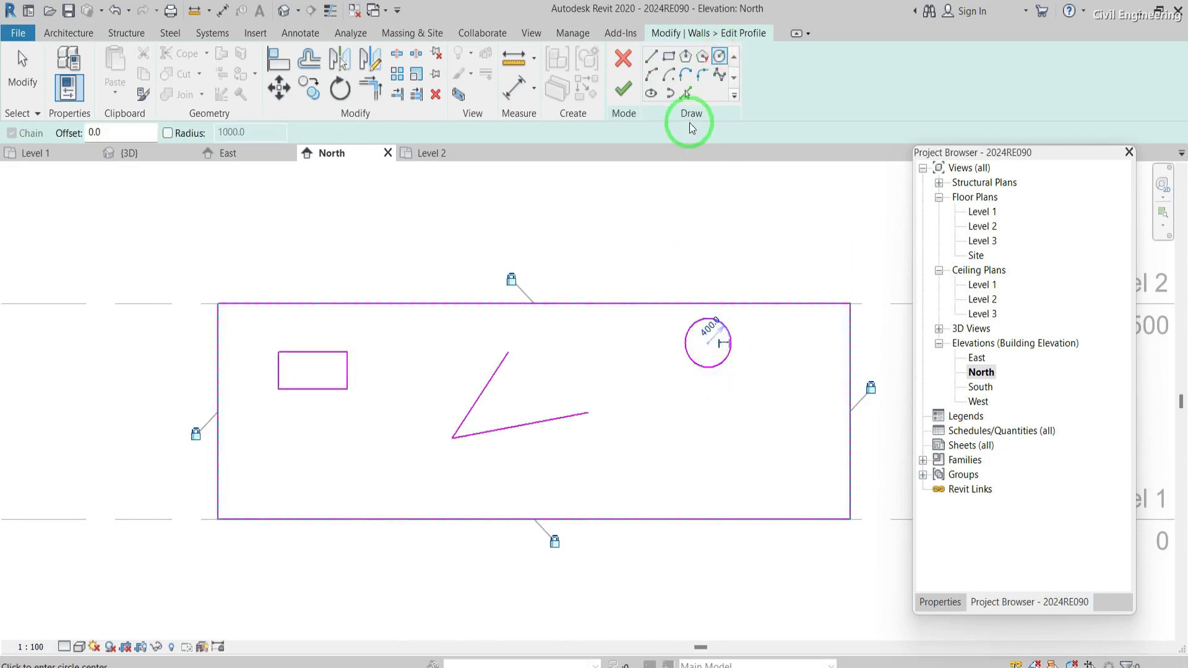
{"action": "left_click", "coordinate": [651, 94]}
{"action": "left_click", "coordinate": [676, 443]}
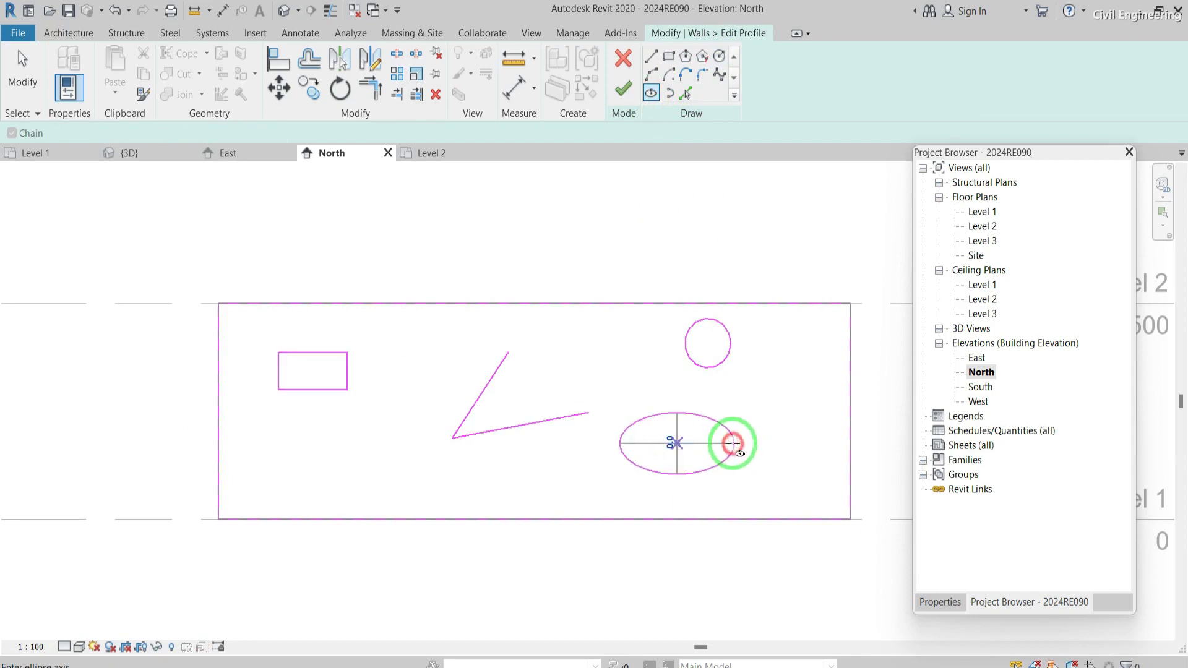
{"action": "left_click", "coordinate": [679, 419]}
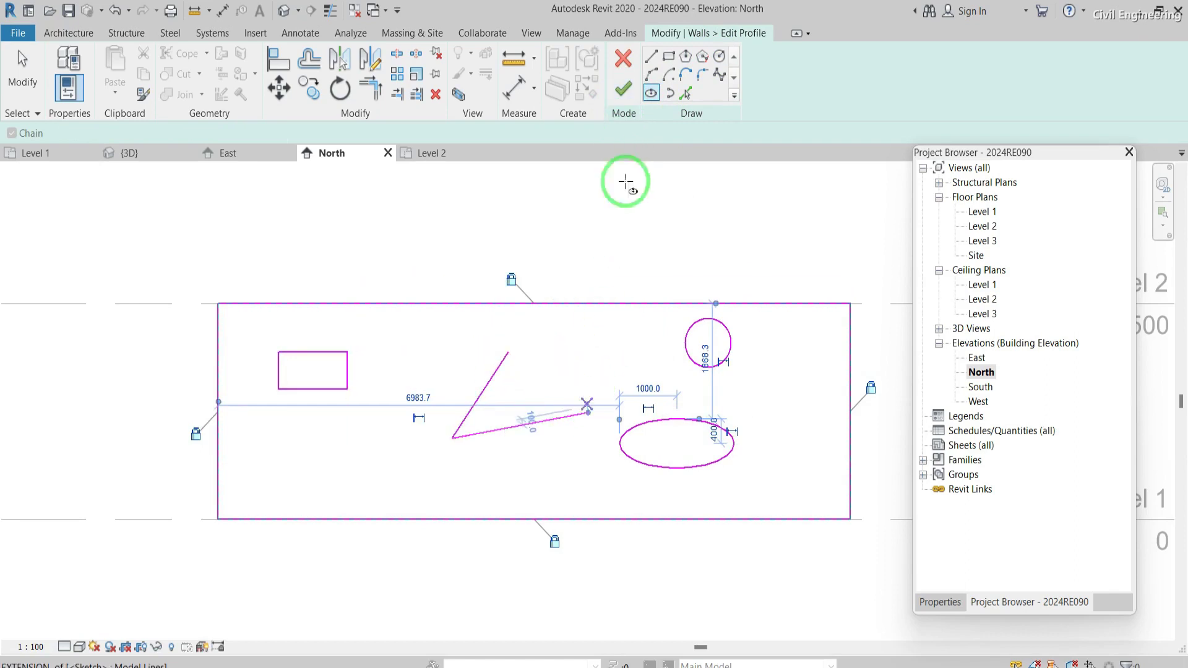
{"action": "left_click", "coordinate": [621, 99]}
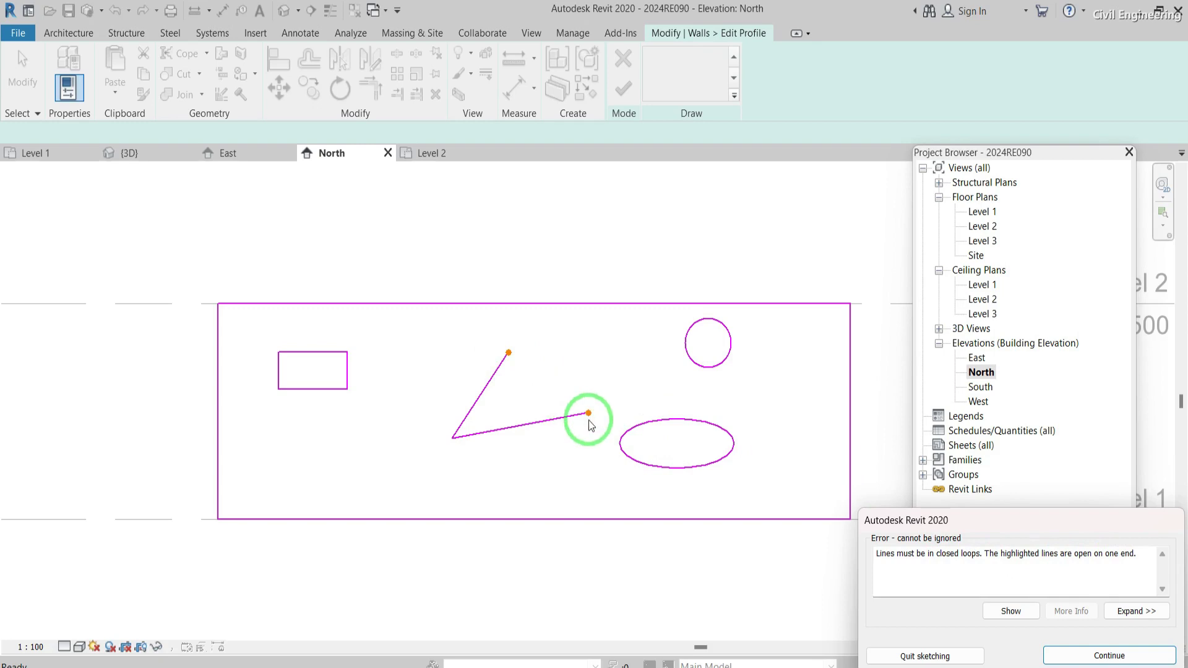
Dismiss the closed-loop error, close the V into a triangle, and finish the profile edit
{"action": "left_click", "coordinate": [1068, 648]}
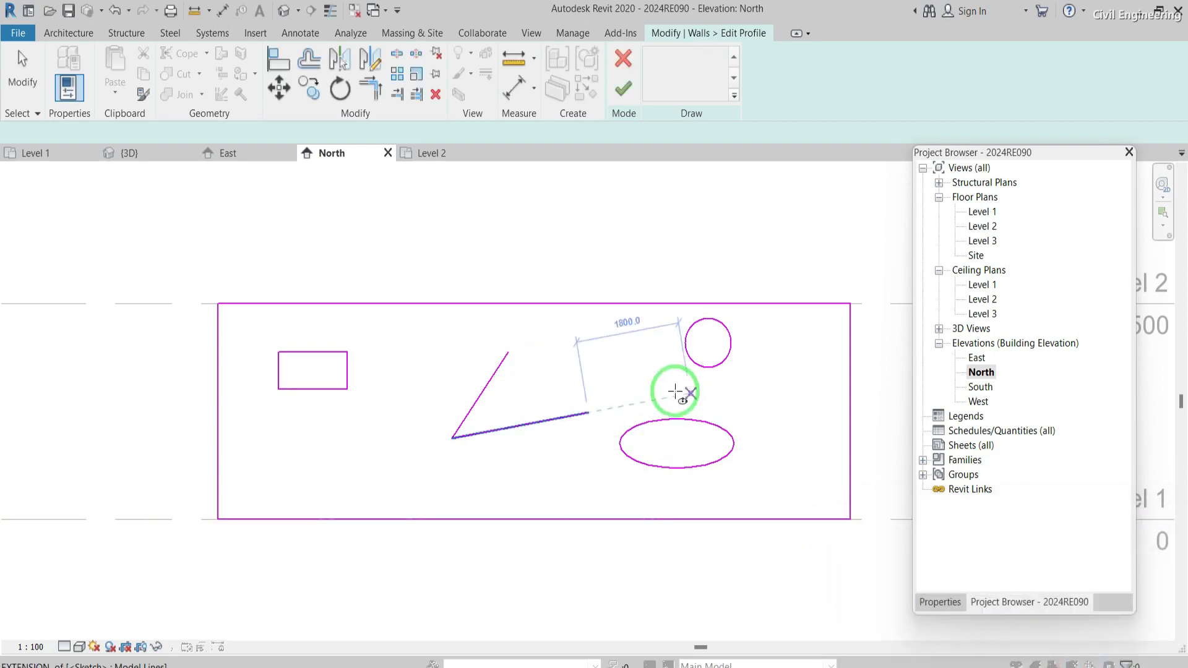
{"action": "left_click", "coordinate": [651, 59]}
{"action": "left_click", "coordinate": [517, 360]}
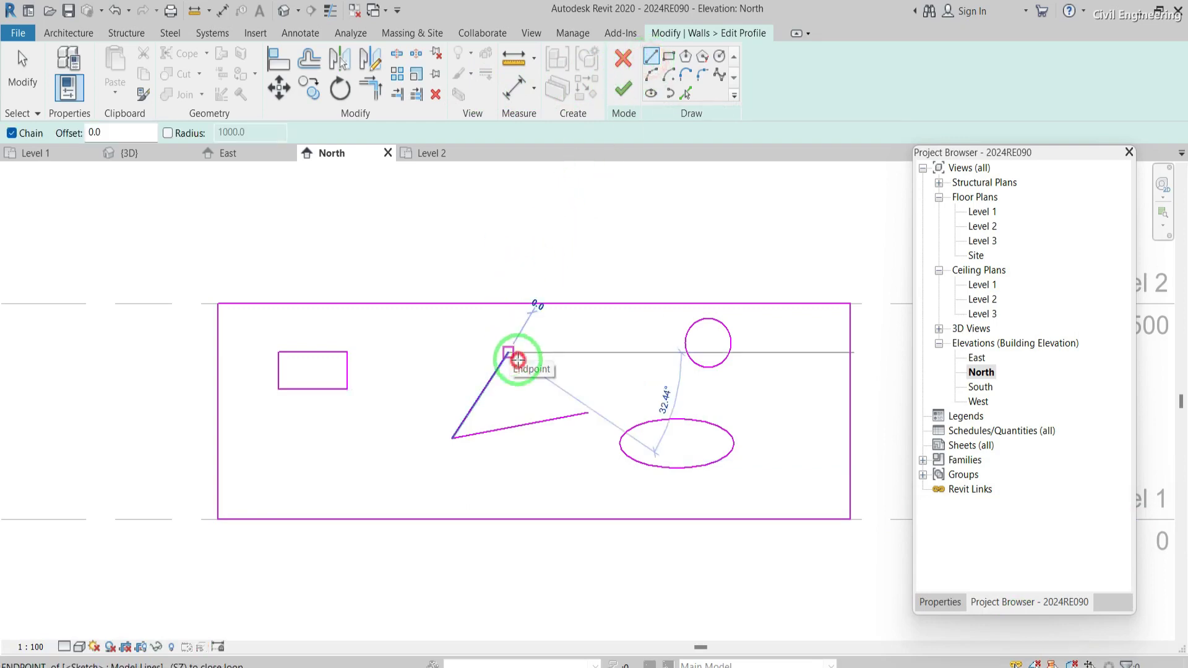
{"action": "left_click", "coordinate": [587, 412]}
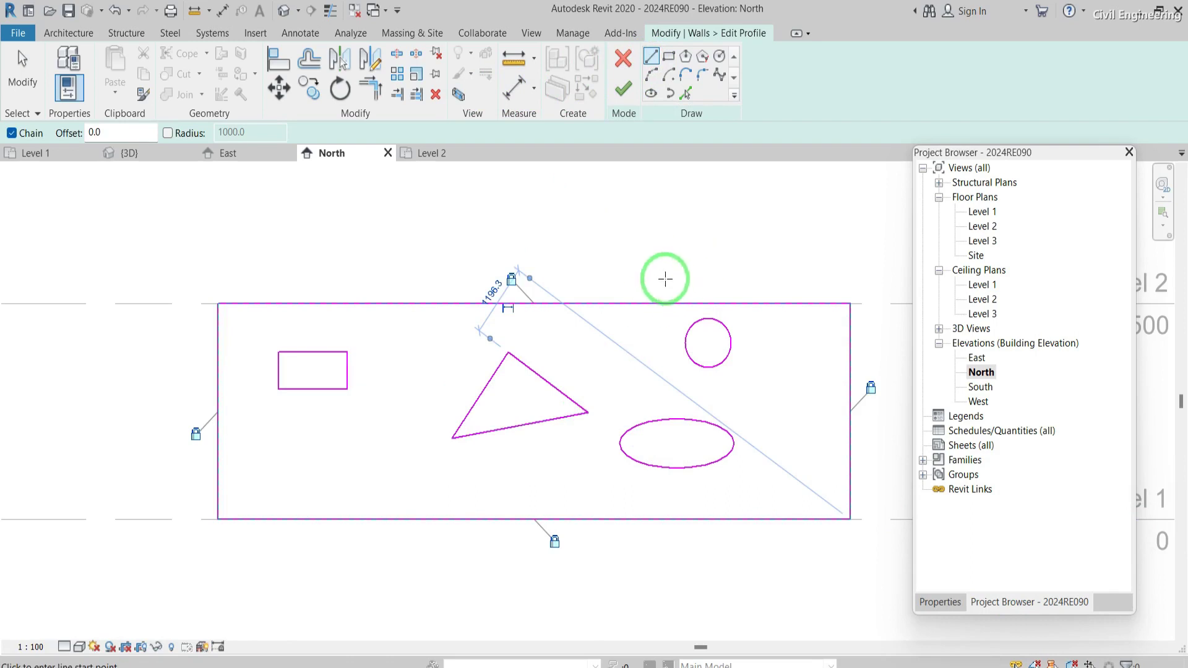
{"action": "left_click", "coordinate": [623, 98]}
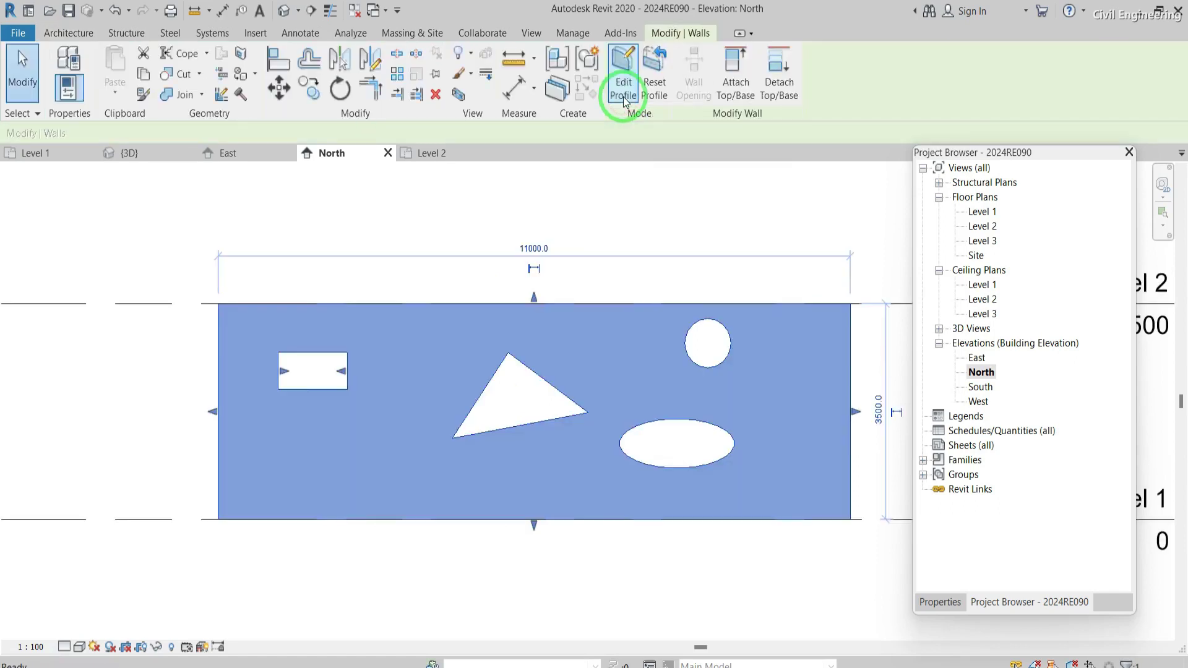
{"action": "left_click", "coordinate": [501, 212]}
Go to the default 3D view, zoom out, and select the wall with its four openings
{"action": "left_click", "coordinate": [288, 13]}
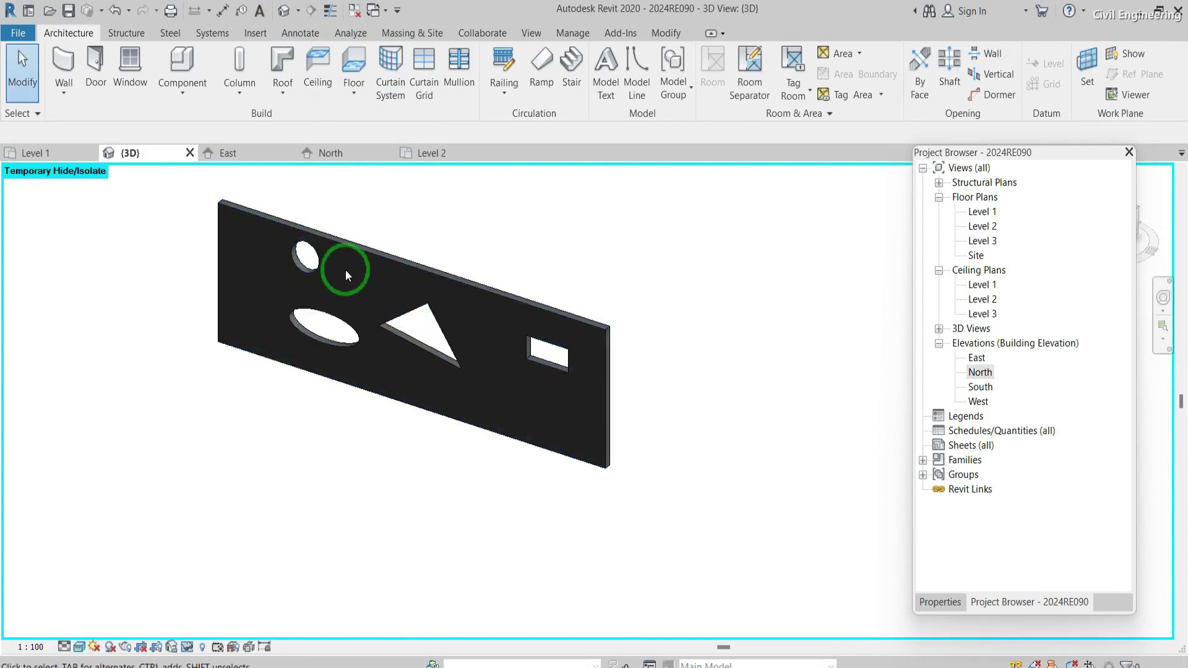
{"action": "scroll", "coordinate": [543, 382], "scroll_direction": "down", "scroll_amount": 4}
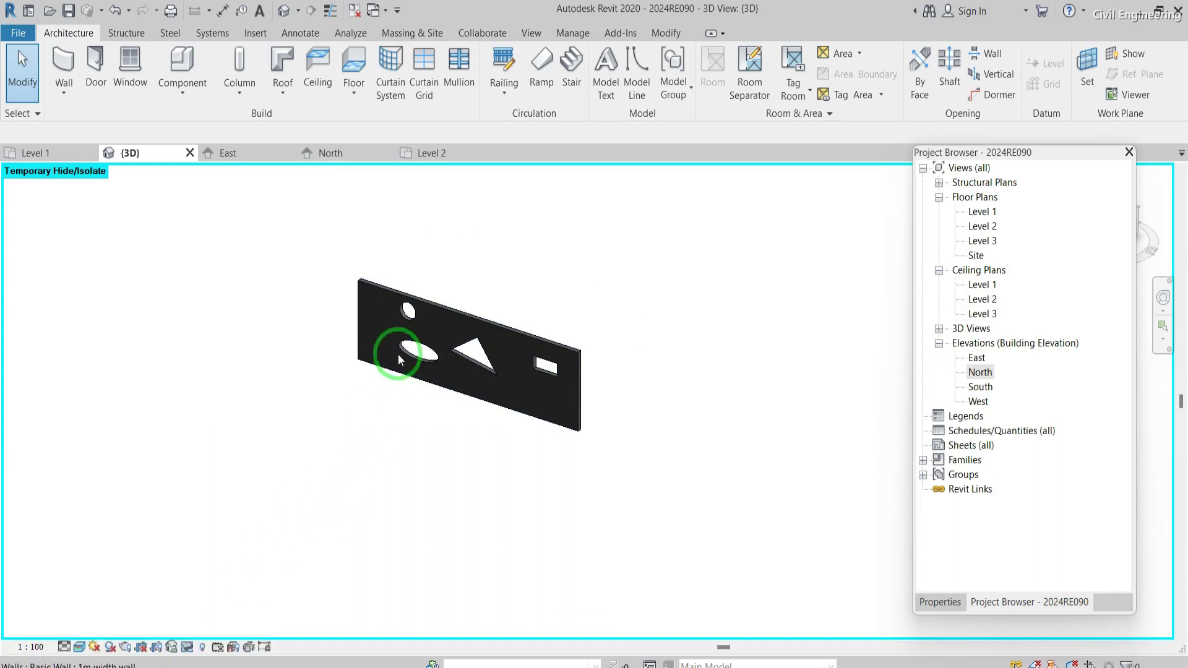
{"action": "left_click", "coordinate": [447, 315]}
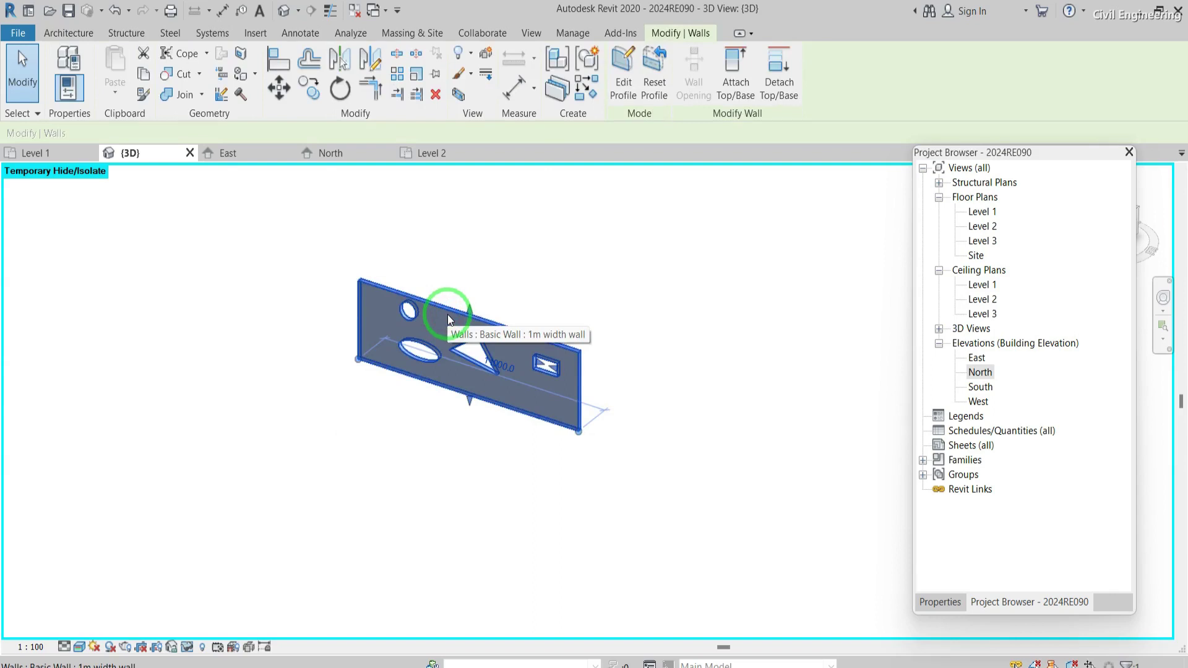
Enter Edit Profile on the wall and work in the North elevation
{"action": "double_click", "coordinate": [447, 314]}
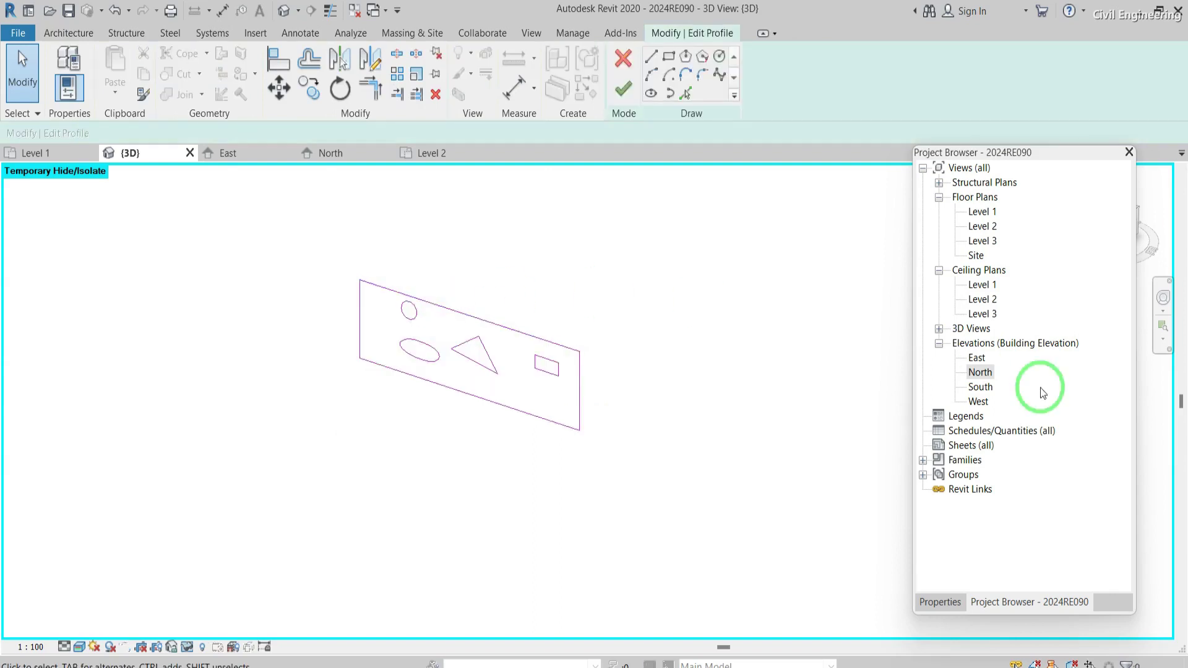
{"action": "left_click", "coordinate": [980, 374]}
{"action": "left_click", "coordinate": [980, 374]}
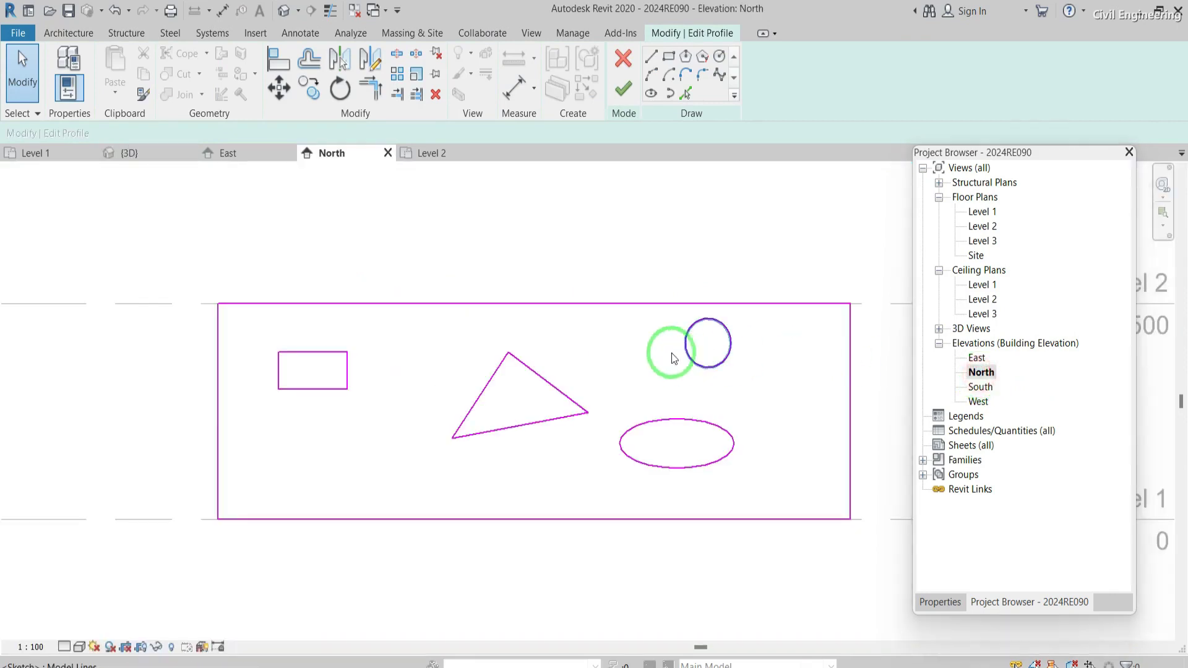
Replace the profile's straight top edge with a start-end-radius arc spanning both top corners
{"action": "left_click", "coordinate": [541, 302]}
{"action": "key", "text": "Delete"}
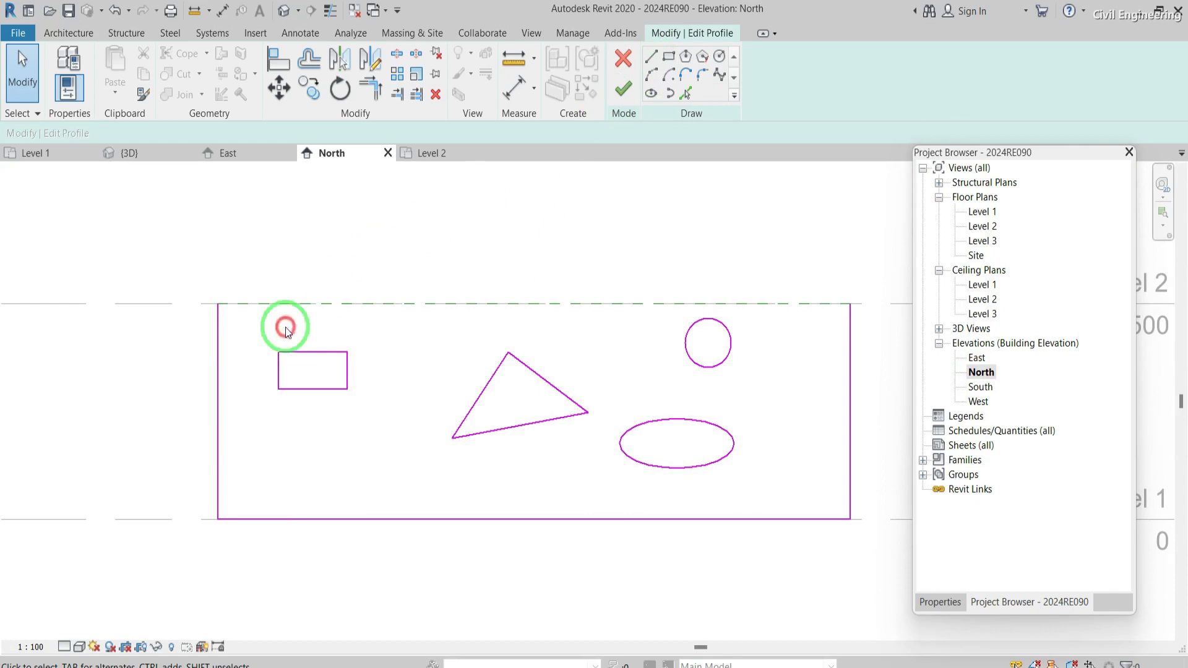
{"action": "left_click", "coordinate": [650, 75]}
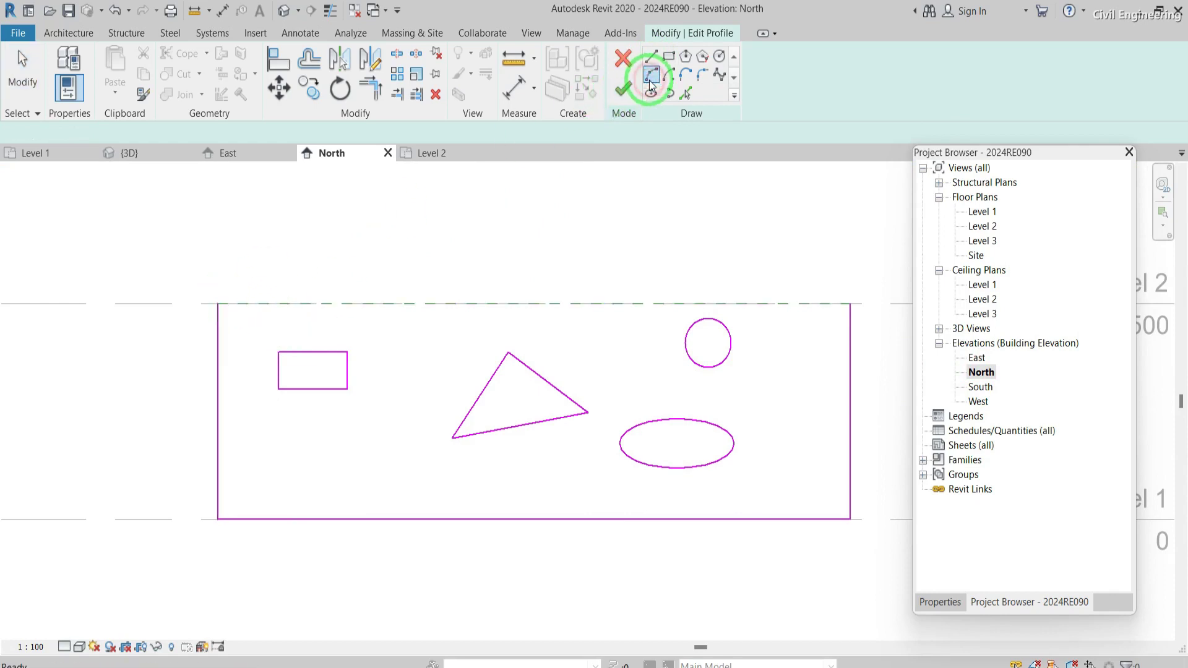
{"action": "left_click", "coordinate": [215, 305]}
{"action": "left_click", "coordinate": [849, 305]}
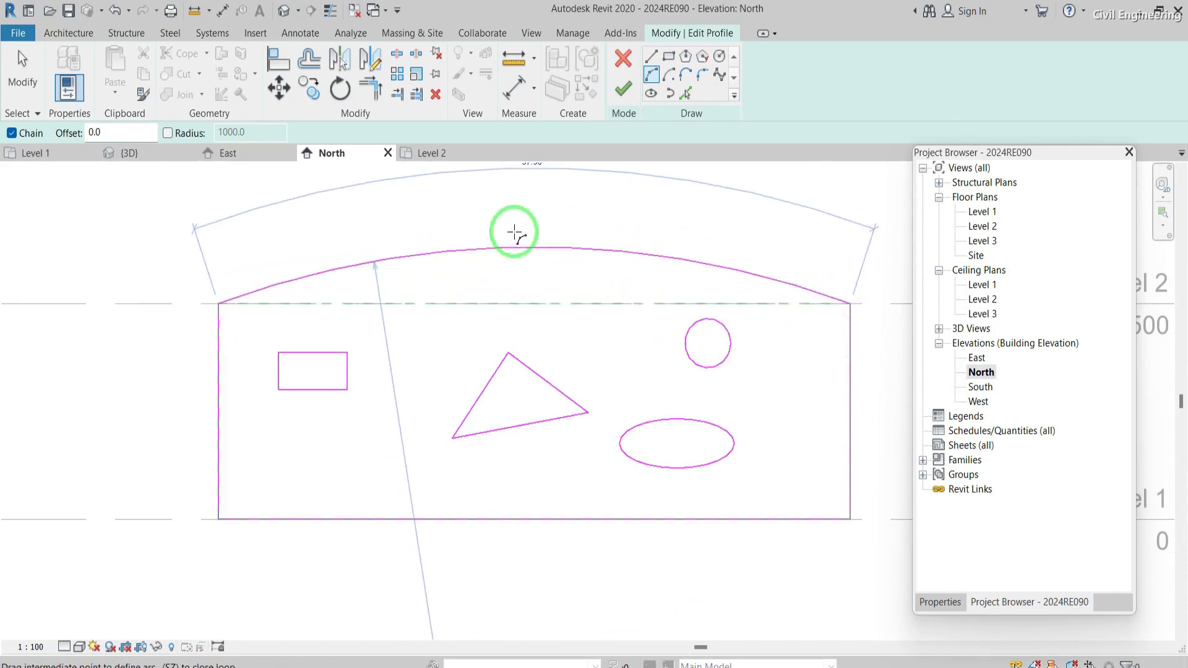
{"action": "left_click", "coordinate": [493, 212]}
{"action": "left_click", "coordinate": [621, 90]}
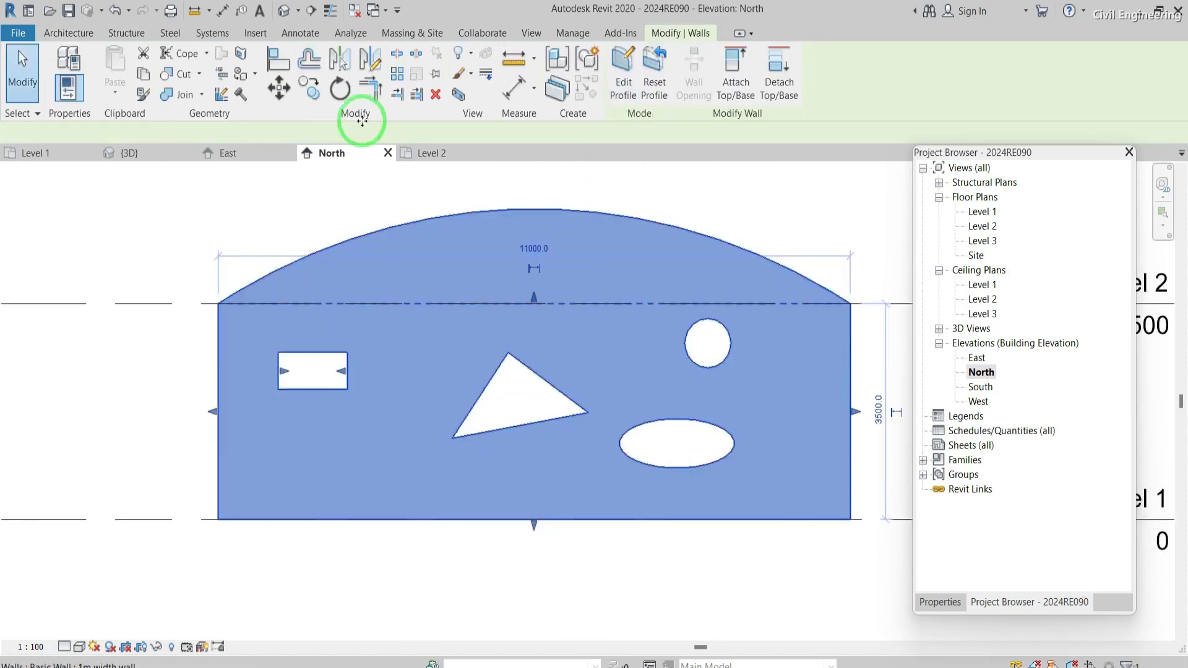
Inspect the arched wall in the 3D view and start placing a new wall
{"action": "left_click", "coordinate": [283, 11]}
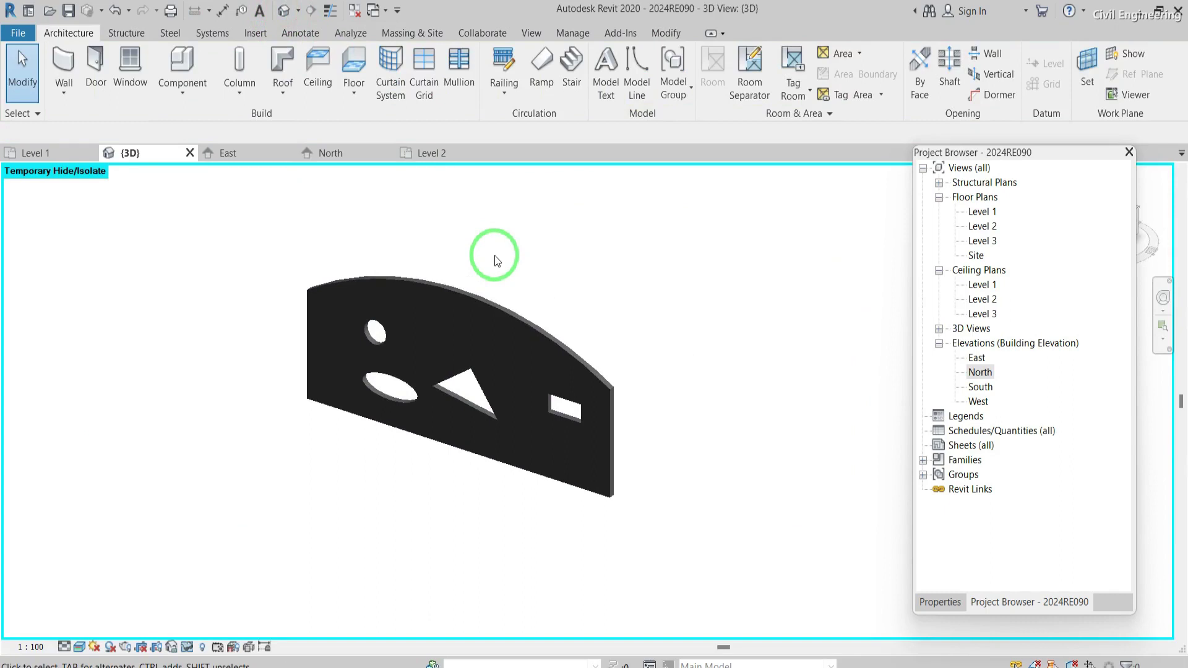
{"action": "mouse_move", "coordinate": [687, 375]}
{"action": "middle_mouse_down", "text": "shift"}
{"action": "mouse_move", "coordinate": [637, 387]}
{"action": "mouse_move", "coordinate": [554, 377]}
{"action": "mouse_move", "coordinate": [629, 366]}
{"action": "mouse_move", "coordinate": [685, 390]}
{"action": "middle_mouse_up", "text": "shift"}
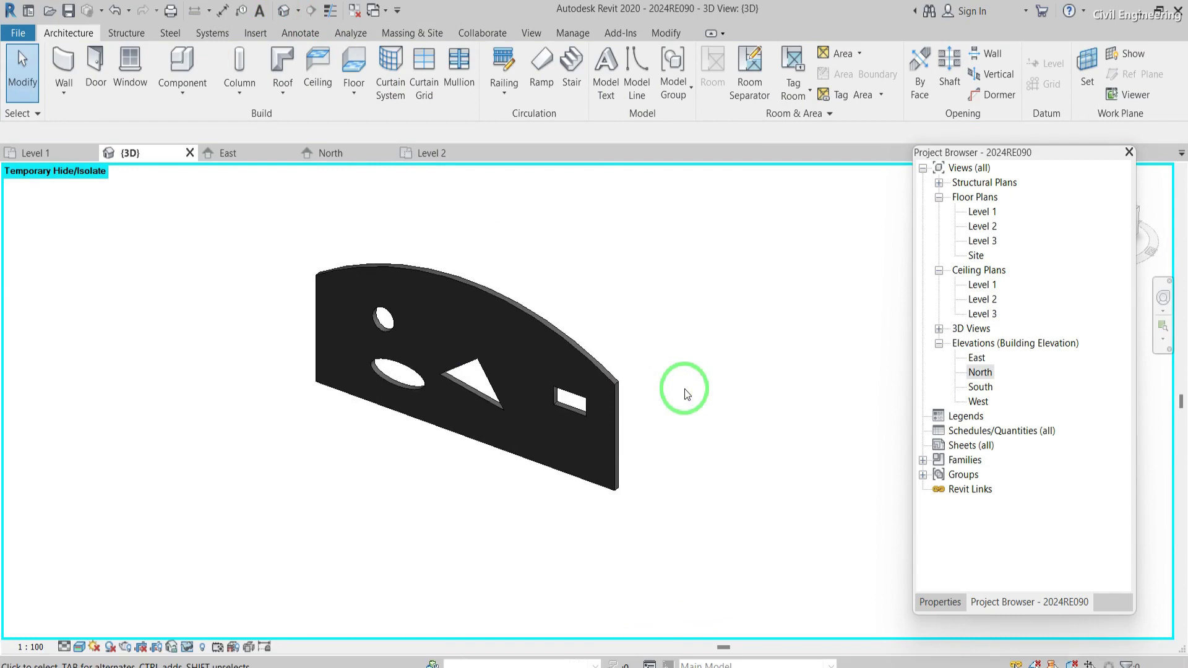
{"action": "left_click", "coordinate": [62, 58]}
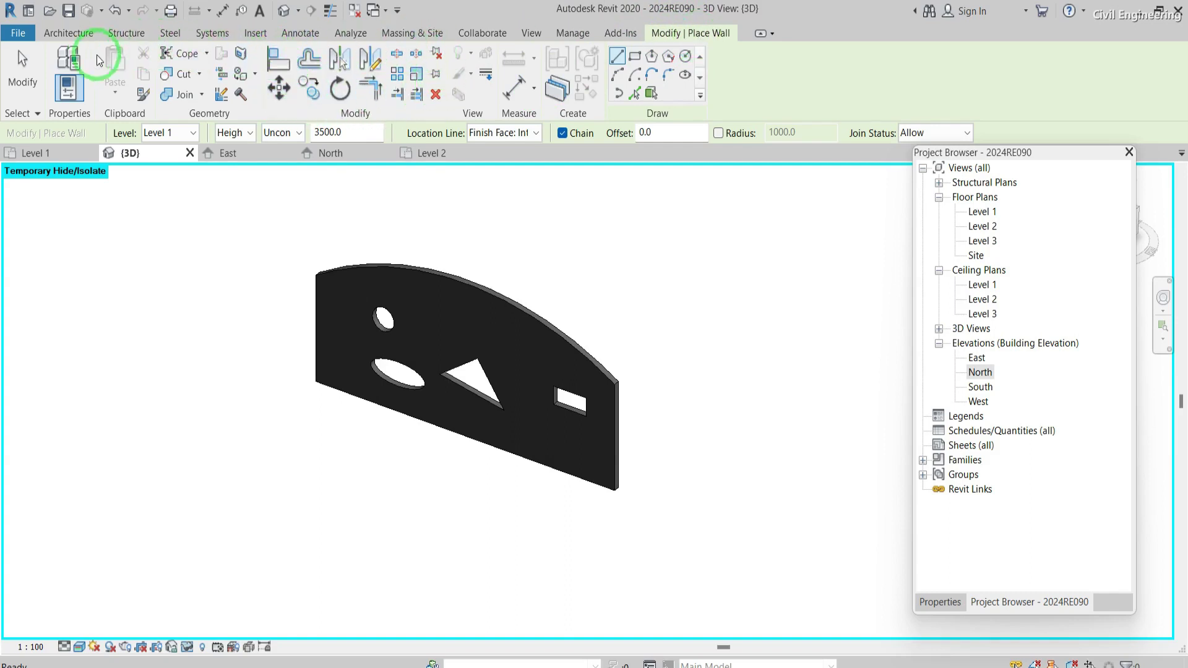
On the Level 1 plan, draw a vertical wall below and right of the existing wall
{"action": "double_click", "coordinate": [979, 213]}
{"action": "scroll", "coordinate": [470, 319], "scroll_direction": "up", "scroll_amount": 5}
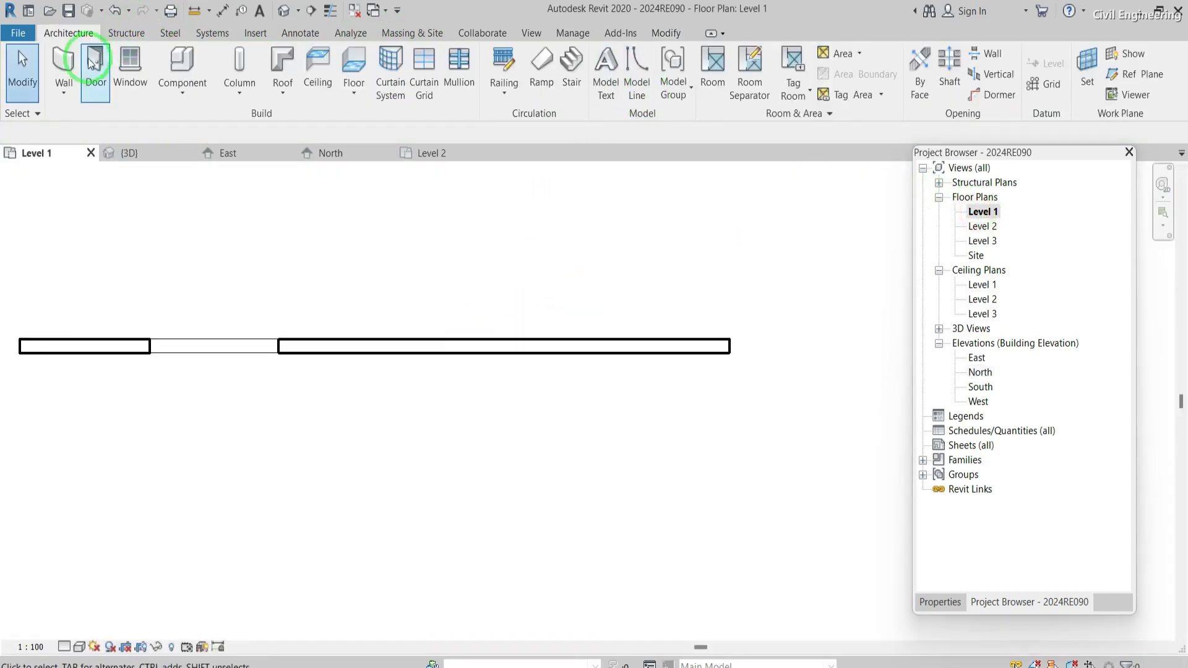
{"action": "left_click", "coordinate": [62, 59]}
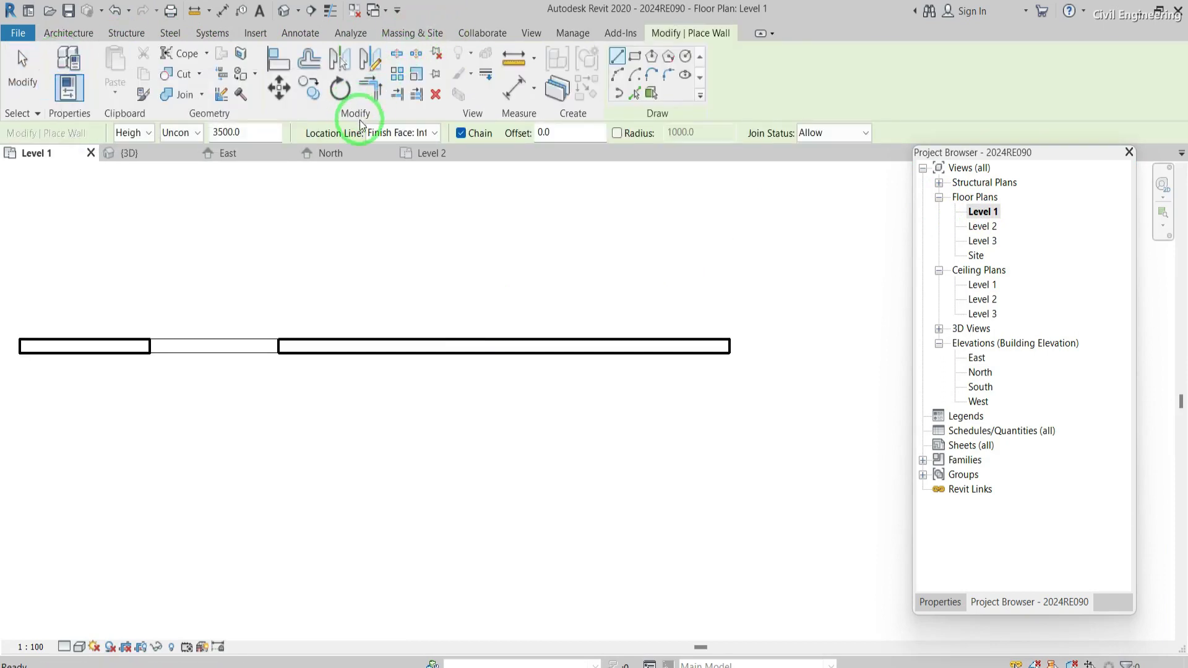
{"action": "scroll", "coordinate": [376, 284], "scroll_direction": "down", "scroll_amount": 1}
{"action": "left_click", "coordinate": [82, 33]}
{"action": "left_click", "coordinate": [63, 57]}
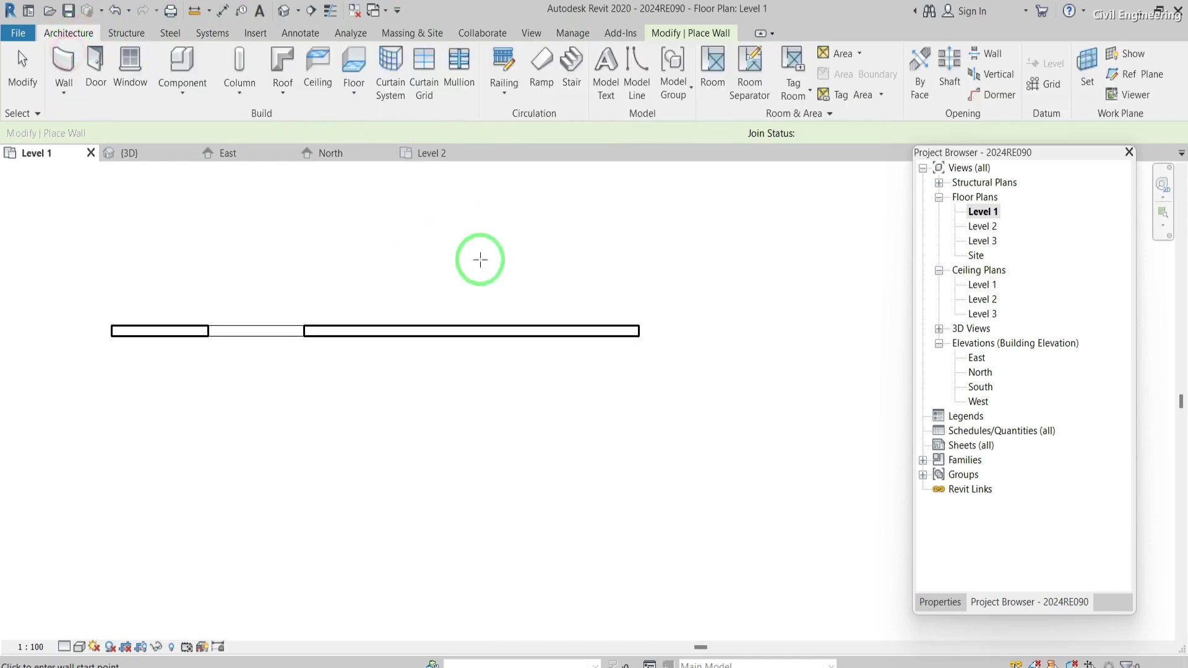
{"action": "left_click", "coordinate": [741, 590]}
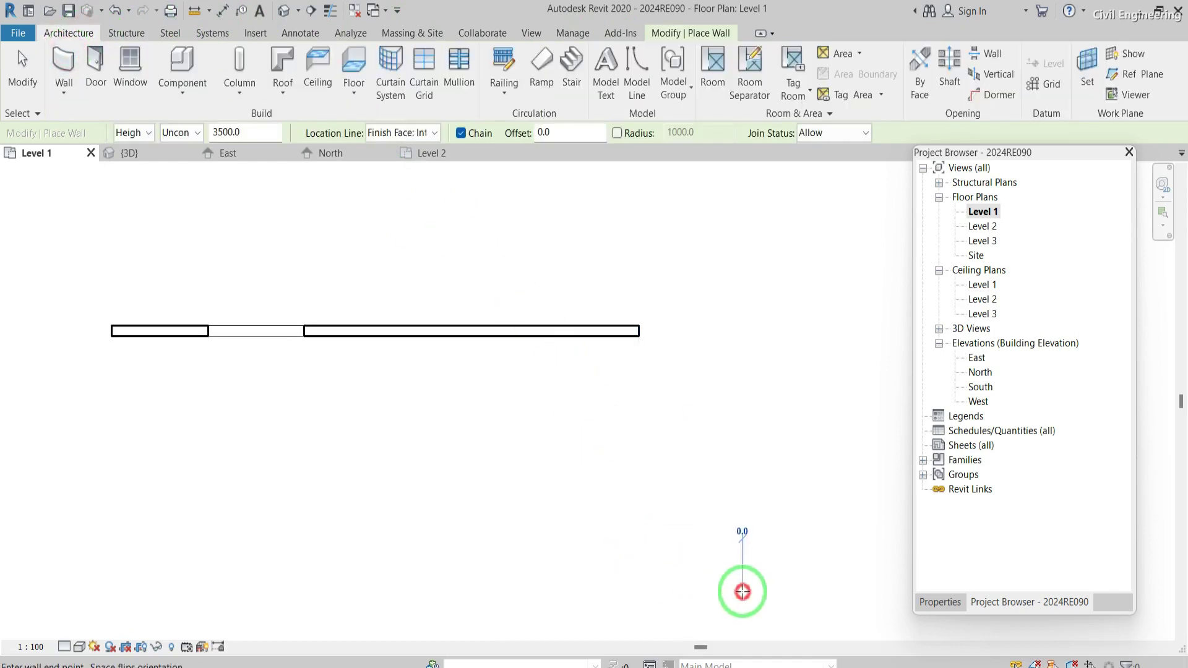
{"action": "left_click", "coordinate": [743, 390]}
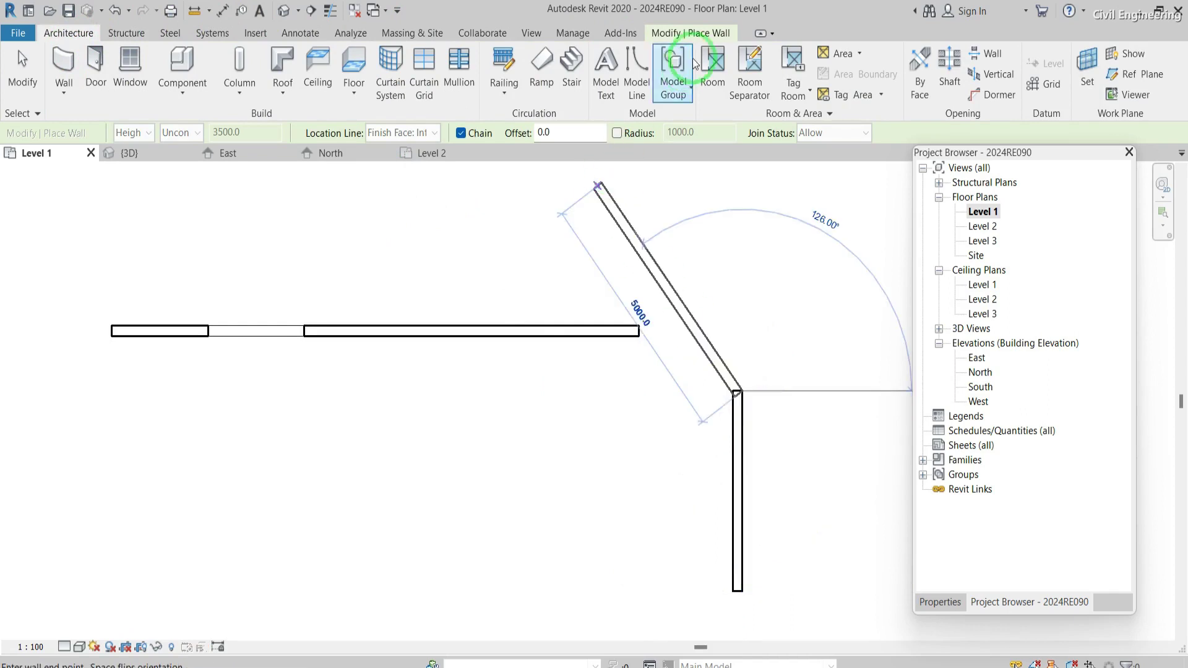
{"action": "left_click", "coordinate": [697, 34]}
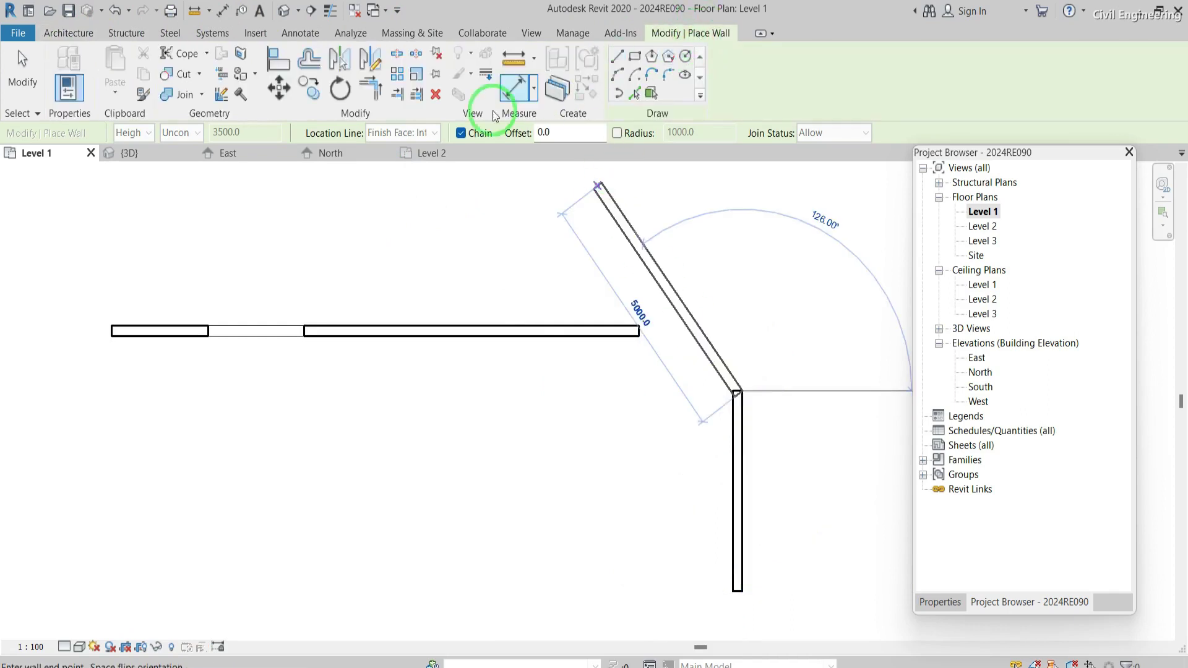
Trim the horizontal and vertical walls into a clean L-shaped corner with Trim/Extend to Corner
{"action": "left_click", "coordinate": [374, 92]}
{"action": "left_click", "coordinate": [543, 333]}
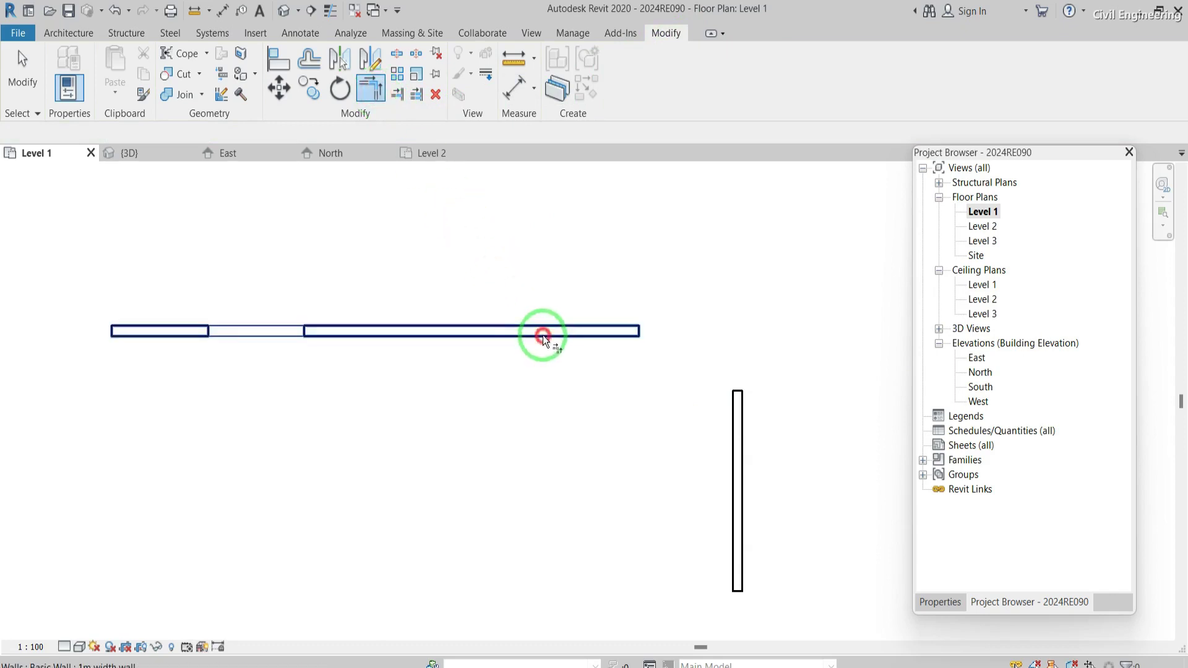
{"action": "left_click", "coordinate": [742, 484]}
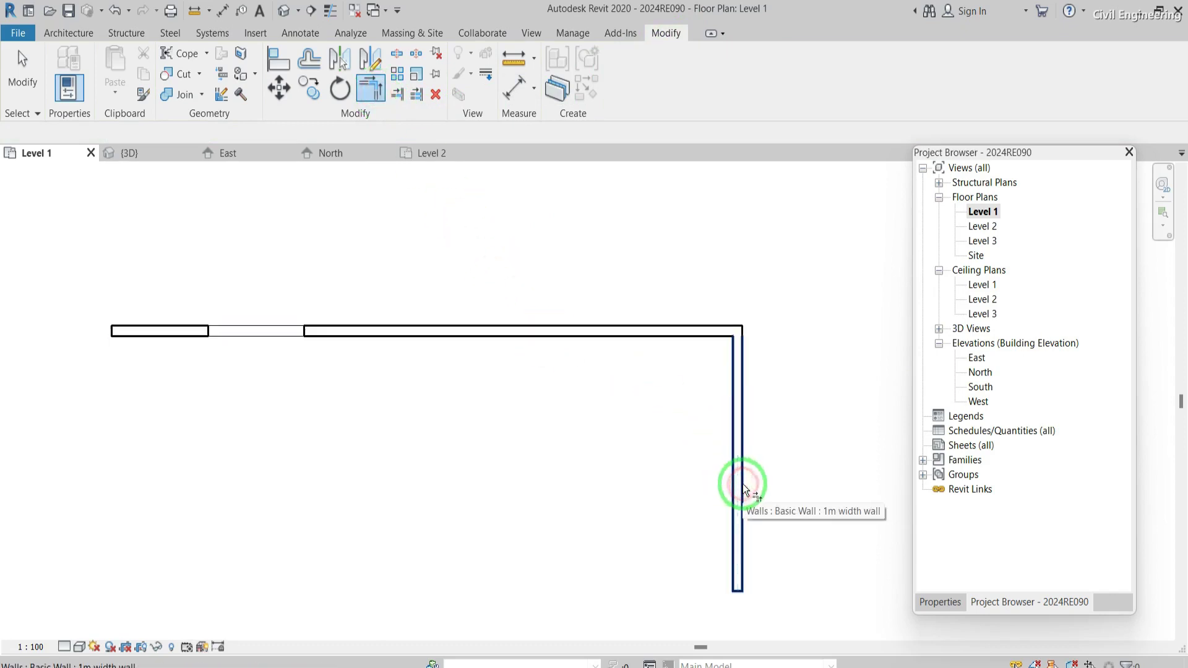
Reactivate wall placement on the Level 1 plan
{"action": "scroll", "coordinate": [582, 425], "scroll_direction": "down", "scroll_amount": 2}
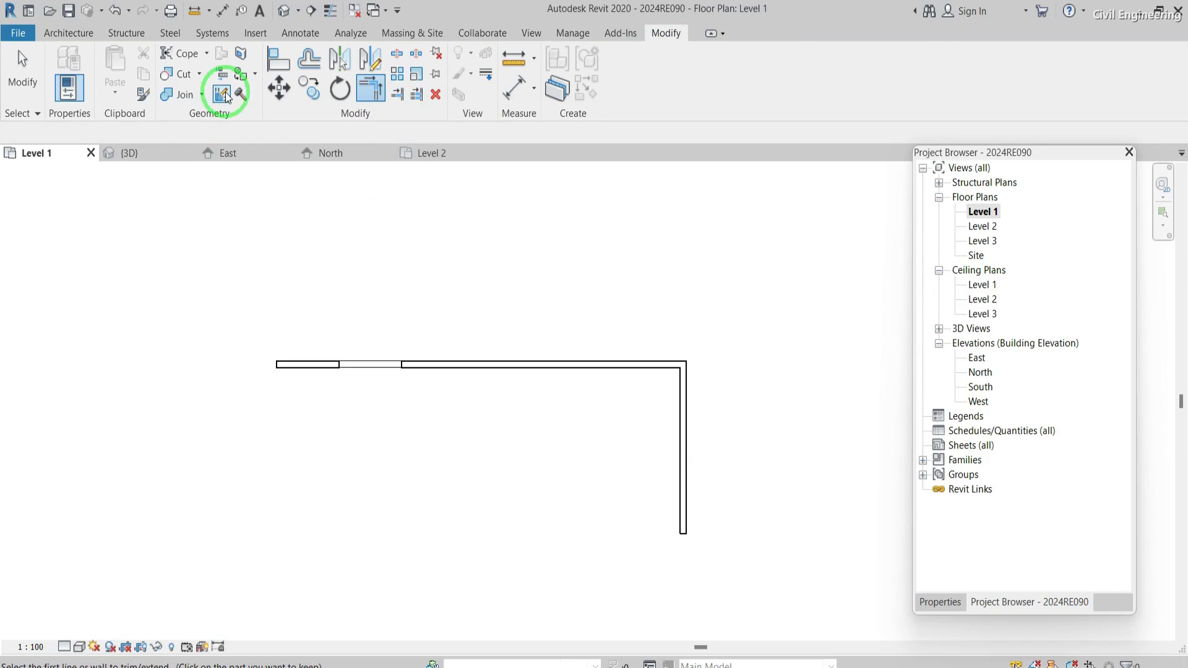
{"action": "left_click", "coordinate": [68, 33]}
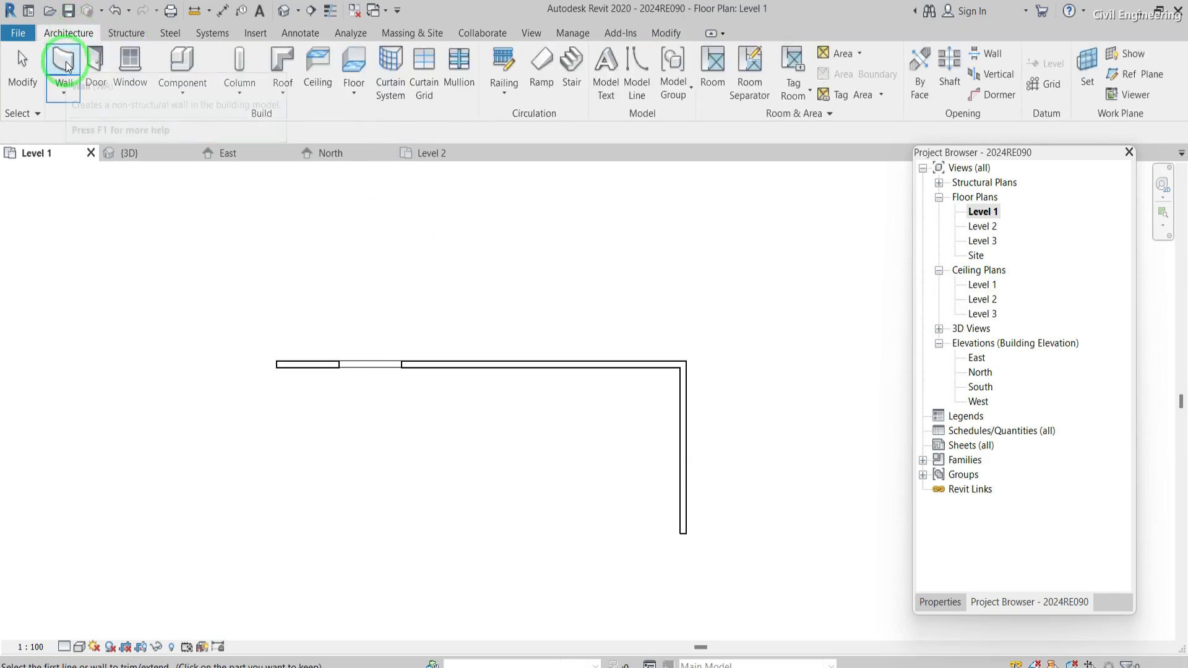
{"action": "left_click", "coordinate": [62, 59]}
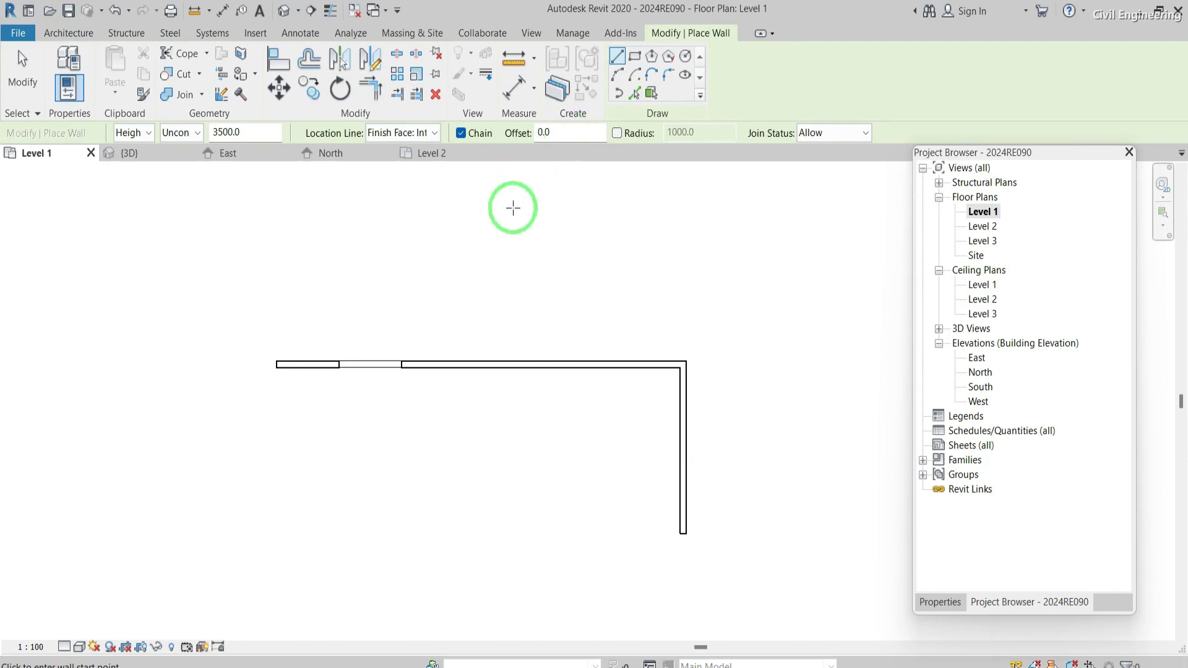
{"action": "scroll", "coordinate": [513, 208], "scroll_direction": "down", "scroll_amount": 1}
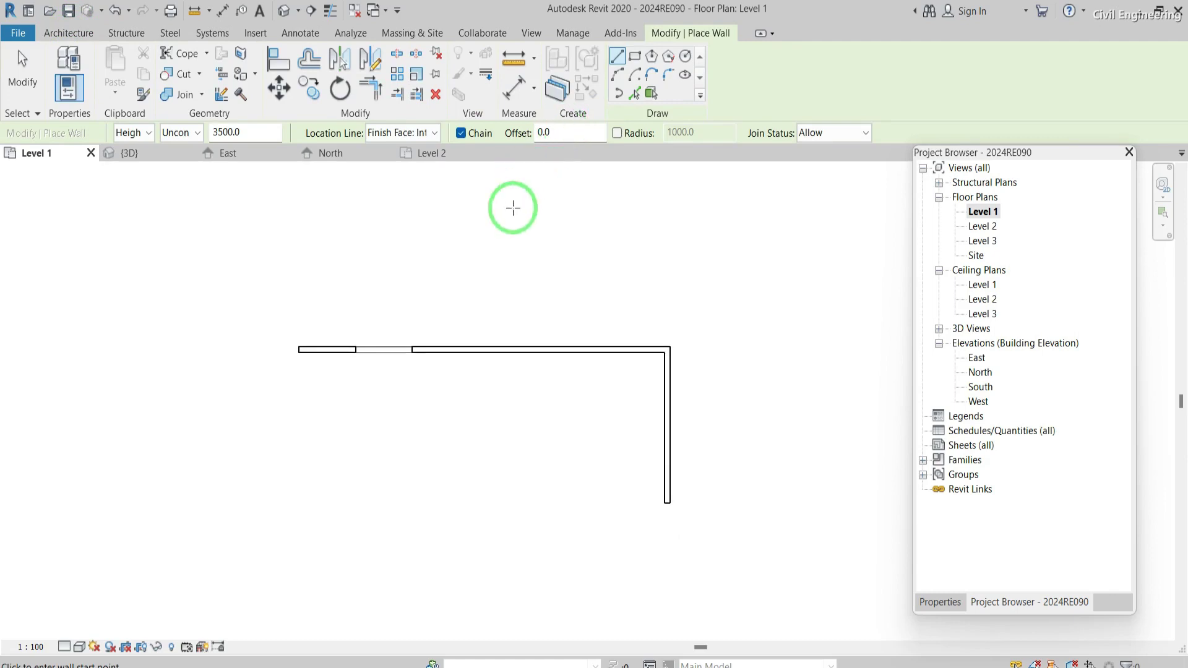
Split the vertical wall 1500 from its end and drag the lower segment further down
{"action": "left_click", "coordinate": [397, 58]}
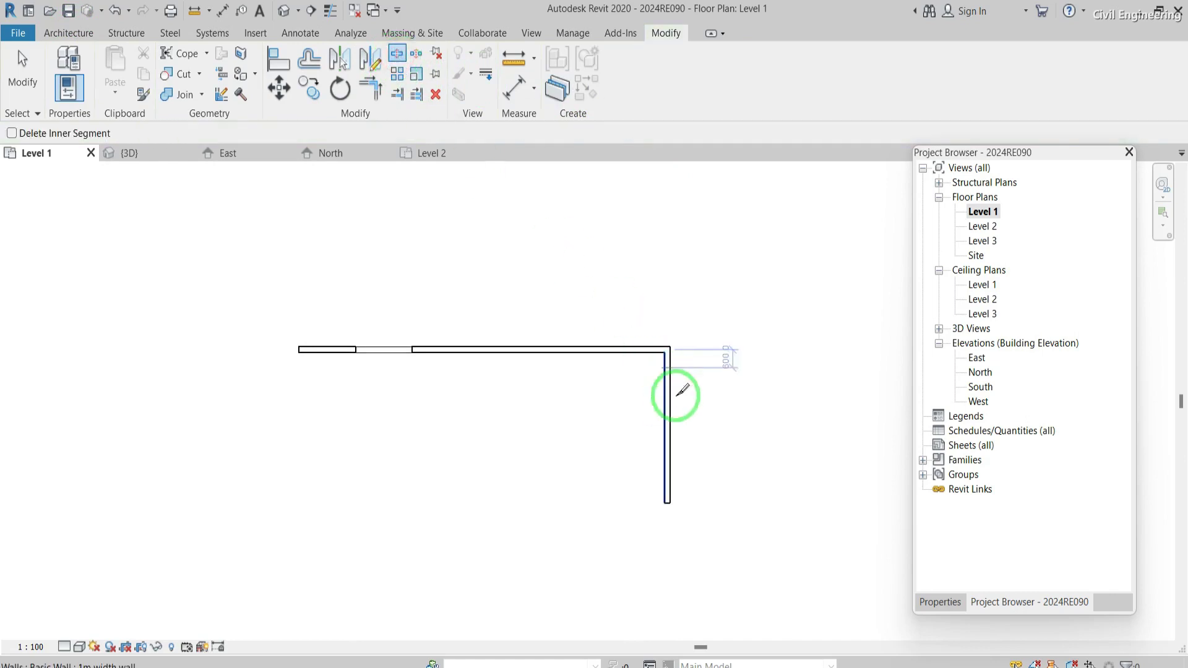
{"action": "scroll", "coordinate": [685, 464], "scroll_direction": "up", "scroll_amount": 2}
{"action": "scroll", "coordinate": [684, 465], "scroll_direction": "up", "scroll_amount": 3}
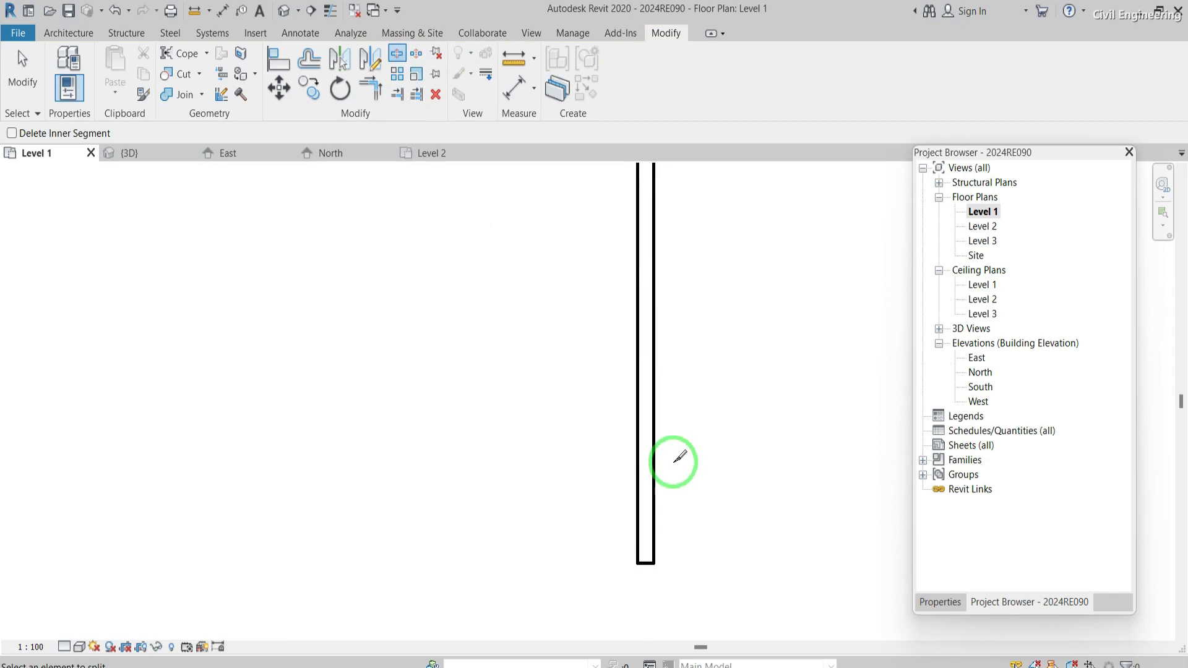
{"action": "left_click", "coordinate": [656, 433]}
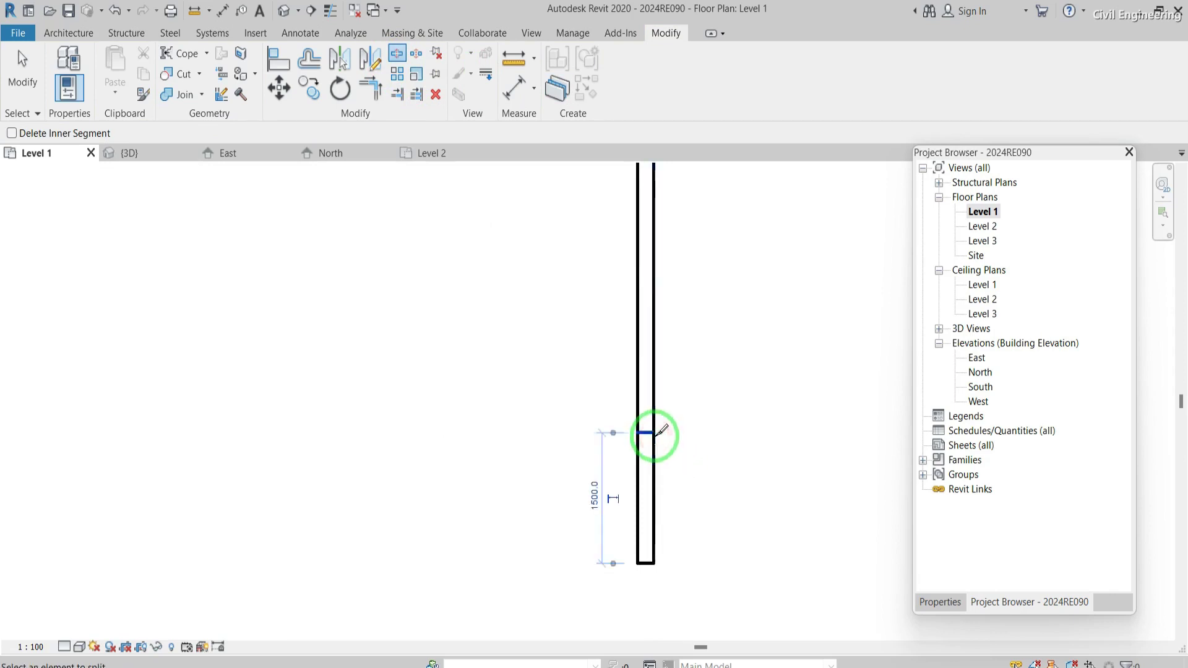
{"action": "key", "text": "Escape"}
{"action": "key", "text": "Escape"}
{"action": "left_click", "coordinate": [642, 483]}
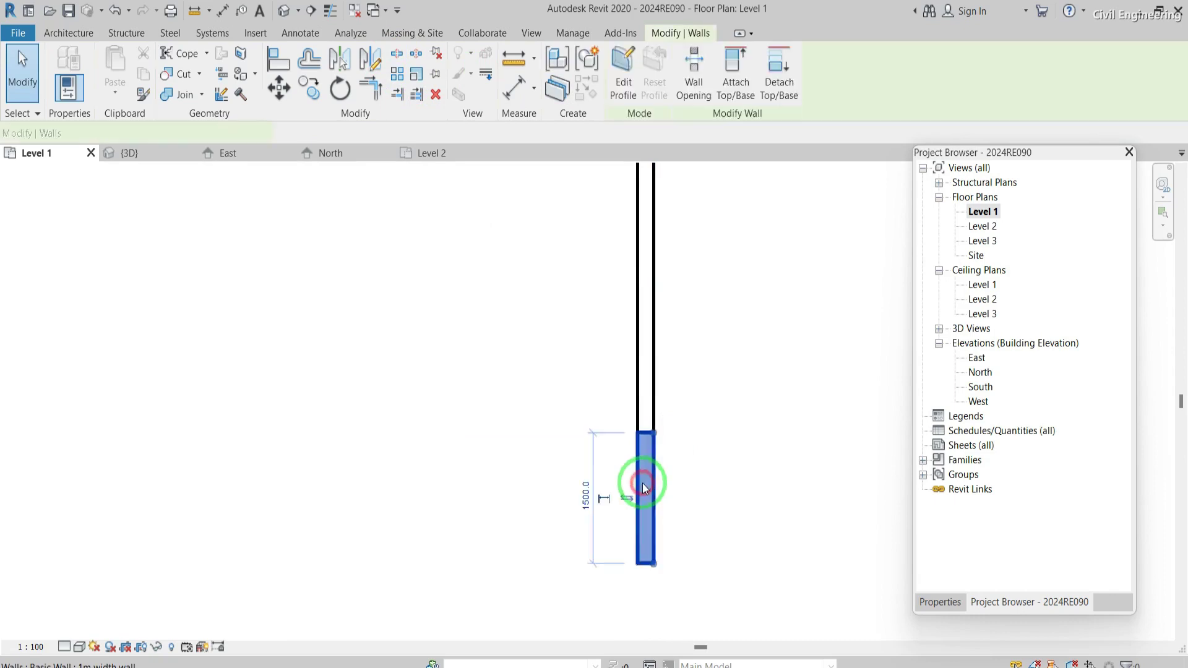
{"action": "mouse_move", "coordinate": [642, 483]}
{"action": "left_mouse_down"}
{"action": "mouse_move", "coordinate": [643, 513]}
{"action": "mouse_move", "coordinate": [644, 504]}
{"action": "left_mouse_up"}
{"action": "left_click", "coordinate": [671, 495]}
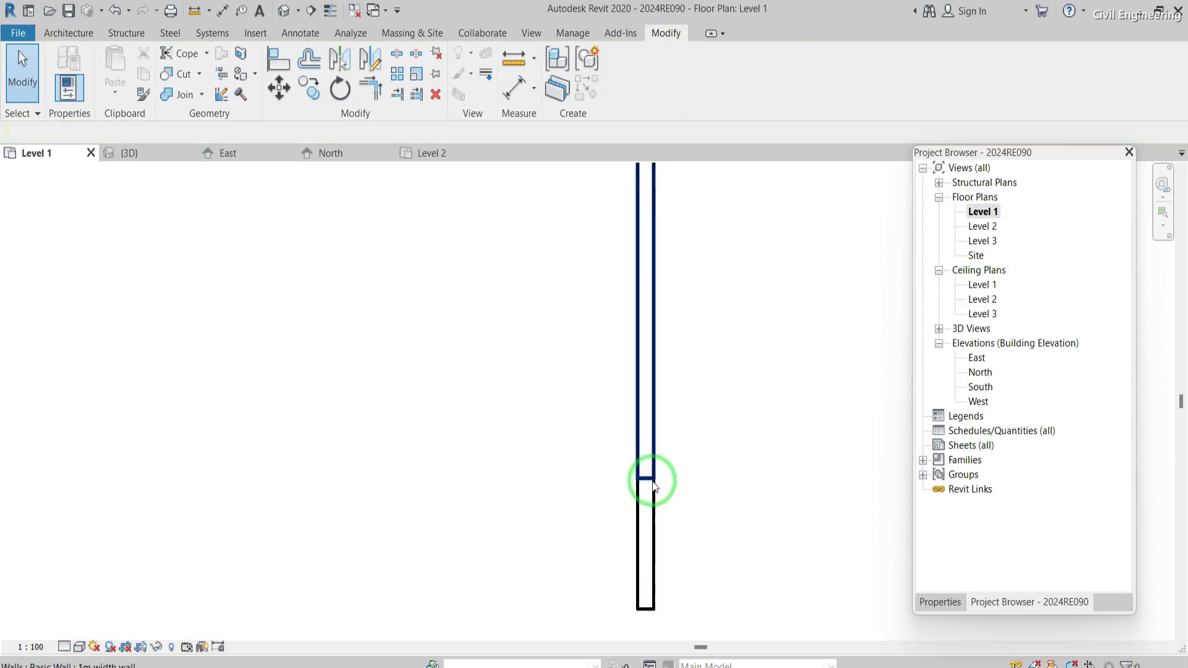
Cut a 25.4 gapped joint across the wall with Split with Gap, then view it in 3D
{"action": "scroll", "coordinate": [651, 485], "scroll_direction": "up", "scroll_amount": 3}
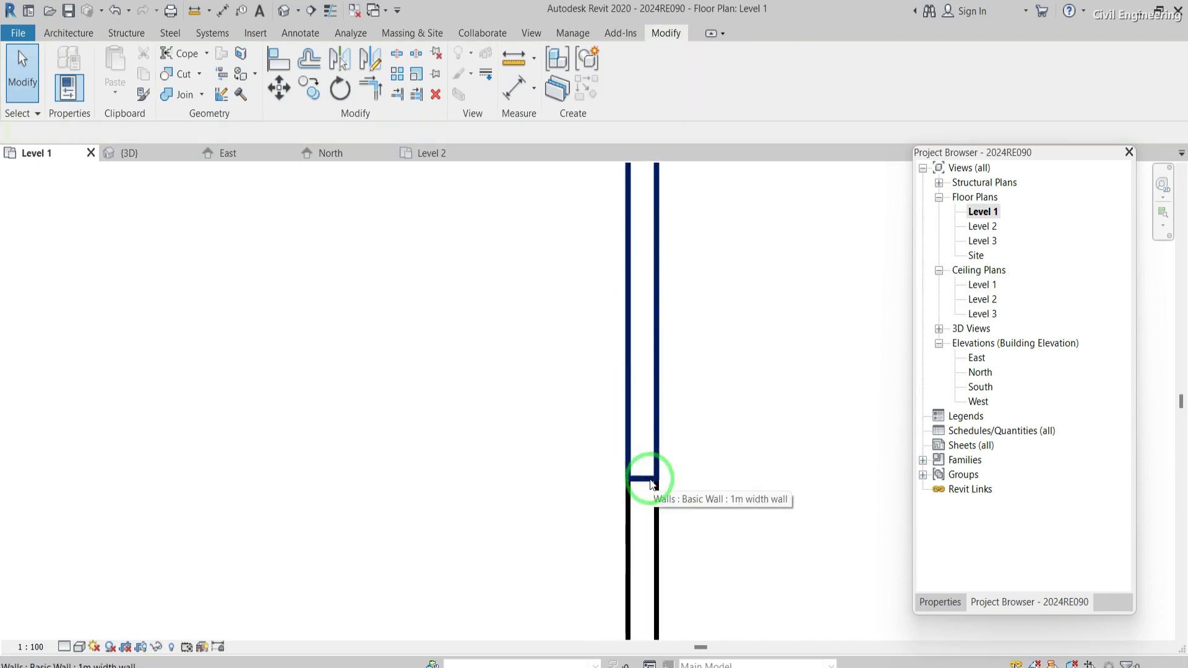
{"action": "left_click", "coordinate": [416, 53]}
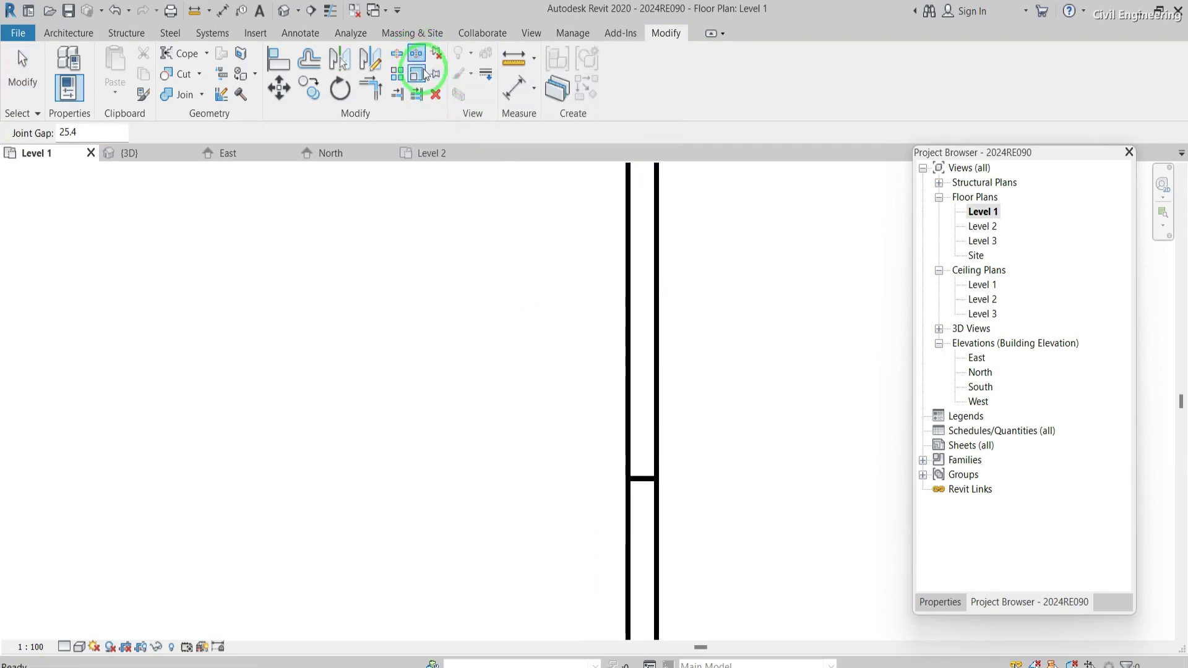
{"action": "left_click", "coordinate": [647, 341]}
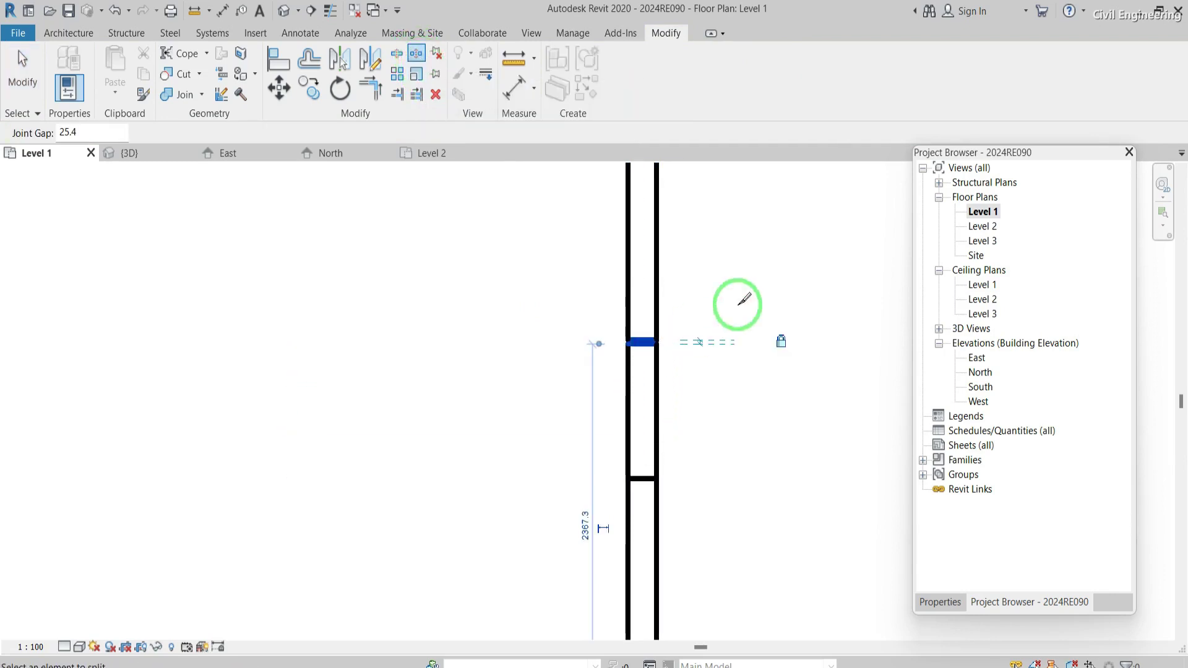
{"action": "key", "text": "Escape"}
{"action": "left_click", "coordinate": [656, 383]}
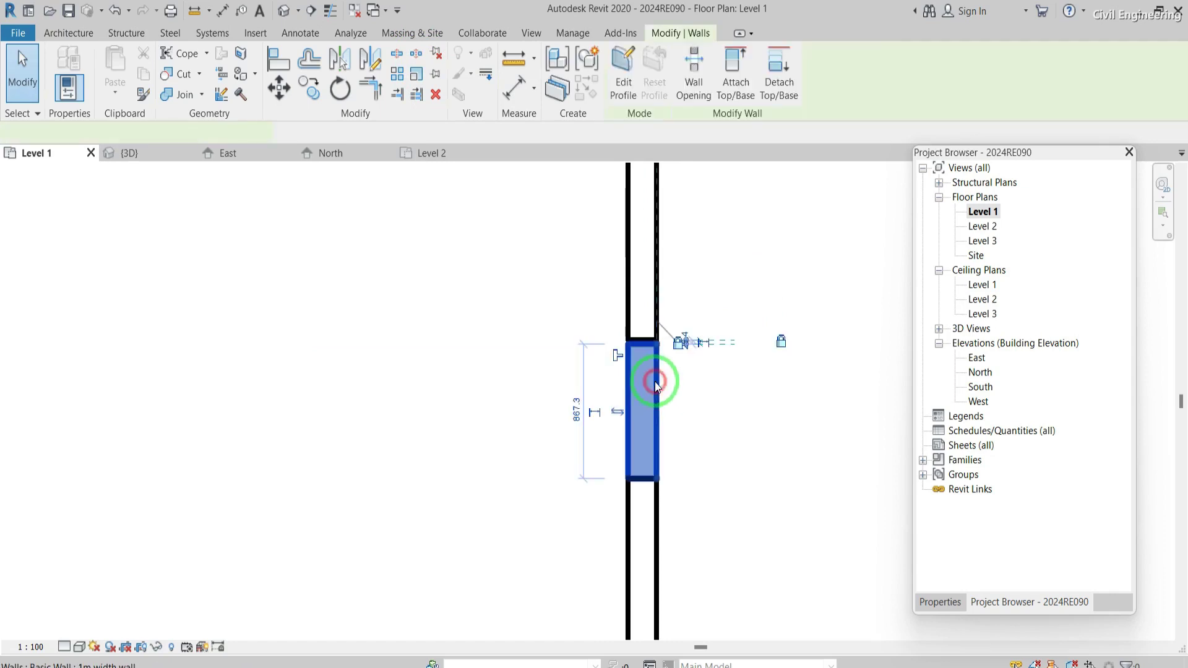
{"action": "middle_click_drag", "start_coordinate": [650, 363], "coordinate": [647, 411]}
{"action": "scroll", "coordinate": [647, 410], "scroll_direction": "up", "scroll_amount": 1}
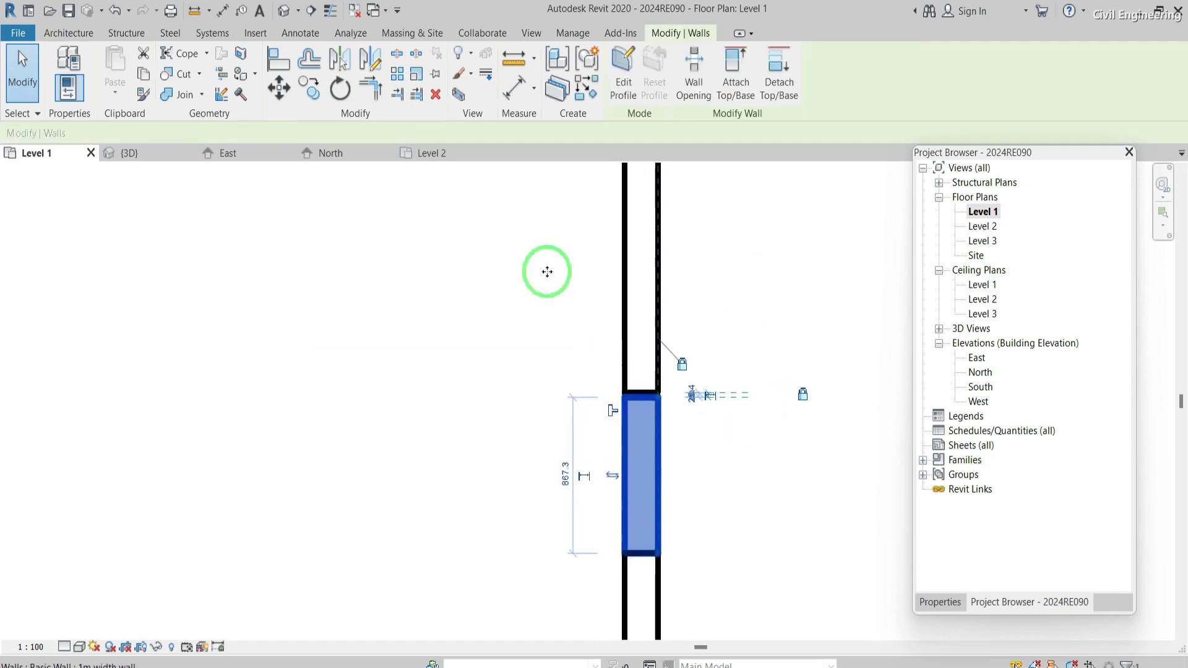
{"action": "left_click", "coordinate": [284, 11]}
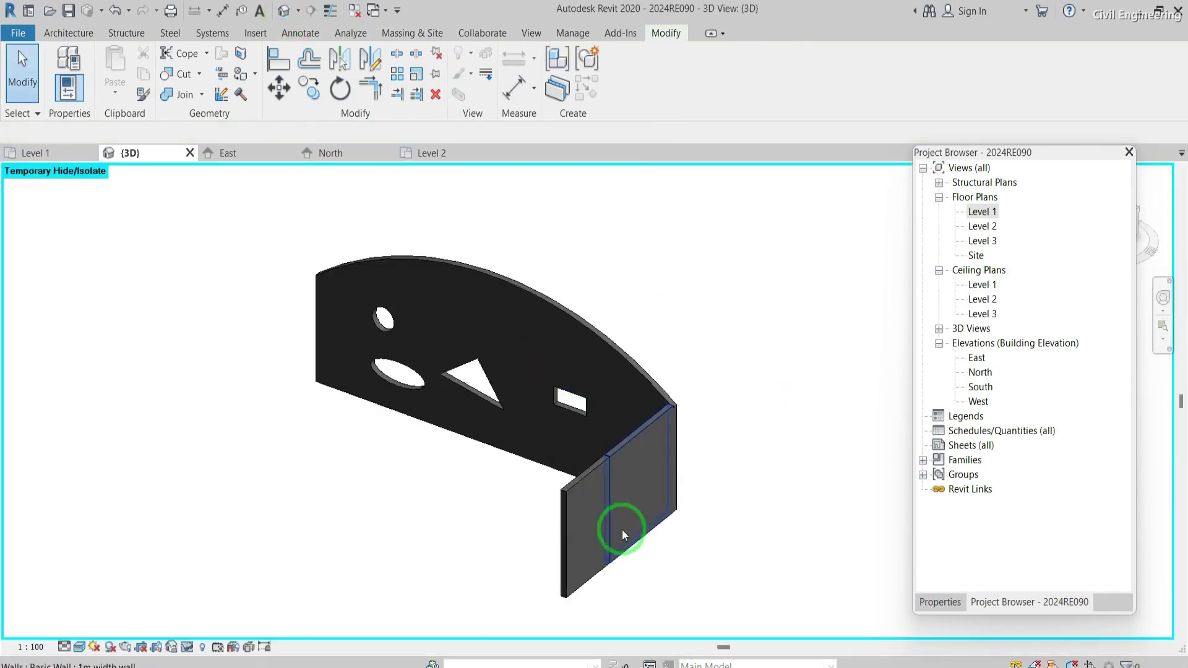
Delete the narrow wall piece between the splits in 3D, then return to the Level 1 plan
{"action": "scroll", "coordinate": [625, 531], "scroll_direction": "up", "scroll_amount": 4}
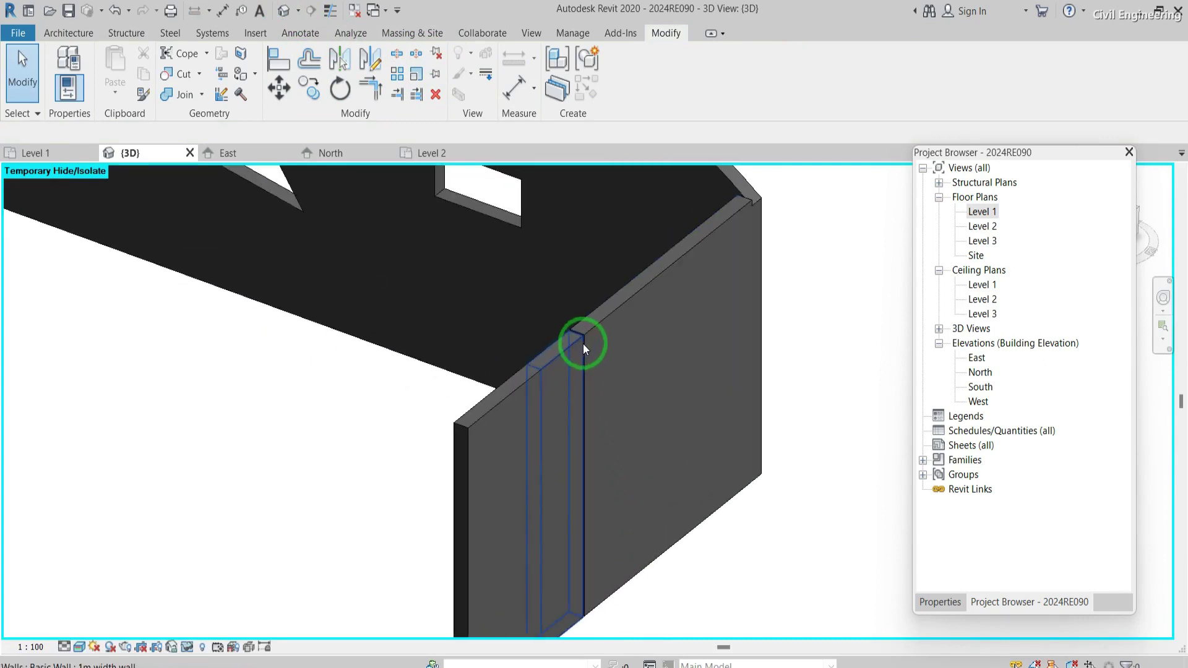
{"action": "scroll", "coordinate": [587, 343], "scroll_direction": "up", "scroll_amount": 3}
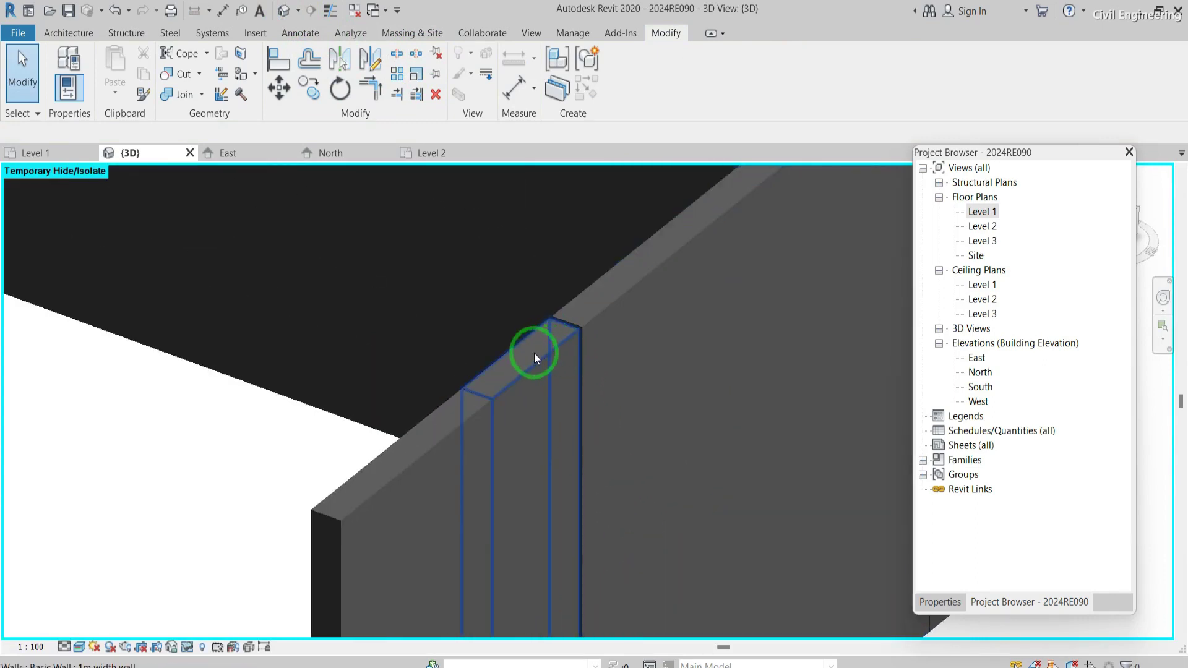
{"action": "left_click", "coordinate": [521, 366]}
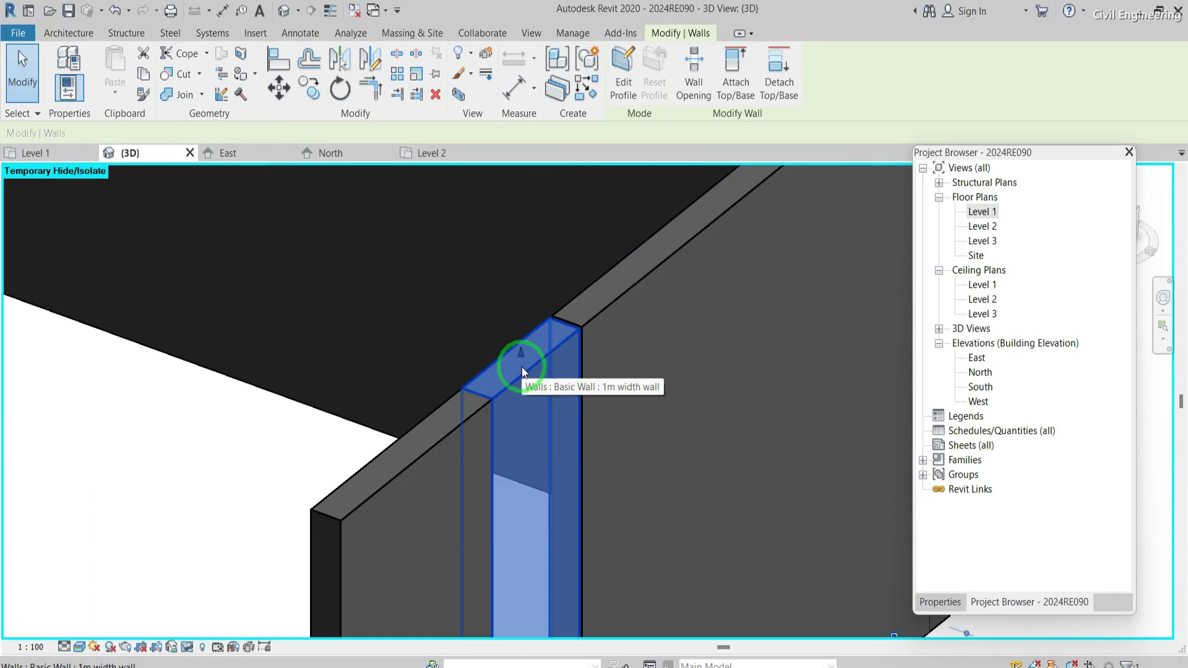
{"action": "key", "text": "Delete"}
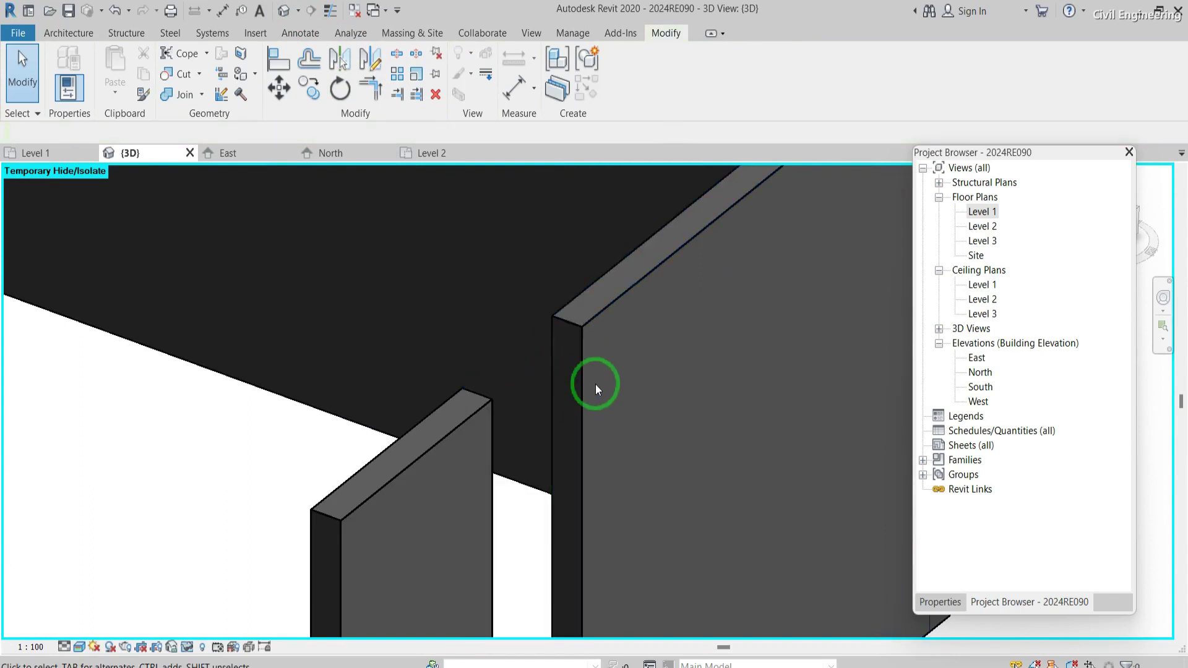
{"action": "scroll", "coordinate": [595, 384], "scroll_direction": "down", "scroll_amount": 4}
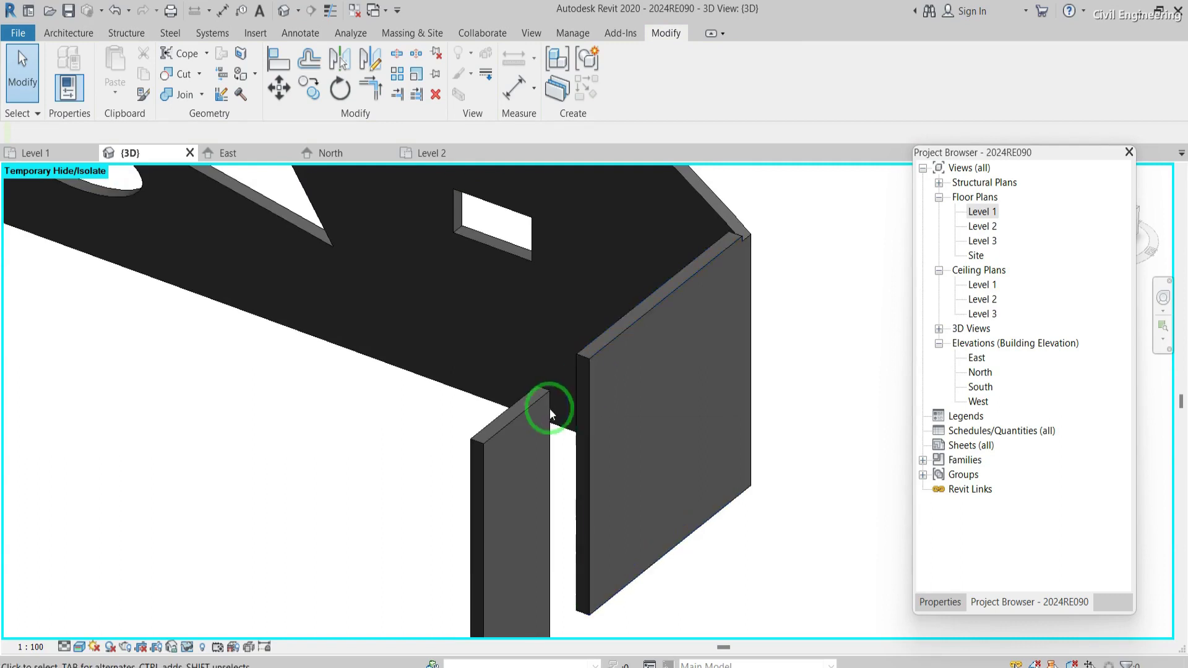
{"action": "double_click", "coordinate": [984, 212]}
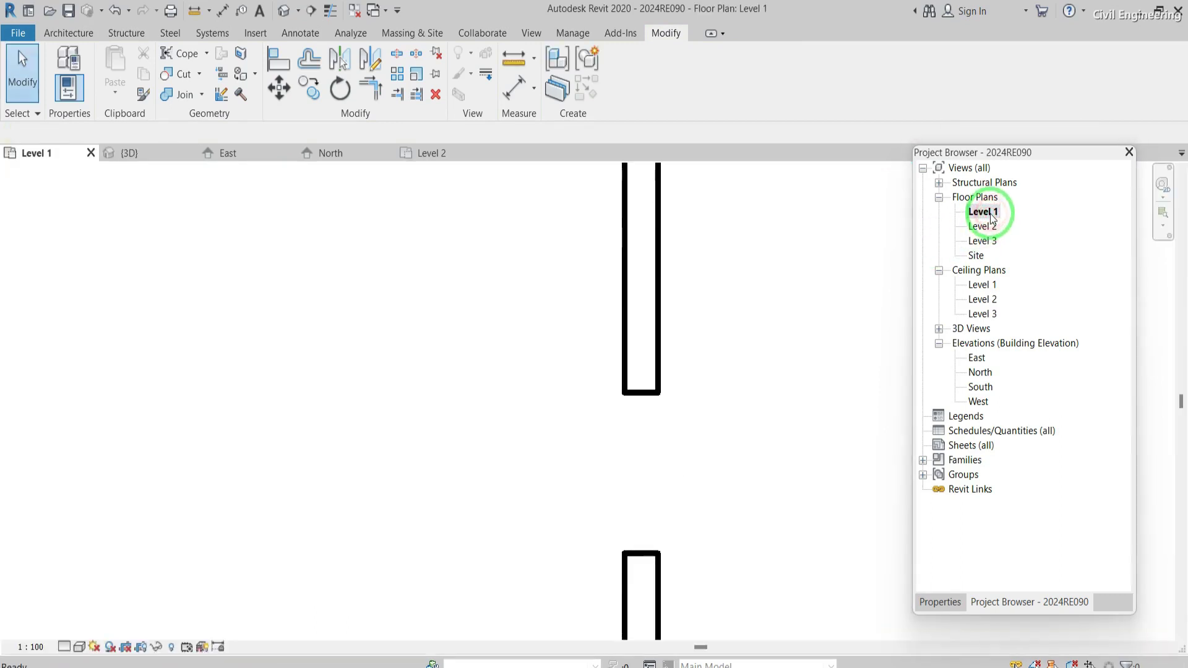
Start the Wall tool and bring up the new wall's properties
{"action": "scroll", "coordinate": [544, 424], "scroll_direction": "down", "scroll_amount": 4}
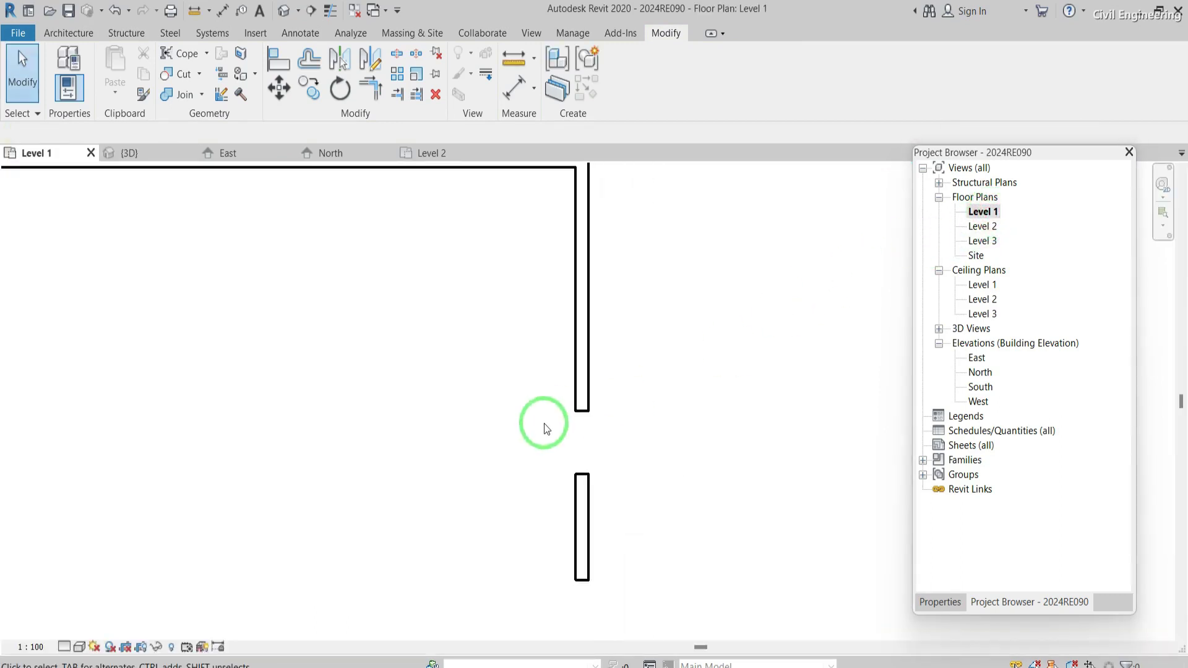
{"action": "left_click", "coordinate": [76, 34]}
{"action": "left_click", "coordinate": [65, 59]}
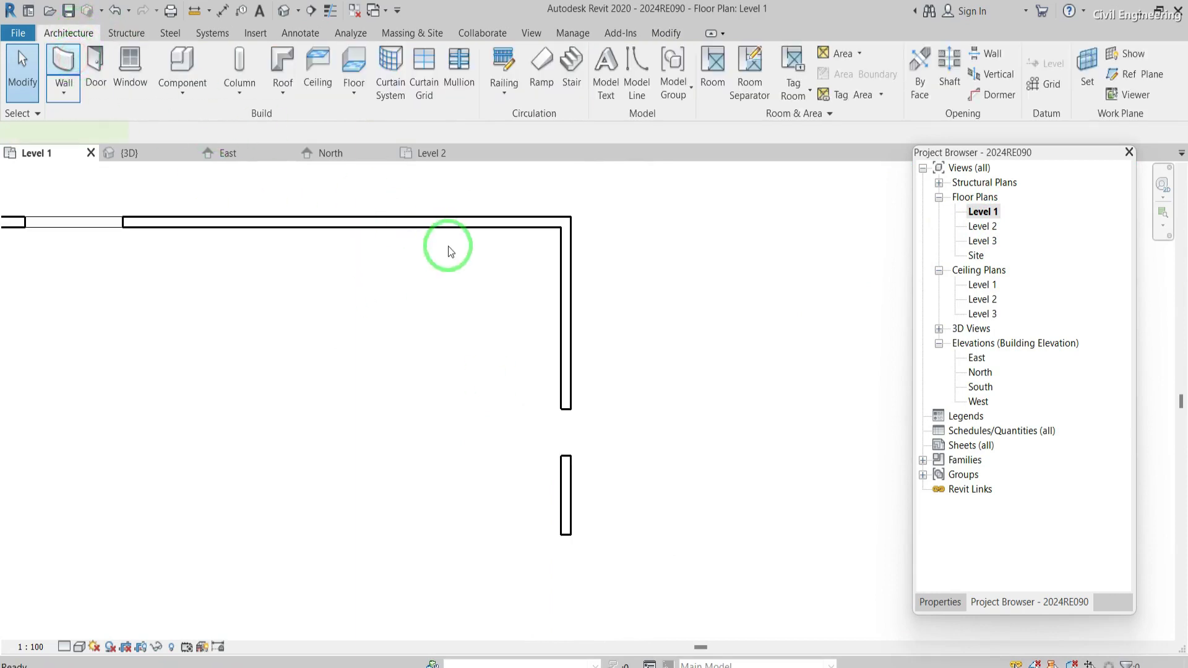
{"action": "scroll", "coordinate": [447, 247], "scroll_direction": "down", "scroll_amount": 2}
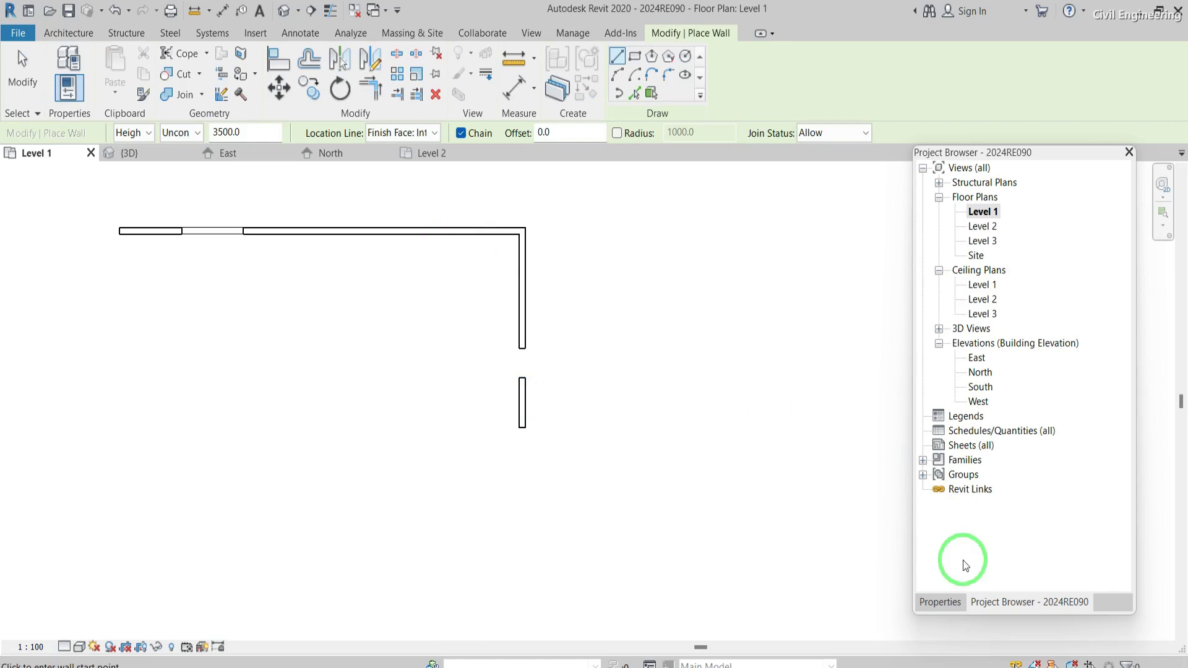
{"action": "left_click", "coordinate": [939, 602]}
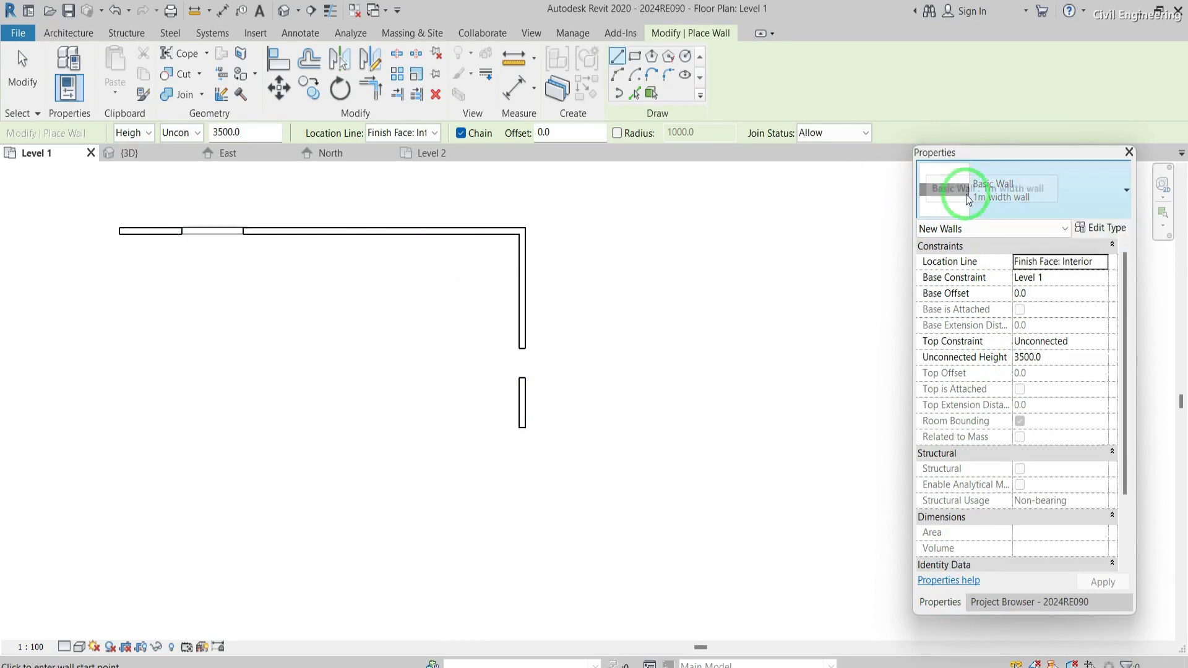
{"action": "left_click", "coordinate": [68, 34]}
{"action": "left_click", "coordinate": [64, 59]}
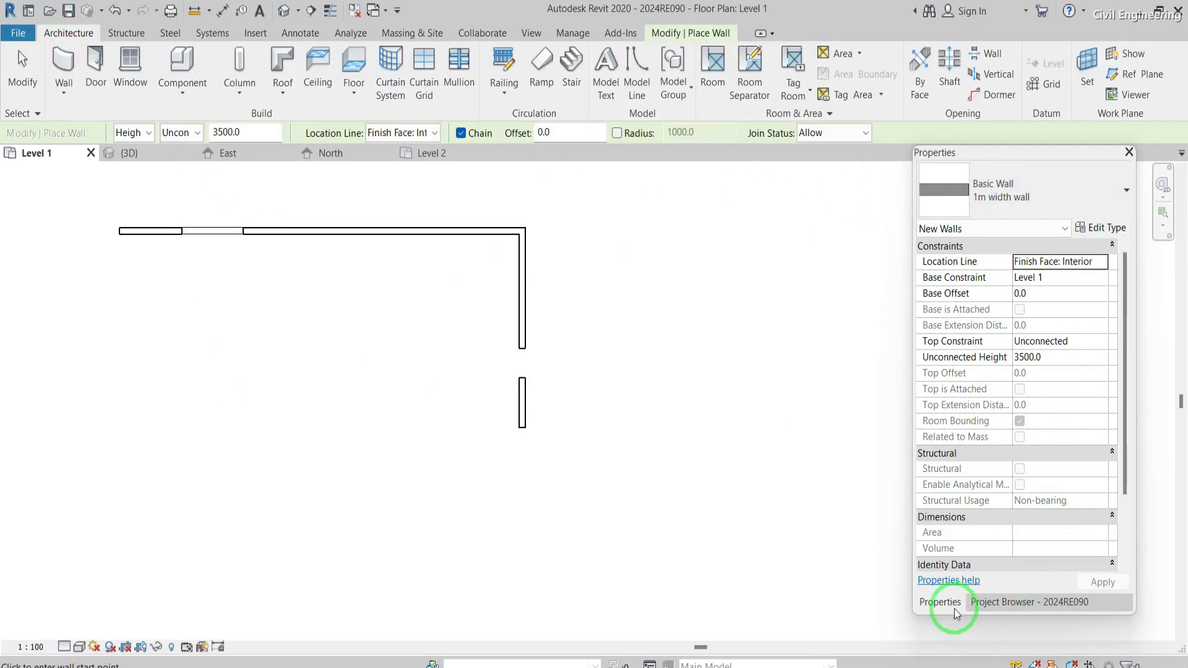
Choose the Exterior - EIFS on Mtl Stud wall type from the type selector
{"action": "left_click", "coordinate": [1002, 195]}
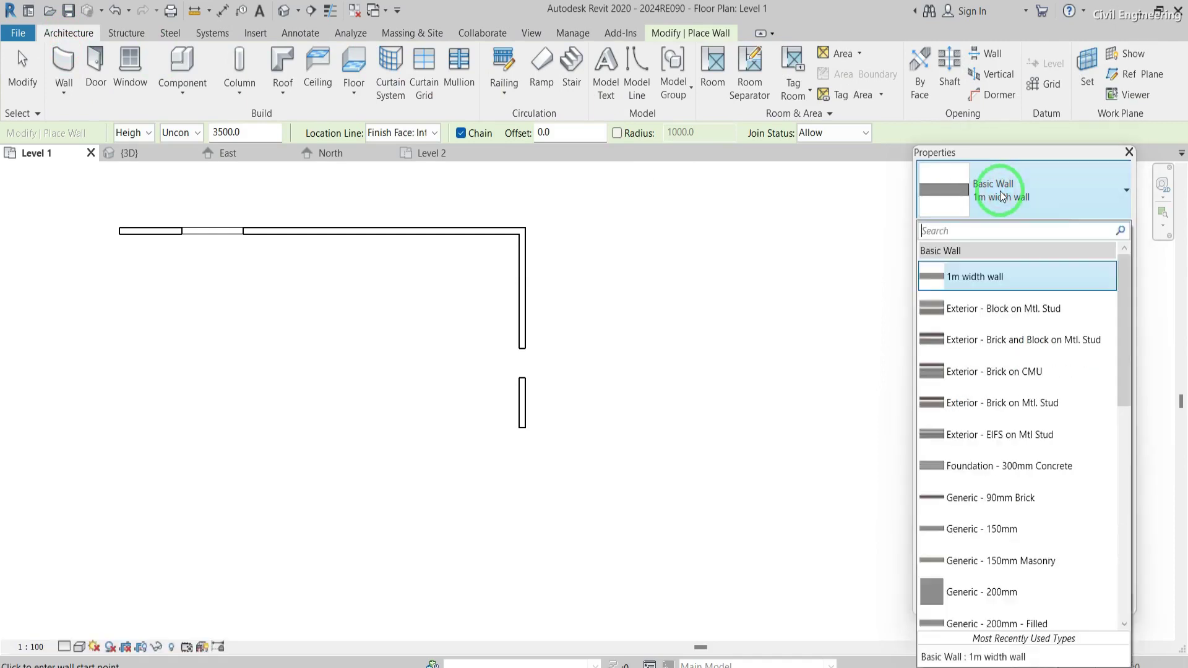
{"action": "left_click", "coordinate": [1002, 194]}
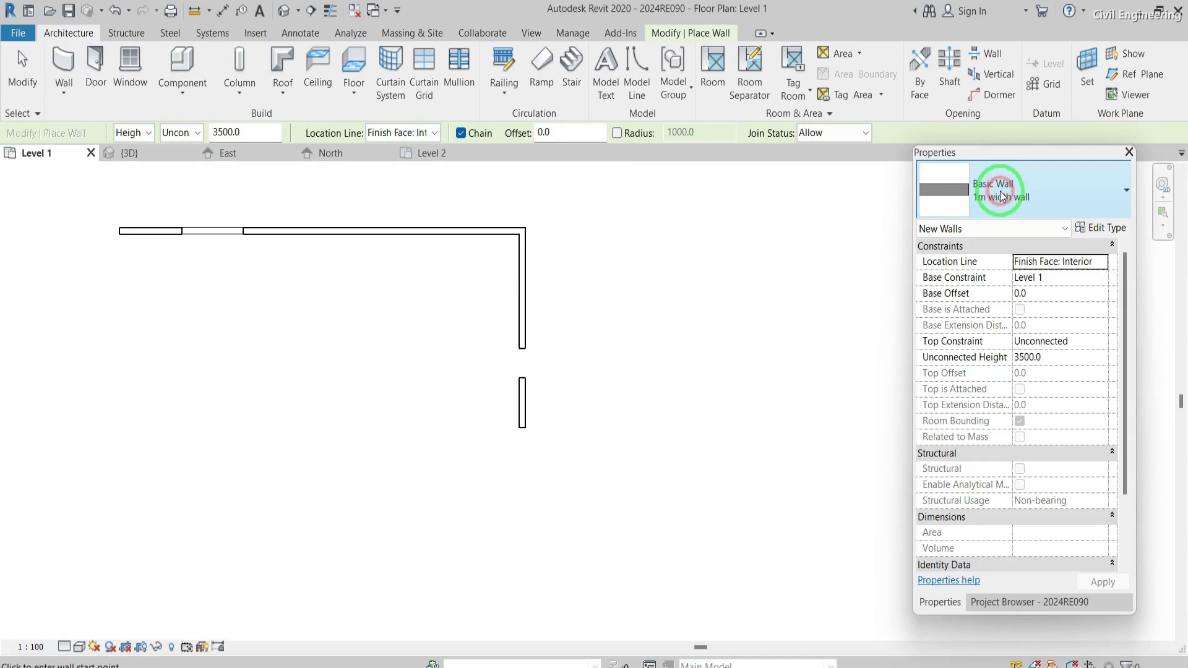
{"action": "left_click", "coordinate": [1002, 195]}
{"action": "scroll", "coordinate": [1007, 441], "scroll_direction": "down", "scroll_amount": 6}
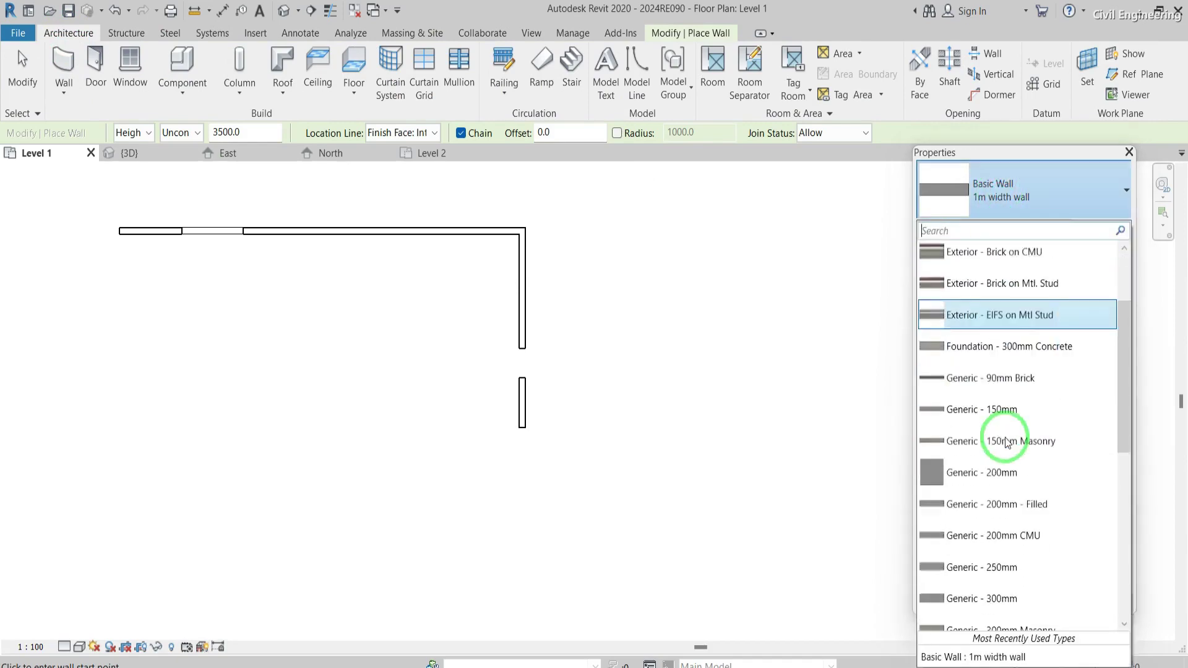
{"action": "scroll", "coordinate": [1007, 441], "scroll_direction": "up", "scroll_amount": 6}
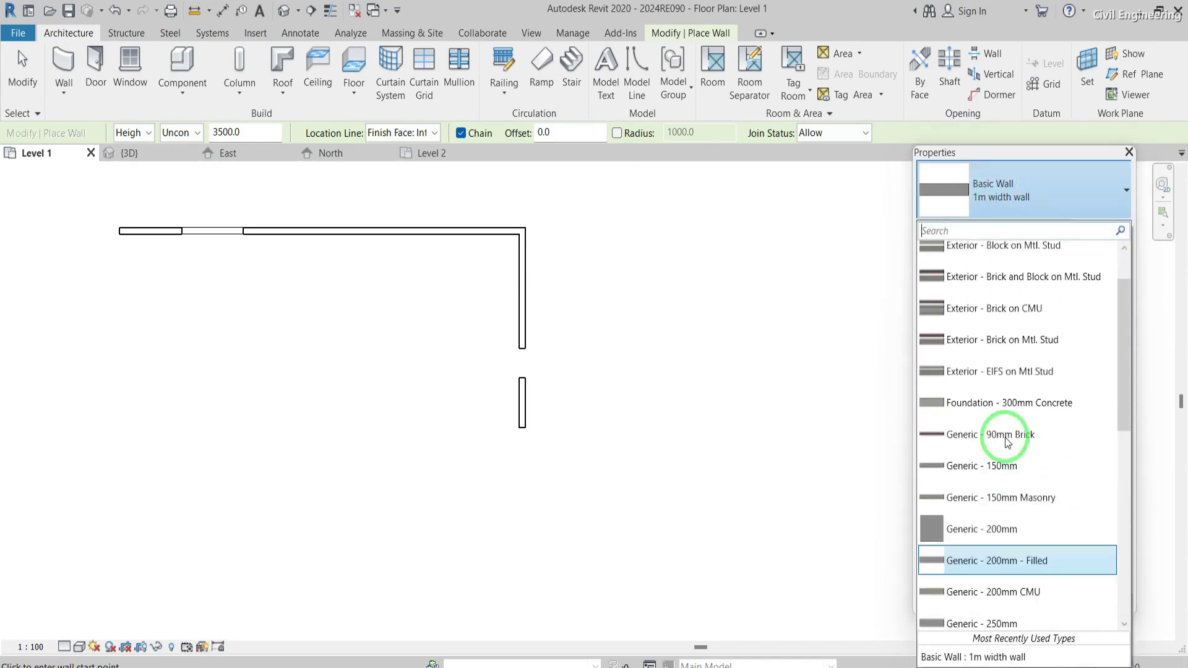
{"action": "mouse_move", "coordinate": [1007, 441]}
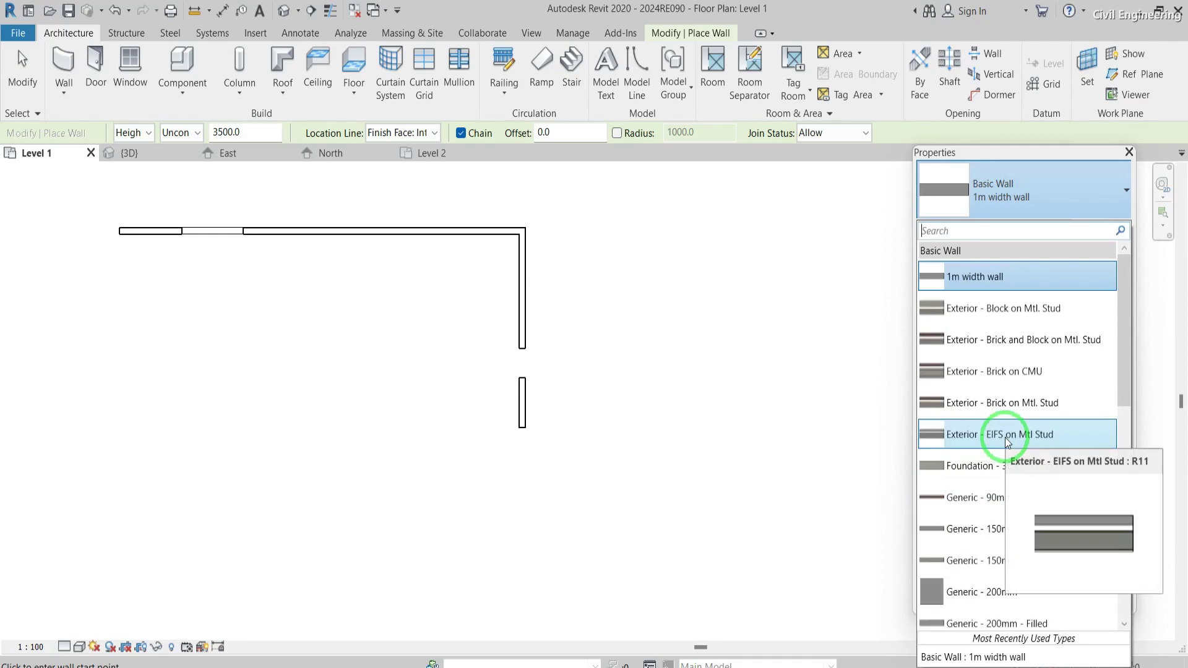
{"action": "scroll", "coordinate": [1007, 441], "scroll_direction": "down", "scroll_amount": 5}
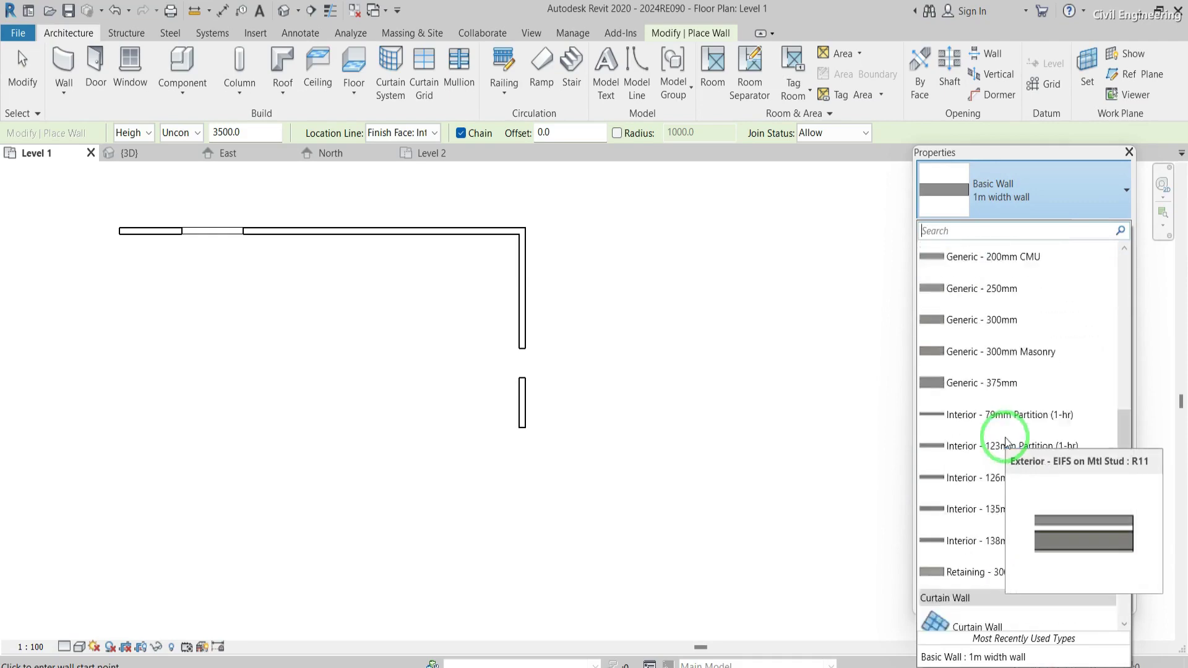
{"action": "scroll", "coordinate": [1002, 436], "scroll_direction": "up", "scroll_amount": 5}
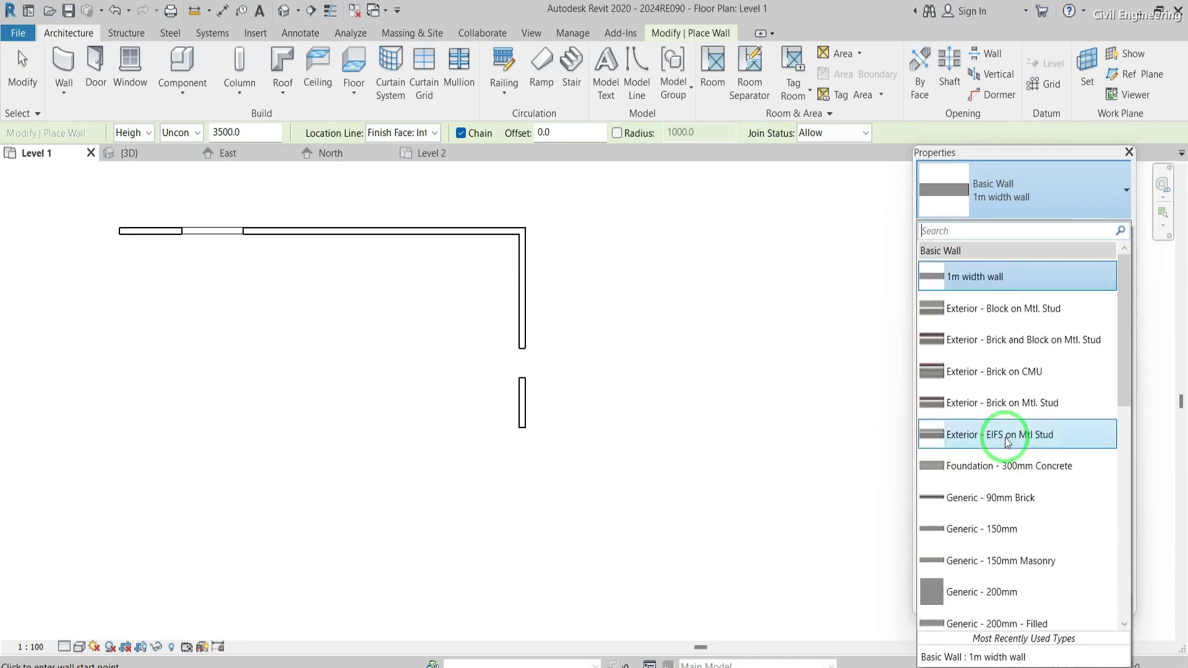
{"action": "left_click", "coordinate": [968, 439]}
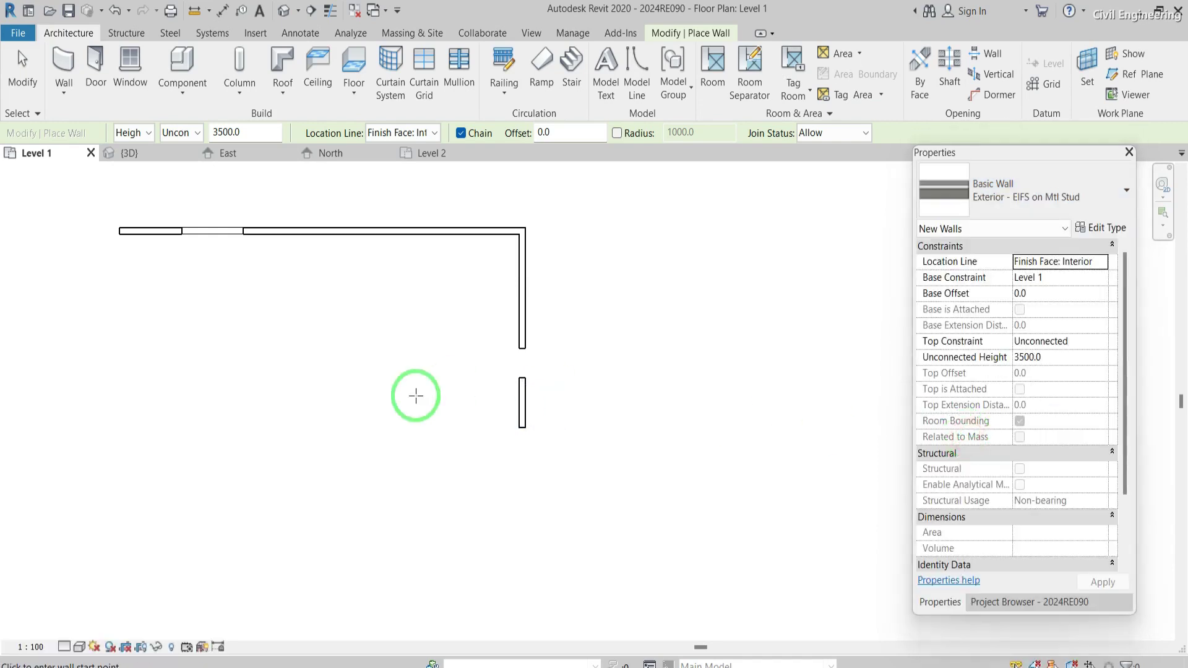
Draw a horizontal EIFS wall, about 4100 long, below the existing walls
{"action": "left_click", "coordinate": [156, 399]}
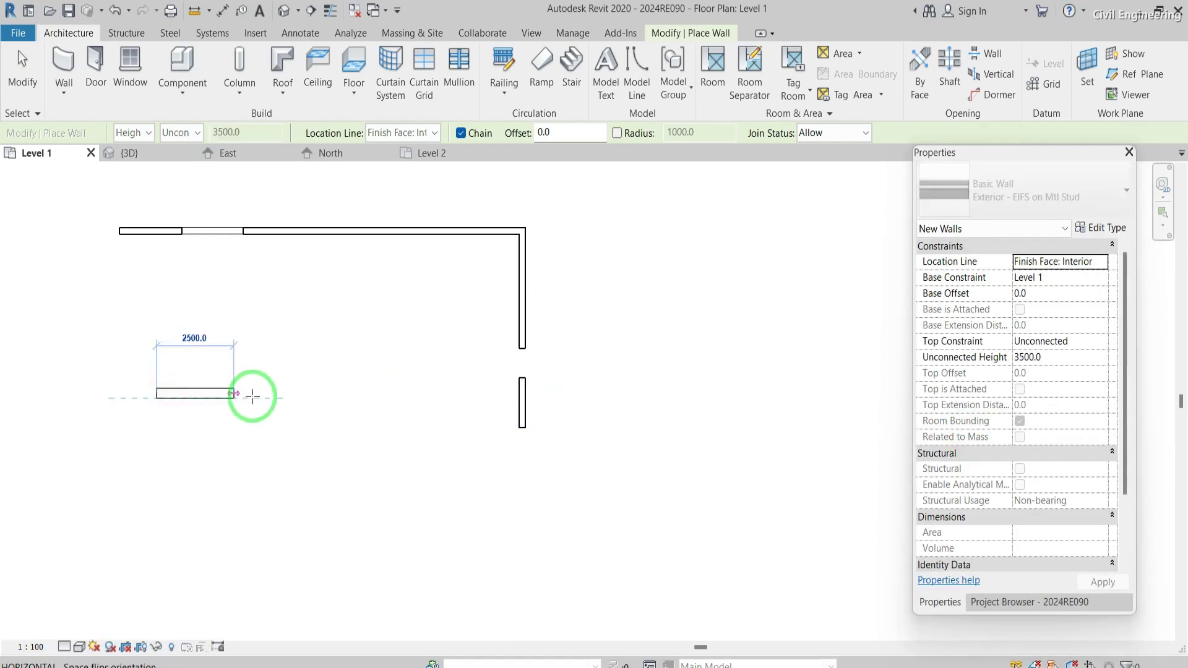
{"action": "left_click", "coordinate": [282, 398]}
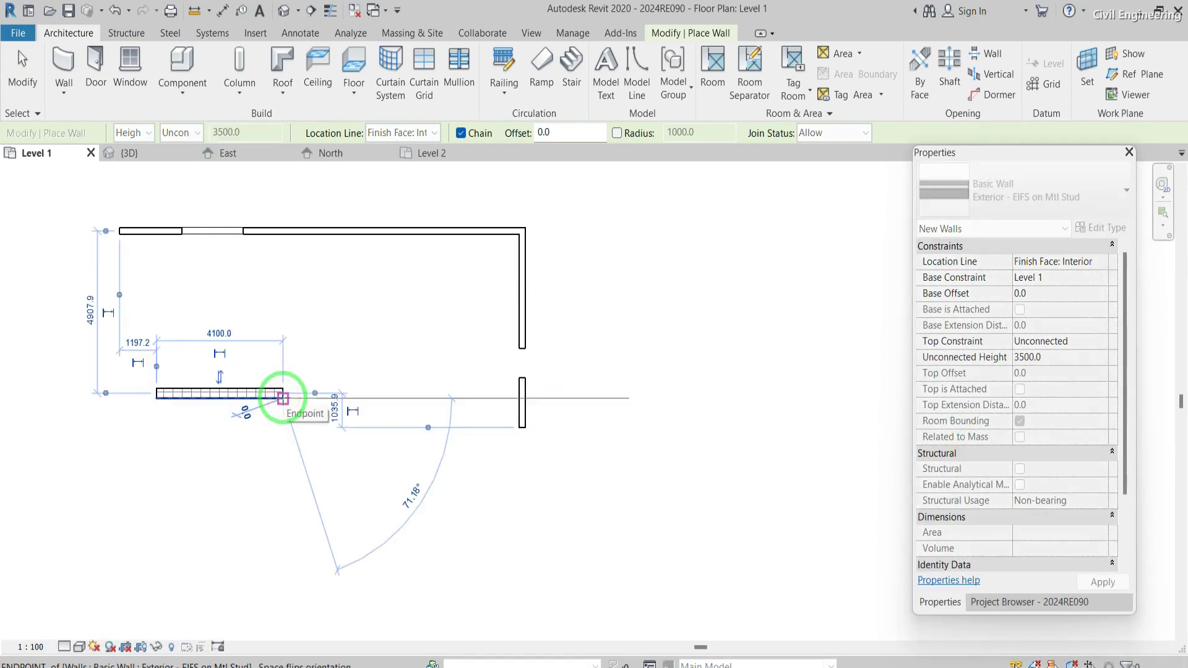
{"action": "key", "text": "Escape"}
{"action": "key", "text": "Escape"}
{"action": "scroll", "coordinate": [198, 398], "scroll_direction": "up", "scroll_amount": 2}
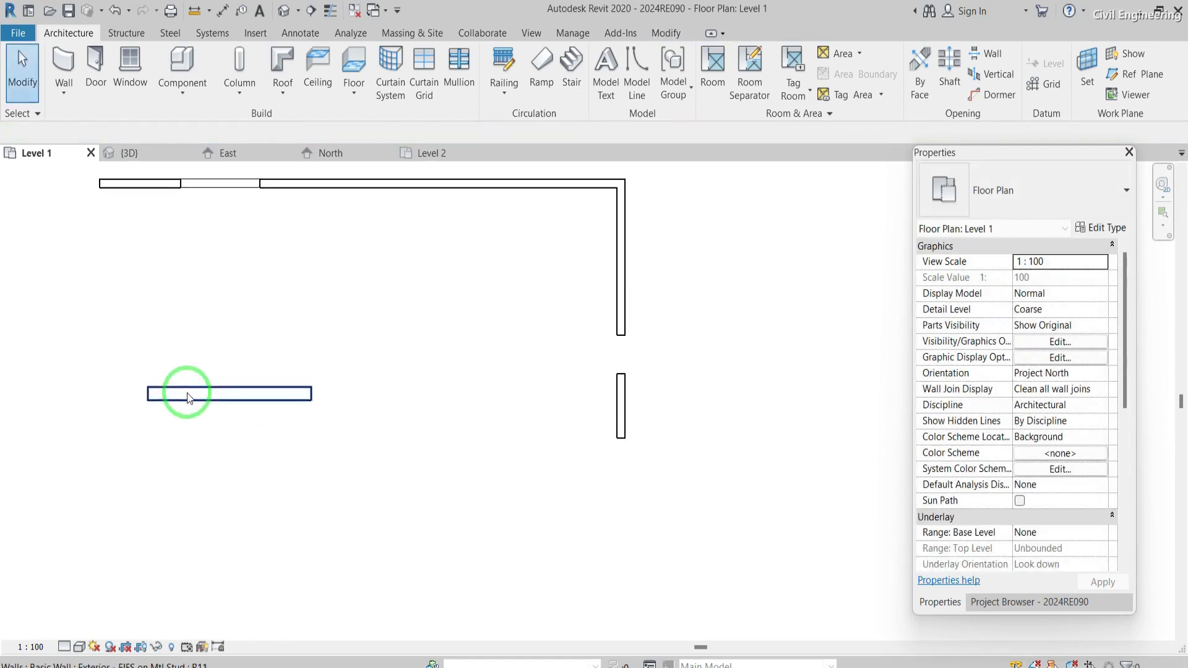
{"action": "scroll", "coordinate": [187, 398], "scroll_direction": "down", "scroll_amount": 1}
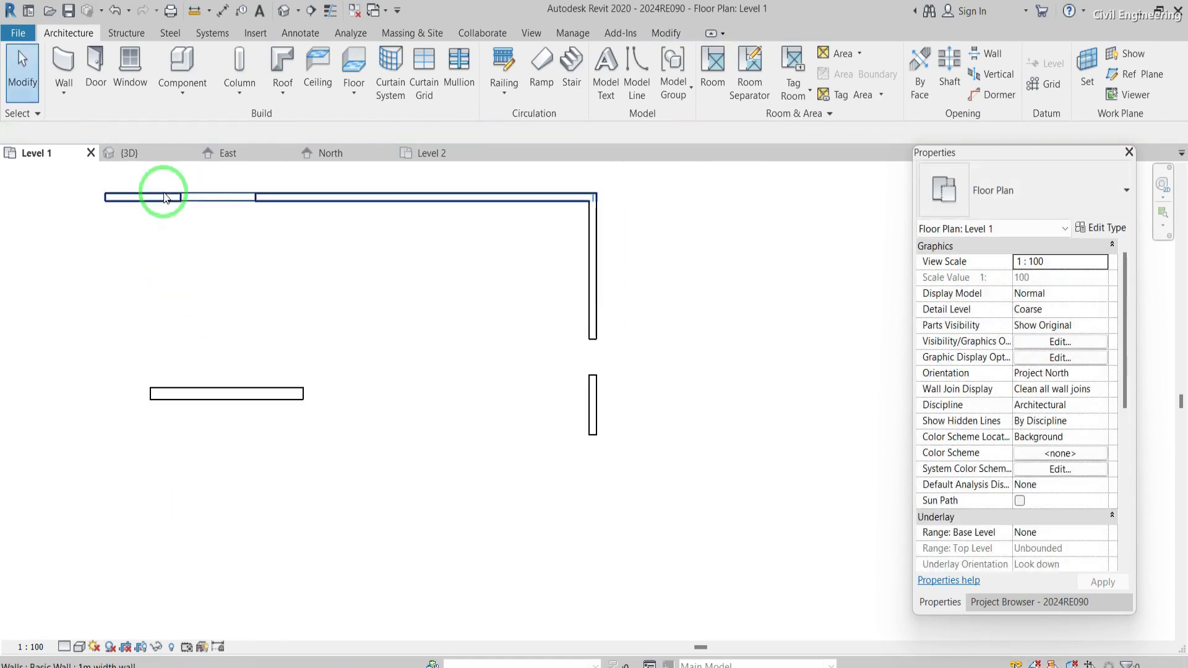
Set the Level 1 plan's detail level to Fine
{"action": "left_click", "coordinate": [81, 648]}
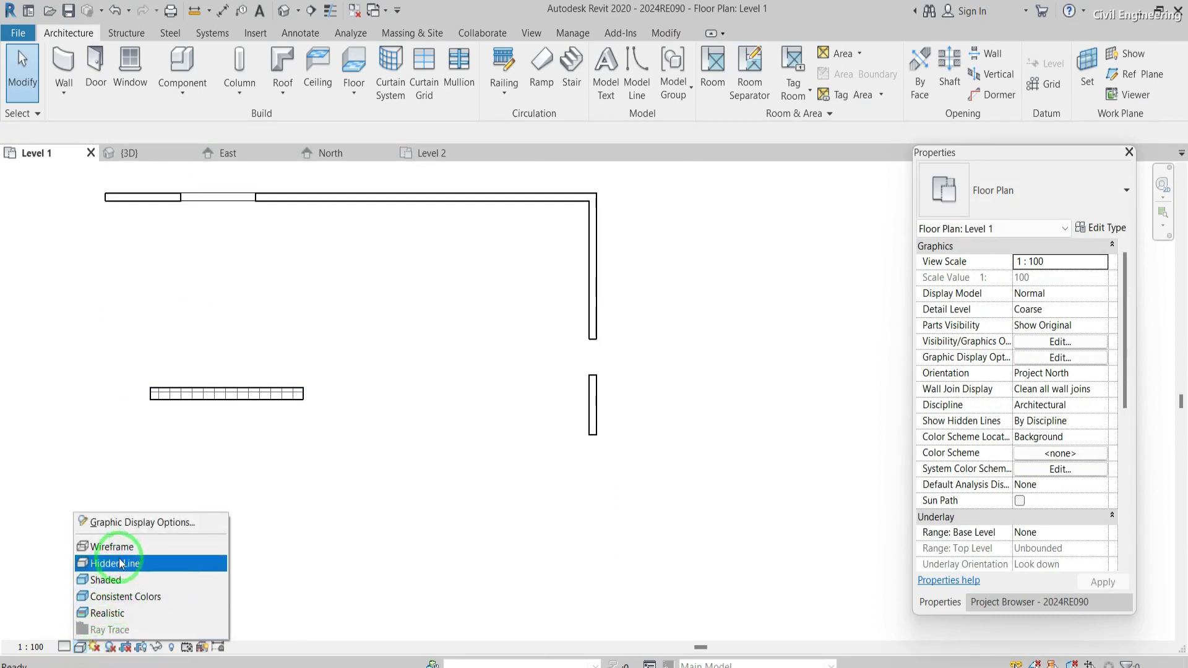
{"action": "left_click", "coordinate": [65, 647]}
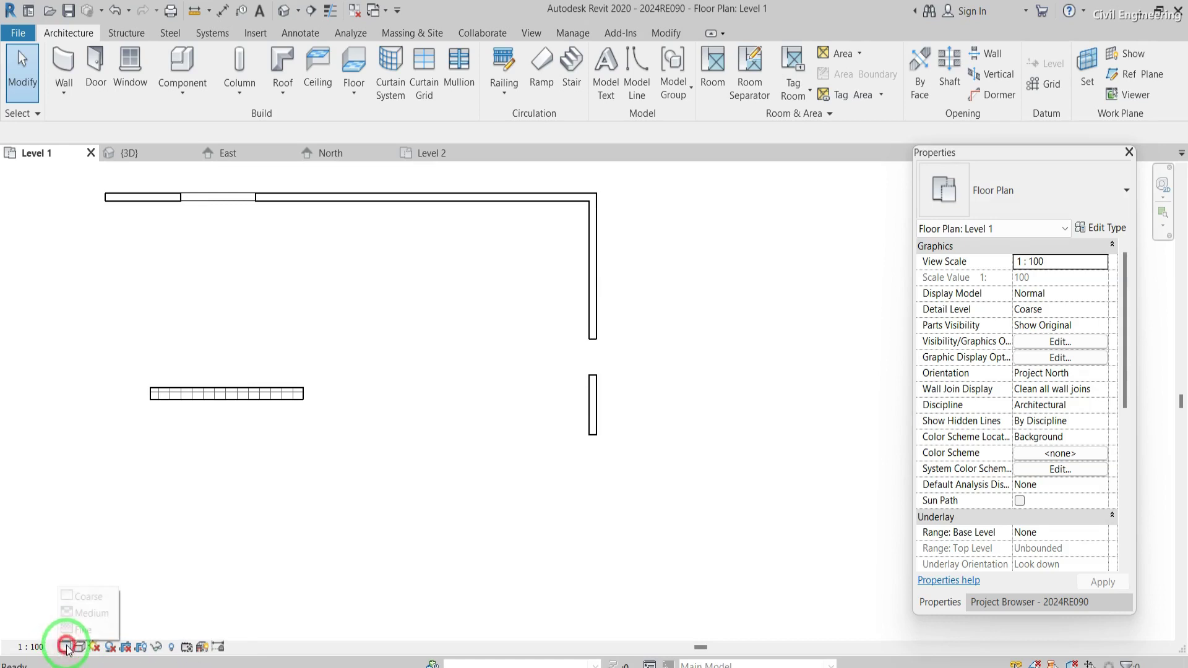
{"action": "left_click", "coordinate": [79, 628]}
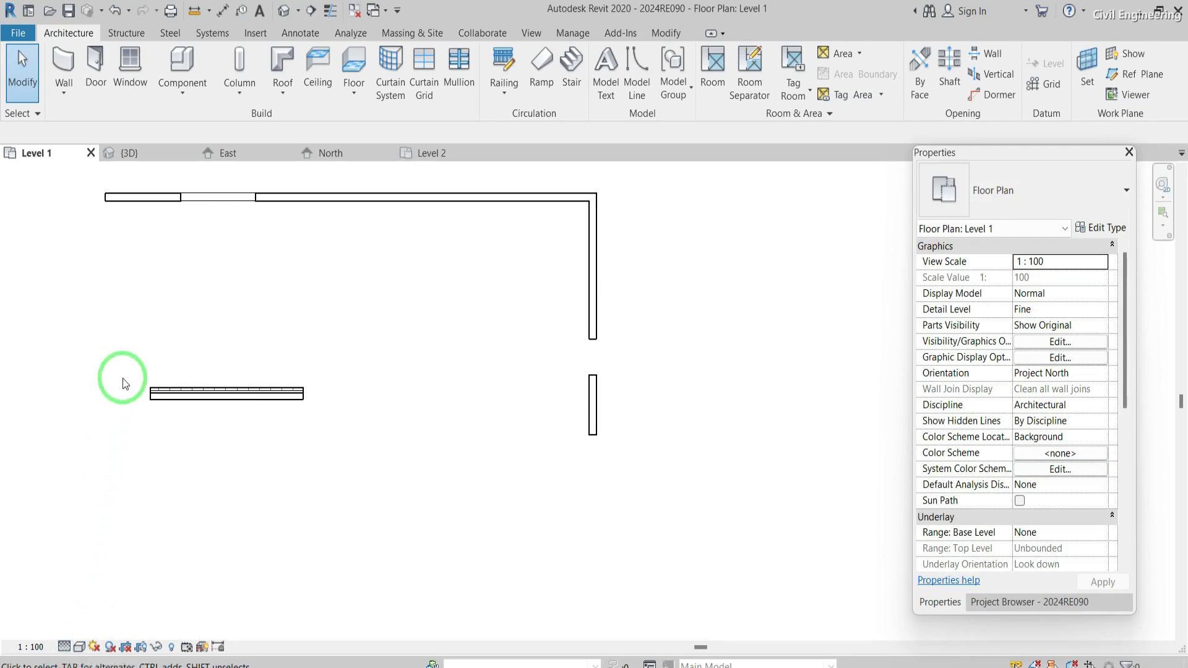
{"action": "scroll", "coordinate": [124, 380], "scroll_direction": "up", "scroll_amount": 2}
{"action": "scroll", "coordinate": [123, 380], "scroll_direction": "up", "scroll_amount": 1}
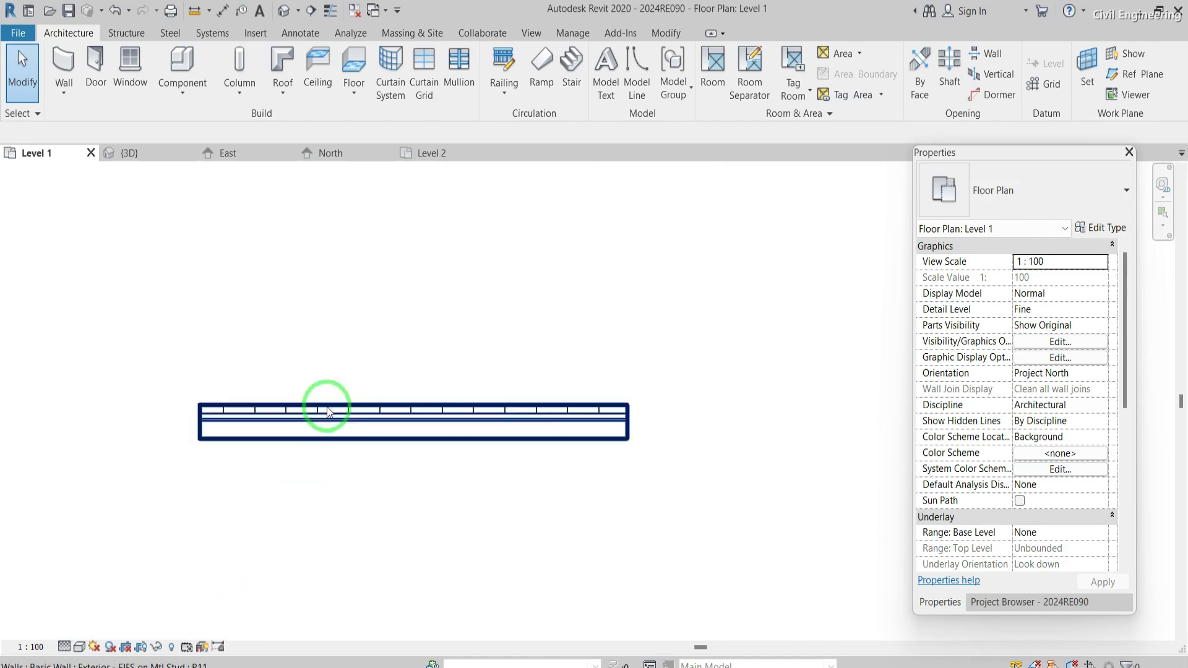
{"action": "scroll", "coordinate": [356, 411], "scroll_direction": "up", "scroll_amount": 1}
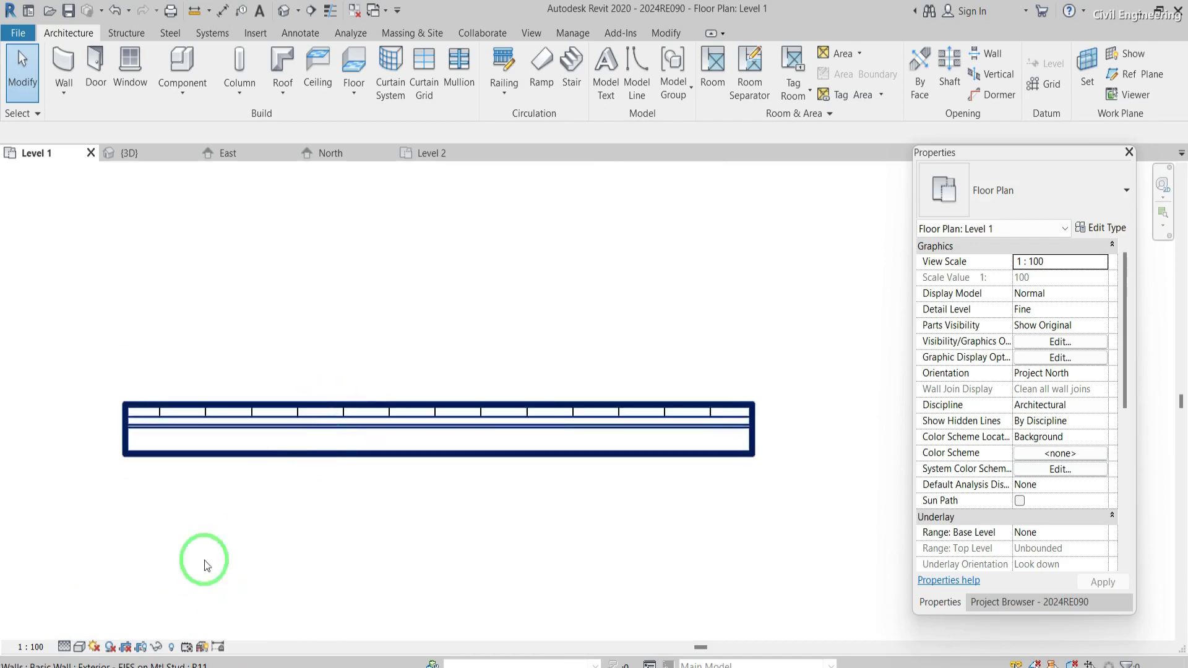
Switch the plan's visual style to Realistic
{"action": "left_click", "coordinate": [79, 647]}
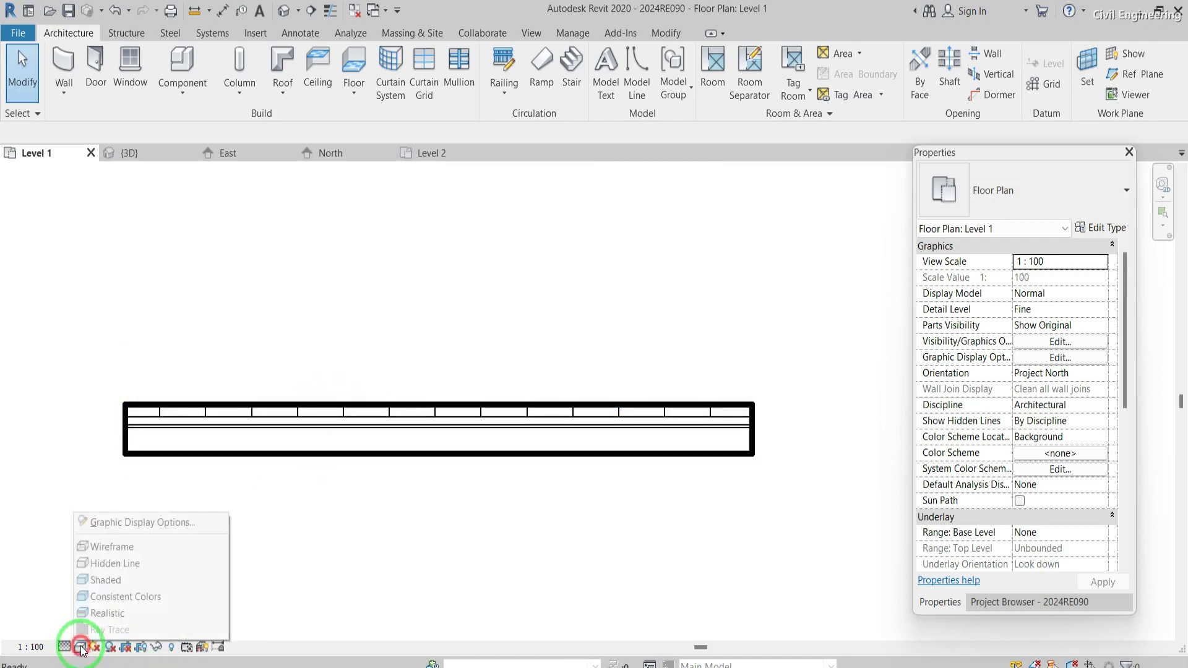
{"action": "left_click", "coordinate": [102, 613]}
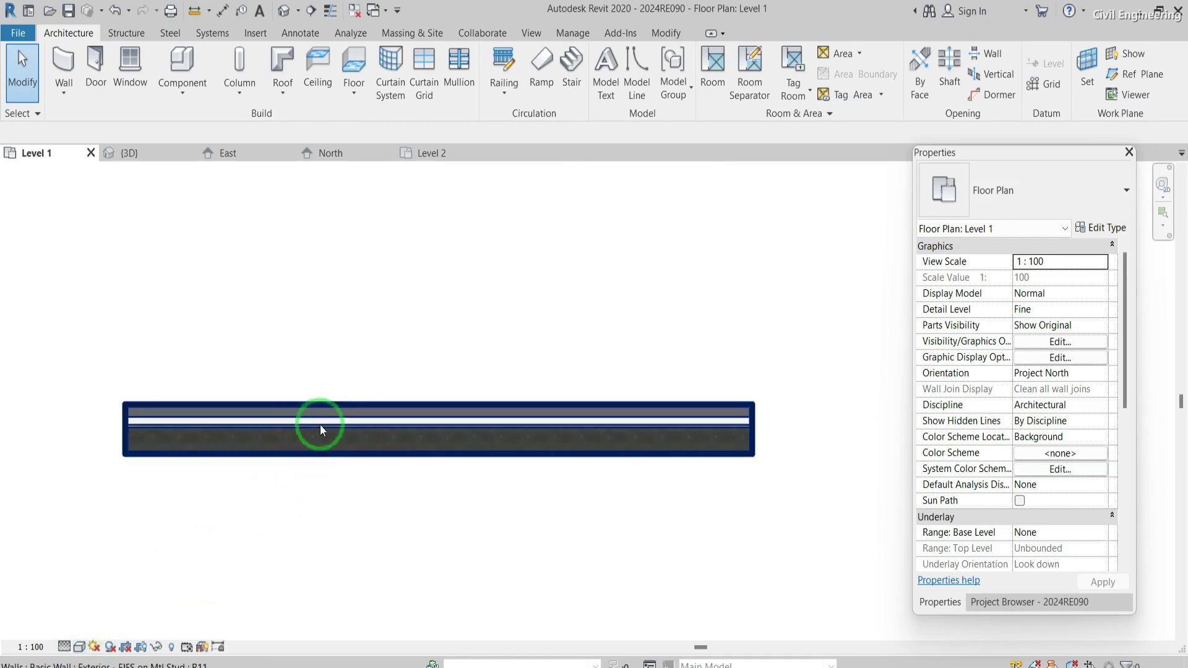
{"action": "scroll", "coordinate": [374, 538], "scroll_direction": "down", "scroll_amount": 3}
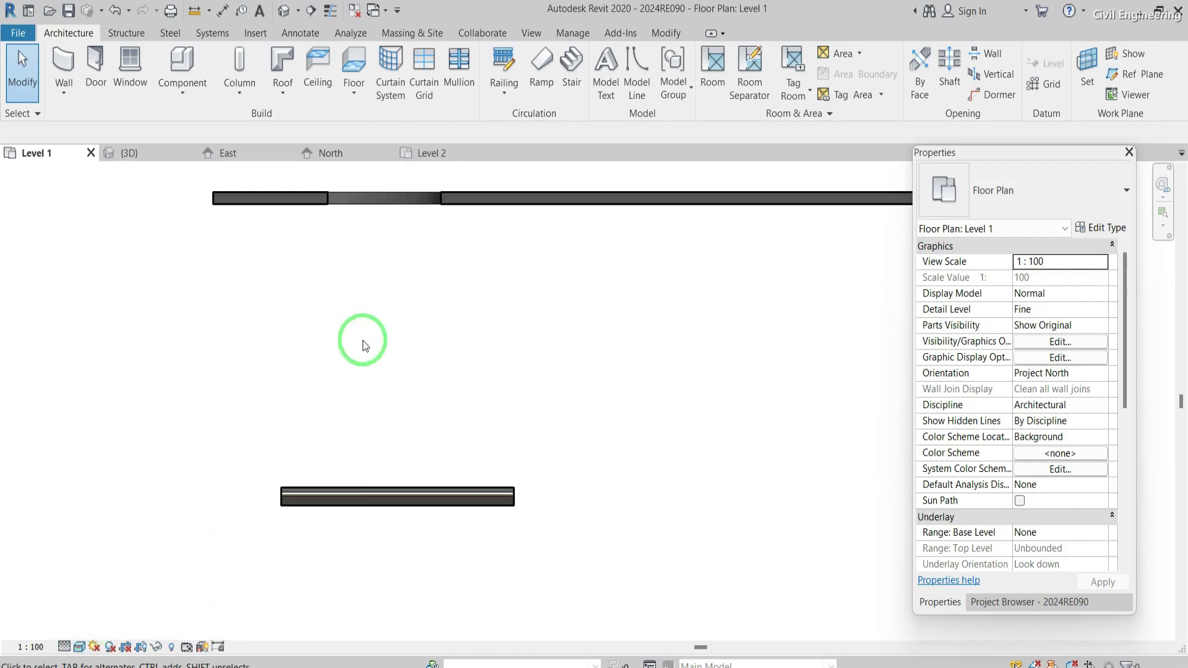
{"action": "scroll", "coordinate": [295, 185], "scroll_direction": "up", "scroll_amount": 1}
{"action": "scroll", "coordinate": [294, 184], "scroll_direction": "up", "scroll_amount": 1}
{"action": "scroll", "coordinate": [294, 184], "scroll_direction": "down", "scroll_amount": 2}
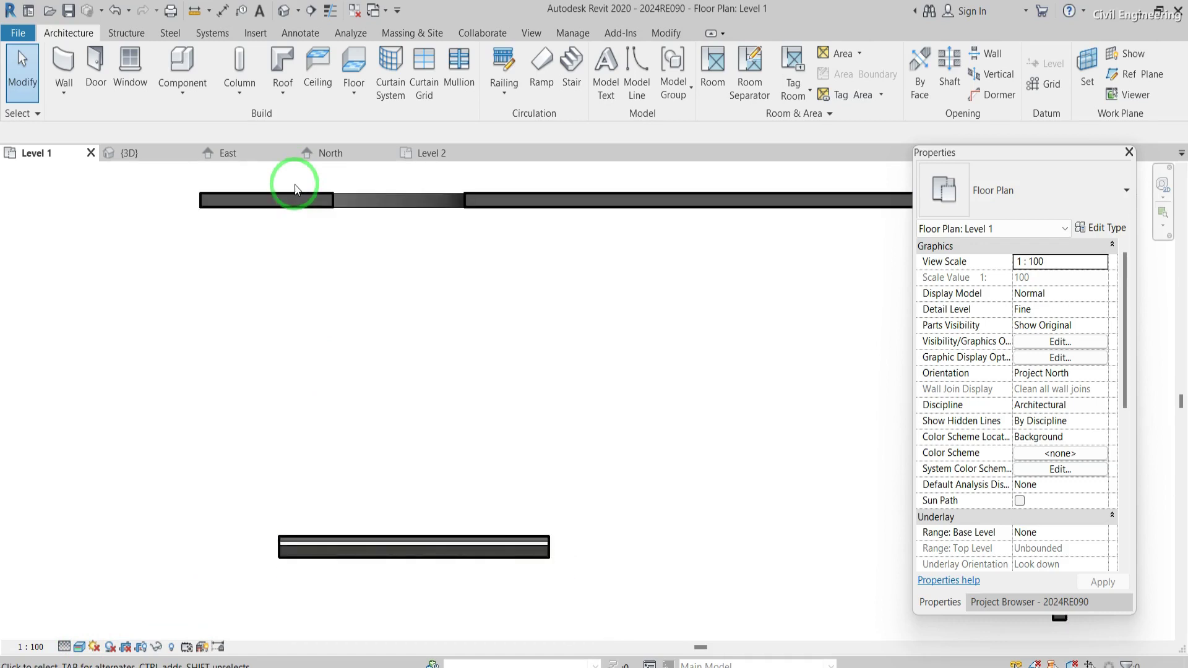
Start a wall and open Type Properties of Exterior - EIFS on Mtl Stud, showing 302.0 width
{"action": "left_click", "coordinate": [67, 64]}
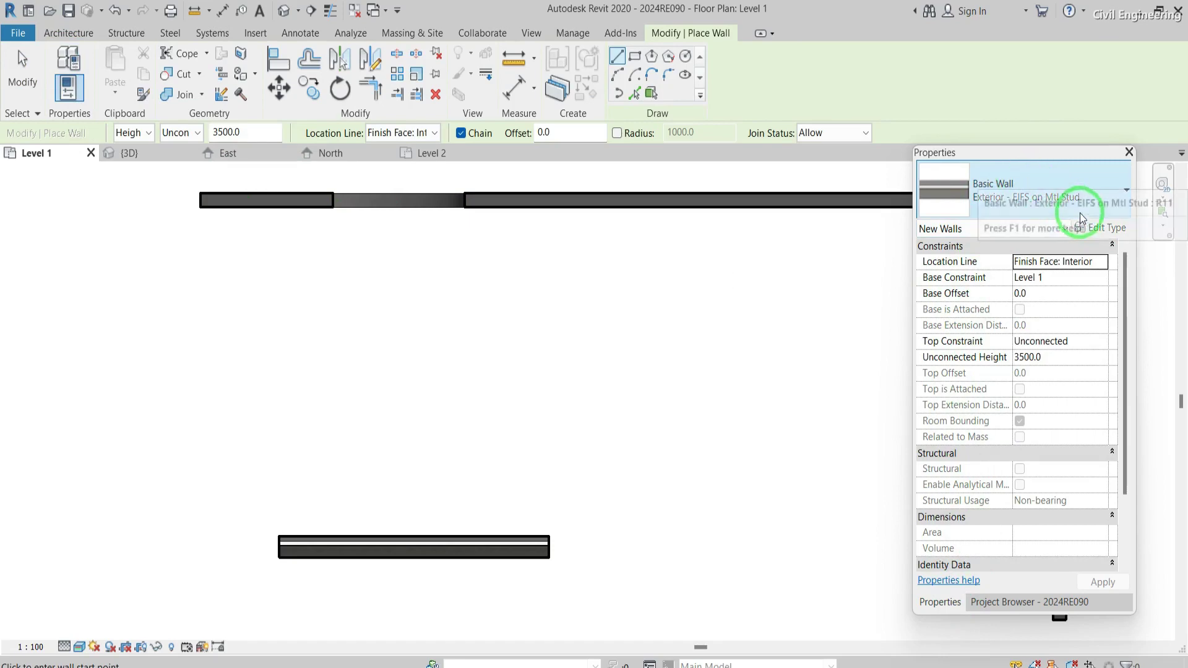
{"action": "left_click", "coordinate": [1103, 235]}
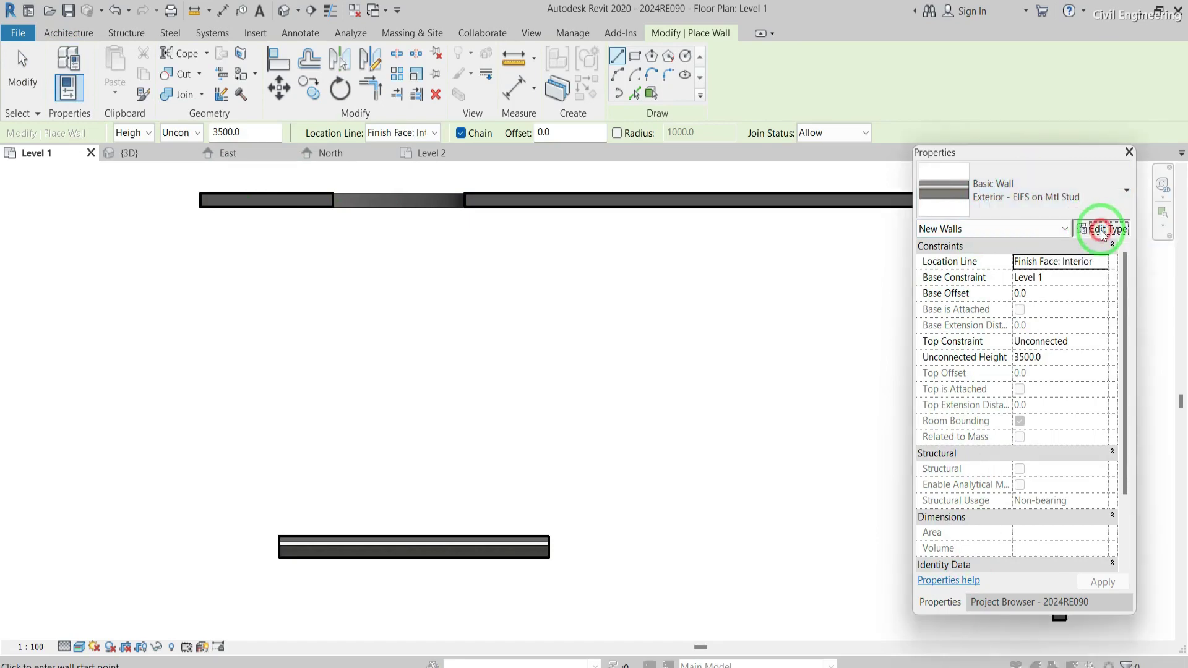
{"action": "scroll", "coordinate": [752, 302], "scroll_direction": "down", "scroll_amount": 5}
{"action": "scroll", "coordinate": [739, 309], "scroll_direction": "up", "scroll_amount": 5}
{"action": "scroll", "coordinate": [735, 303], "scroll_direction": "down", "scroll_amount": 5}
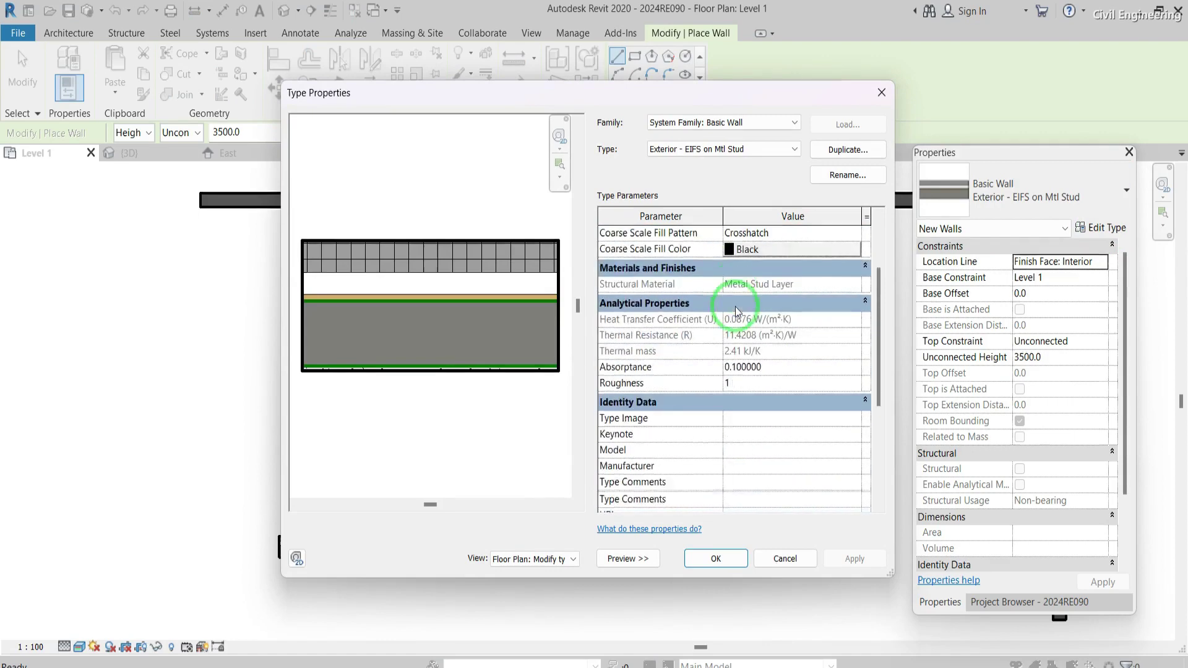
{"action": "scroll", "coordinate": [734, 308], "scroll_direction": "up", "scroll_amount": 5}
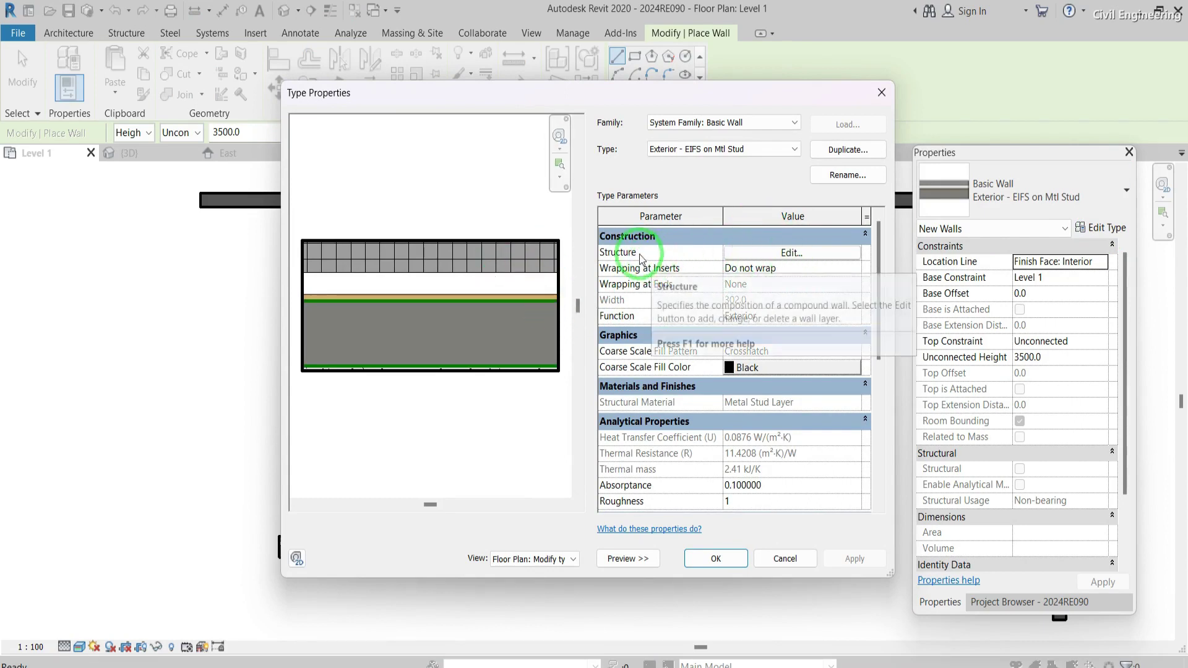
{"action": "left_click", "coordinate": [789, 253]}
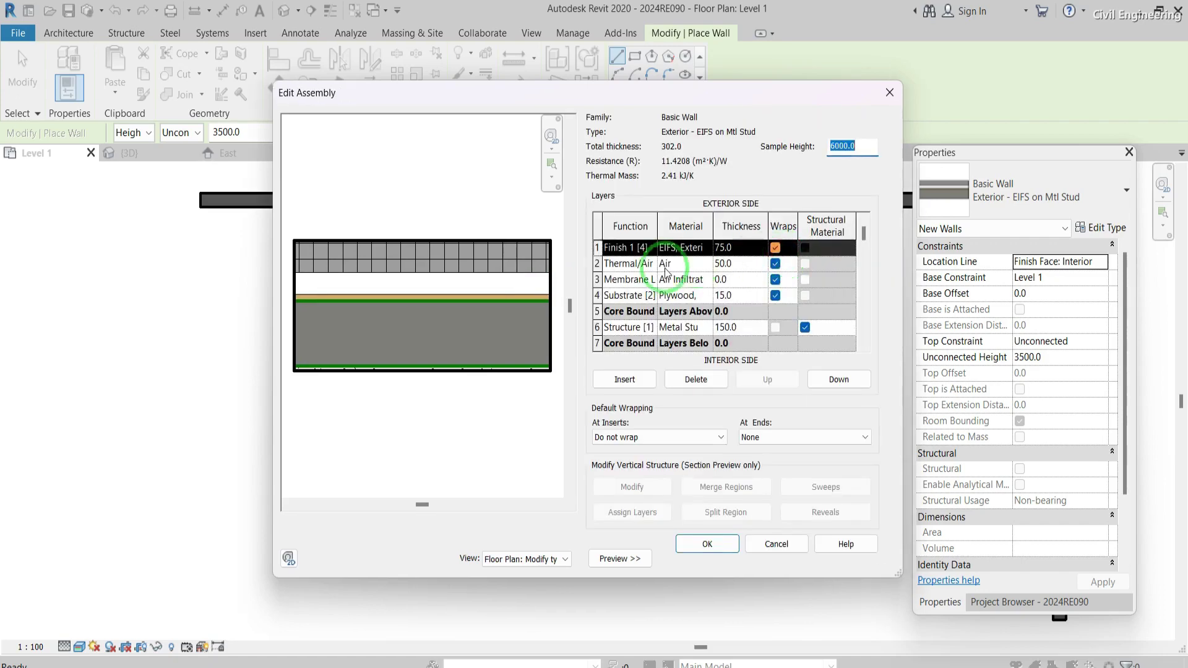
{"action": "scroll", "coordinate": [643, 315], "scroll_direction": "down", "scroll_amount": 3}
{"action": "scroll", "coordinate": [643, 315], "scroll_direction": "up", "scroll_amount": 3}
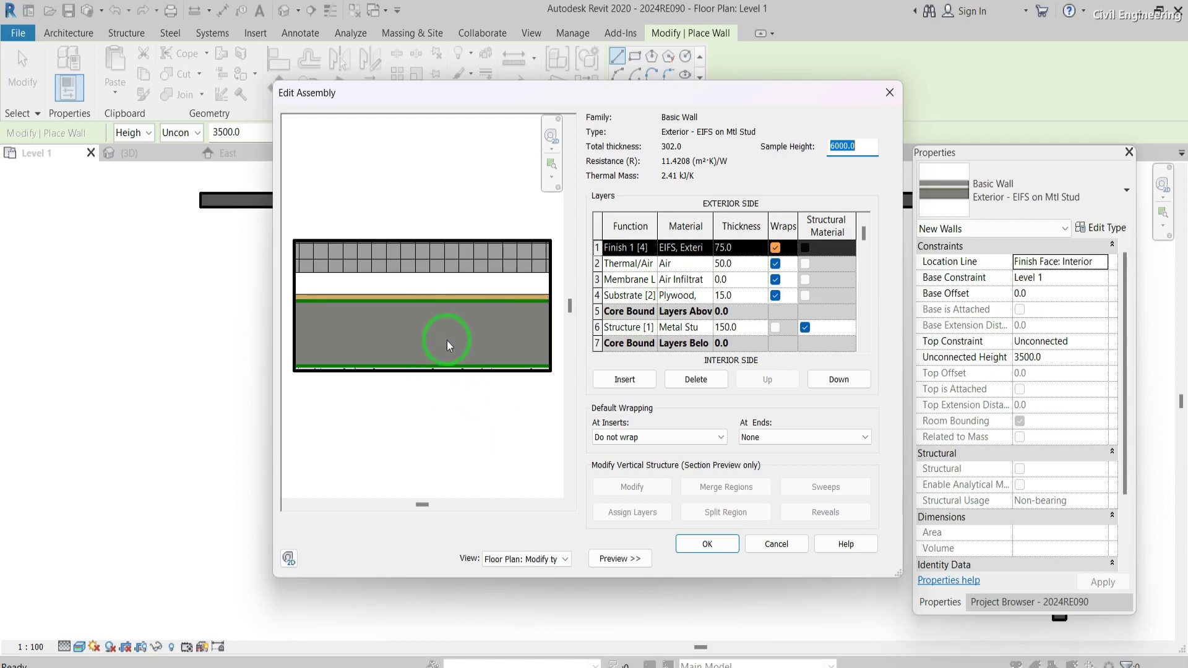
{"action": "left_click", "coordinate": [684, 265]}
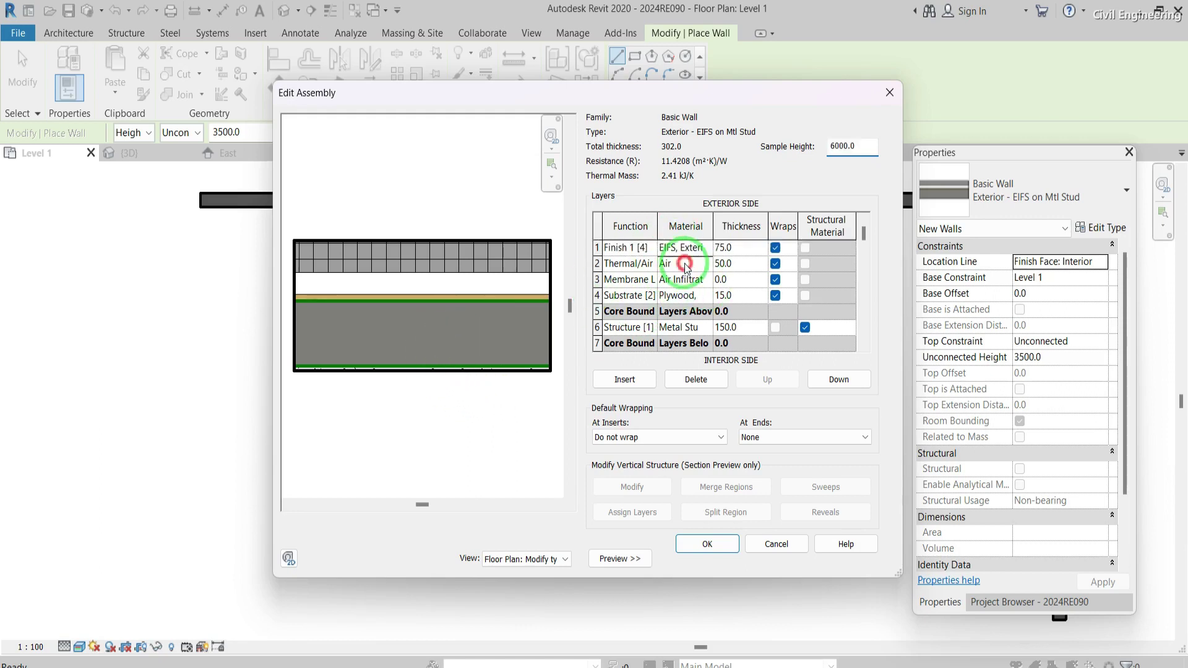
{"action": "left_click", "coordinate": [741, 295]}
{"action": "left_click", "coordinate": [699, 296]}
{"action": "left_click", "coordinate": [735, 298]}
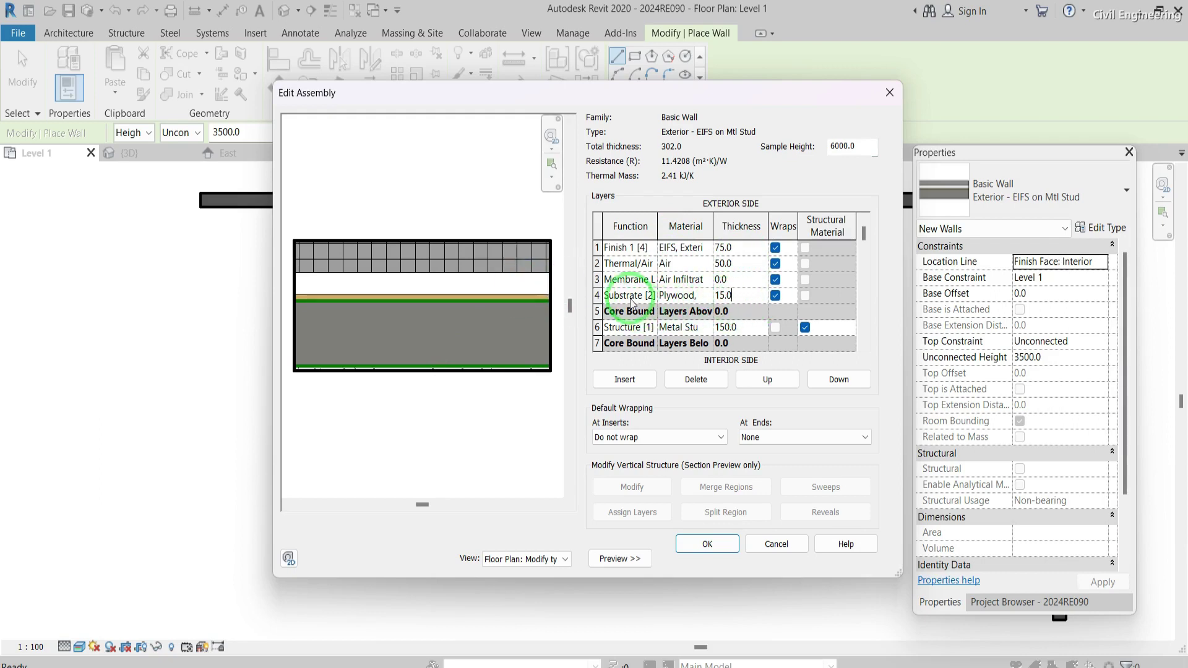
{"action": "left_click", "coordinate": [685, 384]}
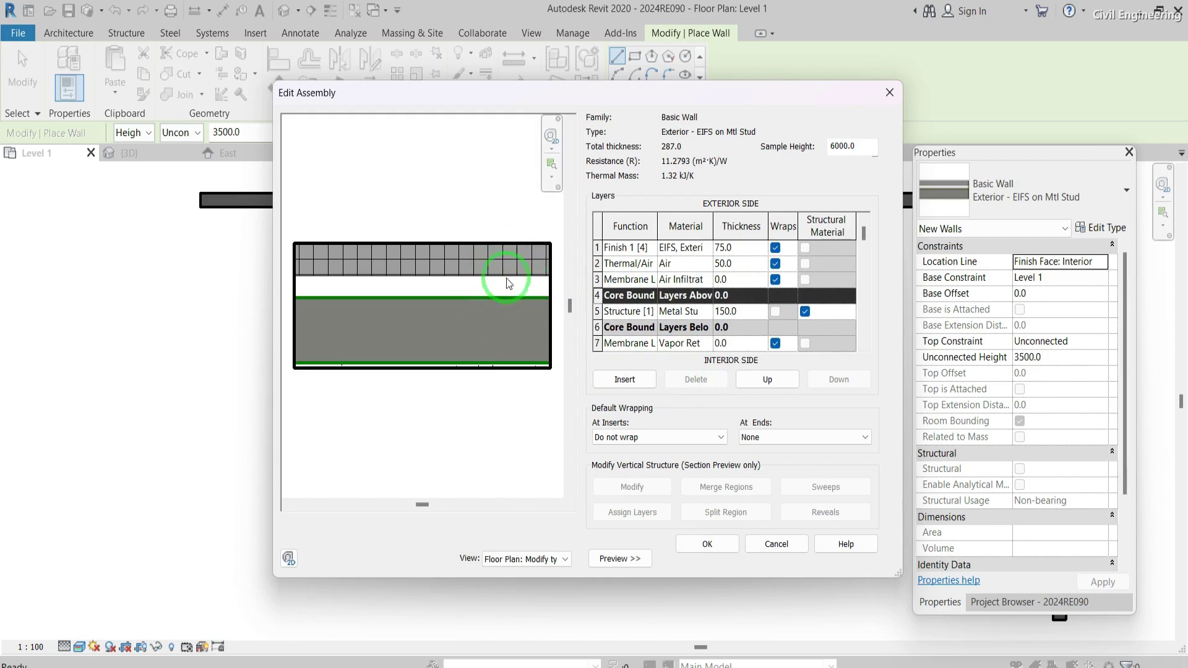
{"action": "left_click", "coordinate": [733, 311]}
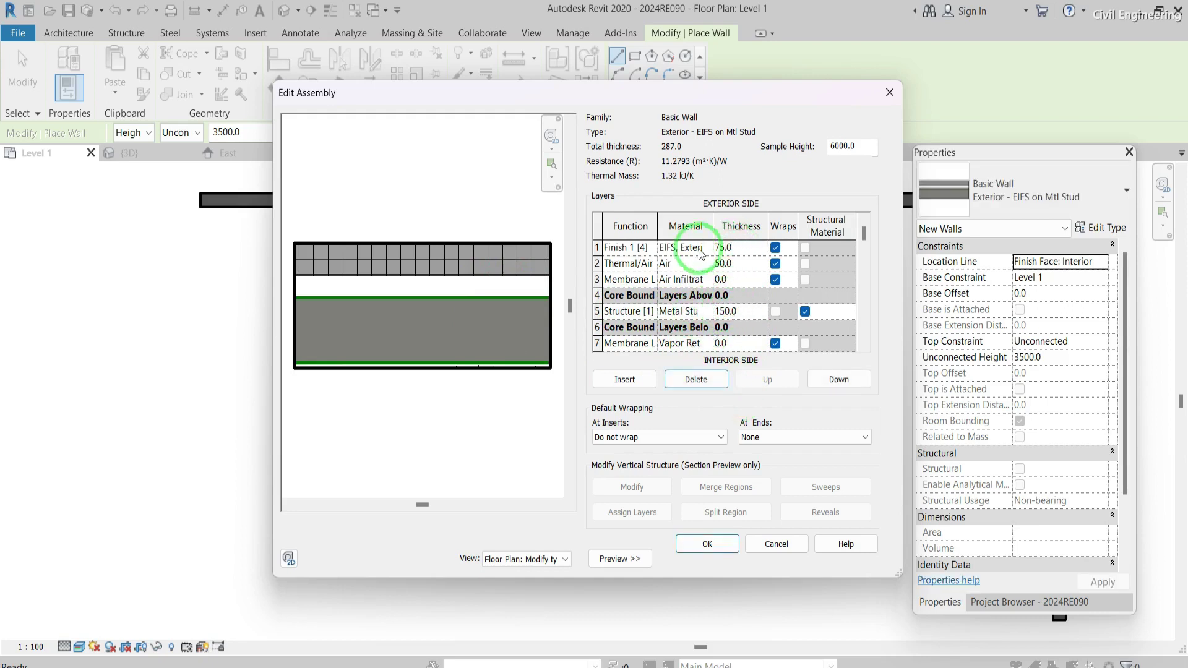
{"action": "left_click", "coordinate": [693, 380]}
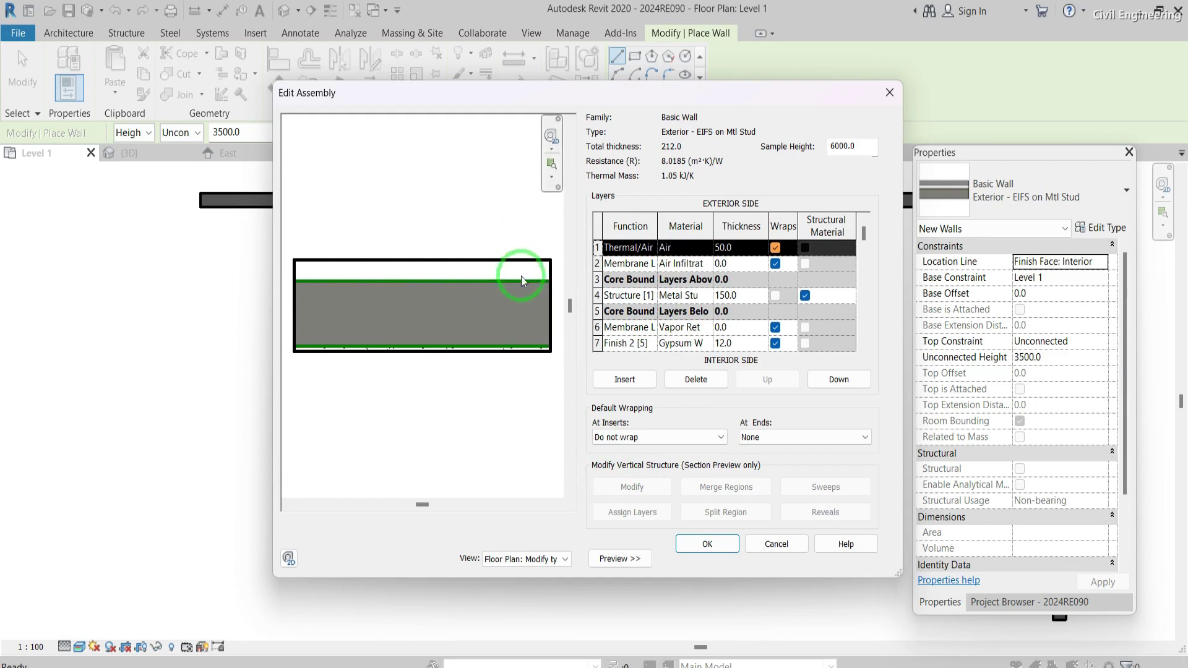
{"action": "left_click", "coordinate": [764, 546]}
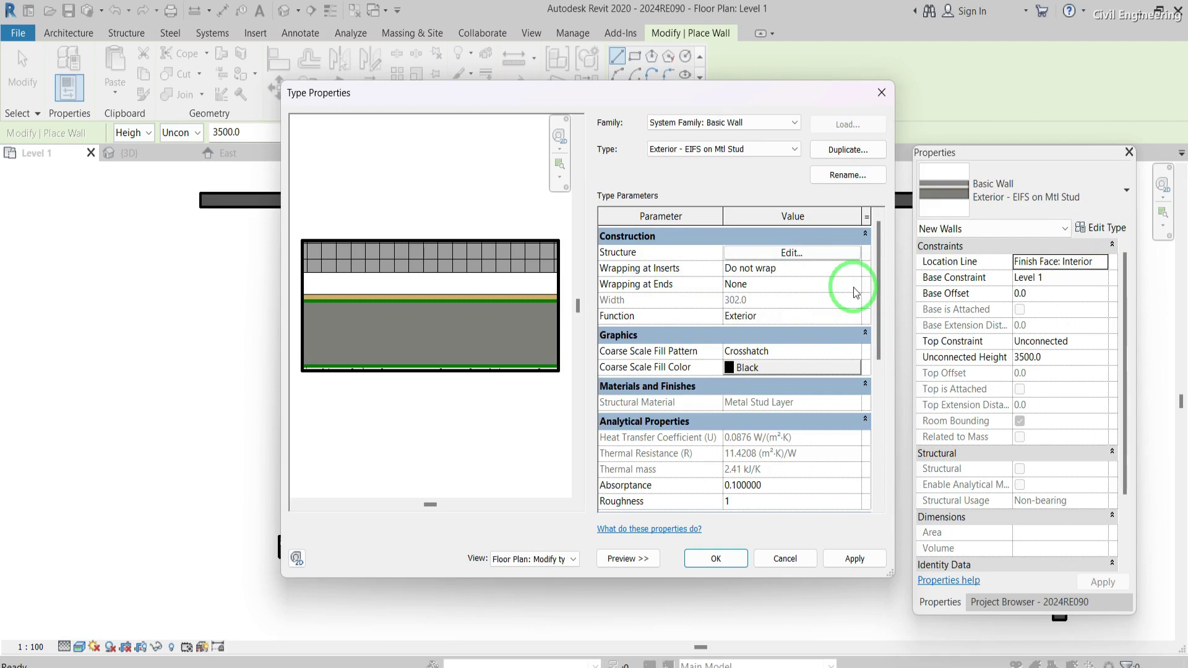
Review the EIFS on Mtl Stud layers (75 EIFS, 50 air, 15 plywood, 150 stud) and cancel unchanged
{"action": "left_click_drag", "start_coordinate": [876, 270], "coordinate": [875, 280]}
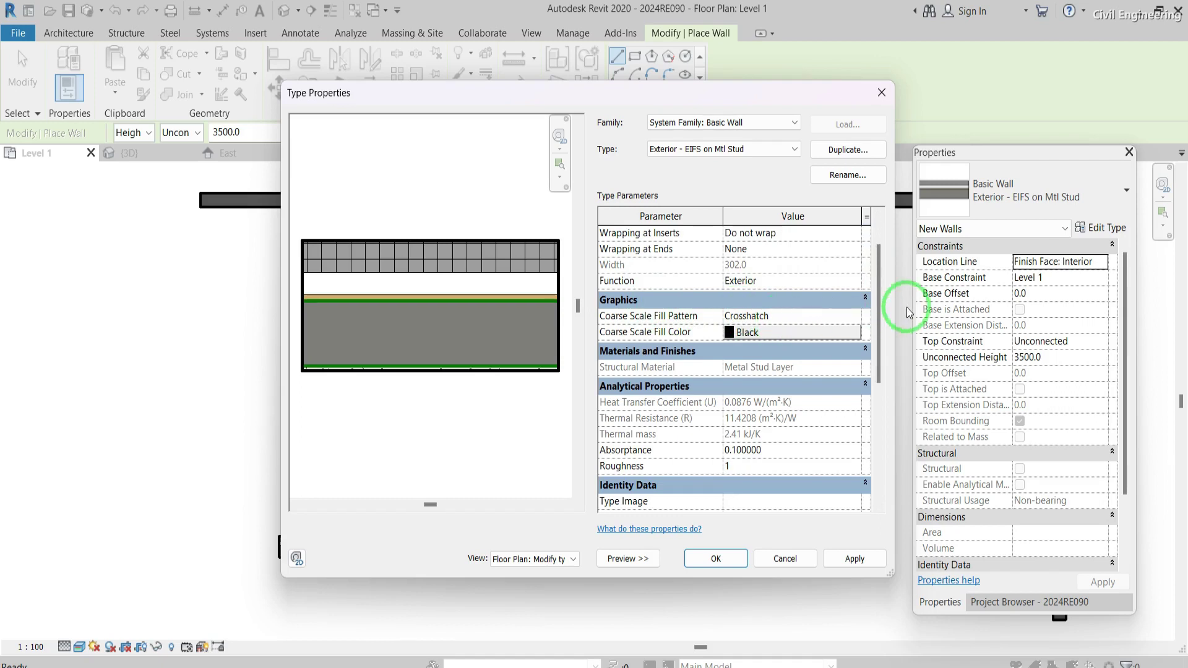
{"action": "left_click_drag", "start_coordinate": [879, 309], "coordinate": [880, 339]}
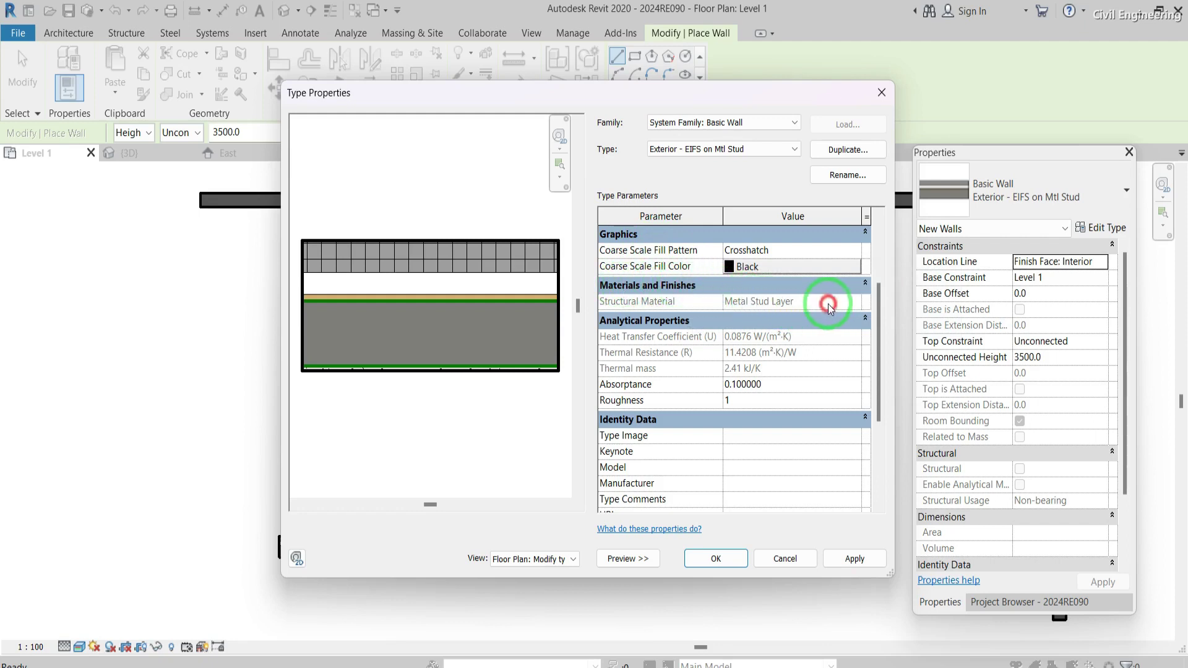
{"action": "left_click_drag", "start_coordinate": [881, 327], "coordinate": [887, 240]}
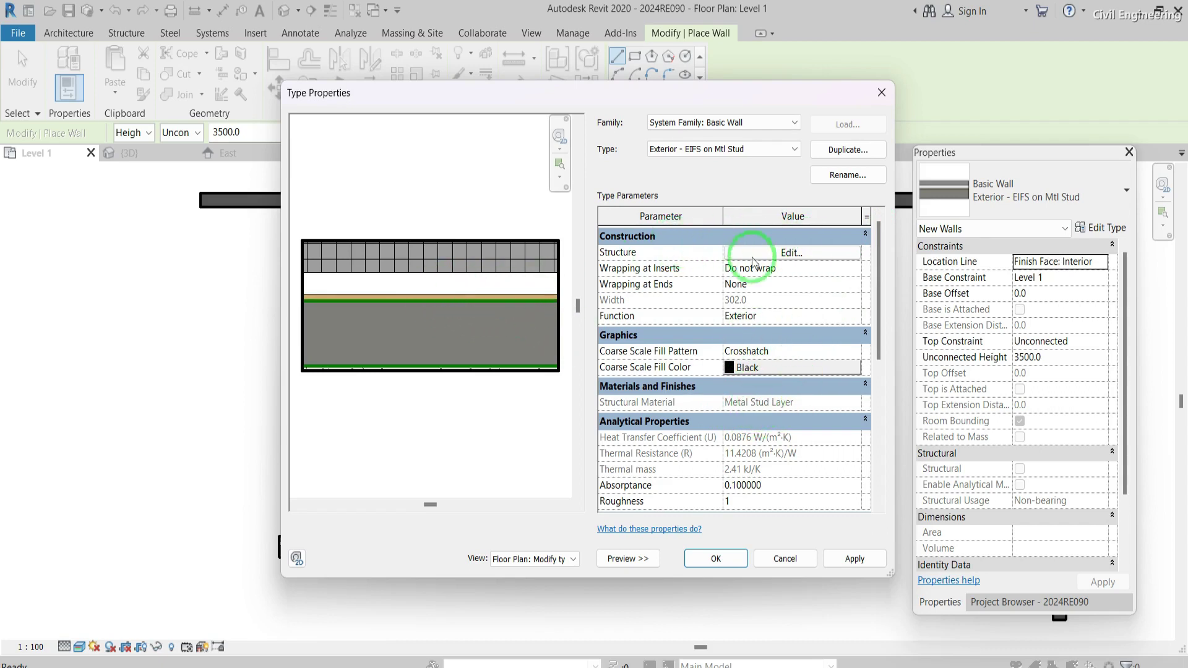
{"action": "left_click", "coordinate": [784, 257]}
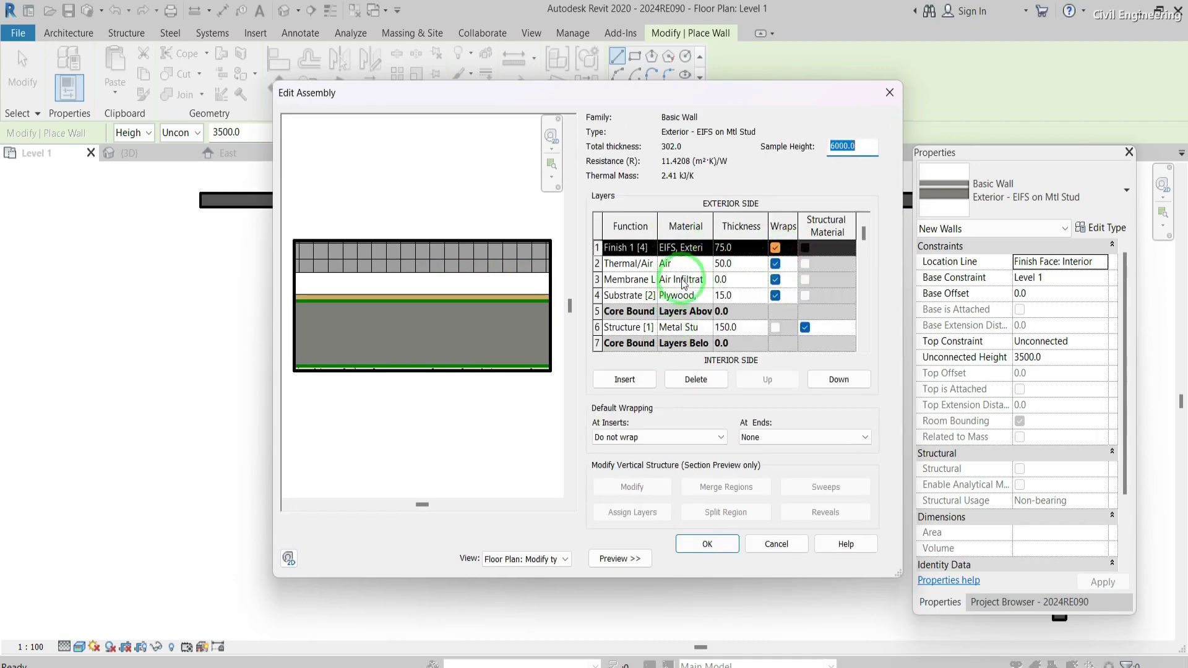
{"action": "scroll", "coordinate": [683, 344], "scroll_direction": "down", "scroll_amount": 2}
{"action": "scroll", "coordinate": [684, 349], "scroll_direction": "up", "scroll_amount": 2}
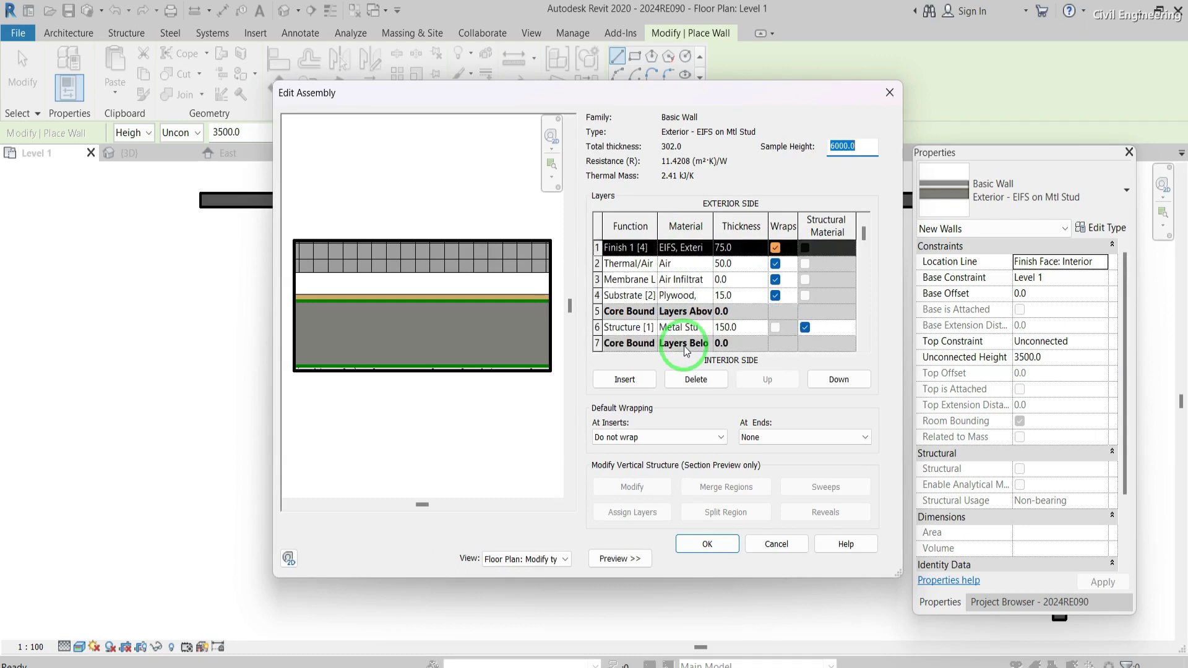
{"action": "left_click", "coordinate": [770, 544]}
{"action": "scroll", "coordinate": [796, 446], "scroll_direction": "down", "scroll_amount": 1}
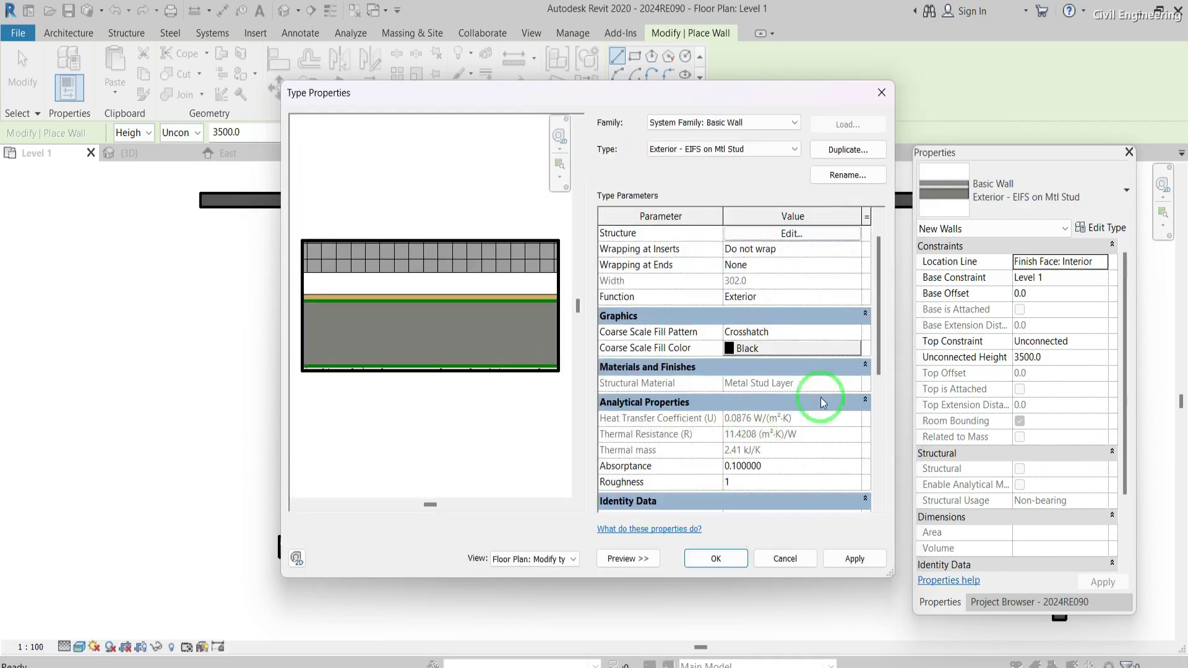
Set the EIFS on Mtl Stud wall type's Keynote to Exterior, apply it, and close Type Properties
{"action": "left_click_drag", "start_coordinate": [879, 332], "coordinate": [878, 425]}
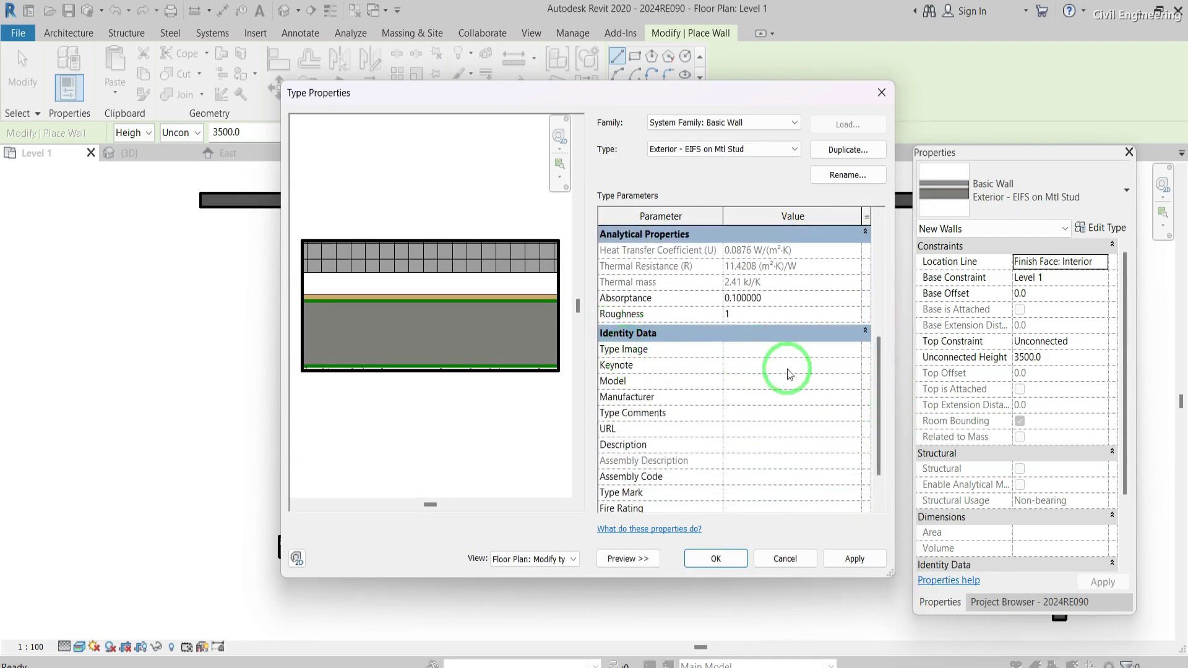
{"action": "left_click", "coordinate": [733, 370]}
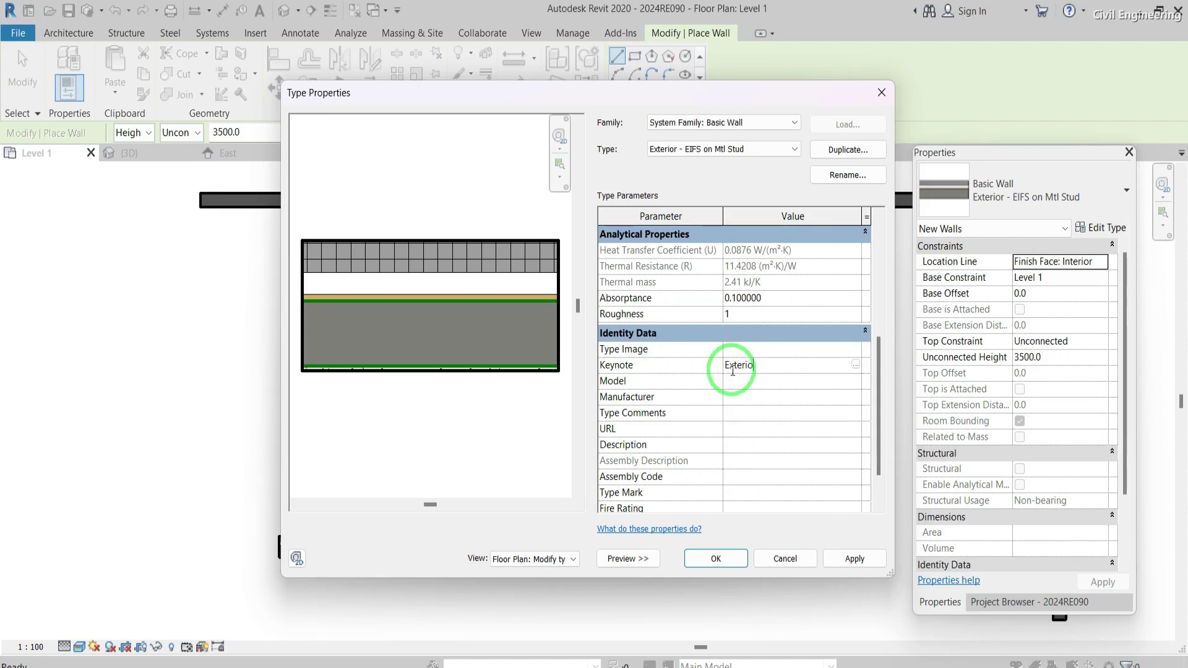
{"action": "left_click", "coordinate": [838, 559]}
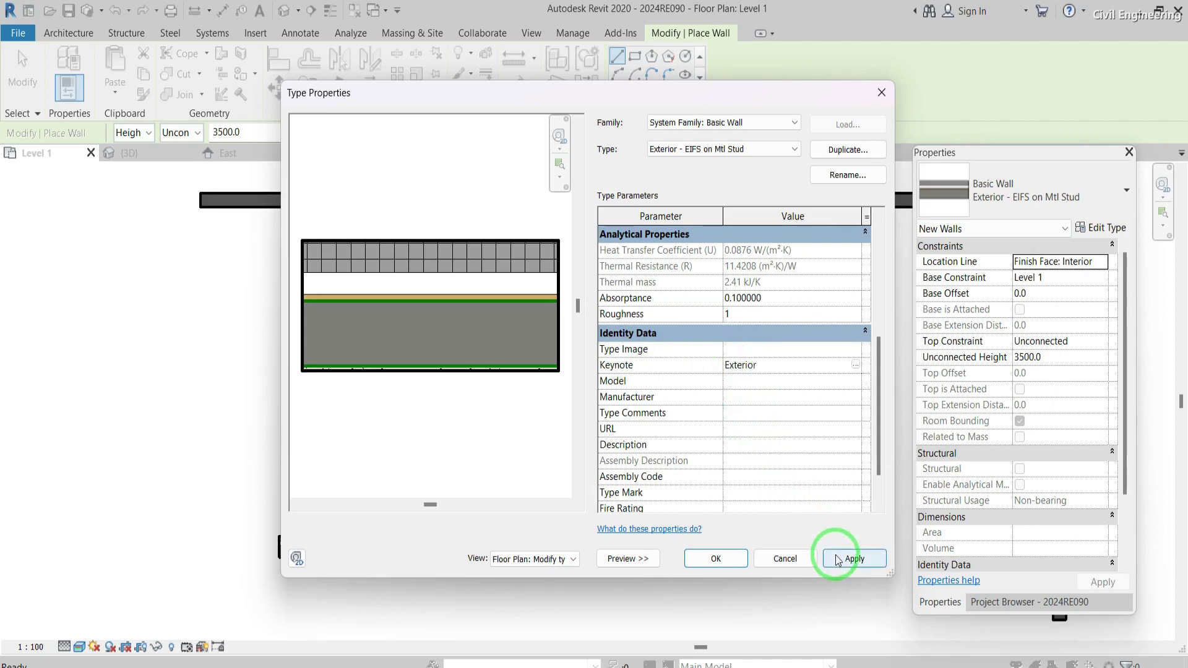
{"action": "left_click", "coordinate": [717, 560]}
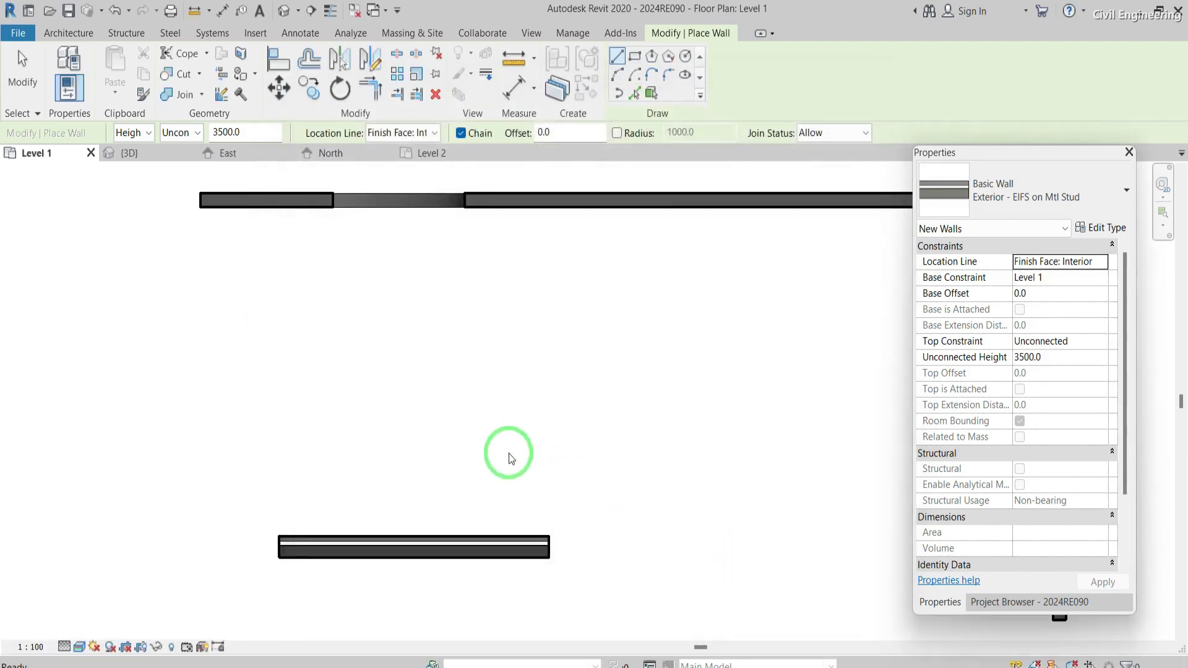
Start a new wall with its Base Constraint set to Level 2
{"action": "scroll", "coordinate": [509, 458], "scroll_direction": "down", "scroll_amount": 2}
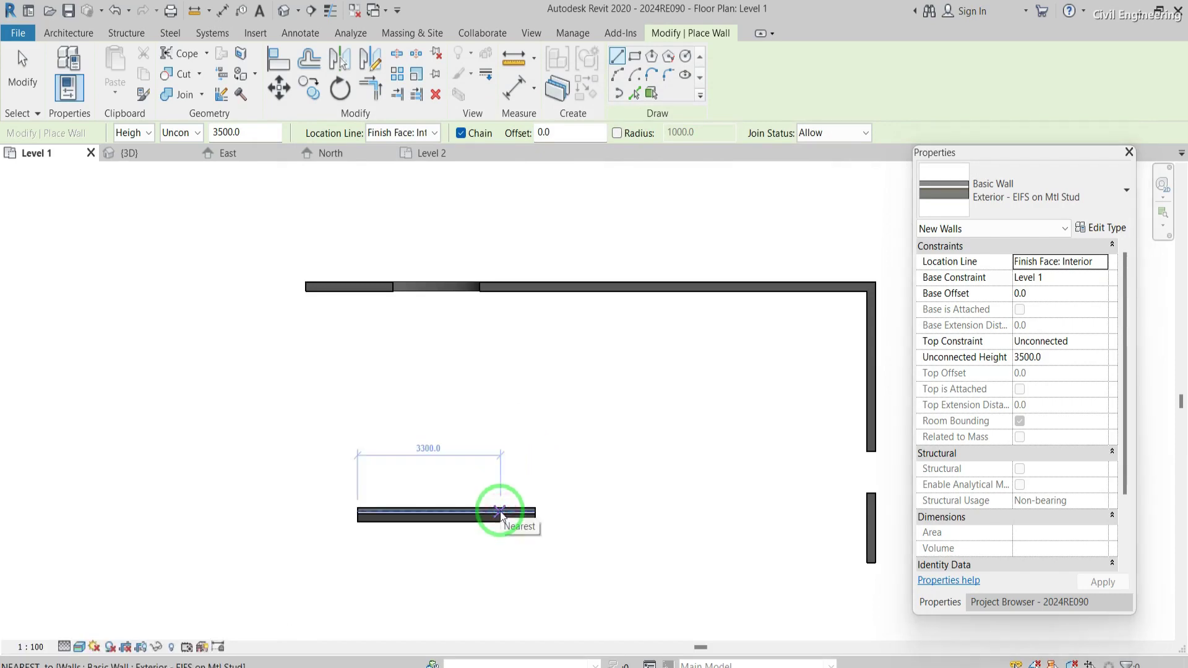
{"action": "key", "text": "Escape"}
{"action": "key", "text": "Escape"}
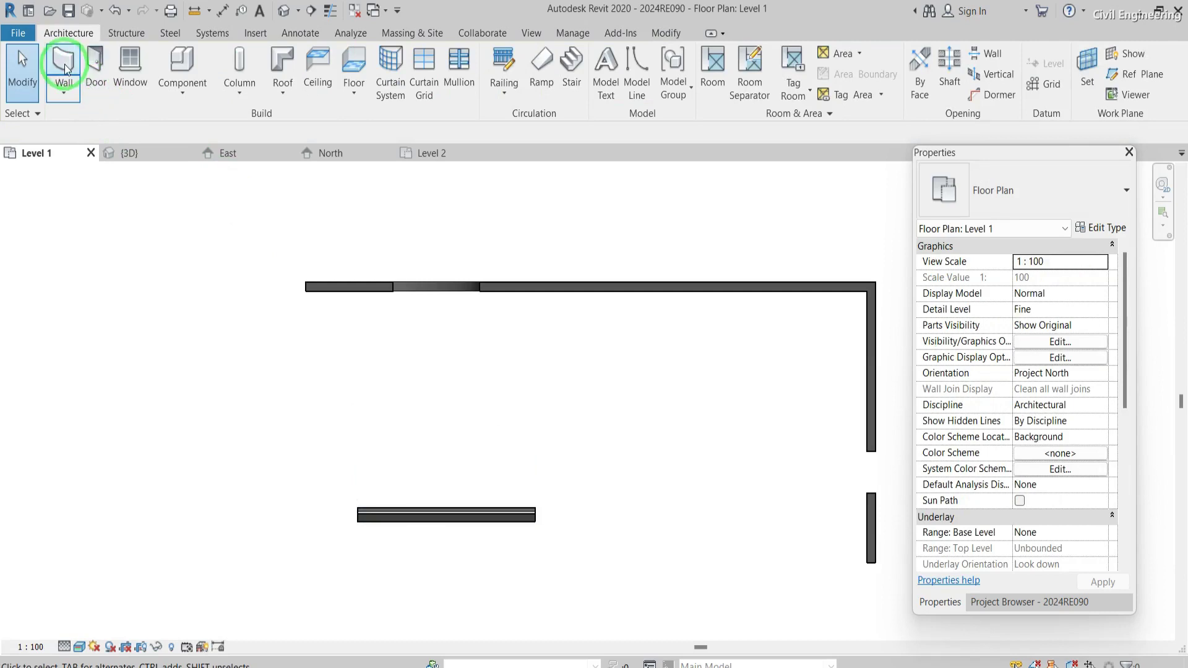
{"action": "left_click", "coordinate": [64, 64]}
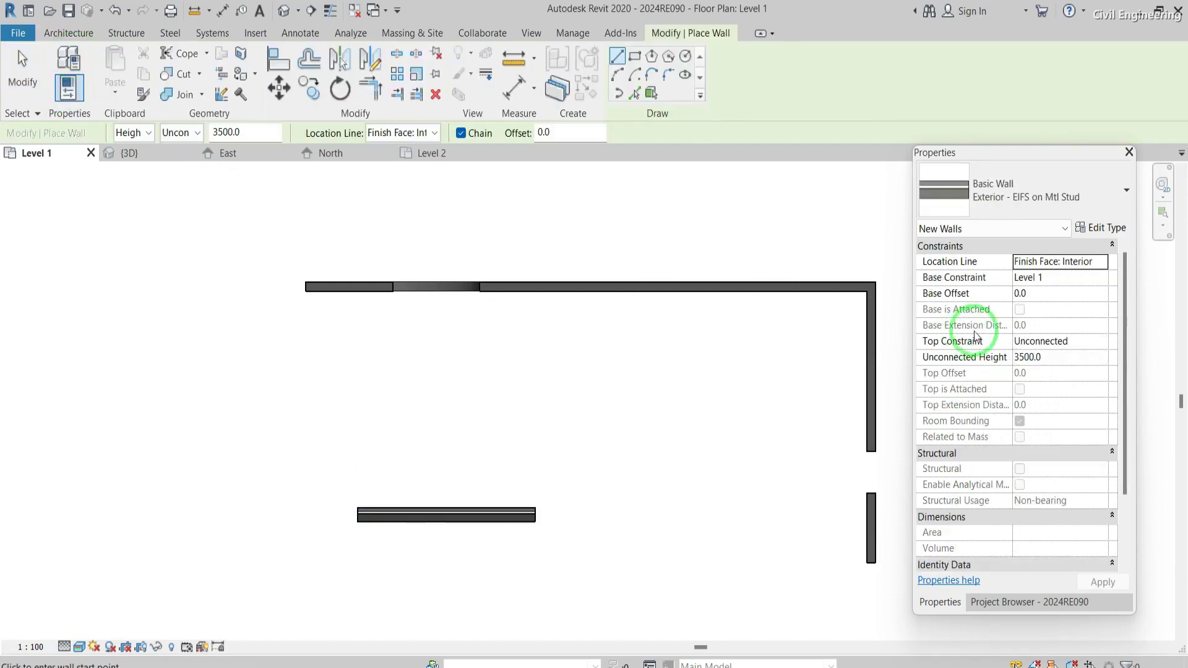
{"action": "scroll", "coordinate": [1036, 313], "scroll_direction": "down", "scroll_amount": 2}
{"action": "scroll", "coordinate": [1039, 313], "scroll_direction": "up", "scroll_amount": 2}
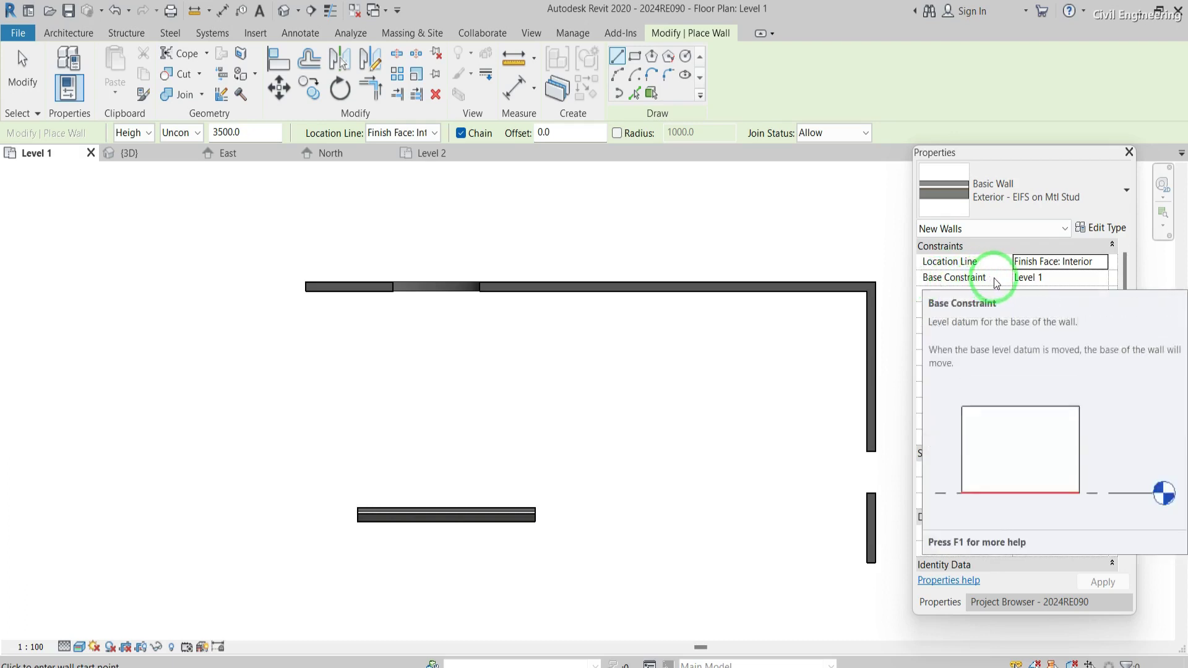
{"action": "left_click", "coordinate": [1102, 278]}
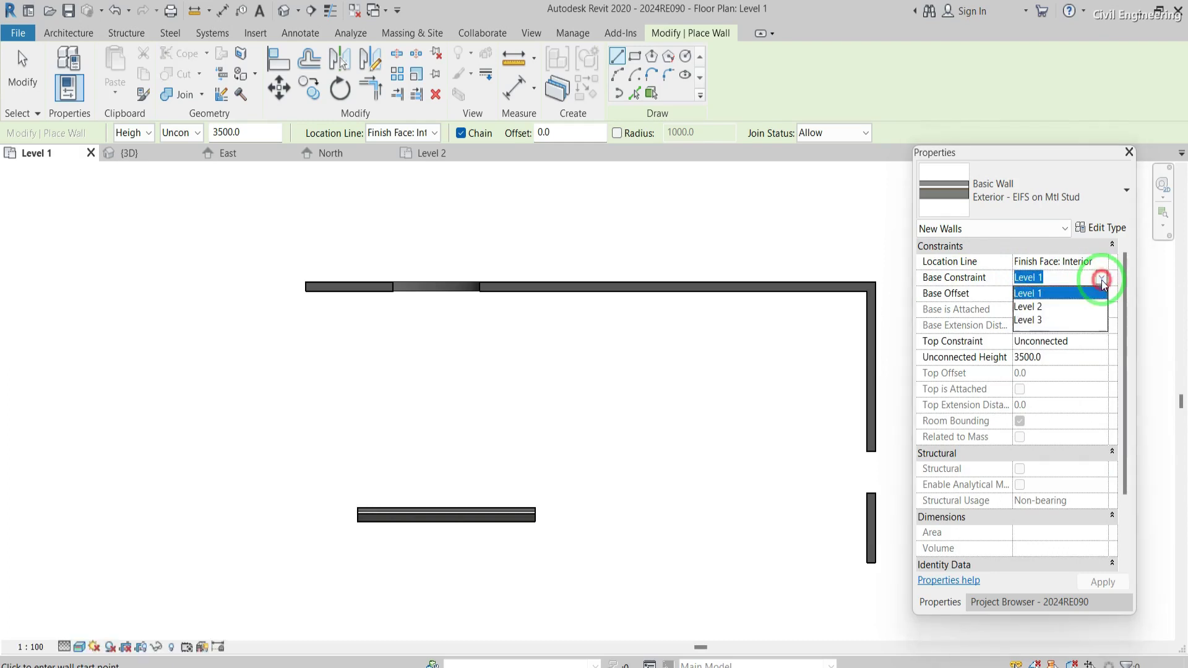
{"action": "left_click", "coordinate": [1041, 308]}
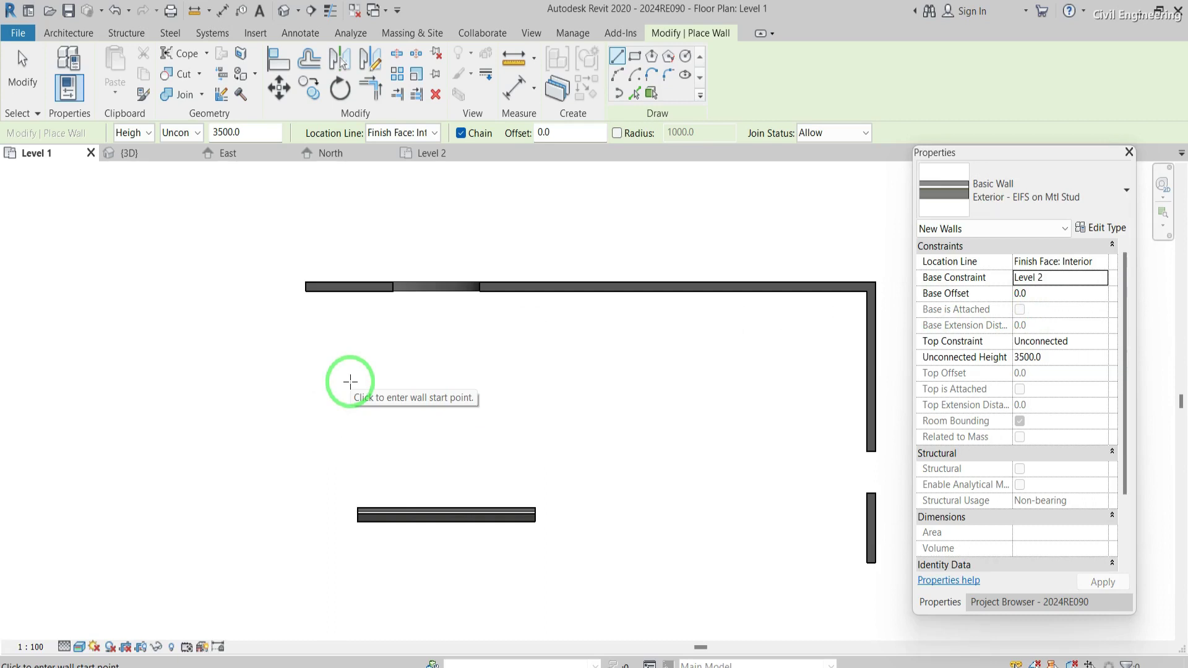
Draw the Level 2 EIFS wall between two points in the plan and show the view list
{"action": "left_click", "coordinate": [350, 381]}
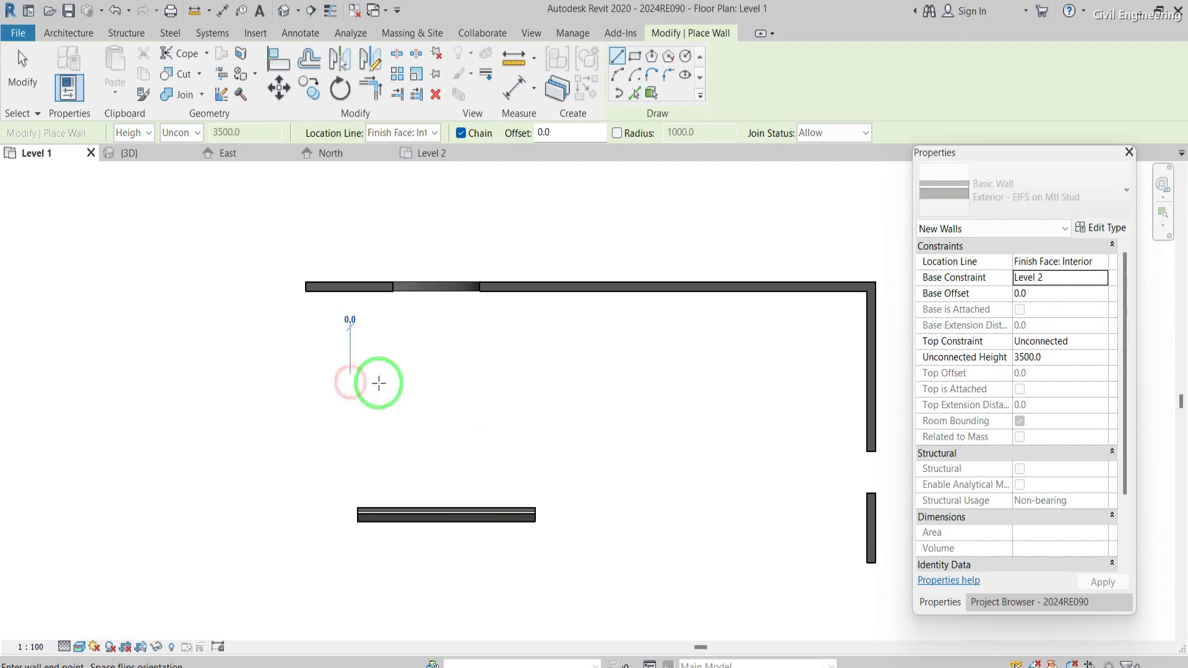
{"action": "left_click", "coordinate": [502, 381]}
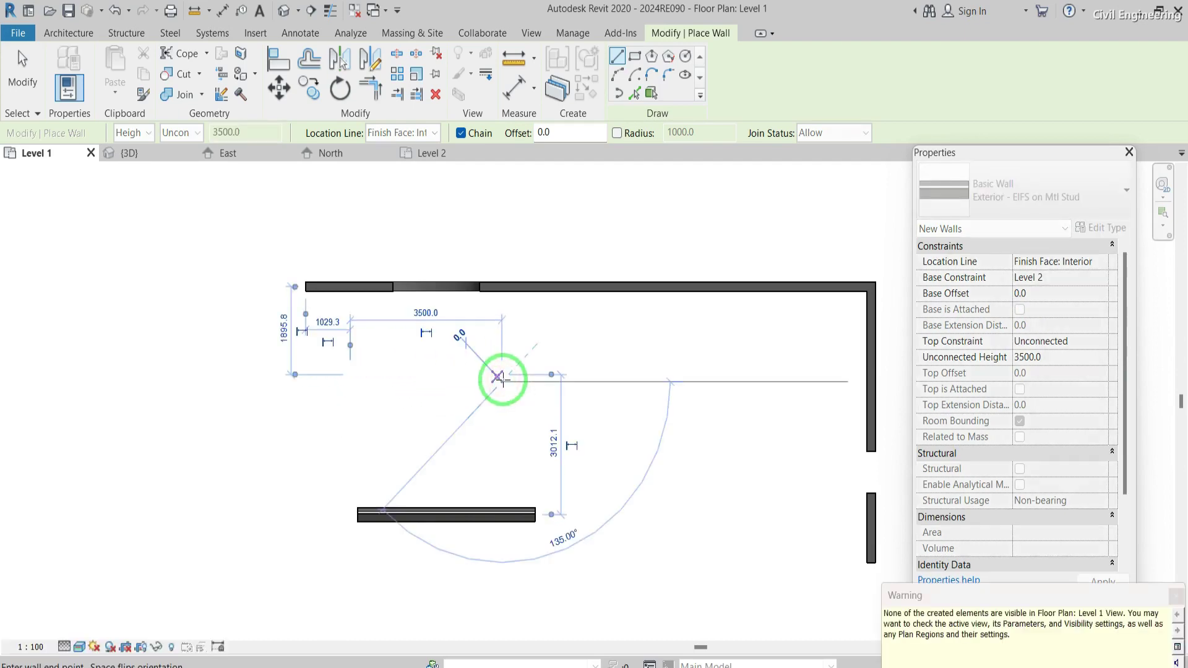
{"action": "key", "text": "Escape"}
{"action": "key", "text": "Escape"}
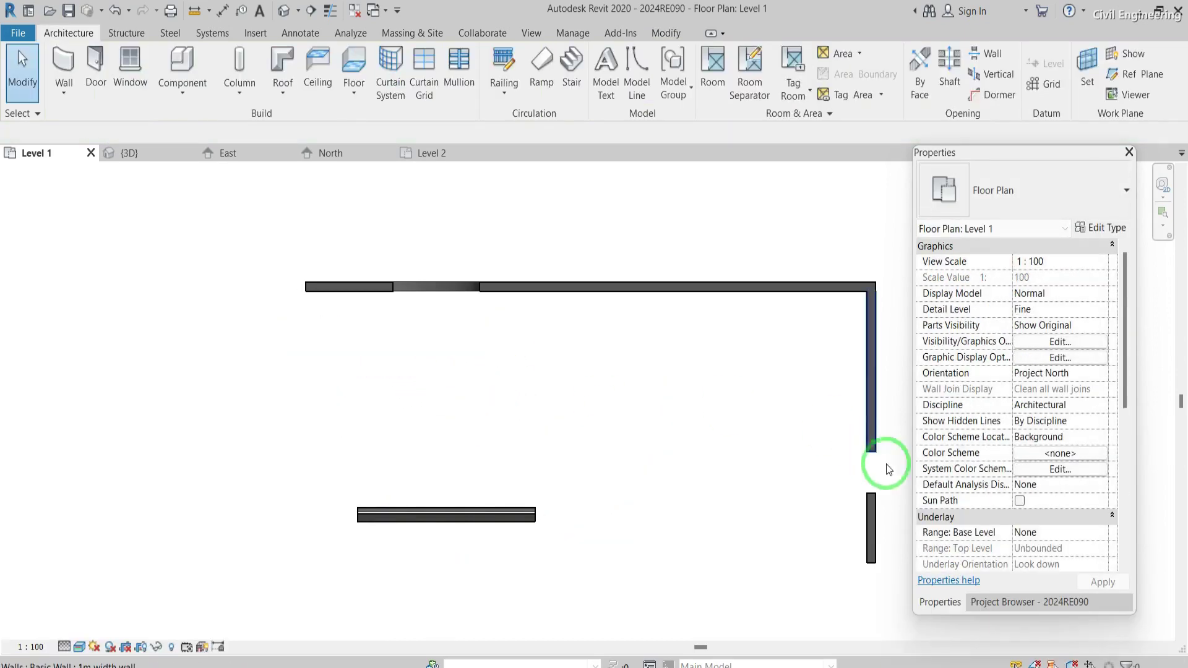
{"action": "left_click", "coordinate": [994, 608]}
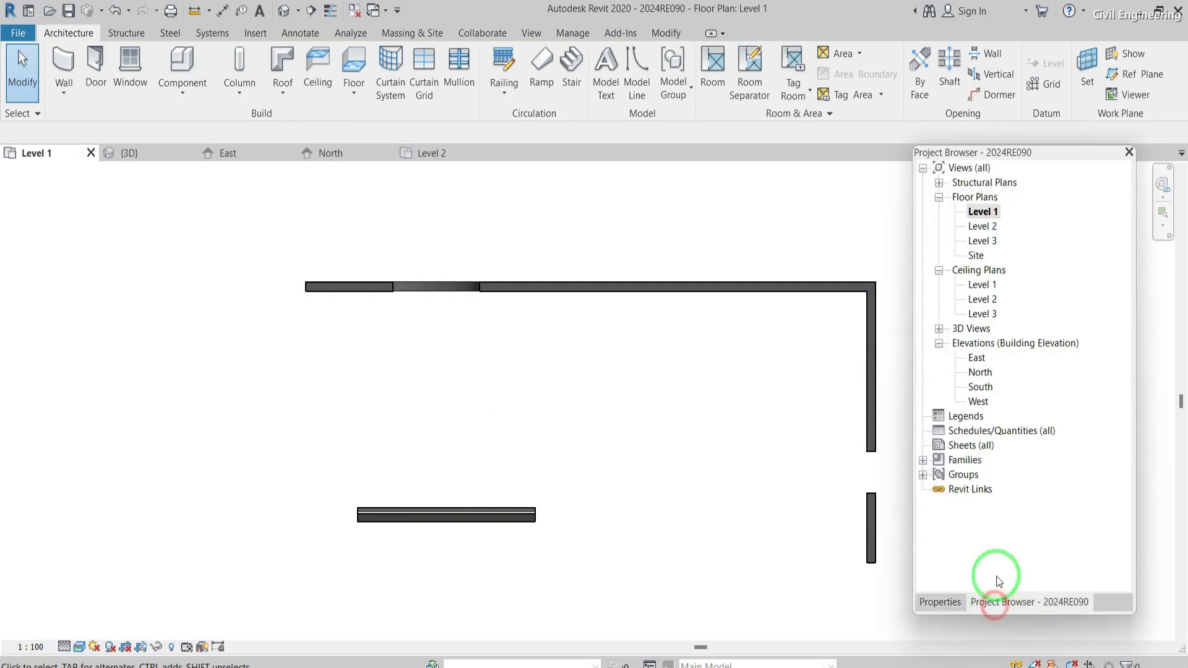
{"action": "double_click", "coordinate": [977, 359]}
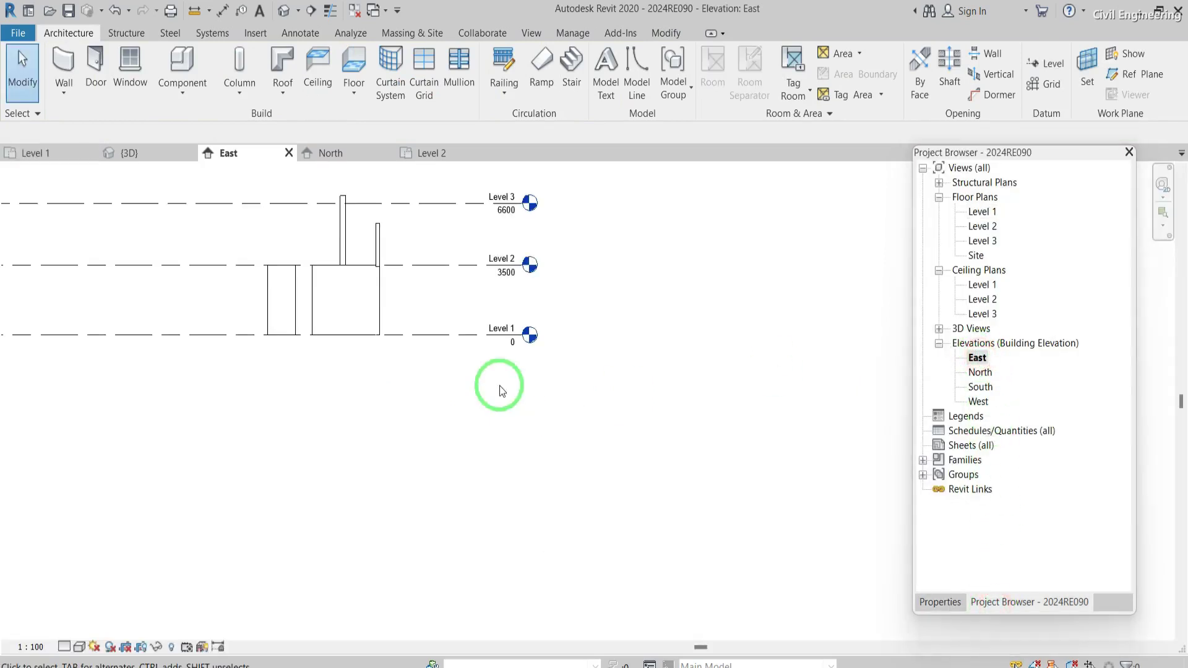
{"action": "left_click", "coordinate": [342, 240]}
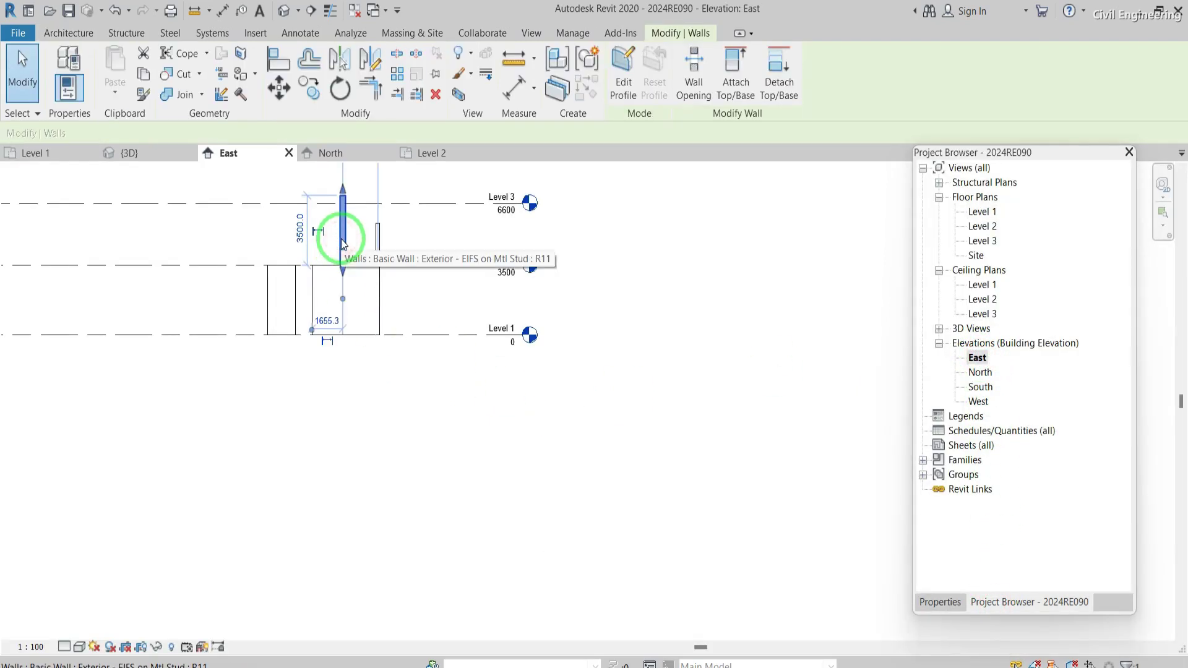
{"action": "scroll", "coordinate": [403, 203], "scroll_direction": "up", "scroll_amount": 2}
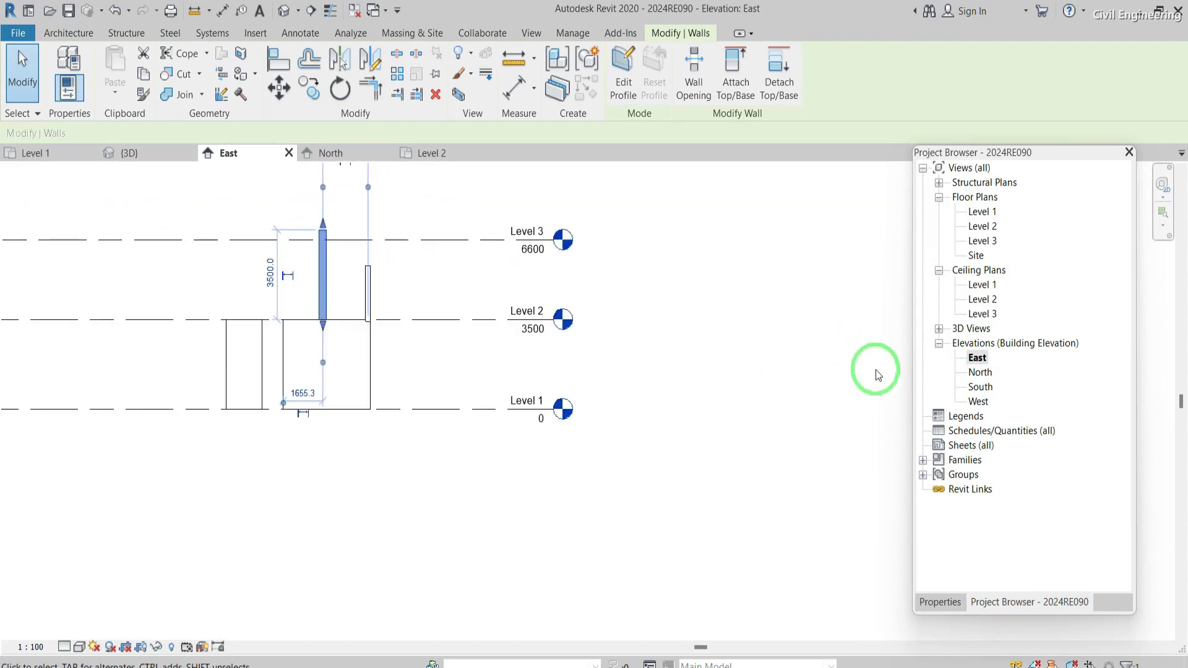
{"action": "left_click", "coordinate": [976, 212]}
{"action": "double_click", "coordinate": [976, 212]}
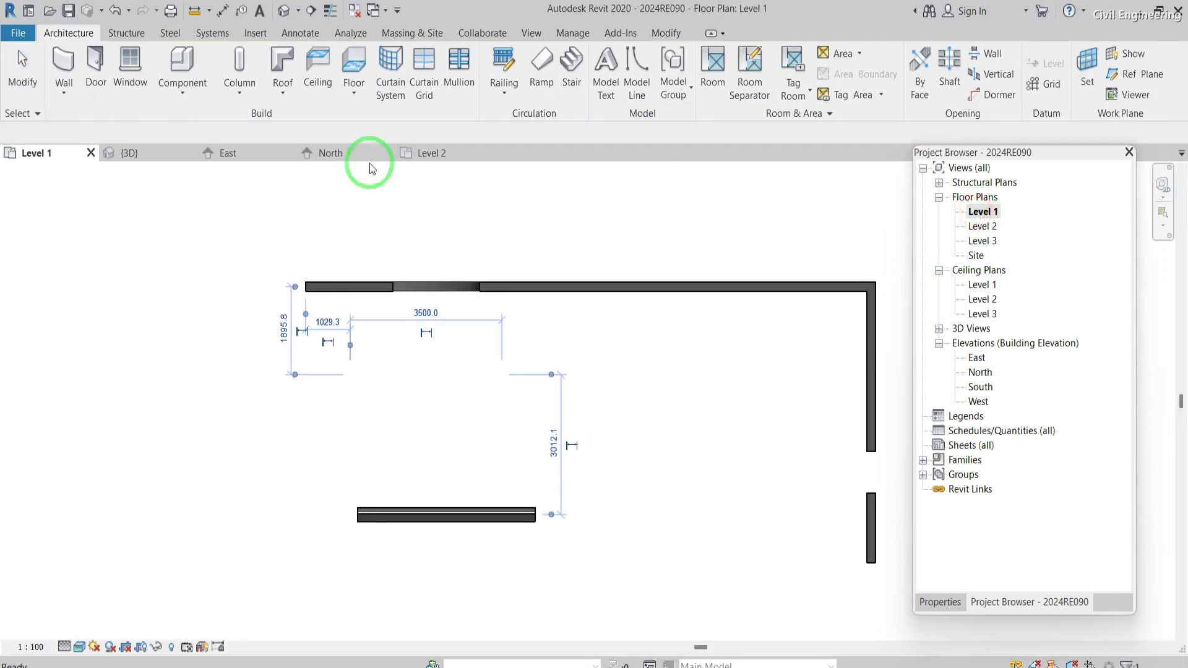
Start a new wall on Level 1 with a Base Offset of 1500
{"action": "left_click", "coordinate": [62, 34]}
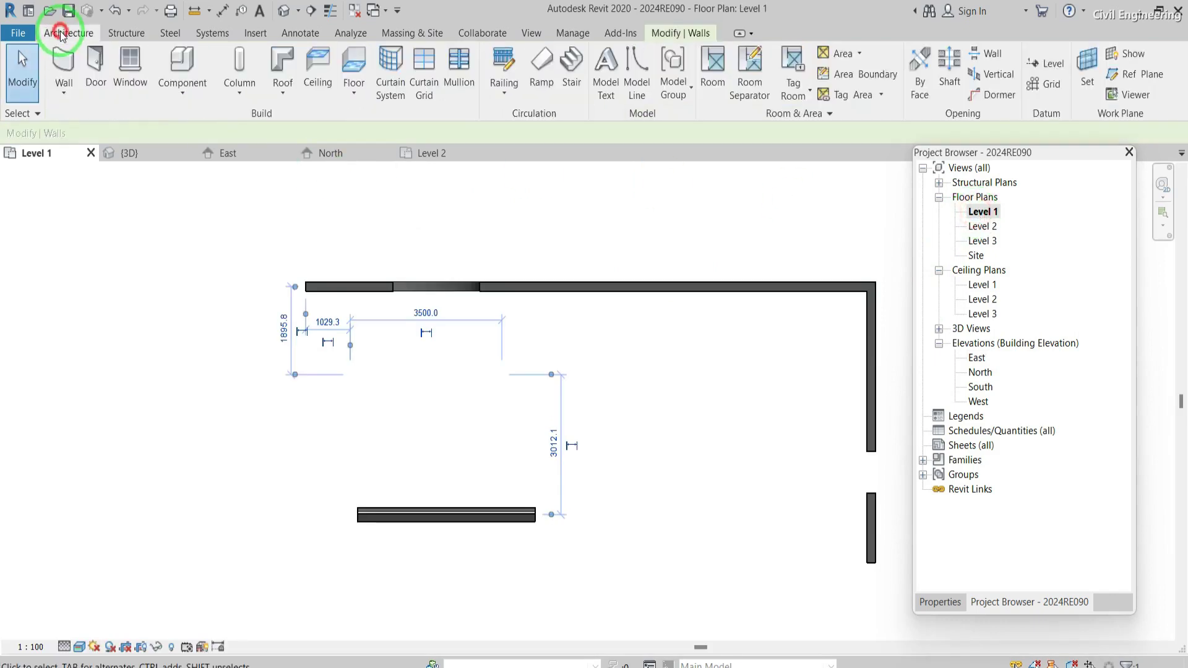
{"action": "left_click", "coordinate": [64, 62]}
{"action": "left_click", "coordinate": [940, 602]}
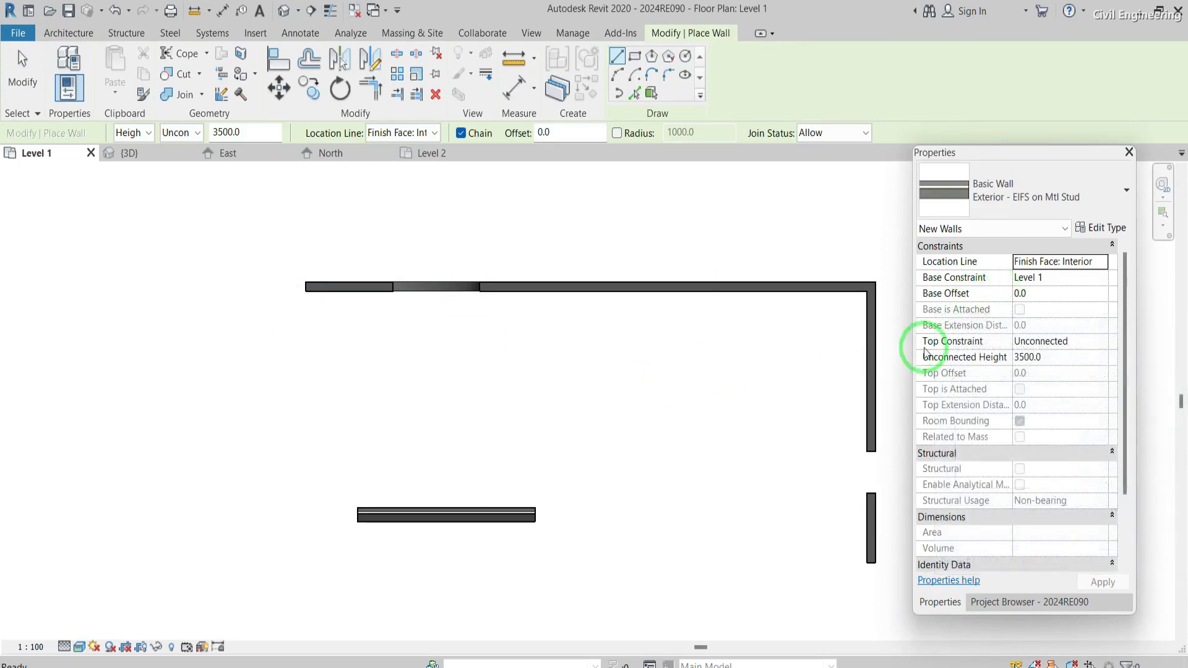
{"action": "scroll", "coordinate": [599, 429], "scroll_direction": "down", "scroll_amount": 4}
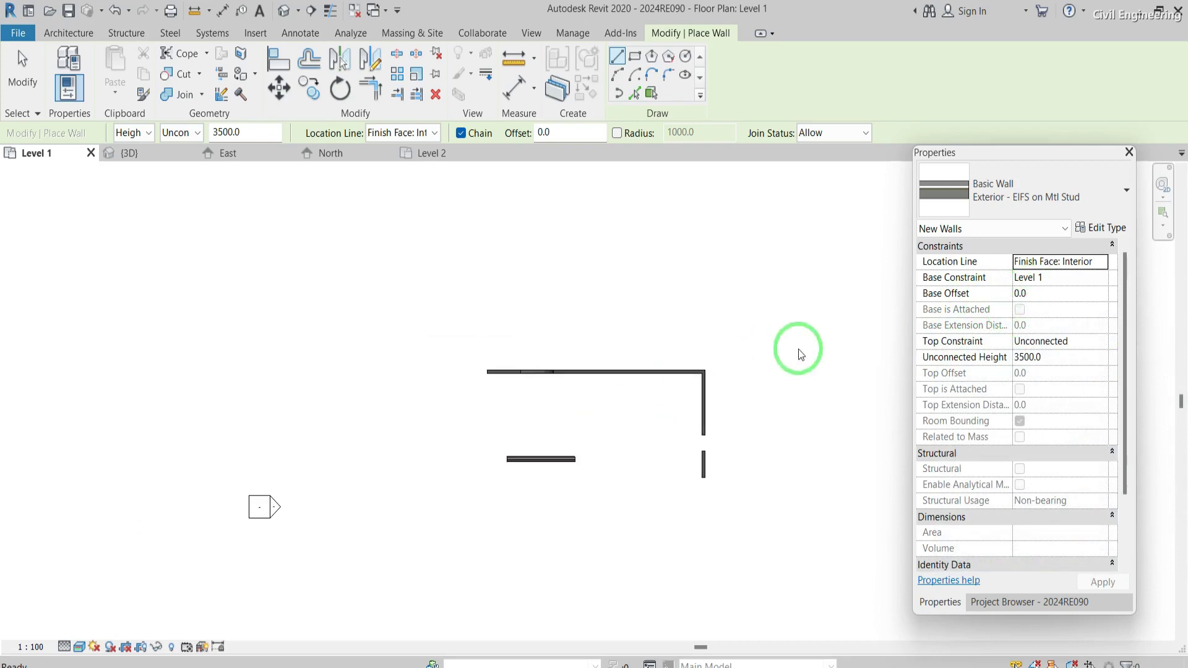
{"action": "scroll", "coordinate": [610, 412], "scroll_direction": "down", "scroll_amount": 3}
{"action": "scroll", "coordinate": [555, 212], "scroll_direction": "up", "scroll_amount": 5}
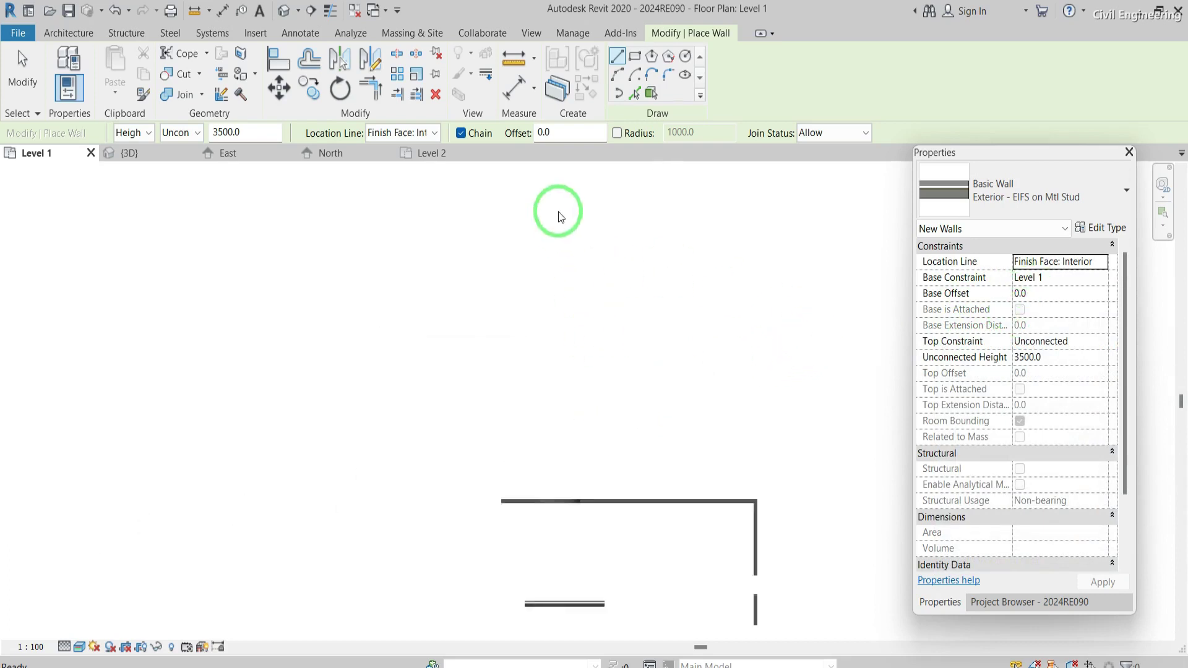
{"action": "left_click", "coordinate": [1048, 290]}
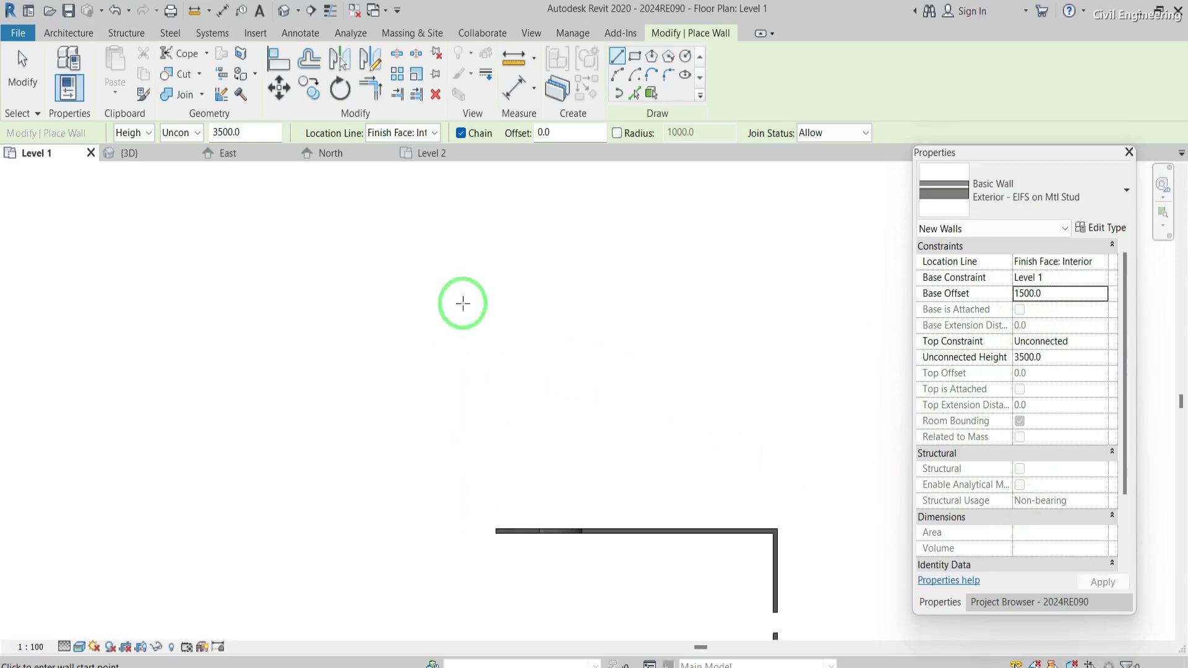
Draw the 1500-offset wall along the top of the plan
{"action": "left_click", "coordinate": [496, 282]}
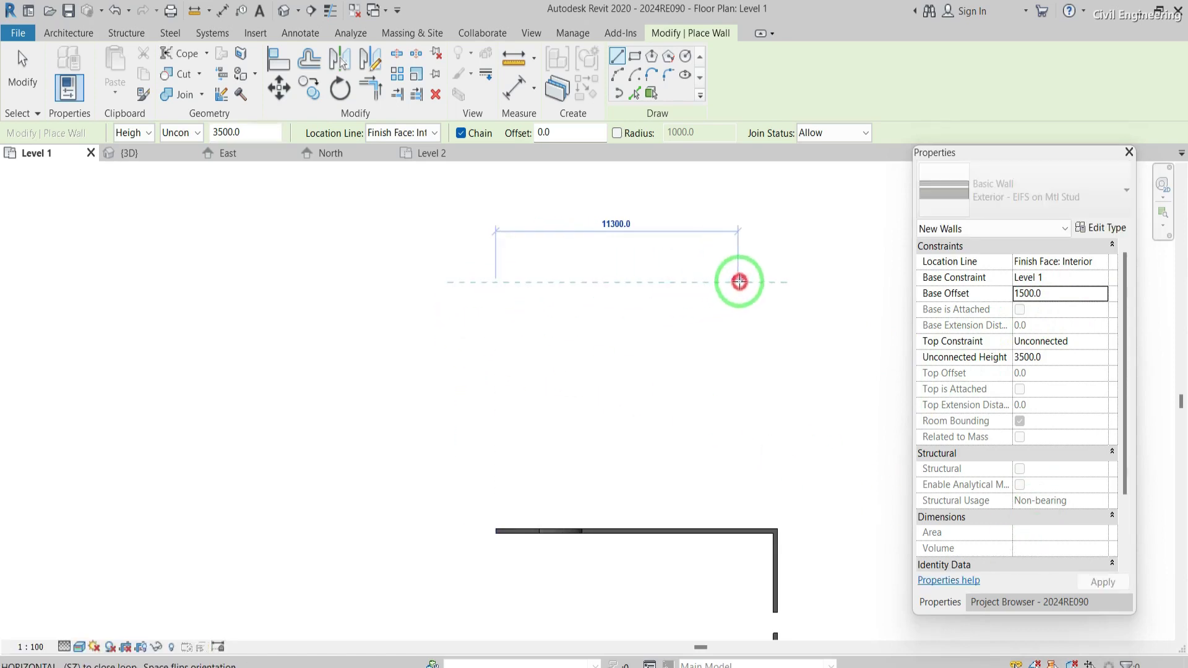
{"action": "left_click", "coordinate": [744, 282]}
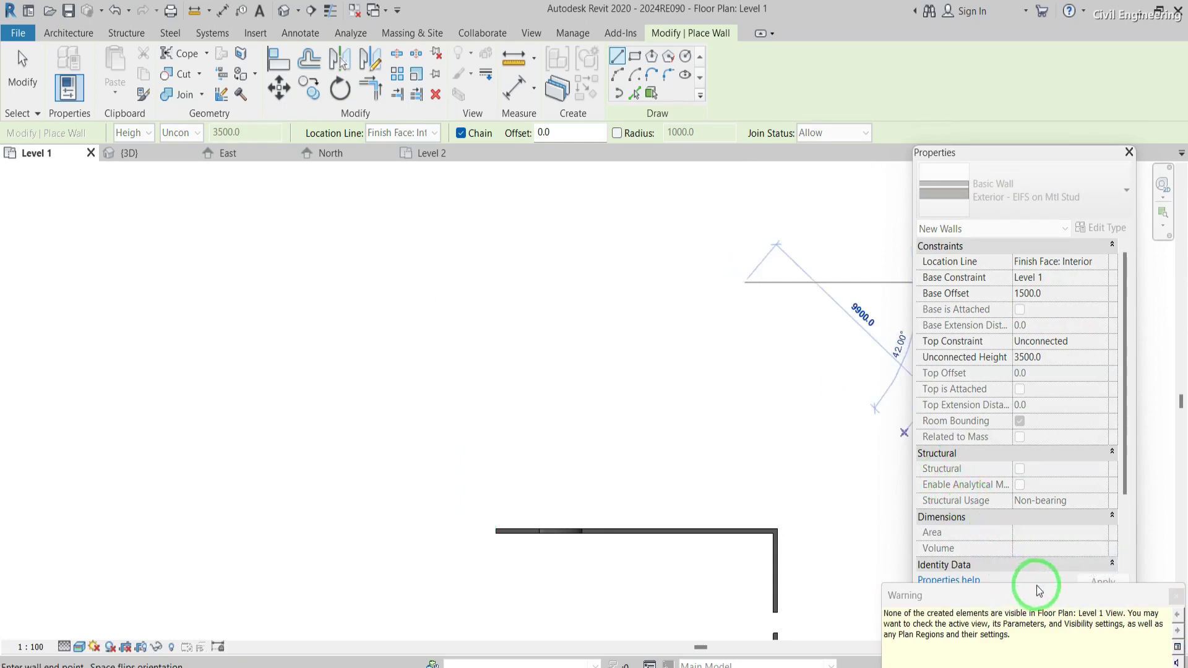
{"action": "key", "text": "Escape"}
{"action": "key", "text": "Escape"}
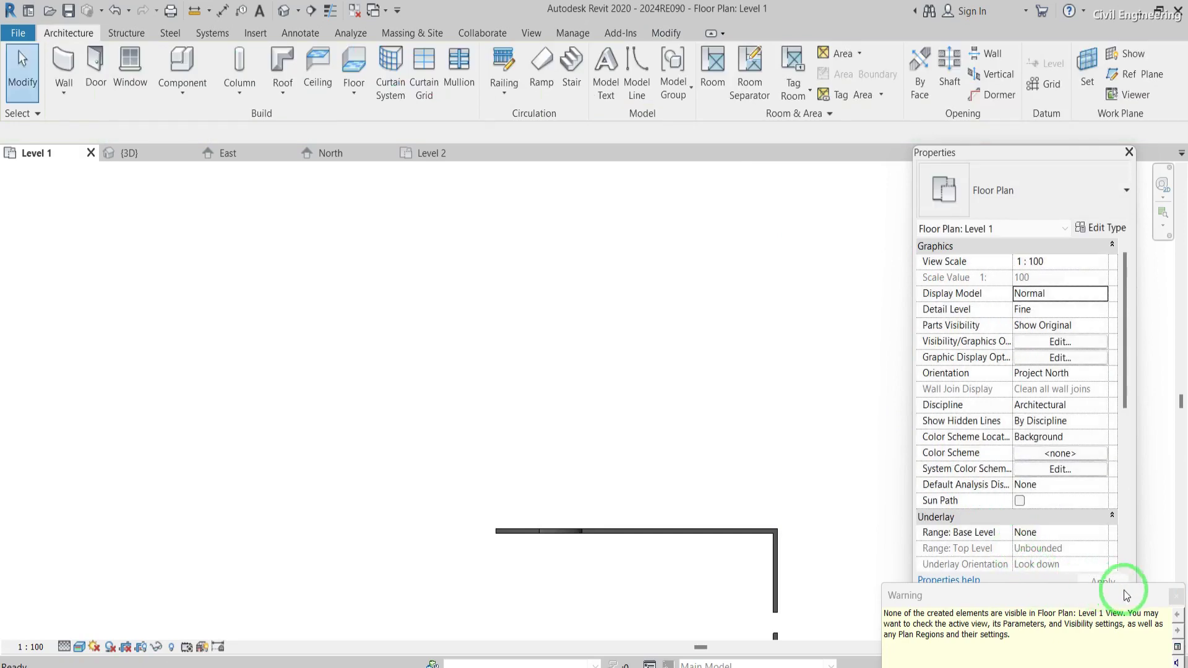
Dismiss the visibility warning, open the East elevation and select the EIFS wall
{"action": "left_click", "coordinate": [1176, 596]}
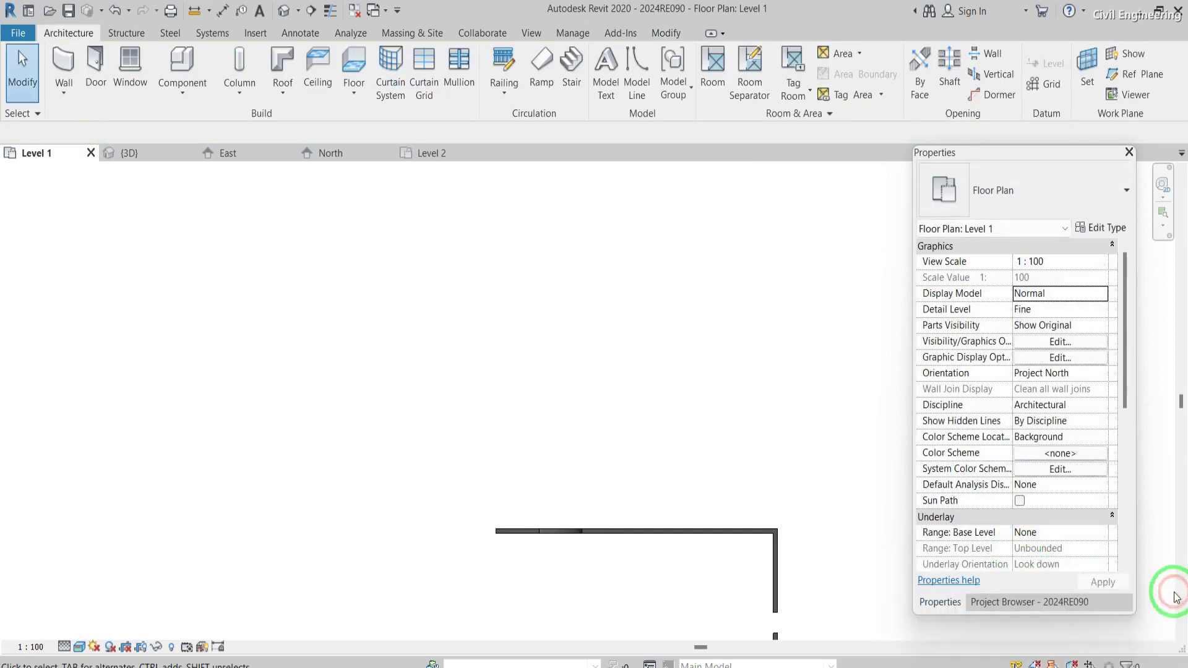
{"action": "left_click", "coordinate": [1021, 602]}
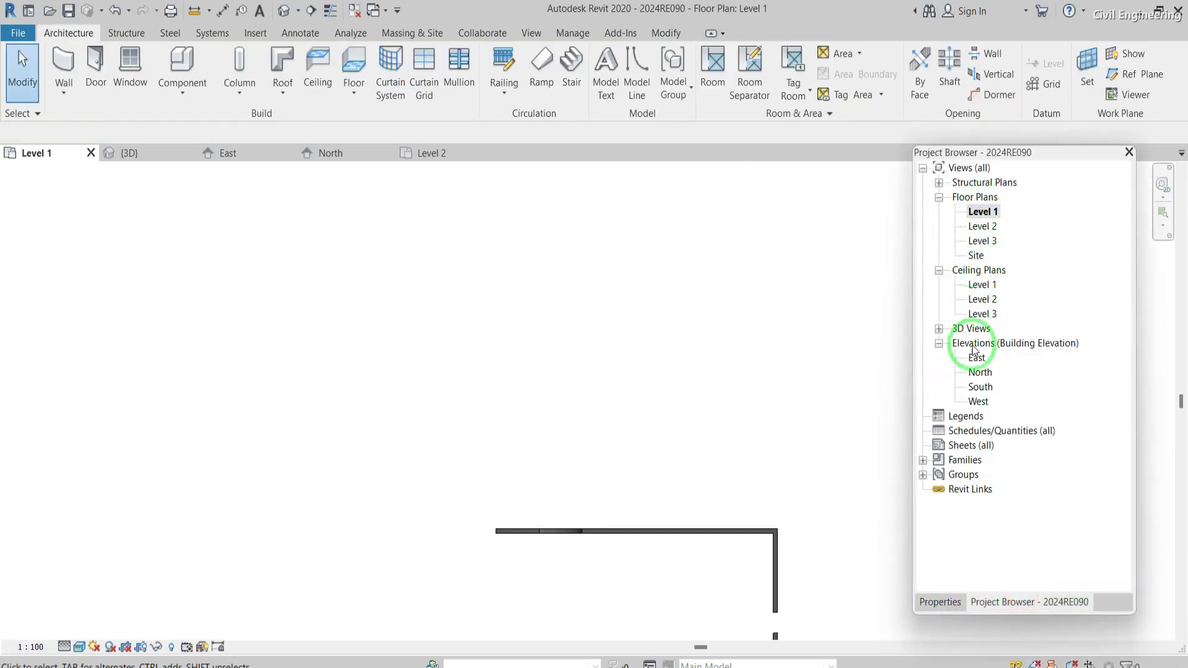
{"action": "double_click", "coordinate": [976, 359]}
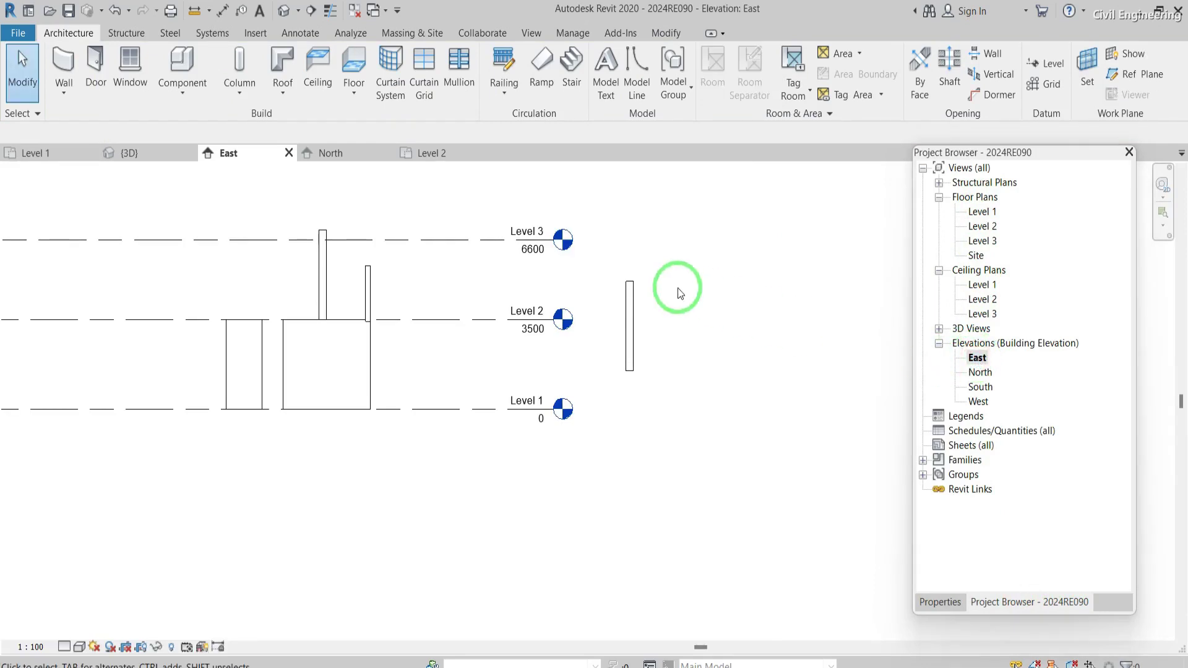
{"action": "left_click", "coordinate": [628, 323]}
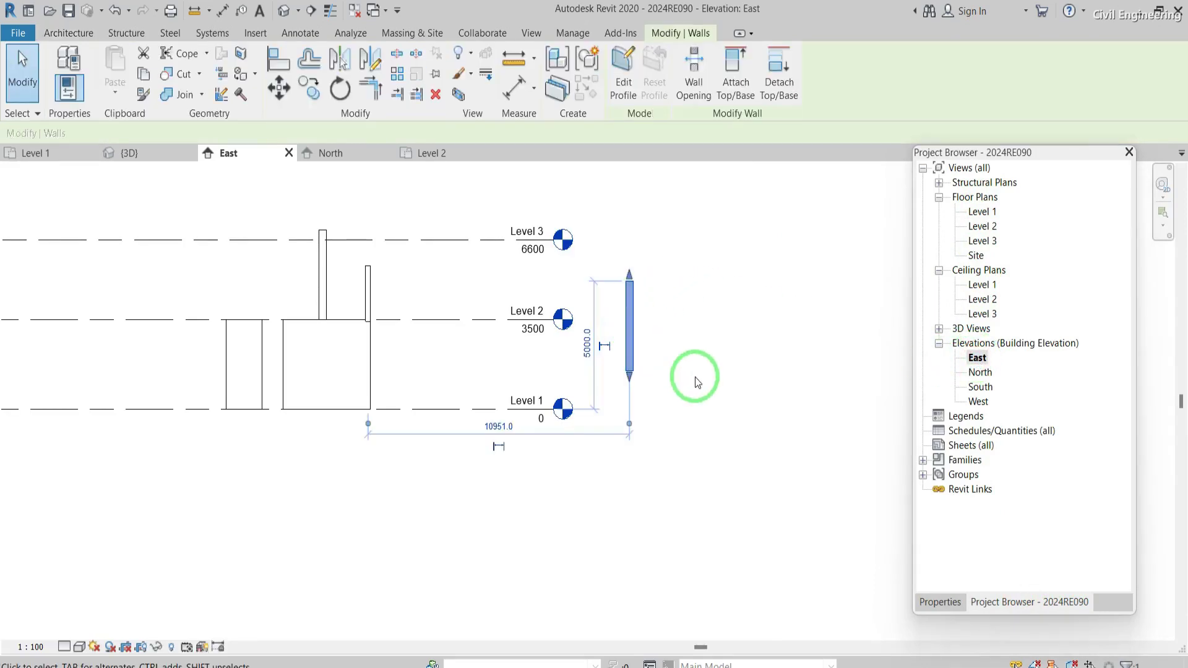
{"action": "scroll", "coordinate": [695, 377], "scroll_direction": "up", "scroll_amount": 3}
{"action": "scroll", "coordinate": [695, 377], "scroll_direction": "up", "scroll_amount": 1}
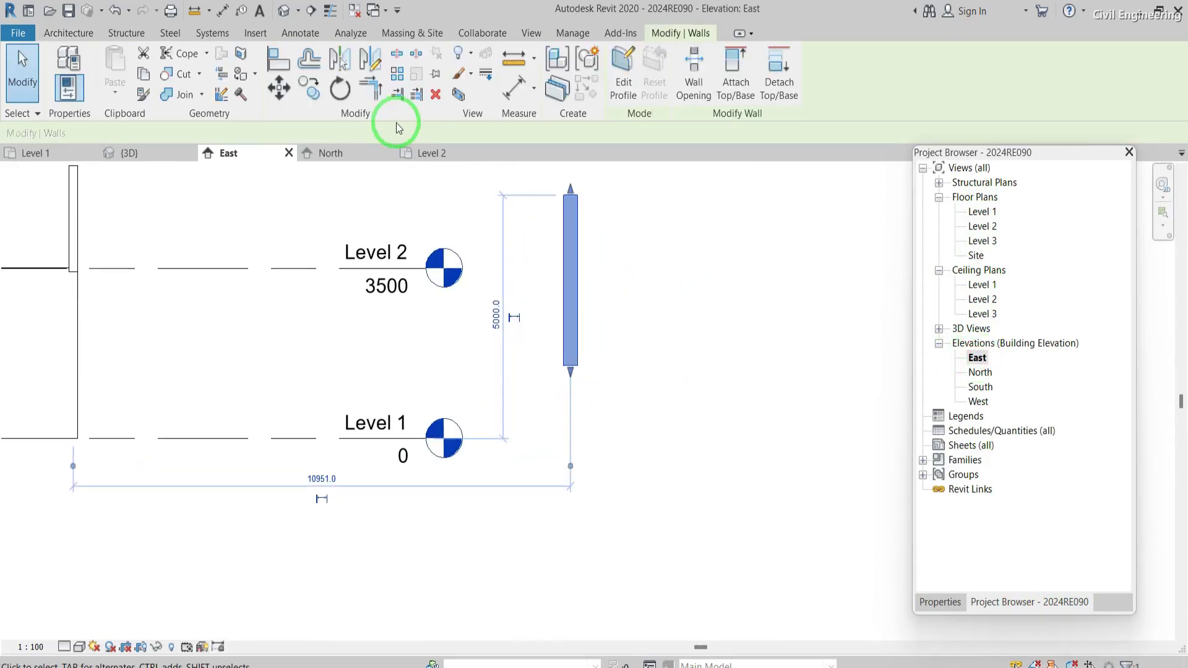
Add an aligned 1500 dimension from the EIFS wall's bottom down to Level 1
{"action": "left_click", "coordinate": [300, 32]}
{"action": "left_click", "coordinate": [64, 68]}
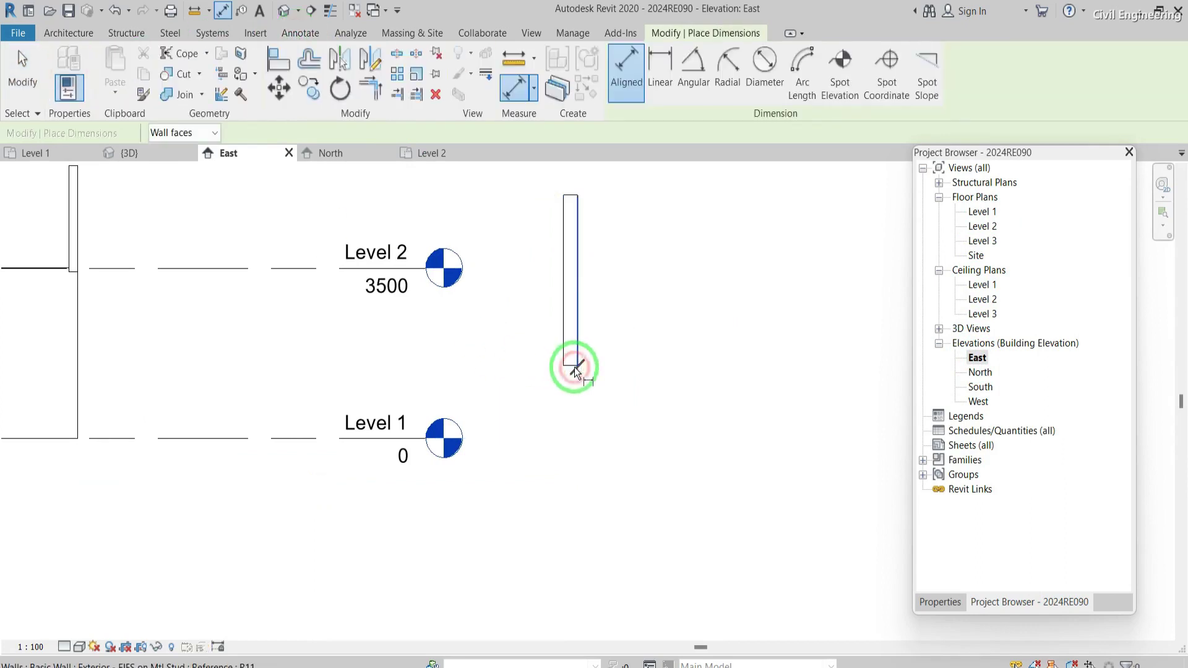
{"action": "key", "text": "Escape"}
{"action": "scroll", "coordinate": [574, 370], "scroll_direction": "up", "scroll_amount": 4}
{"action": "key", "text": "d"}
{"action": "key", "text": "i"}
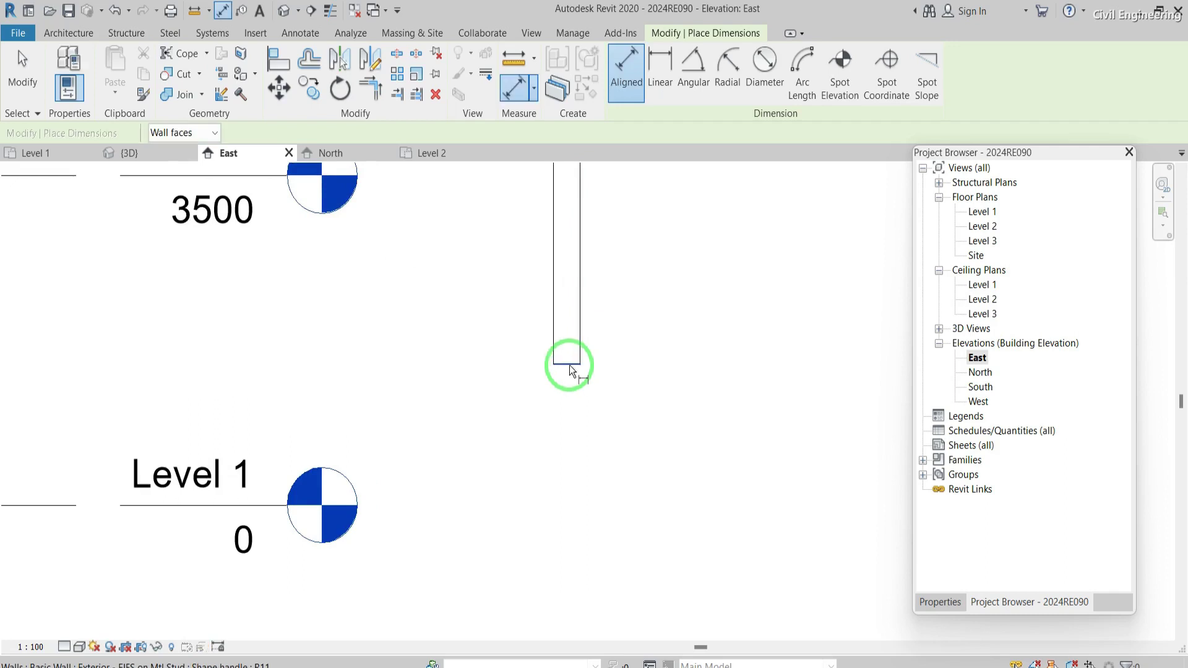
{"action": "left_click", "coordinate": [568, 365]}
{"action": "left_click", "coordinate": [255, 498]}
{"action": "left_click", "coordinate": [467, 459]}
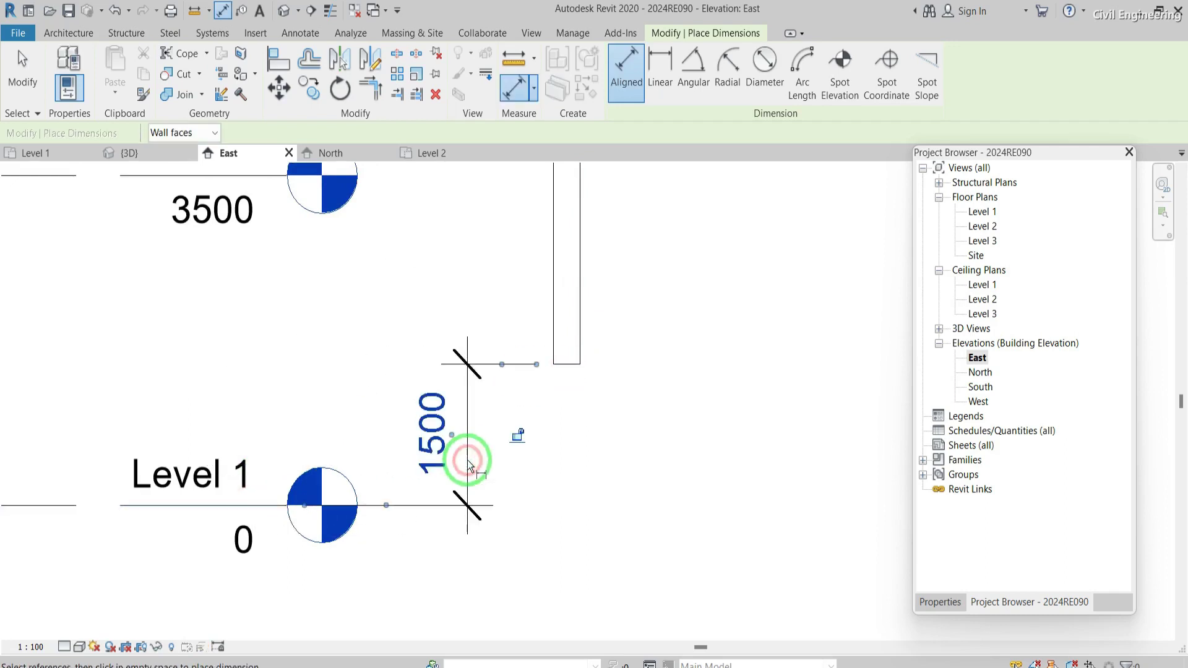
{"action": "key", "text": "Escape"}
{"action": "key", "text": "Escape"}
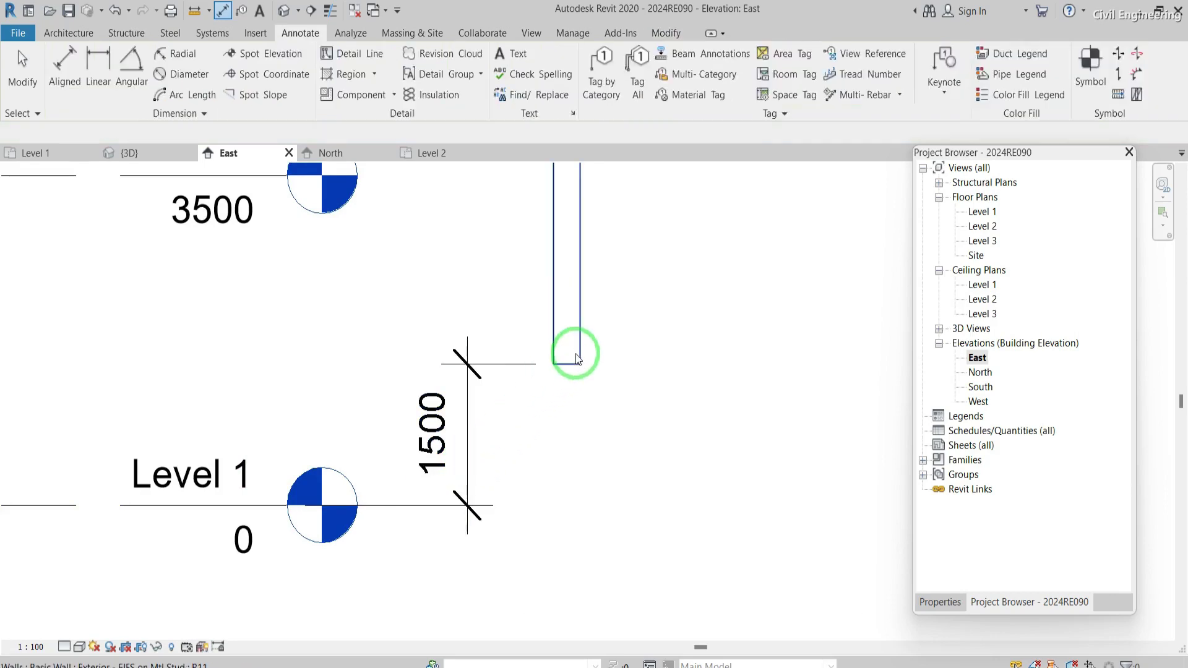
{"action": "left_click", "coordinate": [575, 357]}
Constrain the EIFS wall's top up to Level 2 with a 1000 top offset
{"action": "scroll", "coordinate": [603, 459], "scroll_direction": "down", "scroll_amount": 5}
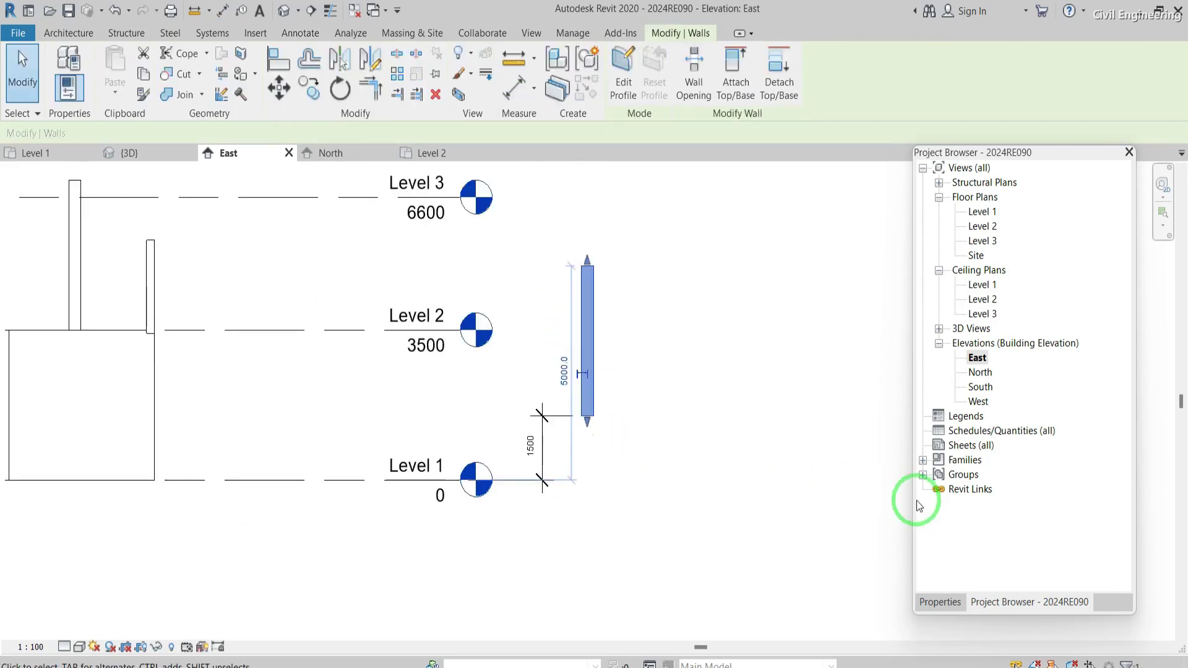
{"action": "left_click", "coordinate": [939, 601]}
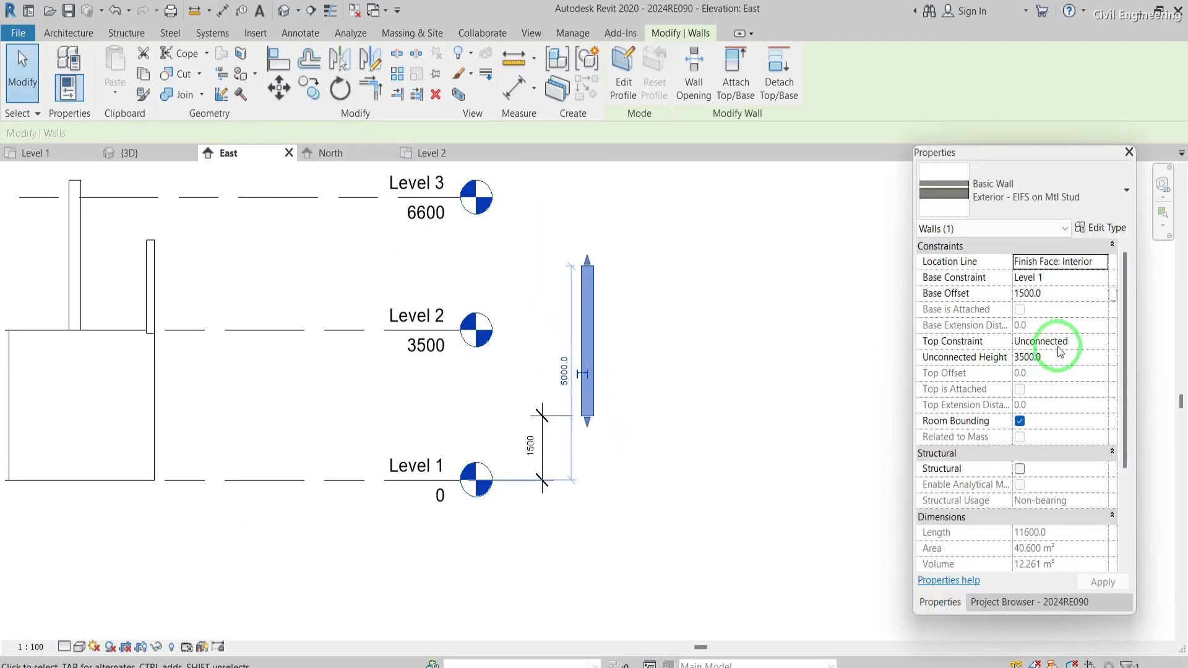
{"action": "left_click", "coordinate": [1103, 340]}
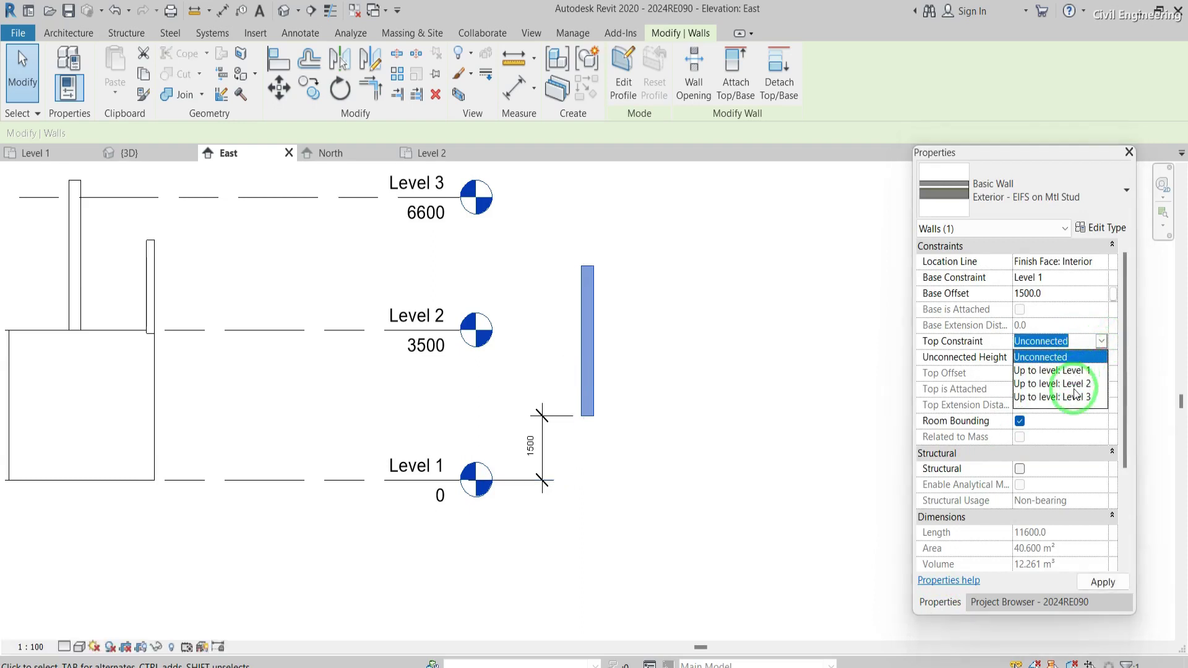
{"action": "left_click", "coordinate": [1073, 385]}
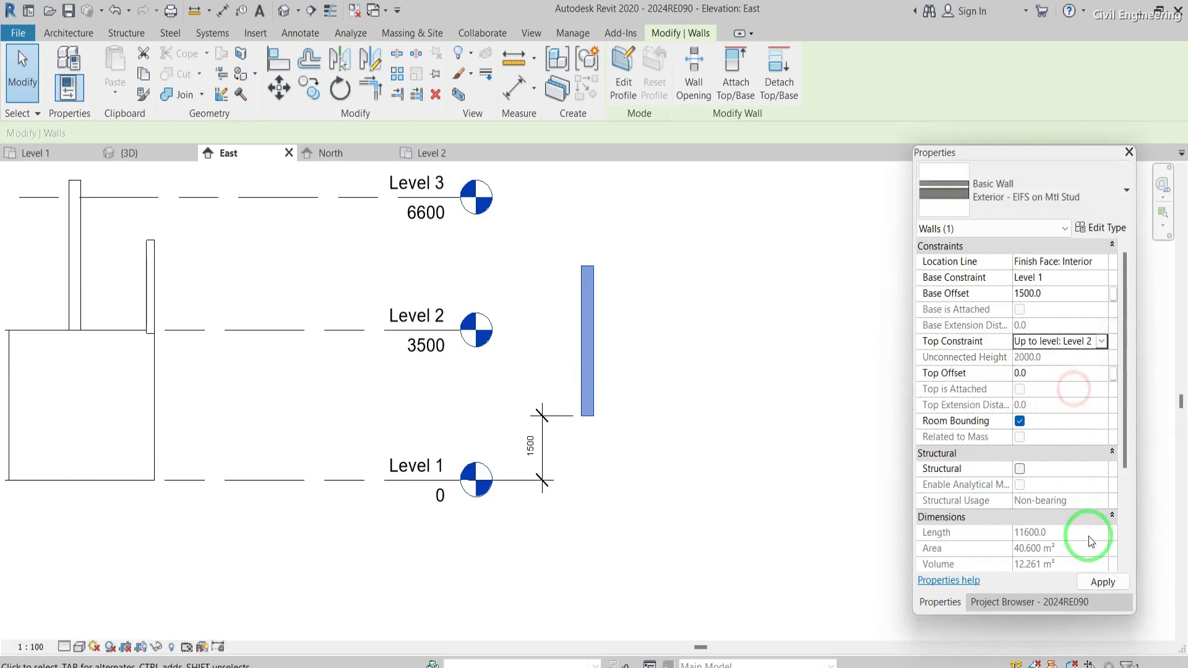
{"action": "left_click", "coordinate": [1096, 583]}
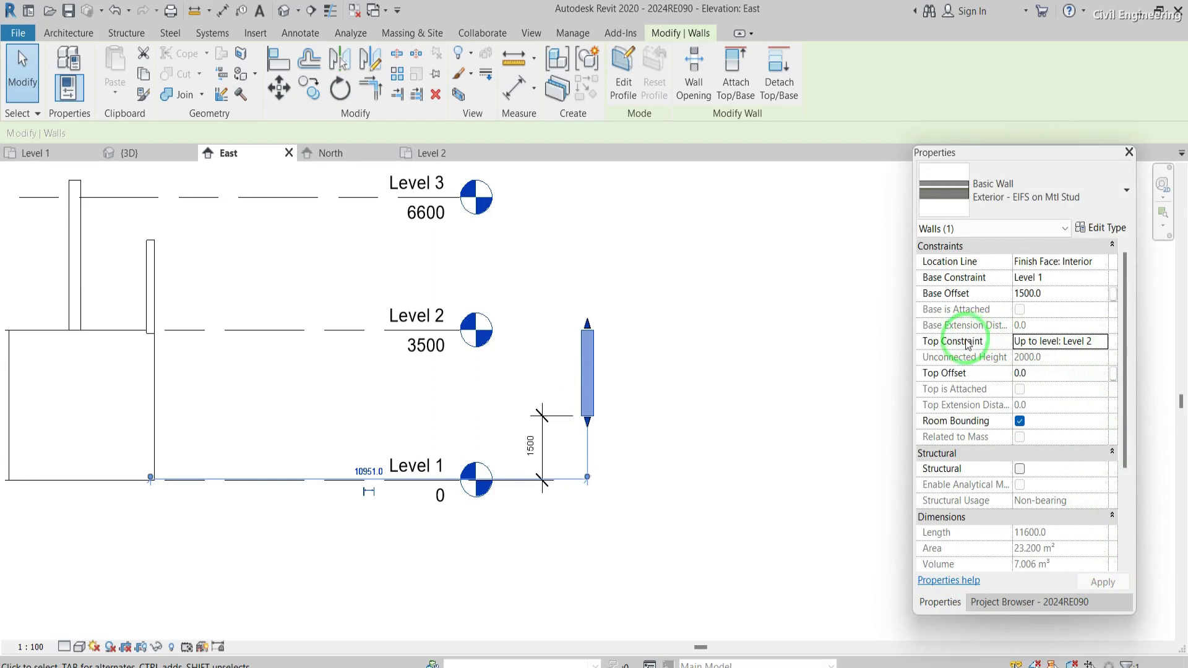
{"action": "left_click", "coordinate": [1057, 373]}
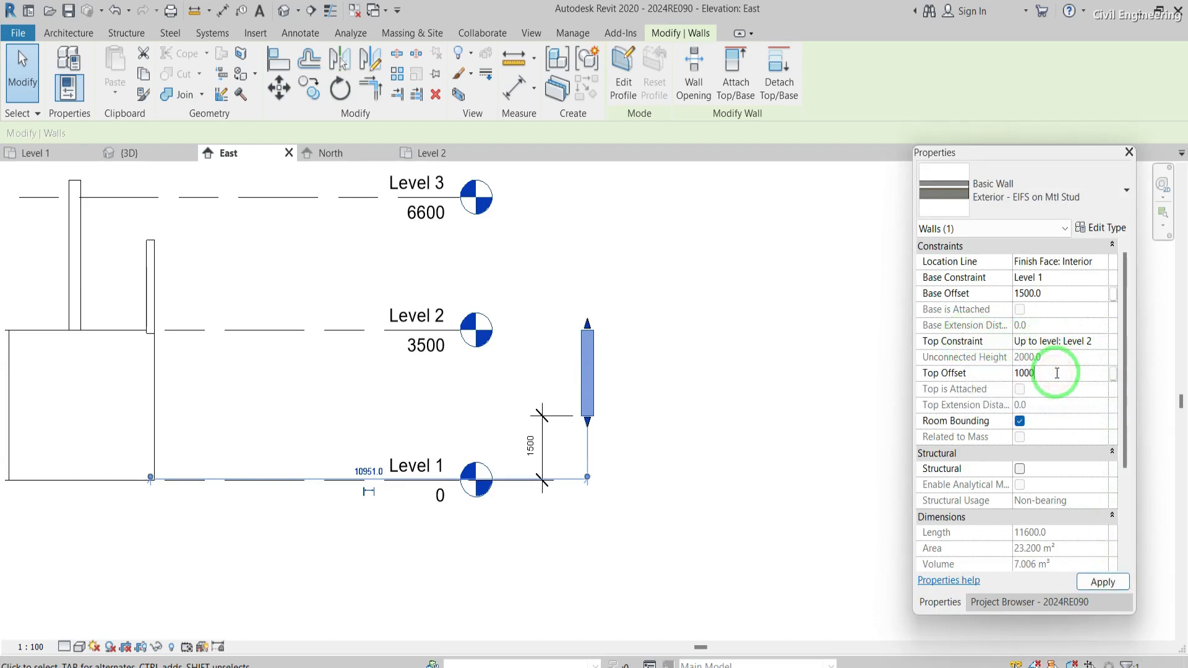
{"action": "left_click", "coordinate": [1096, 582]}
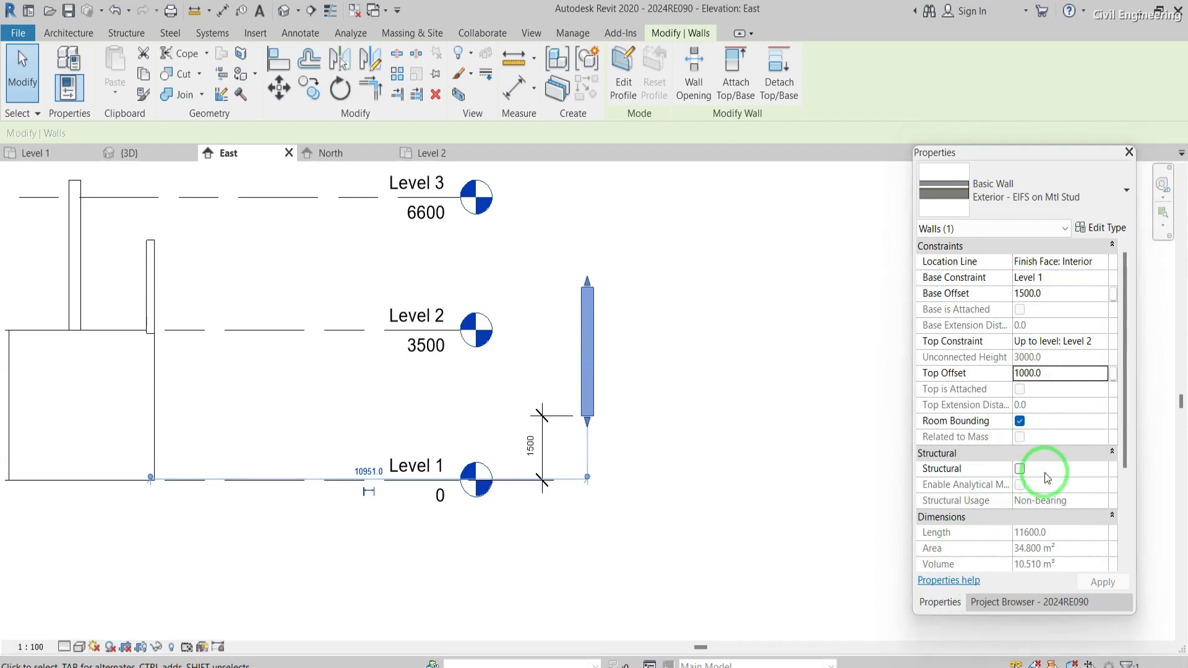
{"action": "left_click", "coordinate": [1127, 405]}
{"action": "left_click_drag", "start_coordinate": [1127, 405], "coordinate": [1130, 523]}
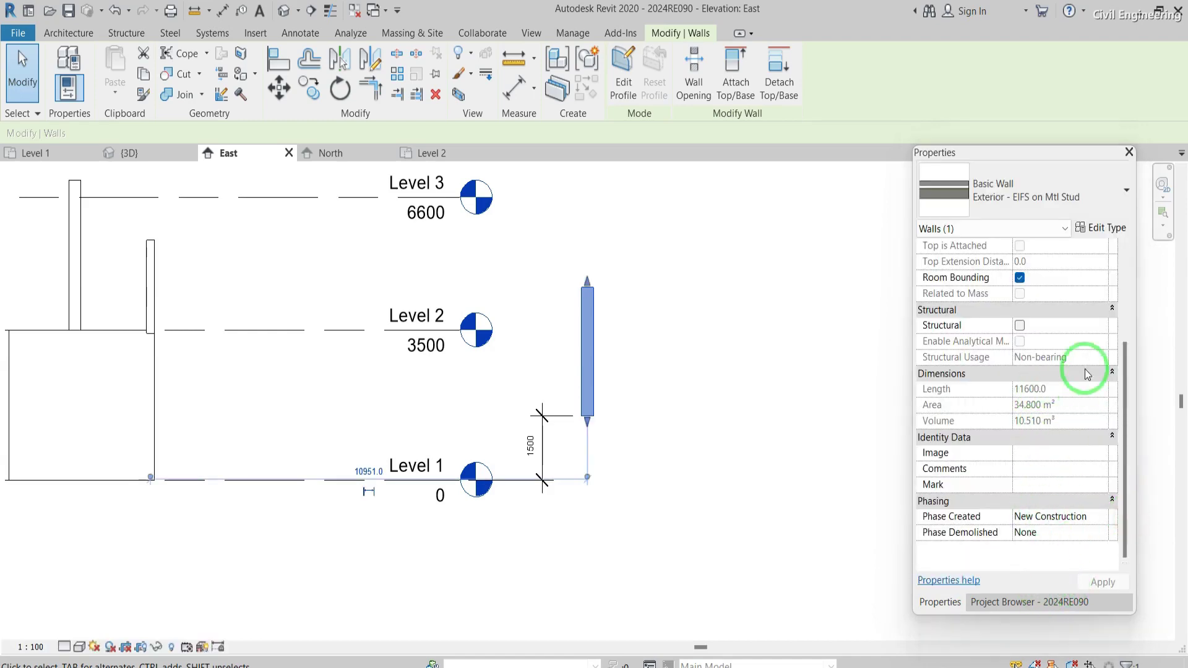
{"action": "left_click", "coordinate": [829, 321]}
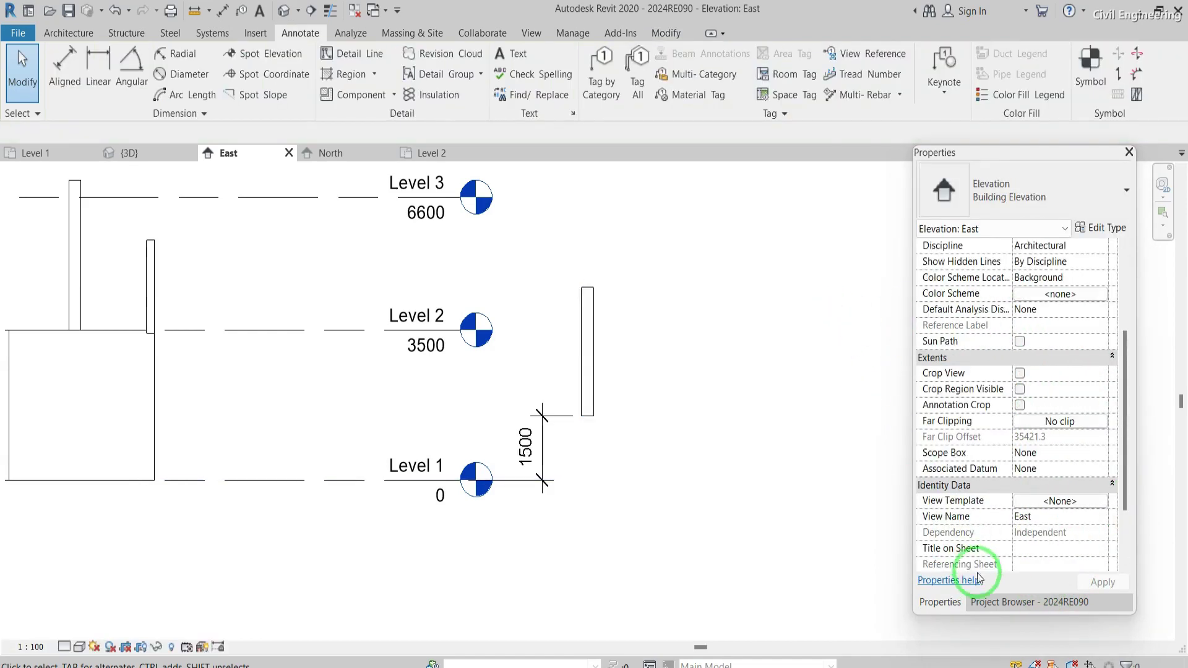
Open the Level 1 floor plan from the Project Browser
{"action": "left_click", "coordinate": [984, 602]}
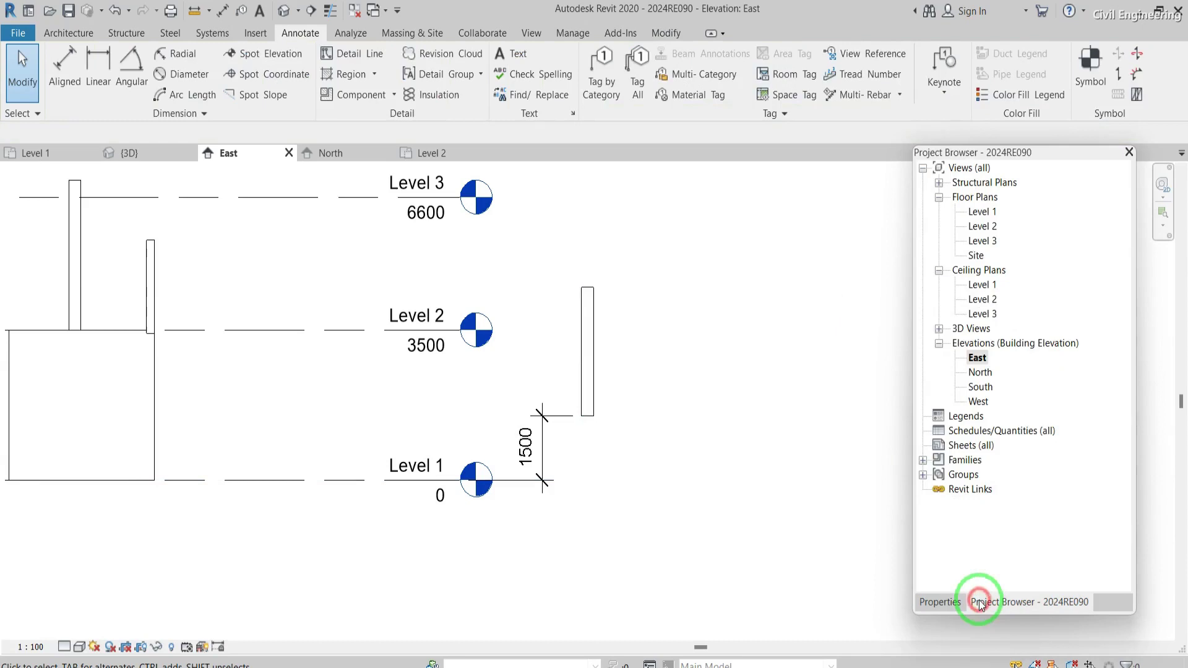
{"action": "double_click", "coordinate": [981, 213]}
{"action": "scroll", "coordinate": [510, 388], "scroll_direction": "down", "scroll_amount": 3}
{"action": "scroll", "coordinate": [685, 501], "scroll_direction": "up", "scroll_amount": 2}
Open the default 3D view and zoom to fit to inspect the raised EIFS wall
{"action": "left_click", "coordinate": [281, 13]}
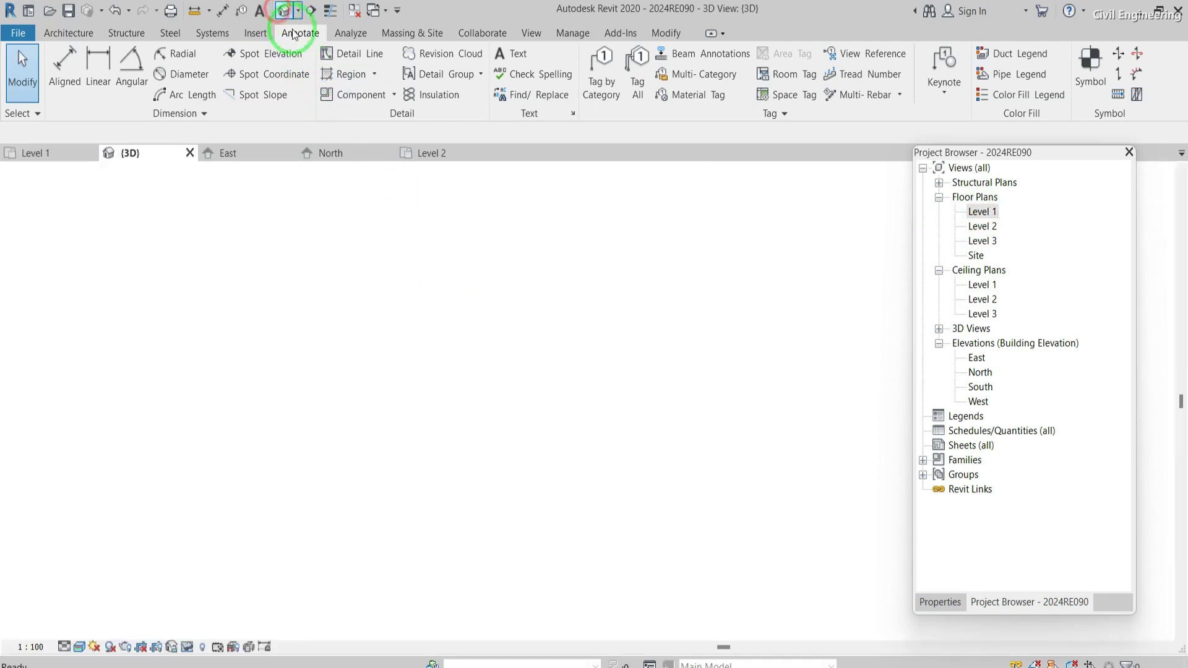
{"action": "scroll", "coordinate": [571, 413], "scroll_direction": "down", "scroll_amount": 5}
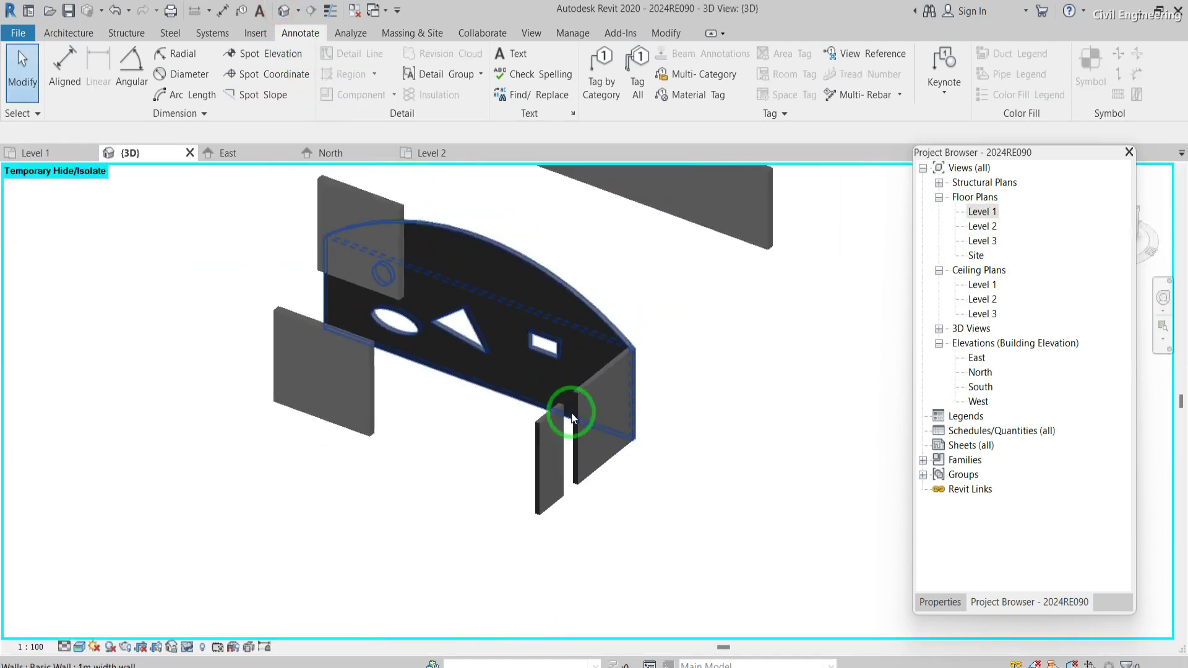
{"action": "scroll", "coordinate": [620, 251], "scroll_direction": "up", "scroll_amount": 2}
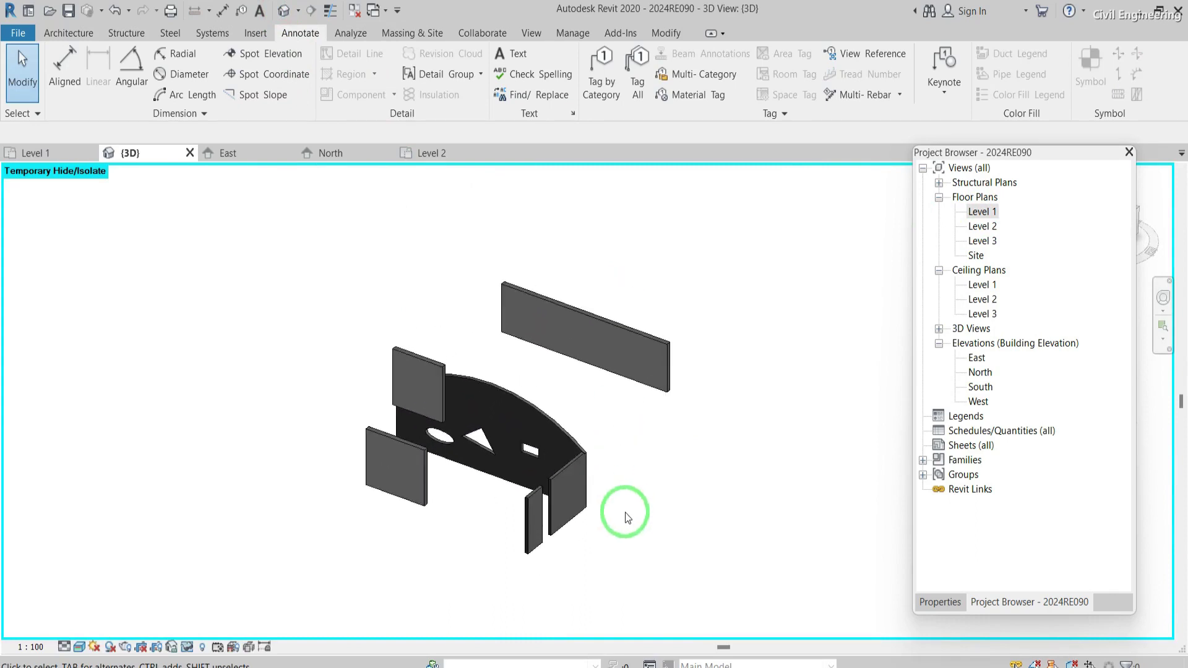
{"action": "key", "text": "z"}
{"action": "key", "text": "f"}
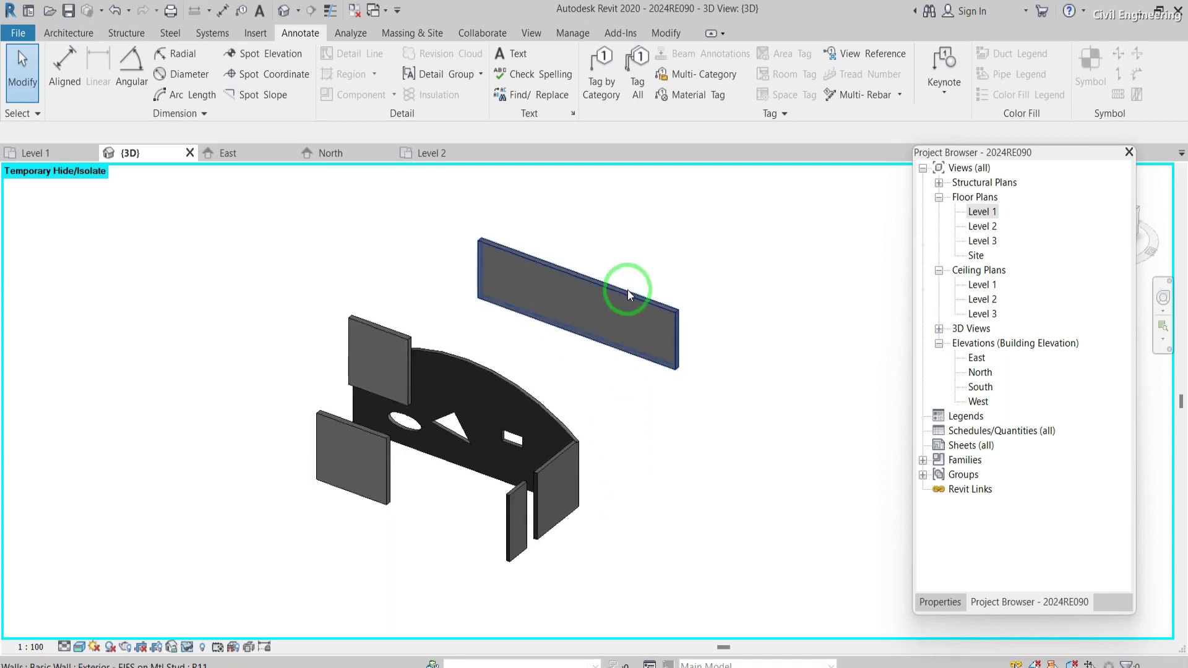
{"action": "left_click", "coordinate": [627, 290]}
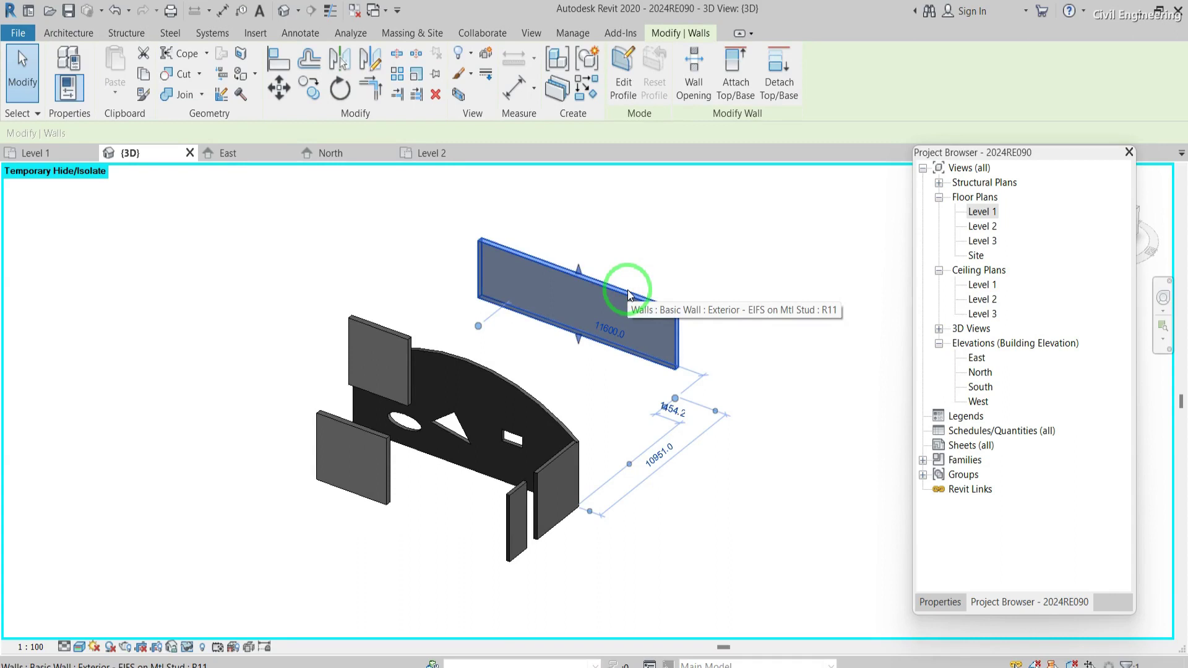
{"action": "left_click", "coordinate": [626, 256]}
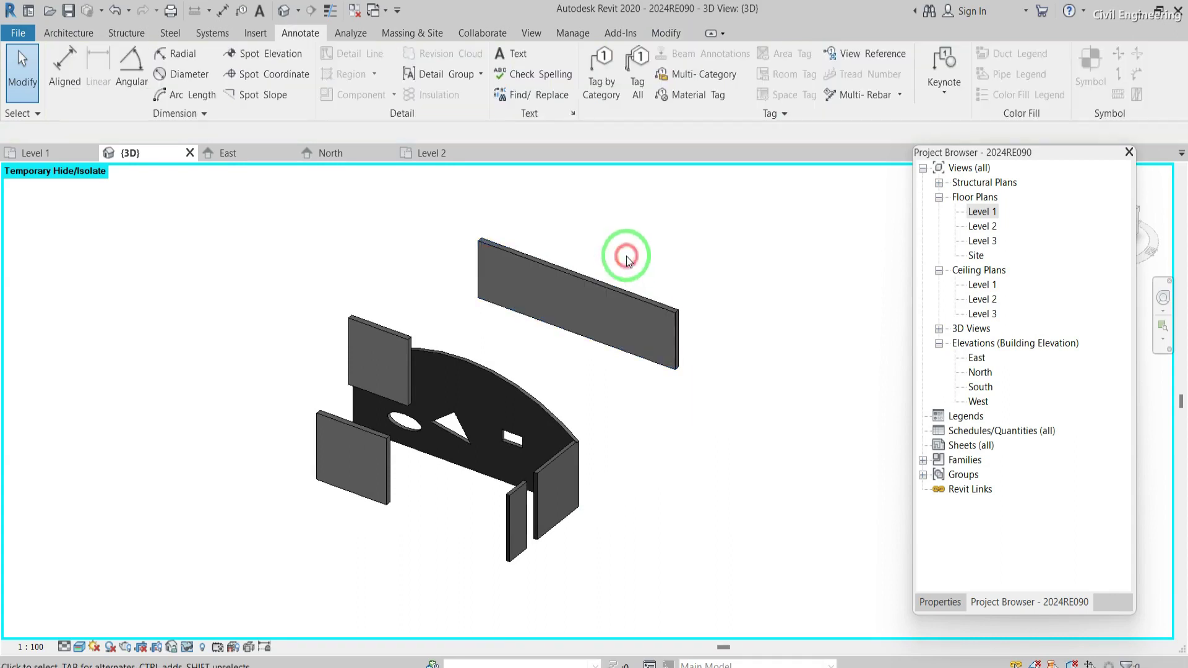